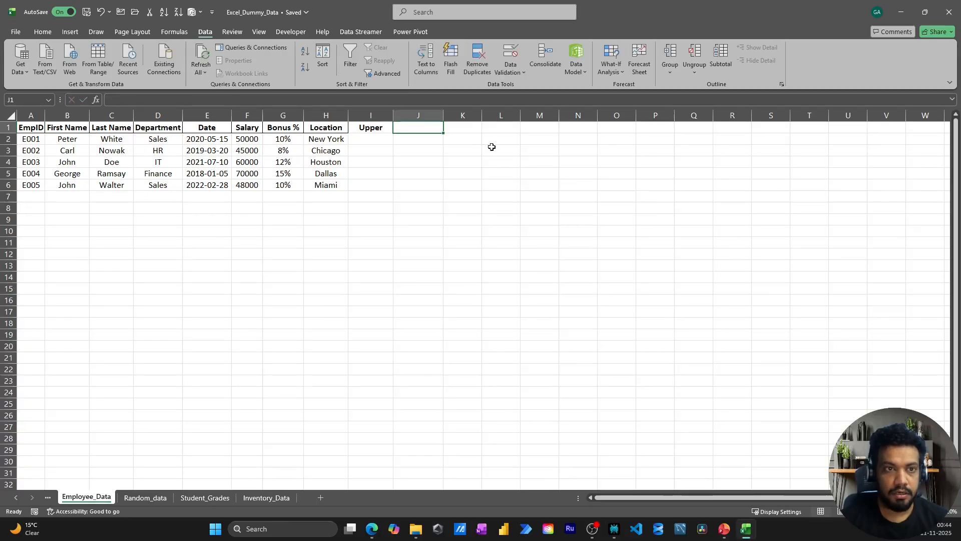
Step: Add the column headers Lower in J1 and Proper in K1
{"action": "type", "text": "Lower"}
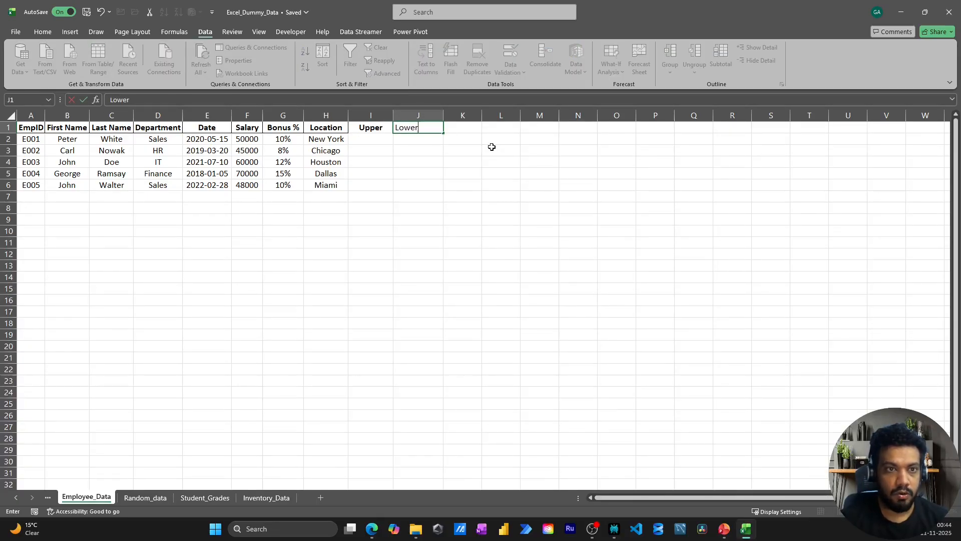
{"action": "key", "text": "Tab"}
{"action": "type", "text": "Proper"}
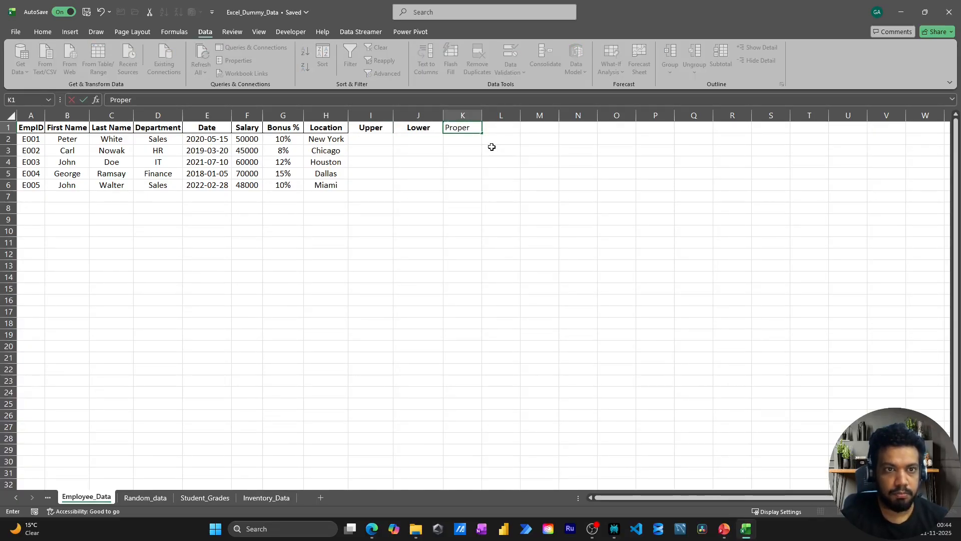
{"action": "key", "text": "Return"}
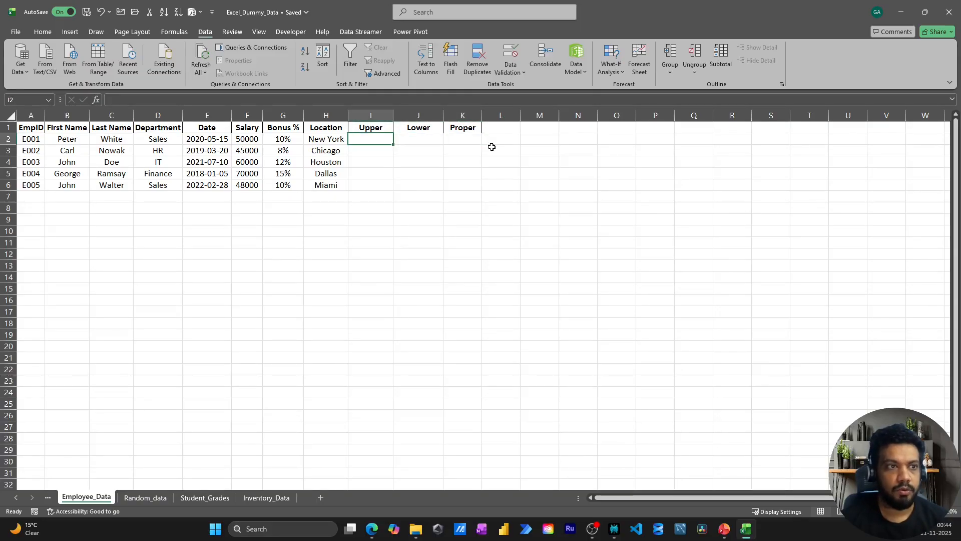
Step: Enter the formula =UPPER(H2) in cell I2 to convert the first location to uppercase
{"action": "type", "text": "=u"}
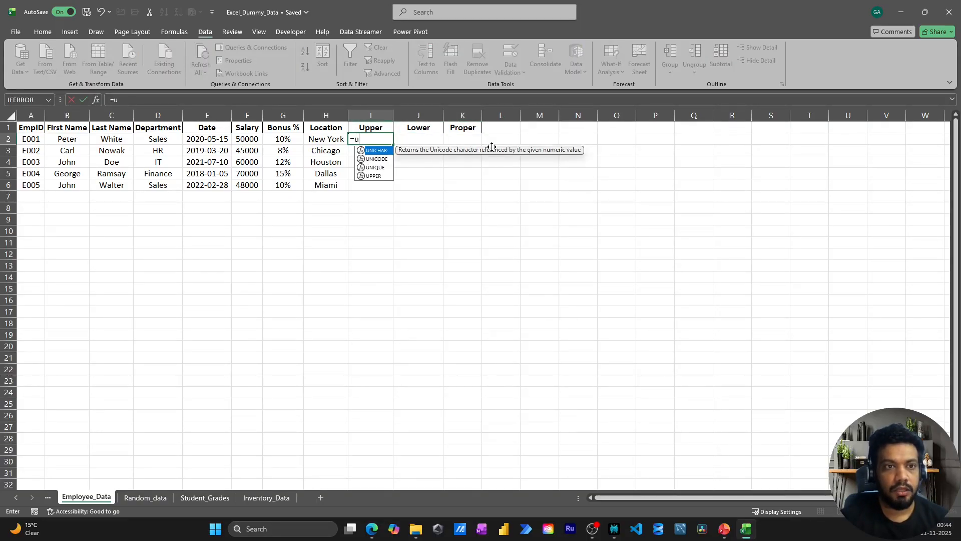
{"action": "type", "text": "p"}
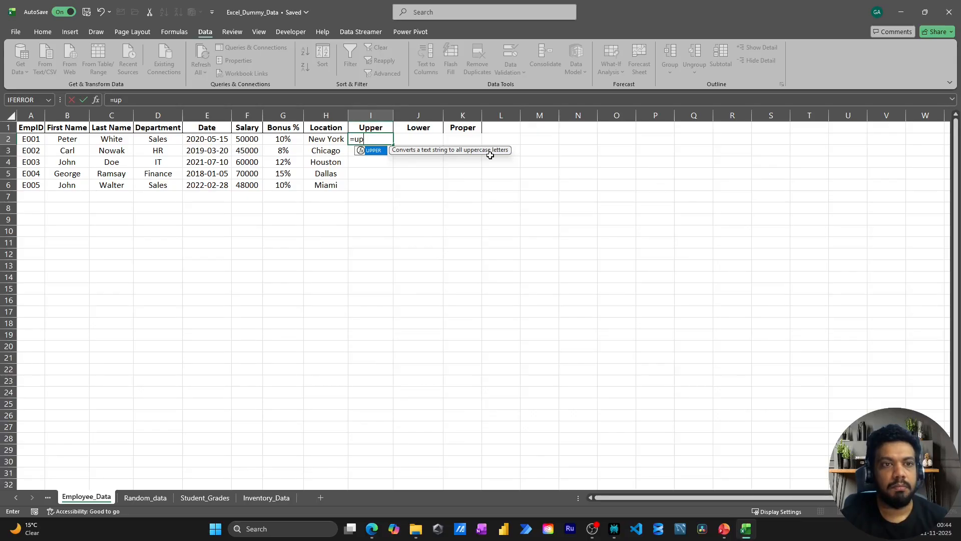
{"action": "key", "text": "Tab"}
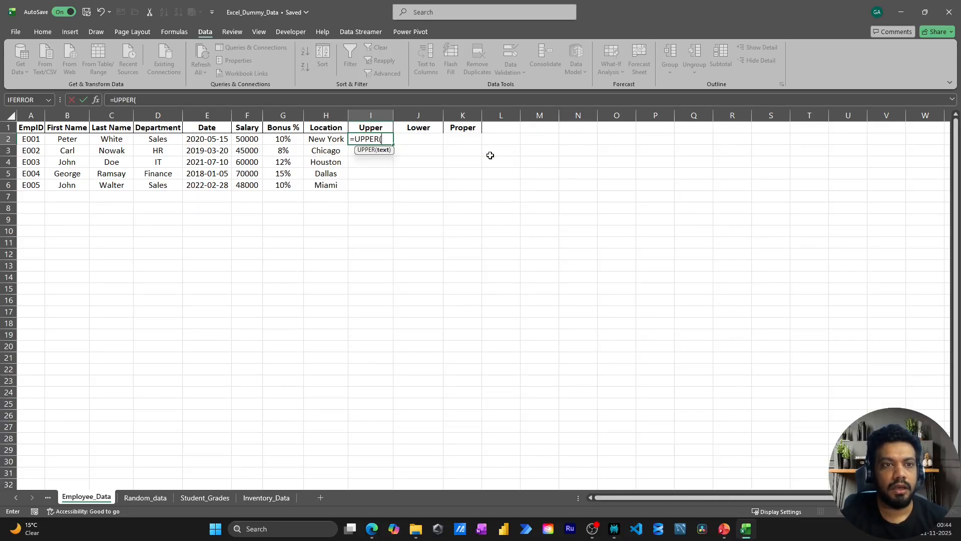
{"action": "key", "text": "Left"}
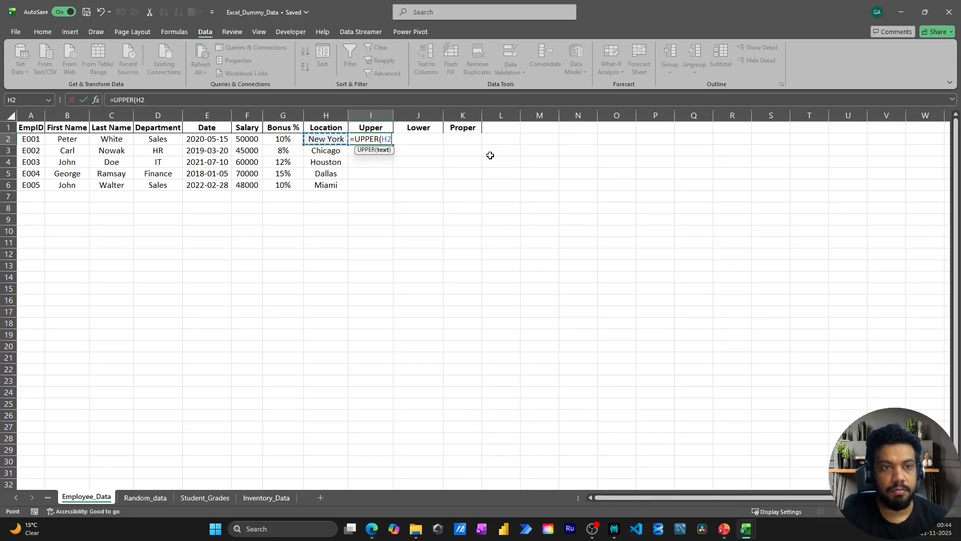
{"action": "type", "text": ")"}
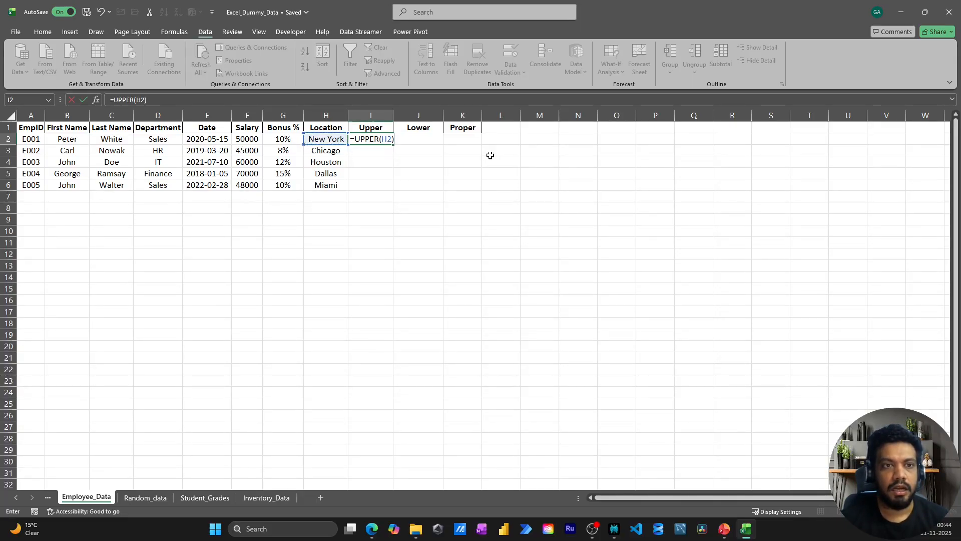
{"action": "key", "text": "ctrl+Return"}
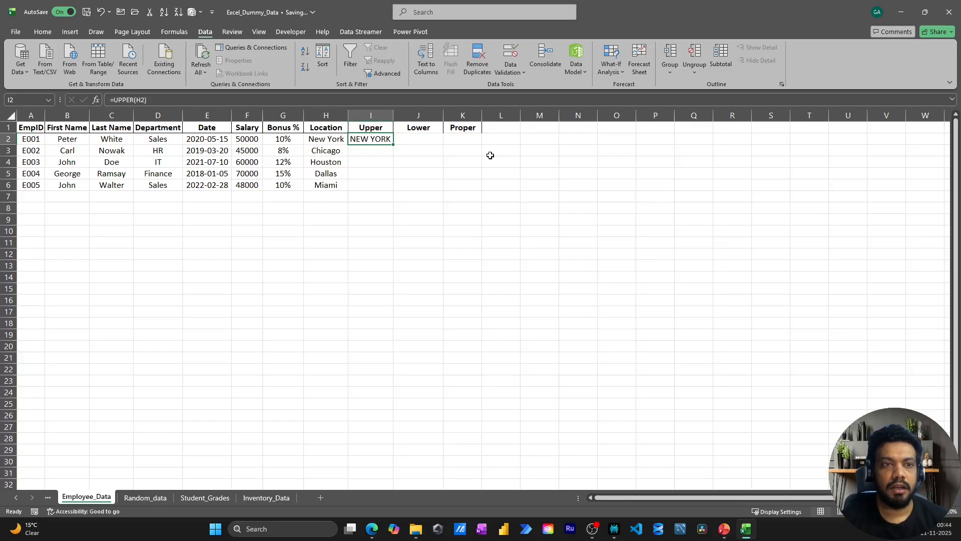
Step: Fill the UPPER formula from I2 down through I6
{"action": "key", "text": "shift+Down"}
{"action": "key", "text": "shift+Down"}
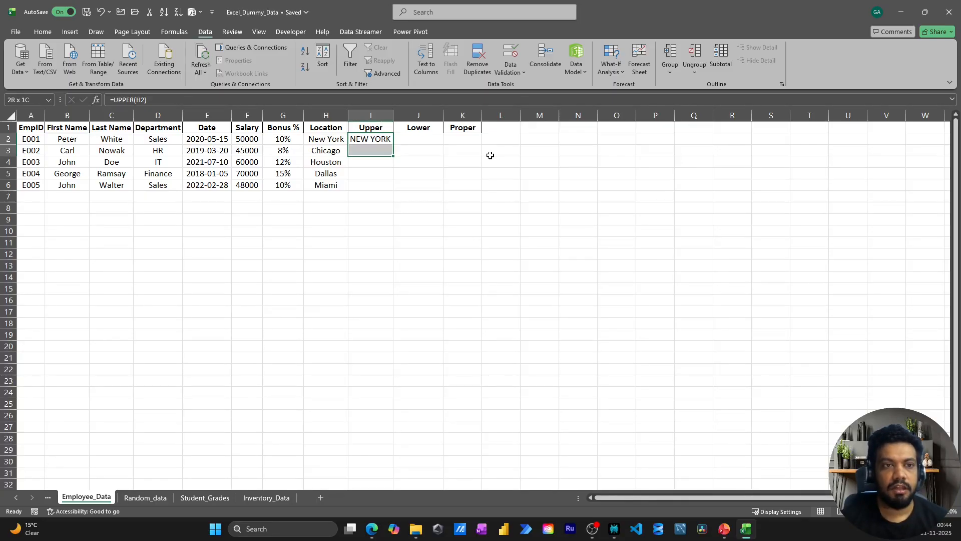
{"action": "key", "text": "shift+Down"}
{"action": "key", "text": "shift+Down"}
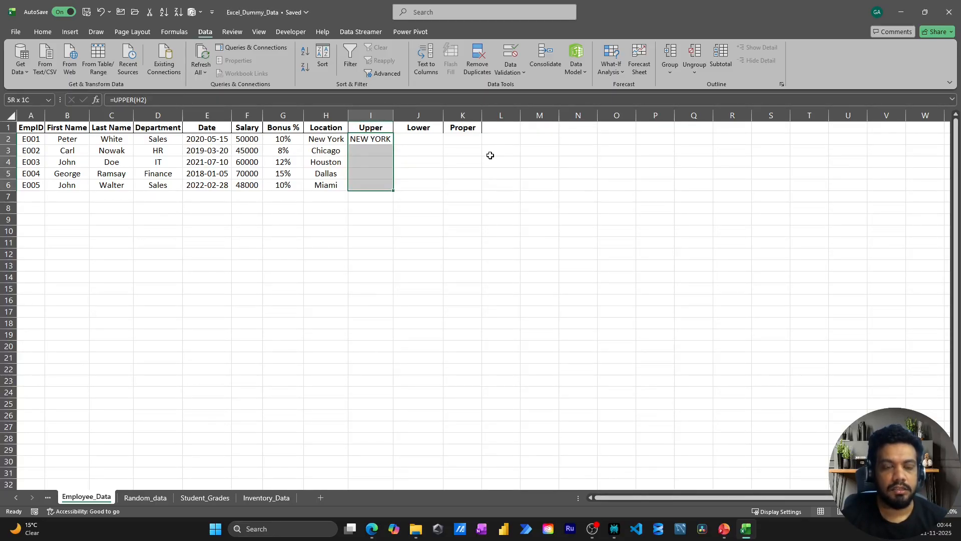
{"action": "key", "text": "ctrl+d"}
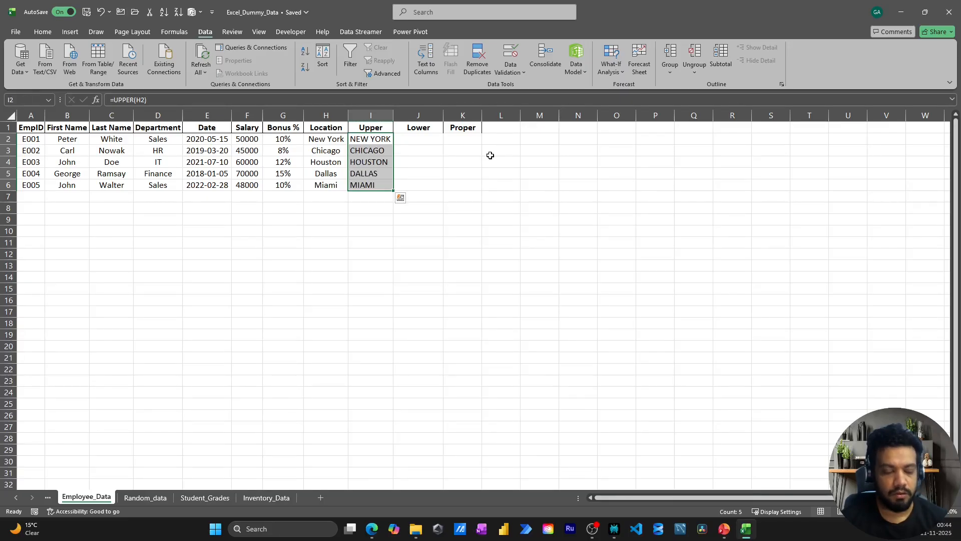
Step: Undo the fill of the Upper column and reduce the selection to I2
{"action": "key", "text": "ctrl+z"}
{"action": "key", "text": "shift+Up"}
{"action": "key", "text": "shift+Up"}
{"action": "key", "text": "shift+Up"}
{"action": "key", "text": "shift+Up"}
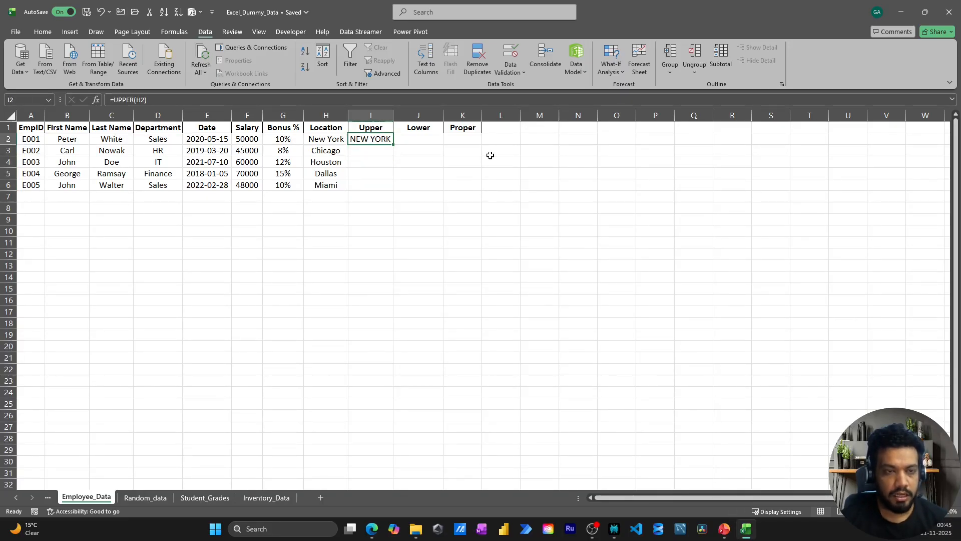
Step: Copy the UPPER formula in I2 and paste it across I2:I6, using the Location column to find the last row
{"action": "key", "text": "ctrl+c"}
{"action": "key", "text": "Down"}
{"action": "key", "text": "Down"}
{"action": "key", "text": "Down"}
{"action": "key", "text": "Down"}
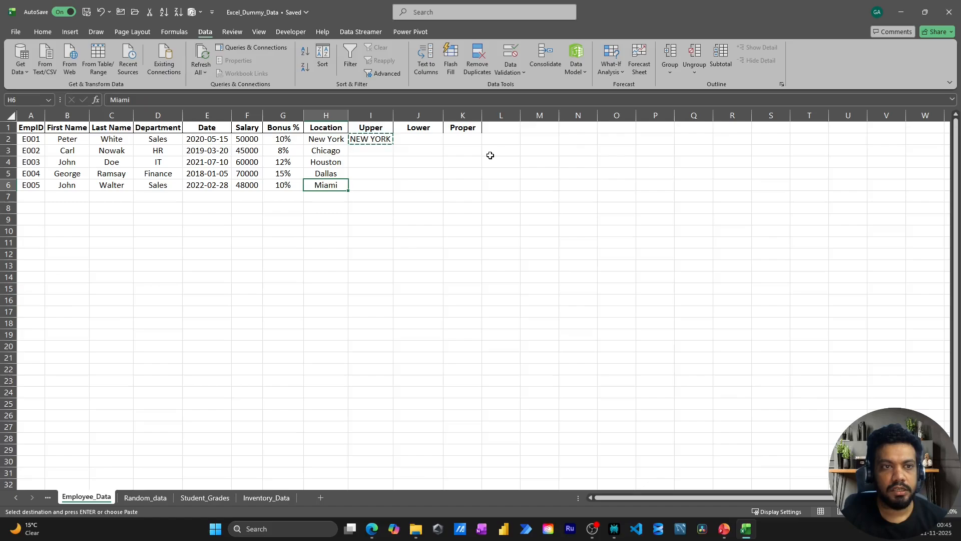
{"action": "key", "text": "Up"}
{"action": "key", "text": "Up"}
{"action": "key", "text": "Up"}
{"action": "key", "text": "Up"}
{"action": "key", "text": "Left"}
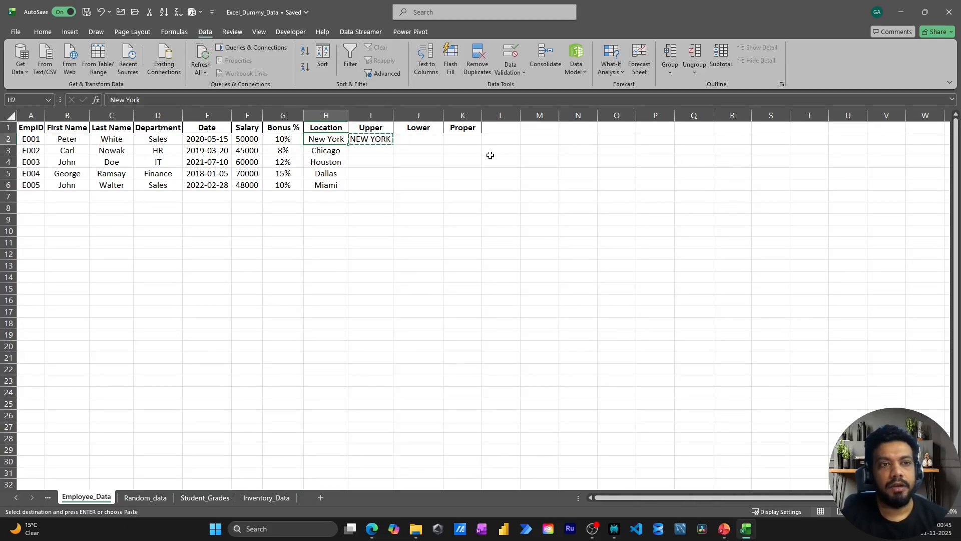
{"action": "key", "text": "ctrl+Down"}
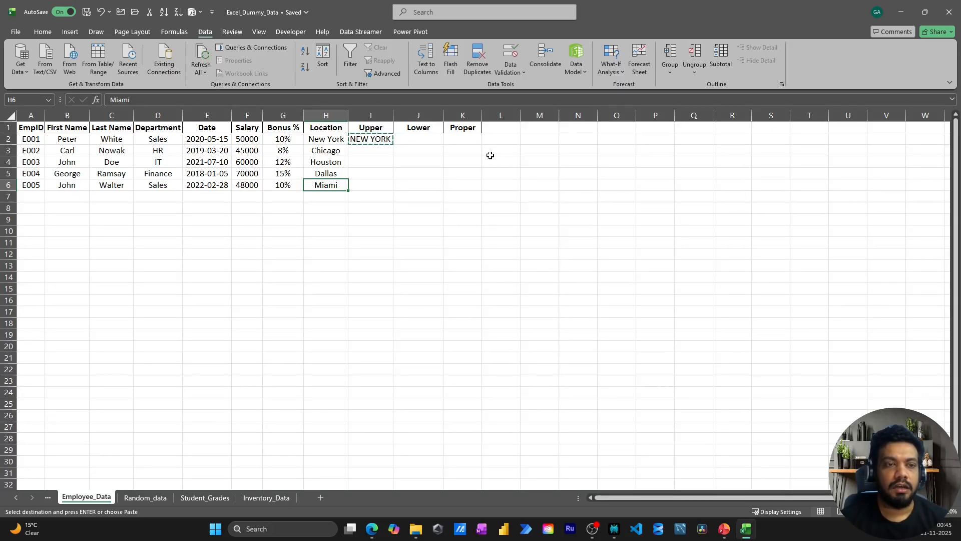
{"action": "key", "text": "Right"}
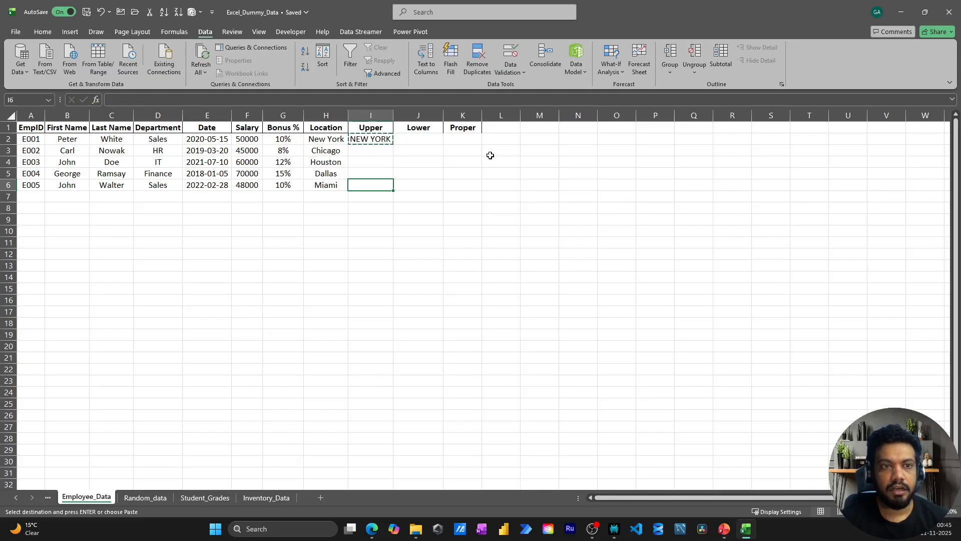
{"action": "key", "text": "ctrl+shift+Up"}
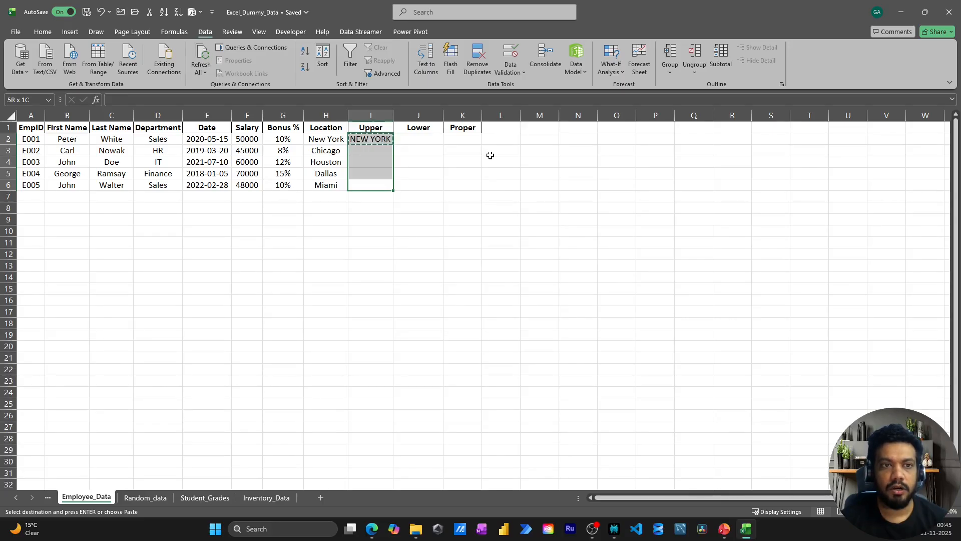
{"action": "key", "text": "Return"}
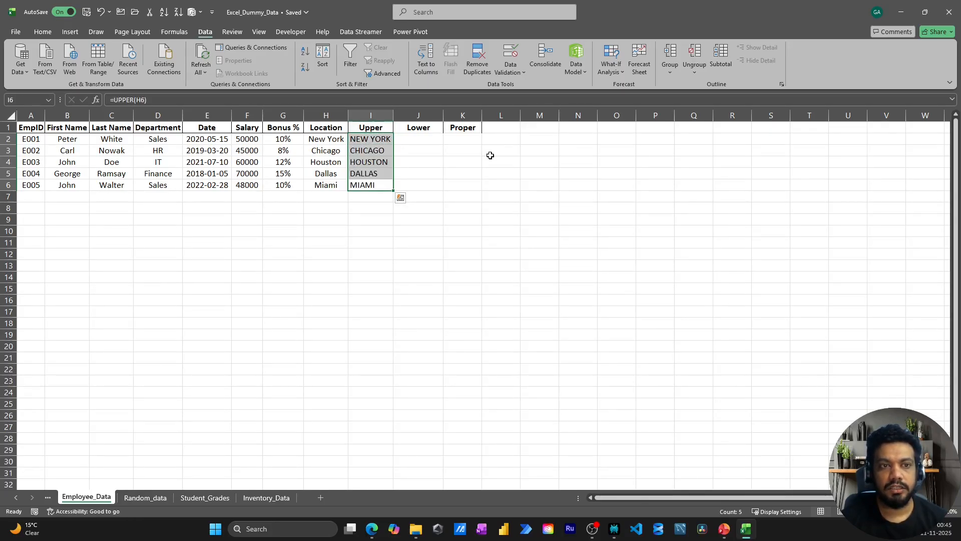
Step: Examine the copied formulas in the Upper column, including the cell reference used in I4, against the Location values
{"action": "key", "text": "Up"}
{"action": "key", "text": "Up"}
{"action": "key", "text": "Up"}
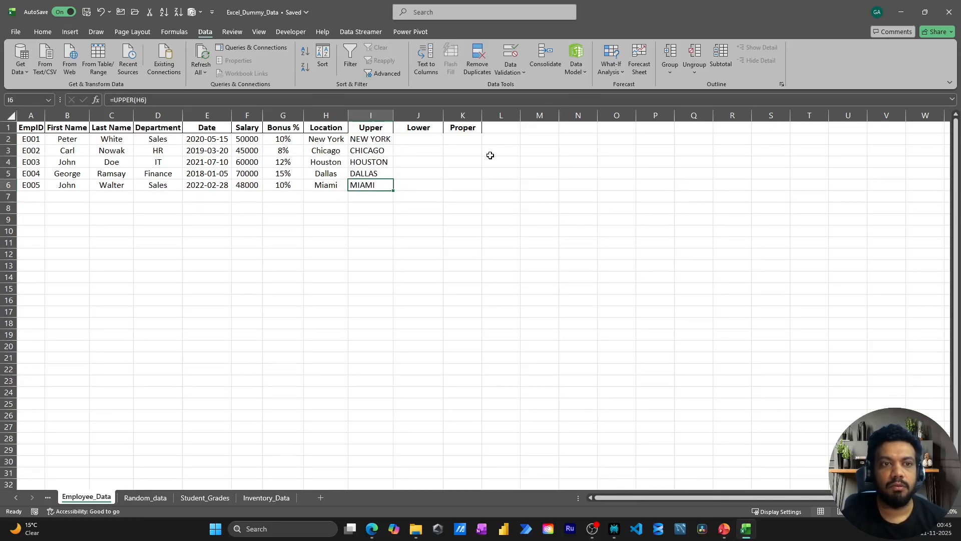
{"action": "key", "text": "Down"}
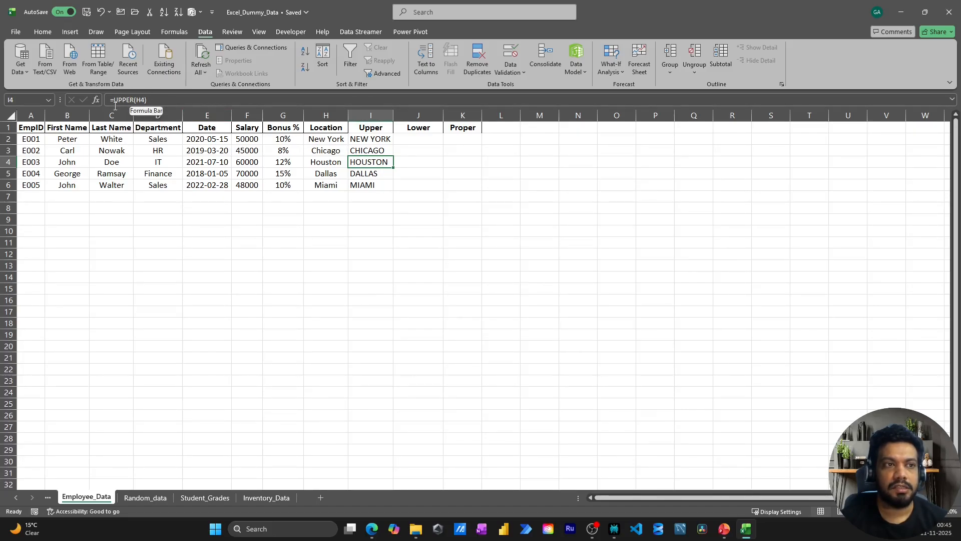
{"action": "double_click", "coordinate": [385, 164]}
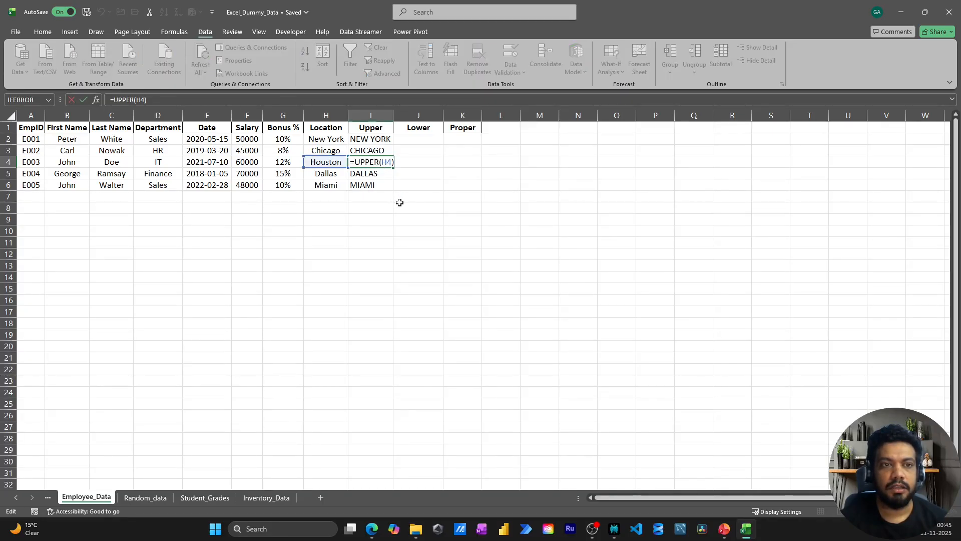
{"action": "key", "text": "Escape"}
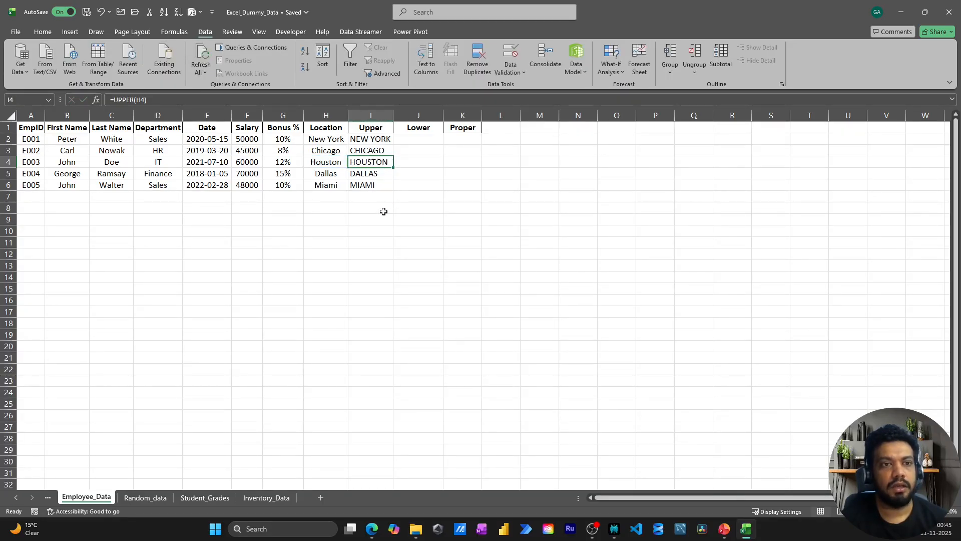
{"action": "key", "text": "Up"}
{"action": "key", "text": "Up"}
{"action": "key", "text": "Left"}
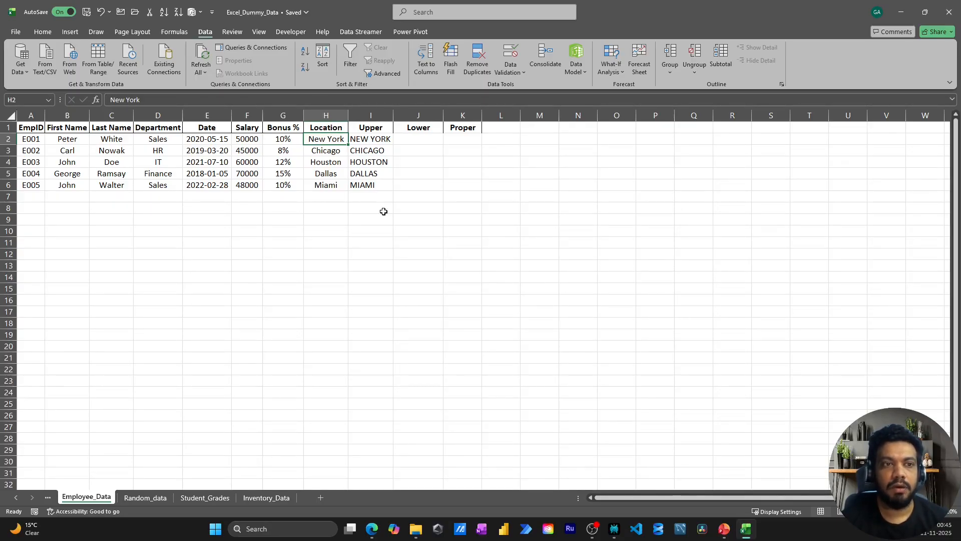
{"action": "key", "text": "Right"}
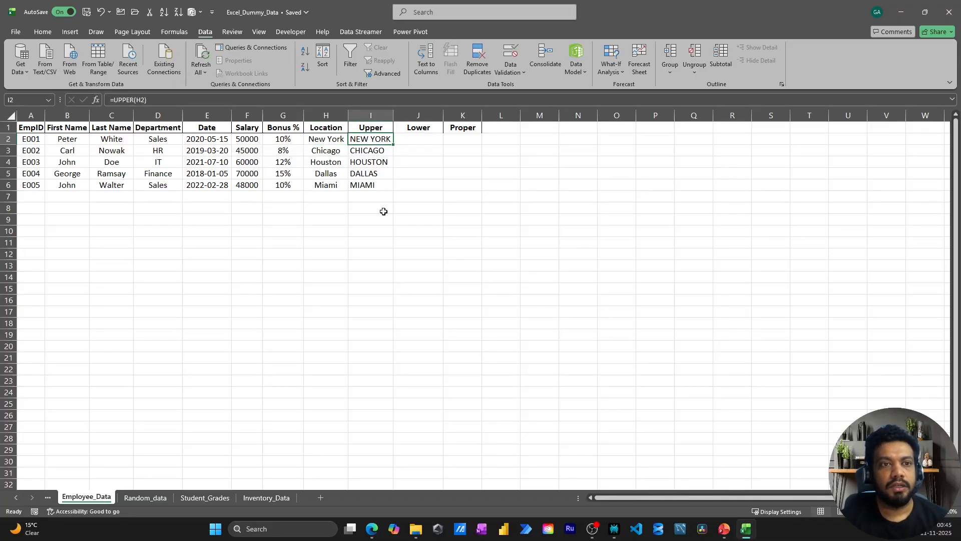
{"action": "key", "text": "Down"}
{"action": "key", "text": "Down"}
{"action": "key", "text": "Down"}
{"action": "key", "text": "Down"}
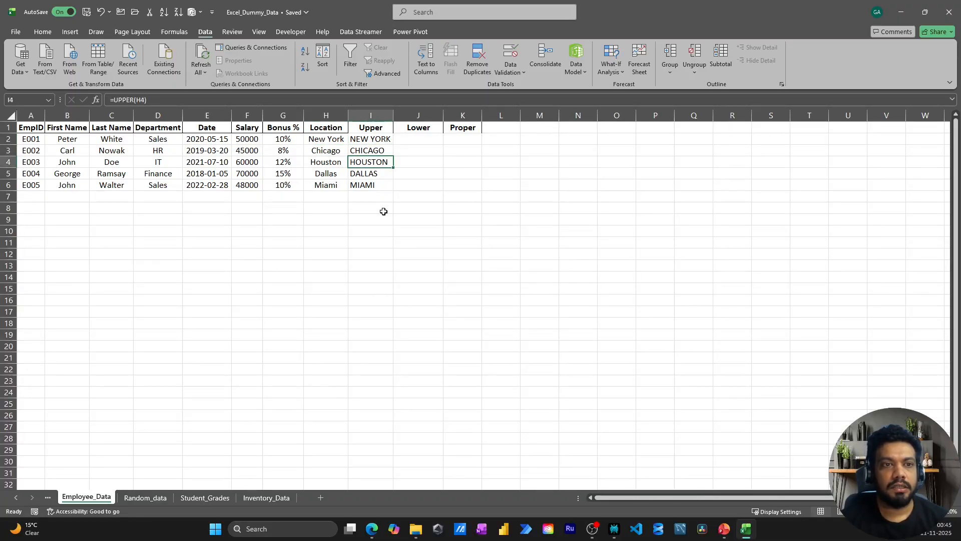
Step: Enter the formula =LOWER(I2) in cell J2 to convert the uppercase location to lowercase
{"action": "key", "text": "Up"}
{"action": "key", "text": "Up"}
{"action": "key", "text": "Up"}
{"action": "key", "text": "Right"}
{"action": "key", "text": "Up"}
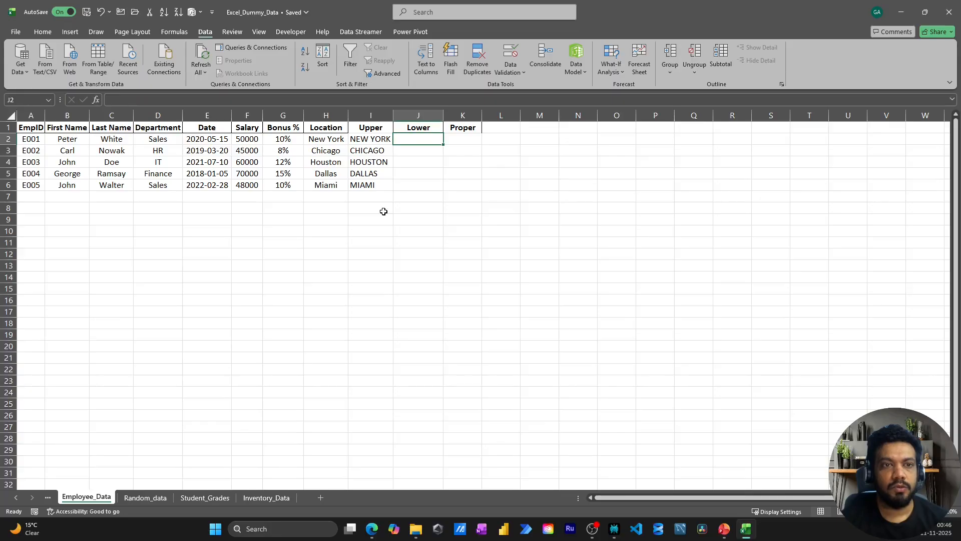
{"action": "type", "text": "=low"}
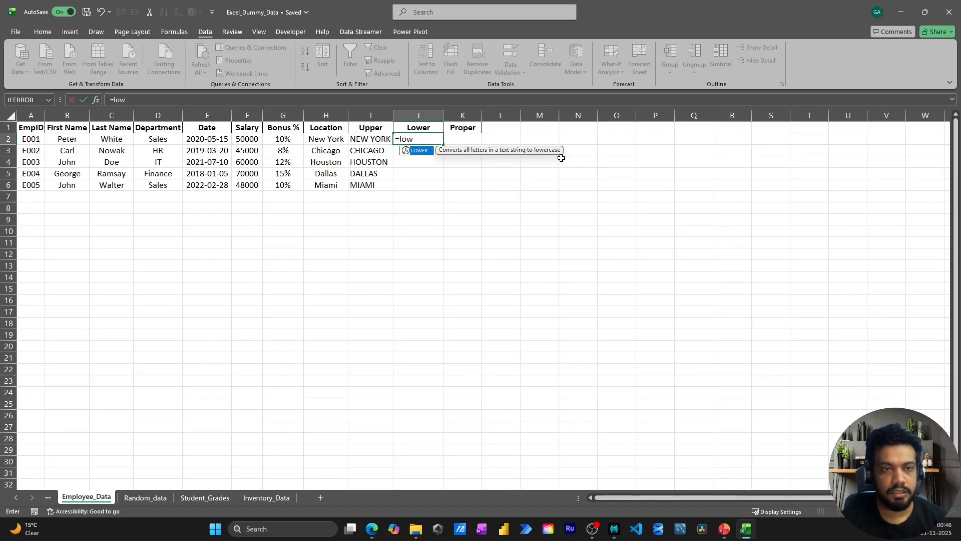
{"action": "key", "text": "Tab"}
{"action": "key", "text": "Left"}
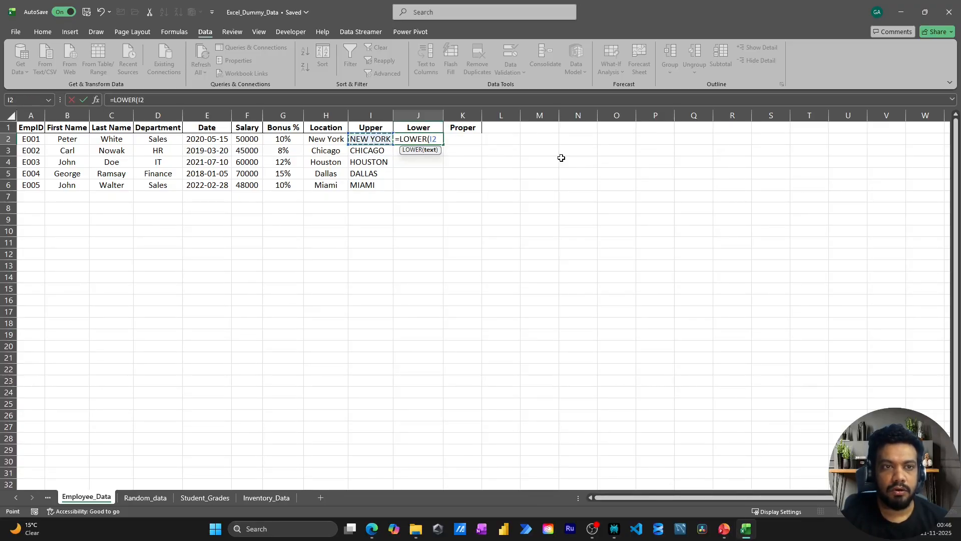
{"action": "type", "text": ")"}
{"action": "key", "text": "Return"}
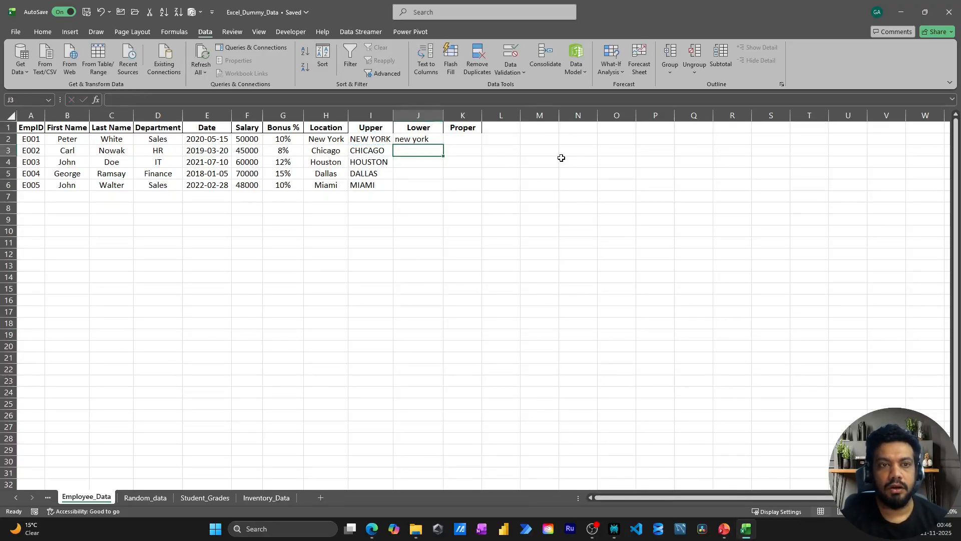
Step: Fill the LOWER formula from J2 down through J6
{"action": "key", "text": "Up"}
{"action": "key", "text": "Left"}
{"action": "key", "text": "ctrl+Down"}
{"action": "key", "text": "Right"}
{"action": "key", "text": "ctrl+shift+Up"}
{"action": "key", "text": "ctrl+d"}
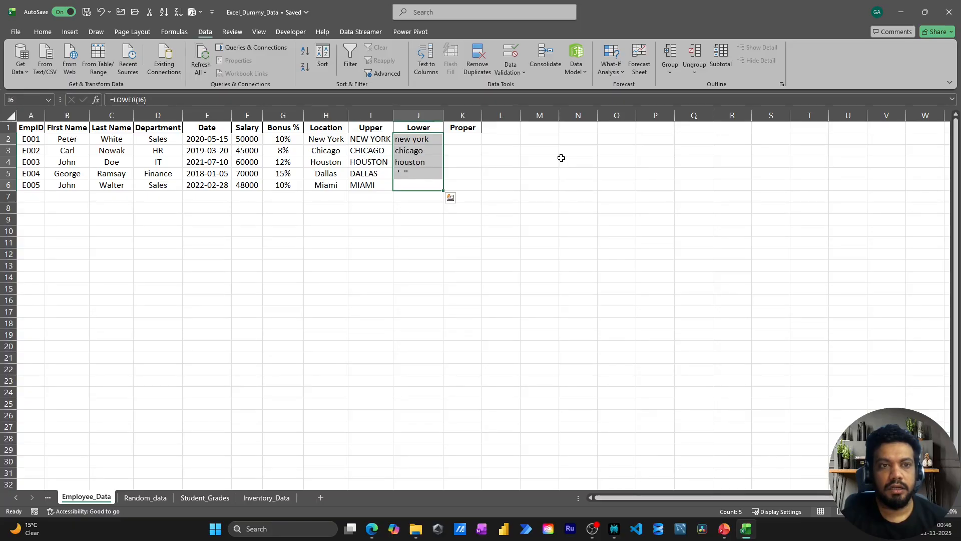
Step: Enter the formula =PROPER(I2) in cell K2 to convert the uppercase location to proper case
{"action": "key", "text": "Down"}
{"action": "key", "text": "Up"}
{"action": "key", "text": "Up"}
{"action": "key", "text": "Up"}
{"action": "key", "text": "Up"}
{"action": "key", "text": "Up"}
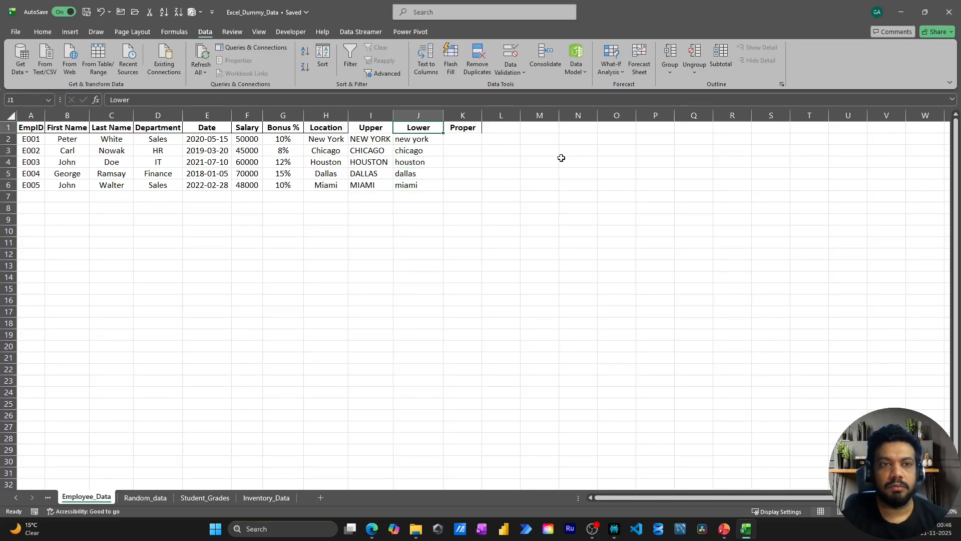
{"action": "key", "text": "Right"}
{"action": "type", "text": "=prop"}
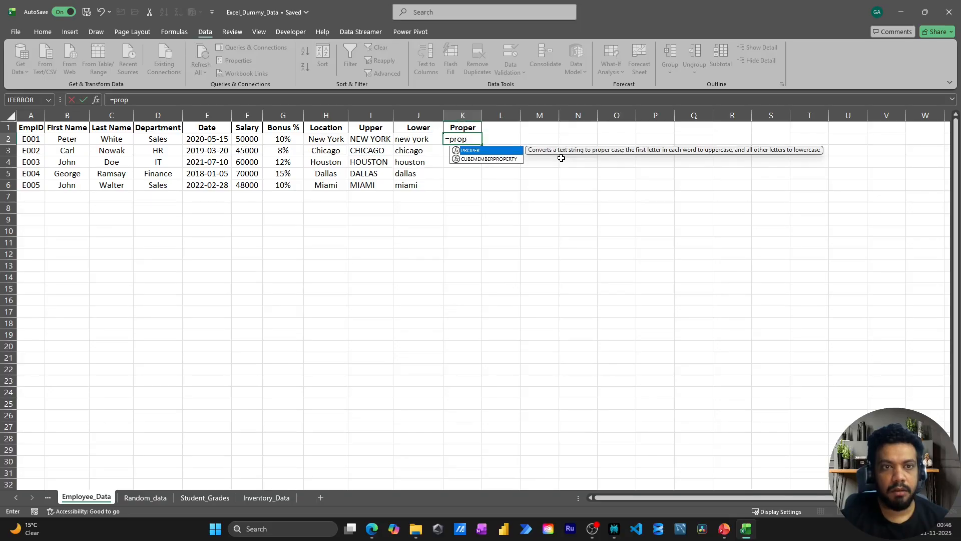
{"action": "key", "text": "Tab"}
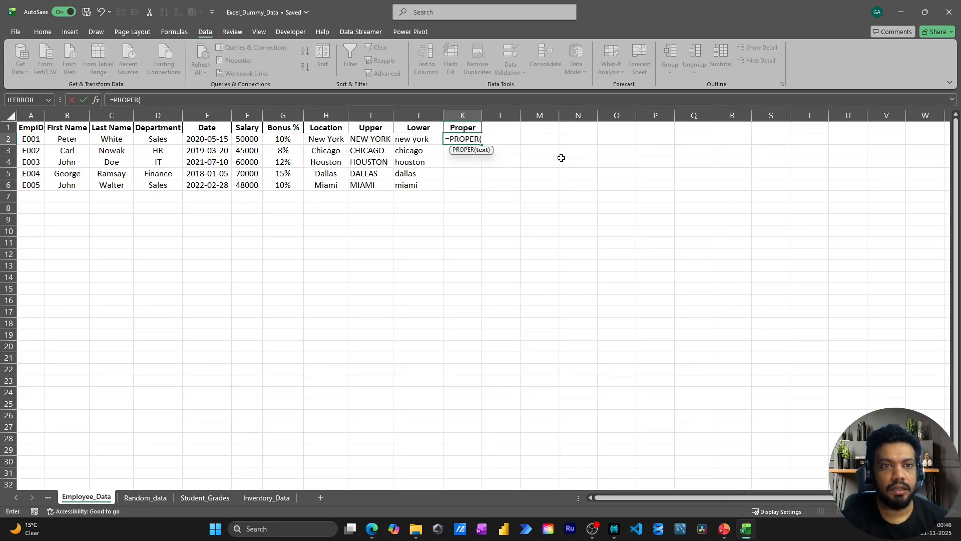
{"action": "key", "text": "Left"}
{"action": "key", "text": "Left"}
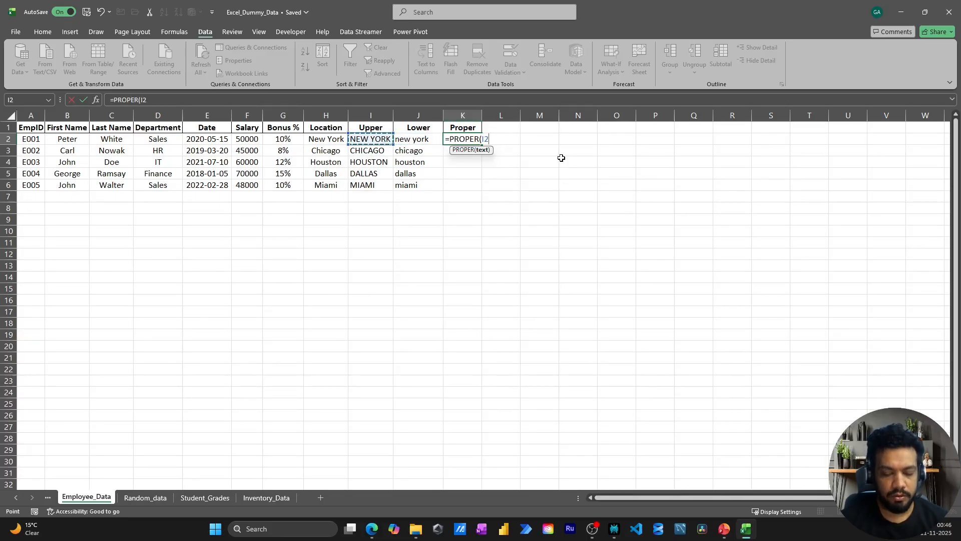
{"action": "type", "text": ")"}
{"action": "key", "text": "ctrl+Return"}
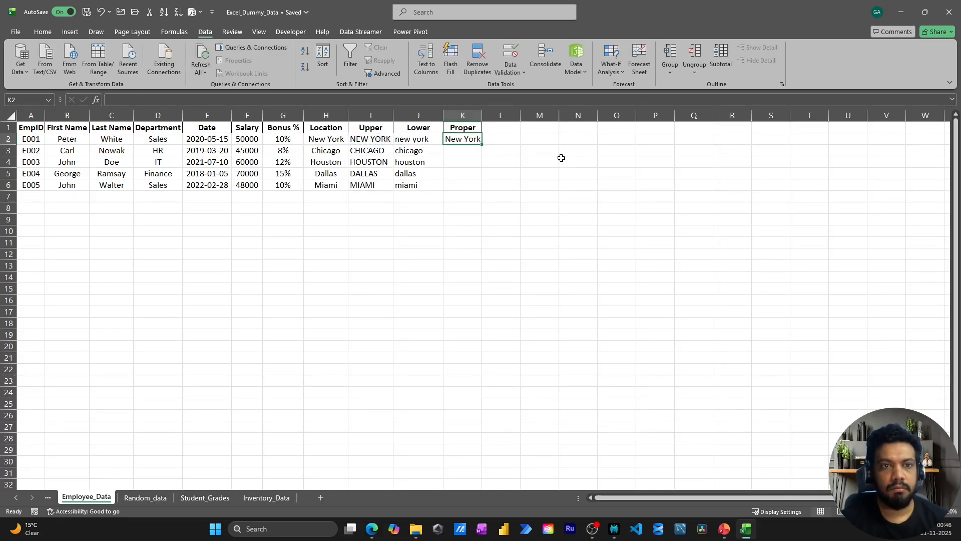
Step: Fill the PROPER formula from K2 down through K6
{"action": "key", "text": "shift+Down"}
{"action": "key", "text": "shift+Down"}
{"action": "key", "text": "shift+Down"}
{"action": "key", "text": "shift+Down"}
{"action": "key", "text": "ctrl+d"}
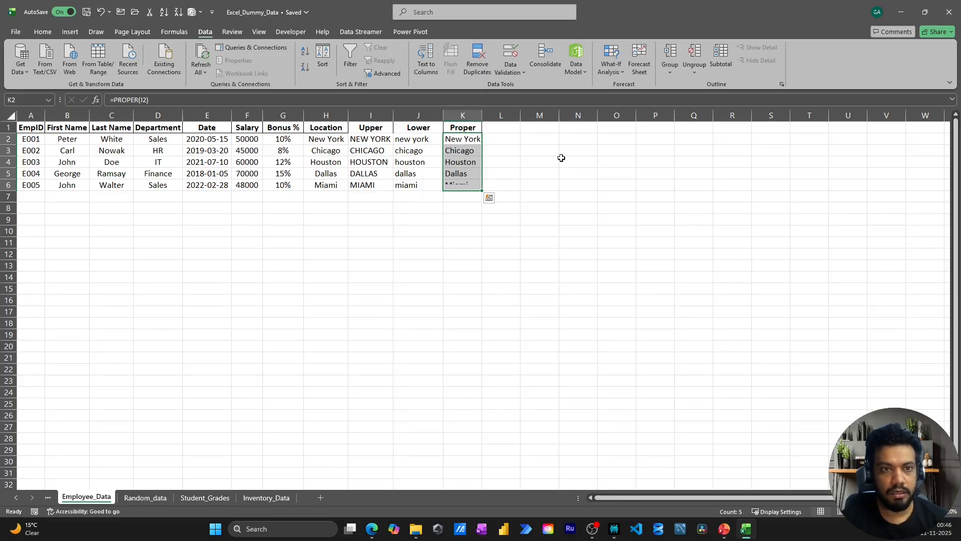
Step: Compare the LOWER formula in J2 with the PROPER formula in K2 and the text case each one produces
{"action": "key", "text": "Up"}
{"action": "key", "text": "Down"}
{"action": "key", "text": "Left"}
{"action": "key", "text": "Left"}
{"action": "key", "text": "Left"}
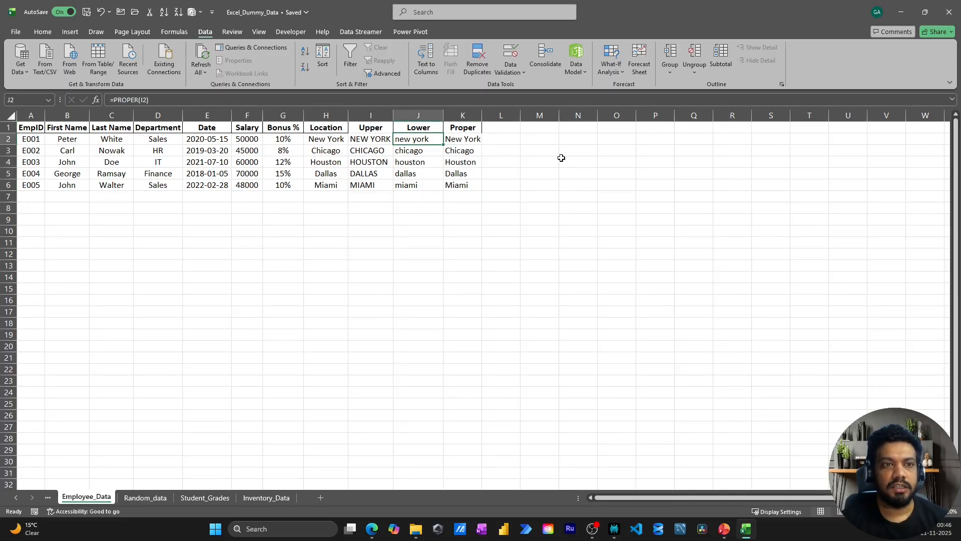
{"action": "key", "text": "Right"}
{"action": "key", "text": "Right"}
{"action": "key", "text": "Right"}
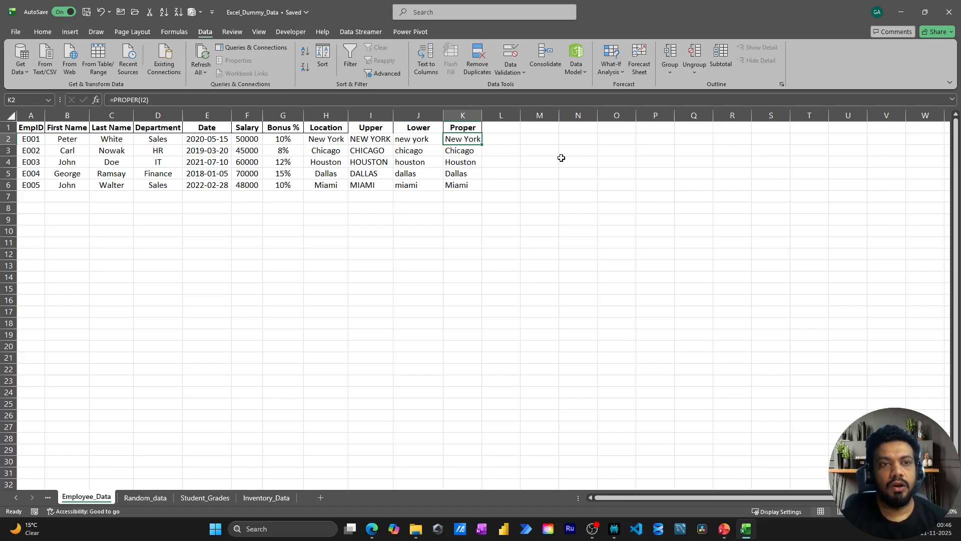
{"action": "key", "text": "Left"}
{"action": "key", "text": "Left"}
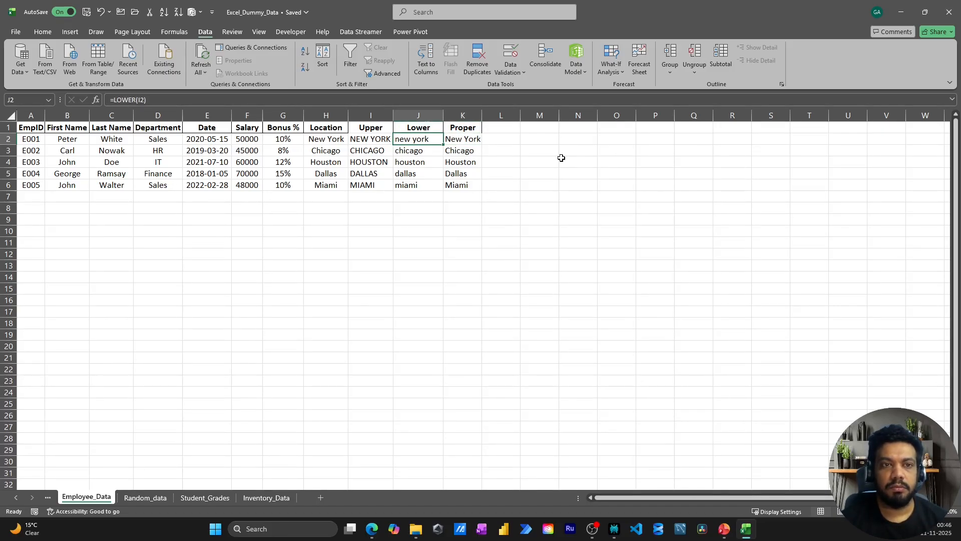
{"action": "key", "text": "Right"}
{"action": "key", "text": "Right"}
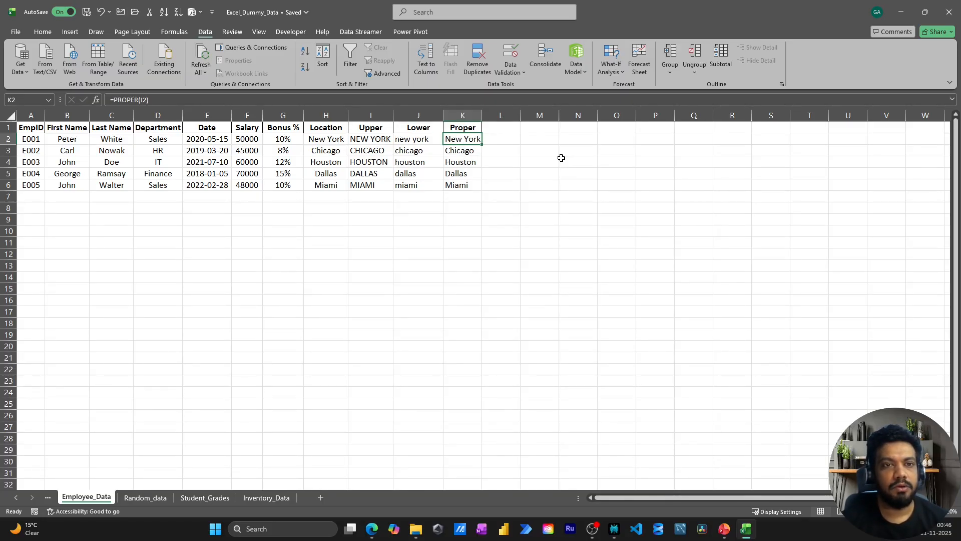
{"action": "key", "text": "Right"}
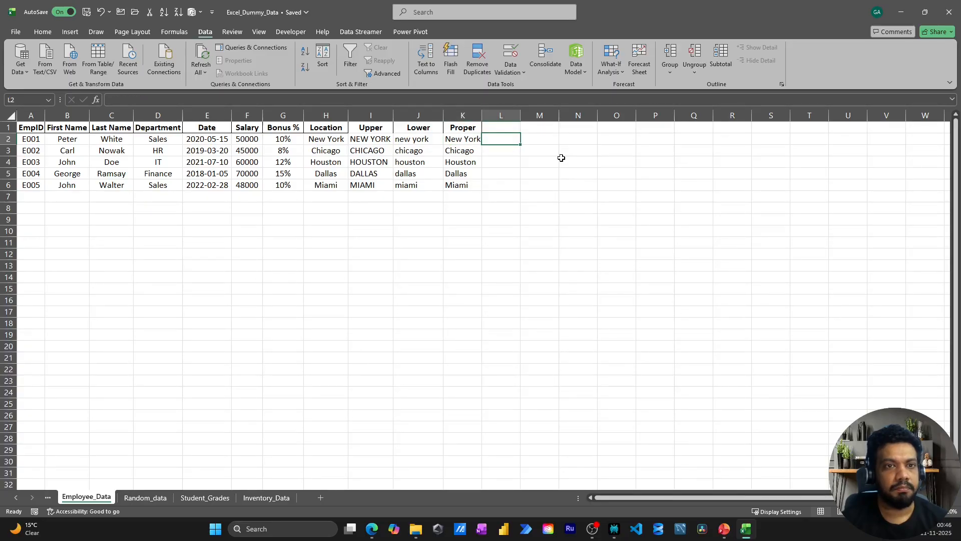
Step: Add the heading Concatenate in L1, beside the Proper column
{"action": "key", "text": "Left"}
{"action": "key", "text": "Left"}
{"action": "key", "text": "Up"}
{"action": "key", "text": "Right"}
{"action": "key", "text": "Right"}
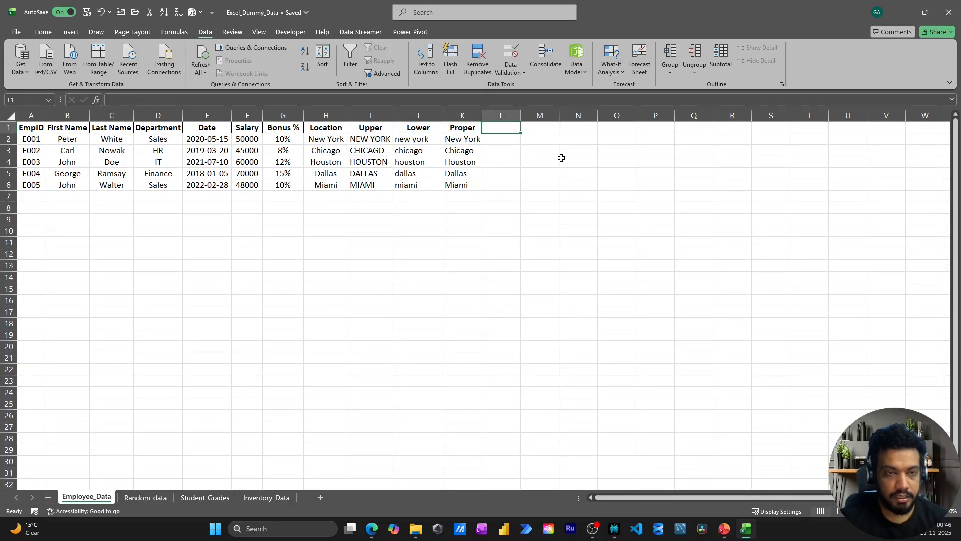
{"action": "type", "text": "Concat"}
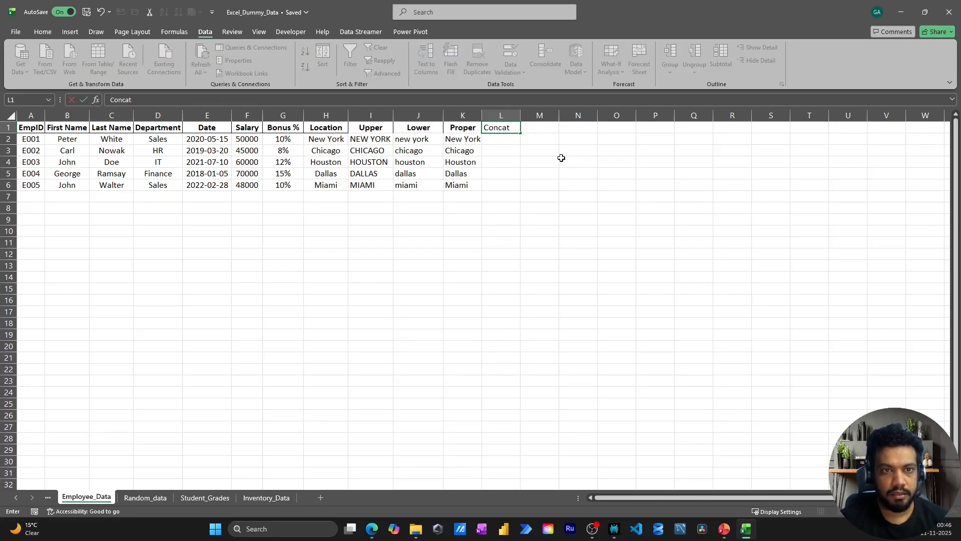
{"action": "type", "text": "enate"}
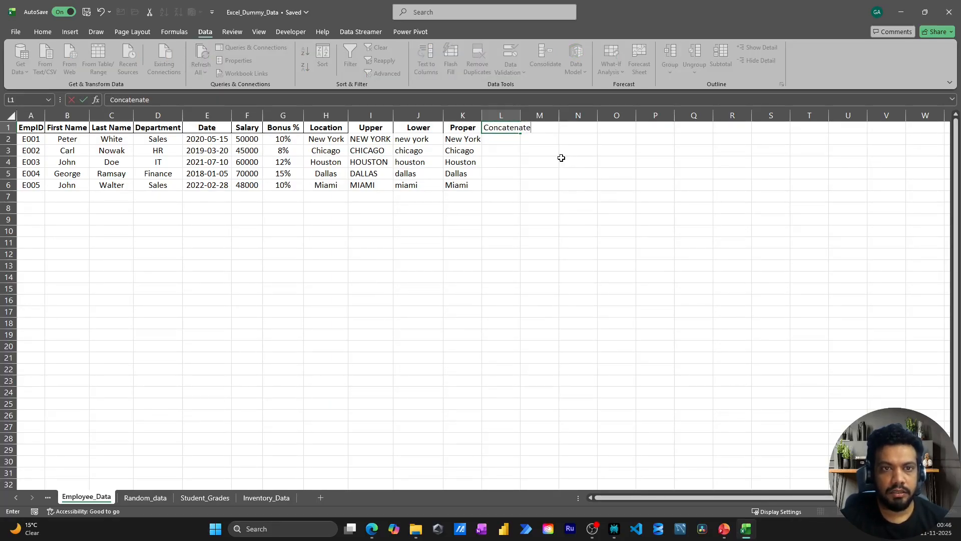
{"action": "key", "text": "Right"}
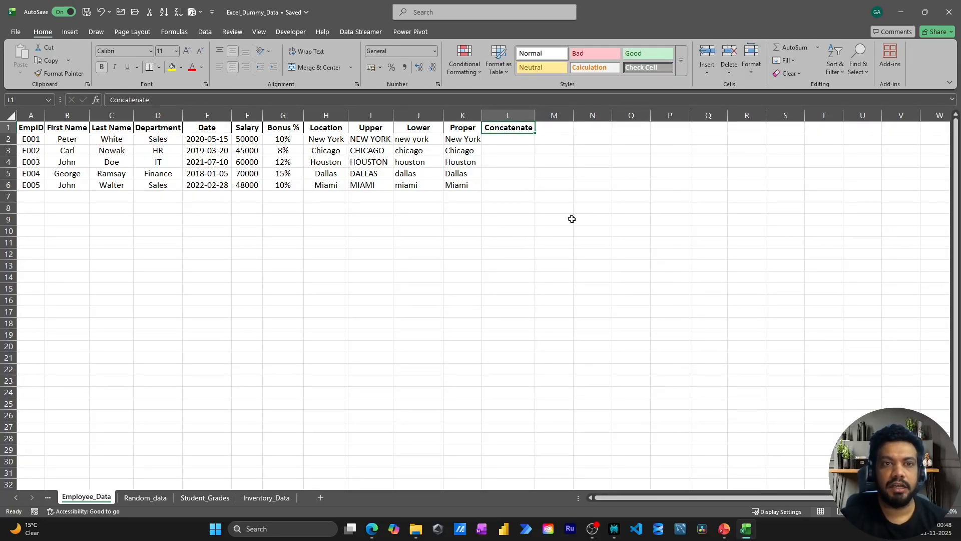
Step: Replace the heading in L1 with Full Name
{"action": "type", "text": "Full N"}
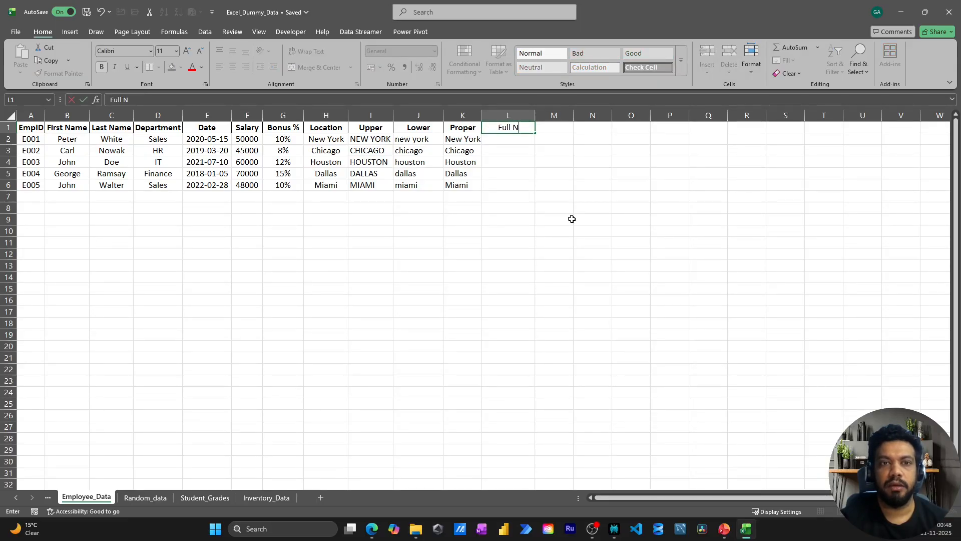
{"action": "type", "text": "ame"}
{"action": "key", "text": "Return"}
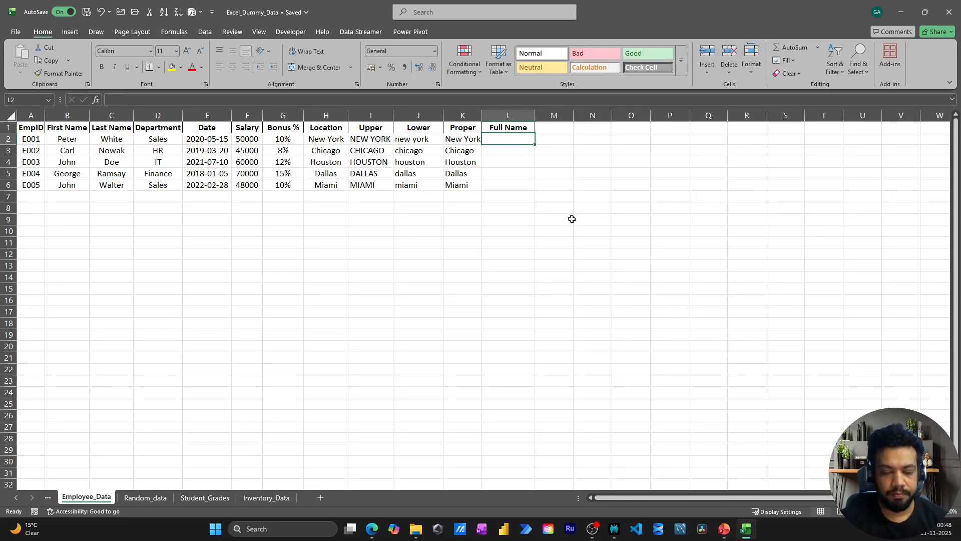
Step: Enter the formula =CONCATENATE(B2,C2) in cell L2 to join the first and last names
{"action": "type", "text": "=conc"}
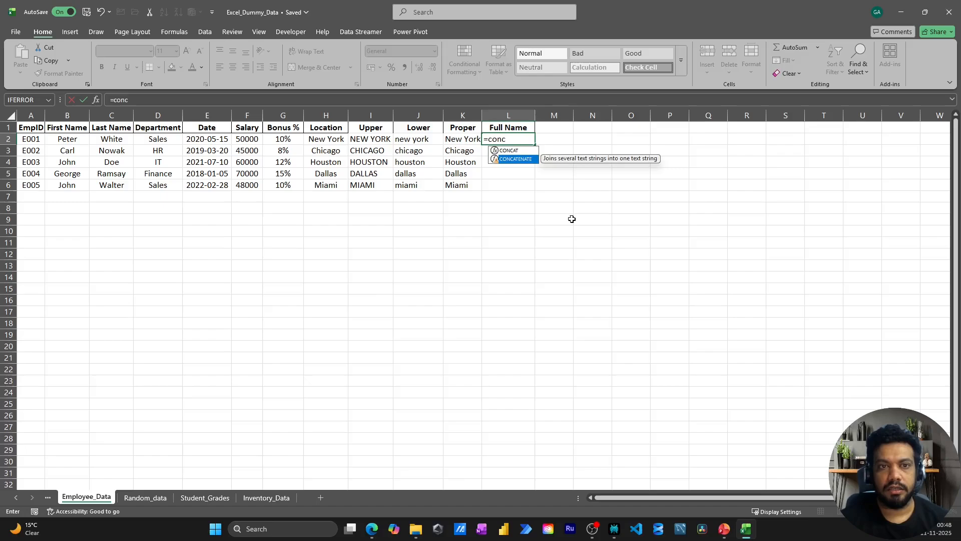
{"action": "key", "text": "Tab"}
{"action": "key", "text": "Left"}
{"action": "key", "text": "Left"}
{"action": "key", "text": "Left"}
{"action": "key", "text": "Left"}
{"action": "key", "text": "Left"}
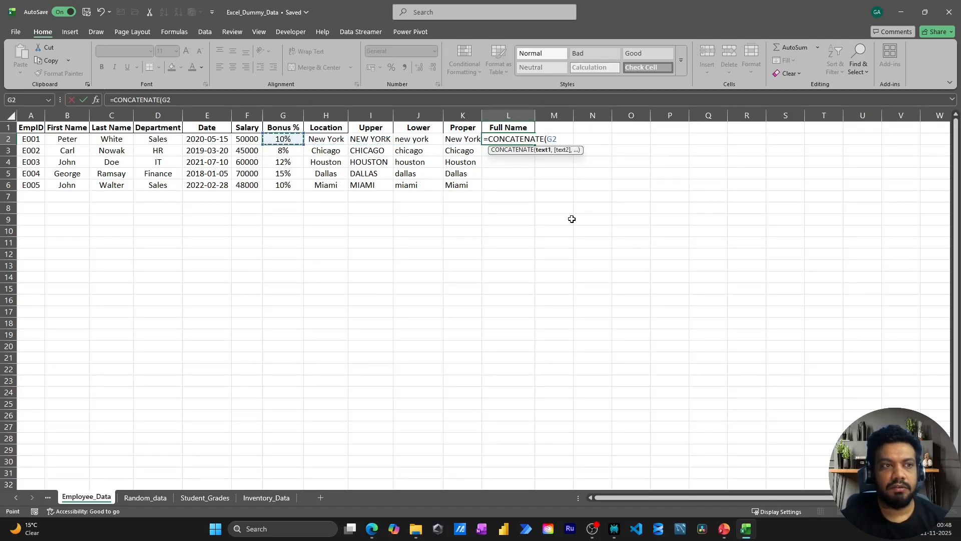
{"action": "key", "text": "Left"}
{"action": "key", "text": "Left"}
{"action": "key", "text": "Left"}
{"action": "key", "text": "Left"}
{"action": "key", "text": "Left"}
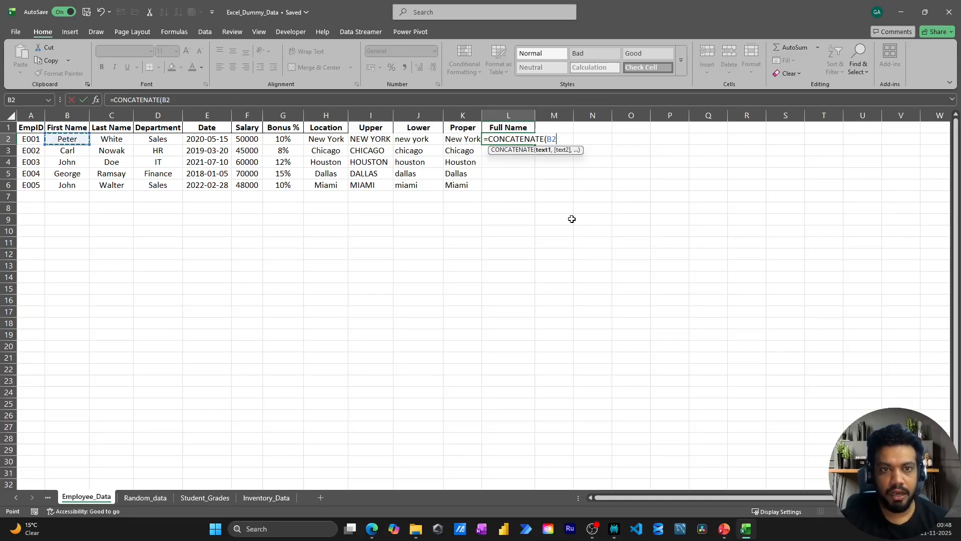
{"action": "type", "text": ","}
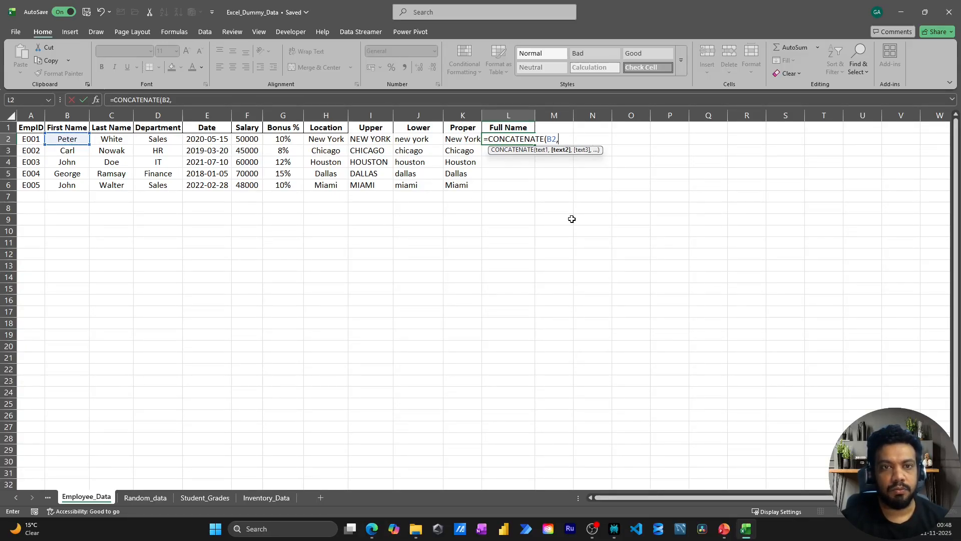
{"action": "key", "text": "Left"}
{"action": "key", "text": "Left"}
{"action": "key", "text": "Left"}
{"action": "key", "text": "Left"}
{"action": "key", "text": "Left"}
{"action": "key", "text": "Left"}
{"action": "key", "text": "Left"}
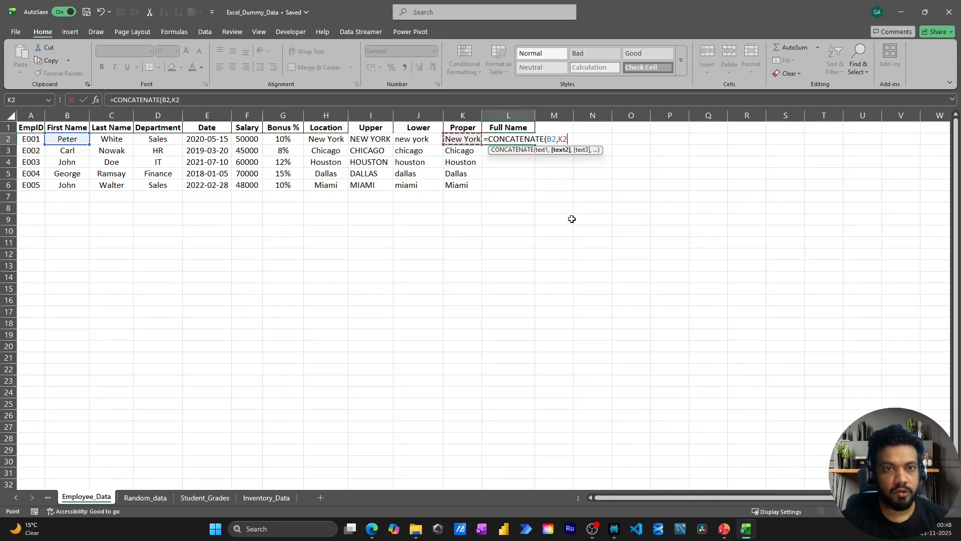
{"action": "key", "text": "Left"}
{"action": "key", "text": "Left"}
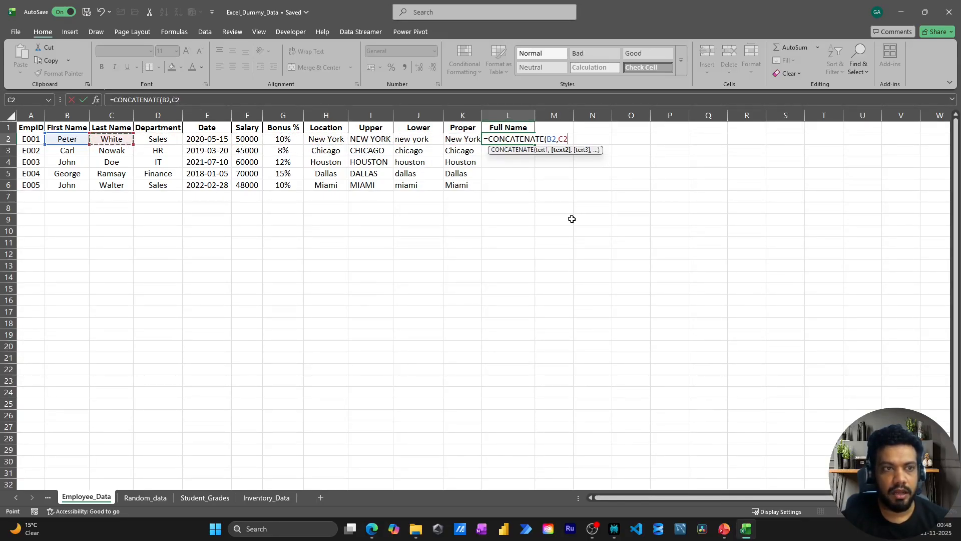
{"action": "type", "text": ")"}
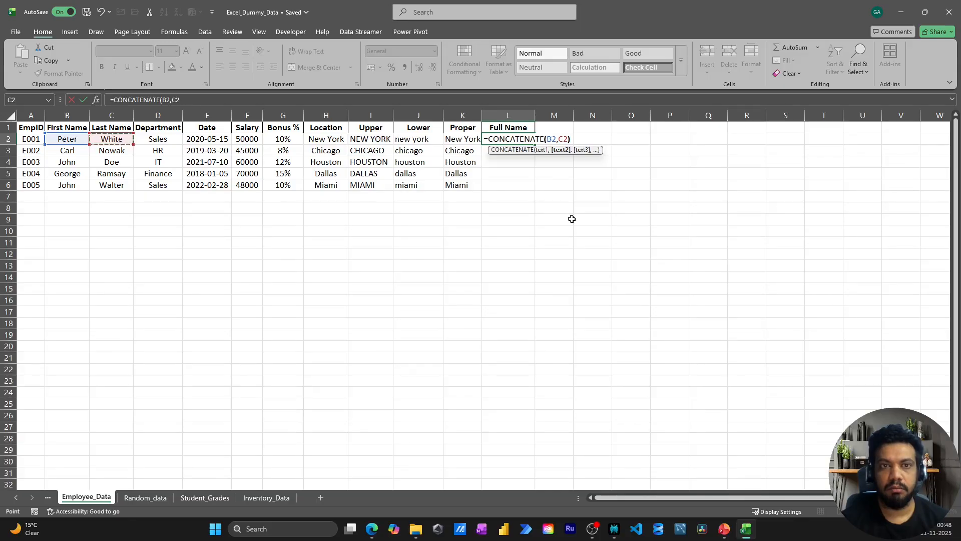
{"action": "key", "text": "Return"}
Step: Fill the CONCATENATE formula from L2 down through L6
{"action": "key", "text": "Up"}
{"action": "key", "text": "shift+Down"}
{"action": "key", "text": "shift+Down"}
{"action": "key", "text": "shift+Down"}
{"action": "key", "text": "shift+Down"}
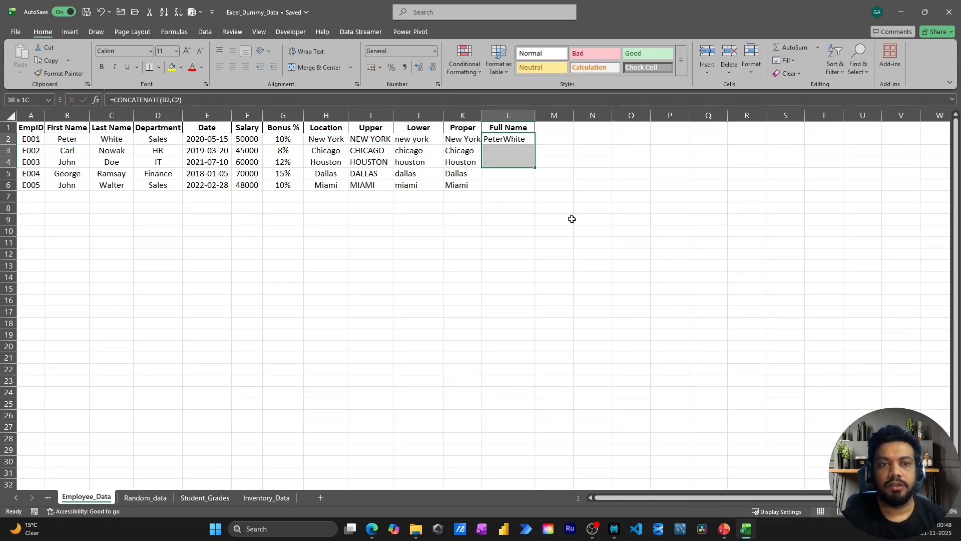
{"action": "key", "text": "ctrl+d"}
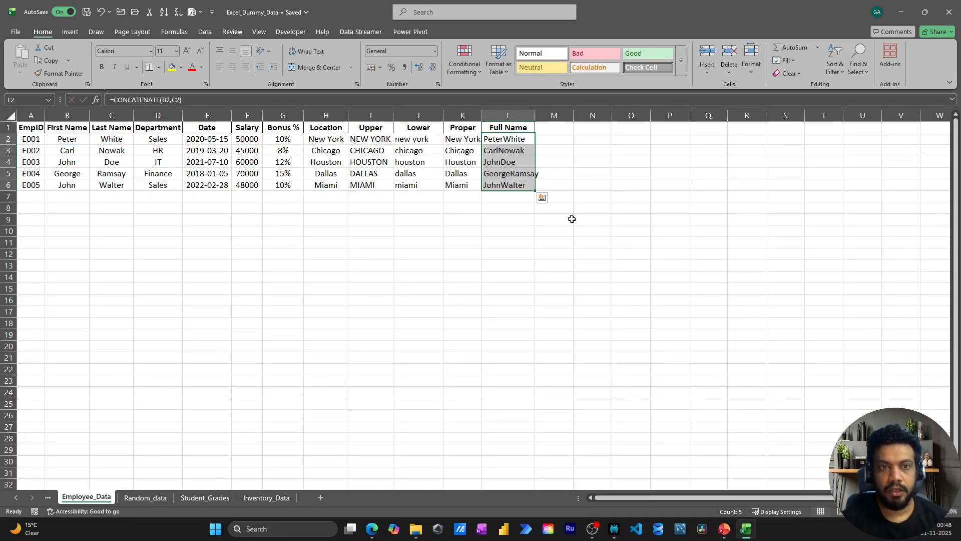
Step: AutoFit the width of the Full Name column to its contents
{"action": "key", "text": "Up"}
{"action": "key", "text": "Down"}
{"action": "key", "text": "ctrl+space"}
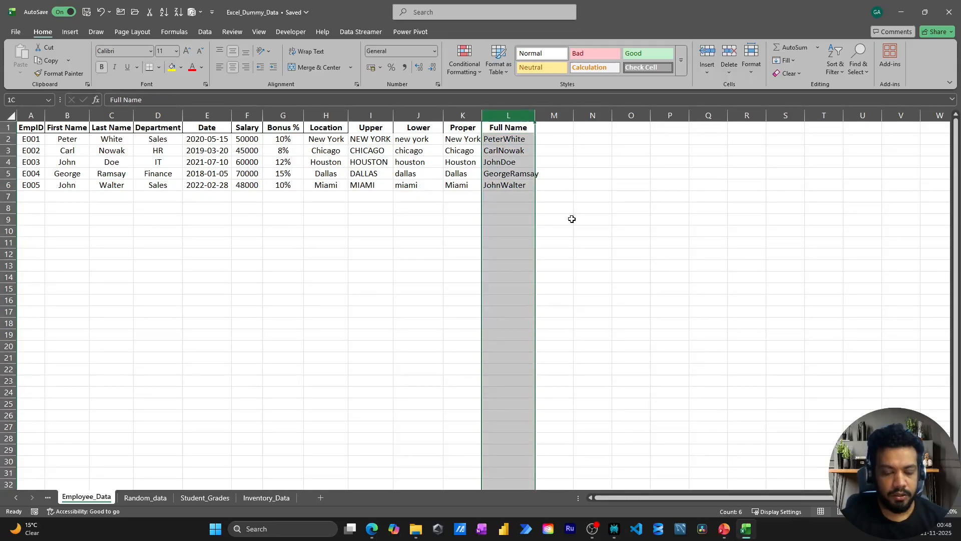
{"action": "key", "text": "alt+h"}
{"action": "key", "text": "o"}
{"action": "key", "text": "i"}
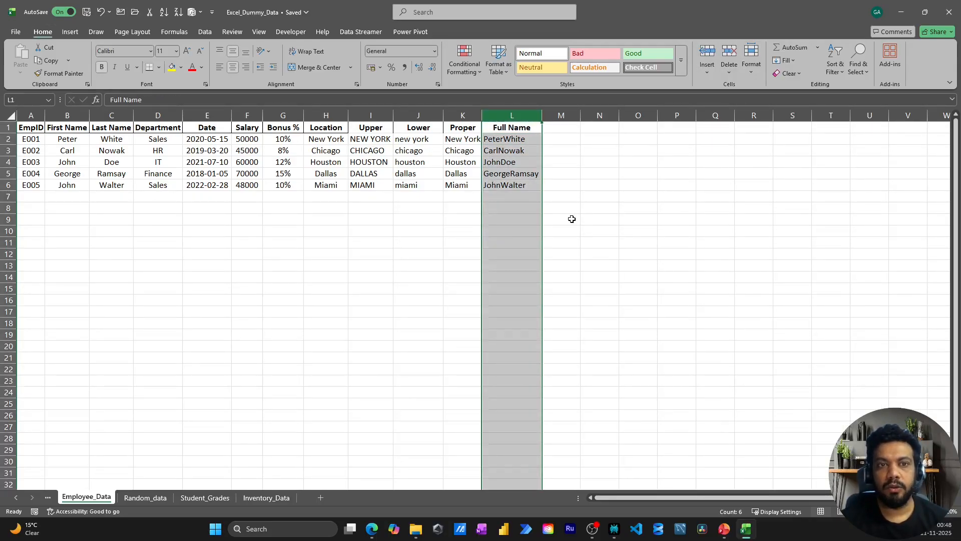
Step: Examine the arguments of the CONCATENATE formula in L2 and how the two name references are separated, leaving it unedited
{"action": "key", "text": "Down"}
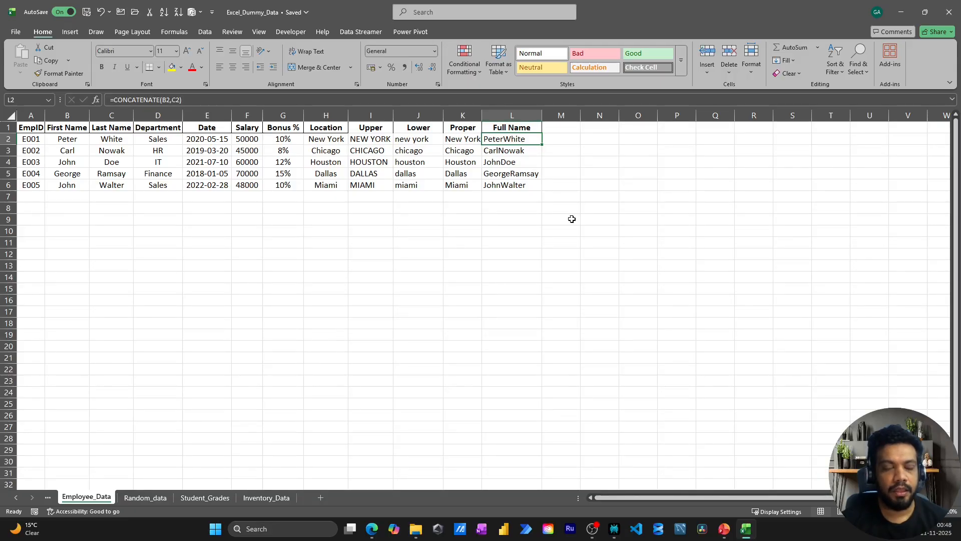
{"action": "key", "text": "F2"}
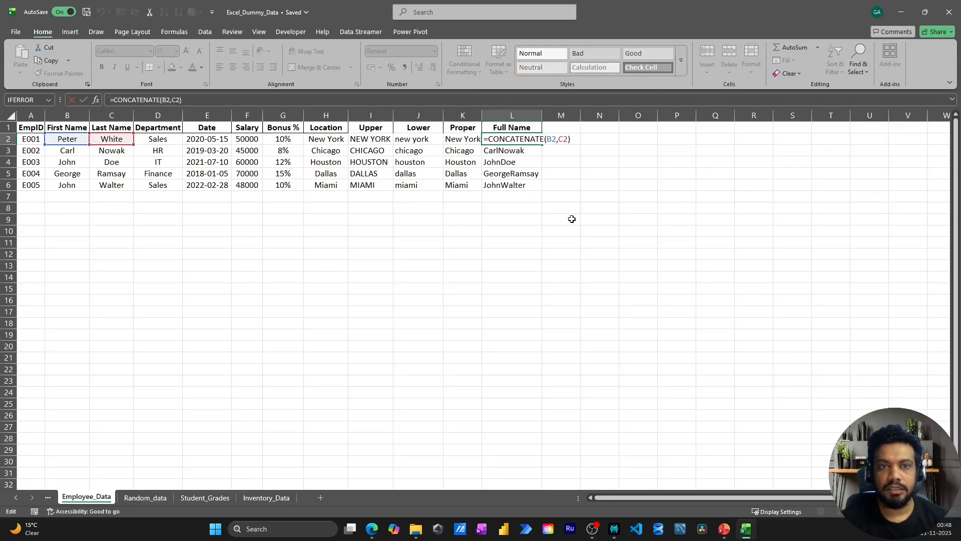
{"action": "key", "text": "Left"}
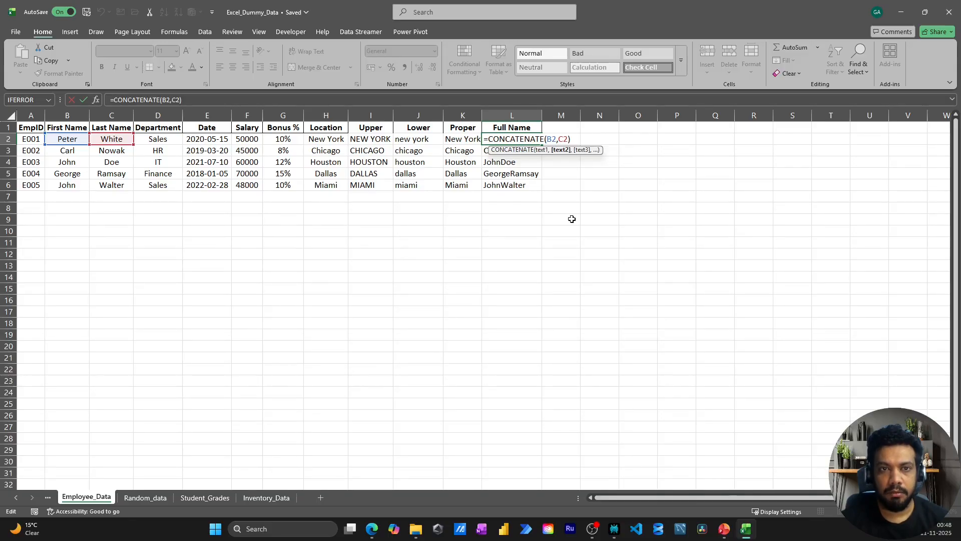
{"action": "key", "text": "Escape"}
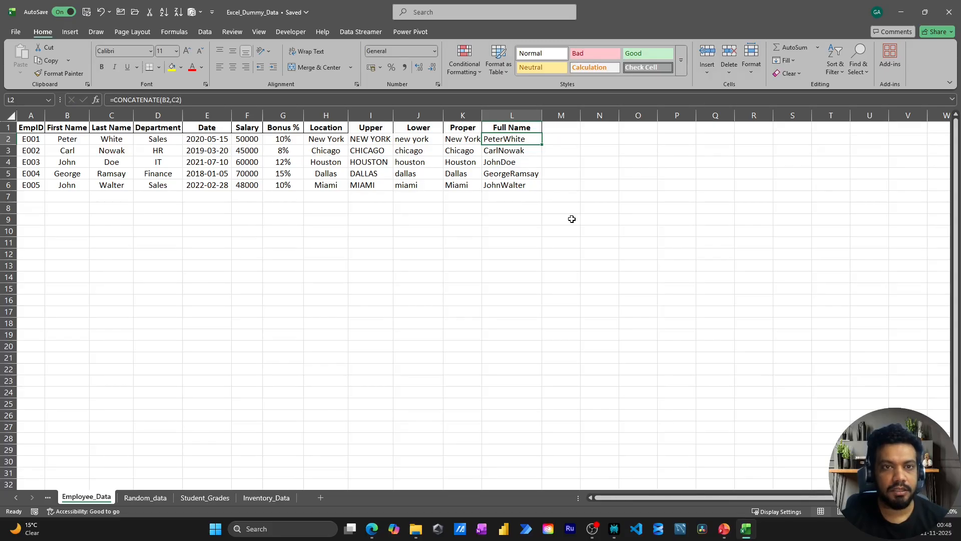
{"action": "key", "text": "F2"}
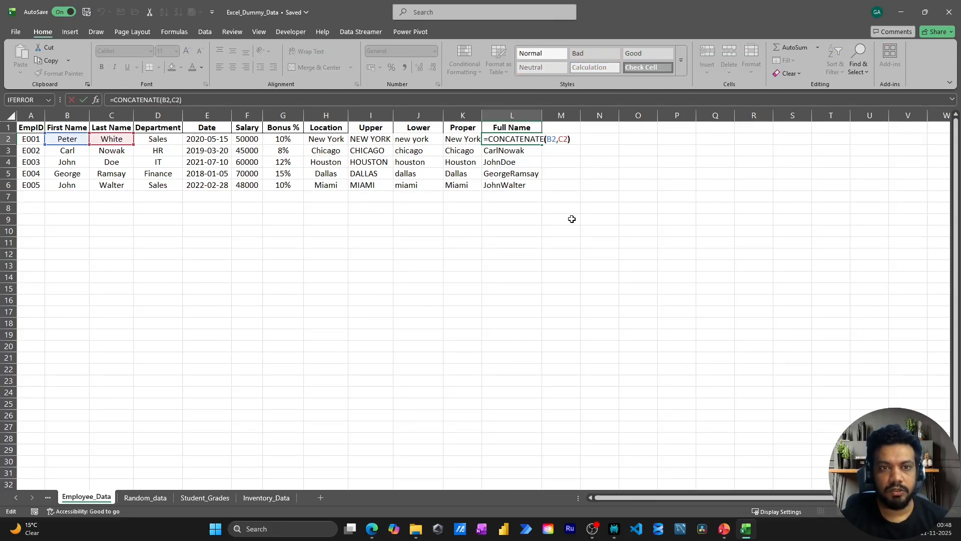
{"action": "key", "text": "Left"}
{"action": "key", "text": "Left"}
{"action": "key", "text": "Left"}
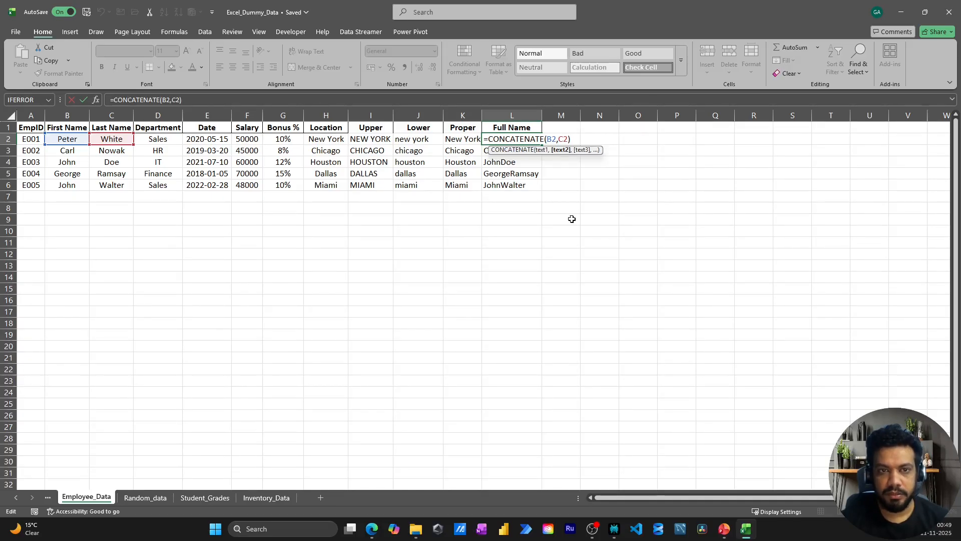
{"action": "key", "text": "Escape"}
Step: Replace the formula in L2 with =CONCATENATE(B2," ",C2) to put a space between the first and last names
{"action": "type", "text": "="}
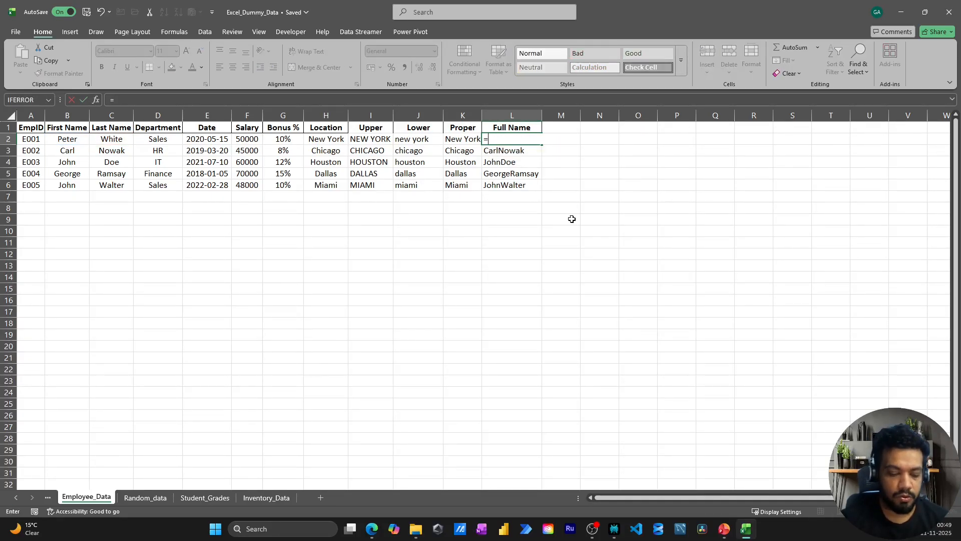
{"action": "type", "text": "conc"}
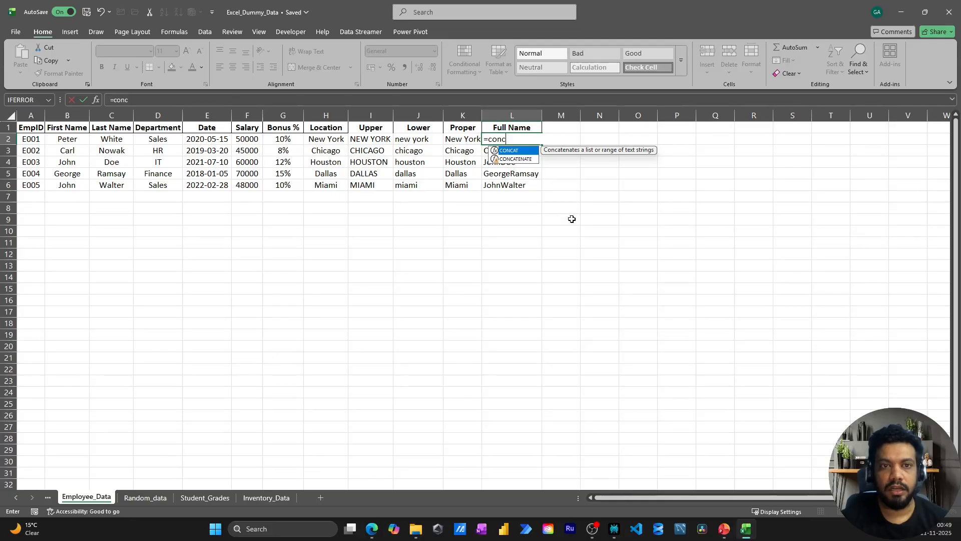
{"action": "key", "text": "Tab"}
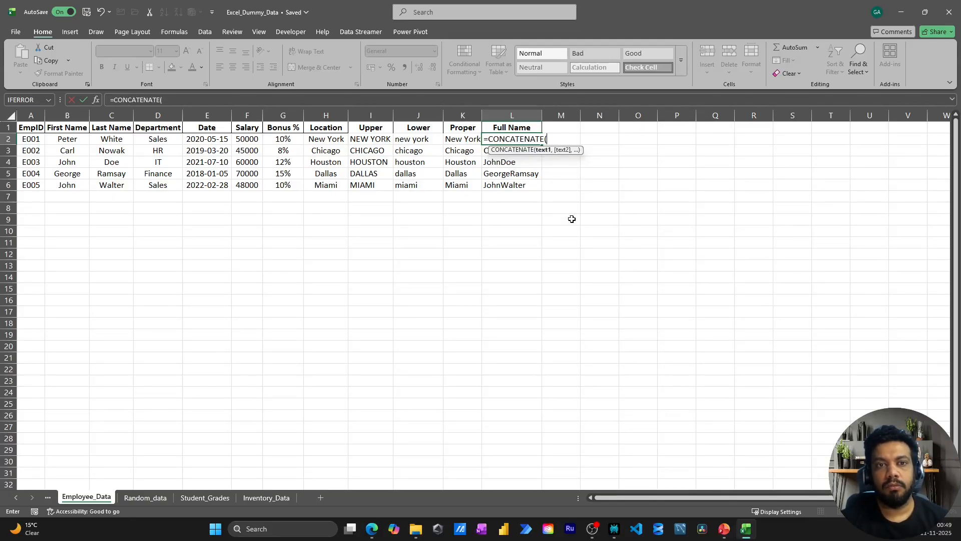
{"action": "key", "text": "Left"}
{"action": "key", "text": "Left"}
{"action": "key", "text": "Left"}
{"action": "key", "text": "Left"}
{"action": "key", "text": "Left"}
{"action": "key", "text": "Left"}
{"action": "key", "text": "Left"}
{"action": "key", "text": "Left"}
{"action": "key", "text": "Left"}
{"action": "key", "text": "Left"}
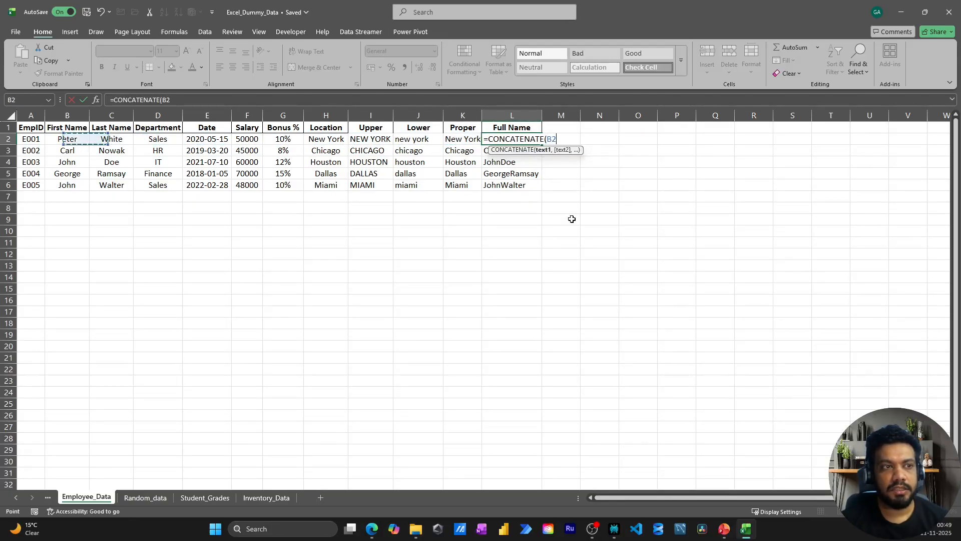
{"action": "type", "text": ","}
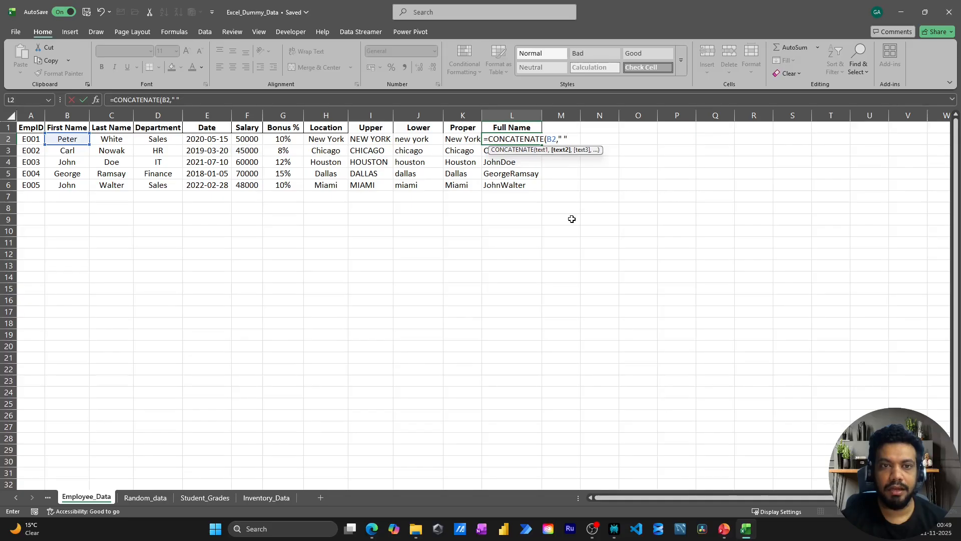
{"action": "type", "text": ","}
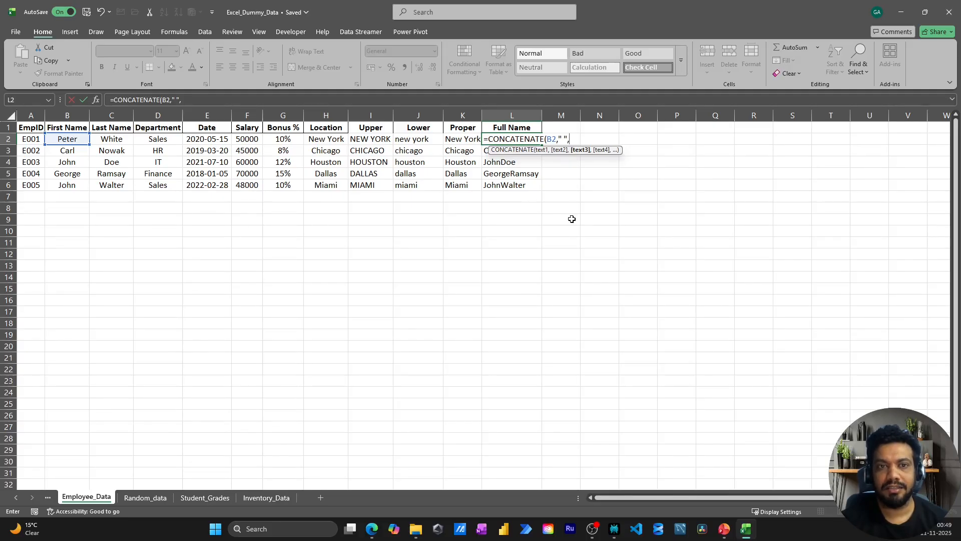
{"action": "key", "text": "Left"}
{"action": "key", "text": "Left"}
{"action": "key", "text": "Left"}
{"action": "key", "text": "Left"}
{"action": "key", "text": "Left"}
{"action": "key", "text": "Left"}
{"action": "key", "text": "Left"}
{"action": "key", "text": "Left"}
{"action": "key", "text": "Left"}
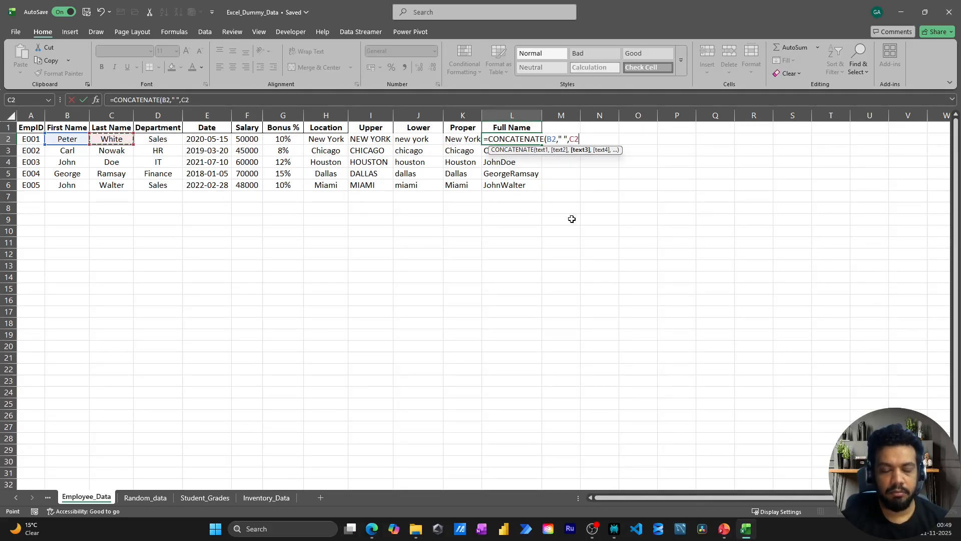
{"action": "type", "text": ")"}
{"action": "key", "text": "ctrl+Return"}
Step: Fill the space-separated CONCATENATE formula from L2 down through L6
{"action": "key", "text": "ctrl+shift+Down"}
{"action": "key", "text": "ctrl+d"}
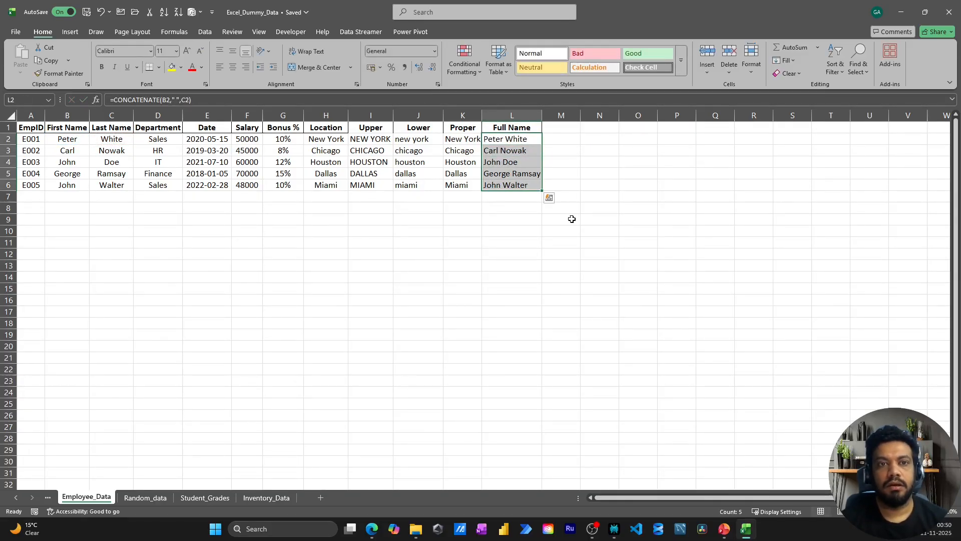
{"action": "key", "text": "Up"}
{"action": "key", "text": "Down"}
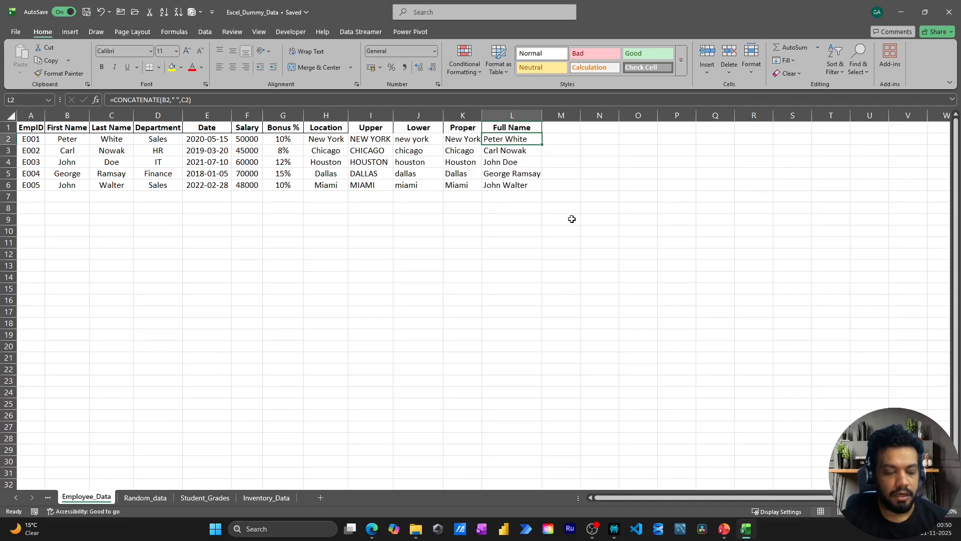
Step: Change the separator in the L2 formula to an underscore, making it =CONCATENATE(B2,"_",C2)
{"action": "key", "text": "F2"}
{"action": "key", "text": "Left"}
{"action": "key", "text": "Left"}
{"action": "key", "text": "Left"}
{"action": "key", "text": "Left"}
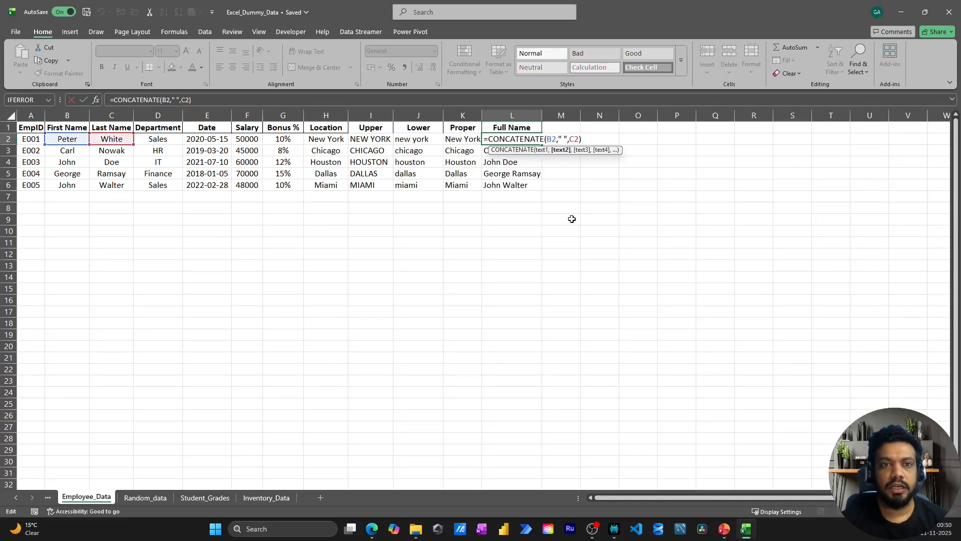
{"action": "key", "text": "BackSpace"}
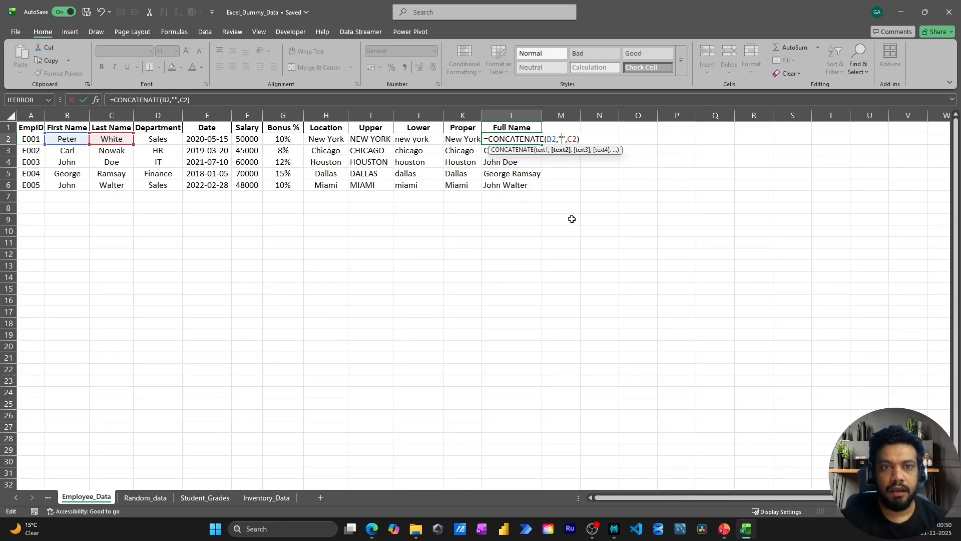
{"action": "type", "text": "_"}
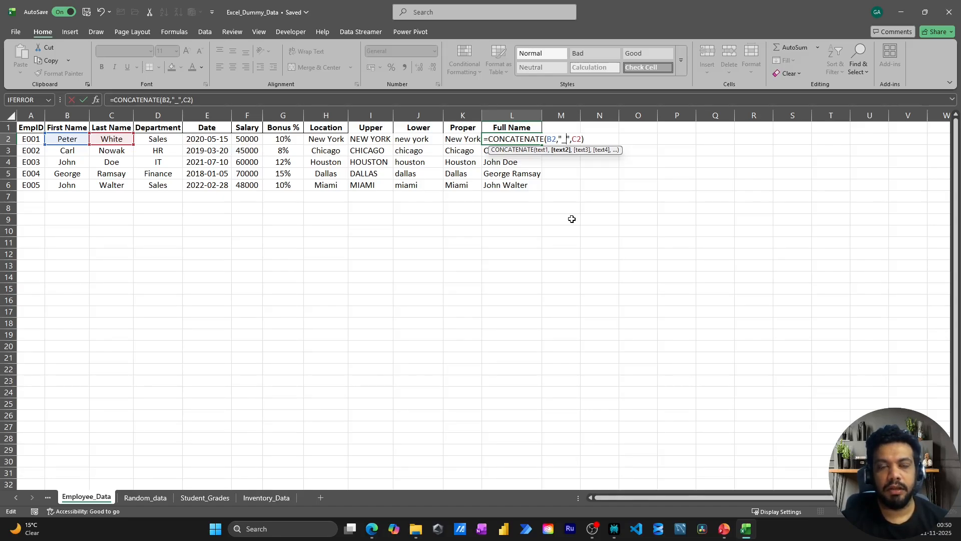
{"action": "key", "text": "ctrl+Return"}
Step: Fill the underscore version of the CONCATENATE formula from L2 down through L6
{"action": "key", "text": "shift+Down"}
{"action": "key", "text": "shift+Down"}
{"action": "key", "text": "shift+Down"}
{"action": "key", "text": "shift+Down"}
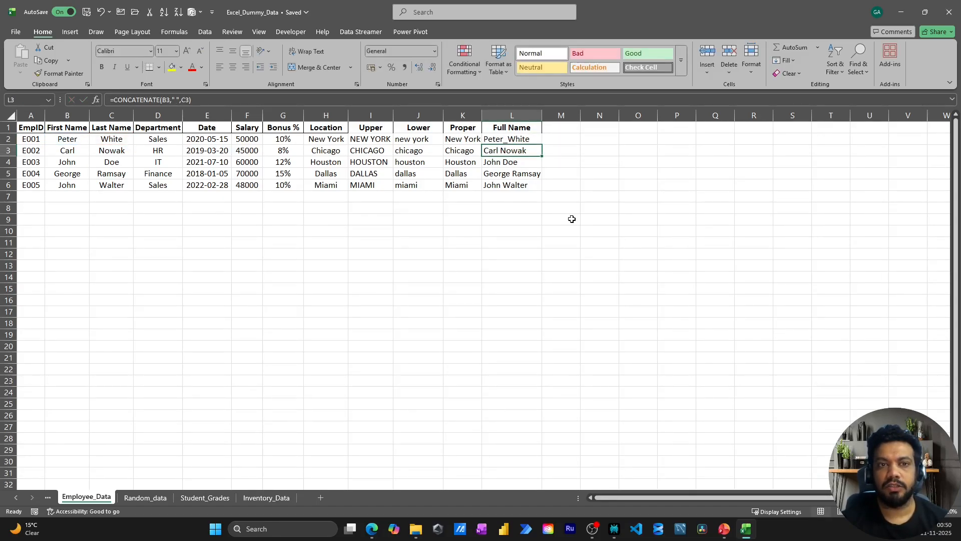
{"action": "key", "text": "ctrl+d"}
{"action": "key", "text": "Up"}
{"action": "key", "text": "Down"}
{"action": "key", "text": "Down"}
{"action": "key", "text": "Down"}
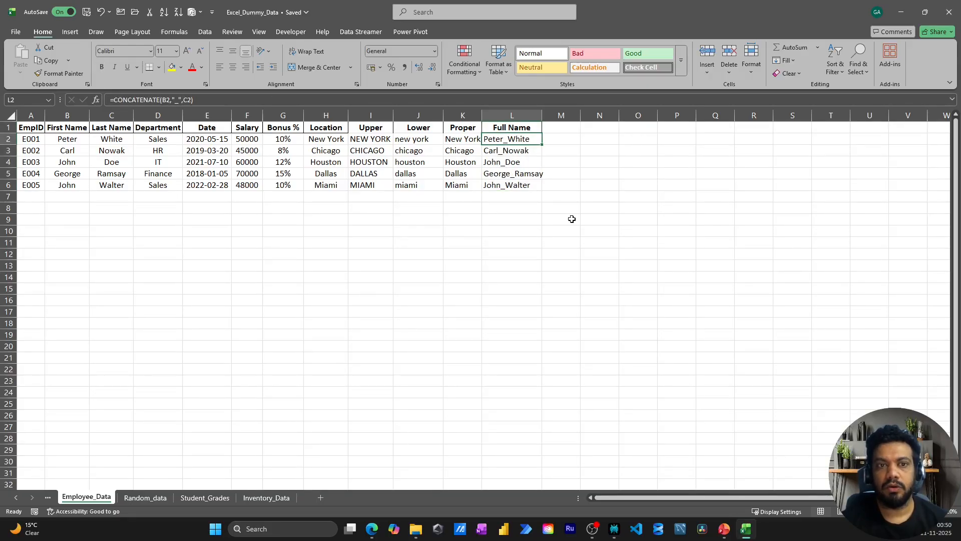
Step: Change the separator in the L2 formula to a hyphen, making it =CONCATENATE(B2,"-",C2)
{"action": "key", "text": "Up"}
{"action": "key", "text": "Up"}
{"action": "key", "text": "F2"}
{"action": "key", "text": "Left"}
{"action": "key", "text": "Left"}
{"action": "key", "text": "Left"}
{"action": "key", "text": "Left"}
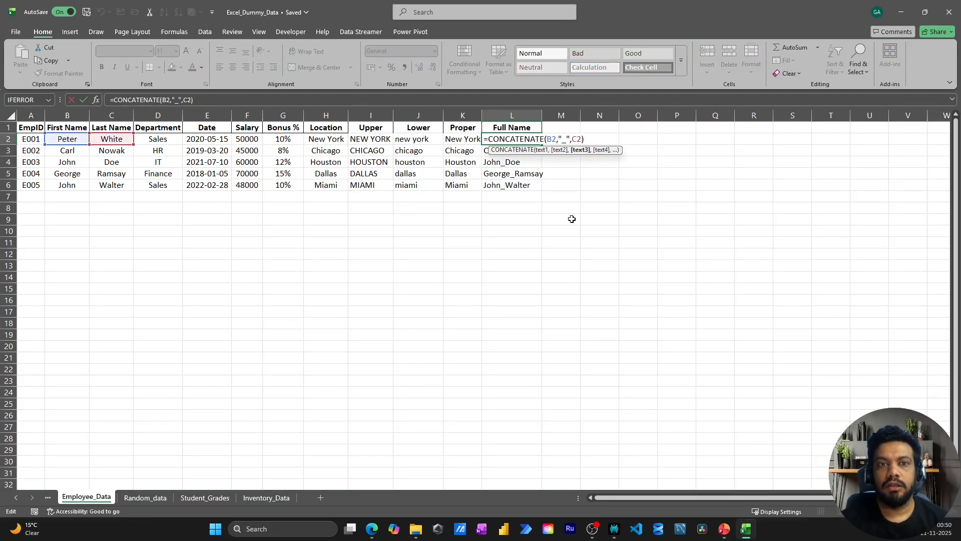
{"action": "key", "text": "shift+Left"}
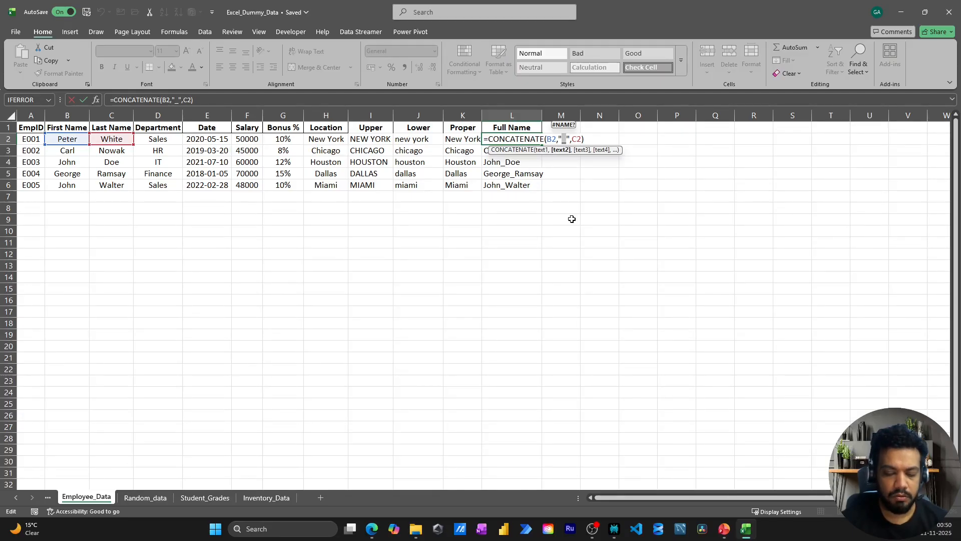
{"action": "type", "text": "-"}
{"action": "key", "text": "Return"}
Step: Fill the hyphen version of the CONCATENATE formula from L2 down through L6
{"action": "key", "text": "Up"}
{"action": "key", "text": "ctrl+shift+Down"}
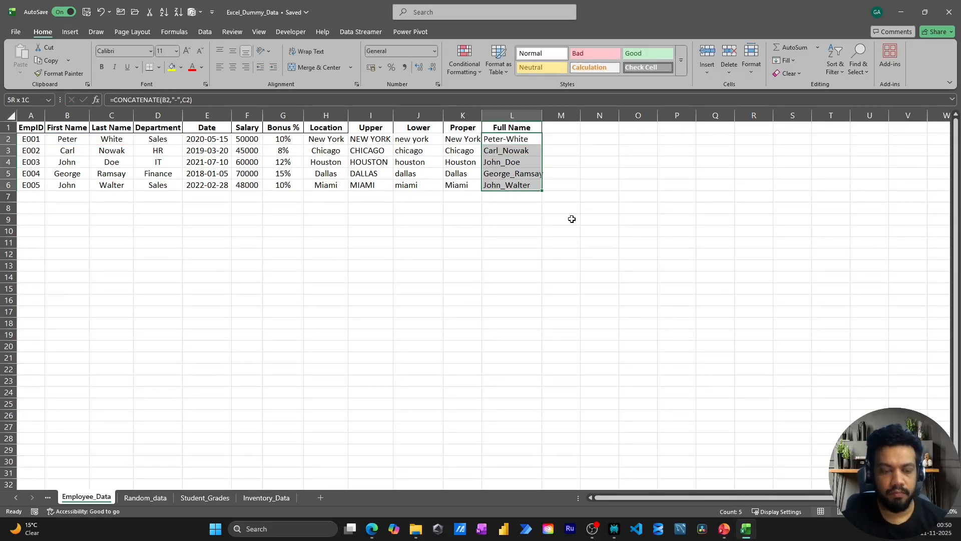
{"action": "key", "text": "ctrl+d"}
{"action": "key", "text": "Up"}
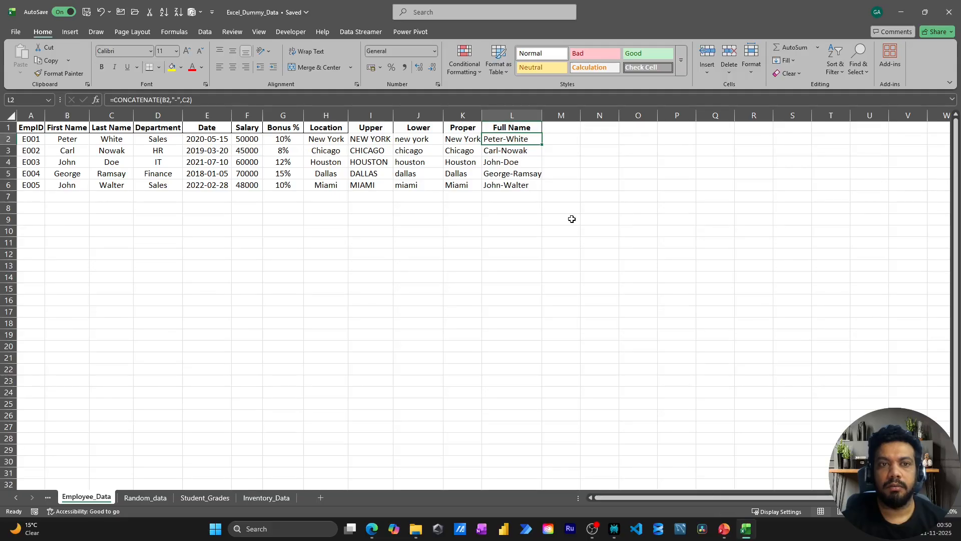
{"action": "key", "text": "Down"}
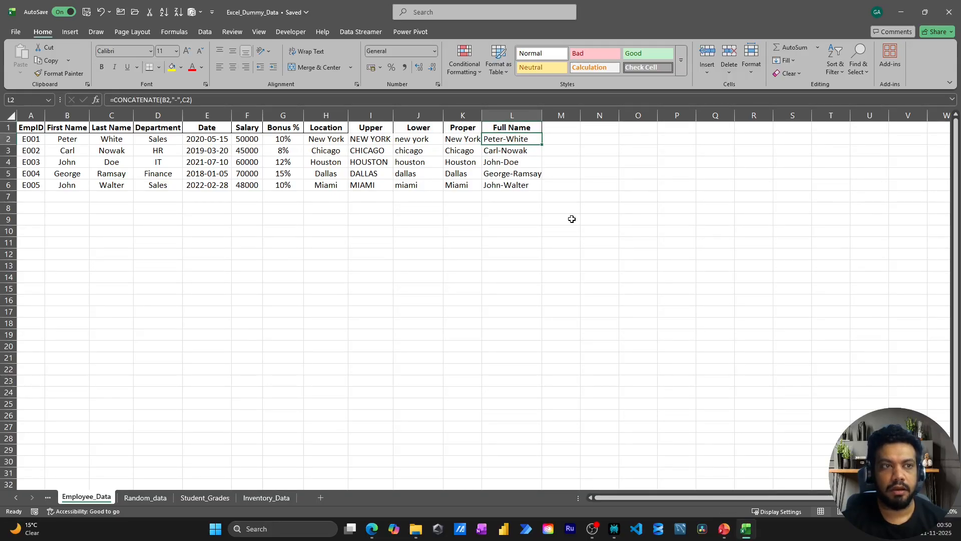
Step: Set the separator in the L2 formula back to a space, making it =CONCATENATE(B2," ",C2)
{"action": "key", "text": "F2"}
{"action": "key", "text": "Left"}
{"action": "key", "text": "Left"}
{"action": "key", "text": "Left"}
{"action": "key", "text": "Left"}
{"action": "key", "text": "Left"}
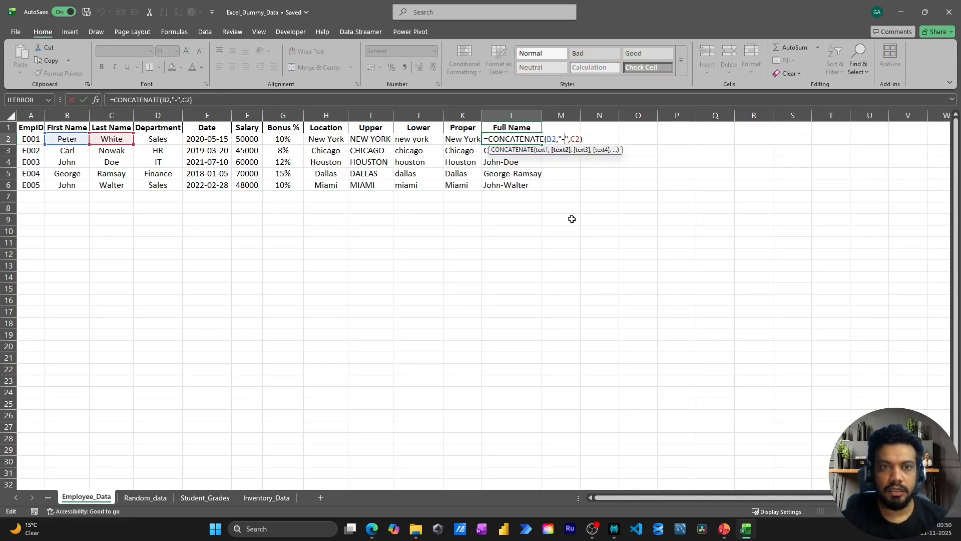
{"action": "key", "text": "BackSpace"}
{"action": "key", "text": "Return"}
Step: Refill L3 through L6 with the space-separated CONCATENATE formula from L2
{"action": "key", "text": "Up"}
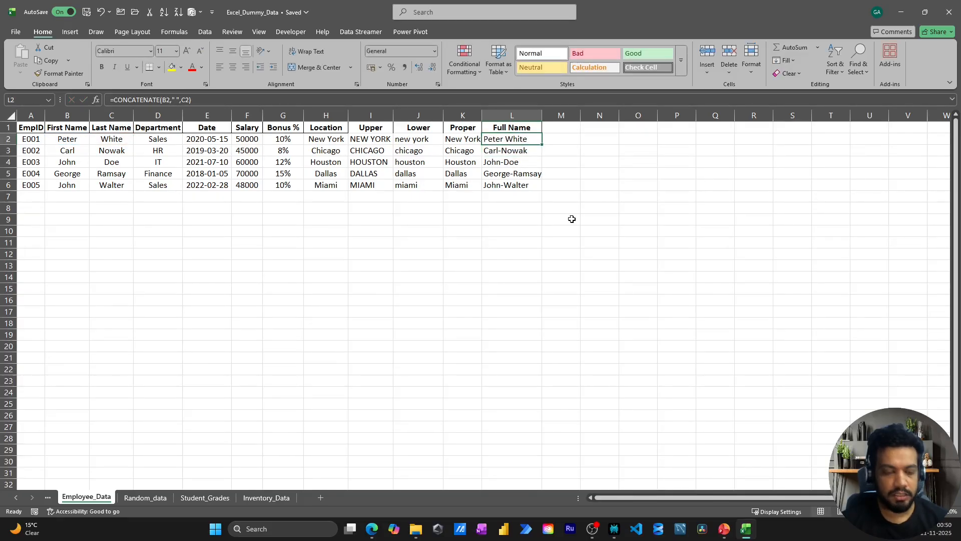
{"action": "key", "text": "ctrl+shift+Down"}
{"action": "key", "text": "ctrl+d"}
{"action": "key", "text": "Up"}
Step: Rename the header in L1 to Full Name_Concatenate and AutoFit the width of column L
{"action": "key", "text": "Right"}
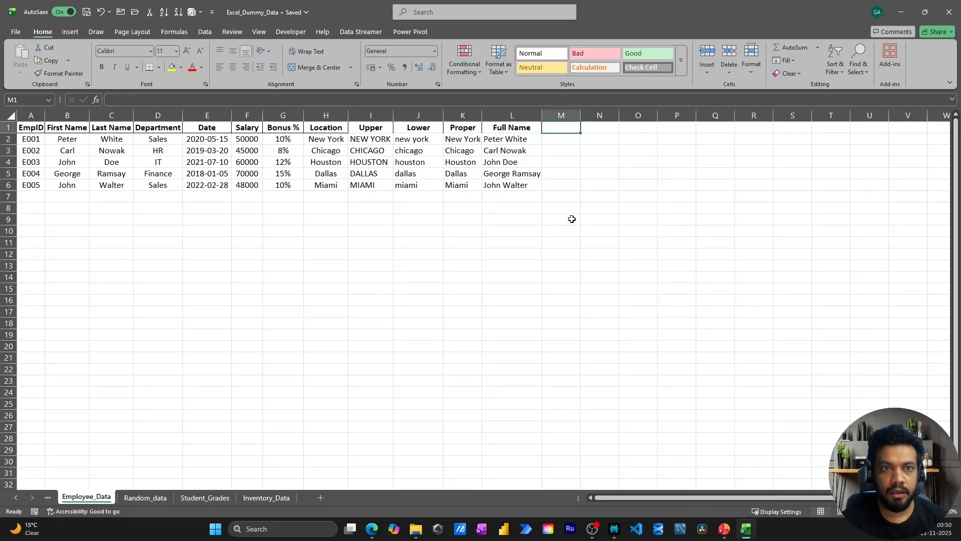
{"action": "key", "text": "Left"}
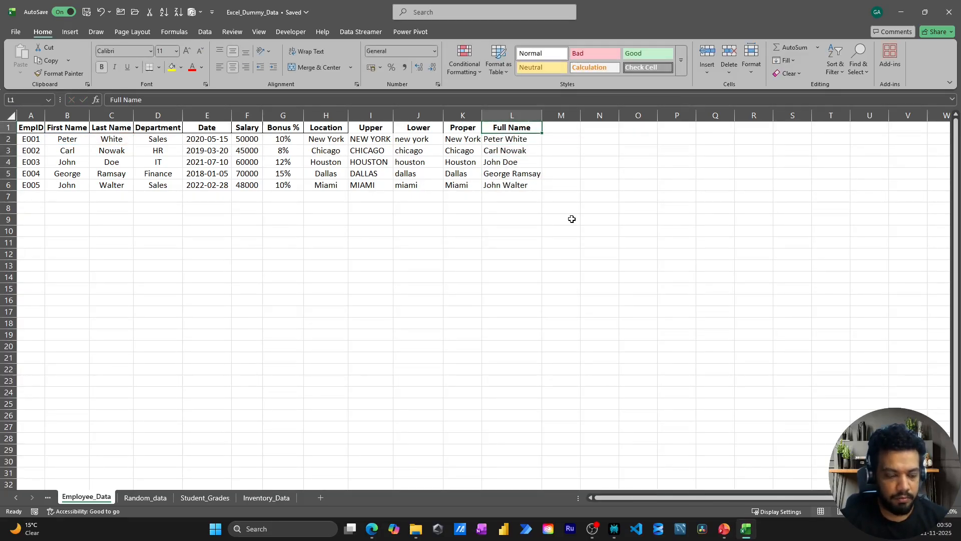
{"action": "key", "text": "F2"}
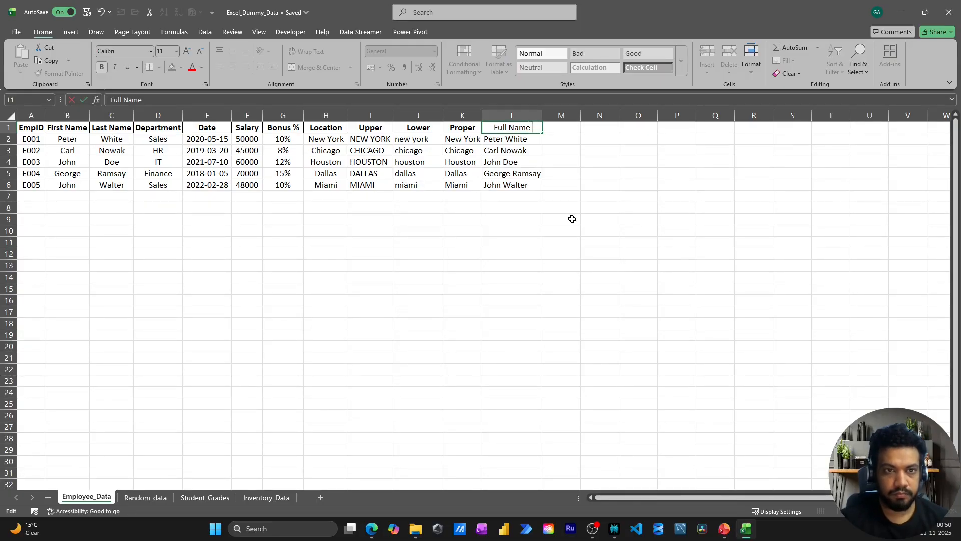
{"action": "type", "text": "_CV"}
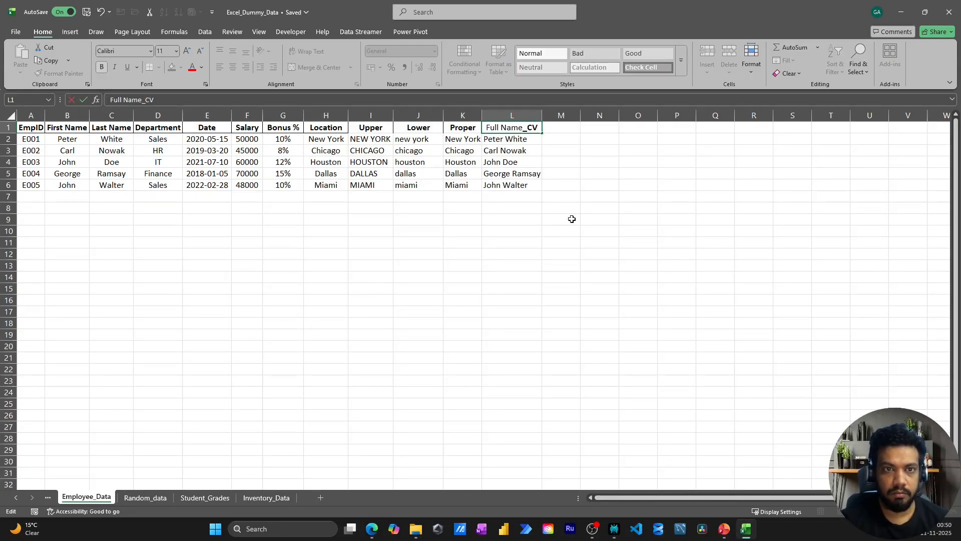
{"action": "key", "text": "BackSpace"}
{"action": "type", "text": "onc"}
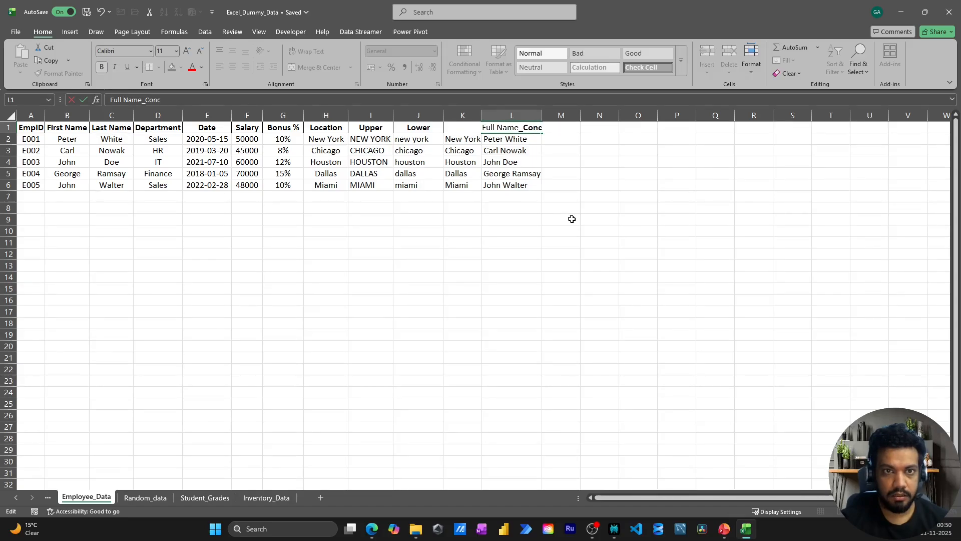
{"action": "type", "text": "atenatenat"}
{"action": "key", "text": "ctrl+Return"}
{"action": "key", "text": "alt+h"}
{"action": "key", "text": "o"}
{"action": "key", "text": "i"}
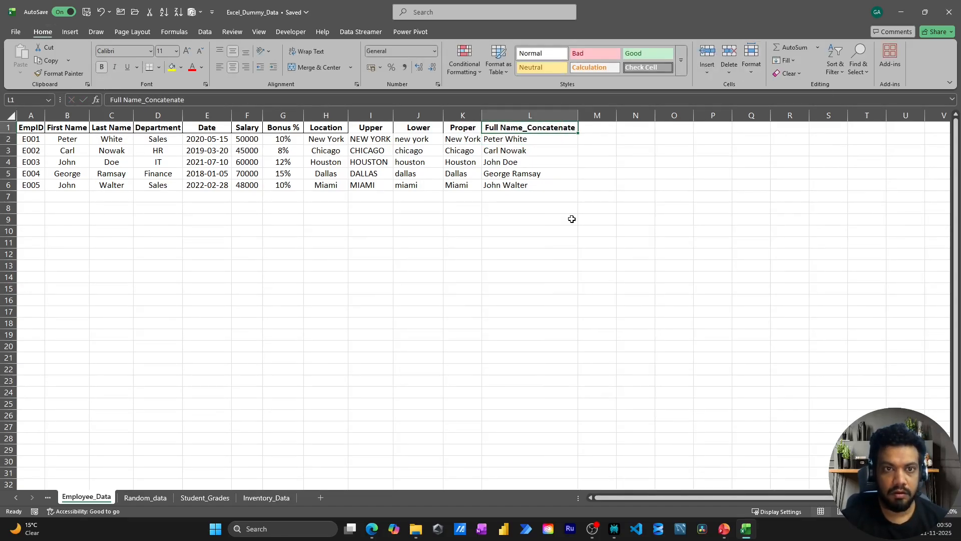
Step: Enter the header Full Name_CONCAT in M1 and AutoFit the width of column M
{"action": "key", "text": "Right"}
{"action": "type", "text": "Full N"}
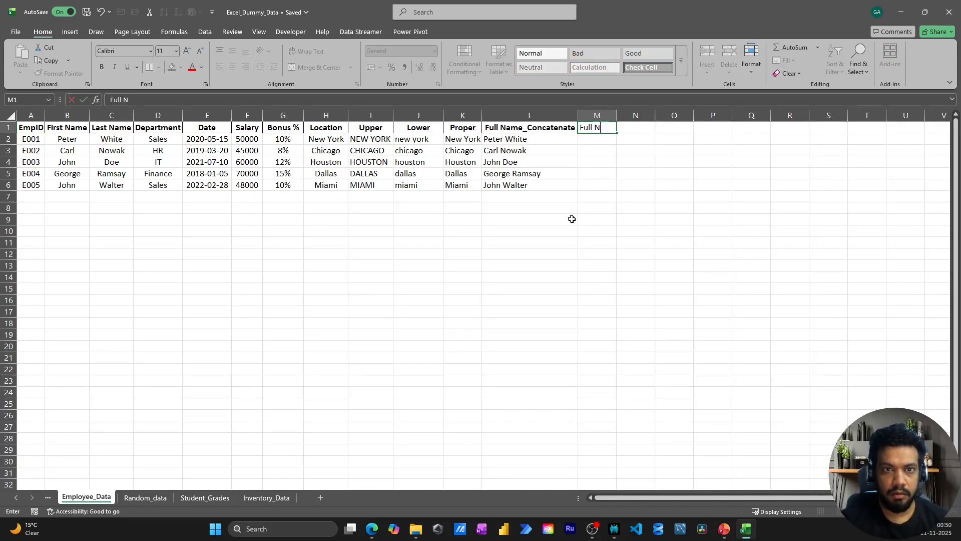
{"action": "type", "text": "ame_C"}
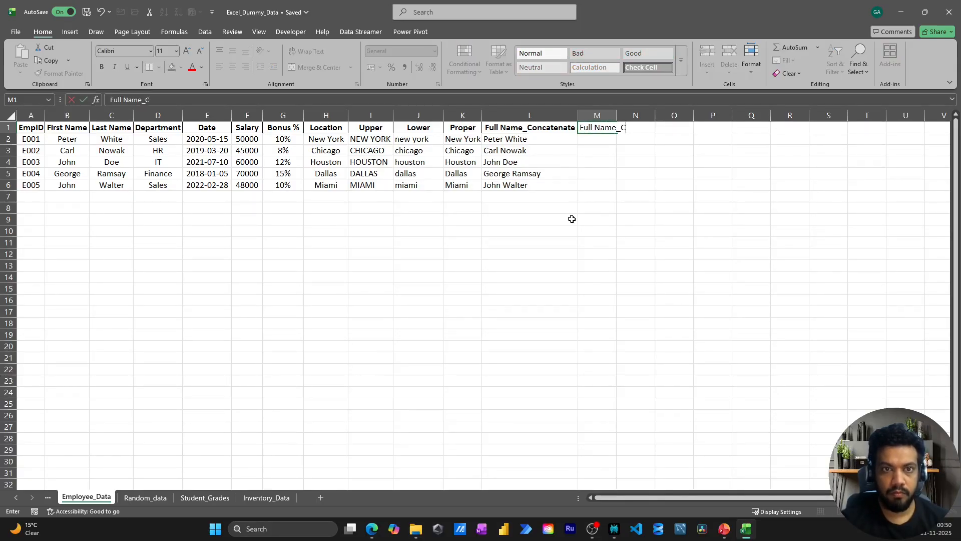
{"action": "type", "text": "ONCAT"}
{"action": "key", "text": "ctrl+Return"}
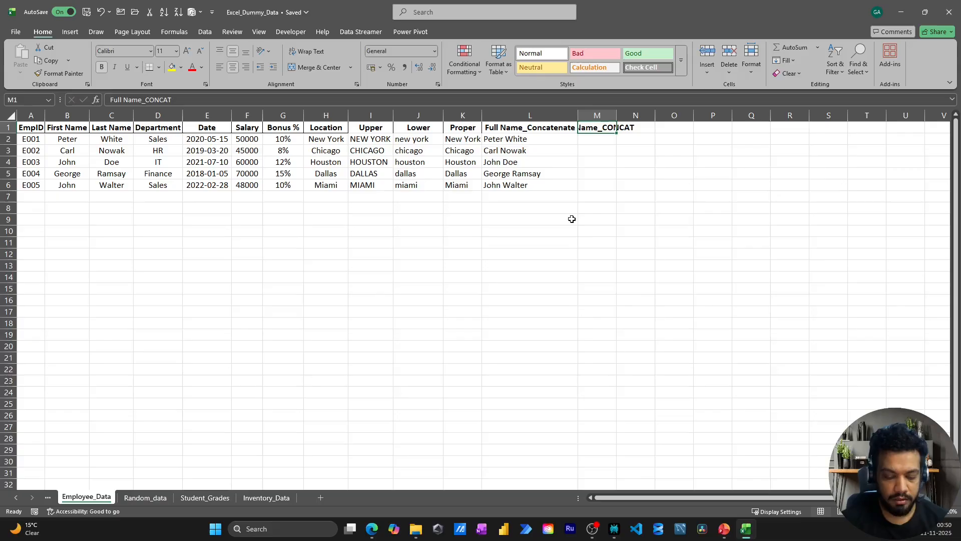
{"action": "key", "text": "alt+h"}
{"action": "key", "text": "o"}
{"action": "key", "text": "i"}
Step: Enter the formula =CONCAT(B2," ",C2) in M2 to join the first and last name with a space
{"action": "key", "text": "Down"}
{"action": "type", "text": "="}
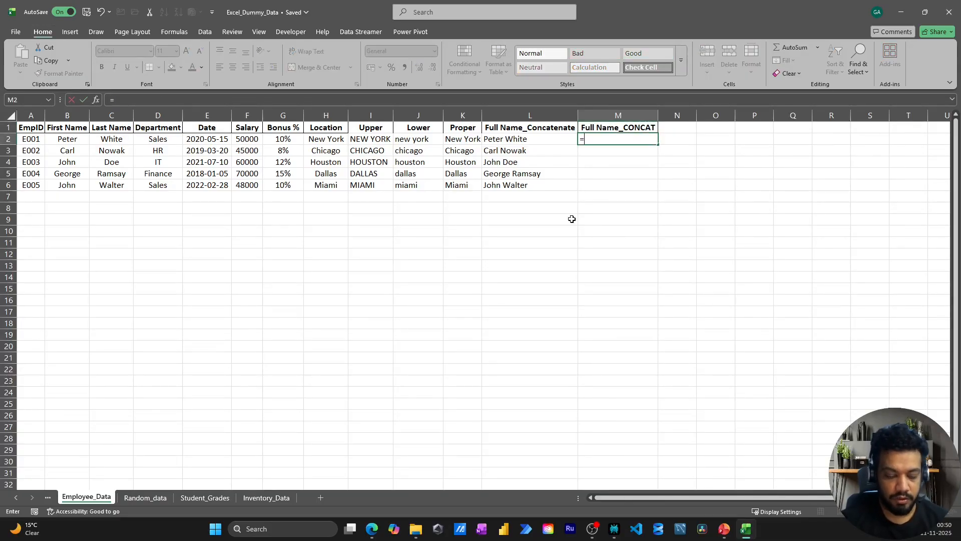
{"action": "type", "text": "concat"}
{"action": "key", "text": "Tab"}
{"action": "key", "text": "Left"}
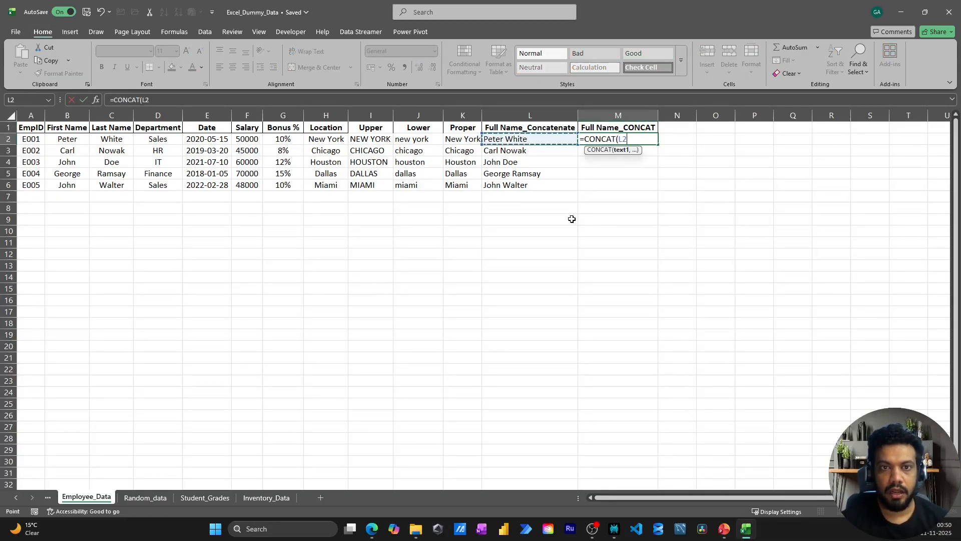
{"action": "key", "text": "Left"}
{"action": "key", "text": "Left"}
{"action": "key", "text": "Left"}
{"action": "key", "text": "Left"}
{"action": "key", "text": "Left"}
{"action": "key", "text": "Left"}
{"action": "key", "text": "Left"}
{"action": "key", "text": "Left"}
{"action": "key", "text": "Left"}
{"action": "key", "text": "Left"}
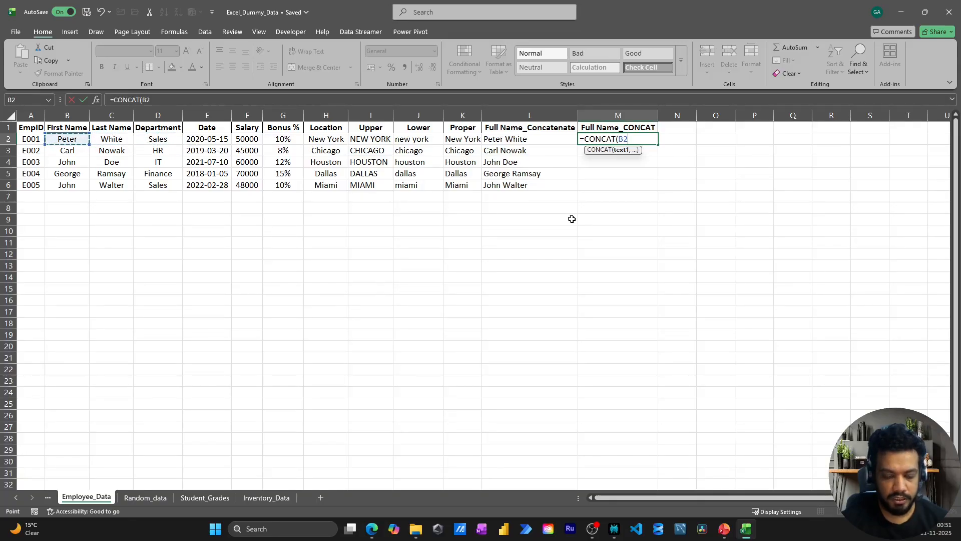
{"action": "type", "text": ","}
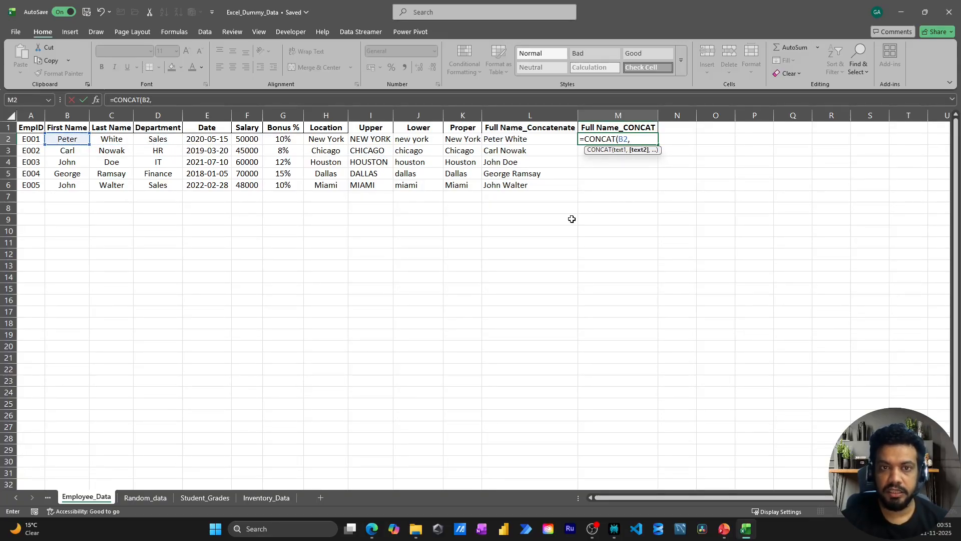
{"action": "type", "text": "\""}
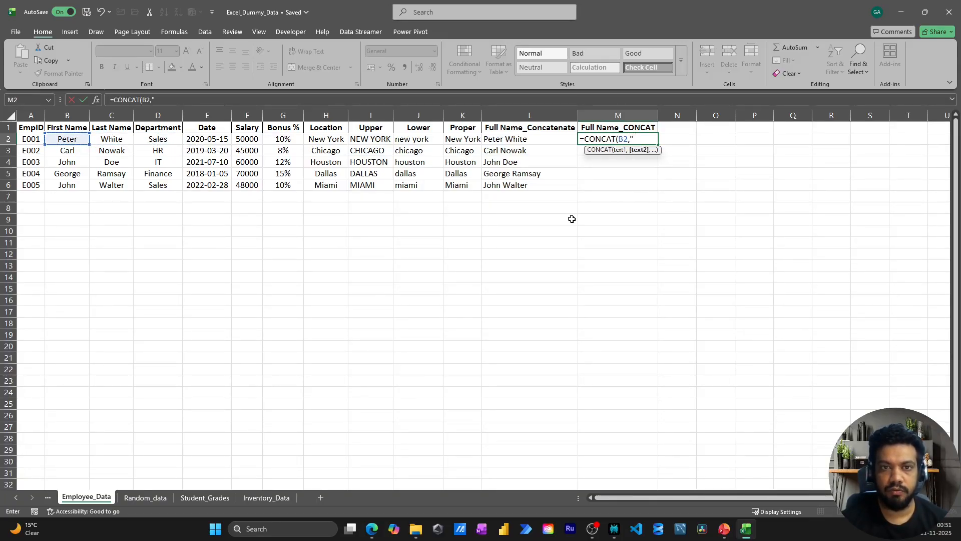
{"action": "type", "text": " \","}
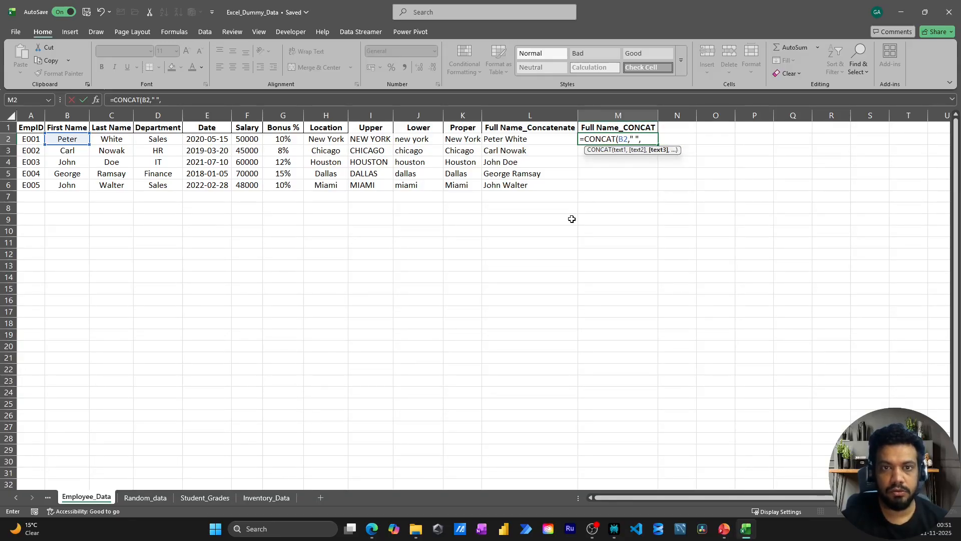
{"action": "key", "text": "Left"}
{"action": "key", "text": "Left"}
{"action": "key", "text": "Left"}
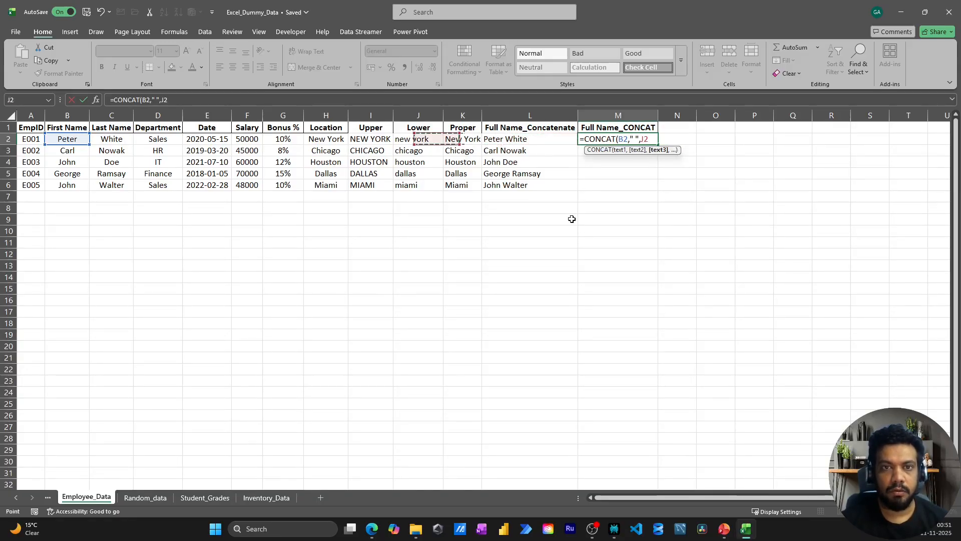
{"action": "key", "text": "Left"}
{"action": "key", "text": "Left"}
{"action": "key", "text": "Left"}
{"action": "key", "text": "Left"}
{"action": "key", "text": "Left"}
{"action": "key", "text": "Left"}
{"action": "key", "text": "Left"}
{"action": "type", "text": ")"}
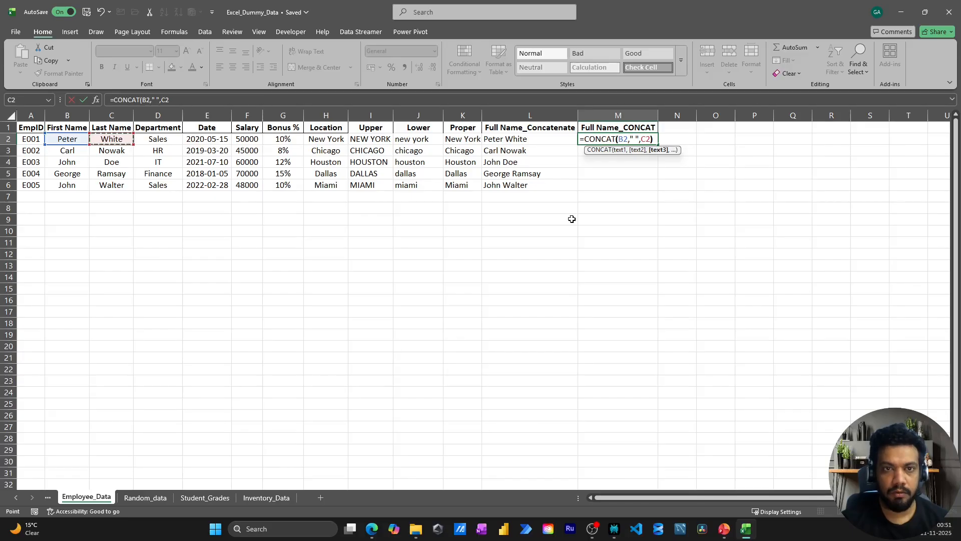
{"action": "key", "text": "Return"}
Step: Fill the CONCAT formula from M2 down through M6
{"action": "key", "text": "Up"}
{"action": "key", "text": "Left"}
{"action": "key", "text": "ctrl+Down"}
{"action": "key", "text": "Right"}
{"action": "key", "text": "ctrl+shift+Up"}
{"action": "key", "text": "ctrl+d"}
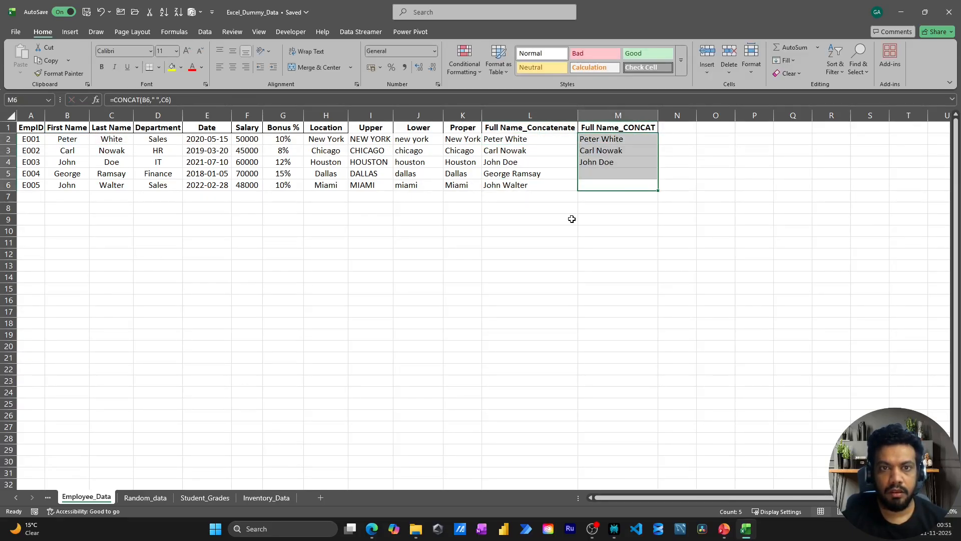
Step: Enter the header Full Name_& in N1
{"action": "key", "text": "Up"}
{"action": "key", "text": "Up"}
{"action": "key", "text": "Up"}
{"action": "key", "text": "Up"}
{"action": "key", "text": "Up"}
{"action": "key", "text": "Right"}
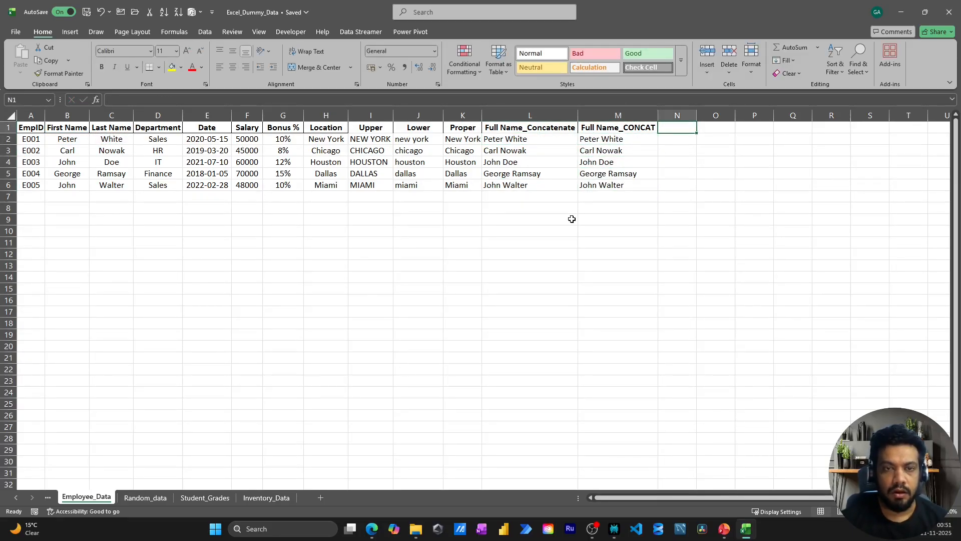
{"action": "type", "text": "Full Name"}
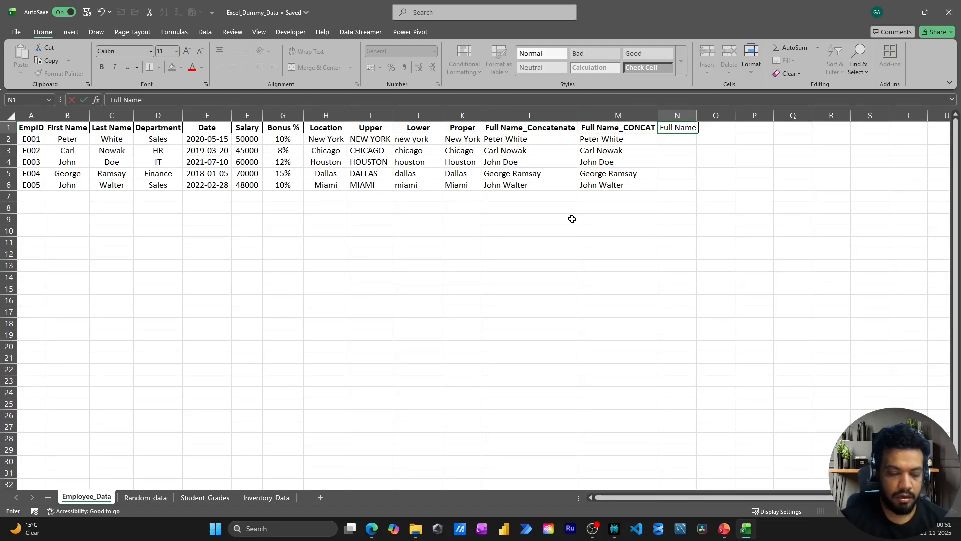
{"action": "type", "text": "_&"}
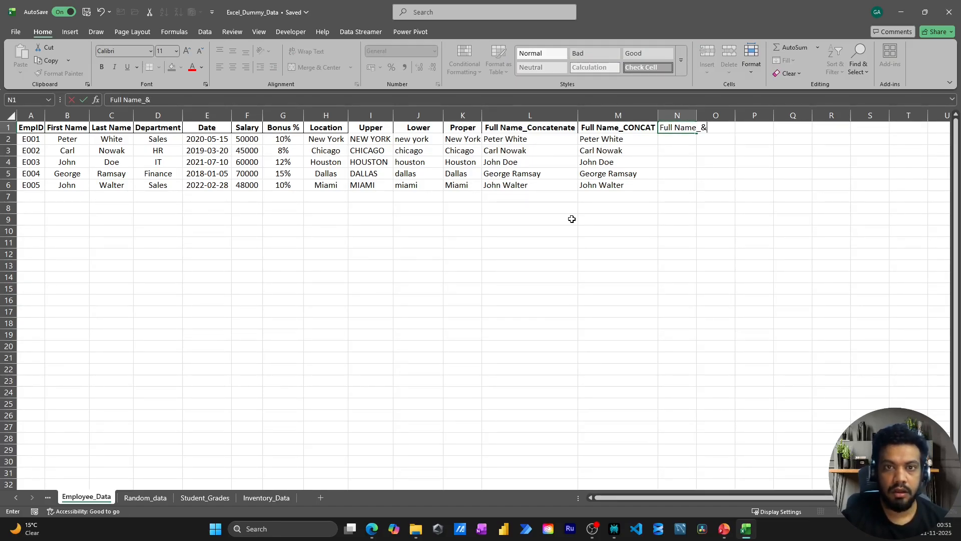
{"action": "key", "text": "Return"}
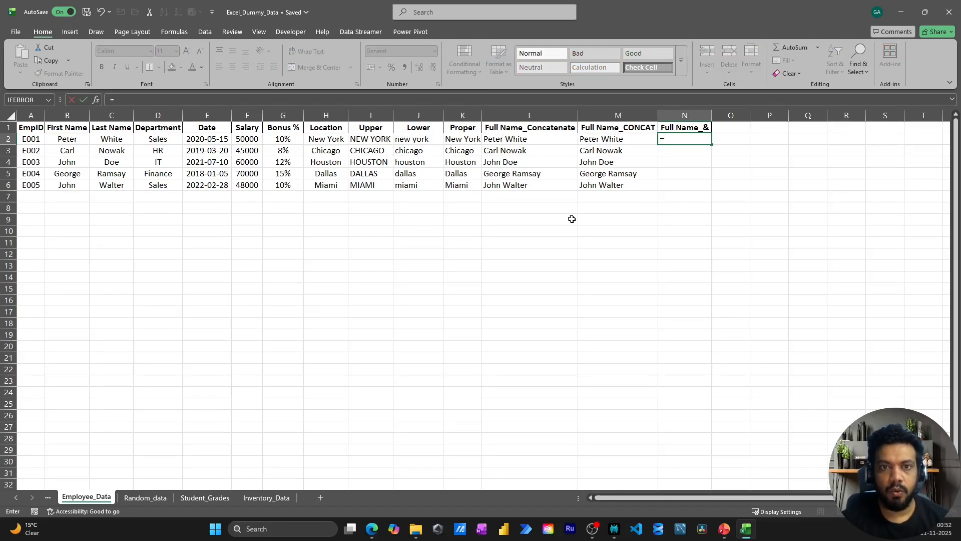
Step: Enter the formula =B2&" "&C2 in N2 to join the first and last name with the ampersand operator
{"action": "key", "text": "Left"}
{"action": "key", "text": "Left"}
{"action": "key", "text": "Left"}
{"action": "key", "text": "Left"}
{"action": "key", "text": "Left"}
{"action": "key", "text": "Left"}
{"action": "key", "text": "Left"}
{"action": "key", "text": "Left"}
{"action": "key", "text": "Left"}
{"action": "key", "text": "Left"}
{"action": "key", "text": "Left"}
{"action": "key", "text": "Left"}
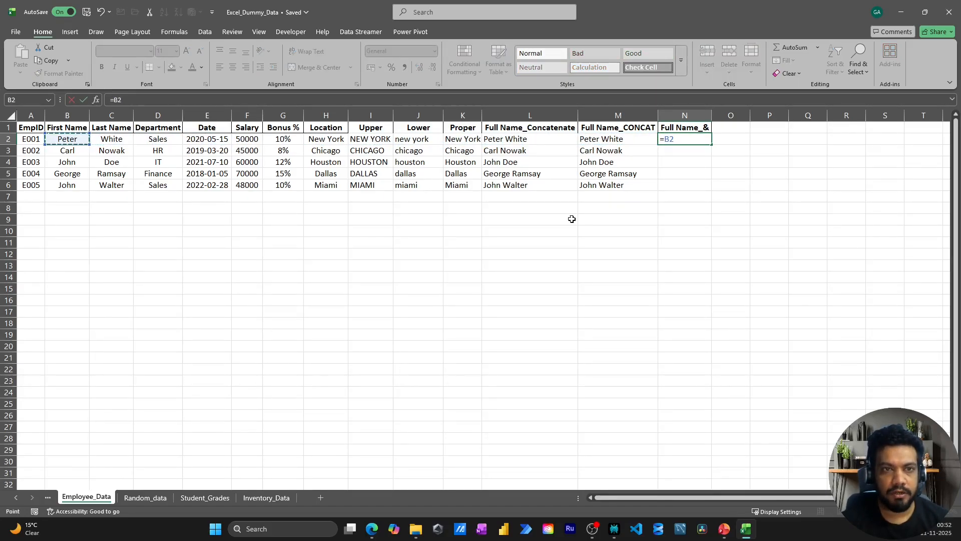
{"action": "type", "text": "&"}
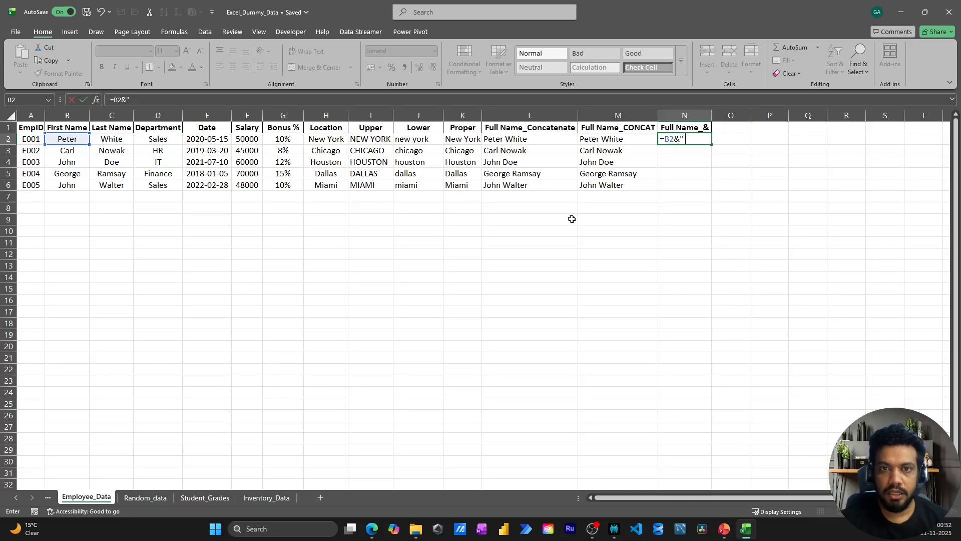
{"action": "type", "text": "\" \""}
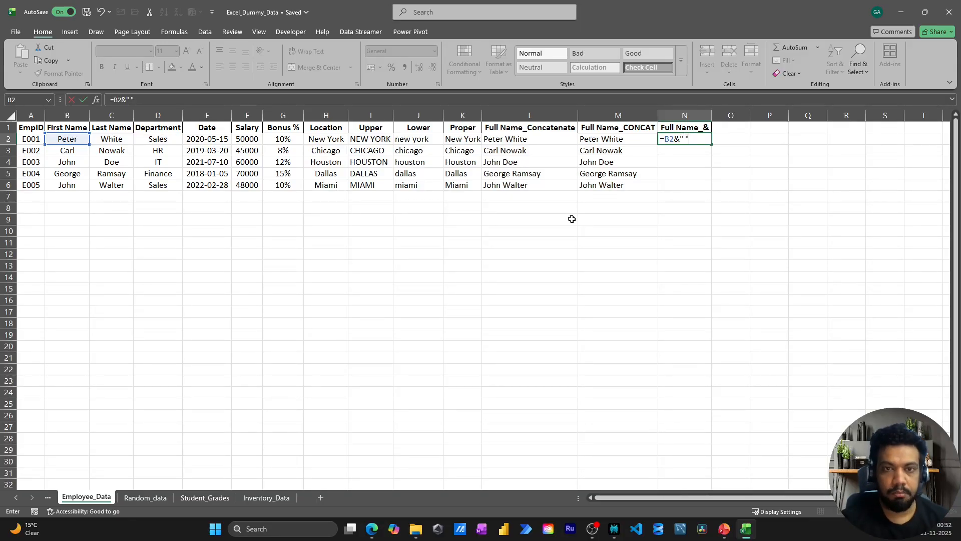
{"action": "type", "text": "&"}
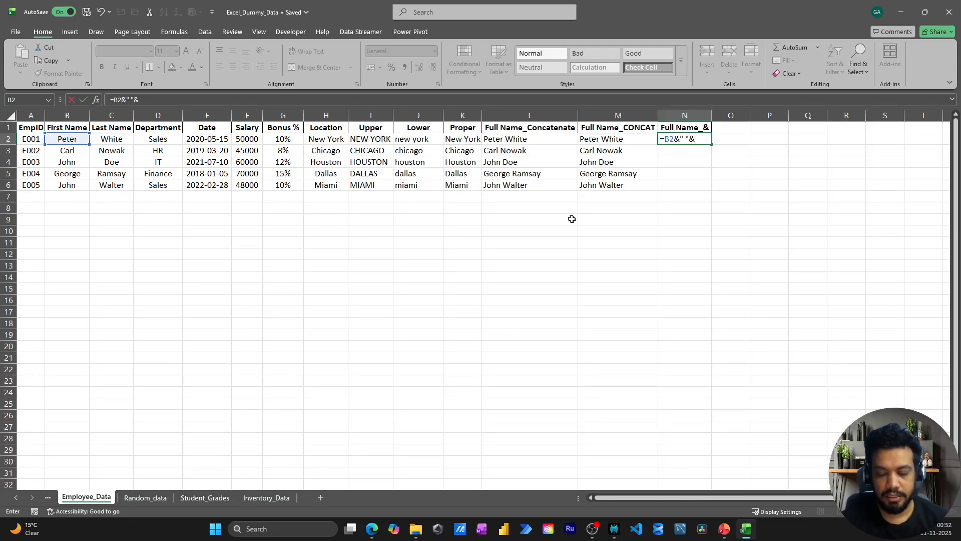
{"action": "key", "text": "Left"}
{"action": "key", "text": "Left"}
{"action": "key", "text": "Left"}
{"action": "key", "text": "Left"}
{"action": "key", "text": "Left"}
{"action": "key", "text": "Left"}
{"action": "key", "text": "Left"}
{"action": "key", "text": "Left"}
{"action": "key", "text": "Left"}
{"action": "key", "text": "Left"}
{"action": "key", "text": "Left"}
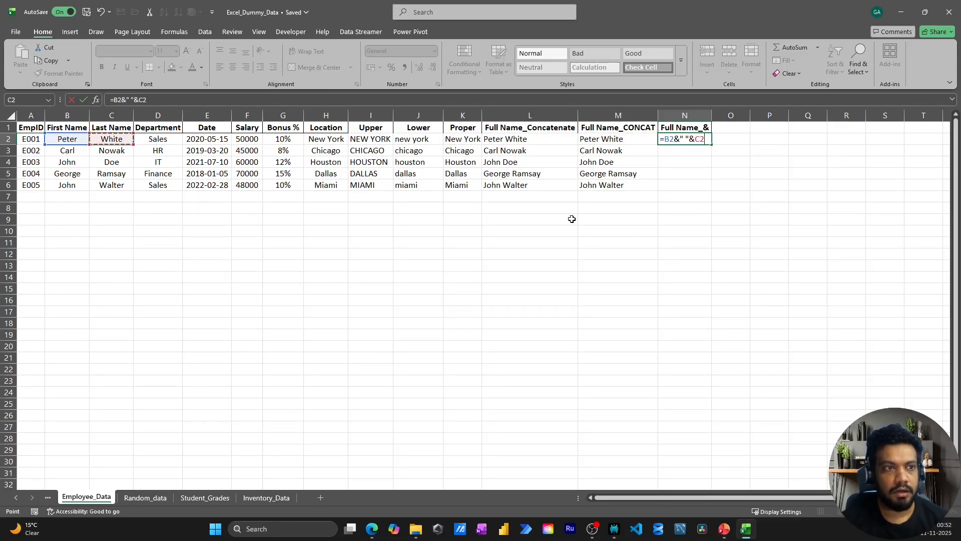
{"action": "key", "text": "Return"}
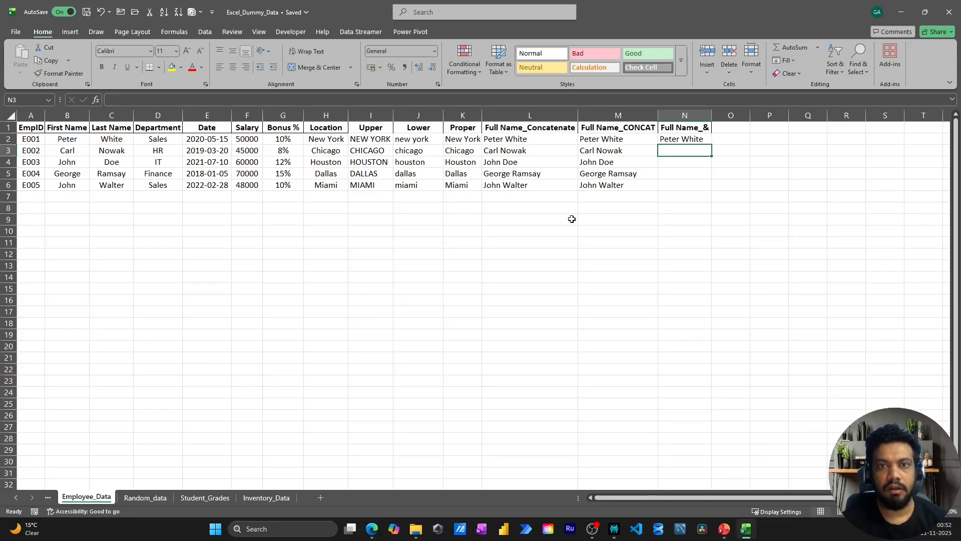
Step: Fill the ampersand formula from N2 down through N6
{"action": "key", "text": "Up"}
{"action": "key", "text": "shift+Down"}
{"action": "key", "text": "shift+Down"}
{"action": "key", "text": "shift+Down"}
{"action": "key", "text": "shift+Down"}
{"action": "key", "text": "ctrl+d"}
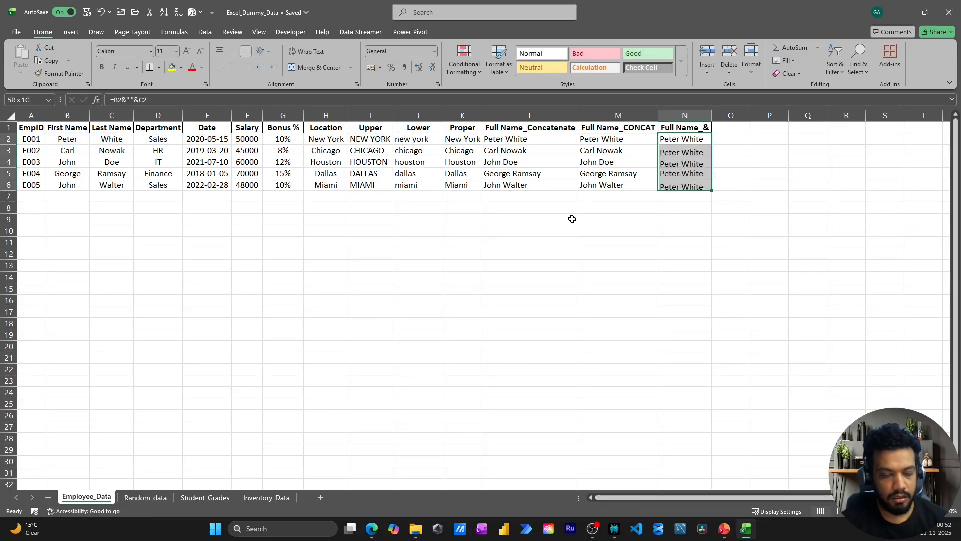
Step: Review the row 2 formulas across the Upper, Lower, Proper and three full name columns
{"action": "key", "text": "Left"}
{"action": "key", "text": "Left"}
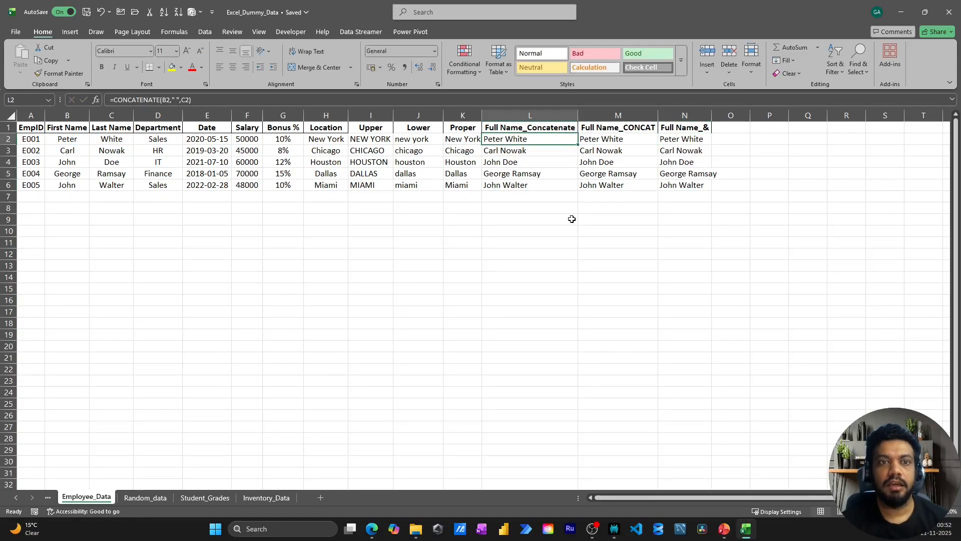
{"action": "key", "text": "Left"}
{"action": "key", "text": "Left"}
{"action": "key", "text": "Left"}
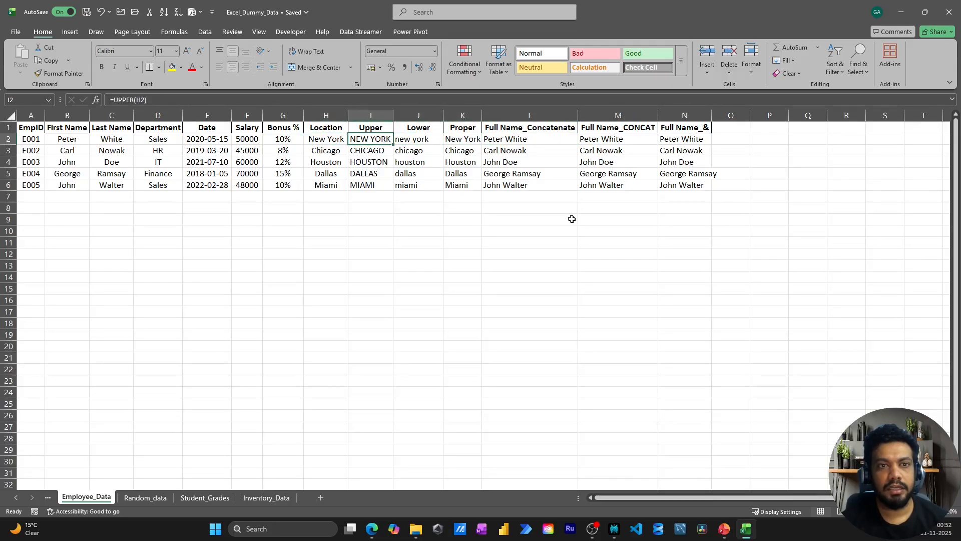
{"action": "key", "text": "Right"}
{"action": "key", "text": "Right"}
{"action": "key", "text": "Right"}
{"action": "key", "text": "Right"}
{"action": "key", "text": "Right"}
{"action": "key", "text": "Right"}
{"action": "key", "text": "Left"}
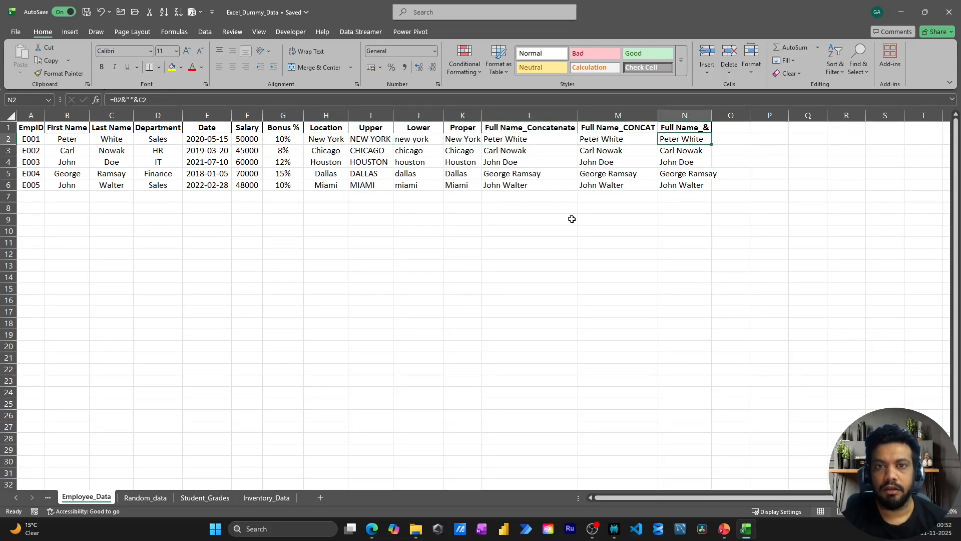
Step: AutoFit the width of column N to its full names
{"action": "key", "text": "Up"}
{"action": "key", "text": "ctrl+space"}
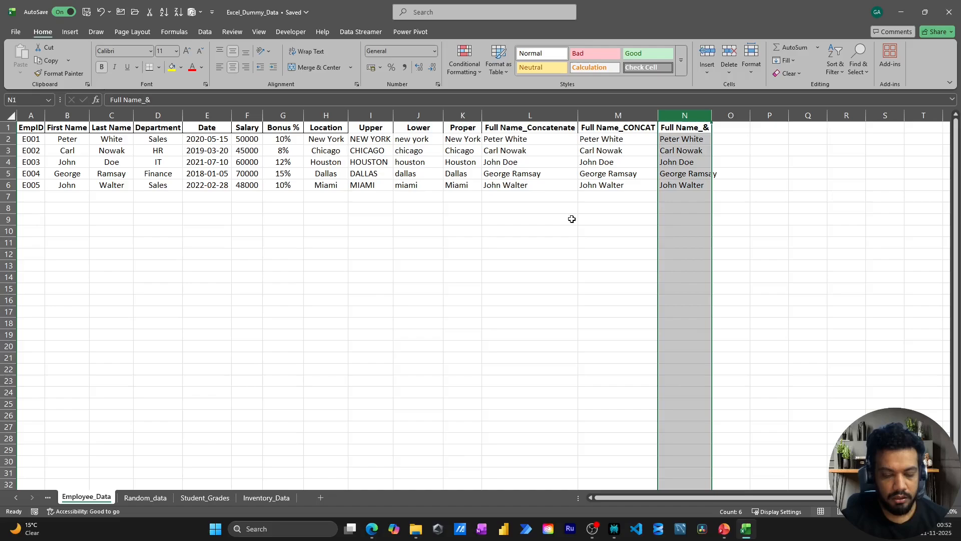
{"action": "key", "text": "alt+h"}
{"action": "key", "text": "o"}
{"action": "key", "text": "i"}
{"action": "key", "text": "Right"}
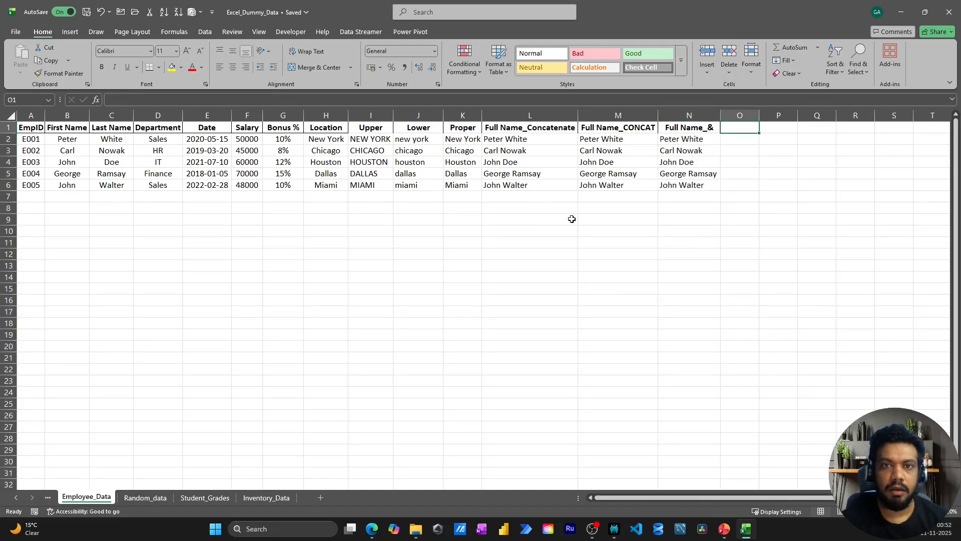
{"action": "key", "text": "Down"}
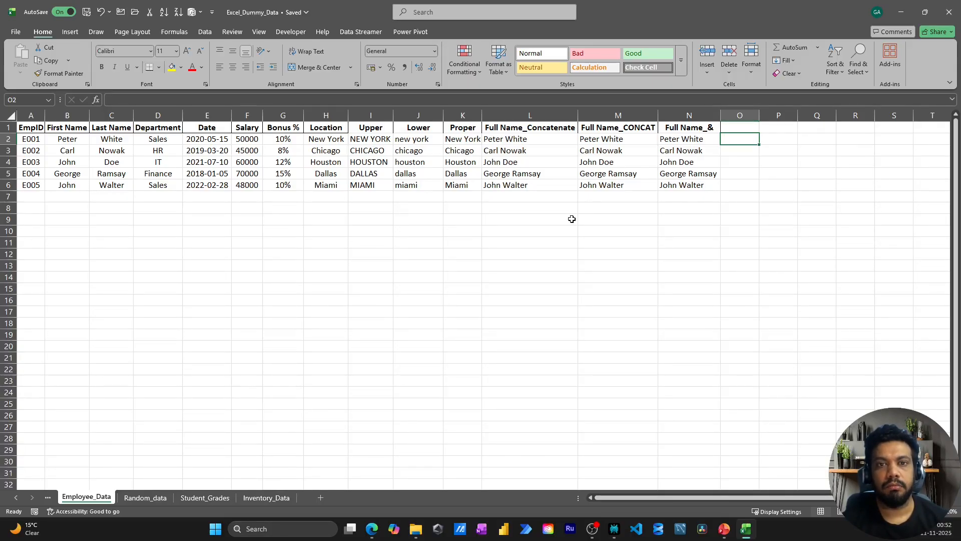
{"action": "key", "text": "Left"}
{"action": "key", "text": "Right"}
{"action": "key", "text": "Left"}
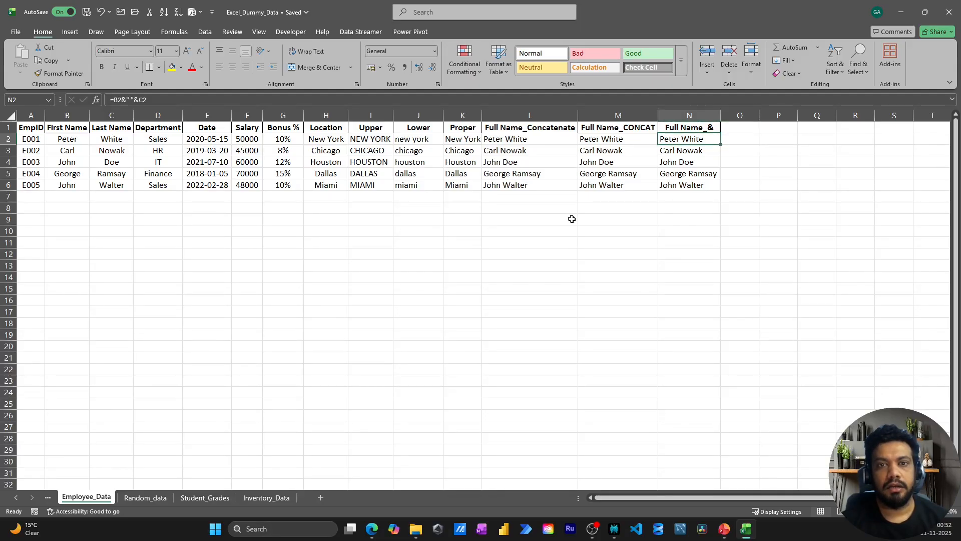
{"action": "key", "text": "Right"}
{"action": "key", "text": "Left"}
{"action": "key", "text": "Left"}
{"action": "key", "text": "Right"}
{"action": "key", "text": "Right"}
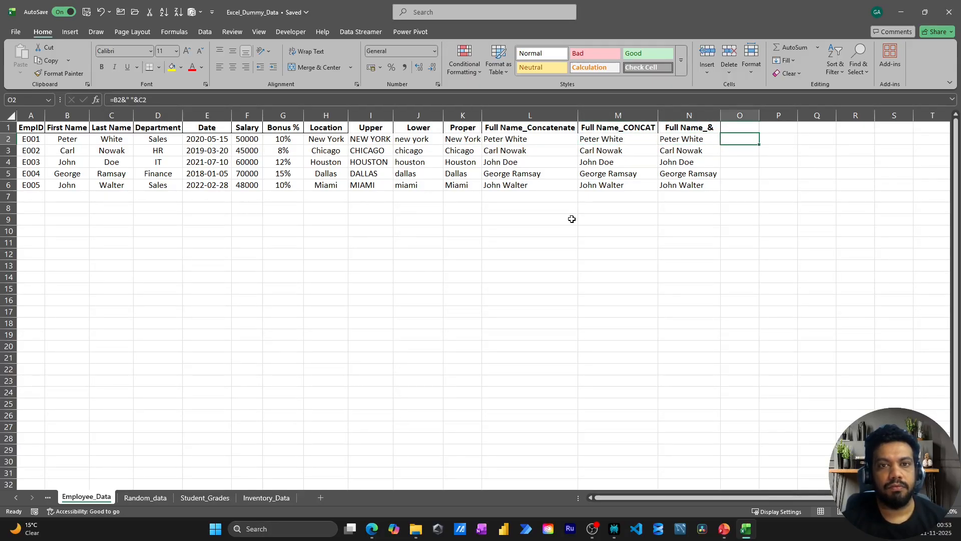
{"action": "key", "text": "Left"}
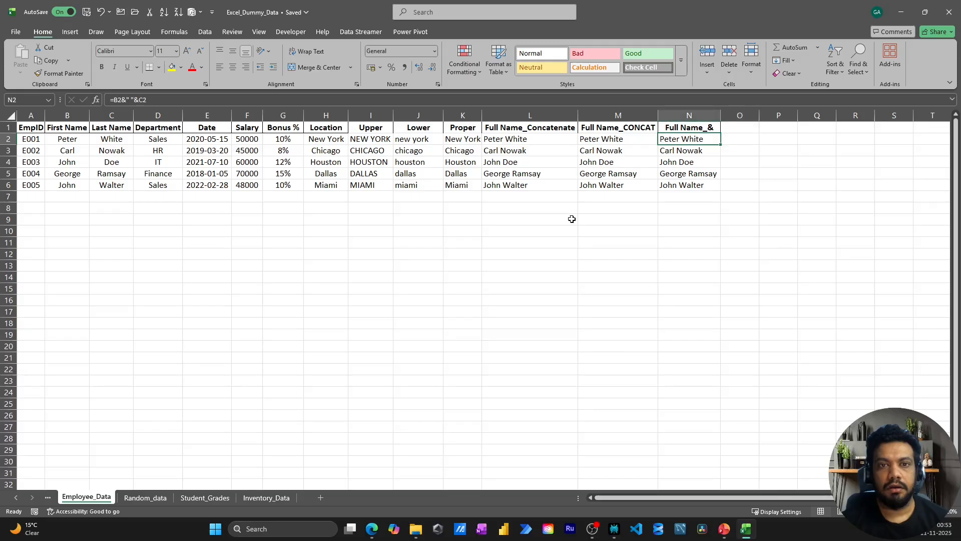
{"action": "key", "text": "Right"}
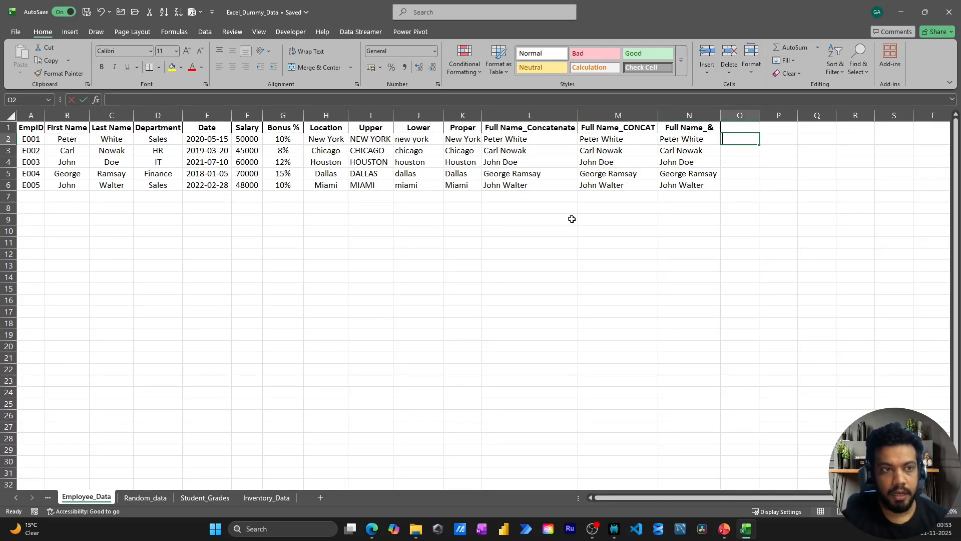
{"action": "type", "text": "Pet"}
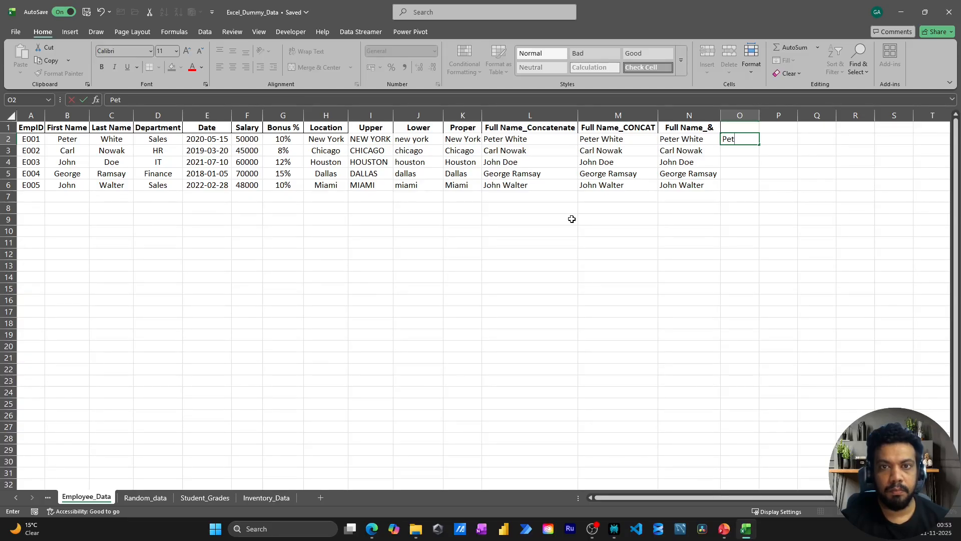
{"action": "key", "text": "Escape"}
Step: Enter the header Full Name Flash Fill in O1 and AutoFit the width of column O
{"action": "key", "text": "Up"}
{"action": "type", "text": "Full"}
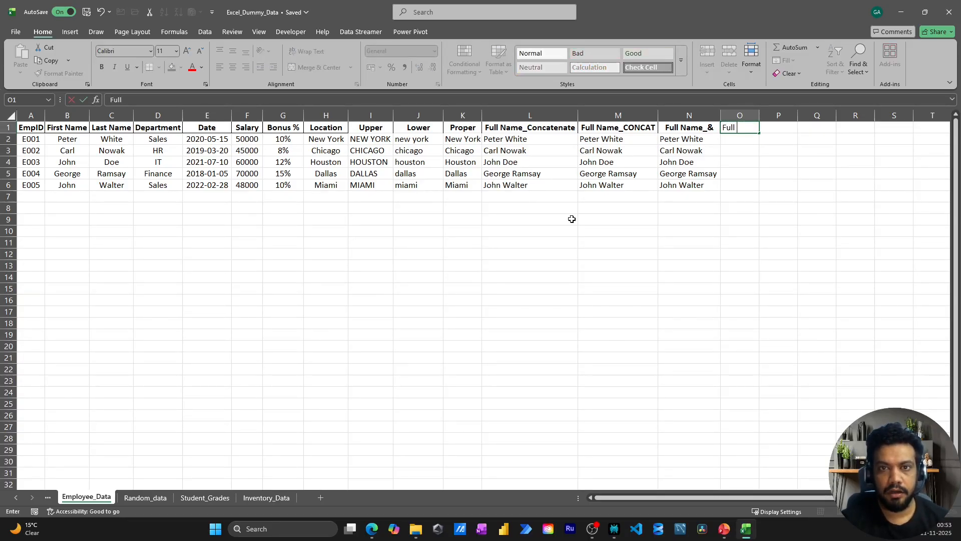
{"action": "type", "text": " Name Flash"}
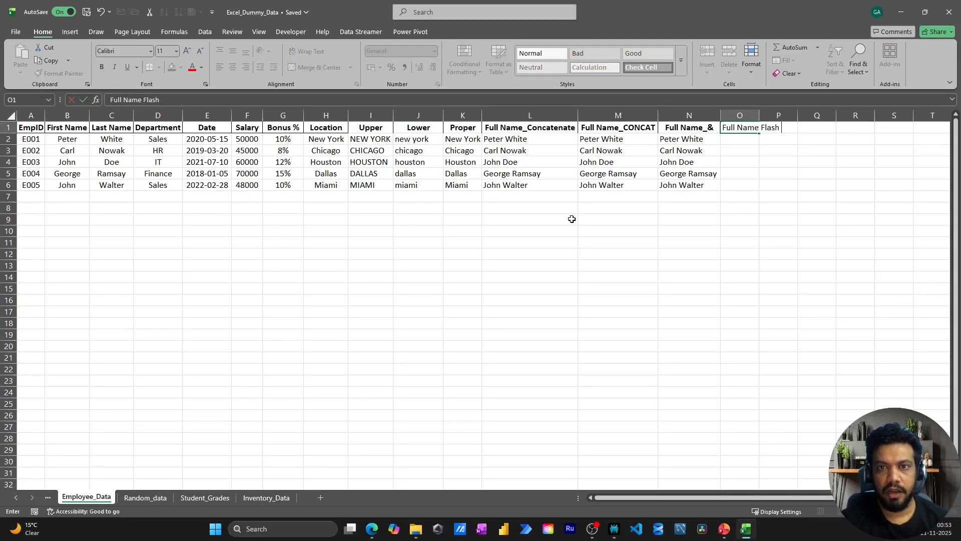
{"action": "type", "text": " Fill"}
{"action": "key", "text": "ctrl+Return"}
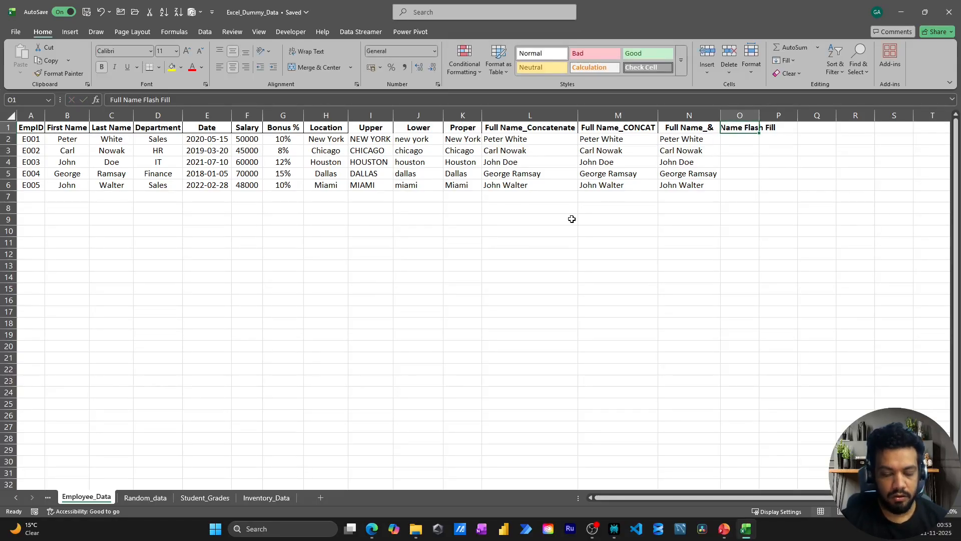
{"action": "key", "text": "alt+h"}
{"action": "key", "text": "o"}
{"action": "key", "text": "i"}
{"action": "key", "text": "Down"}
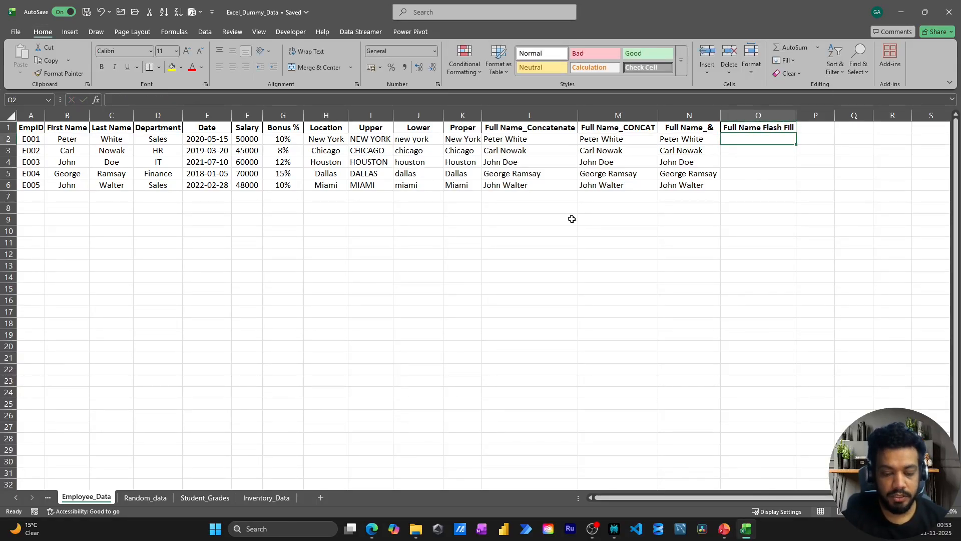
Step: Enter the first employee's full name in O2 and Flash Fill the remaining full names in O3 through O6
{"action": "type", "text": "Pet"}
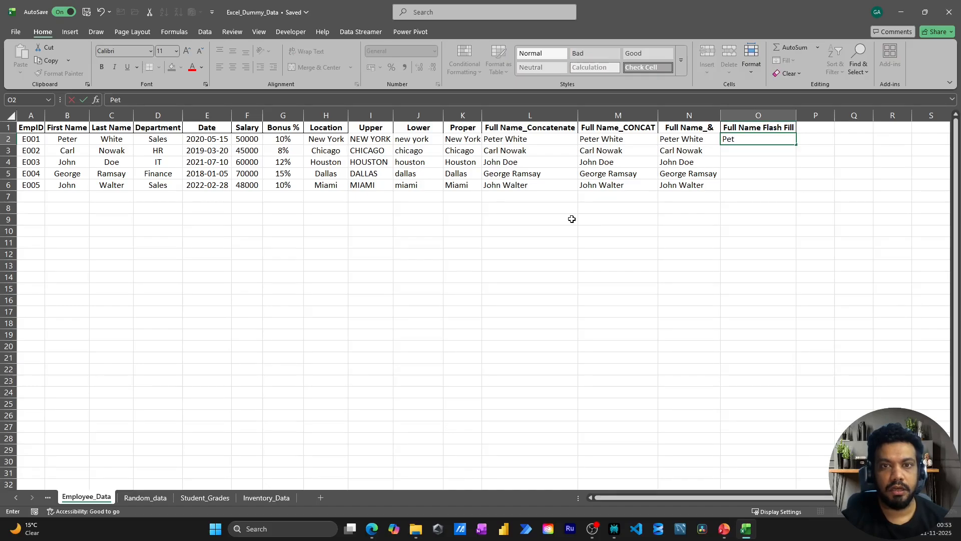
{"action": "type", "text": "er White"}
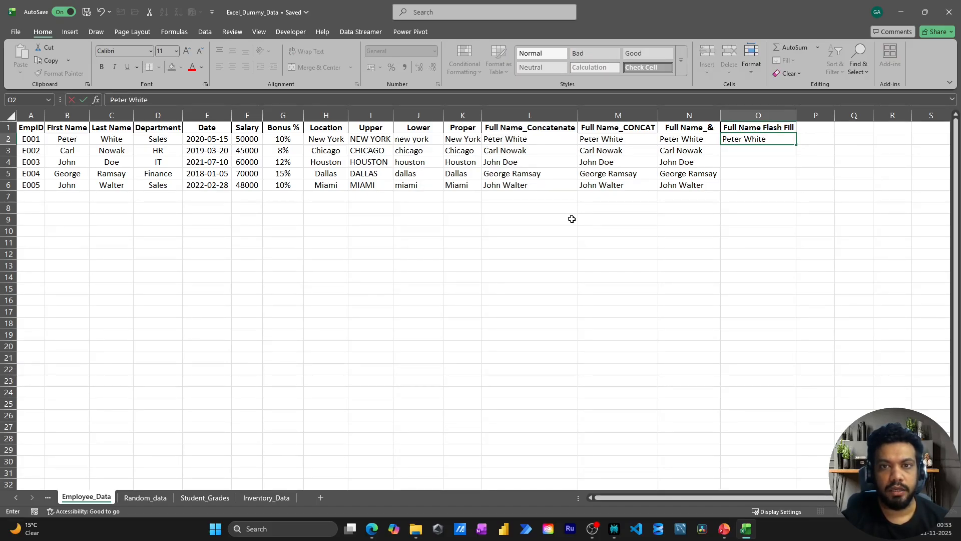
{"action": "key", "text": "Return"}
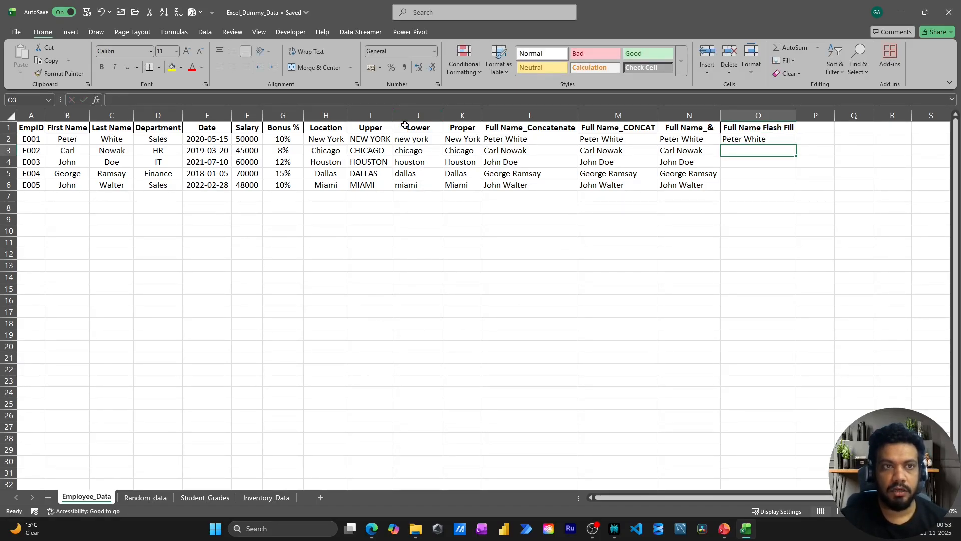
{"action": "left_click", "coordinate": [204, 31]}
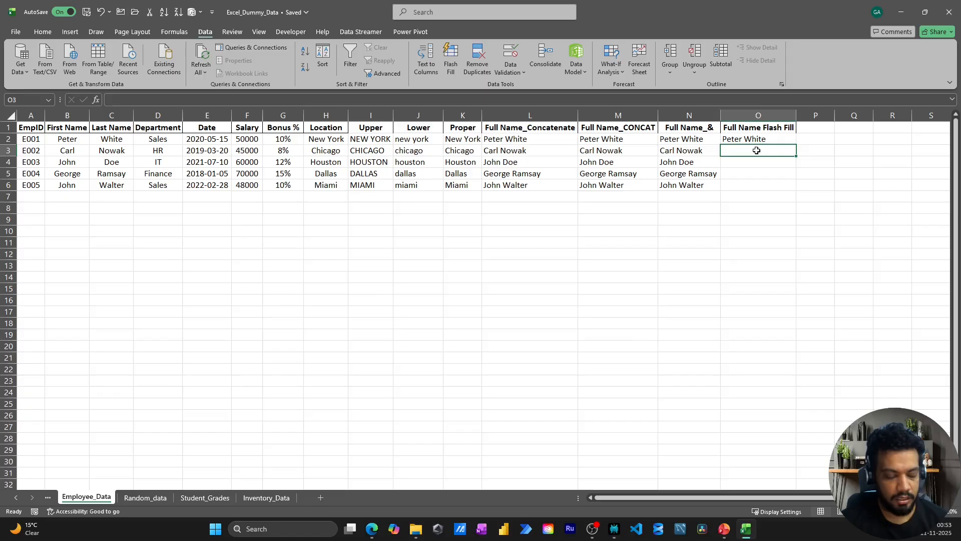
{"action": "key", "text": "ctrl+e"}
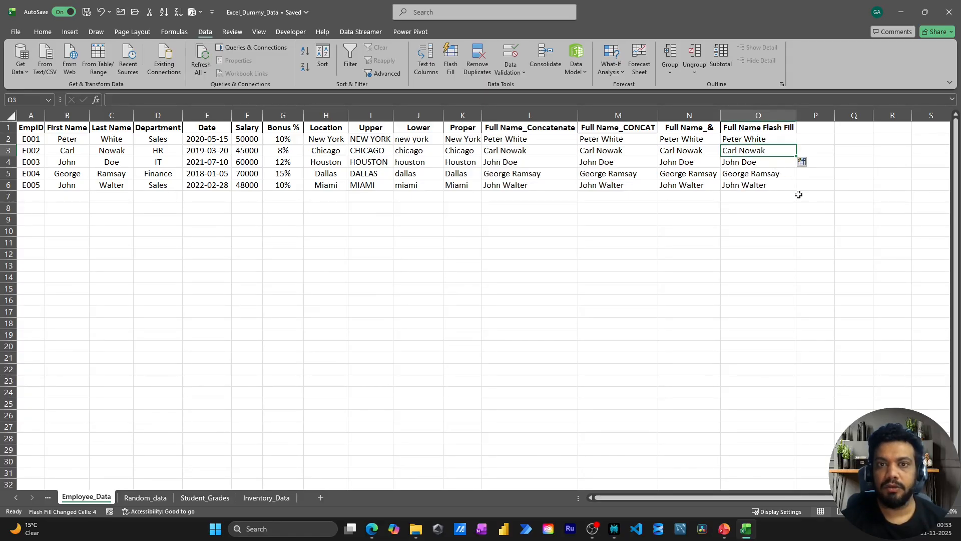
Step: Check the contents of the flash-filled cells in column O from O3 to O6
{"action": "key", "text": "Down"}
{"action": "key", "text": "Down"}
{"action": "key", "text": "Down"}
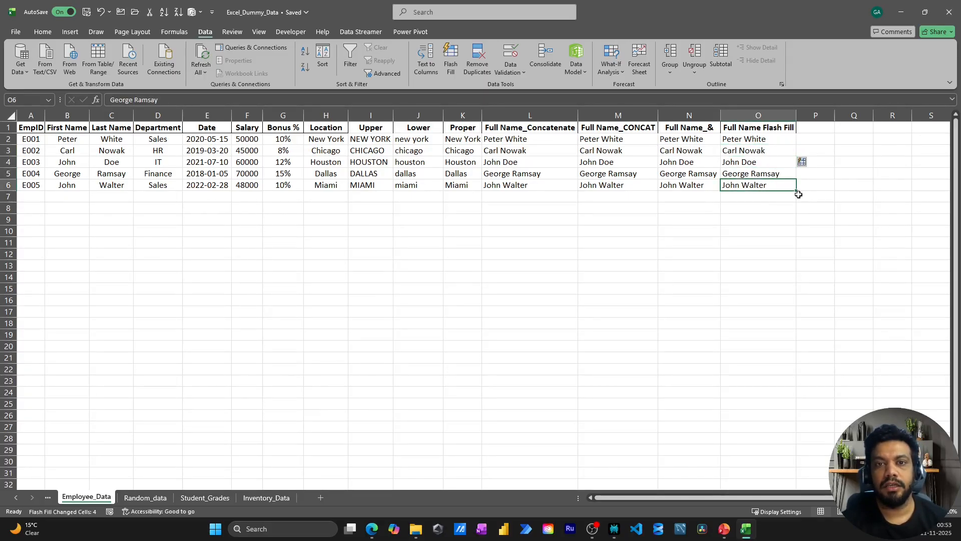
{"action": "key", "text": "Up"}
{"action": "key", "text": "Up"}
{"action": "key", "text": "Up"}
{"action": "key", "text": "Up"}
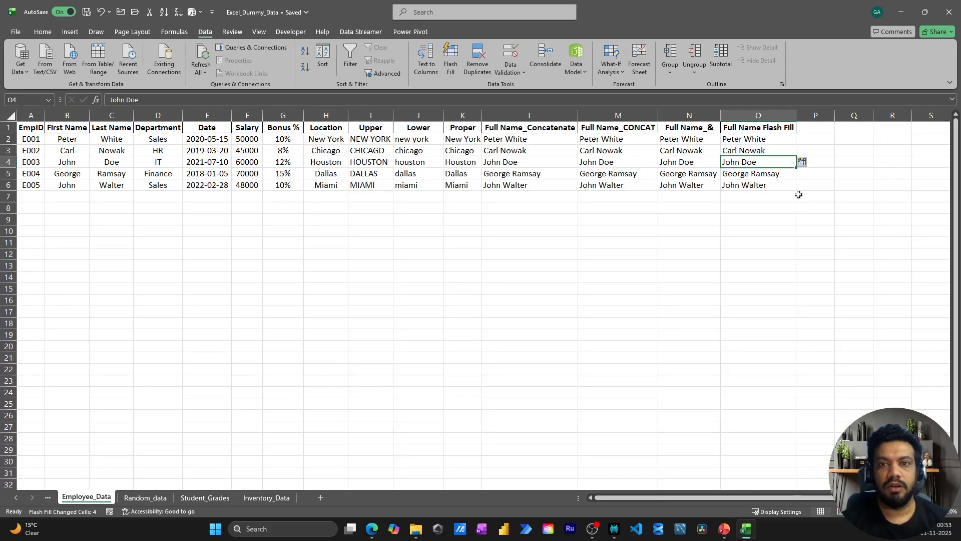
{"action": "key", "text": "Down"}
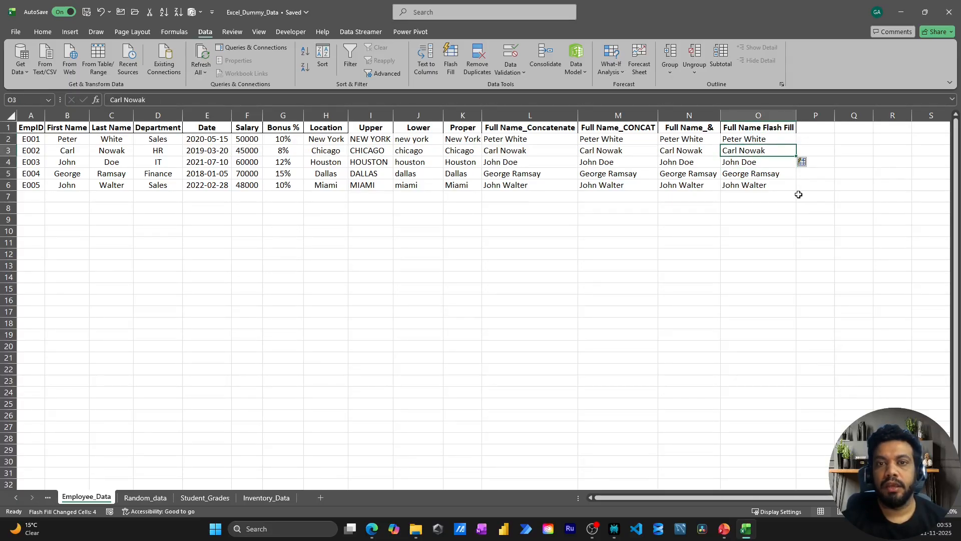
{"action": "key", "text": "Down"}
{"action": "key", "text": "Down"}
{"action": "key", "text": "Down"}
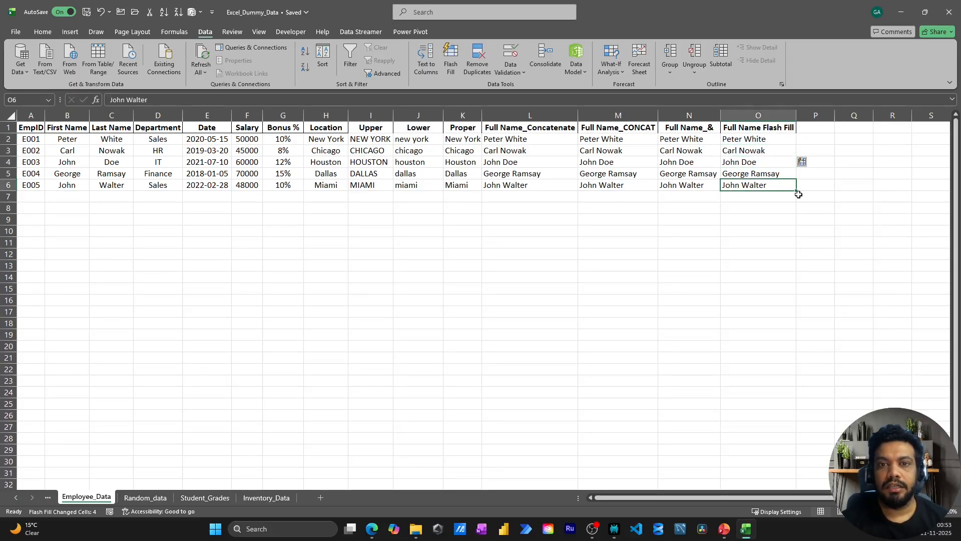
Step: Add a new employee in row 7, with the first name in B7 and the last-name initial in C7
{"action": "key", "text": "Left"}
{"action": "key", "text": "Left"}
{"action": "key", "text": "Left"}
{"action": "key", "text": "Left"}
{"action": "key", "text": "Left"}
{"action": "key", "text": "Left"}
{"action": "key", "text": "Left"}
{"action": "key", "text": "Left"}
{"action": "key", "text": "Left"}
{"action": "key", "text": "Left"}
{"action": "key", "text": "Left"}
{"action": "key", "text": "Left"}
{"action": "key", "text": "Left"}
{"action": "key", "text": "Left"}
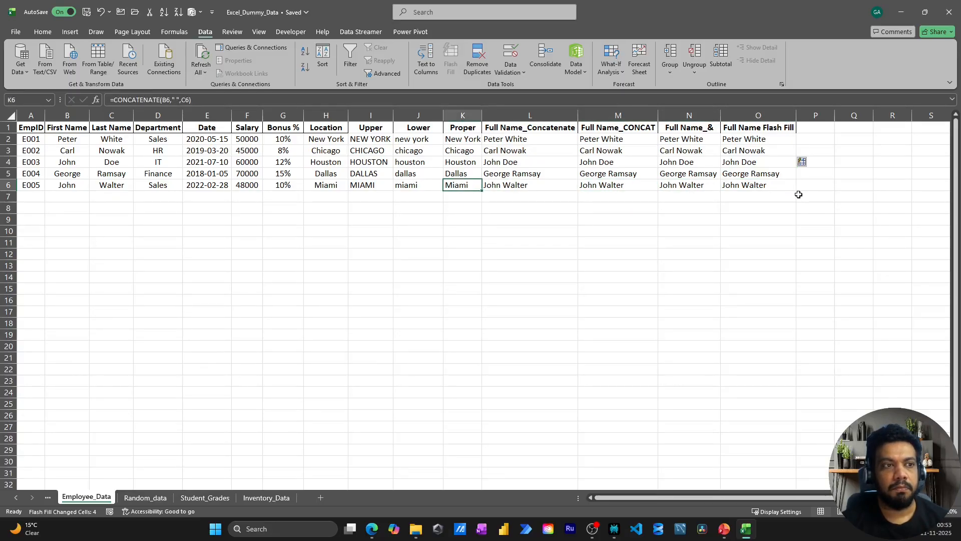
{"action": "key", "text": "Down"}
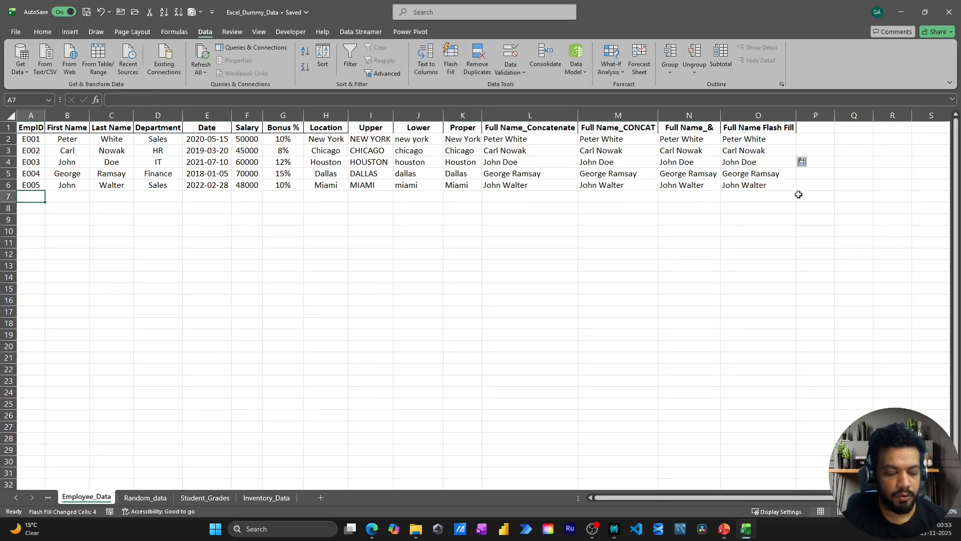
{"action": "key", "text": "Right"}
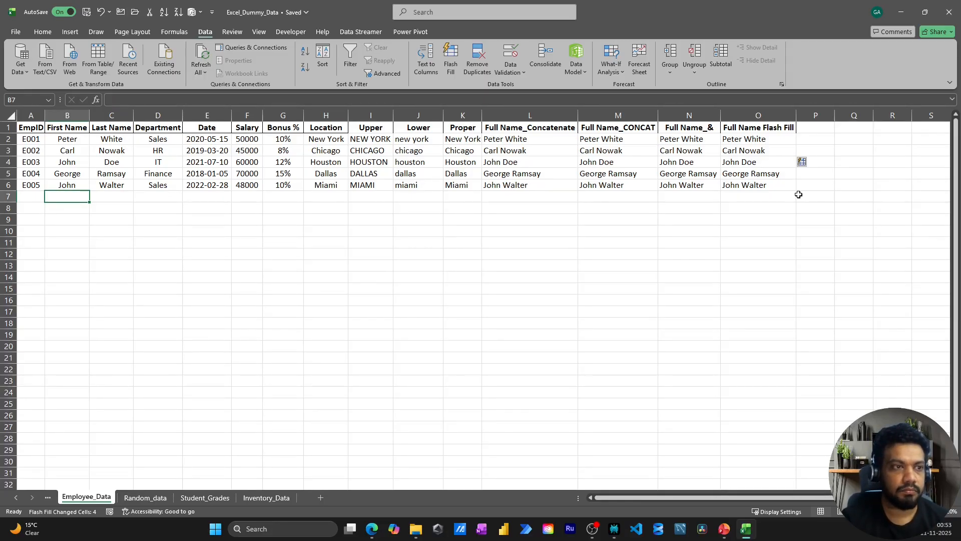
{"action": "type", "text": "Alice"}
{"action": "key", "text": "Tab"}
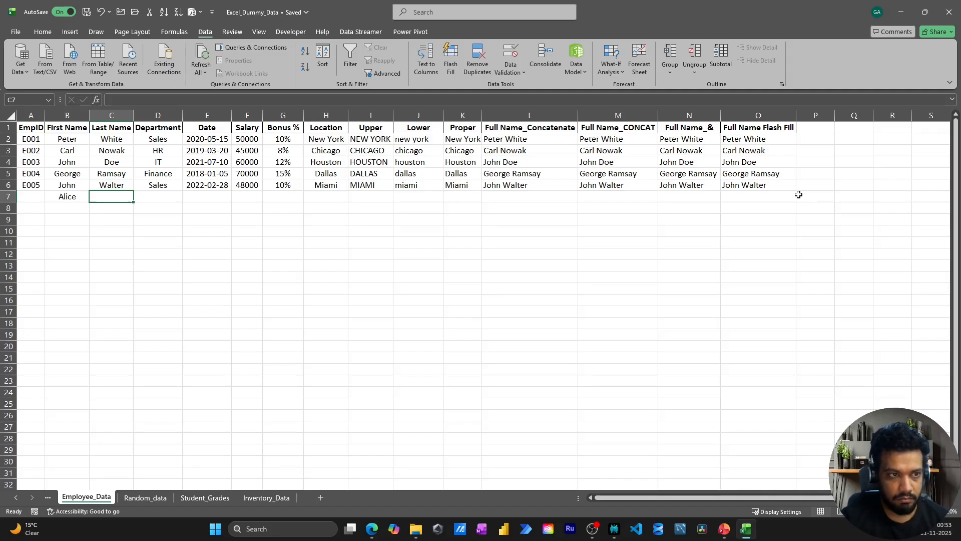
{"action": "type", "text": "K"}
{"action": "key", "text": "ctrl+Return"}
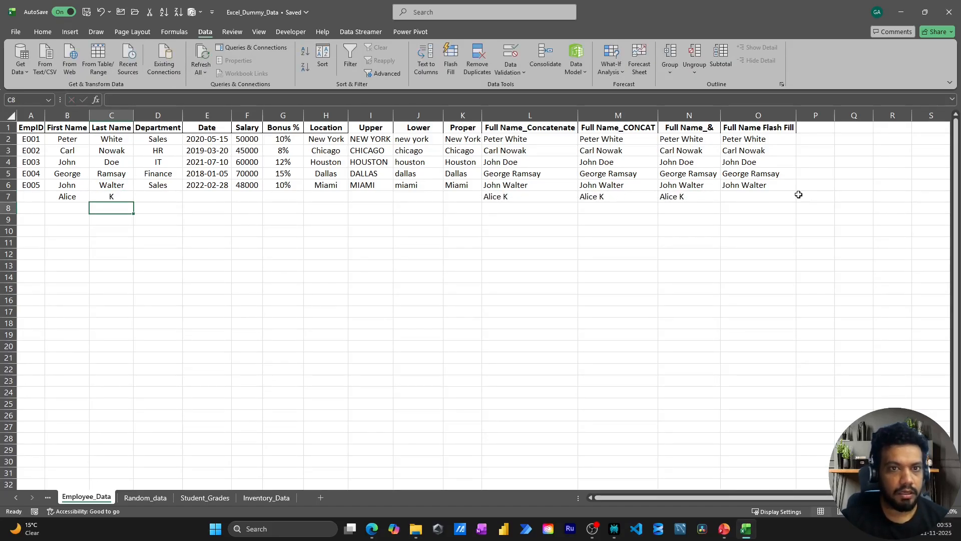
Step: Compare the row 7 contents of the CONCATENATE, CONCAT, ampersand and Flash Fill columns
{"action": "key", "text": "Right"}
{"action": "key", "text": "Right"}
{"action": "key", "text": "Right"}
{"action": "key", "text": "Right"}
{"action": "key", "text": "Right"}
{"action": "key", "text": "Right"}
{"action": "key", "text": "Right"}
{"action": "key", "text": "Right"}
{"action": "key", "text": "Right"}
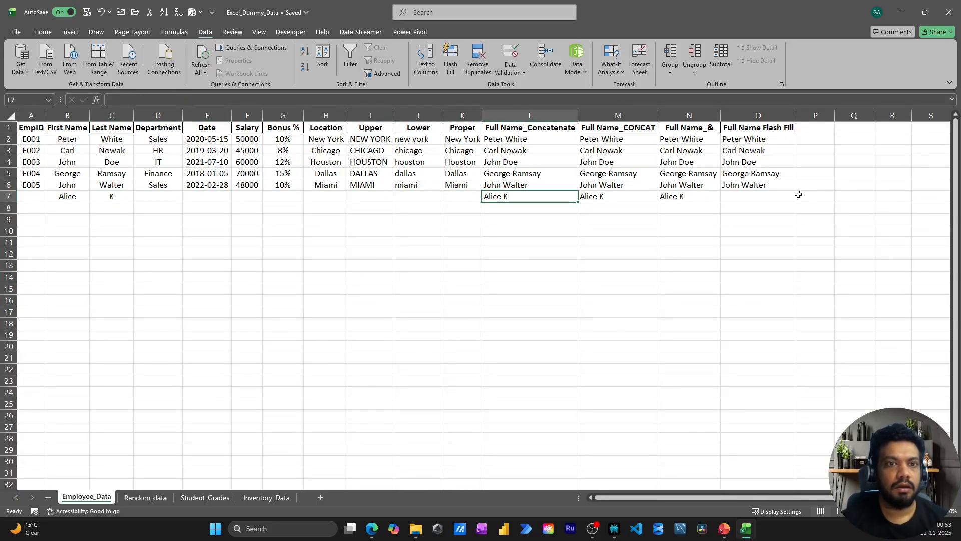
{"action": "key", "text": "Right"}
{"action": "key", "text": "Right"}
{"action": "key", "text": "Right"}
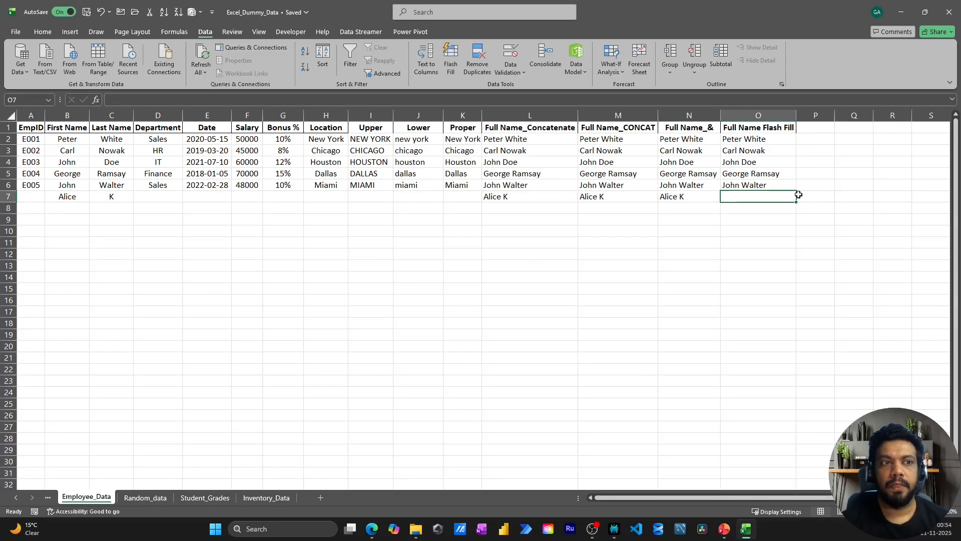
{"action": "key", "text": "Left"}
{"action": "key", "text": "Left"}
{"action": "key", "text": "Left"}
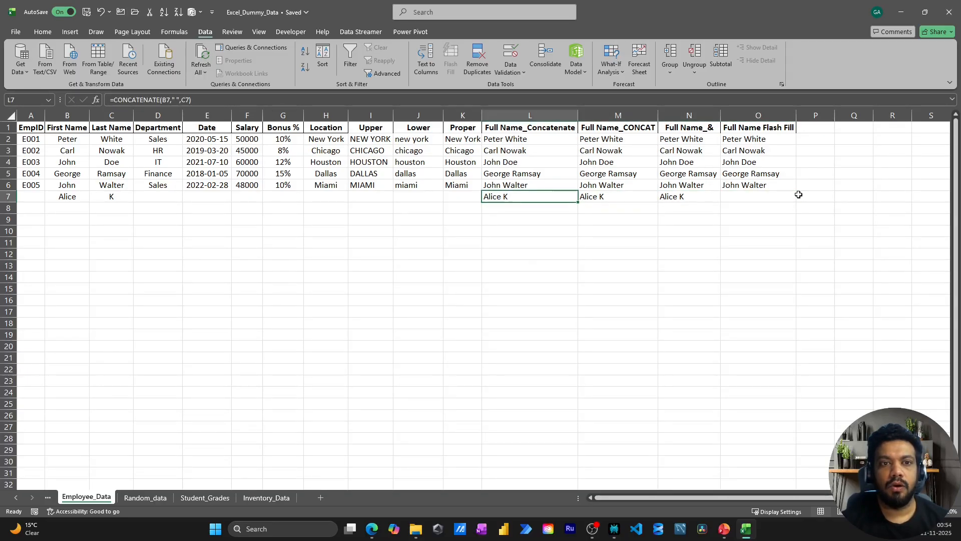
{"action": "key", "text": "Right"}
{"action": "key", "text": "Right"}
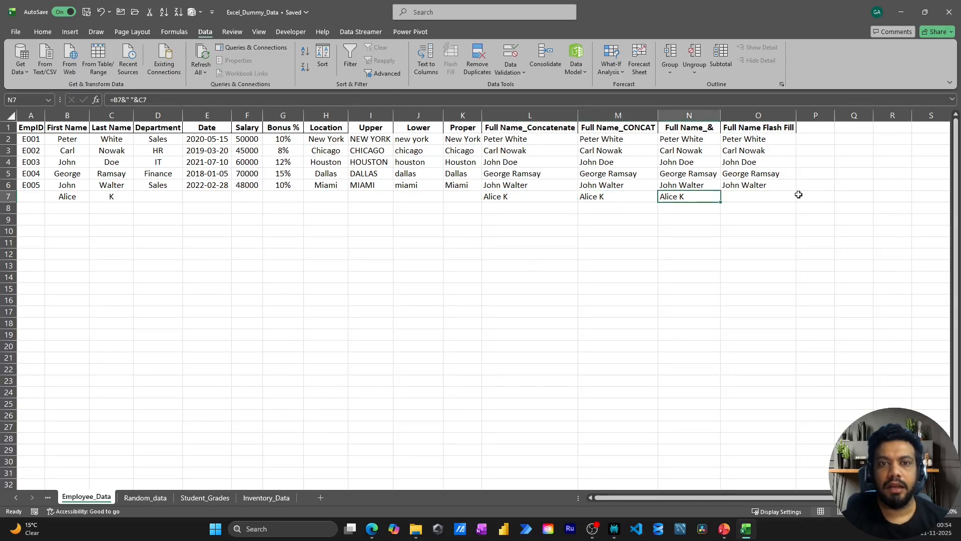
{"action": "key", "text": "Right"}
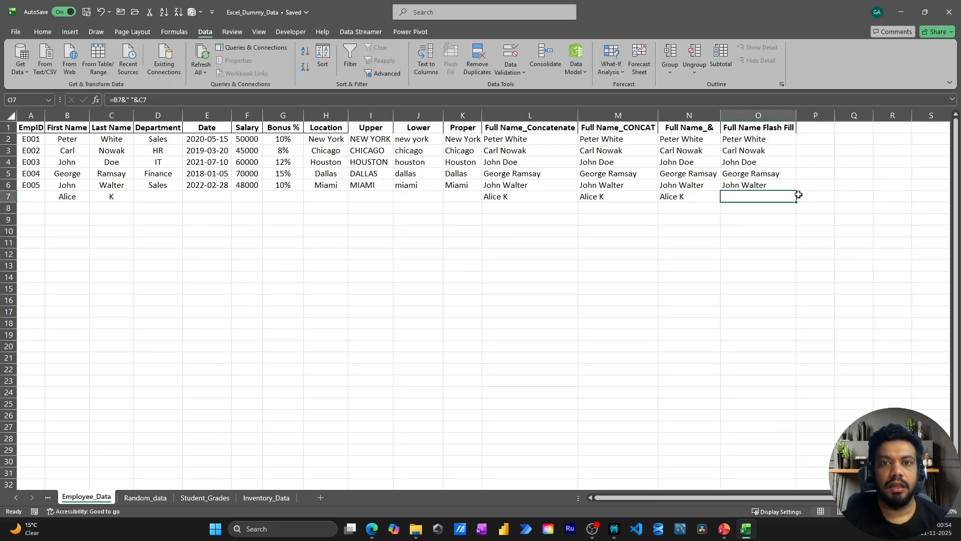
{"action": "key", "text": "Left"}
{"action": "key", "text": "Left"}
{"action": "key", "text": "Left"}
{"action": "key", "text": "Left"}
{"action": "key", "text": "Left"}
{"action": "key", "text": "Left"}
{"action": "key", "text": "Left"}
{"action": "key", "text": "Left"}
{"action": "key", "text": "Left"}
{"action": "key", "text": "Left"}
{"action": "key", "text": "Left"}
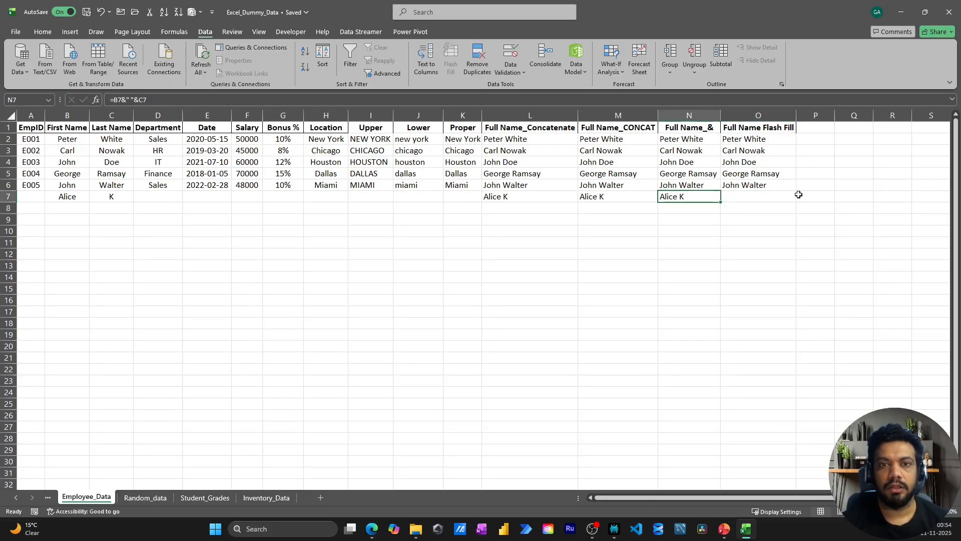
{"action": "key", "text": "Right"}
{"action": "key", "text": "Right"}
{"action": "key", "text": "Right"}
{"action": "key", "text": "Right"}
{"action": "key", "text": "Right"}
{"action": "key", "text": "Right"}
{"action": "key", "text": "Right"}
{"action": "key", "text": "Right"}
{"action": "key", "text": "Right"}
{"action": "key", "text": "Right"}
{"action": "key", "text": "Right"}
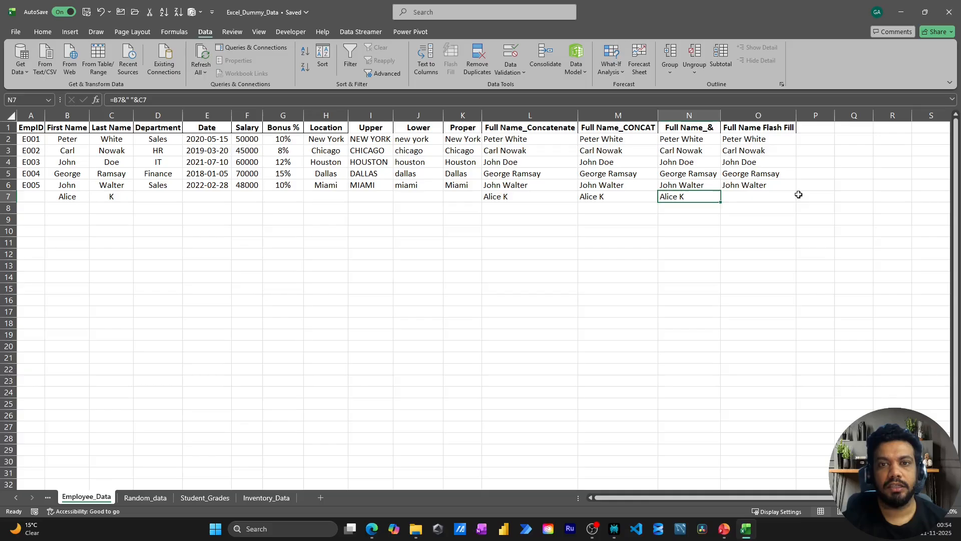
{"action": "key", "text": "Left"}
{"action": "key", "text": "Left"}
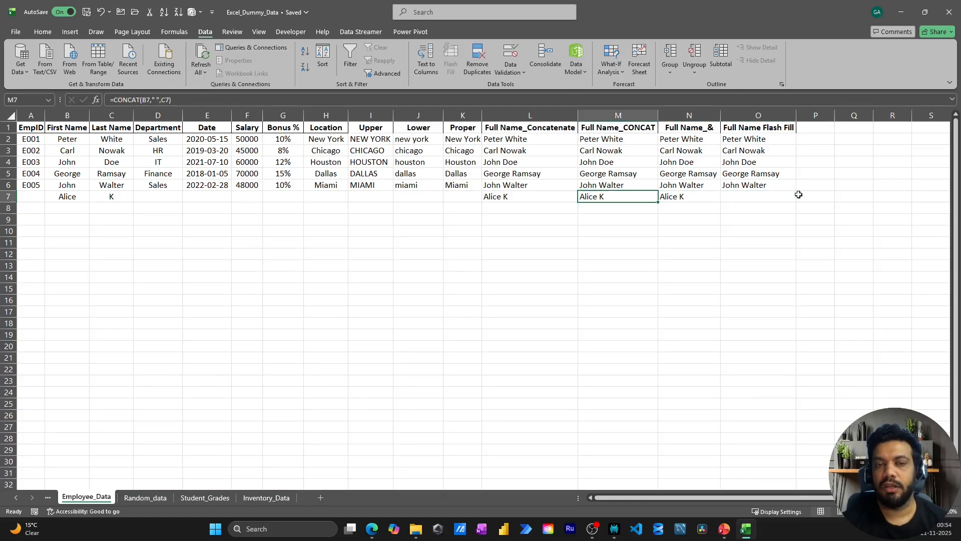
{"action": "key", "text": "Right"}
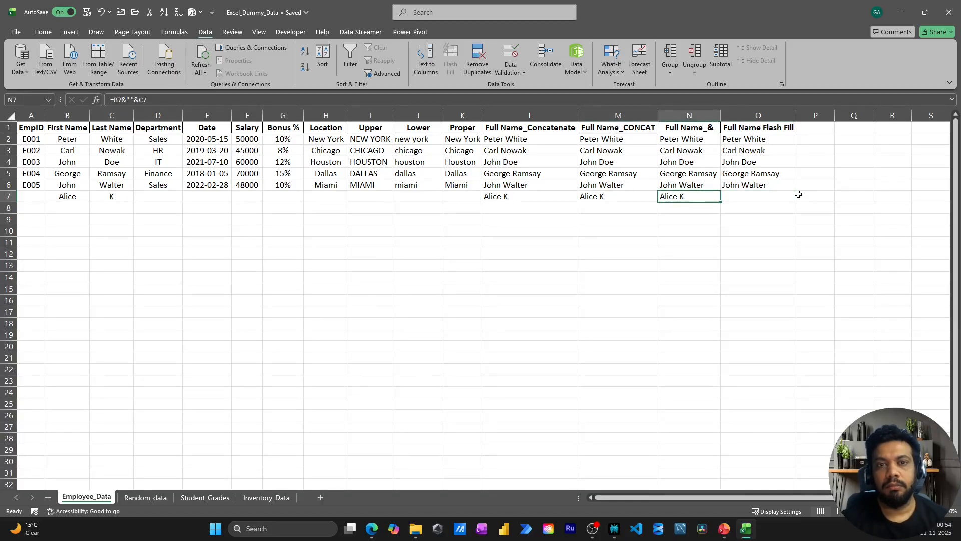
Step: Fill the new employee's first and last name from B7:C7 down through row 19
{"action": "key", "text": "Down"}
{"action": "key", "text": "Down"}
{"action": "key", "text": "Up"}
{"action": "key", "text": "Up"}
{"action": "key", "text": "Left"}
{"action": "key", "text": "Left"}
{"action": "key", "text": "Left"}
{"action": "key", "text": "Left"}
{"action": "key", "text": "Left"}
{"action": "key", "text": "Left"}
{"action": "key", "text": "Left"}
{"action": "key", "text": "Left"}
{"action": "key", "text": "Left"}
{"action": "key", "text": "Left"}
{"action": "key", "text": "Left"}
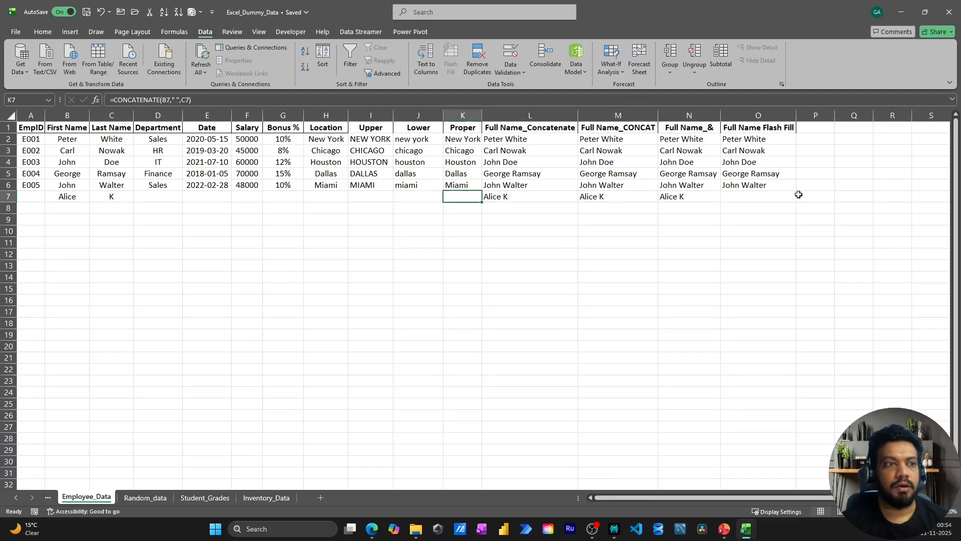
{"action": "key", "text": "Left"}
{"action": "key", "text": "shift+Right"}
{"action": "key", "text": "shift+Down"}
{"action": "key", "text": "shift+Down"}
{"action": "key", "text": "shift+Down"}
{"action": "key", "text": "shift+Down"}
{"action": "key", "text": "shift+Down"}
{"action": "key", "text": "shift+Down"}
{"action": "key", "text": "shift+Down"}
{"action": "key", "text": "shift+Down"}
{"action": "key", "text": "shift+Down"}
{"action": "key", "text": "shift+Down"}
{"action": "key", "text": "shift+Down"}
{"action": "key", "text": "shift+Down"}
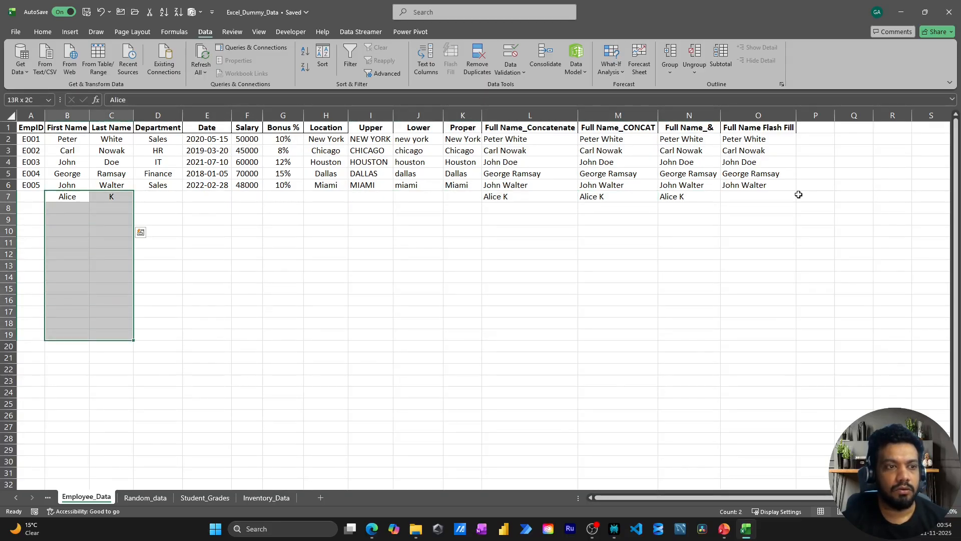
{"action": "key", "text": "ctrl+d"}
Step: Fill the three full name formulas in L7:N7 down through row 22
{"action": "key", "text": "Right"}
{"action": "key", "text": "Right"}
{"action": "key", "text": "Right"}
{"action": "key", "text": "Right"}
{"action": "key", "text": "Right"}
{"action": "key", "text": "Right"}
{"action": "key", "text": "Right"}
{"action": "key", "text": "Right"}
{"action": "key", "text": "Right"}
{"action": "key", "text": "Right"}
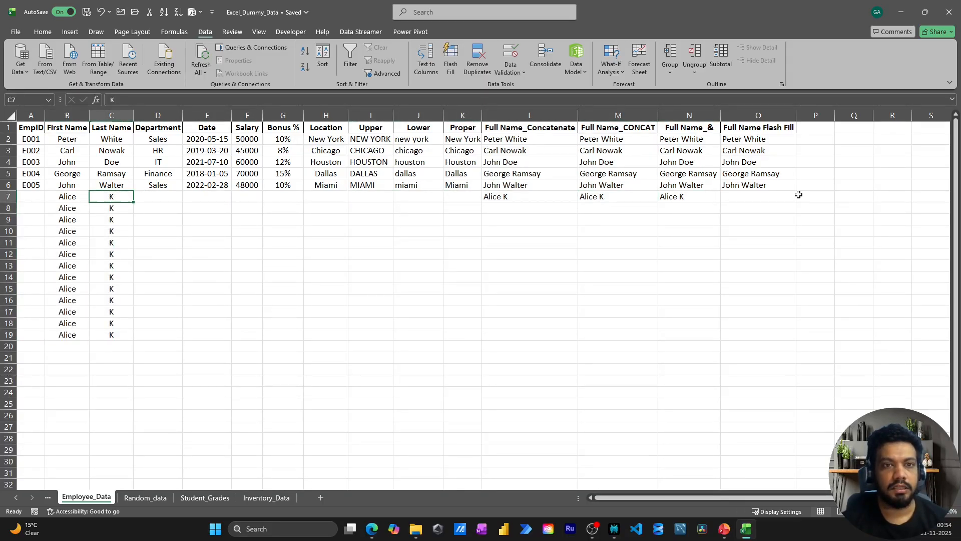
{"action": "key", "text": "shift+Right"}
{"action": "key", "text": "shift+Right"}
{"action": "key", "text": "shift+Down"}
{"action": "key", "text": "shift+Down"}
{"action": "key", "text": "shift+Down"}
{"action": "key", "text": "shift+Down"}
{"action": "key", "text": "shift+Down"}
{"action": "key", "text": "shift+Down"}
{"action": "key", "text": "shift+Down"}
{"action": "key", "text": "shift+Down"}
{"action": "key", "text": "shift+Down"}
{"action": "key", "text": "shift+Down"}
{"action": "key", "text": "shift+Down"}
{"action": "key", "text": "shift+Down"}
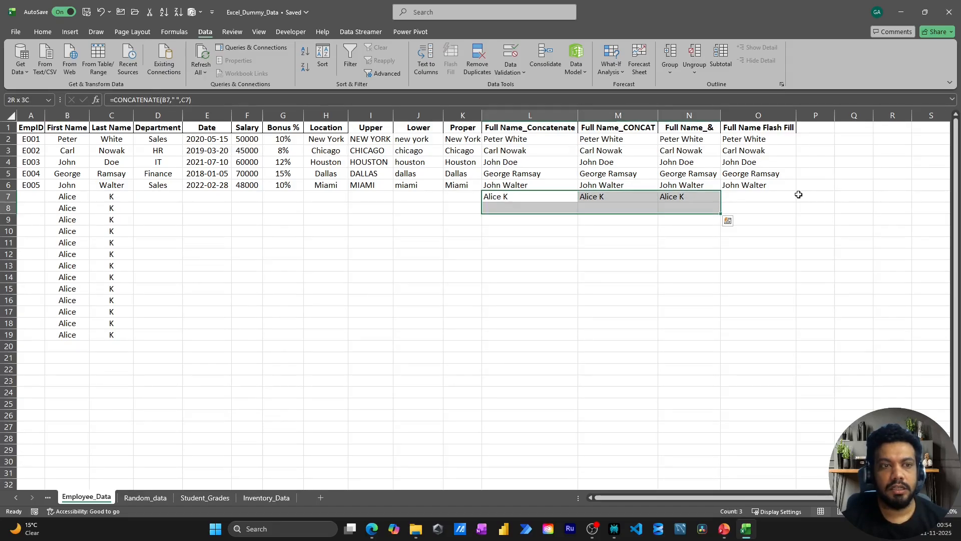
{"action": "key", "text": "shift+Down"}
{"action": "key", "text": "shift+Down"}
{"action": "key", "text": "shift+Down"}
{"action": "key", "text": "ctrl+d"}
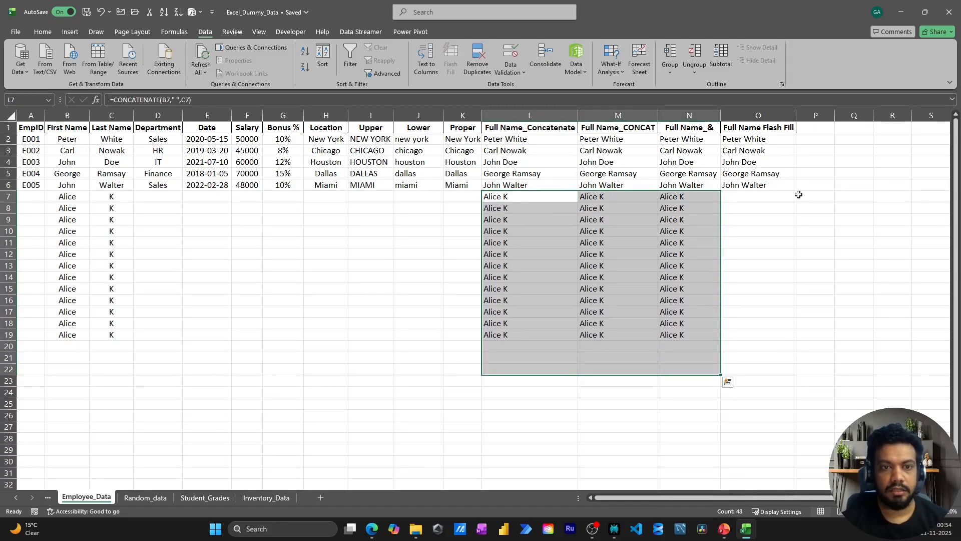
Step: Try to fill the full name in O6 down through O19, and undo the fill
{"action": "key", "text": "Down"}
{"action": "key", "text": "Up"}
{"action": "key", "text": "Right"}
{"action": "key", "text": "Right"}
{"action": "key", "text": "Right"}
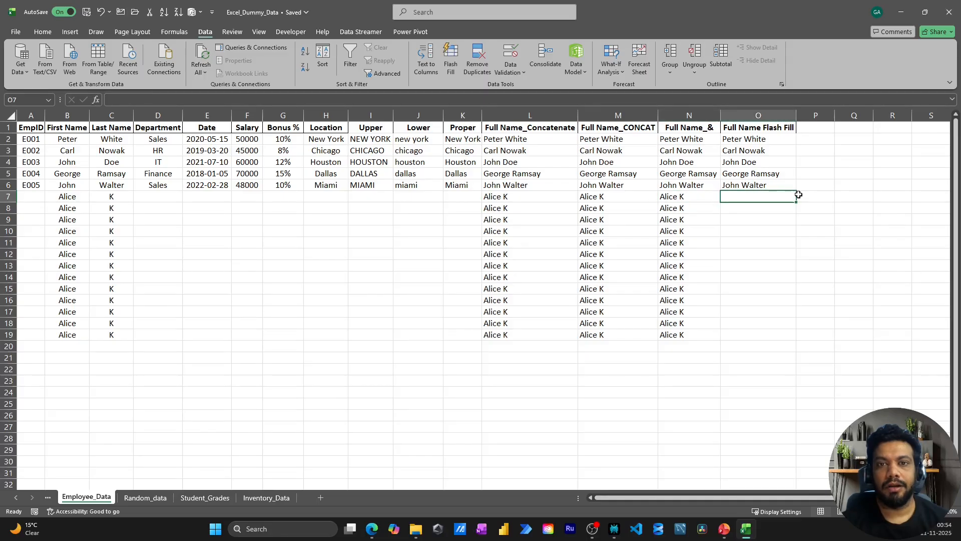
{"action": "key", "text": "Up"}
{"action": "key", "text": "shift+Down"}
{"action": "key", "text": "shift+Down"}
{"action": "key", "text": "shift+Down"}
{"action": "key", "text": "shift+Down"}
{"action": "key", "text": "shift+Down"}
{"action": "key", "text": "shift+Down"}
{"action": "key", "text": "shift+Down"}
{"action": "key", "text": "shift+Down"}
{"action": "key", "text": "shift+Down"}
{"action": "key", "text": "shift+Down"}
{"action": "key", "text": "shift+Down"}
{"action": "key", "text": "shift+Down"}
{"action": "key", "text": "shift+Down"}
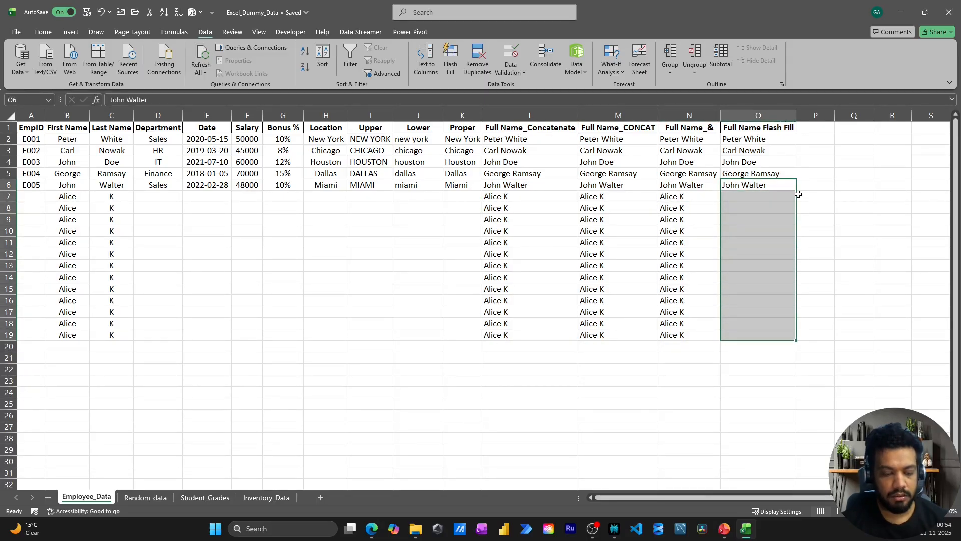
{"action": "key", "text": "ctrl+d"}
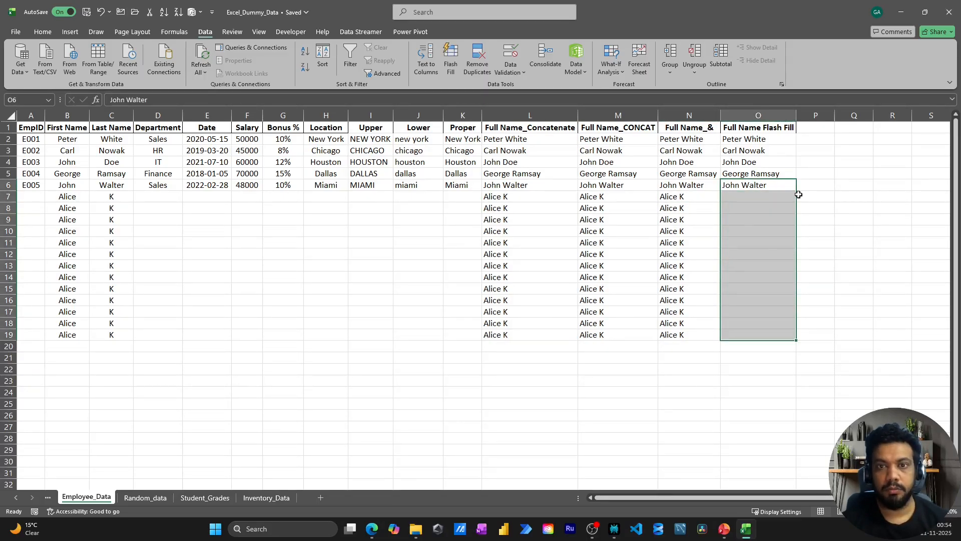
{"action": "key", "text": "ctrl+z"}
Step: Flash Fill the missing full names in column O from O7 through O19
{"action": "key", "text": "Down"}
{"action": "key", "text": "ctrl+e"}
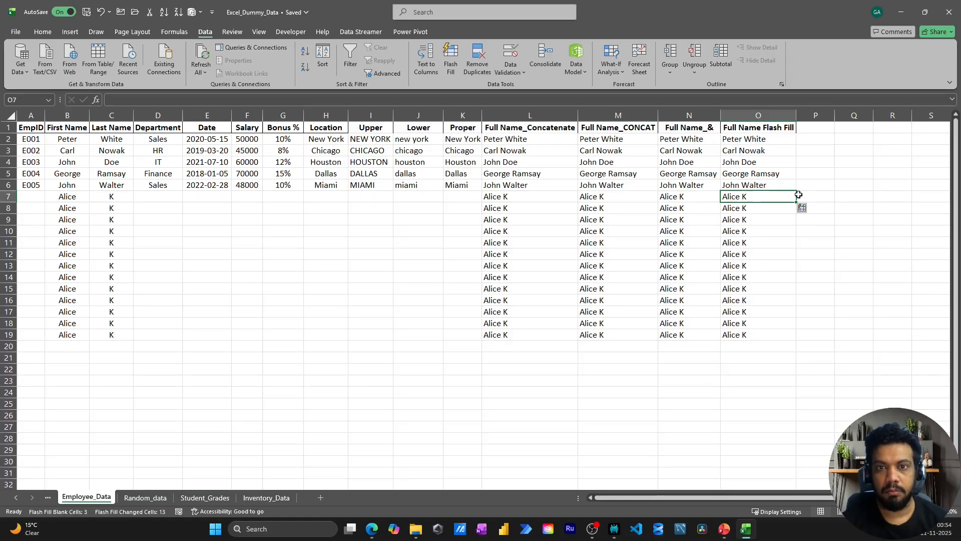
Step: Select L19:N31 to cover the three full name formula columns from row 19 through row 31
{"action": "key", "text": "Down"}
{"action": "key", "text": "Down"}
{"action": "key", "text": "Down"}
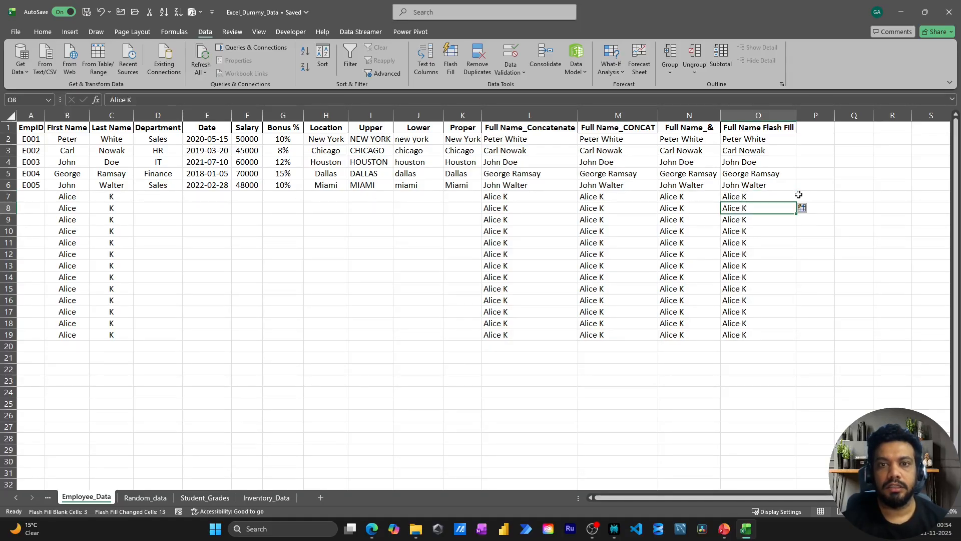
{"action": "key", "text": "Up"}
{"action": "key", "text": "Up"}
{"action": "key", "text": "Left"}
{"action": "key", "text": "Left"}
{"action": "key", "text": "Left"}
{"action": "key", "text": "Left"}
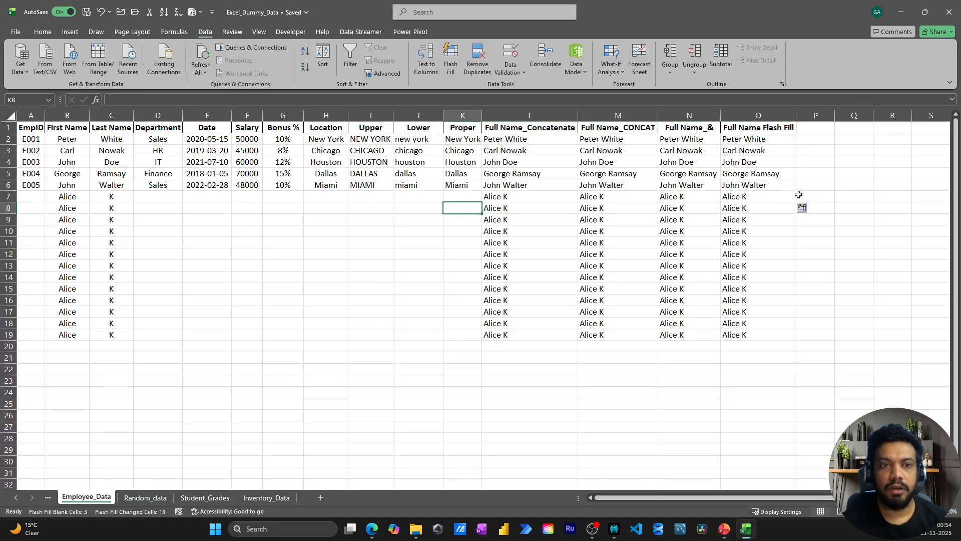
{"action": "key", "text": "Right"}
{"action": "key", "text": "Down"}
{"action": "key", "text": "Down"}
{"action": "key", "text": "Down"}
{"action": "key", "text": "Down"}
{"action": "key", "text": "Down"}
{"action": "key", "text": "Down"}
{"action": "key", "text": "Down"}
{"action": "key", "text": "Down"}
{"action": "key", "text": "Down"}
{"action": "key", "text": "Down"}
{"action": "key", "text": "Down"}
{"action": "key", "text": "Down"}
{"action": "key", "text": "Down"}
{"action": "key", "text": "Down"}
{"action": "key", "text": "Down"}
{"action": "key", "text": "Down"}
{"action": "key", "text": "Down"}
{"action": "key", "text": "Down"}
{"action": "key", "text": "Down"}
{"action": "key", "text": "Down"}
{"action": "key", "text": "Down"}
{"action": "key", "text": "Down"}
{"action": "key", "text": "Down"}
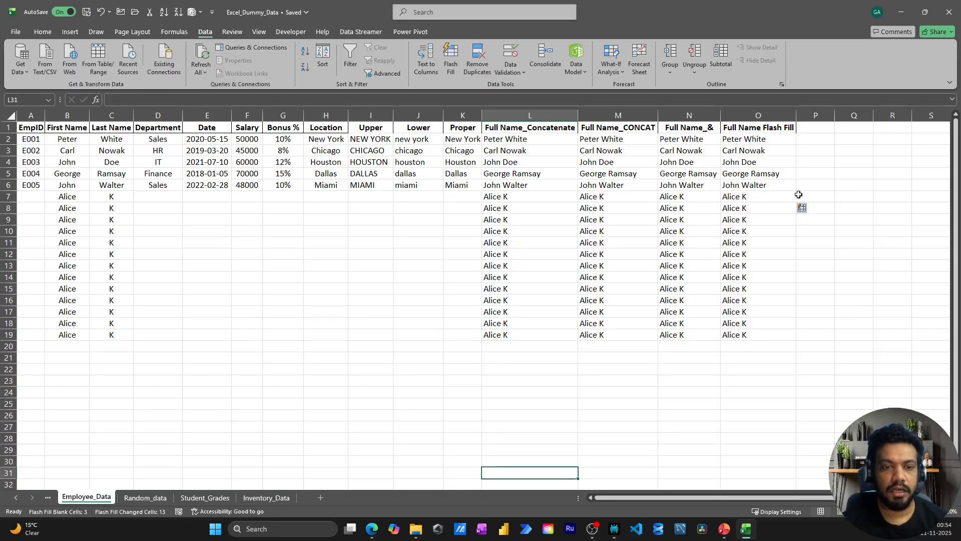
{"action": "key", "text": "shift+Up"}
{"action": "key", "text": "shift+Up"}
{"action": "key", "text": "shift+Up"}
{"action": "key", "text": "shift+Up"}
{"action": "key", "text": "shift+Up"}
{"action": "key", "text": "shift+Up"}
{"action": "key", "text": "shift+Up"}
{"action": "key", "text": "shift+Up"}
{"action": "key", "text": "shift+Up"}
{"action": "key", "text": "shift+Up"}
{"action": "key", "text": "shift+Up"}
{"action": "key", "text": "shift+Up"}
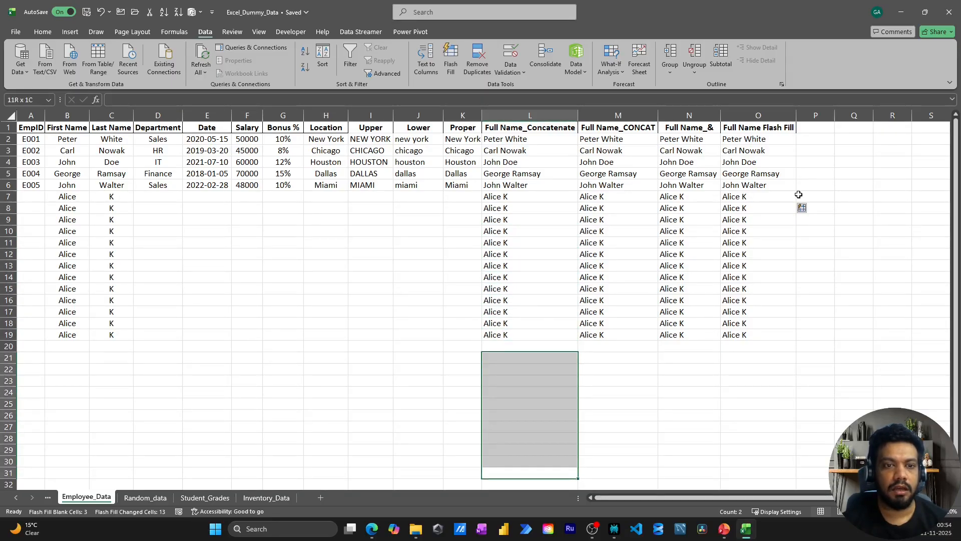
{"action": "key", "text": "shift+Right"}
{"action": "key", "text": "shift+Right"}
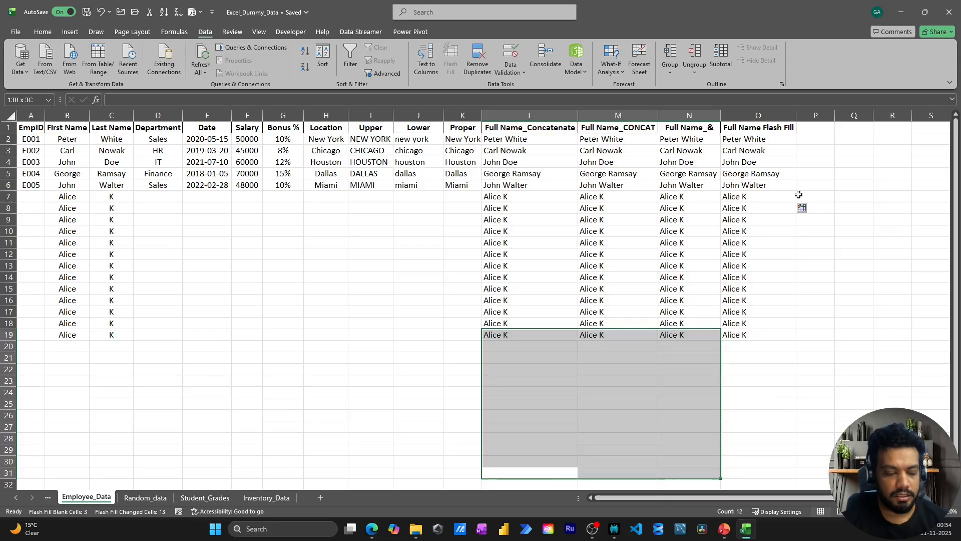
Step: Fill the first and last name from B19:C19 down through row 25
{"action": "key", "text": "Left"}
{"action": "key", "text": "Left"}
{"action": "key", "text": "Left"}
{"action": "key", "text": "Left"}
{"action": "key", "text": "Left"}
{"action": "key", "text": "Left"}
{"action": "key", "text": "Left"}
{"action": "key", "text": "Left"}
{"action": "key", "text": "Left"}
{"action": "key", "text": "Left"}
{"action": "key", "text": "Left"}
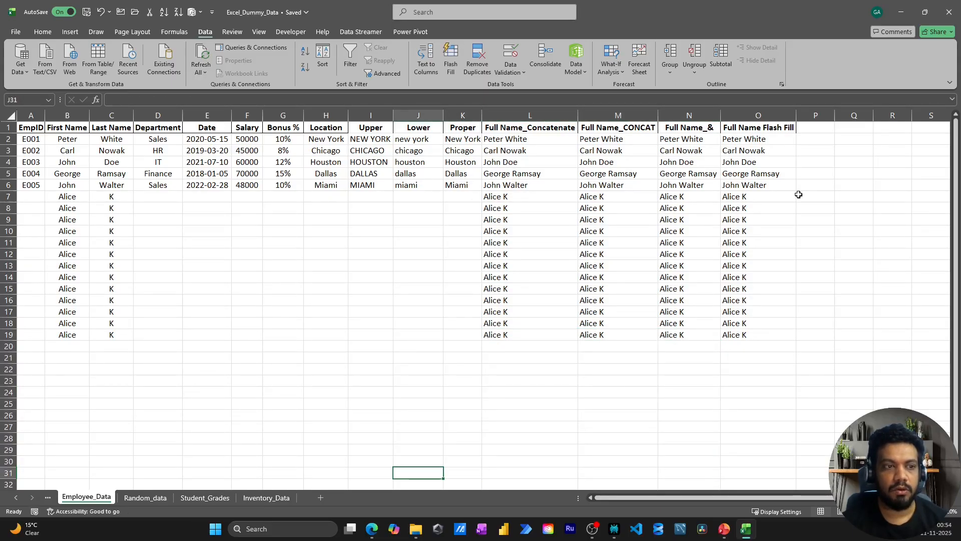
{"action": "key", "text": "Up"}
{"action": "key", "text": "Up"}
{"action": "key", "text": "Up"}
{"action": "key", "text": "Up"}
{"action": "key", "text": "Up"}
{"action": "key", "text": "Up"}
{"action": "key", "text": "Up"}
{"action": "key", "text": "Up"}
{"action": "key", "text": "Up"}
{"action": "key", "text": "Up"}
{"action": "key", "text": "Up"}
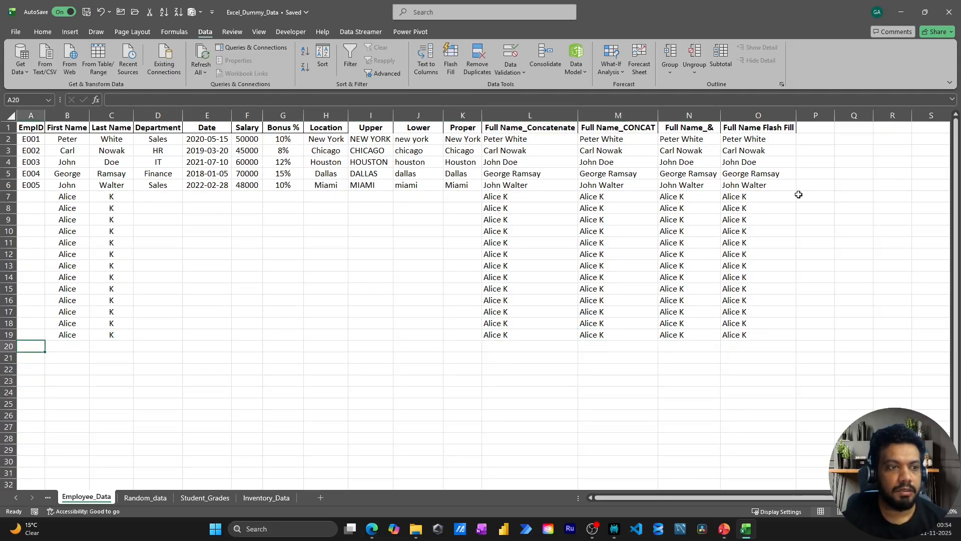
{"action": "key", "text": "Right"}
{"action": "key", "text": "Up"}
{"action": "key", "text": "shift+Right"}
{"action": "key", "text": "shift+Down"}
{"action": "key", "text": "shift+Down"}
{"action": "key", "text": "shift+Down"}
{"action": "key", "text": "shift+Down"}
{"action": "key", "text": "shift+Down"}
{"action": "key", "text": "shift+Down"}
{"action": "key", "text": "ctrl+d"}
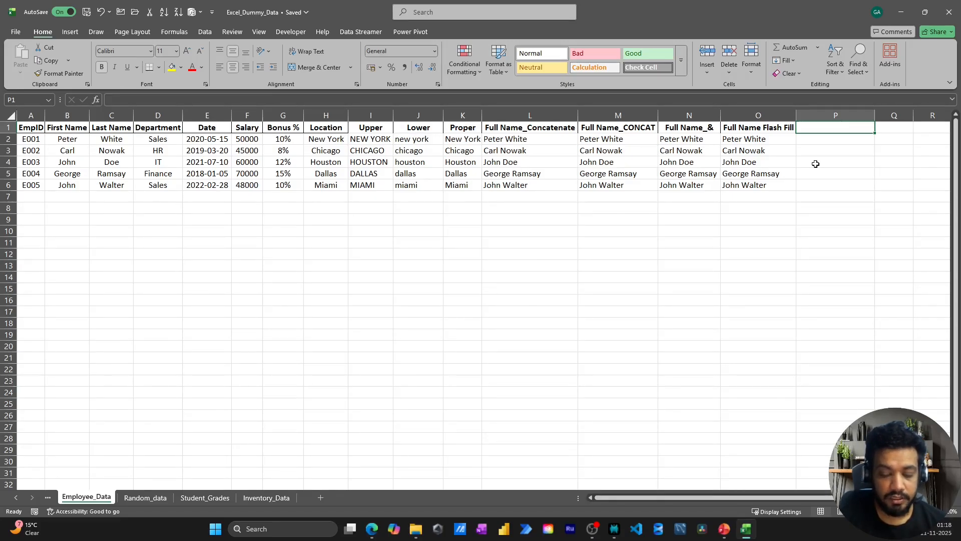
Step: Enter the header "Full Name Text Join" in P1
{"action": "type", "text": "Full N"}
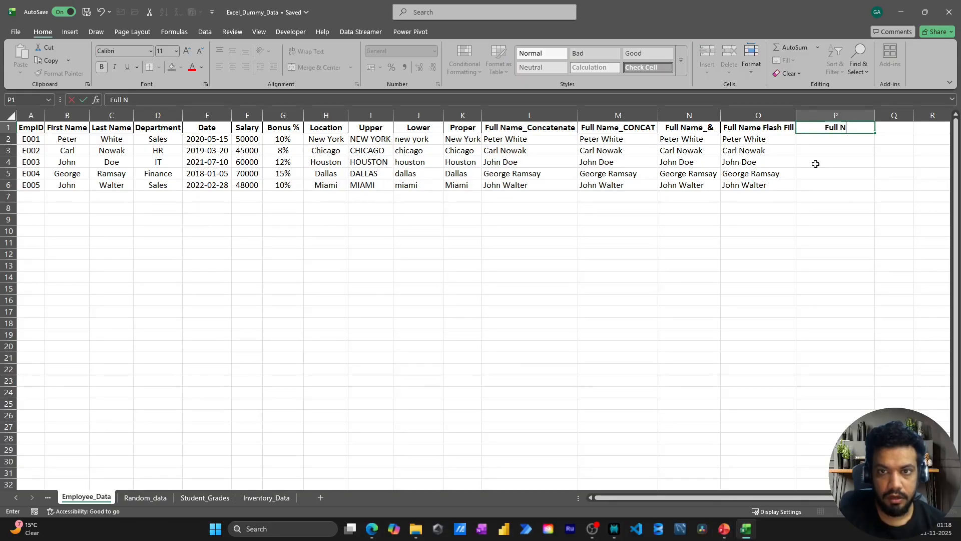
{"action": "type", "text": "ame Text"}
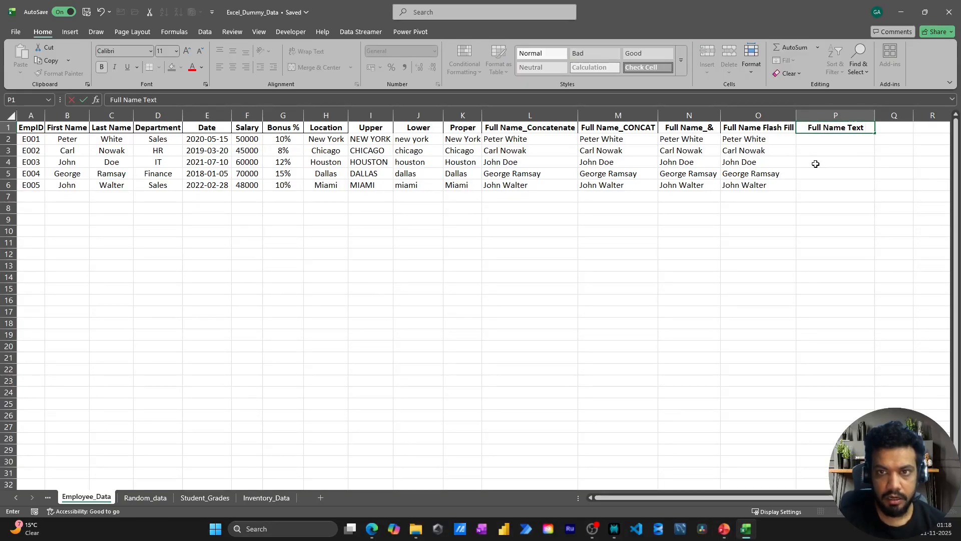
{"action": "type", "text": " Join"}
{"action": "key", "text": "Return"}
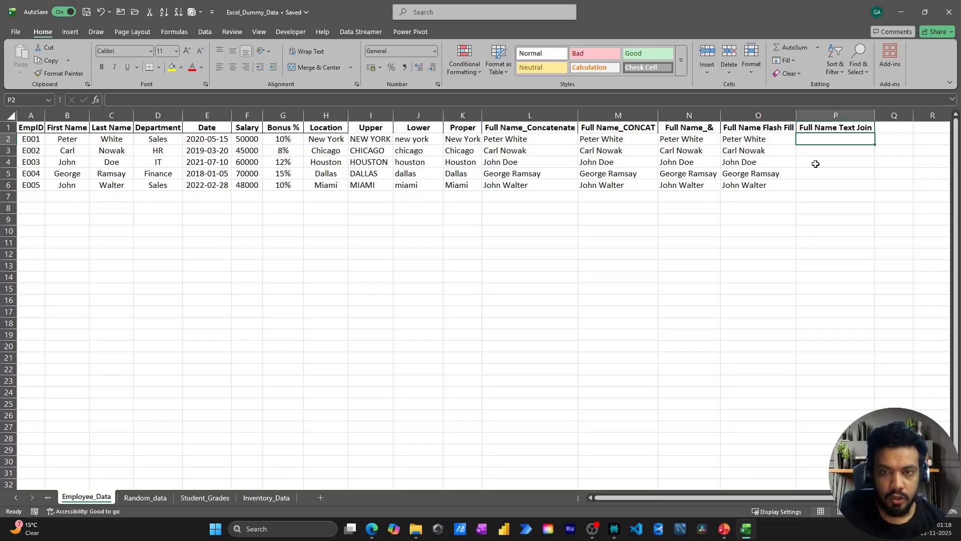
Step: Start a TEXTJOIN formula in P2 with a space as delimiter and TRUE for ignoring empty cells
{"action": "type", "text": "=text"}
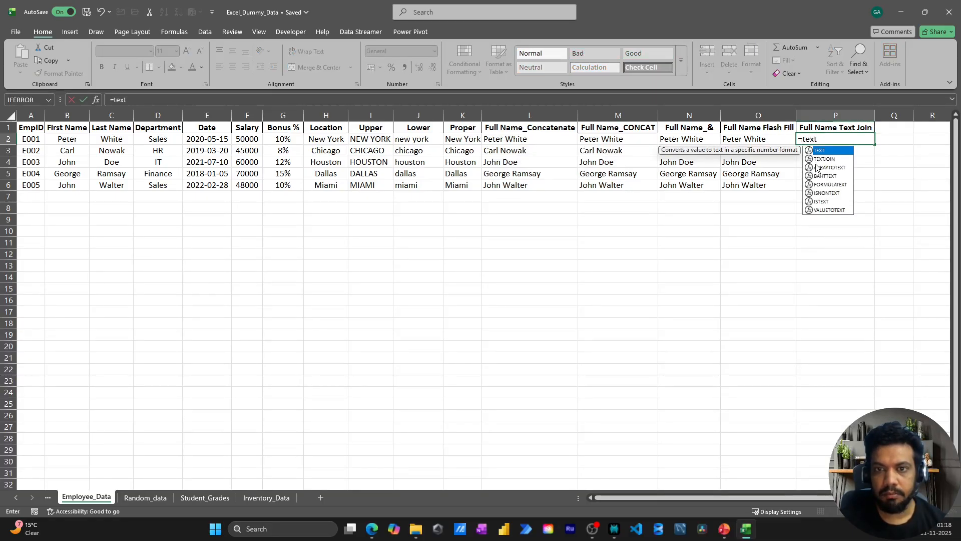
{"action": "key", "text": "Down"}
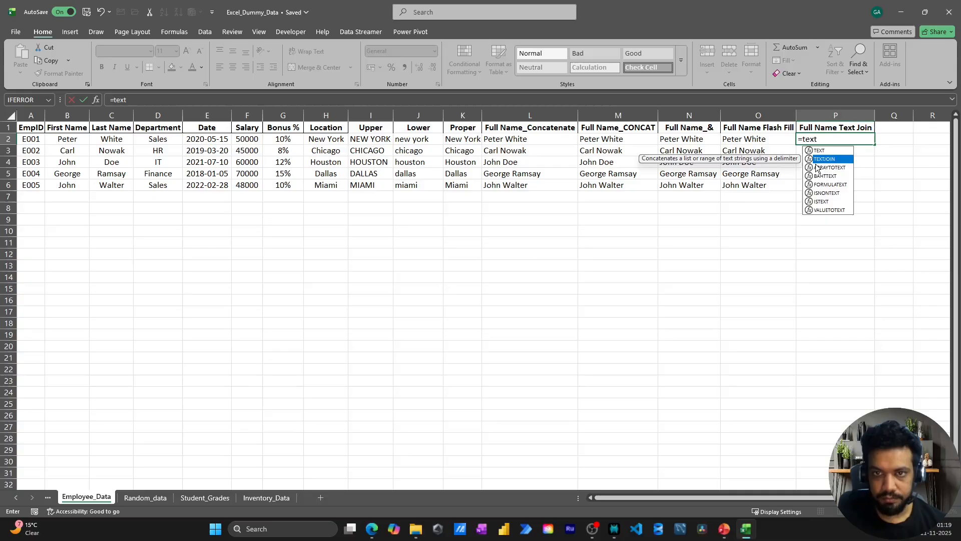
{"action": "key", "text": "Tab"}
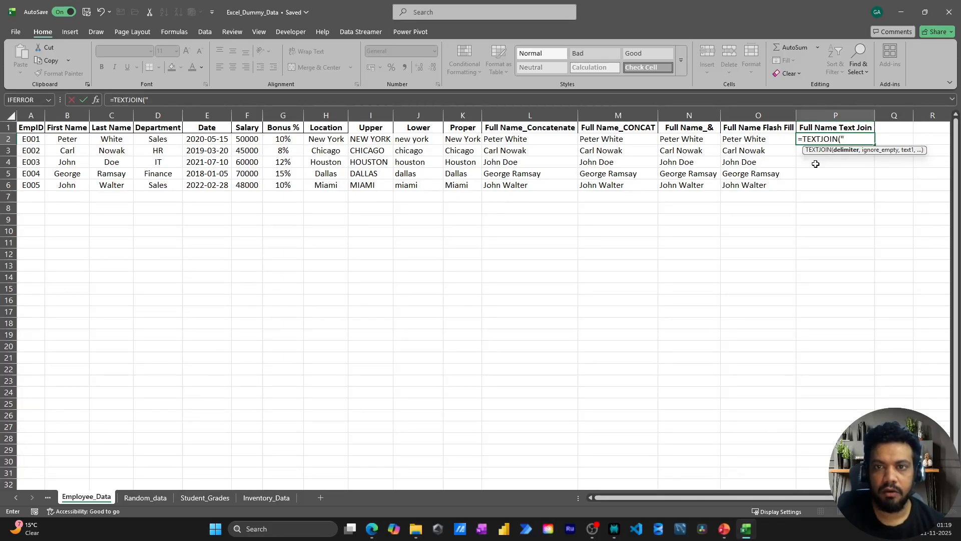
{"action": "type", "text": "\","}
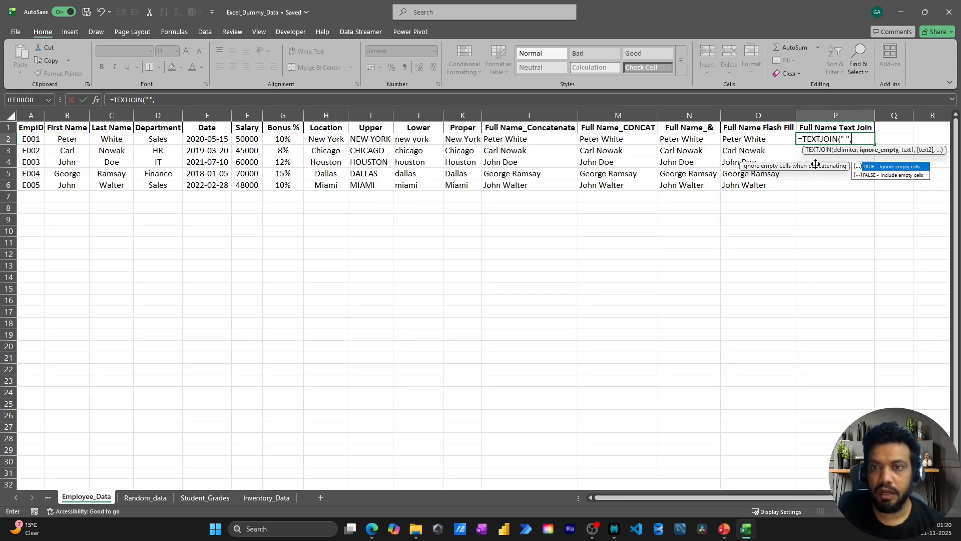
{"action": "key", "text": "Tab"}
{"action": "type", "text": ","}
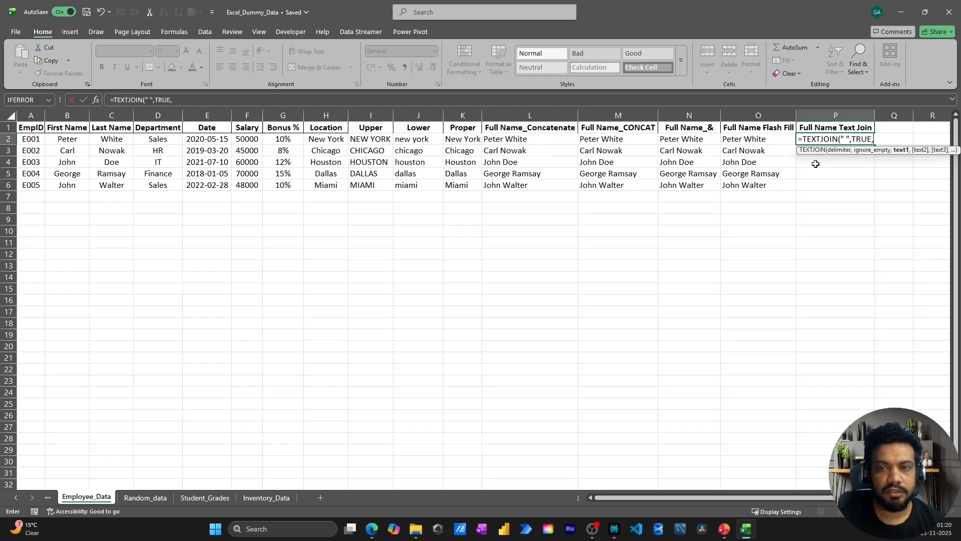
Step: Complete the TEXTJOIN formula in P2 with B2 and C2 as separate text arguments instead of a range
{"action": "key", "text": "Left"}
{"action": "key", "text": "Left"}
{"action": "key", "text": "Left"}
{"action": "key", "text": "Left"}
{"action": "key", "text": "Left"}
{"action": "key", "text": "Left"}
{"action": "key", "text": "Left"}
{"action": "key", "text": "Left"}
{"action": "key", "text": "Left"}
{"action": "key", "text": "Left"}
{"action": "key", "text": "Left"}
{"action": "key", "text": "Left"}
{"action": "key", "text": "Left"}
{"action": "key", "text": "Left"}
{"action": "key", "text": "Left"}
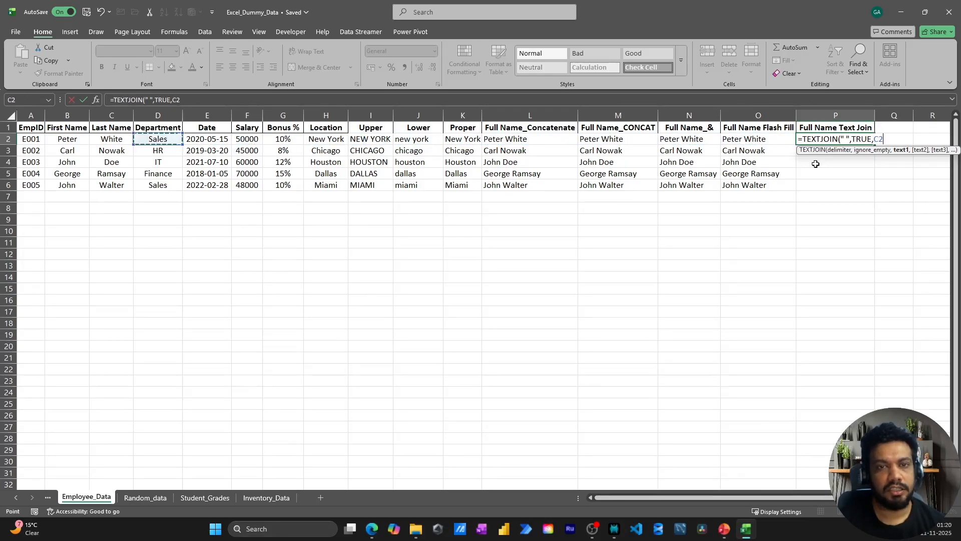
{"action": "key", "text": "Right"}
{"action": "key", "text": "shift+Right"}
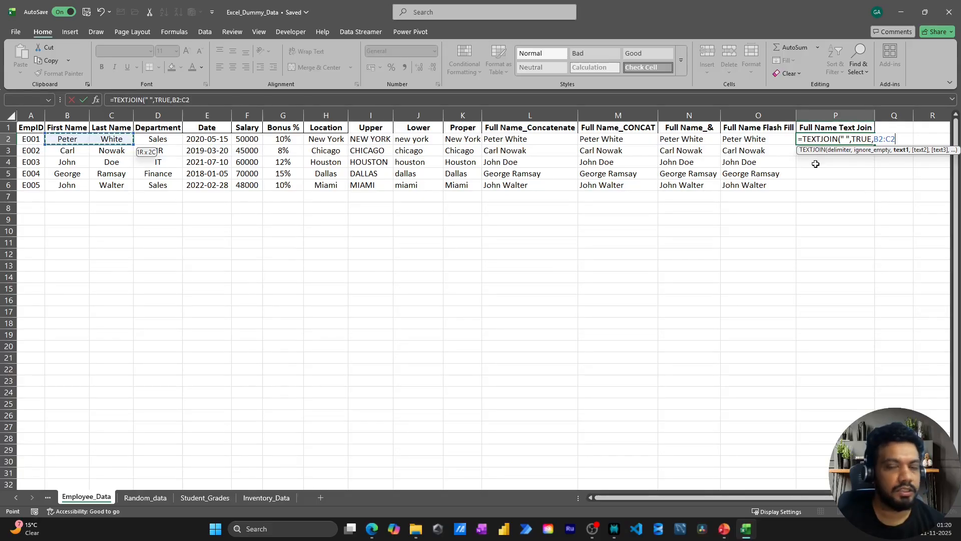
{"action": "key", "text": "BackSpace"}
{"action": "key", "text": "BackSpace"}
{"action": "key", "text": "BackSpace"}
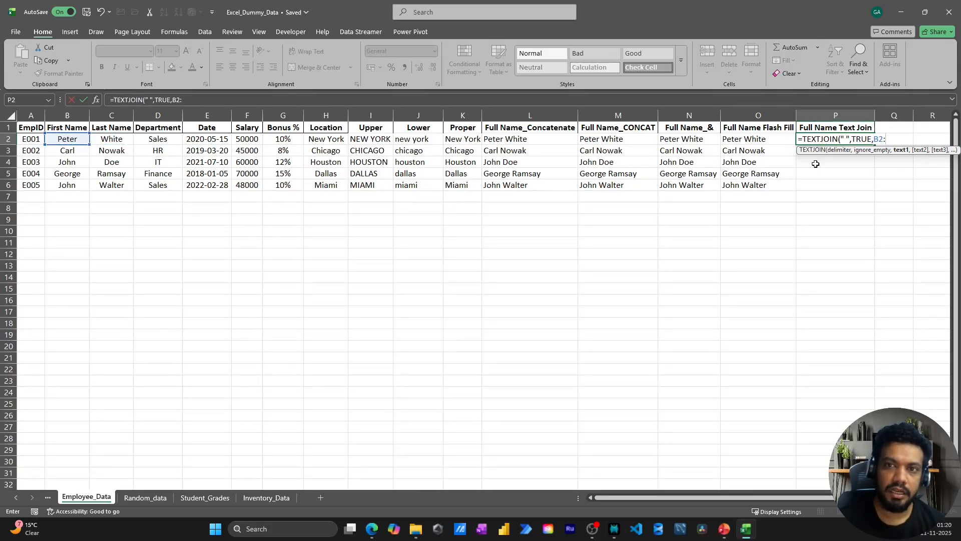
{"action": "type", "text": ",c2"}
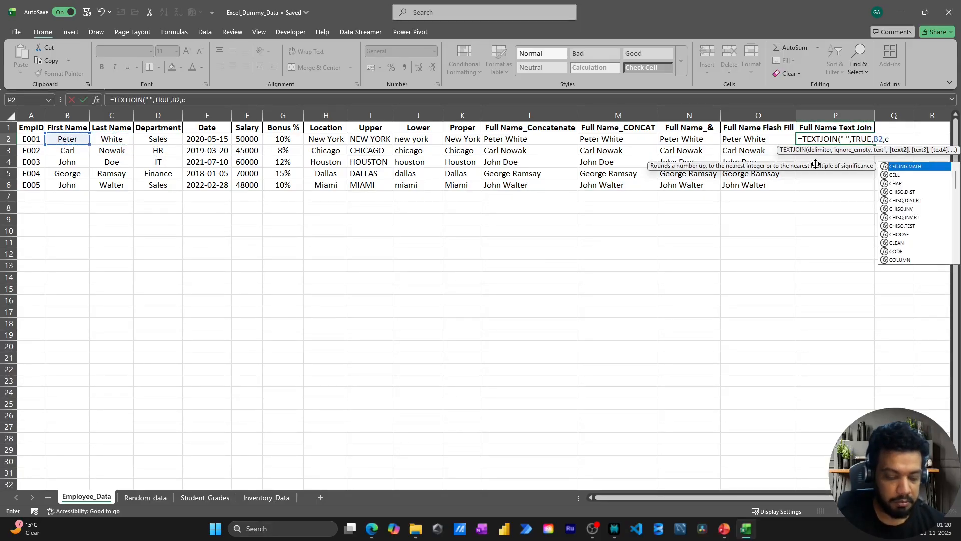
{"action": "key", "text": "BackSpace"}
{"action": "key", "text": "BackSpace"}
{"action": "key", "text": "BackSpace"}
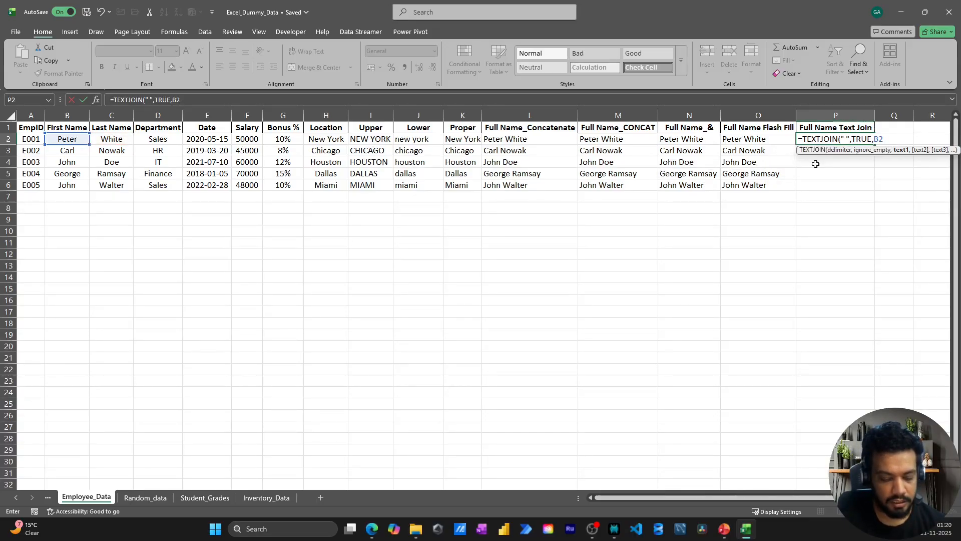
{"action": "type", "text": ",c2"}
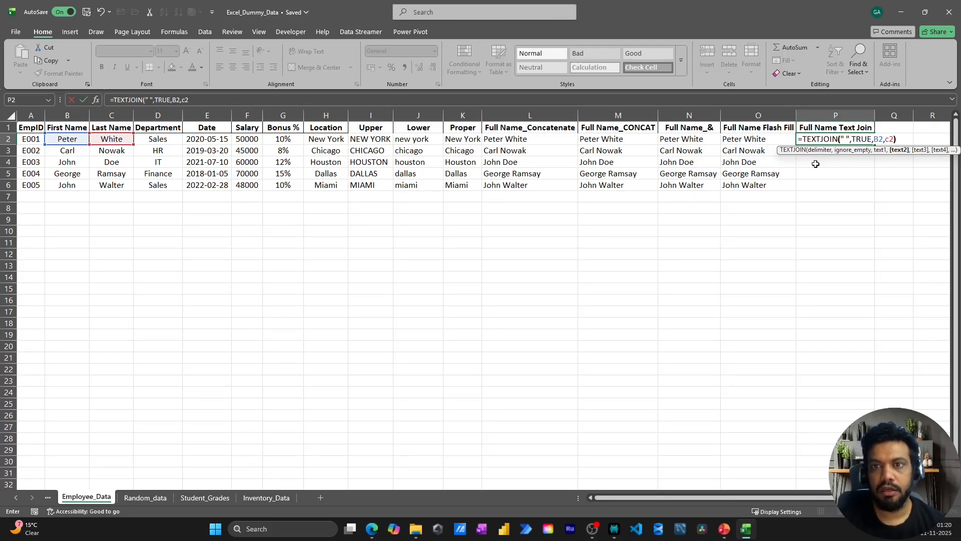
{"action": "type", "text": ")"}
{"action": "key", "text": "Return"}
Step: Fill the TEXTJOIN formula from P2 down through P7
{"action": "key", "text": "Up"}
{"action": "key", "text": "shift+Down"}
{"action": "key", "text": "shift+Down"}
{"action": "key", "text": "shift+Down"}
{"action": "key", "text": "shift+Down"}
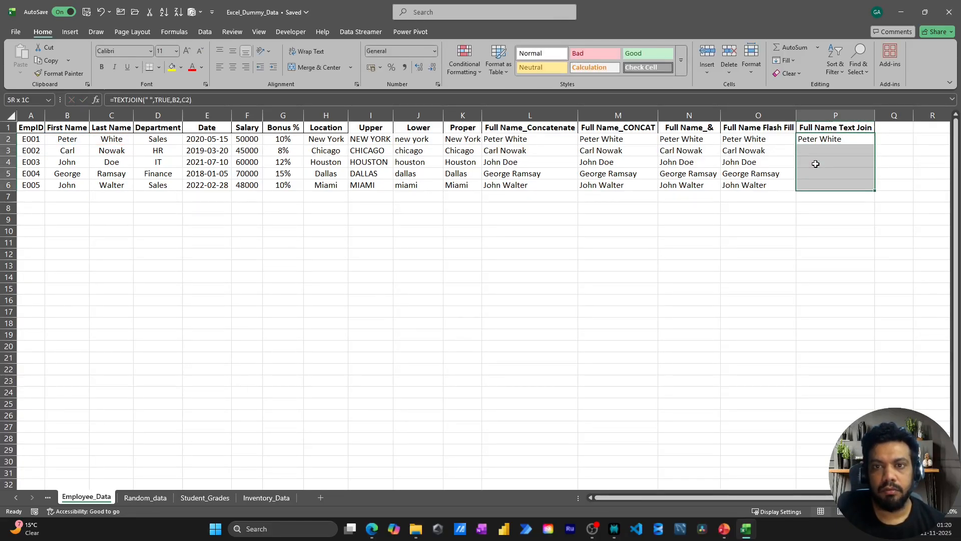
{"action": "key", "text": "shift+Down"}
{"action": "key", "text": "ctrl+d"}
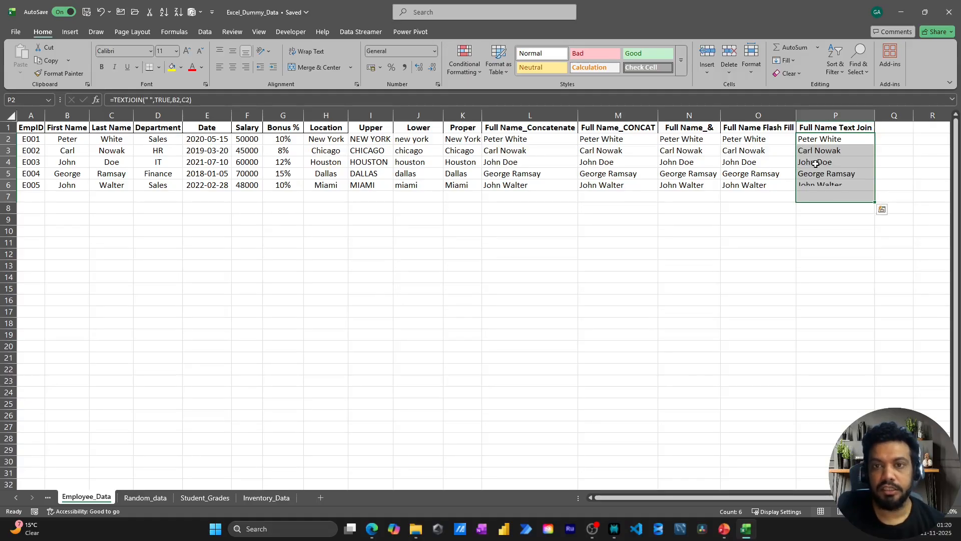
Step: Step through P2:P7 to examine the joined names and the result for the empty row
{"action": "key", "text": "Down"}
{"action": "key", "text": "Up"}
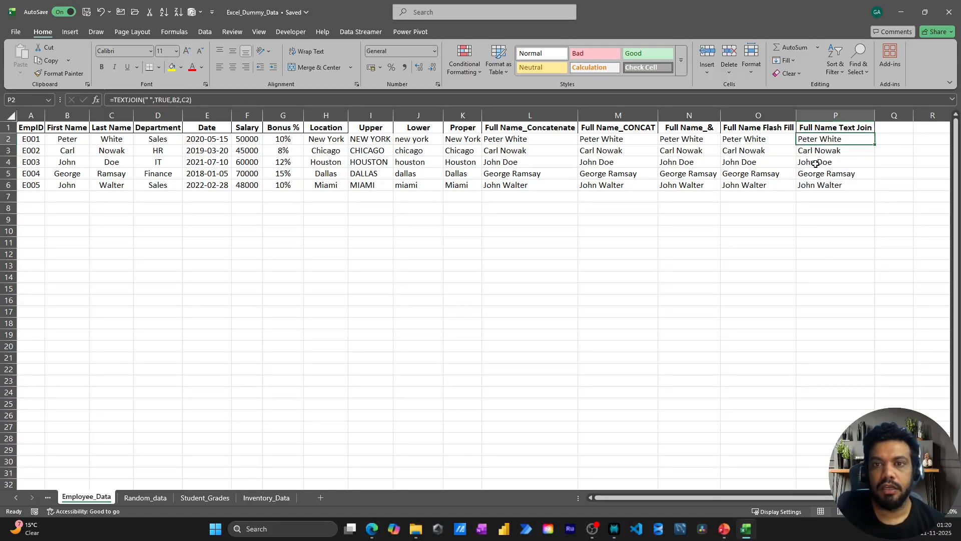
{"action": "key", "text": "Down"}
{"action": "key", "text": "Down"}
{"action": "key", "text": "Down"}
{"action": "key", "text": "Down"}
{"action": "key", "text": "Down"}
{"action": "key", "text": "Up"}
{"action": "key", "text": "Up"}
{"action": "key", "text": "Up"}
{"action": "key", "text": "Up"}
{"action": "key", "text": "Up"}
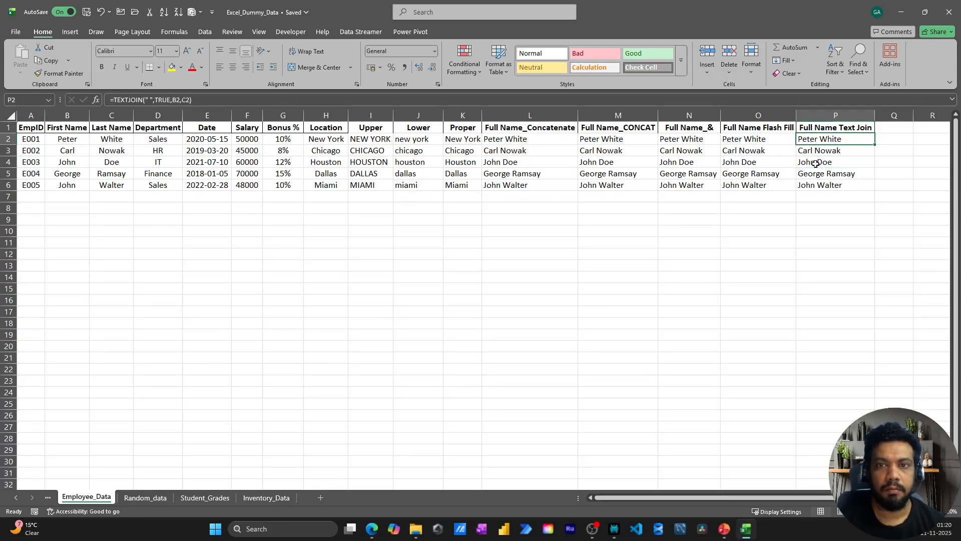
Step: Change the ignore-empty argument of the TEXTJOIN formula in P2 to FALSE
{"action": "key", "text": "Right"}
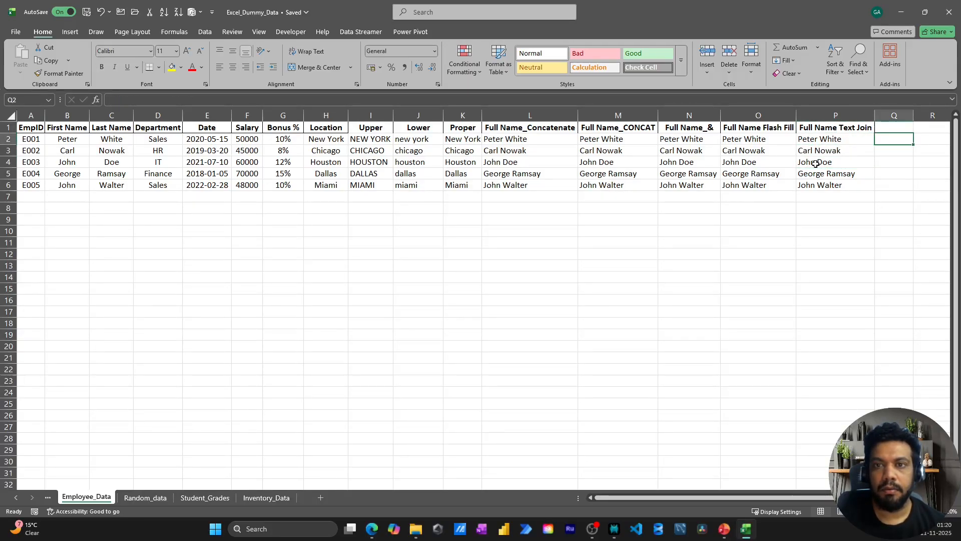
{"action": "key", "text": "Left"}
{"action": "key", "text": "F2"}
{"action": "key", "text": "Left"}
{"action": "key", "text": "shift+Left"}
{"action": "key", "text": "shift+Left"}
{"action": "key", "text": "shift+Left"}
{"action": "key", "text": "shift+Left"}
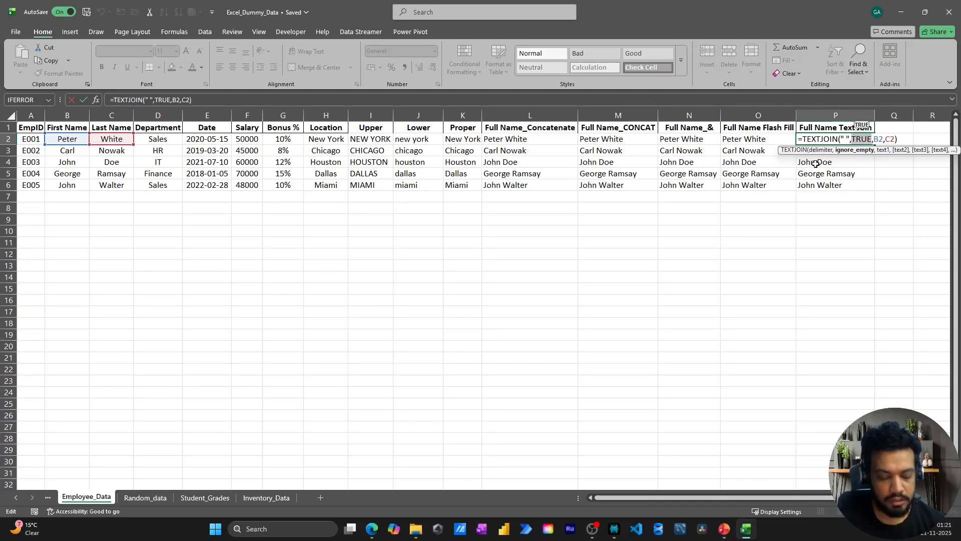
{"action": "type", "text": "FALSE"}
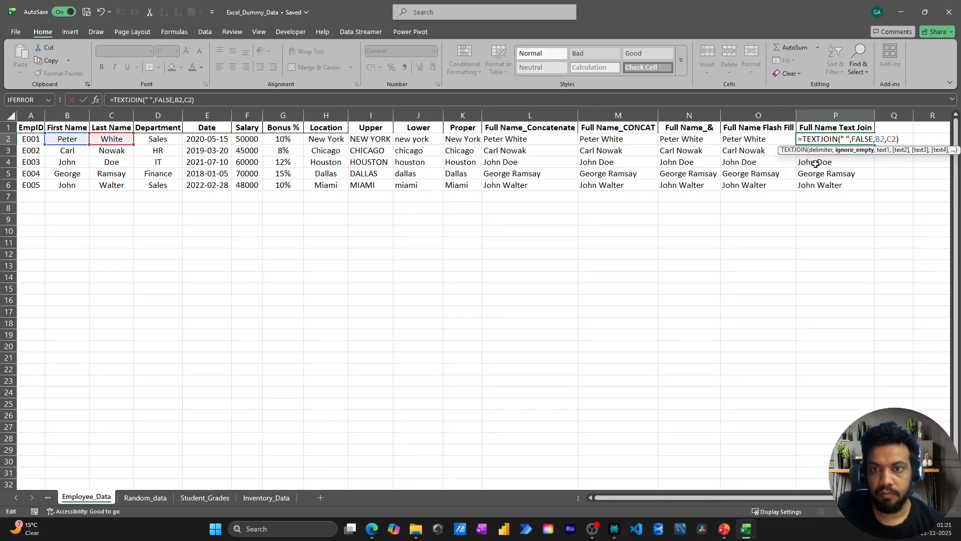
{"action": "key", "text": "ctrl+Return"}
Step: Fill the updated TEXTJOIN formula from P2 down through P7 and inspect cell P7
{"action": "key", "text": "shift+Down"}
{"action": "key", "text": "shift+Down"}
{"action": "key", "text": "shift+Down"}
{"action": "key", "text": "shift+Down"}
{"action": "key", "text": "shift+Down"}
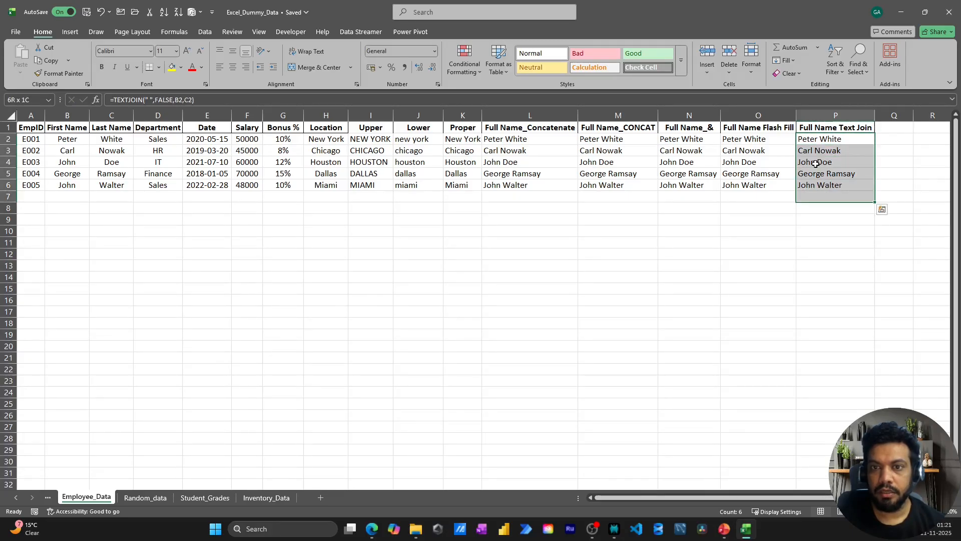
{"action": "key", "text": "Down"}
{"action": "key", "text": "Down"}
{"action": "key", "text": "Down"}
{"action": "key", "text": "Down"}
{"action": "key", "text": "Down"}
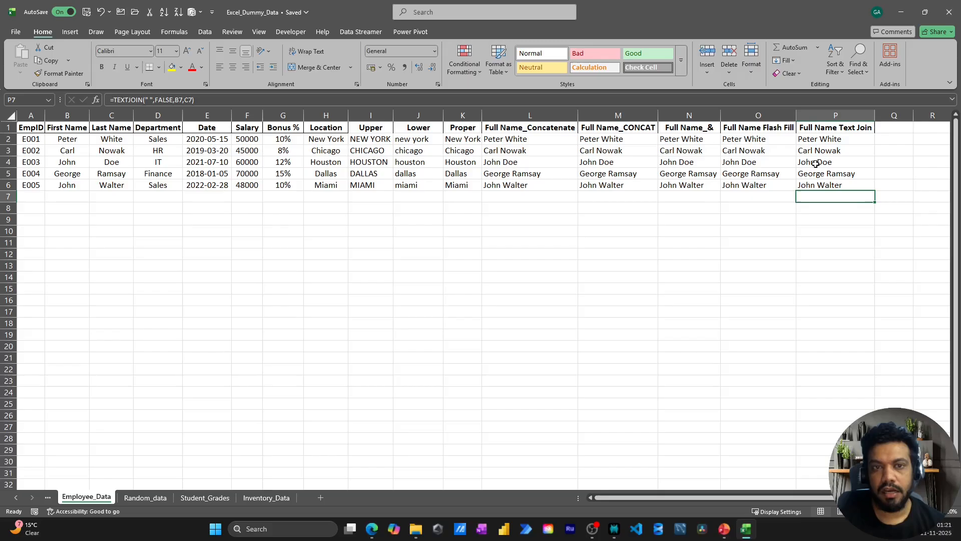
Step: Enter =FIND(" ",P7) in Q7 to test whether the empty row's TEXTJOIN result contains a space
{"action": "key", "text": "Right"}
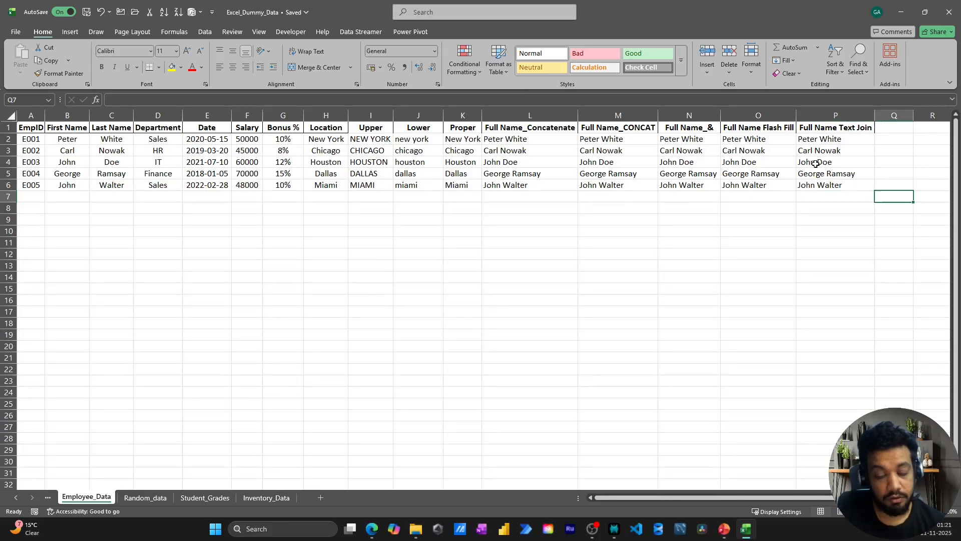
{"action": "type", "text": "="}
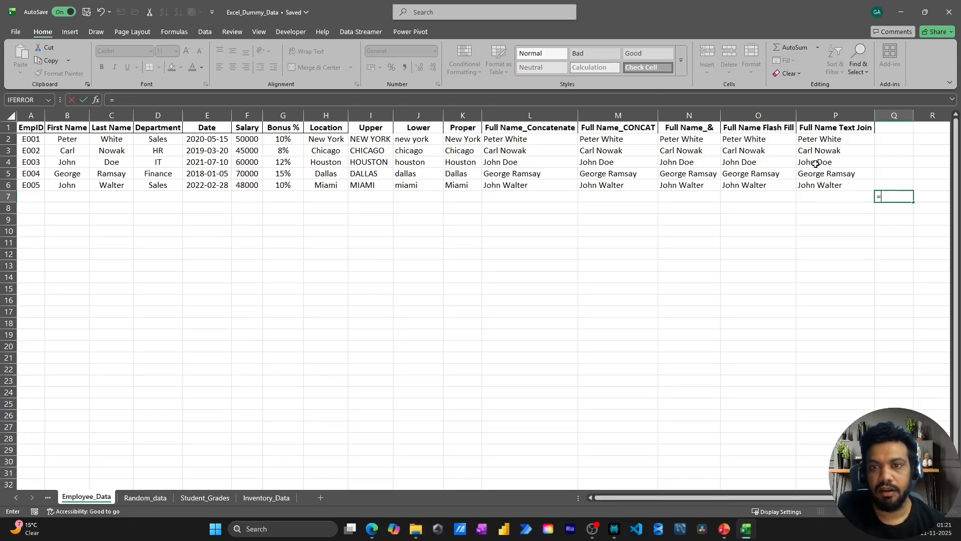
{"action": "type", "text": "find"}
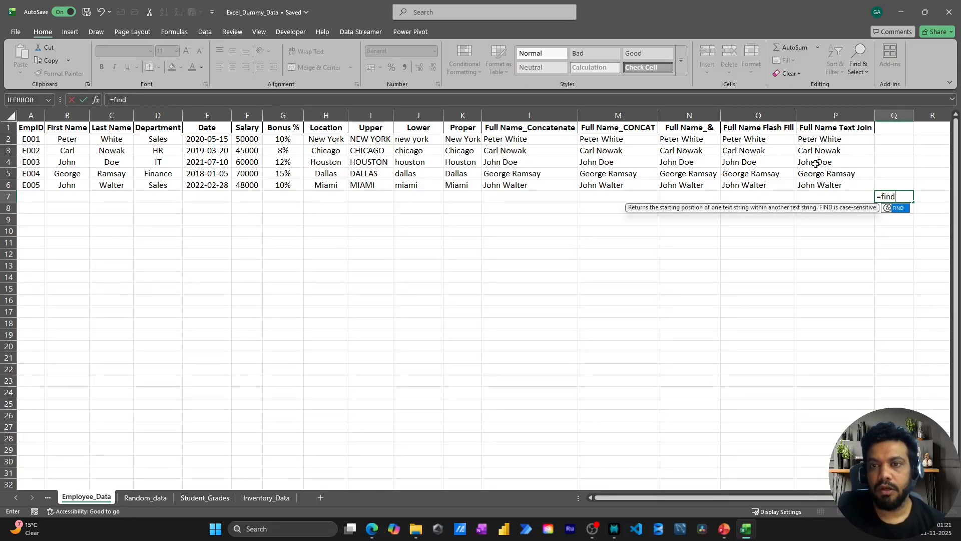
{"action": "key", "text": "Tab"}
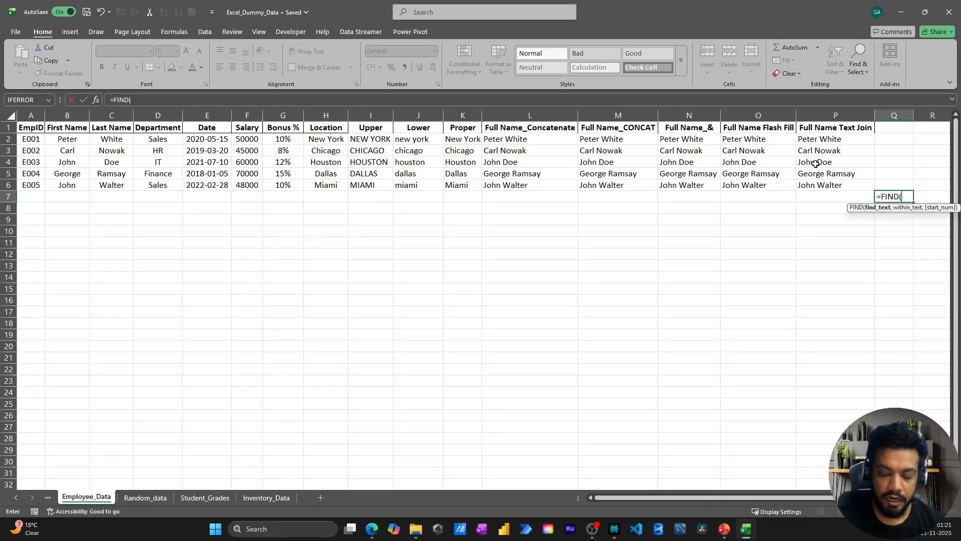
{"action": "type", "text": "\""}
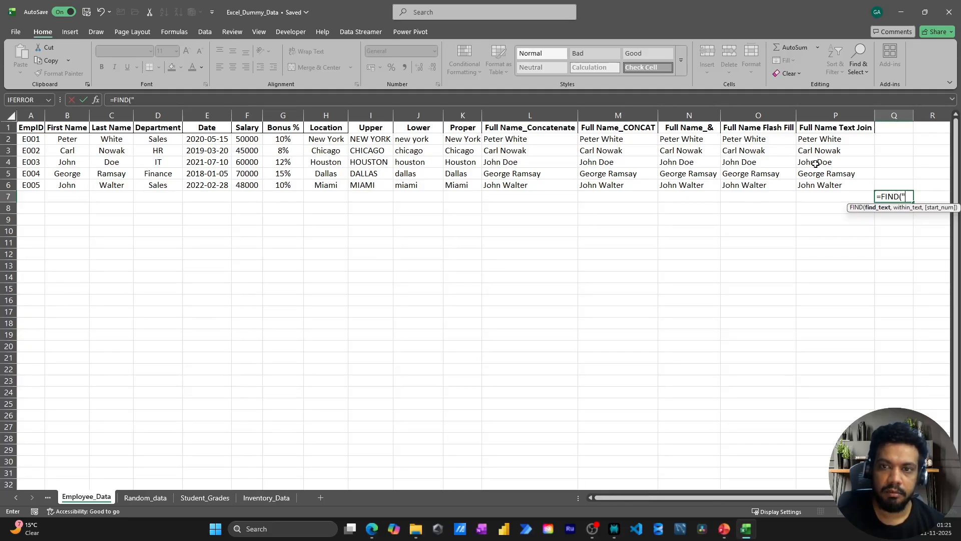
{"action": "type", "text": " \","}
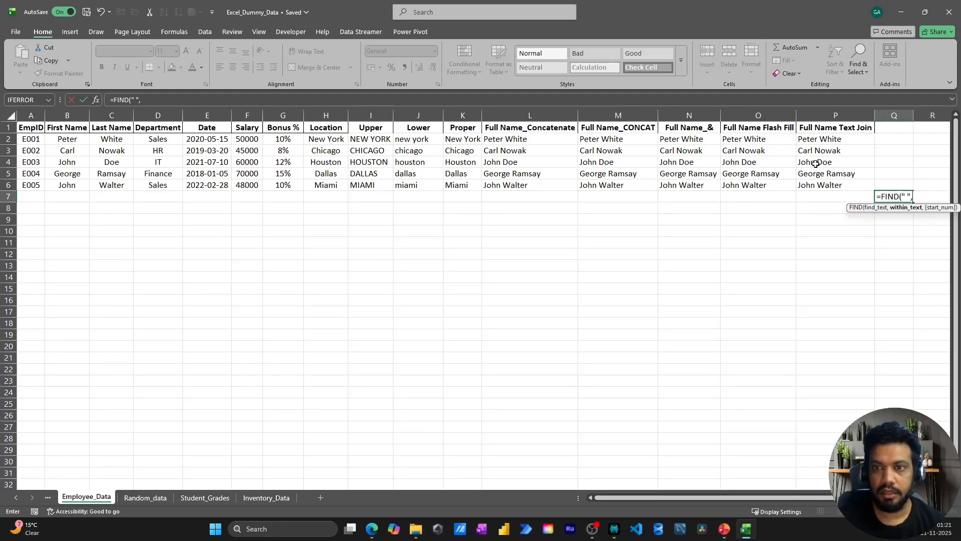
{"action": "key", "text": "Left"}
{"action": "type", "text": ")"}
{"action": "key", "text": "ctrl+Return"}
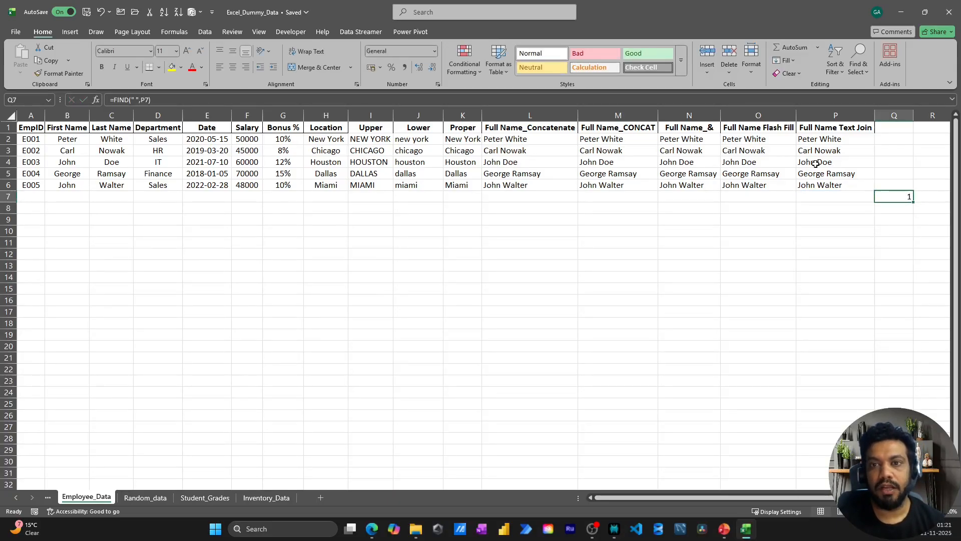
Step: Change the ignore-empty argument of the TEXTJOIN formula in P2 to TRUE
{"action": "key", "text": "Left"}
{"action": "key", "text": "Up"}
{"action": "key", "text": "Up"}
{"action": "key", "text": "Up"}
{"action": "key", "text": "Up"}
{"action": "key", "text": "Up"}
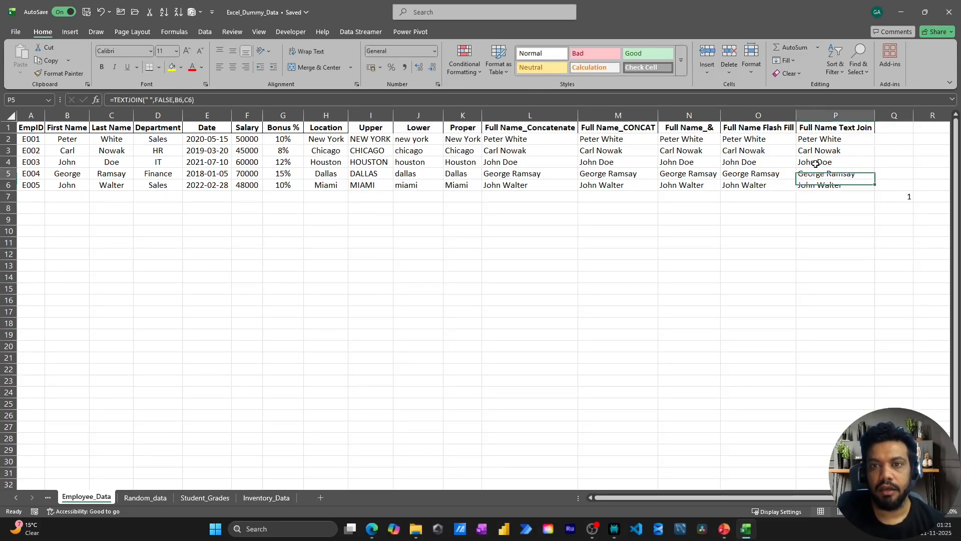
{"action": "key", "text": "F2"}
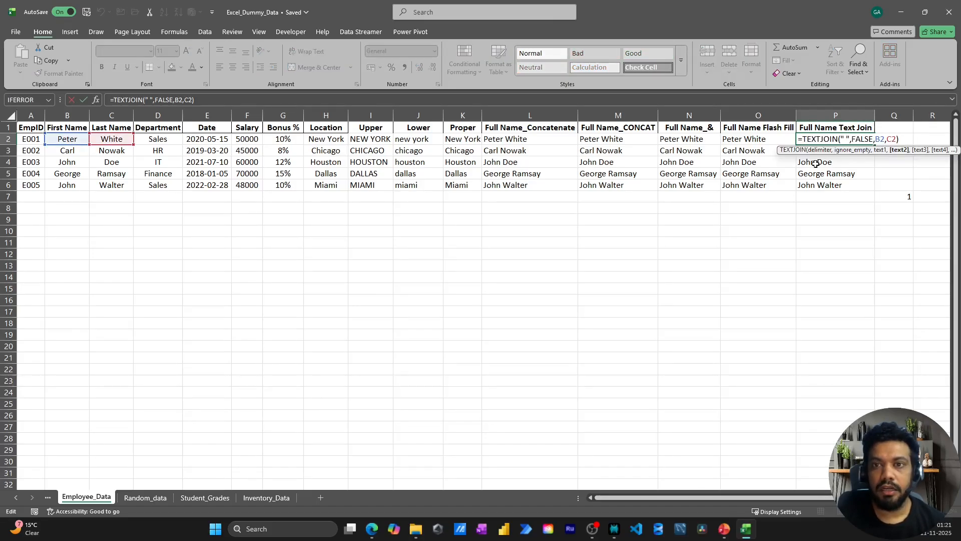
{"action": "key", "text": "Left"}
{"action": "key", "text": "Left"}
{"action": "key", "text": "Left"}
{"action": "key", "text": "Left"}
{"action": "key", "text": "Left"}
{"action": "key", "text": "Left"}
{"action": "key", "text": "Left"}
{"action": "key", "text": "BackSpace"}
{"action": "key", "text": "BackSpace"}
{"action": "key", "text": "BackSpace"}
{"action": "key", "text": "BackSpace"}
{"action": "key", "text": "BackSpace"}
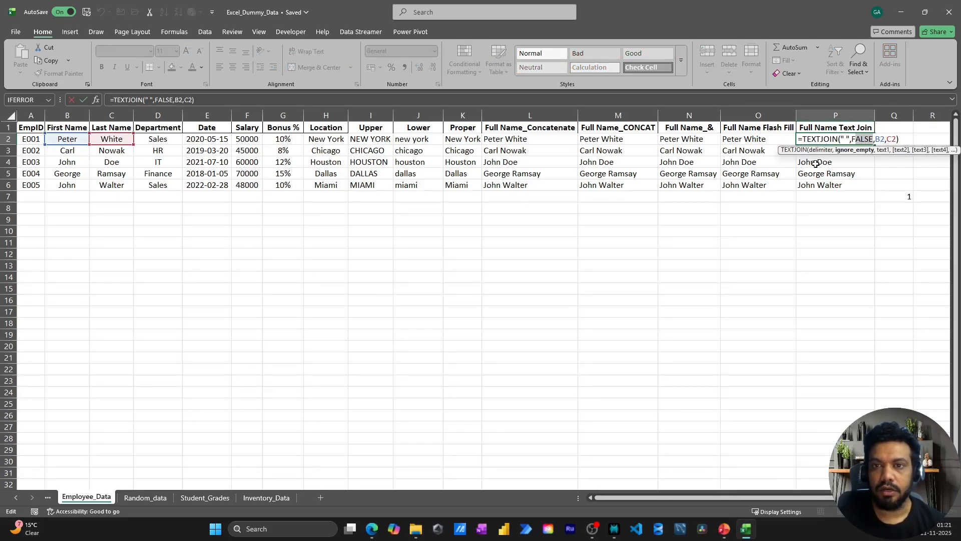
{"action": "type", "text": "tru"}
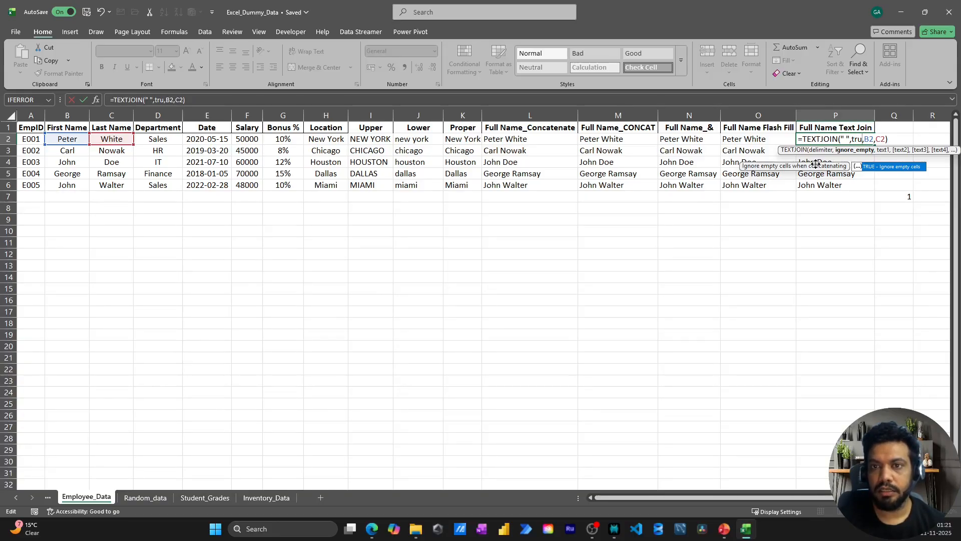
{"action": "key", "text": "Tab"}
{"action": "key", "text": "Return"}
Step: Fill the TEXTJOIN formula with TRUE from P2 down through P7 and inspect the empty row's cell P7
{"action": "key", "text": "Up"}
{"action": "key", "text": "ctrl+shift+Down"}
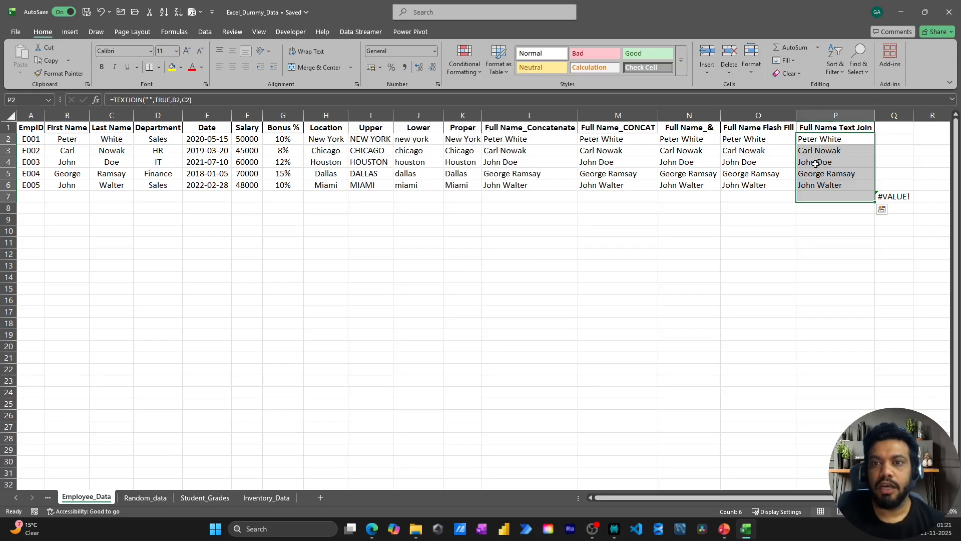
{"action": "key", "text": "Right"}
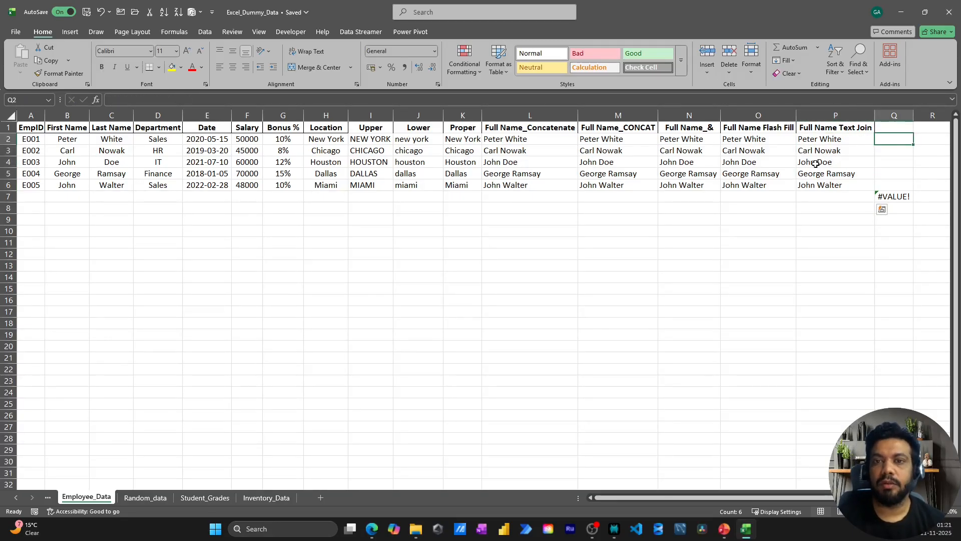
{"action": "key", "text": "Down"}
{"action": "key", "text": "Down"}
{"action": "key", "text": "Down"}
{"action": "key", "text": "Down"}
{"action": "key", "text": "Down"}
{"action": "key", "text": "Left"}
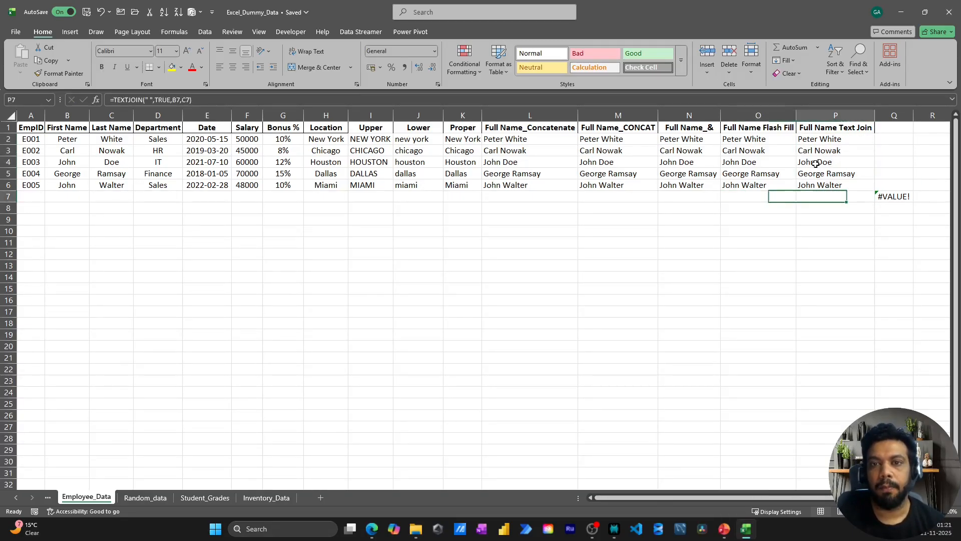
Step: Review the arguments of the TEXTJOIN formula in P2 without changing them
{"action": "key", "text": "Up"}
{"action": "key", "text": "Up"}
{"action": "key", "text": "Up"}
{"action": "key", "text": "Up"}
{"action": "key", "text": "Up"}
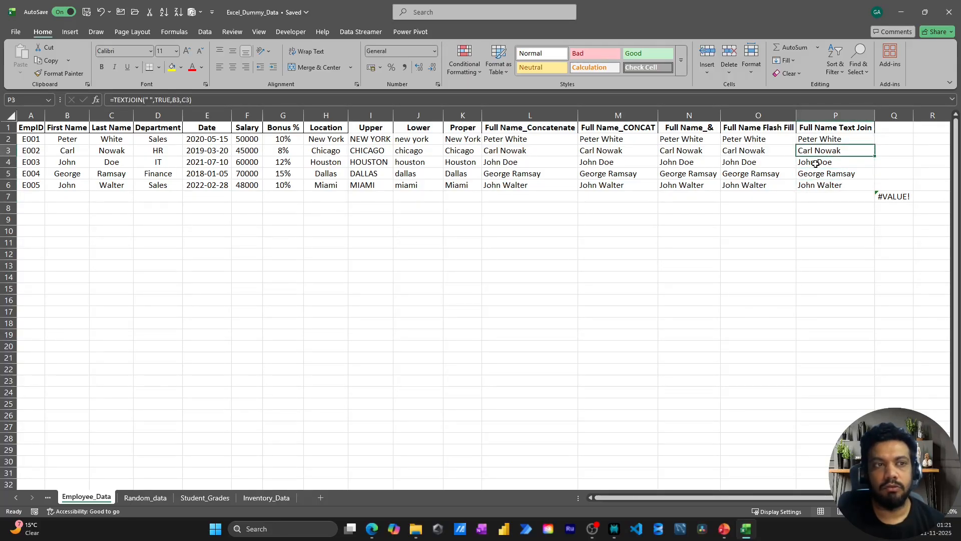
{"action": "key", "text": "F2"}
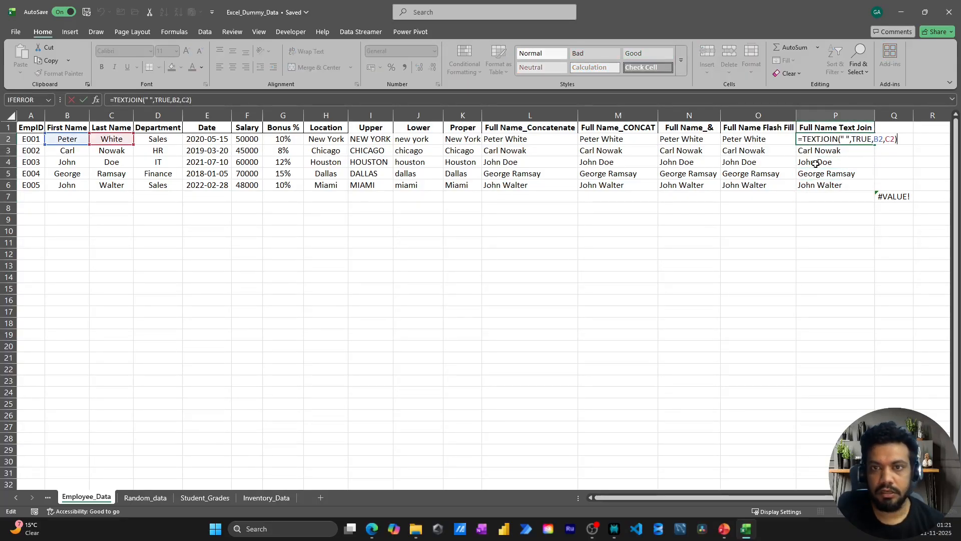
{"action": "key", "text": "Left"}
{"action": "key", "text": "Left"}
{"action": "key", "text": "Left"}
{"action": "key", "text": "Left"}
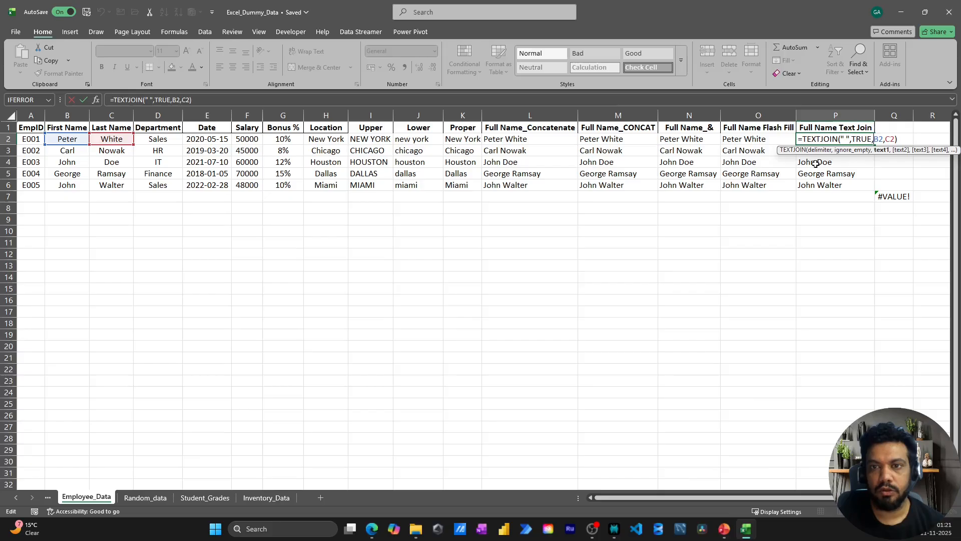
{"action": "key", "text": "Left"}
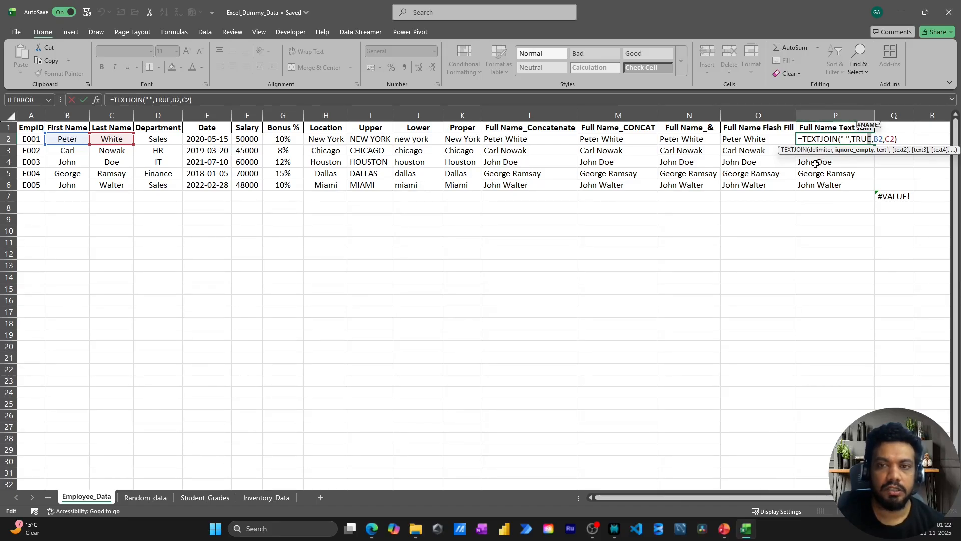
{"action": "key", "text": "Escape"}
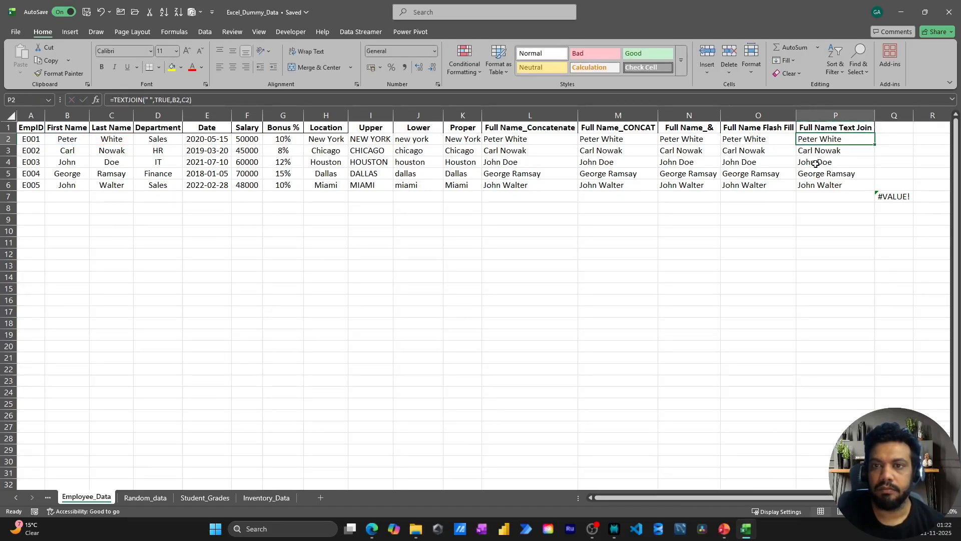
Step: Clear the test FIND formula from Q7
{"action": "key", "text": "Down"}
{"action": "key", "text": "Down"}
{"action": "key", "text": "Up"}
{"action": "key", "text": "Up"}
{"action": "key", "text": "Down"}
{"action": "key", "text": "Down"}
{"action": "key", "text": "Down"}
{"action": "key", "text": "Down"}
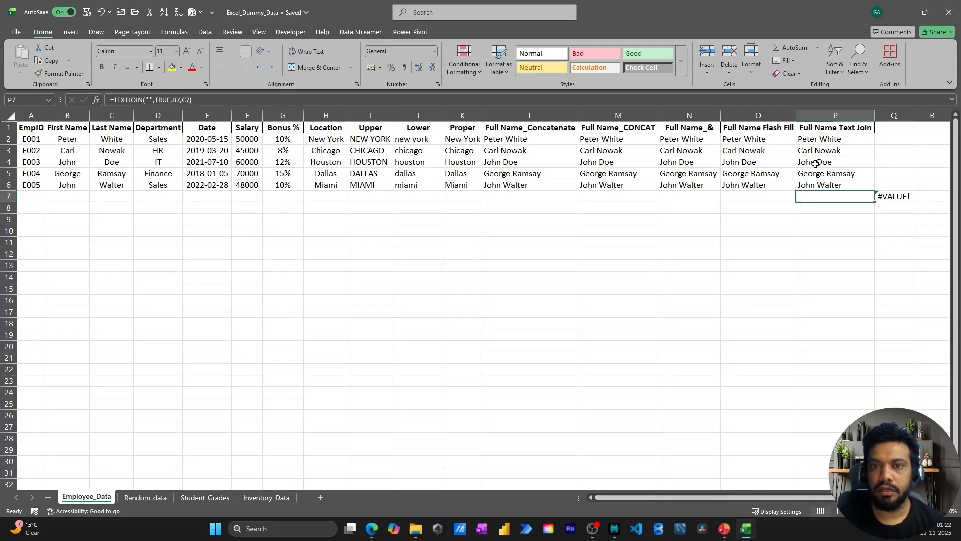
{"action": "key", "text": "Down"}
{"action": "key", "text": "Right"}
{"action": "key", "text": "Delete"}
Step: Step across L2:P2 to compare the formulas and the Flash Fill value in the full-name columns
{"action": "key", "text": "Left"}
{"action": "key", "text": "Up"}
{"action": "key", "text": "Up"}
{"action": "key", "text": "Up"}
{"action": "key", "text": "Up"}
{"action": "key", "text": "Up"}
{"action": "key", "text": "Up"}
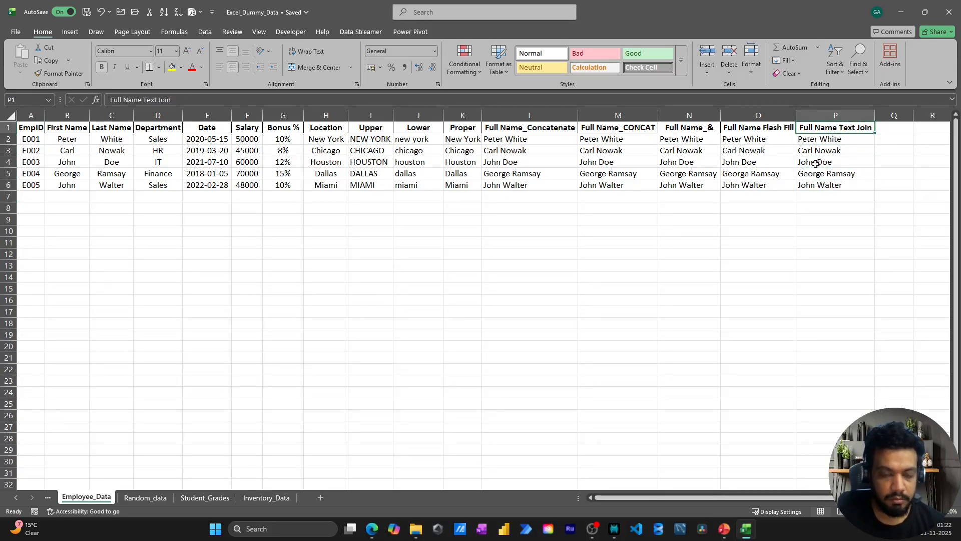
{"action": "key", "text": "Down"}
{"action": "key", "text": "Left"}
{"action": "key", "text": "Left"}
{"action": "key", "text": "Left"}
{"action": "key", "text": "Left"}
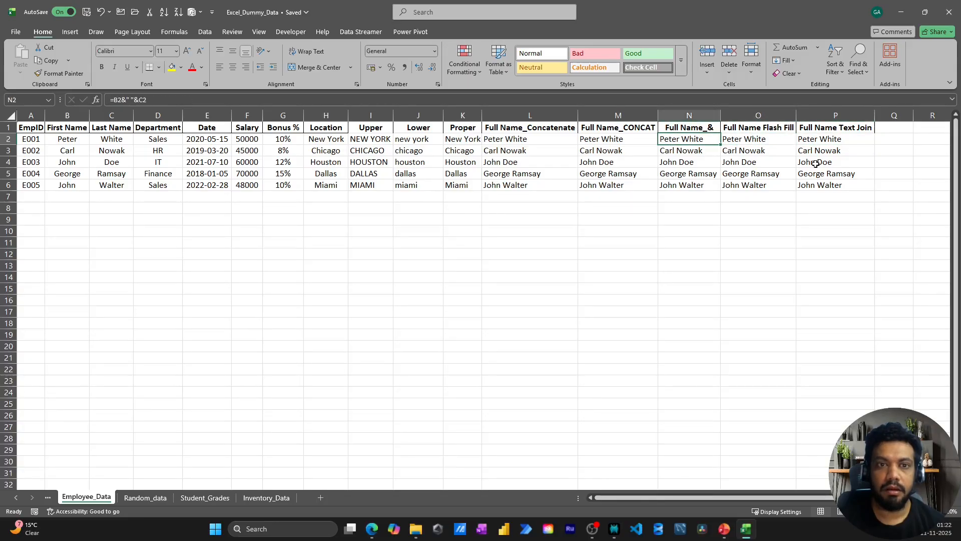
{"action": "key", "text": "Right"}
{"action": "key", "text": "Right"}
{"action": "key", "text": "Right"}
{"action": "key", "text": "Right"}
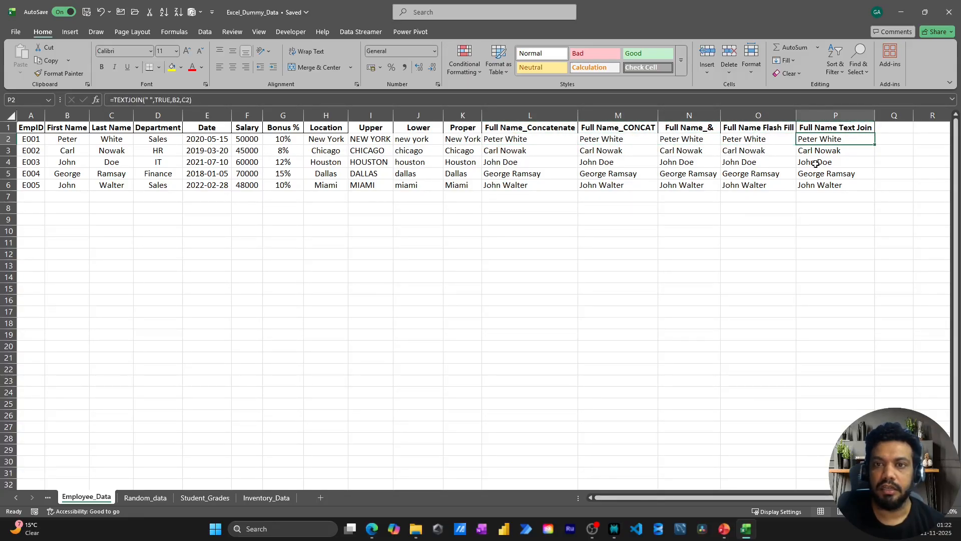
{"action": "key", "text": "Left"}
{"action": "key", "text": "Left"}
{"action": "key", "text": "Left"}
{"action": "key", "text": "Left"}
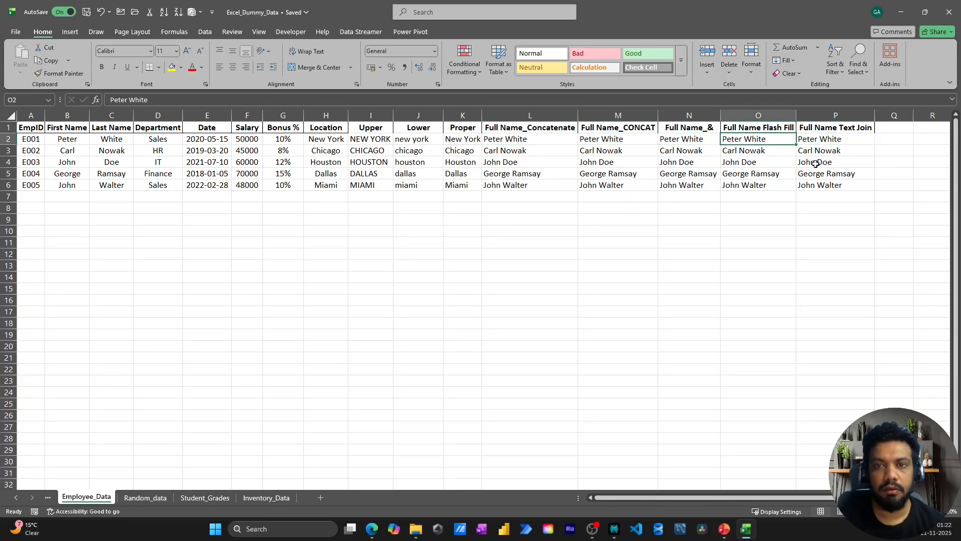
{"action": "key", "text": "Up"}
{"action": "key", "text": "Right"}
{"action": "key", "text": "Right"}
{"action": "key", "text": "Right"}
{"action": "key", "text": "Right"}
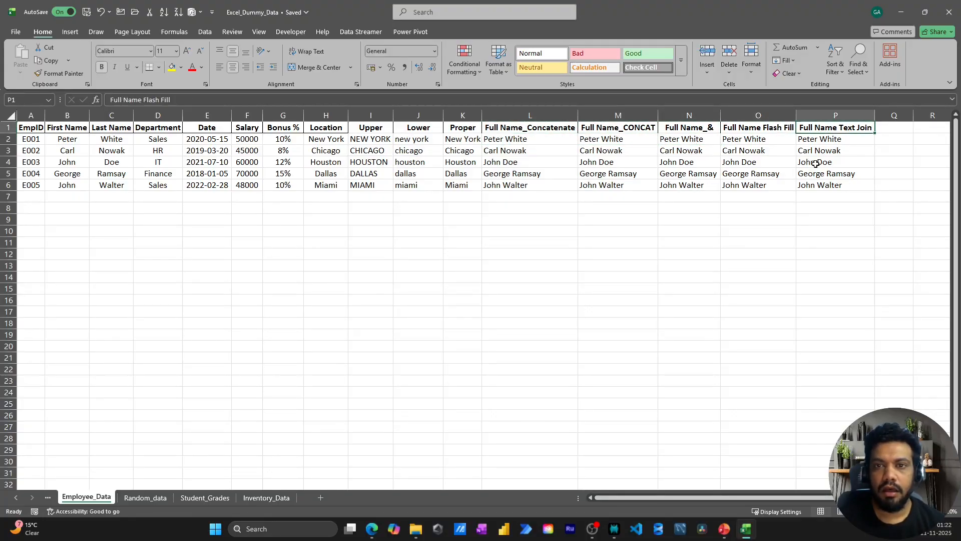
Step: Add the header Len in Q1, beside the Full Name Text Join column
{"action": "key", "text": "Down"}
{"action": "key", "text": "Up"}
{"action": "key", "text": "Right"}
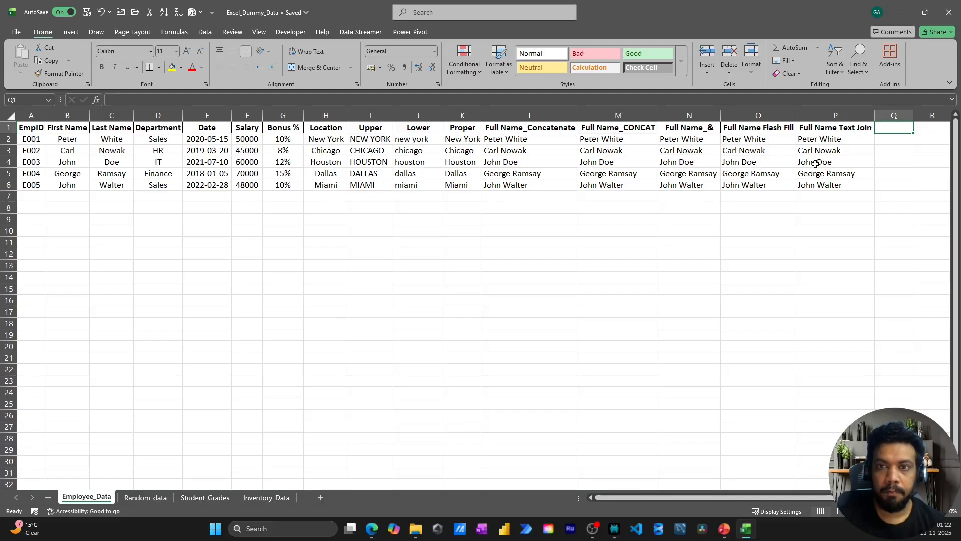
{"action": "type", "text": "Len"}
{"action": "key", "text": "Return"}
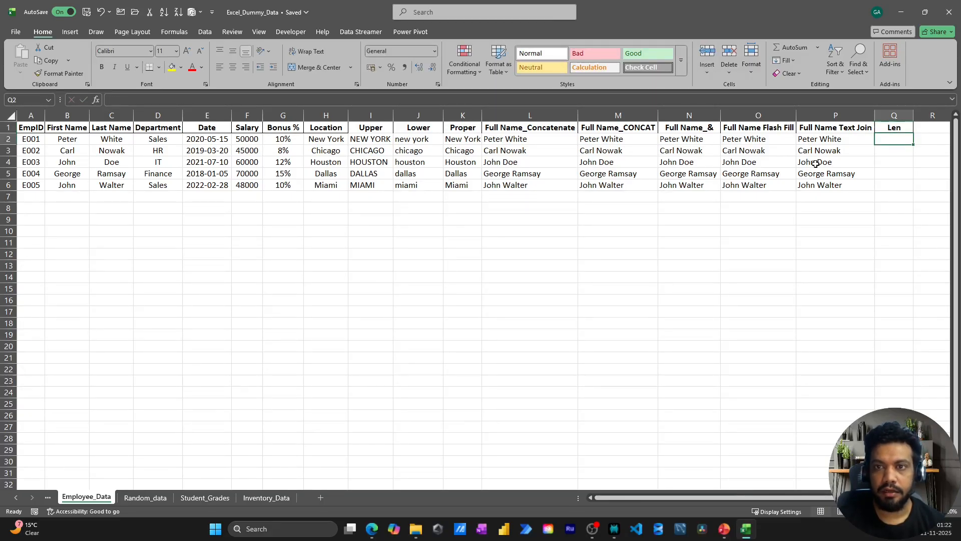
Step: Enter =LEN(P2) in Q2 to count the characters of the joined name
{"action": "type", "text": "=len"}
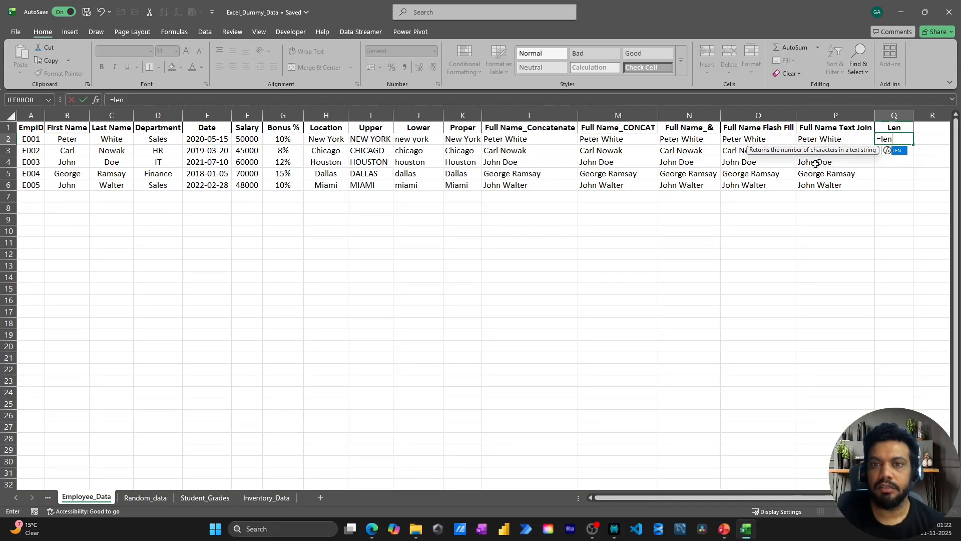
{"action": "key", "text": "Tab"}
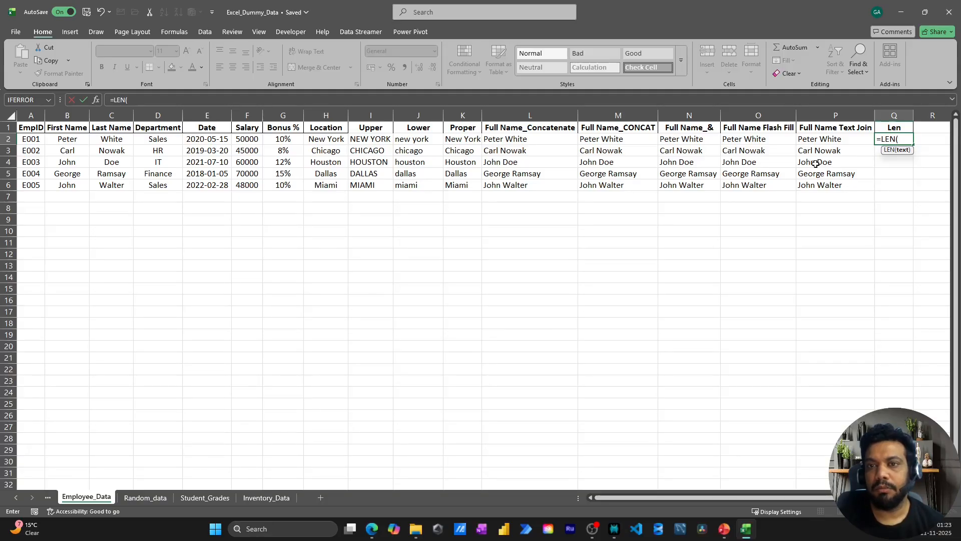
{"action": "key", "text": "Left"}
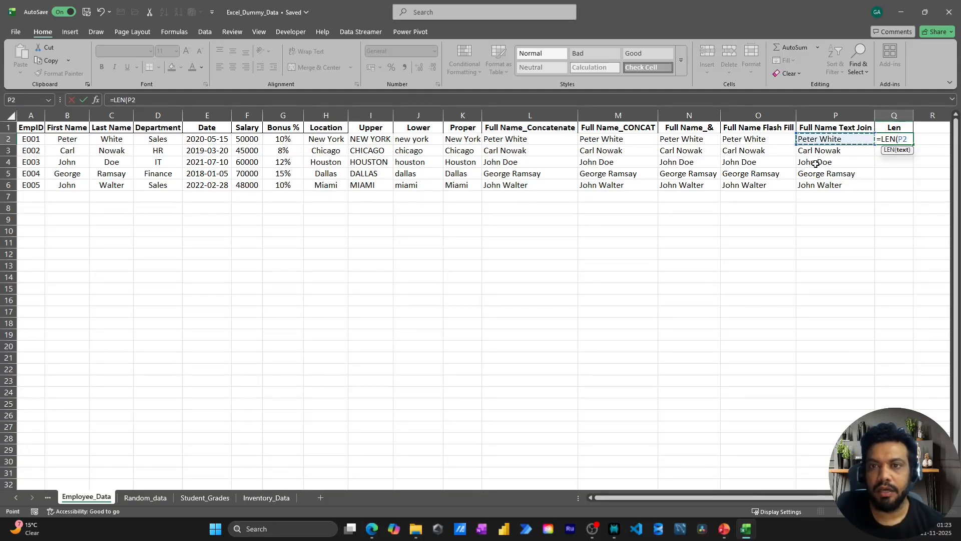
{"action": "type", "text": ")"}
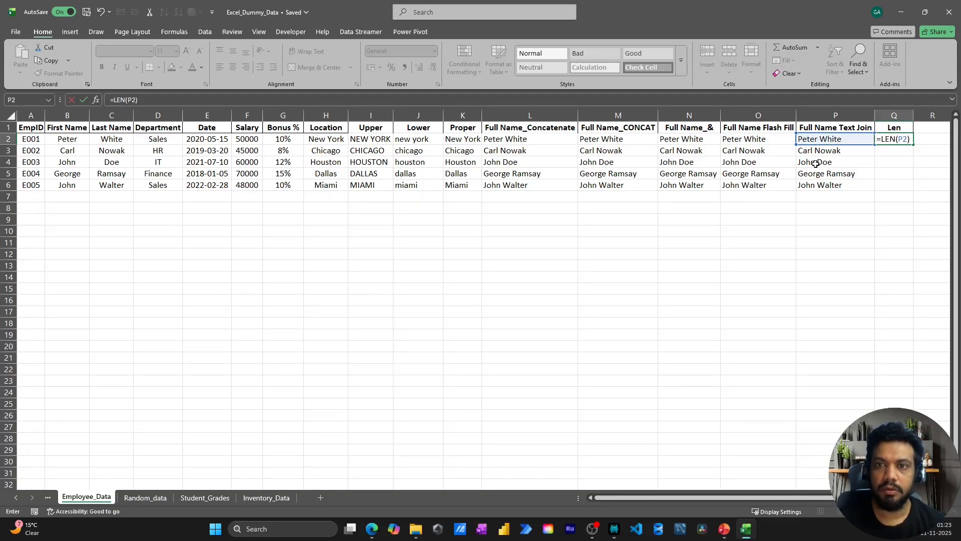
{"action": "key", "text": "Return"}
Step: Fill the LEN formula from Q2 down through Q6 and step through the filled cells
{"action": "key", "text": "Up"}
{"action": "key", "text": "Left"}
{"action": "key", "text": "ctrl+Down"}
{"action": "key", "text": "Right"}
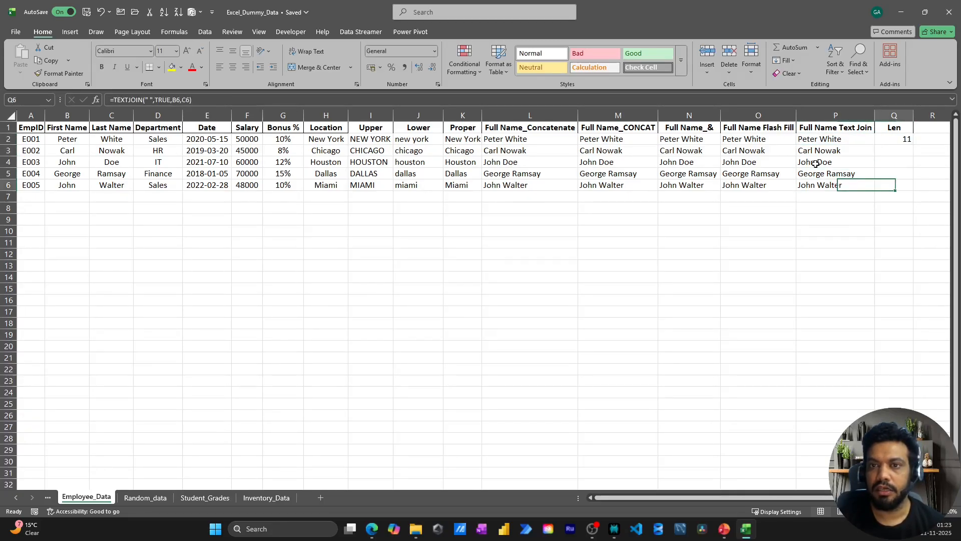
{"action": "key", "text": "shift+Up"}
{"action": "key", "text": "shift+Up"}
{"action": "key", "text": "shift+Up"}
{"action": "key", "text": "shift+Up"}
{"action": "key", "text": "ctrl+d"}
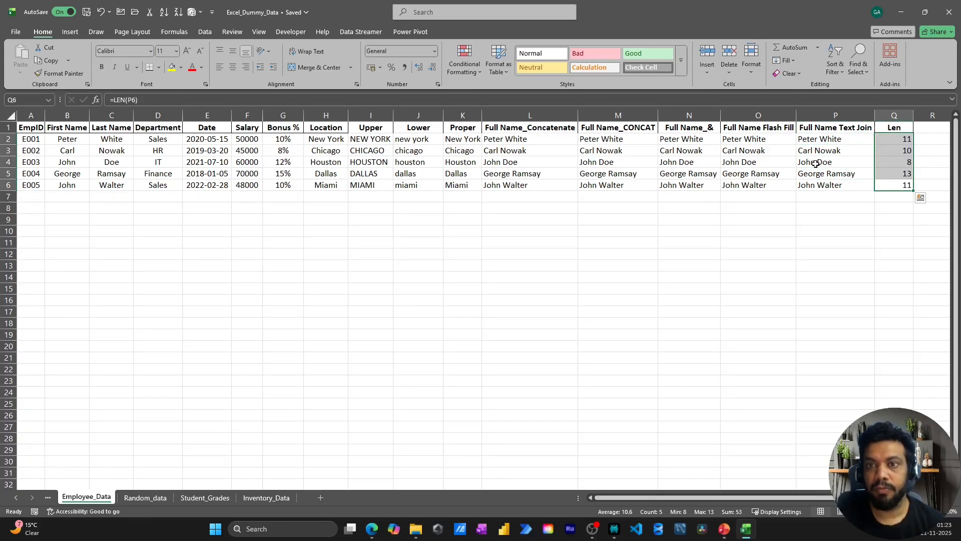
{"action": "key", "text": "Down"}
{"action": "key", "text": "Down"}
{"action": "key", "text": "Down"}
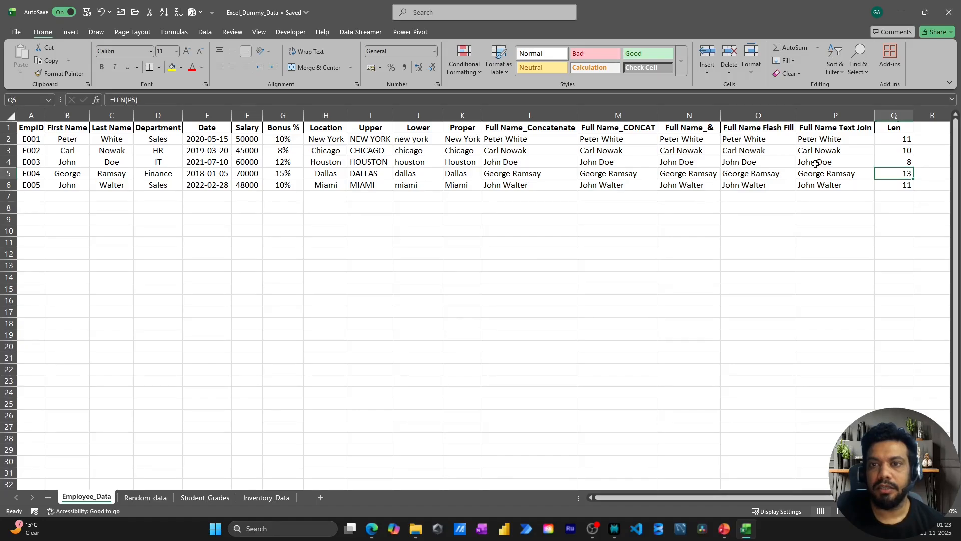
{"action": "key", "text": "Down"}
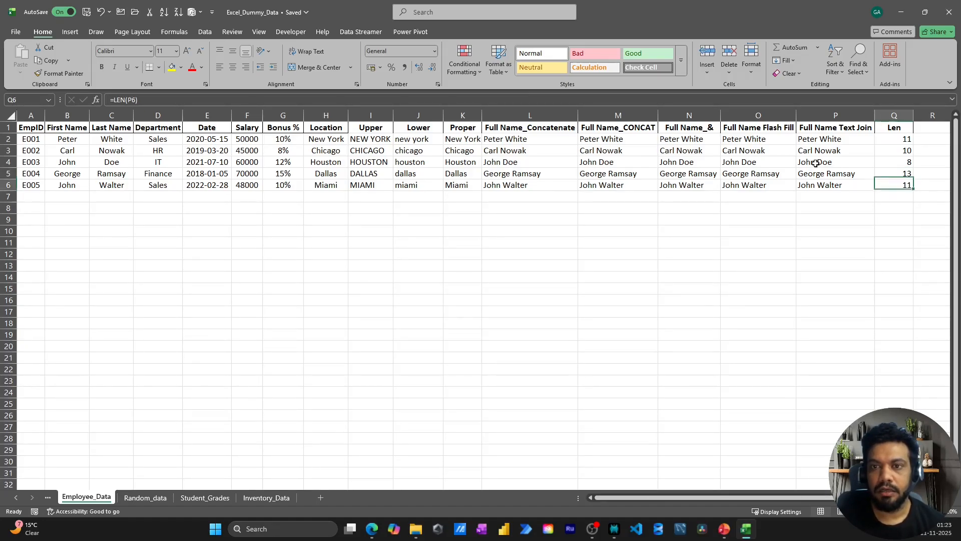
Step: Extend the LEN formula into Q7 and enter Jo J in P7 as a test name
{"action": "key", "text": "Down"}
{"action": "key", "text": "ctrl+d"}
{"action": "key", "text": "Left"}
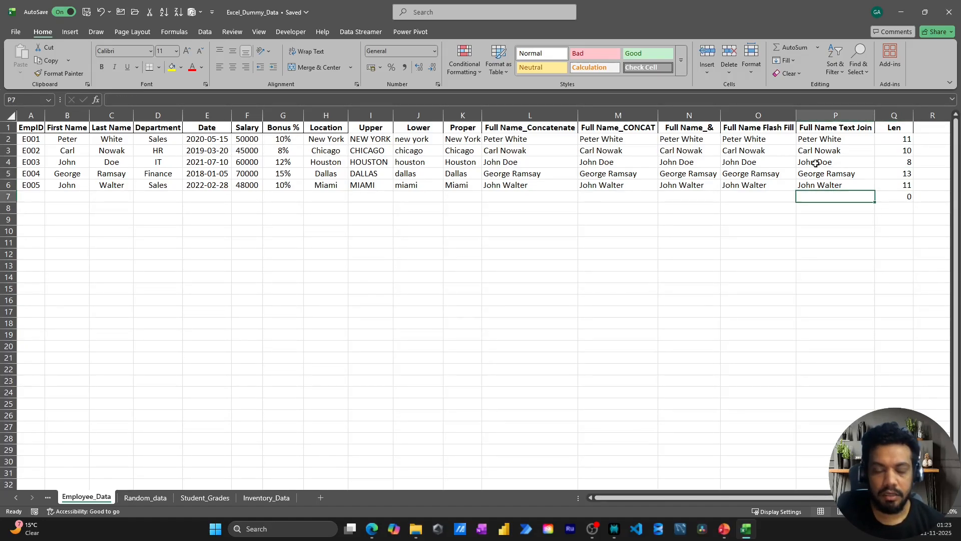
{"action": "type", "text": "Jo"}
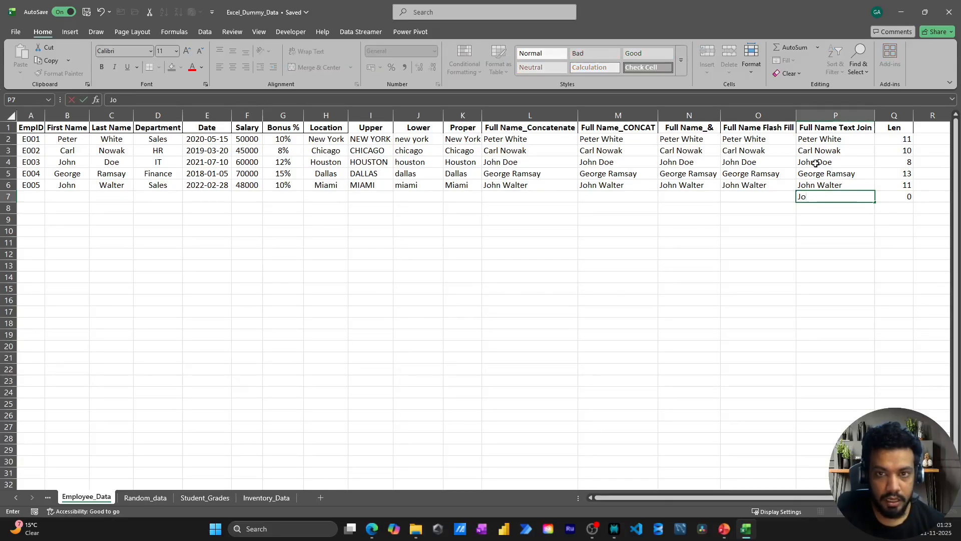
{"action": "type", "text": " J"}
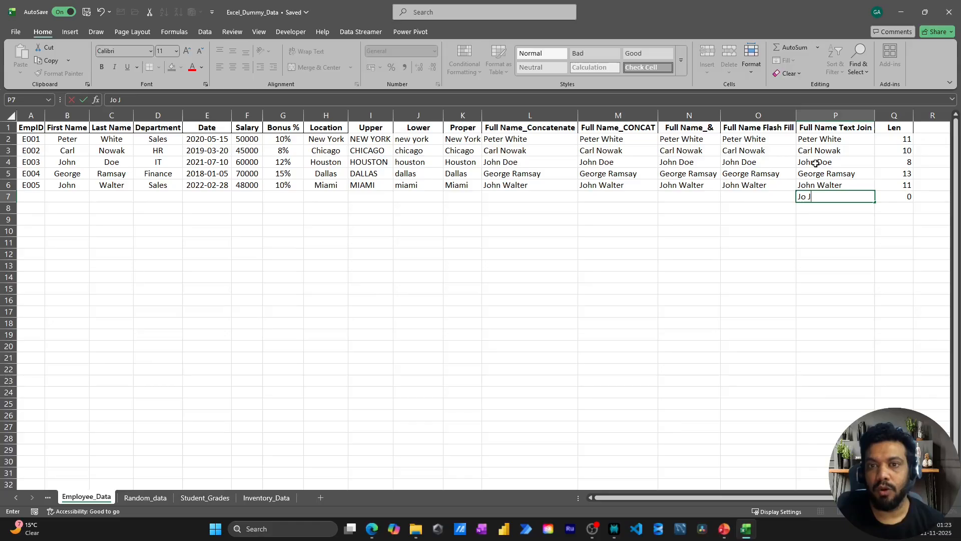
{"action": "key", "text": "Return"}
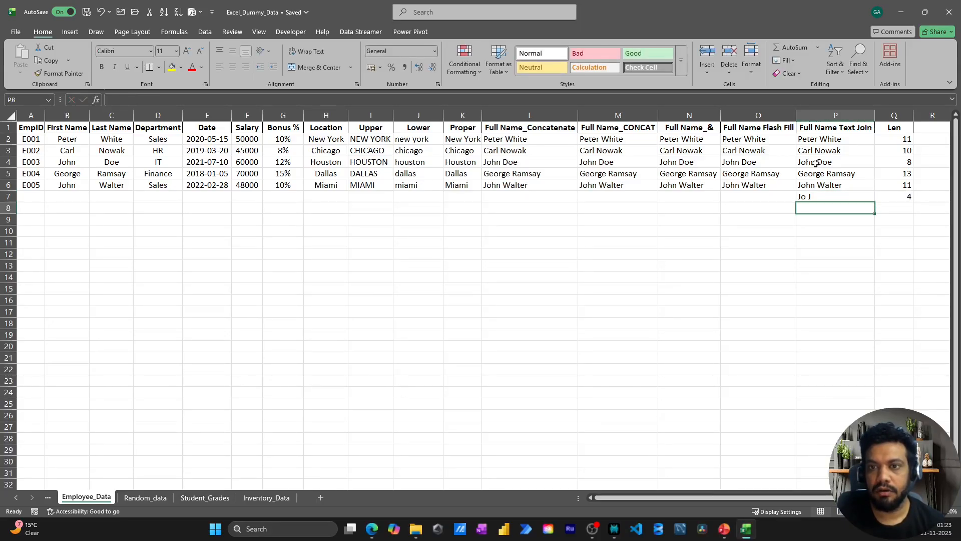
Step: Remove the space from the test name in P7 so it reads JoJ, and check its LEN formula in Q7
{"action": "key", "text": "Up"}
{"action": "key", "text": "F2"}
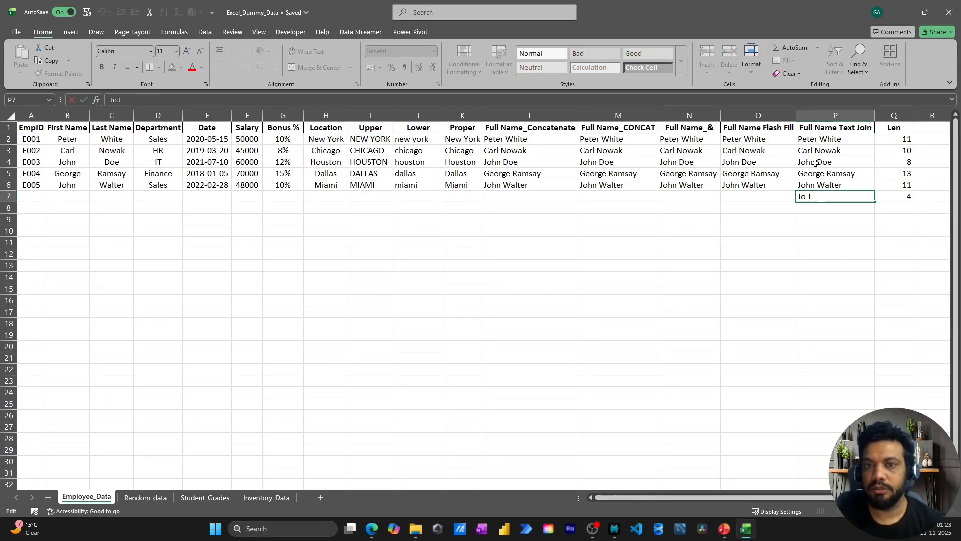
{"action": "key", "text": "Left"}
{"action": "key", "text": "BackSpace"}
{"action": "key", "text": "Return"}
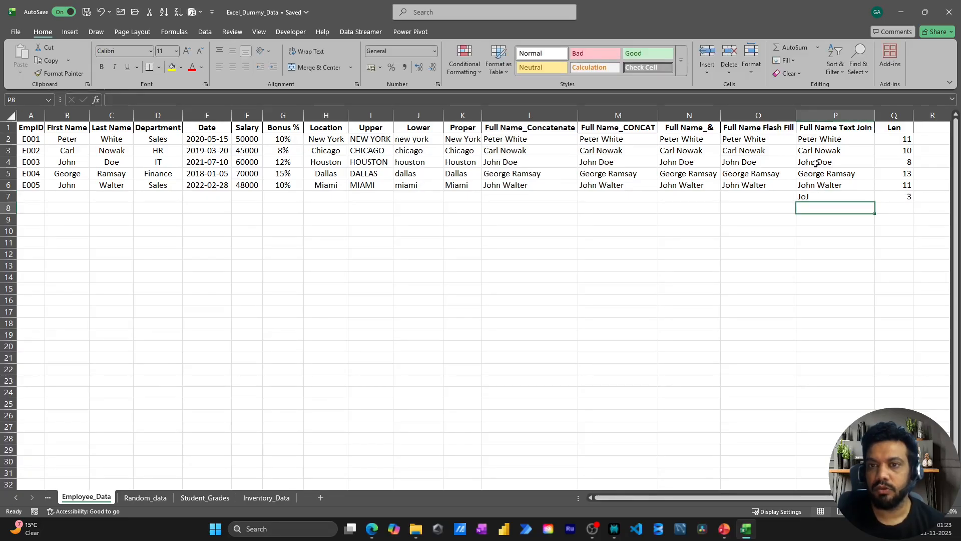
{"action": "key", "text": "Up"}
{"action": "key", "text": "Right"}
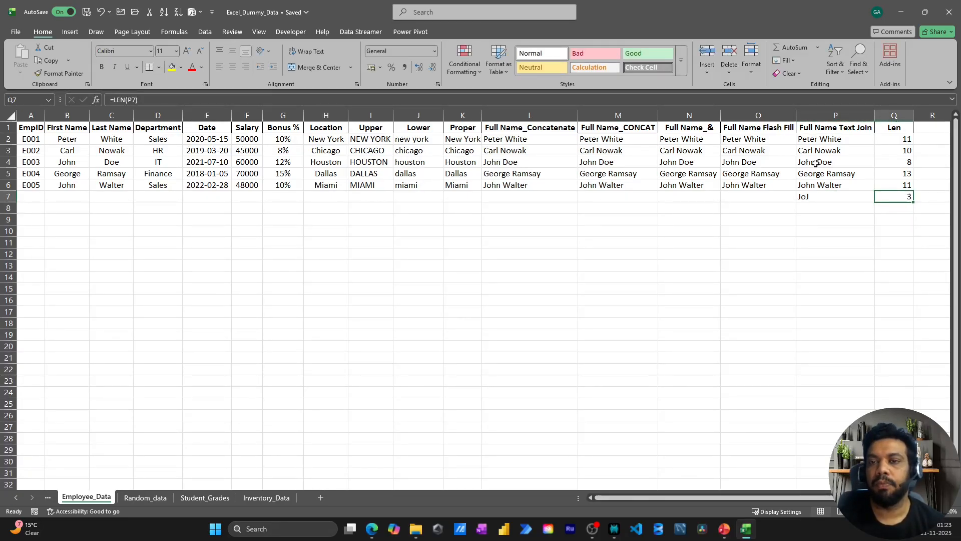
Step: Clear the test name and its LEN formula from P7:Q7
{"action": "key", "text": "Left"}
{"action": "key", "text": "shift+Right"}
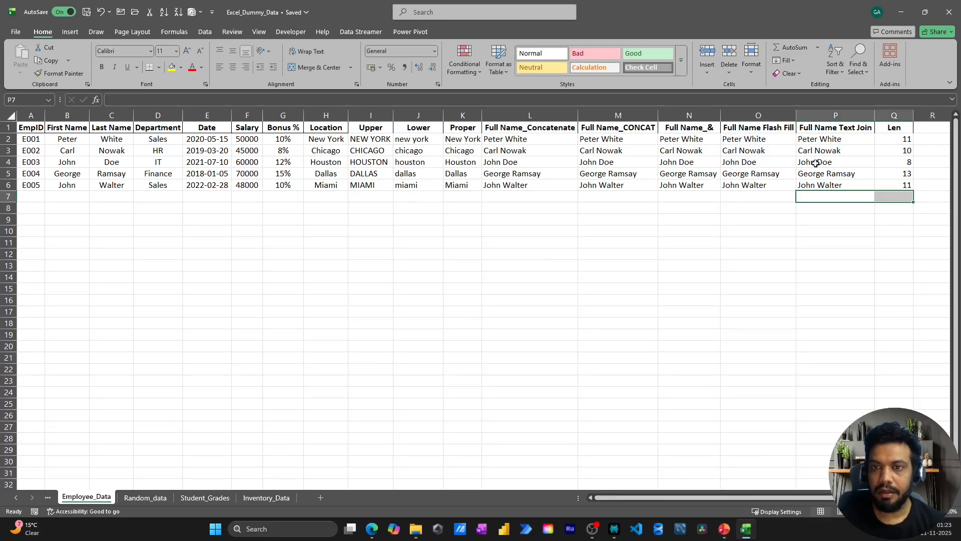
{"action": "key", "text": "Delete"}
Step: Compare the joined name in P2 with its LEN formula in Q2
{"action": "key", "text": "Up"}
{"action": "key", "text": "Up"}
{"action": "key", "text": "Up"}
{"action": "key", "text": "Up"}
{"action": "key", "text": "Up"}
{"action": "key", "text": "Right"}
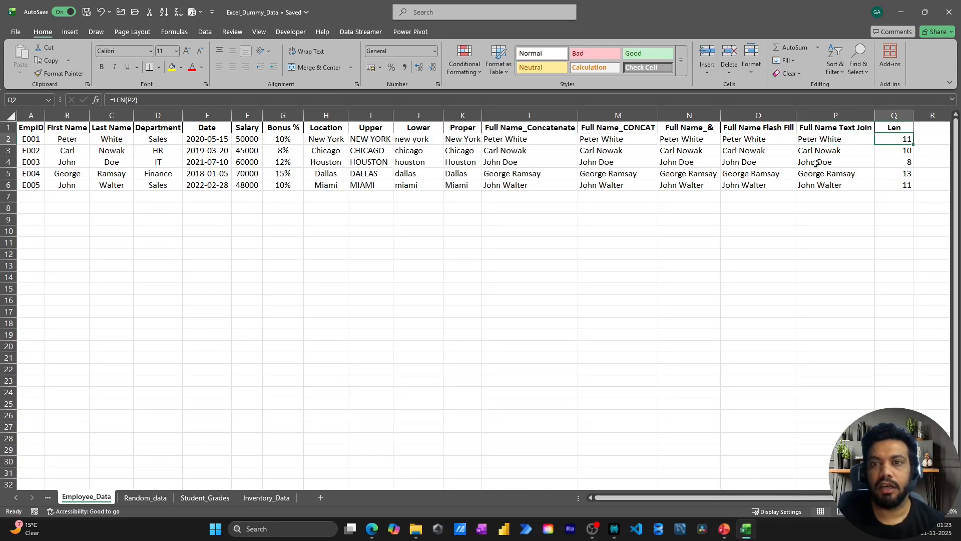
{"action": "key", "text": "Left"}
{"action": "key", "text": "Right"}
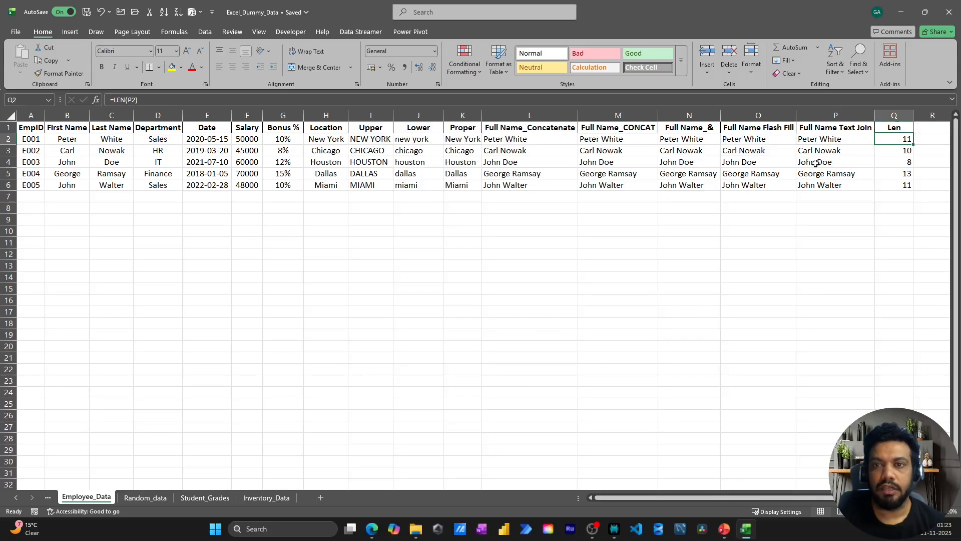
{"action": "key", "text": "Left"}
{"action": "key", "text": "Right"}
{"action": "key", "text": "Right"}
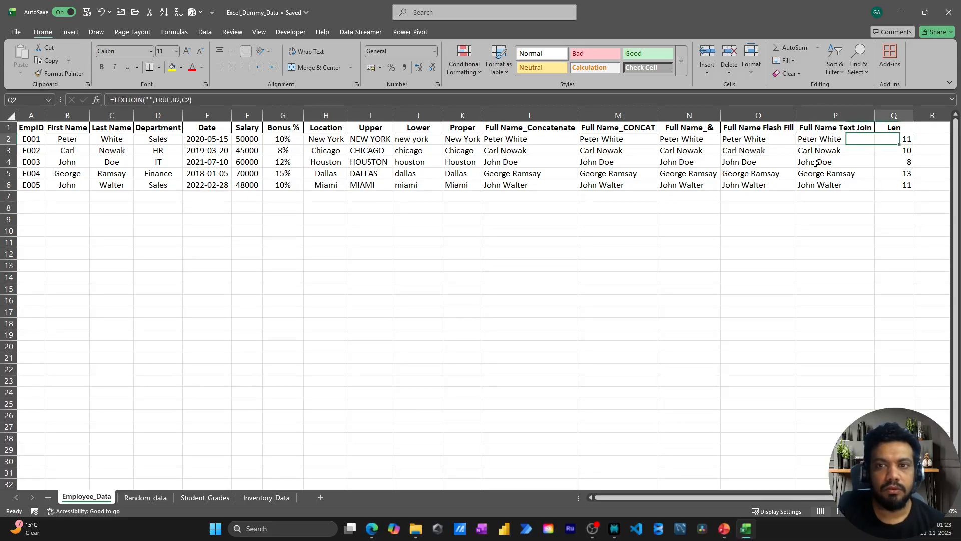
Step: Hide columns I through N, from Upper to Full Name_&
{"action": "key", "text": "Left"}
{"action": "key", "text": "Left"}
{"action": "key", "text": "Left"}
{"action": "key", "text": "Left"}
{"action": "key", "text": "Left"}
{"action": "key", "text": "Left"}
{"action": "key", "text": "Left"}
{"action": "key", "text": "Left"}
{"action": "key", "text": "Left"}
{"action": "key", "text": "Left"}
{"action": "key", "text": "Left"}
{"action": "key", "text": "Left"}
{"action": "key", "text": "Left"}
{"action": "key", "text": "Left"}
{"action": "key", "text": "Left"}
{"action": "key", "text": "Left"}
{"action": "key", "text": "Left"}
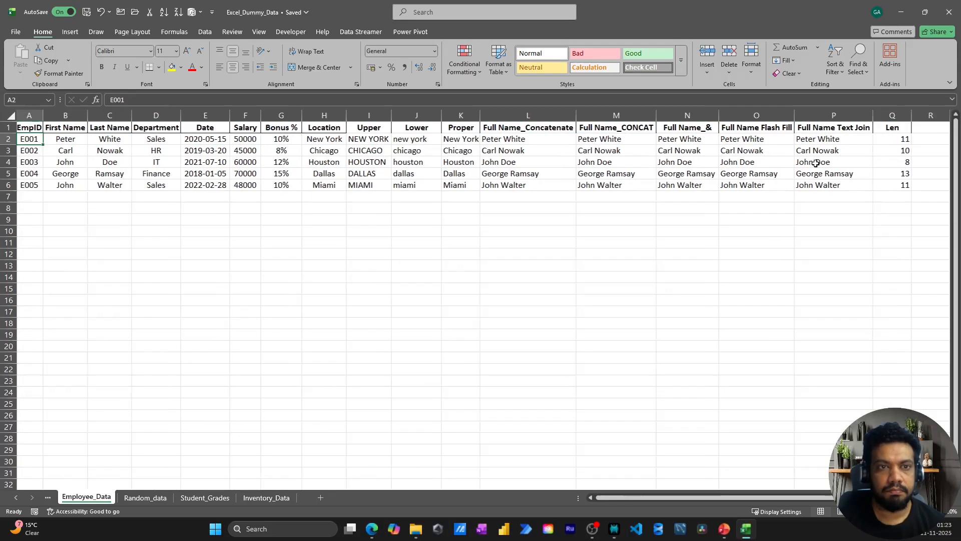
{"action": "key", "text": "Right"}
{"action": "key", "text": "Right"}
{"action": "key", "text": "Right"}
{"action": "key", "text": "Right"}
{"action": "key", "text": "Right"}
{"action": "key", "text": "Right"}
{"action": "key", "text": "Right"}
{"action": "key", "text": "Up"}
{"action": "key", "text": "Right"}
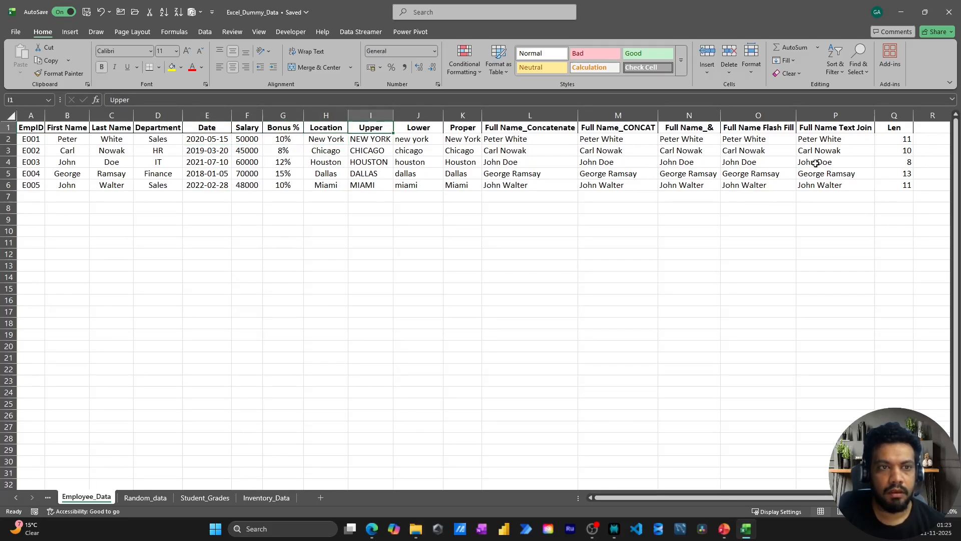
{"action": "key", "text": "ctrl+space"}
{"action": "key", "text": "shift+Right"}
{"action": "key", "text": "shift+Right"}
{"action": "key", "text": "shift+Right"}
{"action": "key", "text": "shift+Right"}
{"action": "key", "text": "shift+Right"}
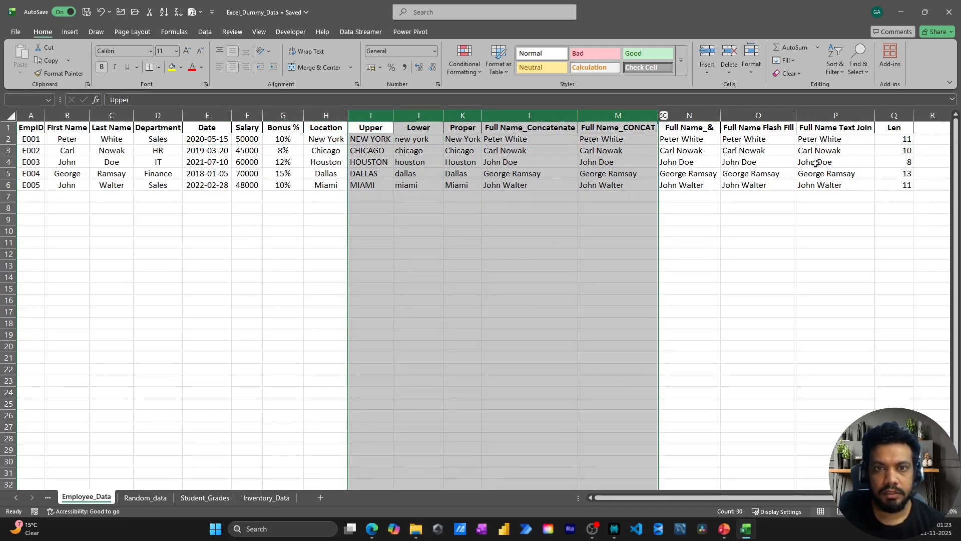
{"action": "key", "text": "ctrl+0"}
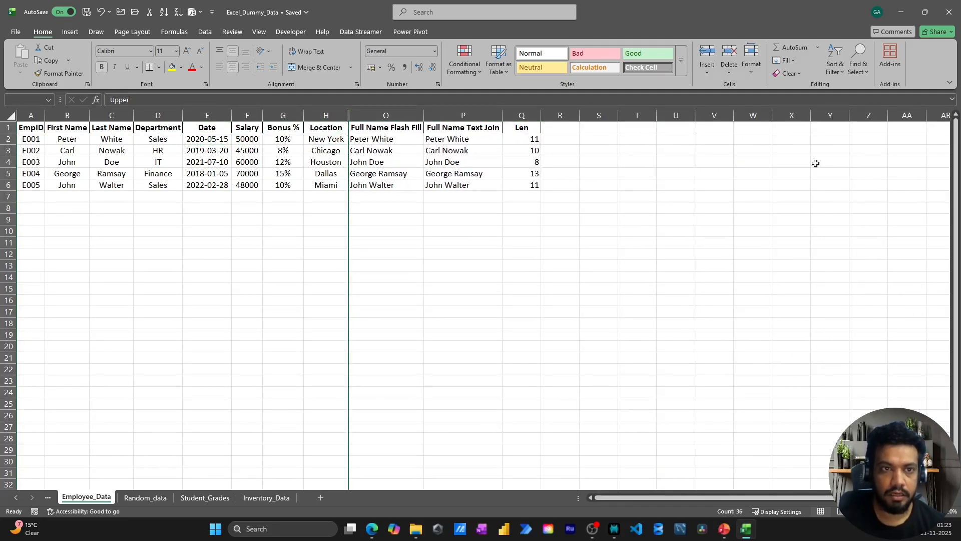
Step: Hide columns O and P, Full Name Flash Fill and Full Name Text Join
{"action": "key", "text": "Right"}
{"action": "key", "text": "ctrl+space"}
{"action": "key", "text": "shift+Right"}
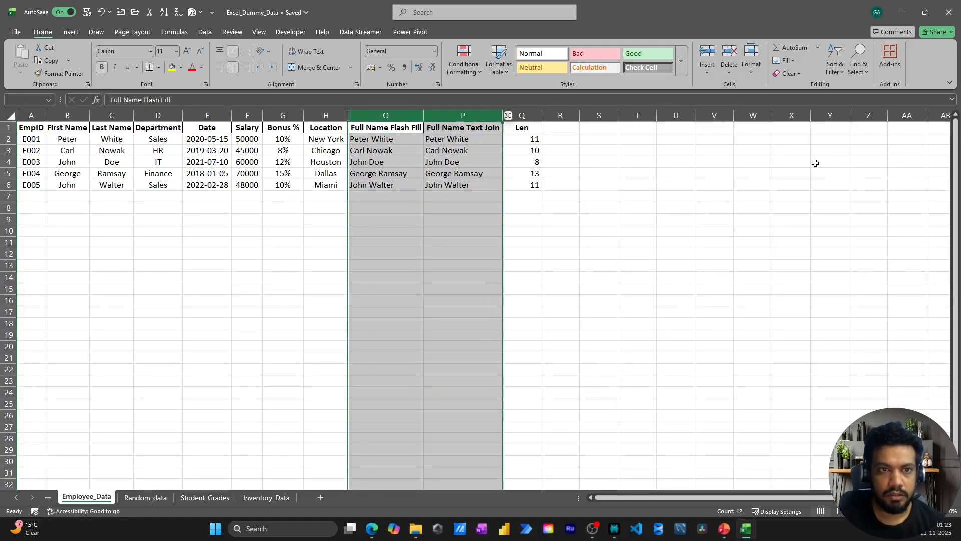
{"action": "key", "text": "Right"}
{"action": "key", "text": "Left"}
{"action": "key", "text": "ctrl+space"}
{"action": "key", "text": "shift+Right"}
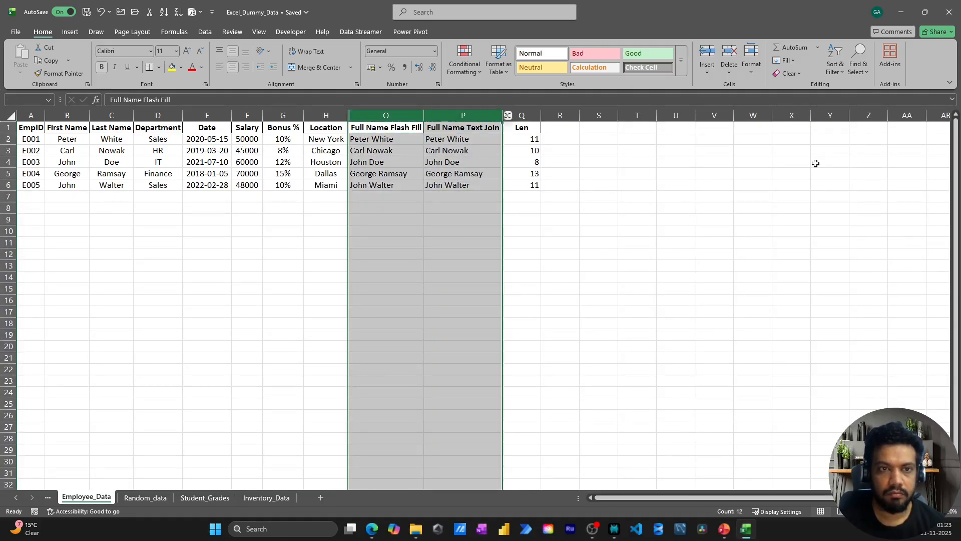
{"action": "key", "text": "ctrl+0"}
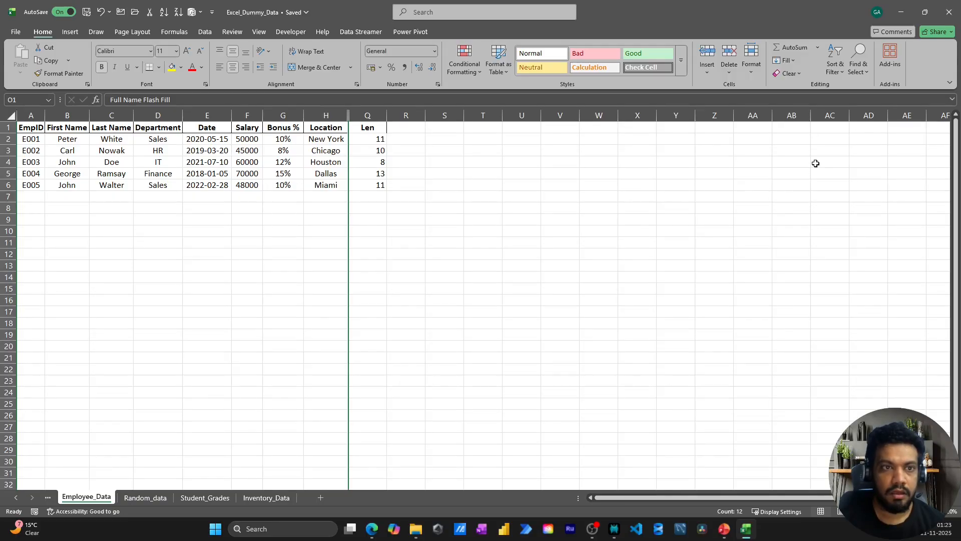
Step: Rename the header in Q1 to Len_text and add the header Len_Numbers in R1
{"action": "key", "text": "Right"}
{"action": "key", "text": "Right"}
{"action": "key", "text": "Left"}
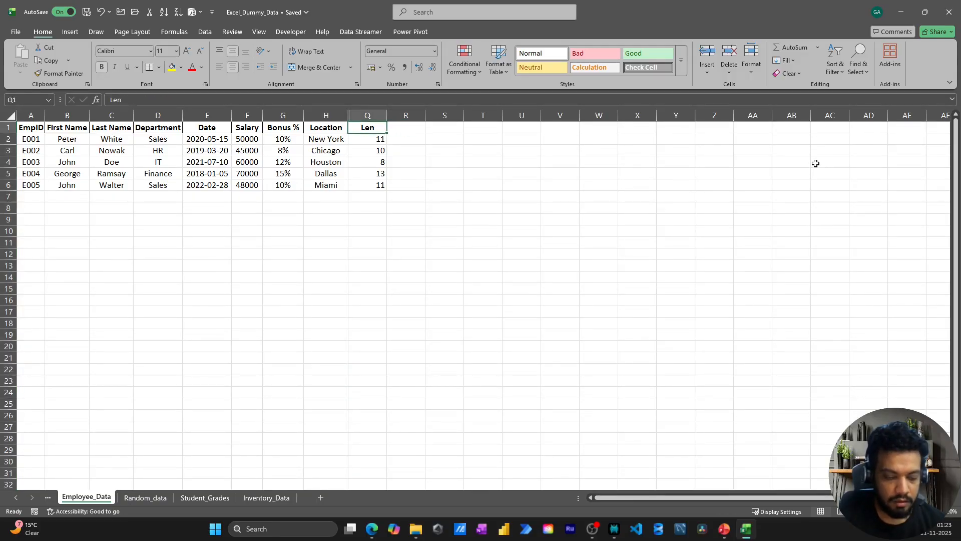
{"action": "type", "text": "Len_text"}
{"action": "key", "text": "Tab"}
{"action": "type", "text": "Len"}
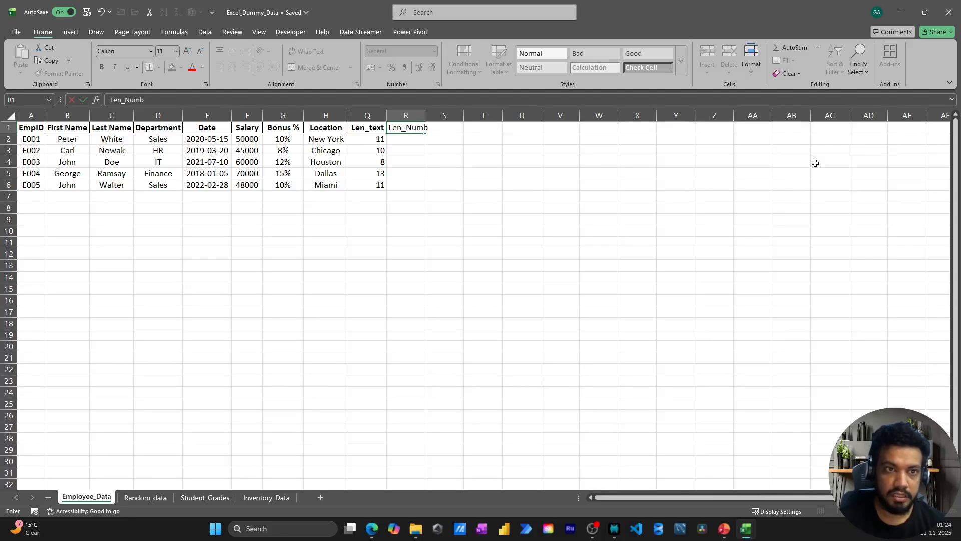
{"action": "type", "text": "_Numbers"}
{"action": "key", "text": "ctrl+Return"}
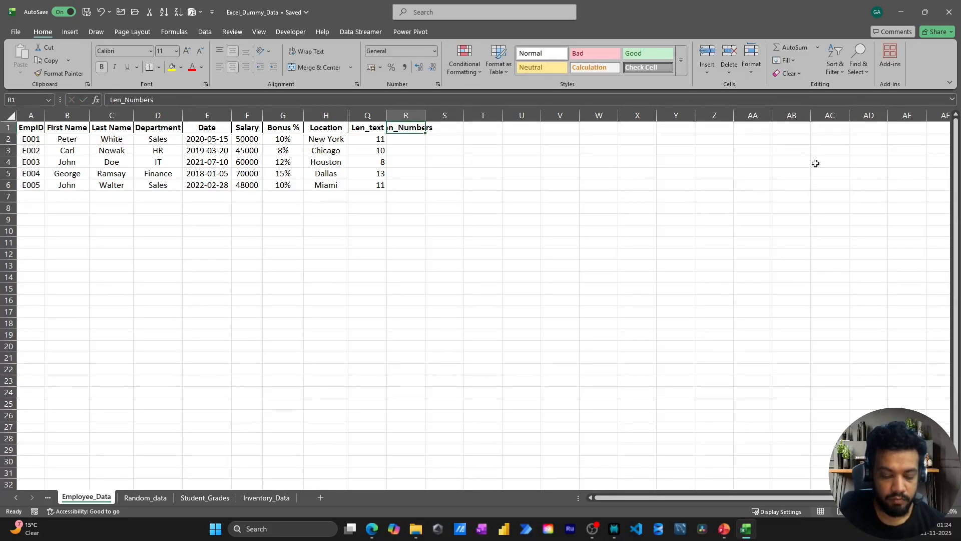
Step: AutoFit column R to the width of the Len_Numbers header
{"action": "key", "text": "alt+h"}
{"action": "key", "text": "o"}
{"action": "key", "text": "i"}
Step: Enter =LEN(A2) in R2 to count the characters of the employee ID
{"action": "key", "text": "Down"}
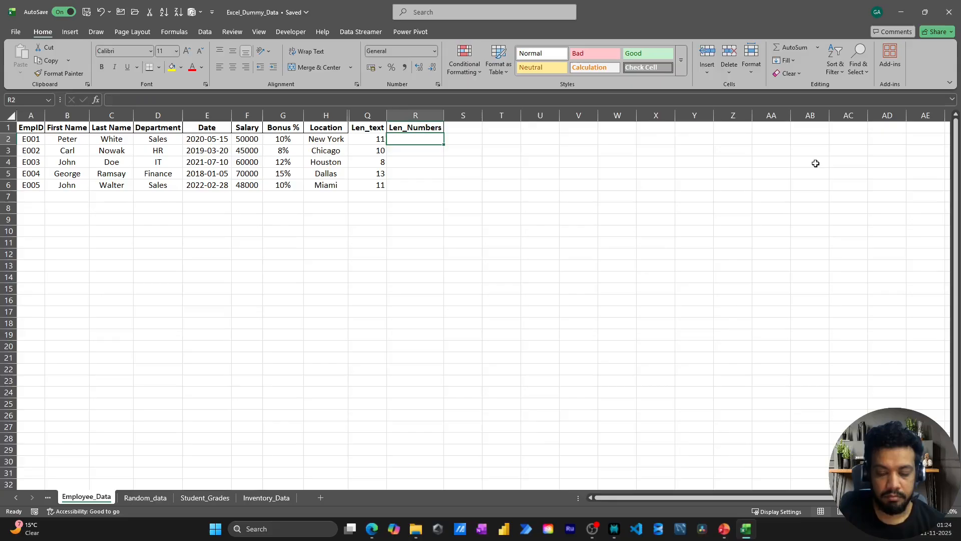
{"action": "type", "text": "=LEN("}
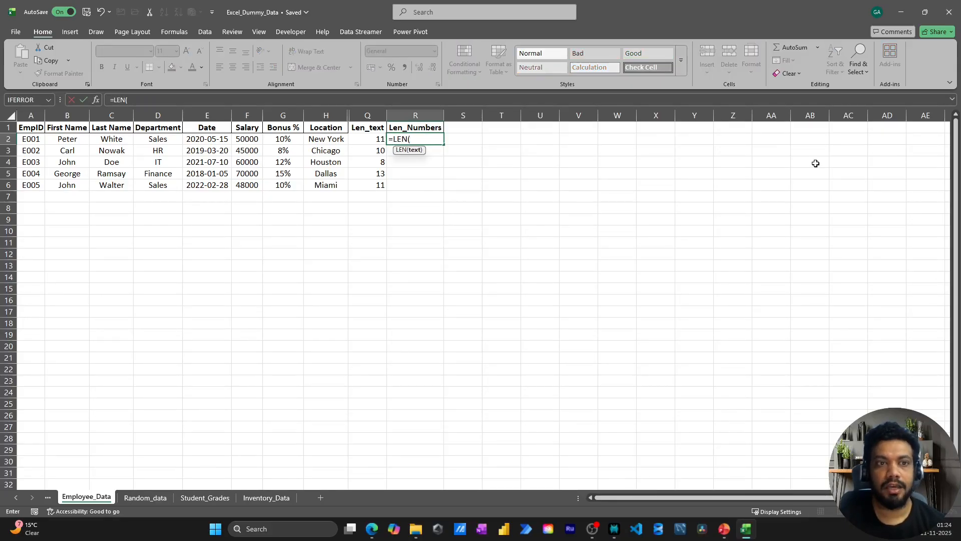
{"action": "key", "text": "Left"}
{"action": "key", "text": "Left"}
{"action": "key", "text": "Left"}
{"action": "key", "text": "Left"}
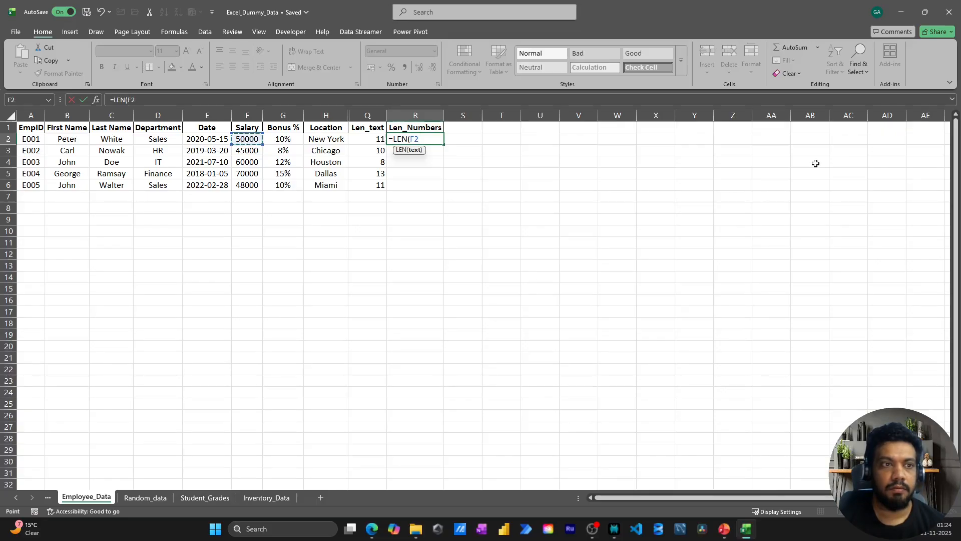
{"action": "key", "text": "Left"}
{"action": "key", "text": "Left"}
{"action": "key", "text": "Left"}
{"action": "key", "text": "Left"}
{"action": "key", "text": "Left"}
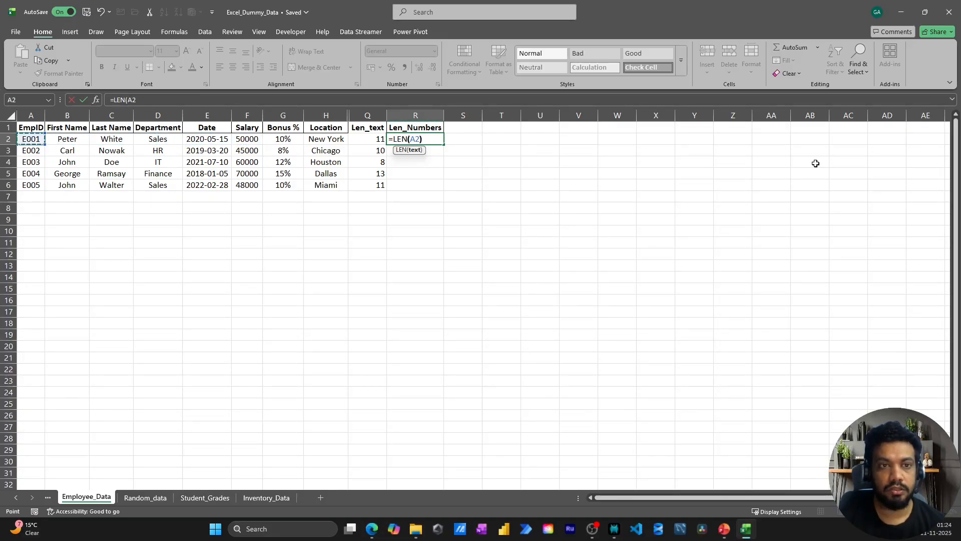
{"action": "key", "text": "ctrl+Return"}
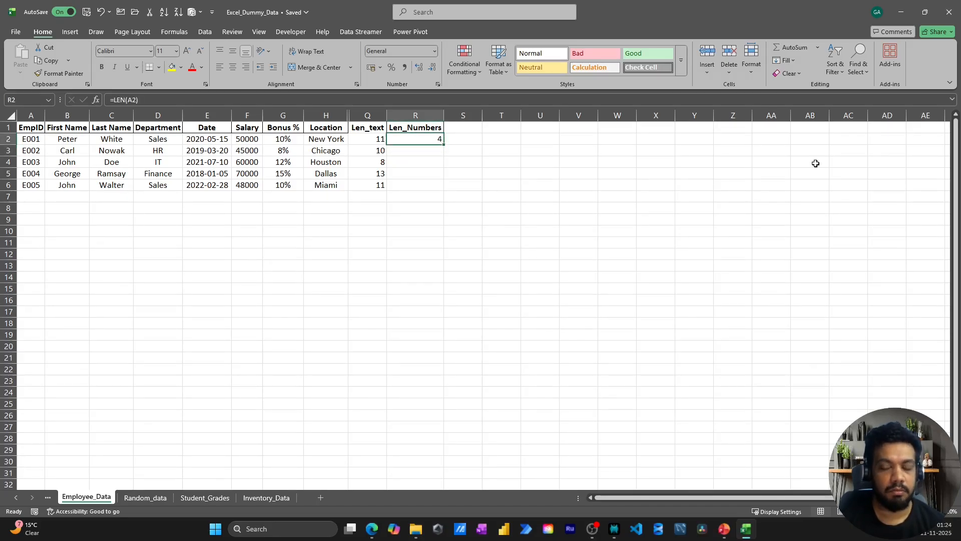
Step: Set the formula in R2 to =LEN(F2) to count the digits of the salary
{"action": "type", "text": "=len"}
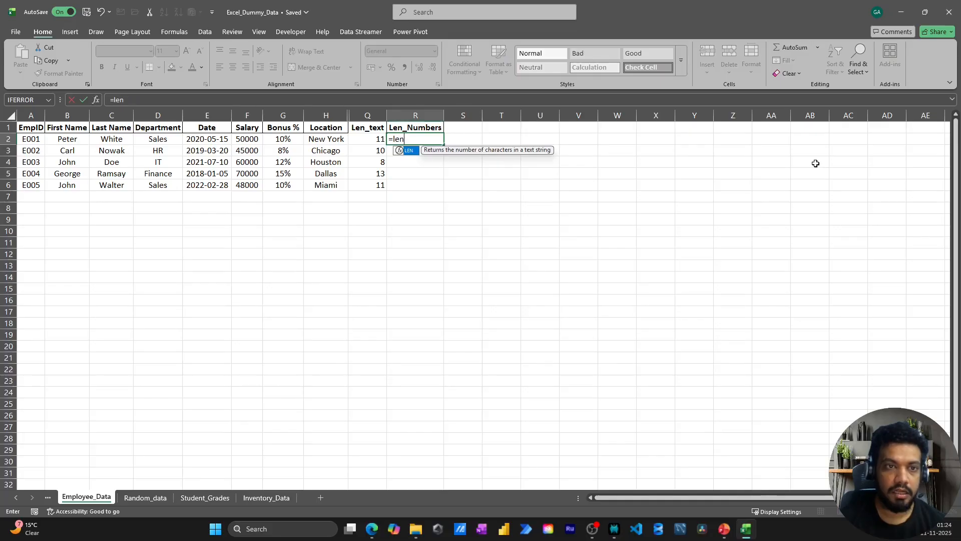
{"action": "key", "text": "Tab"}
{"action": "key", "text": "Left"}
{"action": "key", "text": "Left"}
{"action": "key", "text": "Left"}
{"action": "key", "text": "Left"}
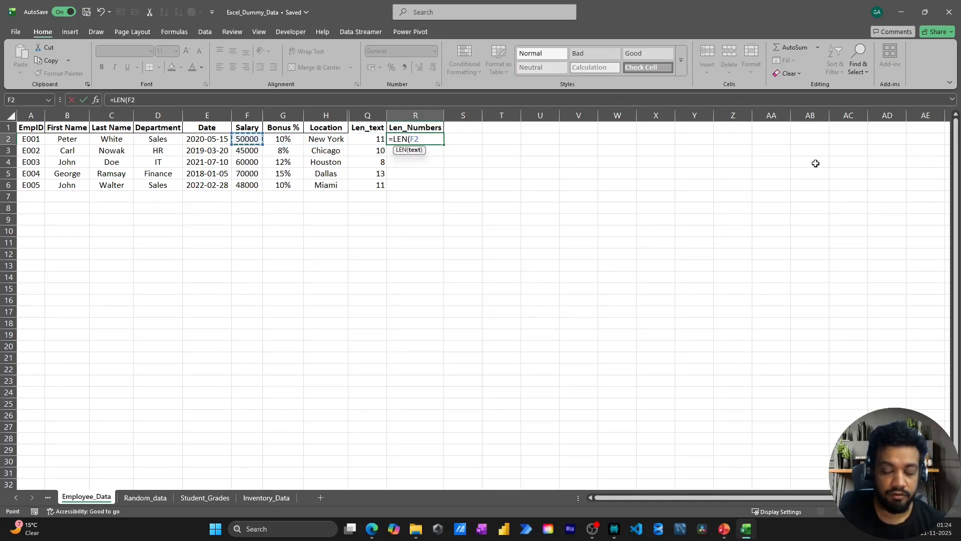
{"action": "type", "text": ")"}
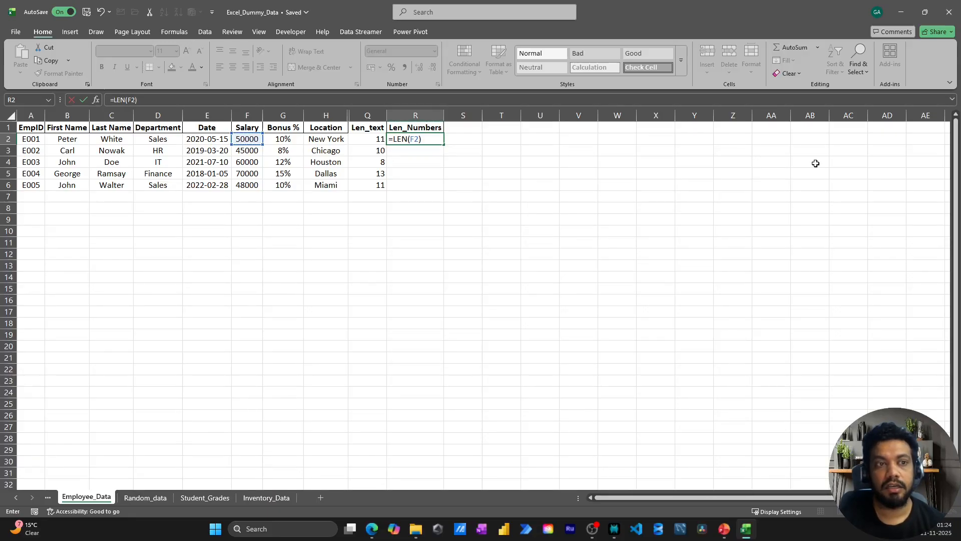
{"action": "key", "text": "Return"}
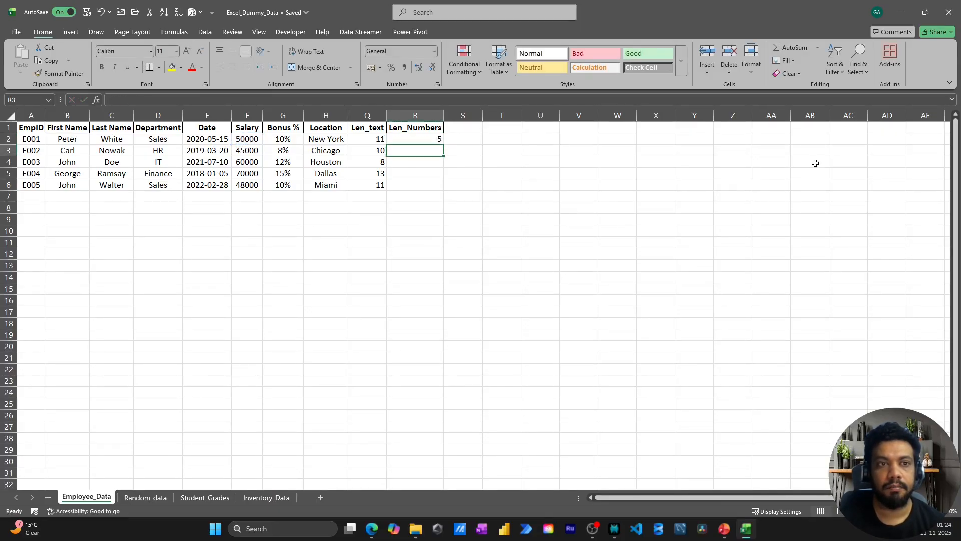
Step: Compare the salary in F2 with the LEN results in Q2 and R2
{"action": "key", "text": "Up"}
{"action": "key", "text": "Left"}
{"action": "key", "text": "Left"}
{"action": "key", "text": "Left"}
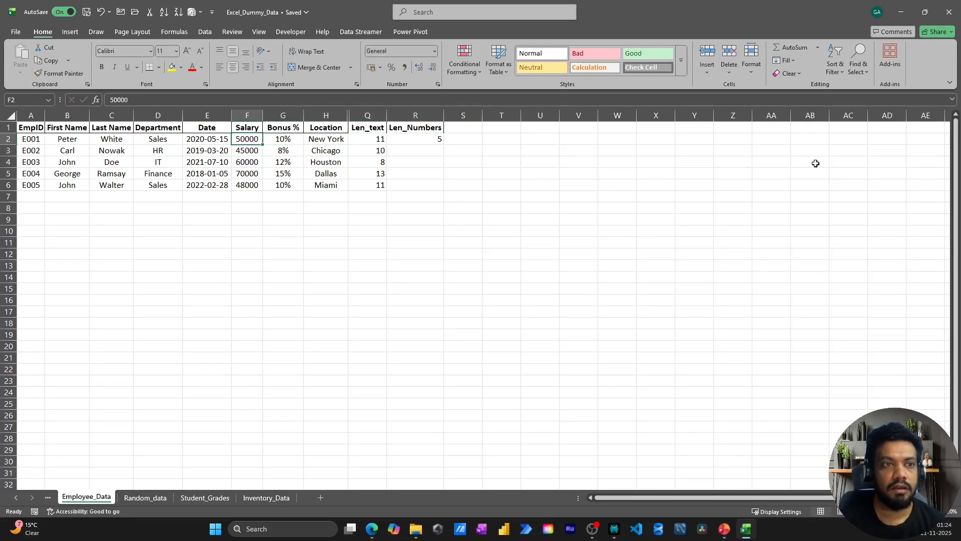
{"action": "key", "text": "Right"}
{"action": "key", "text": "Right"}
{"action": "key", "text": "Right"}
{"action": "key", "text": "Right"}
{"action": "key", "text": "Left"}
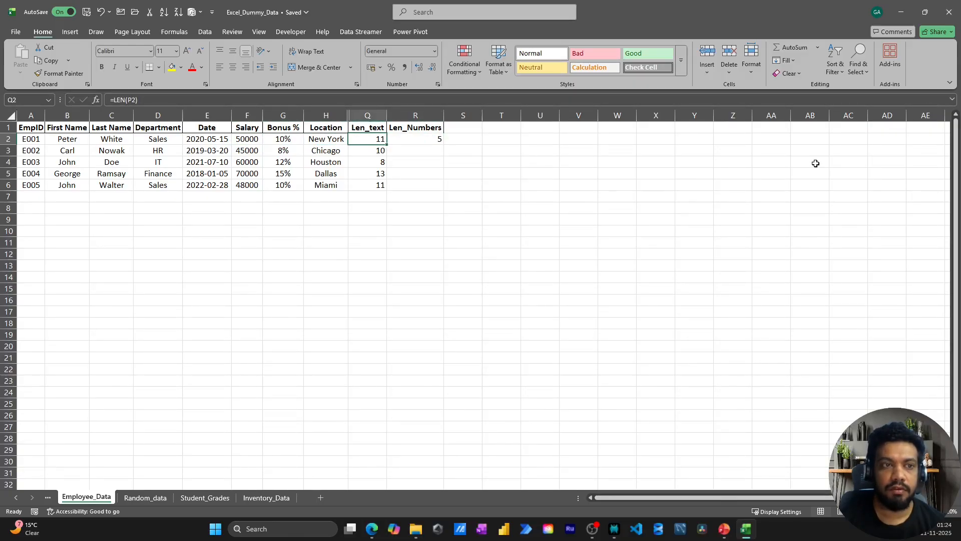
Step: Fill the Len_Numbers formula from R2 down through R6
{"action": "key", "text": "ctrl+Down"}
{"action": "key", "text": "Right"}
{"action": "key", "text": "shift+Up"}
{"action": "key", "text": "shift+Up"}
{"action": "key", "text": "shift+Up"}
{"action": "key", "text": "shift+Up"}
{"action": "key", "text": "ctrl+d"}
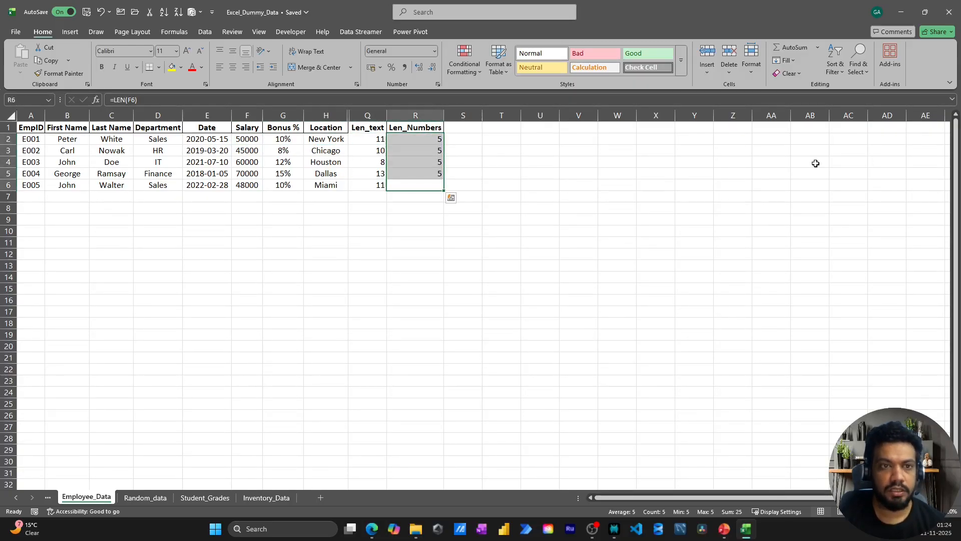
Step: Set the salary in F6 to 48 to test the LEN formula on a shorter number
{"action": "key", "text": "Left"}
{"action": "key", "text": "Left"}
{"action": "key", "text": "Left"}
{"action": "key", "text": "Left"}
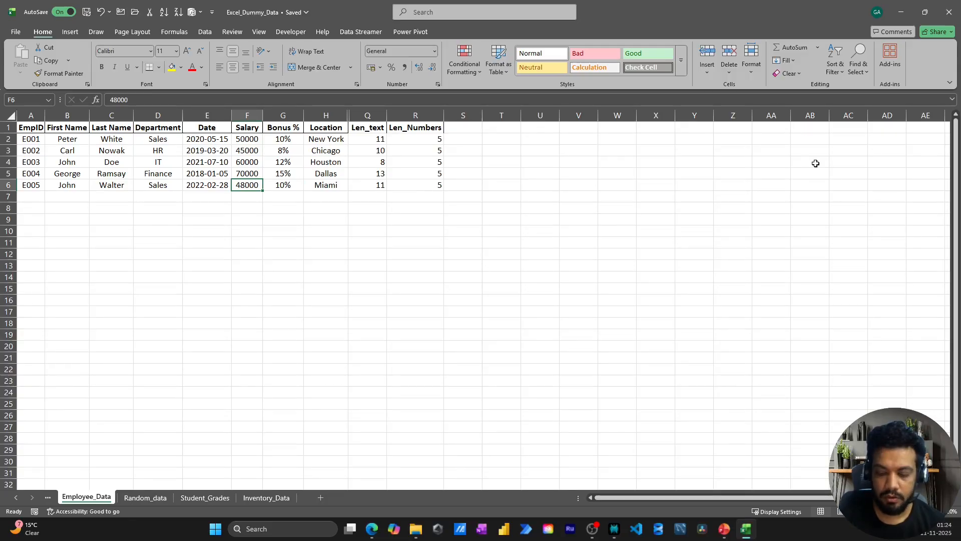
{"action": "type", "text": "48"}
{"action": "key", "text": "Return"}
{"action": "key", "text": "Up"}
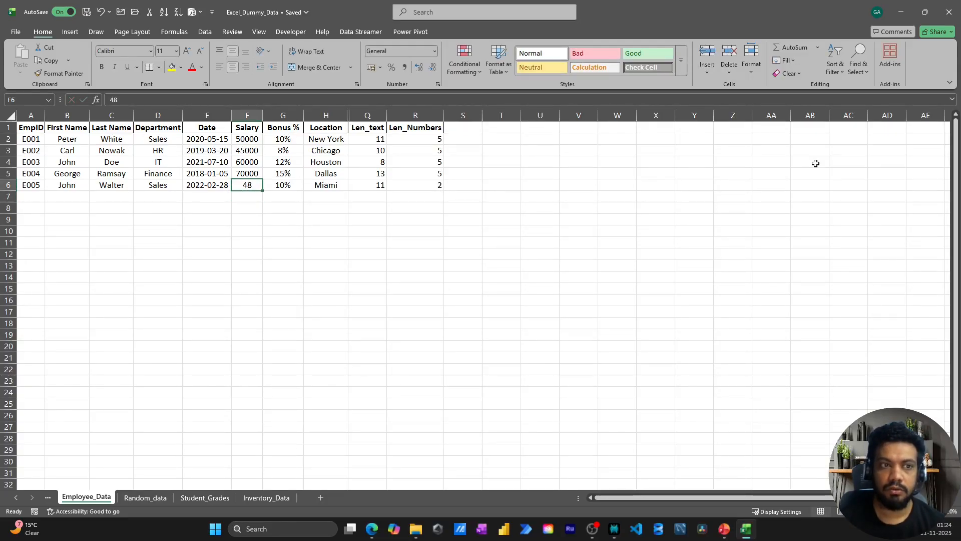
Step: Test the LEN formula on different salary lengths by setting F6 to 1, 2 and 2222 in turn
{"action": "type", "text": "1"}
{"action": "key", "text": "Return"}
{"action": "key", "text": "Up"}
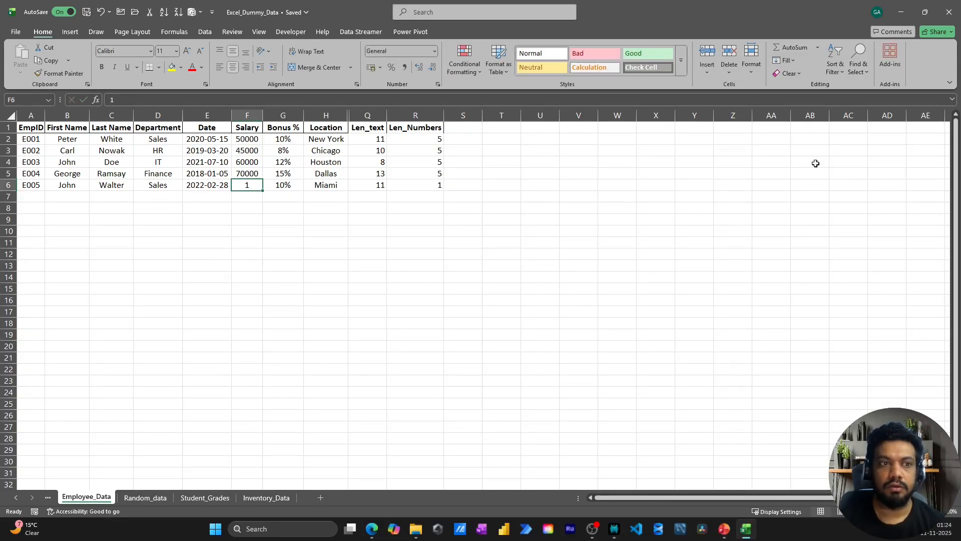
{"action": "type", "text": "2"}
{"action": "key", "text": "Return"}
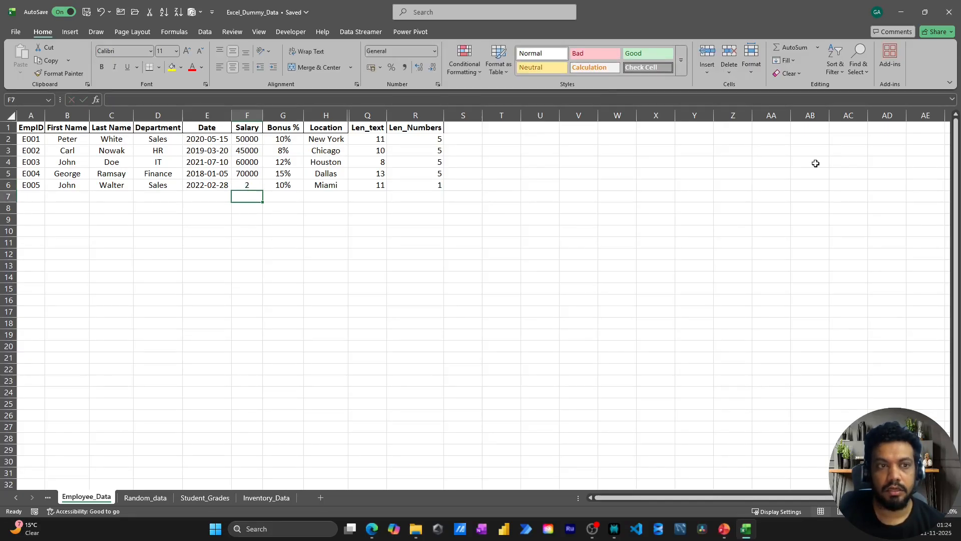
{"action": "key", "text": "Up"}
{"action": "type", "text": "2222"}
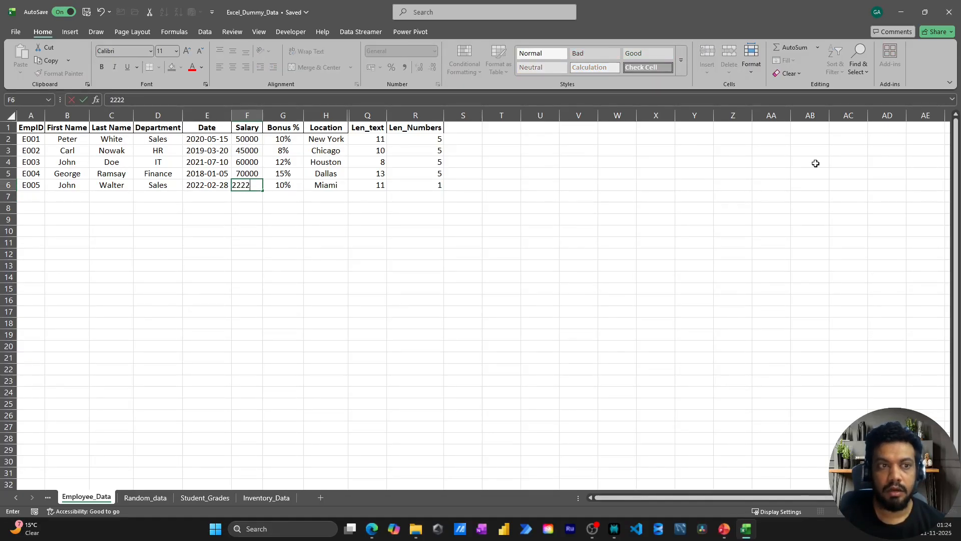
{"action": "key", "text": "Return"}
{"action": "key", "text": "Up"}
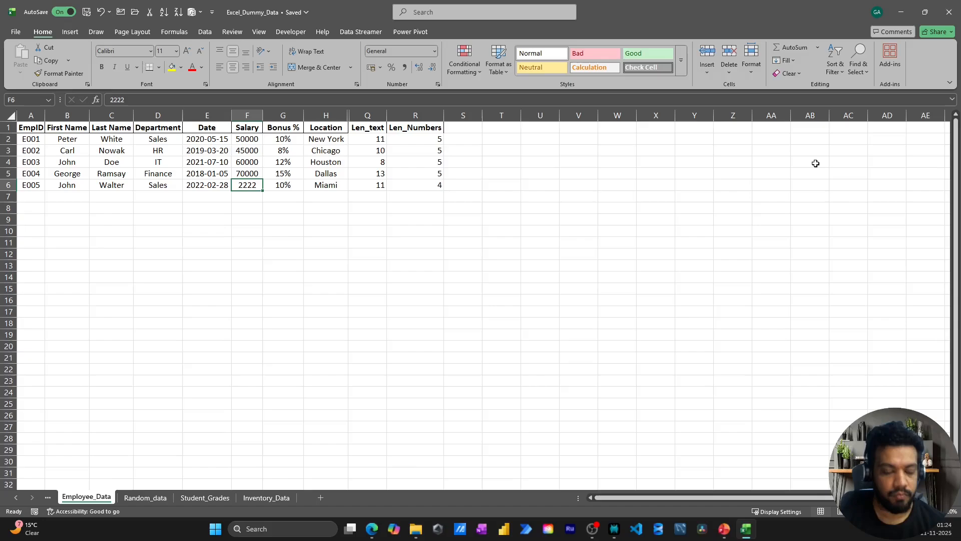
Step: Set the salary in F6 to 48000
{"action": "type", "text": "48000"}
{"action": "key", "text": "Return"}
{"action": "key", "text": "Up"}
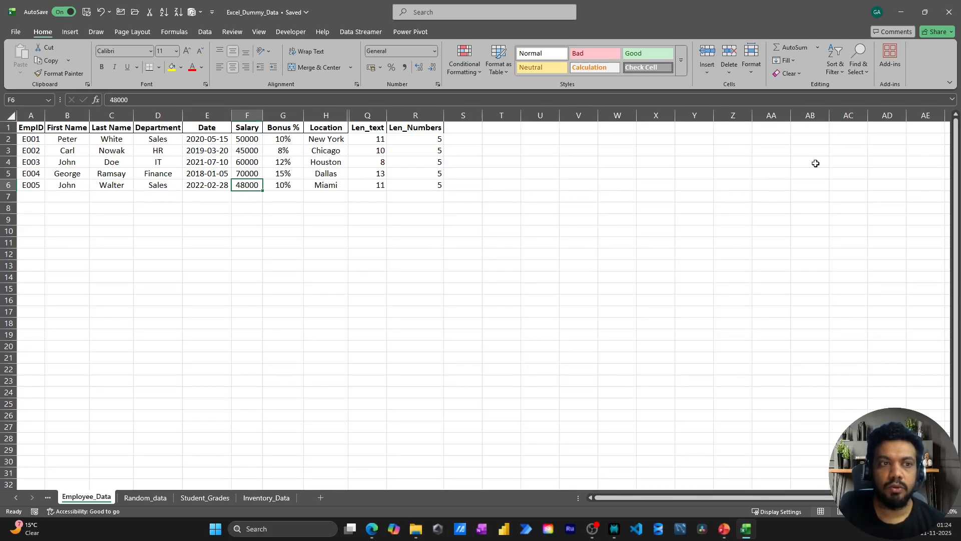
Step: Compare the Len_text and Len_Numbers columns and inspect the LEN formula in R2
{"action": "key", "text": "Up"}
{"action": "key", "text": "Right"}
{"action": "key", "text": "Right"}
{"action": "key", "text": "Right"}
{"action": "key", "text": "Right"}
{"action": "key", "text": "Right"}
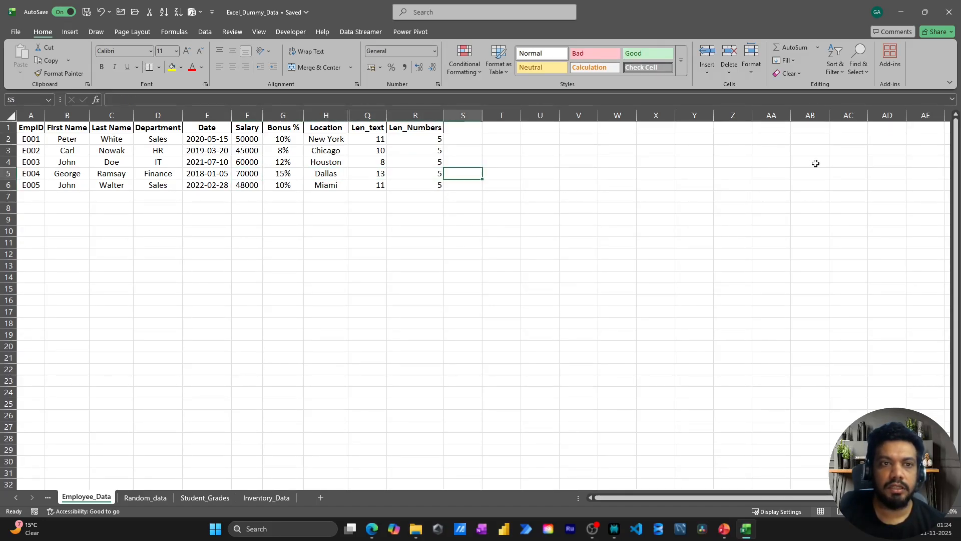
{"action": "key", "text": "Left"}
{"action": "key", "text": "ctrl+Up"}
{"action": "key", "text": "Left"}
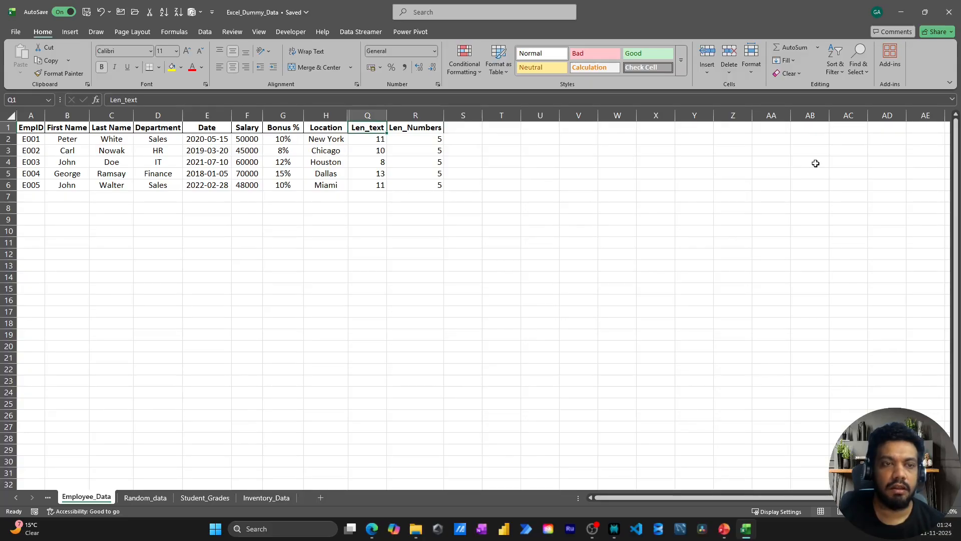
{"action": "key", "text": "Right"}
{"action": "key", "text": "Down"}
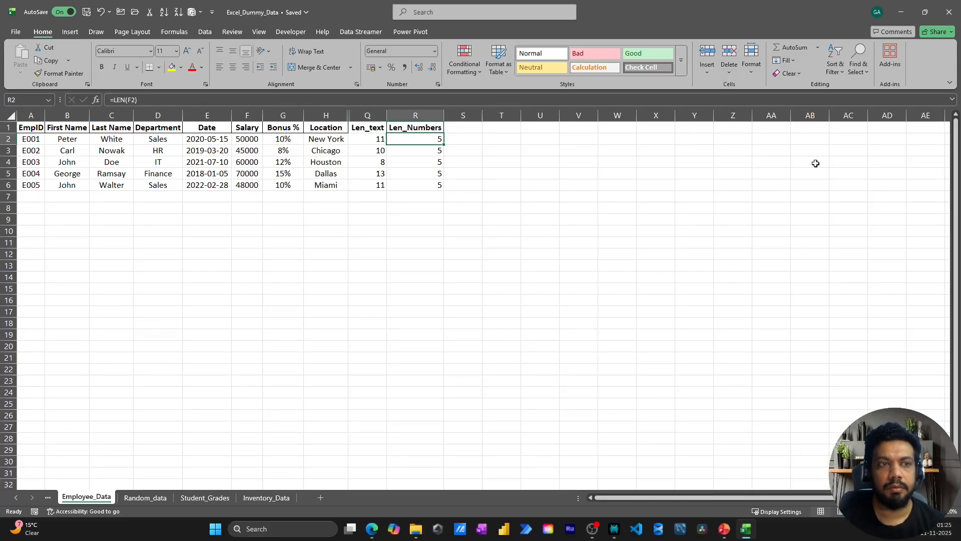
{"action": "key", "text": "Left"}
{"action": "key", "text": "Up"}
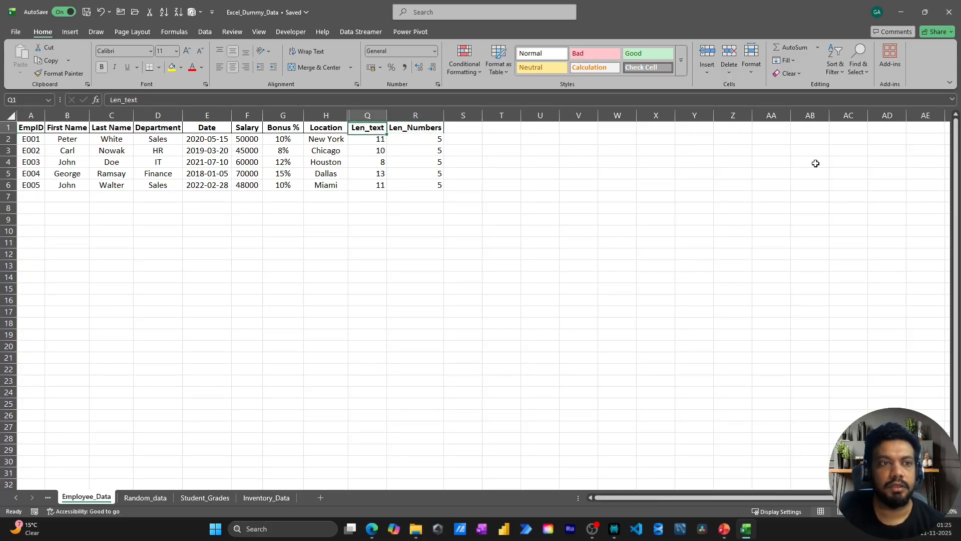
{"action": "key", "text": "Right"}
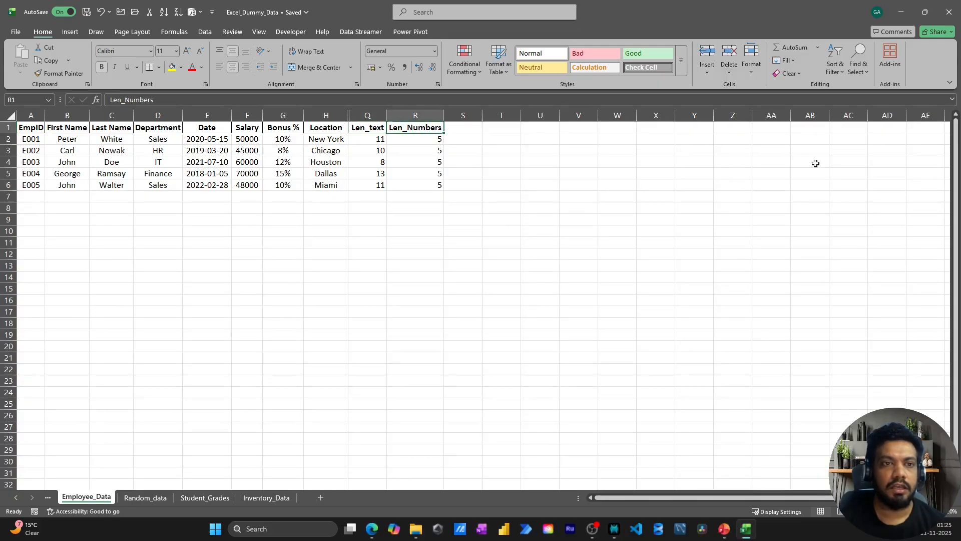
{"action": "key", "text": "Left"}
{"action": "key", "text": "Right"}
{"action": "key", "text": "Right"}
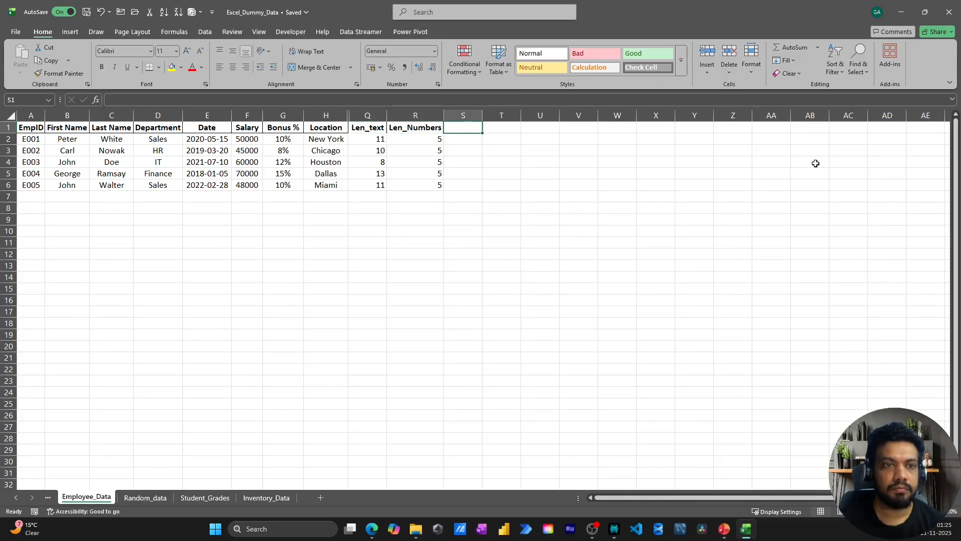
{"action": "key", "text": "Left"}
{"action": "key", "text": "Left"}
Step: Enter the header Full Name in S1
{"action": "left_click", "coordinate": [463, 139]}
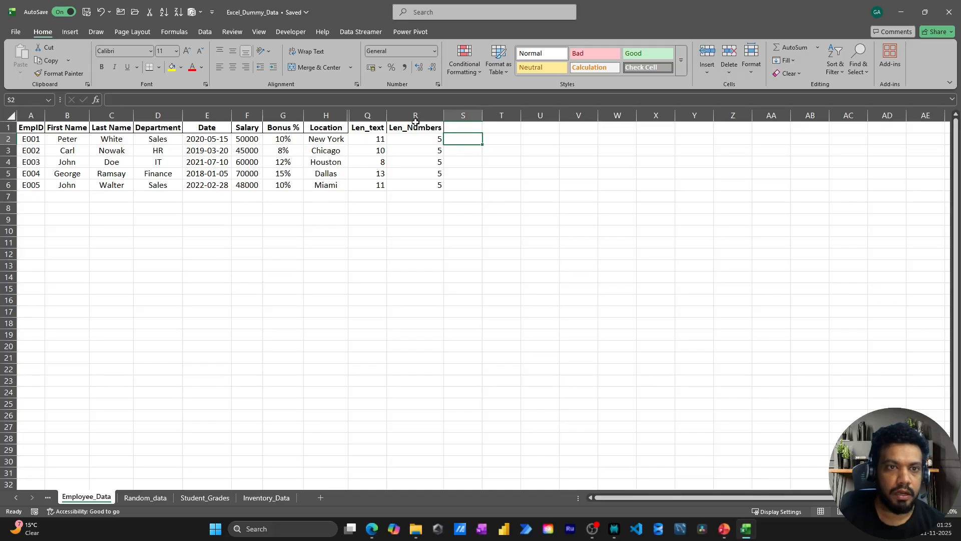
{"action": "key", "text": "Up"}
{"action": "type", "text": "Full Name"}
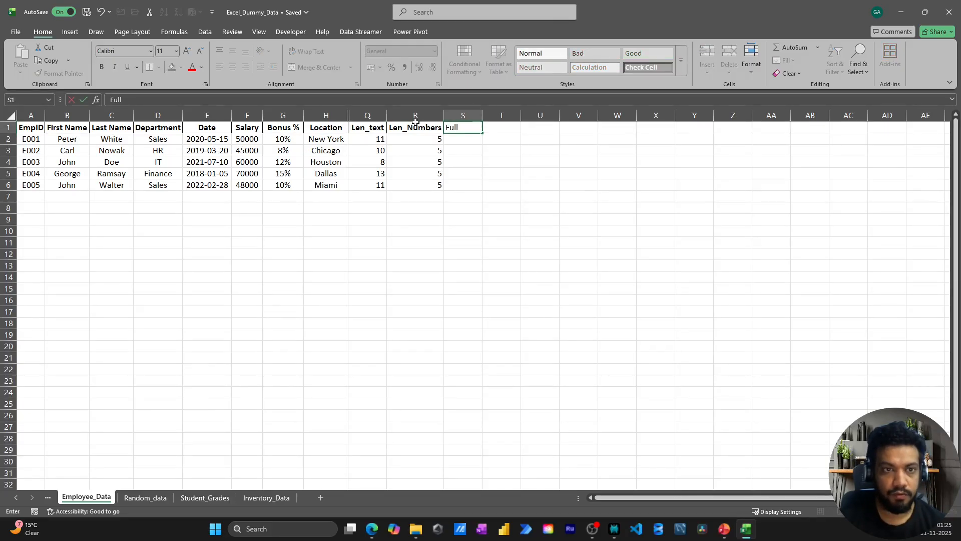
{"action": "key", "text": "Return"}
Step: Set the formula in S2 to CONCATENATE B2 and C2 with five spaces between the first and last name
{"action": "type", "text": "=conc"}
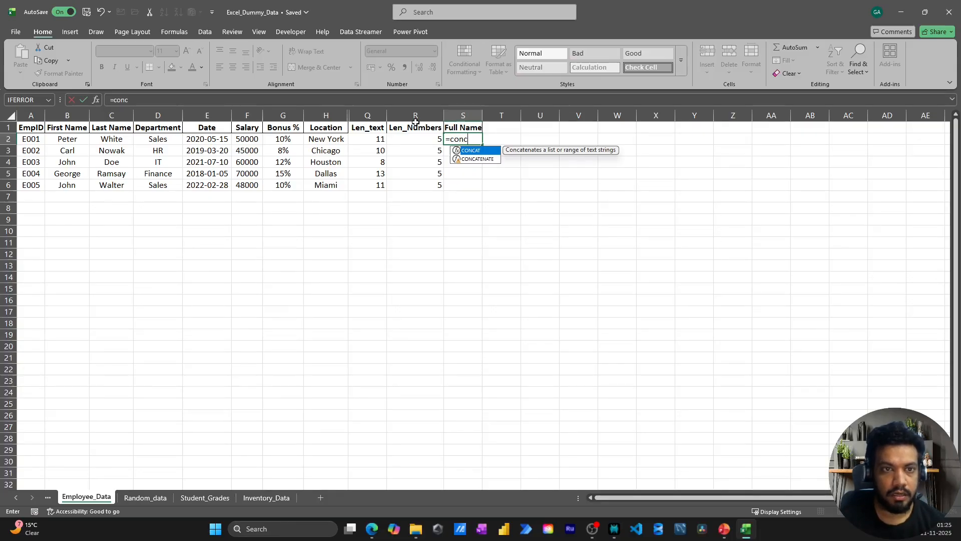
{"action": "type", "text": "ate"}
{"action": "key", "text": "Tab"}
{"action": "key", "text": "Left"}
{"action": "key", "text": "Left"}
{"action": "key", "text": "Left"}
{"action": "key", "text": "Left"}
{"action": "key", "text": "Left"}
{"action": "key", "text": "Left"}
{"action": "key", "text": "Left"}
{"action": "key", "text": "Left"}
{"action": "key", "text": "Left"}
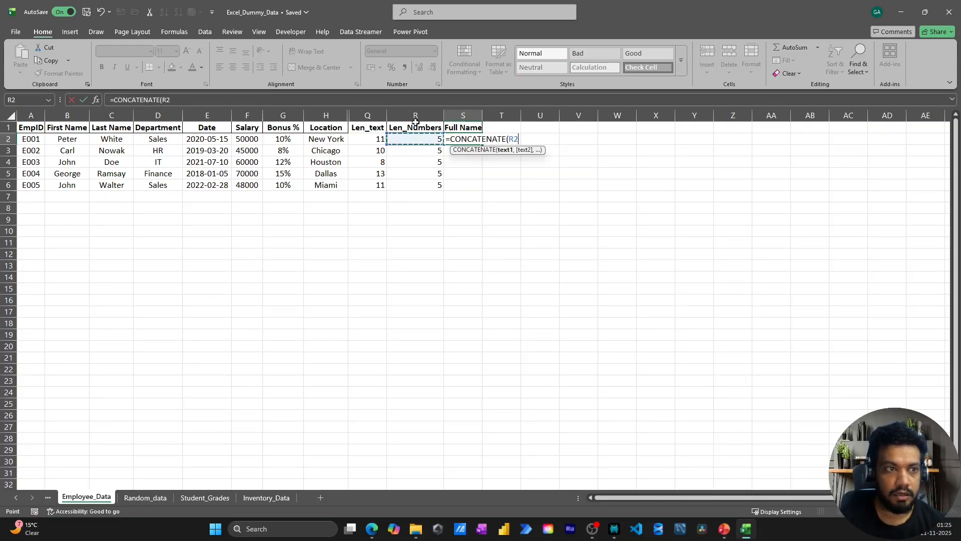
{"action": "type", "text": ",\""}
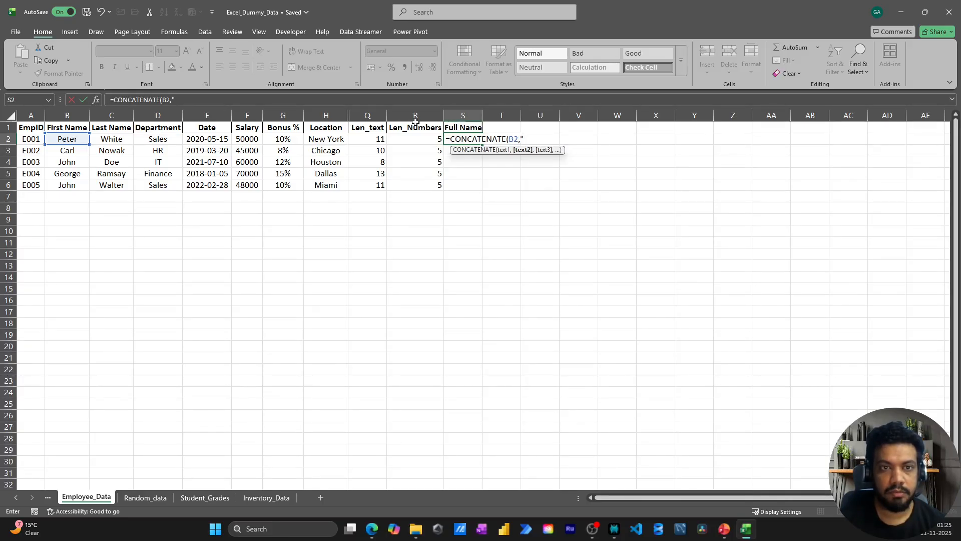
{"action": "type", "text": "     \","}
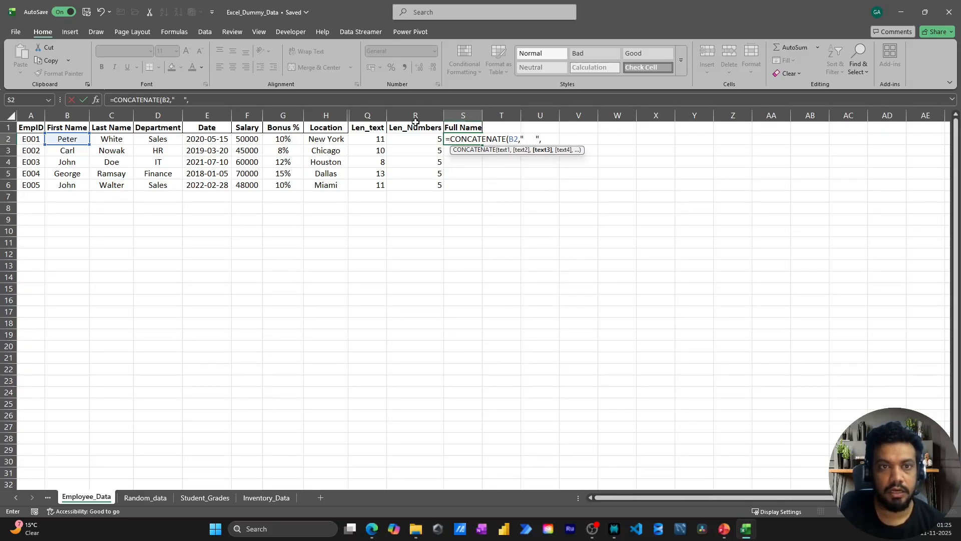
{"action": "type", "text": "C2)"}
{"action": "key", "text": "Return"}
{"action": "key", "text": "Up"}
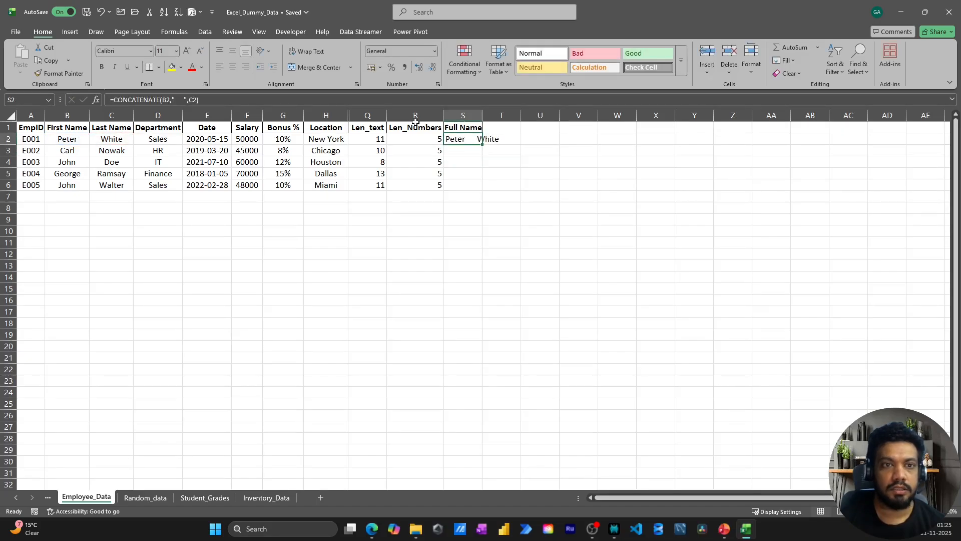
Step: Fill the Full Name formula from S2 down through S6
{"action": "key", "text": "Left"}
{"action": "key", "text": "ctrl+Down"}
{"action": "key", "text": "Right"}
{"action": "key", "text": "ctrl+shift+Up"}
{"action": "key", "text": "ctrl+d"}
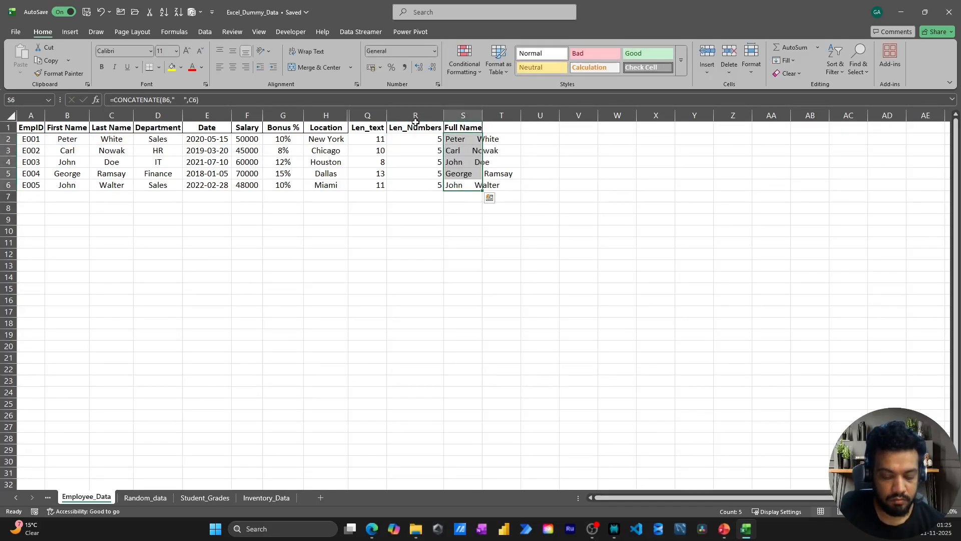
{"action": "key", "text": "alt+h"}
{"action": "key", "text": "i"}
{"action": "key", "text": "Escape"}
{"action": "key", "text": "Escape"}
{"action": "key", "text": "Escape"}
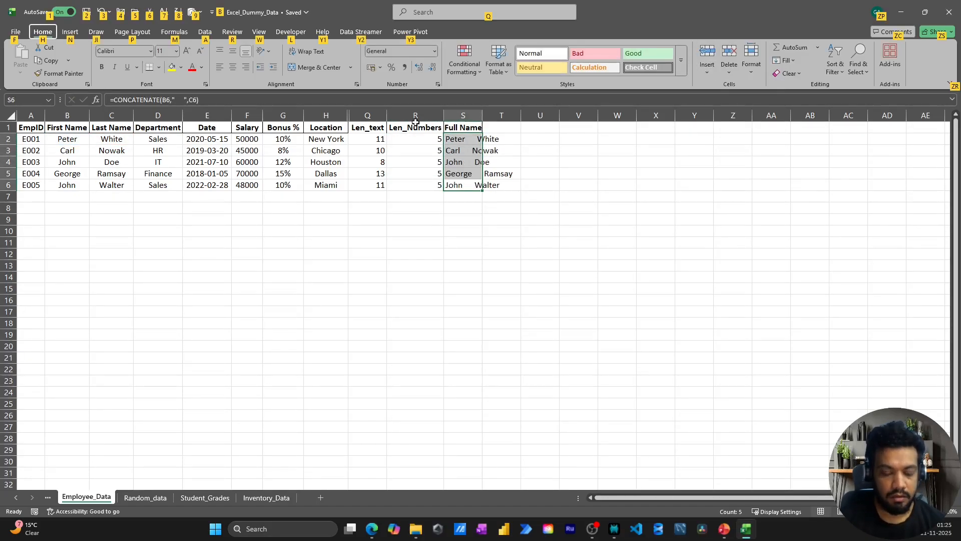
Step: AutoFit the width of the Full Name column to its contents and return to S2
{"action": "key", "text": "alt+h"}
{"action": "key", "text": "o"}
{"action": "key", "text": "i"}
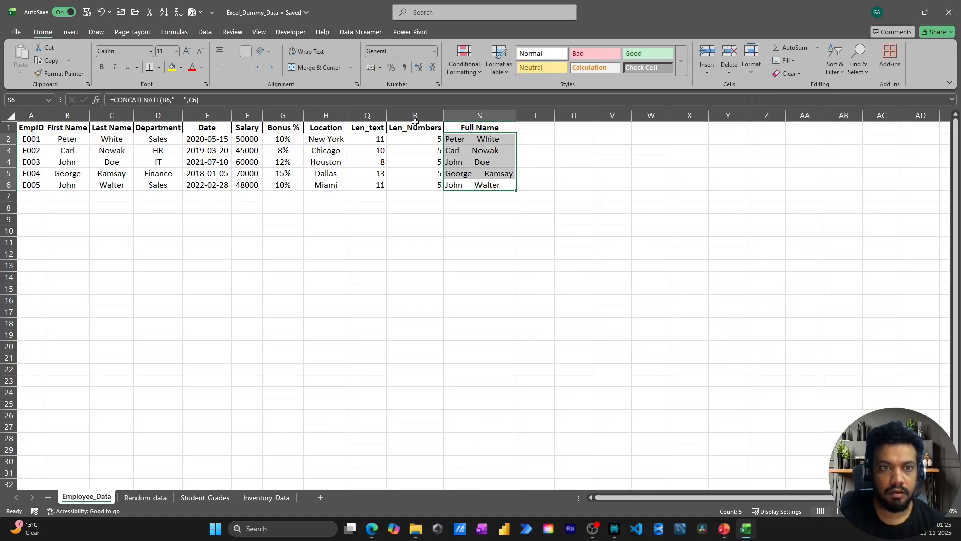
{"action": "key", "text": "Right"}
{"action": "key", "text": "Left"}
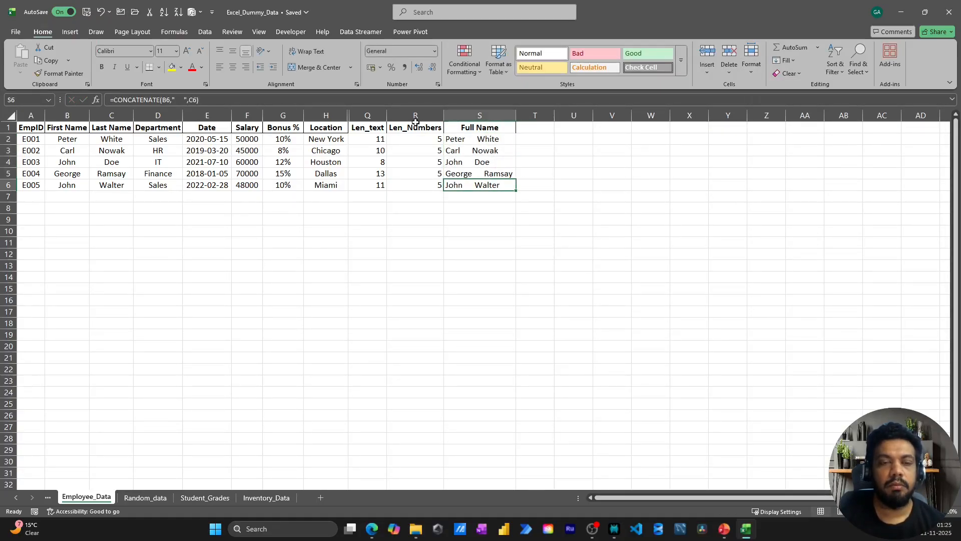
{"action": "key", "text": "Up"}
{"action": "key", "text": "Up"}
{"action": "key", "text": "Up"}
{"action": "key", "text": "Up"}
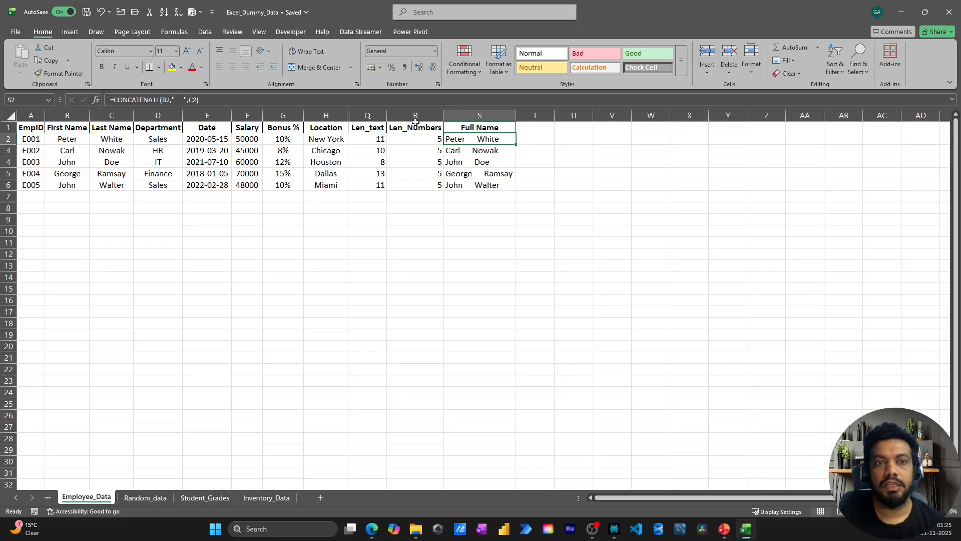
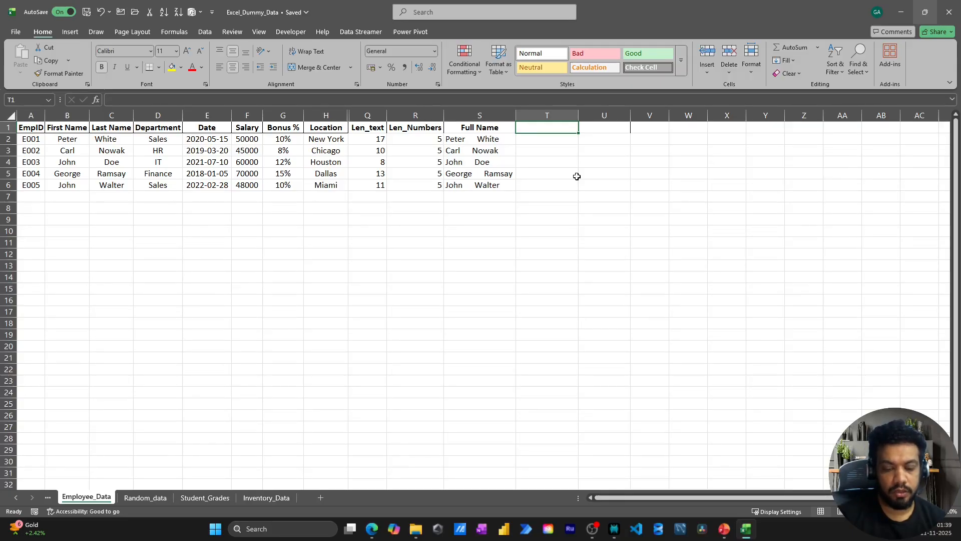
Step: Enter the header Trim in T1 and set the formula in T2 to =TRIM(S2)
{"action": "type", "text": "Trim"}
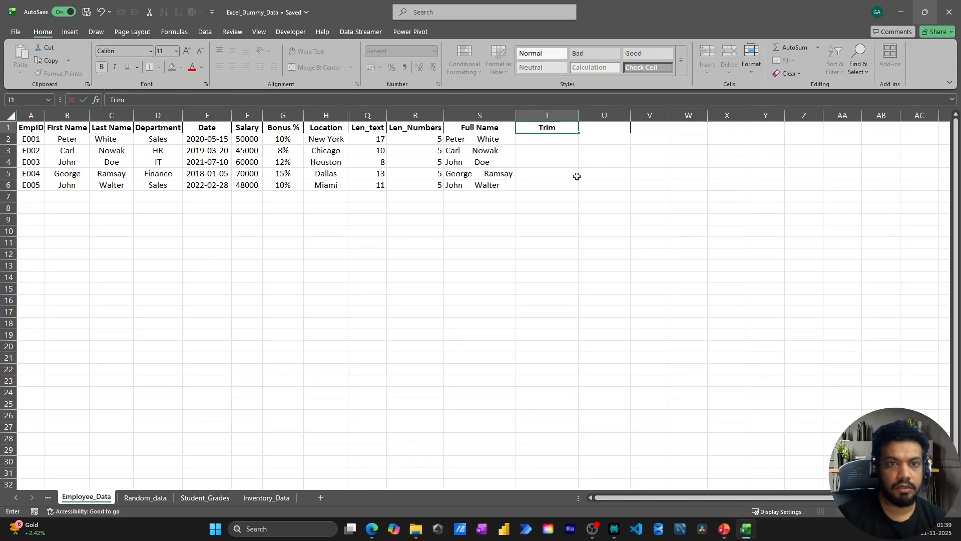
{"action": "key", "text": "Return"}
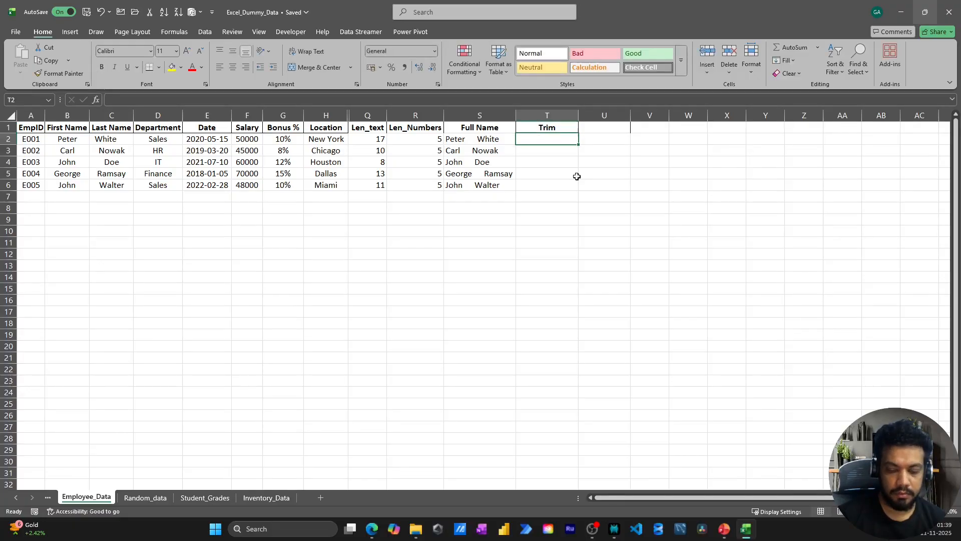
{"action": "type", "text": "=trim"}
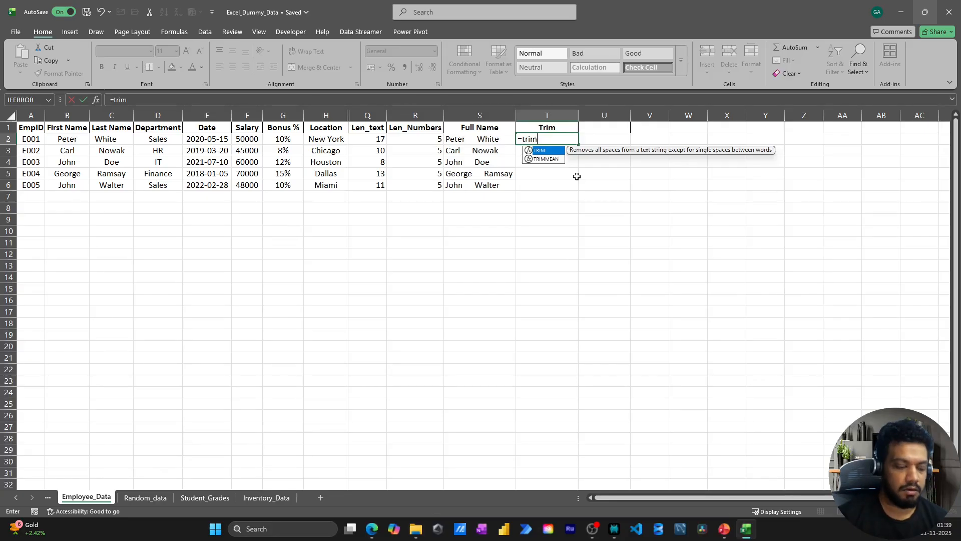
{"action": "key", "text": "Tab"}
{"action": "key", "text": "Left"}
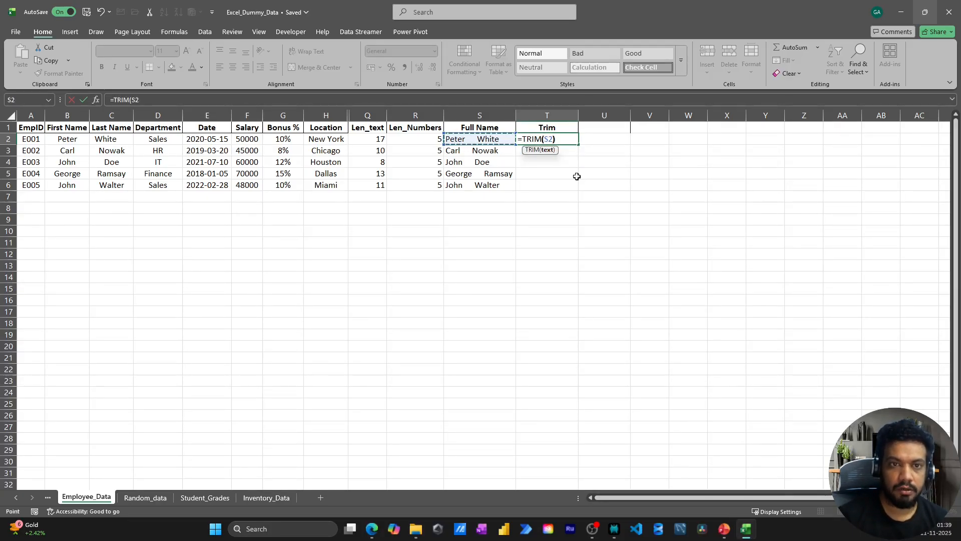
{"action": "key", "text": "Return"}
Step: Fill the TRIM formula from T2 down through T6
{"action": "key", "text": "Left"}
{"action": "key", "text": "ctrl+Down"}
{"action": "key", "text": "Right"}
{"action": "key", "text": "shift+Up"}
{"action": "key", "text": "shift+Up"}
{"action": "key", "text": "shift+Up"}
{"action": "key", "text": "shift+Up"}
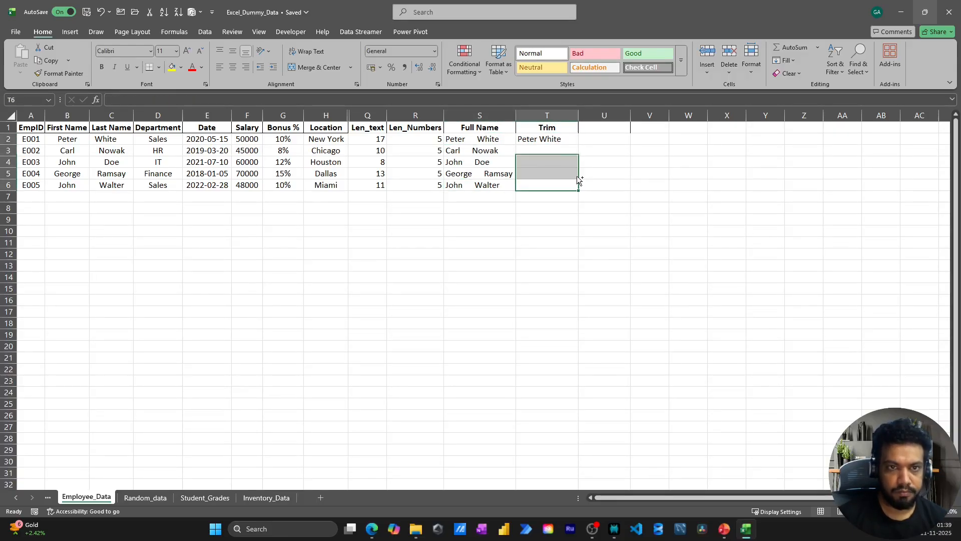
{"action": "key", "text": "ctrl+d"}
Step: Compare the trimmed names in column T with the spaced names in the Full Name column
{"action": "key", "text": "Up"}
{"action": "key", "text": "Up"}
{"action": "key", "text": "Up"}
{"action": "key", "text": "Up"}
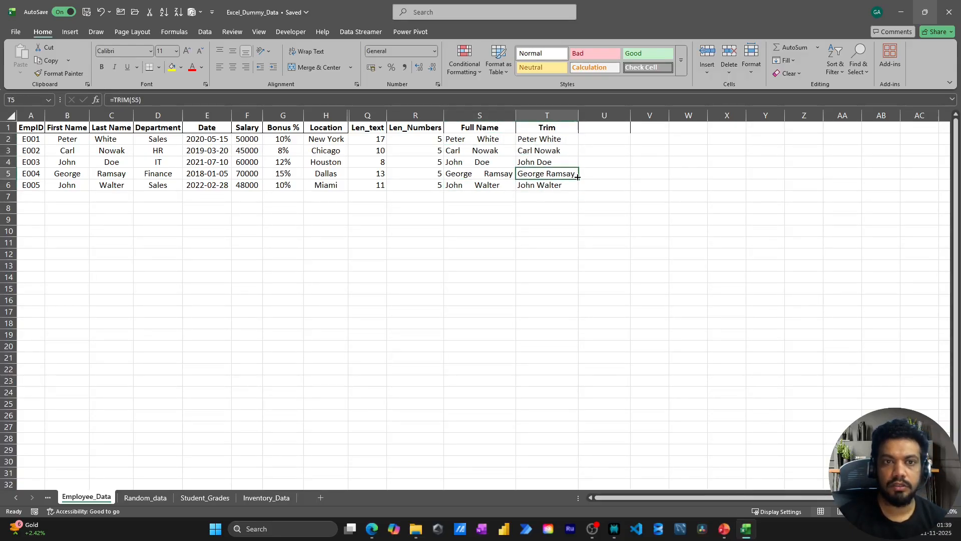
{"action": "key", "text": "Down"}
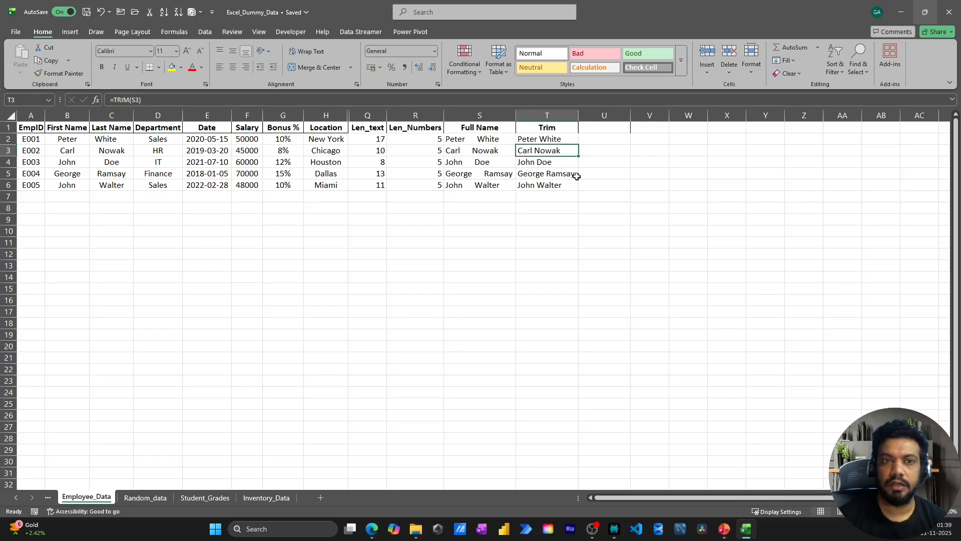
{"action": "key", "text": "Down"}
{"action": "key", "text": "Up"}
{"action": "key", "text": "Up"}
{"action": "key", "text": "Down"}
{"action": "key", "text": "Left"}
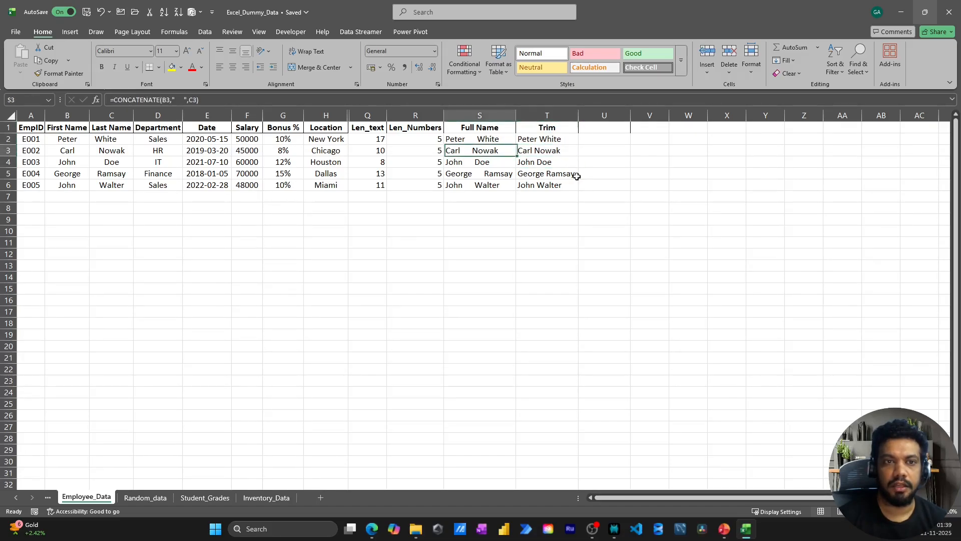
Step: Check the last name in C2 for extra spaces and add trailing spaces to the last name in C3
{"action": "key", "text": "Up"}
{"action": "key", "text": "Left"}
{"action": "key", "text": "Left"}
{"action": "key", "text": "Left"}
{"action": "key", "text": "Left"}
{"action": "key", "text": "Left"}
{"action": "key", "text": "Left"}
{"action": "key", "text": "Left"}
{"action": "key", "text": "Left"}
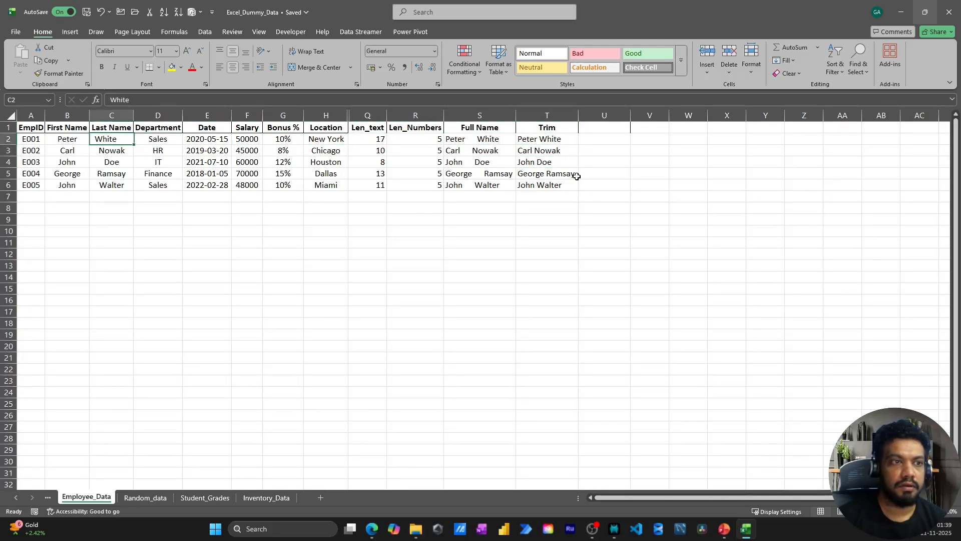
{"action": "key", "text": "F2"}
{"action": "key", "text": "Escape"}
{"action": "key", "text": "Down"}
{"action": "key", "text": "F2"}
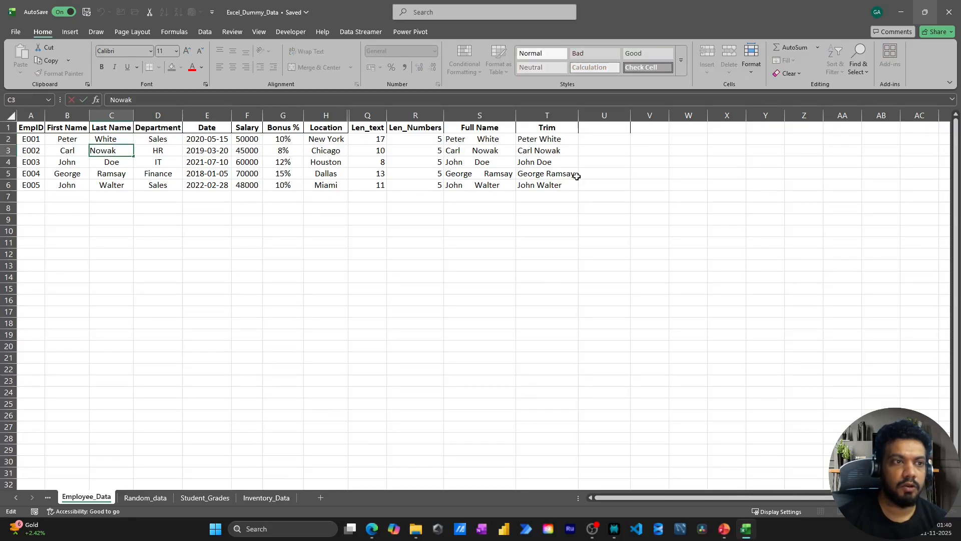
{"action": "key", "text": "Return"}
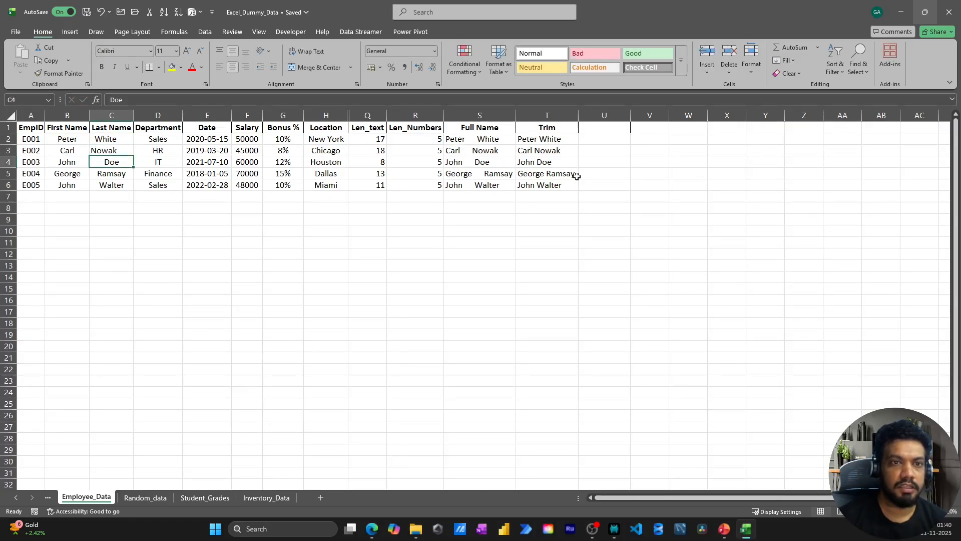
Step: Inspect the CONCATENATE formula behind the full name in S3
{"action": "key", "text": "Up"}
{"action": "key", "text": "Right"}
{"action": "key", "text": "Right"}
{"action": "key", "text": "Right"}
{"action": "key", "text": "Right"}
{"action": "key", "text": "Right"}
{"action": "key", "text": "Right"}
{"action": "key", "text": "Right"}
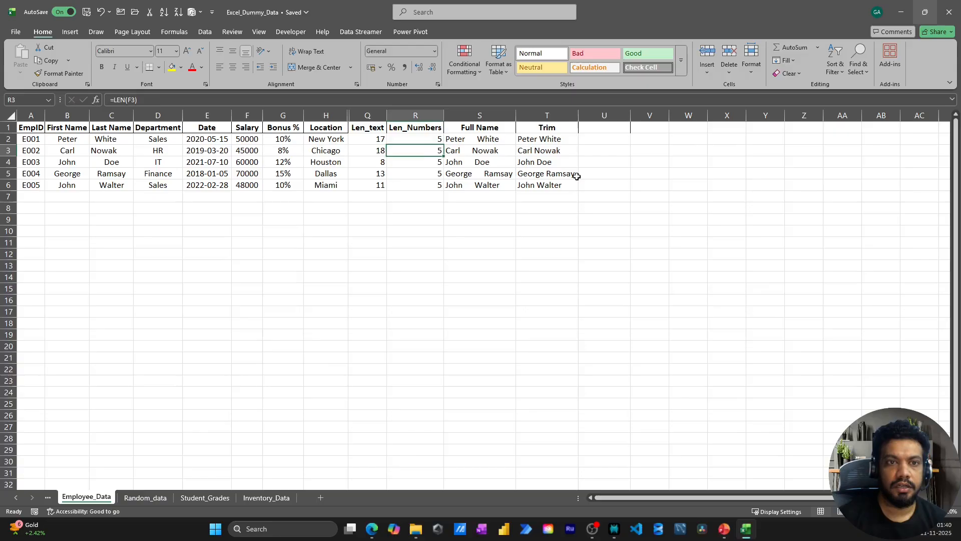
{"action": "key", "text": "Right"}
{"action": "key", "text": "F2"}
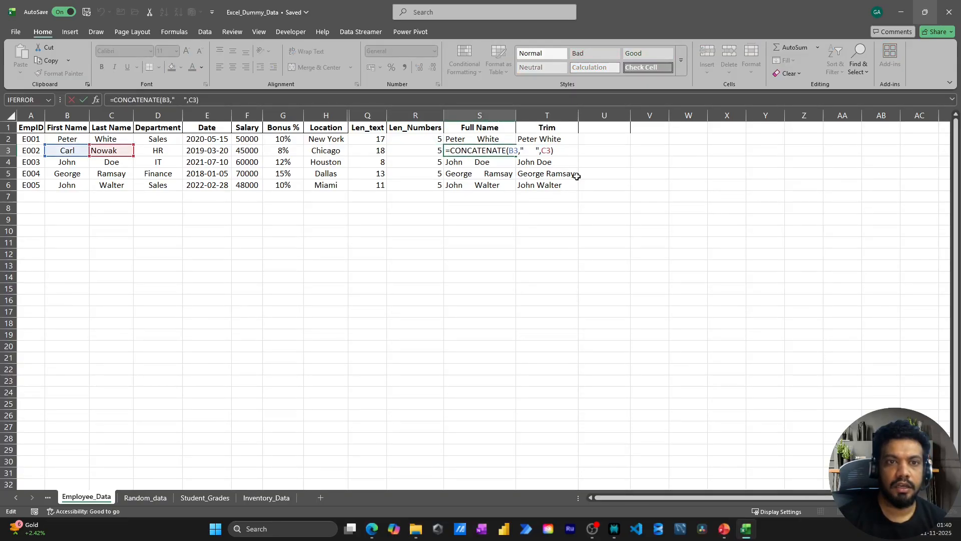
{"action": "key", "text": "Escape"}
{"action": "key", "text": "F2"}
{"action": "key", "text": "Escape"}
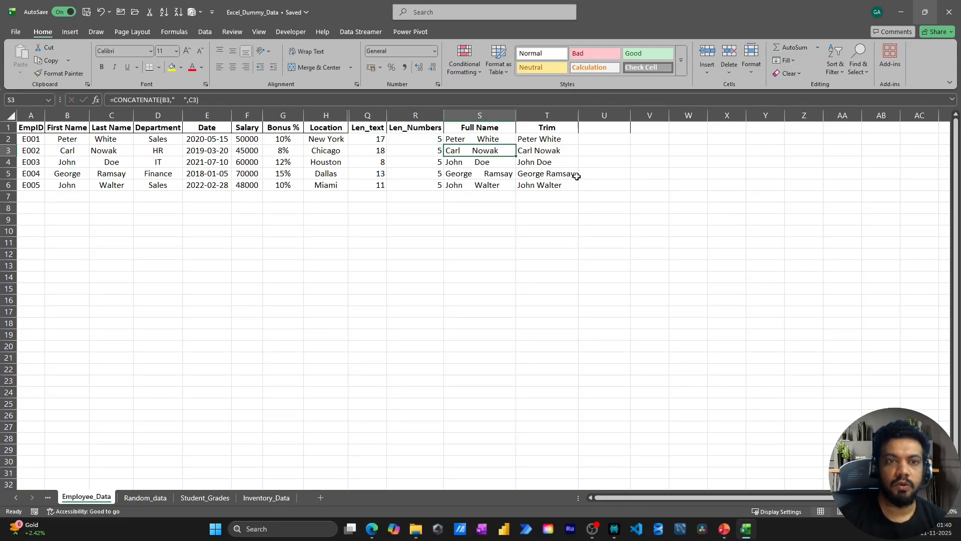
Step: Replace the formula in S3 with its static value and check the text for trailing spaces
{"action": "key", "text": "ctrl+c"}
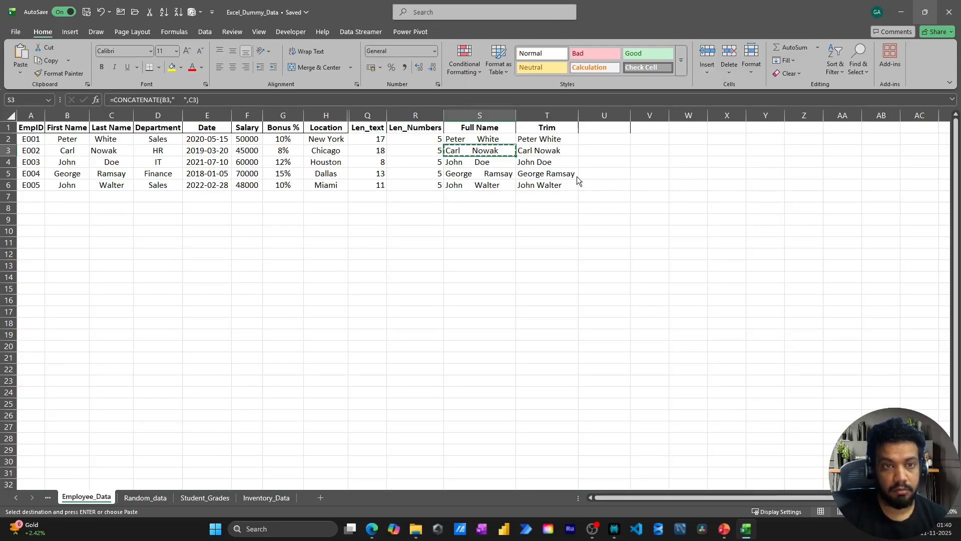
{"action": "key", "text": "ctrl+alt+v"}
{"action": "key", "text": "Return"}
{"action": "key", "text": "F2"}
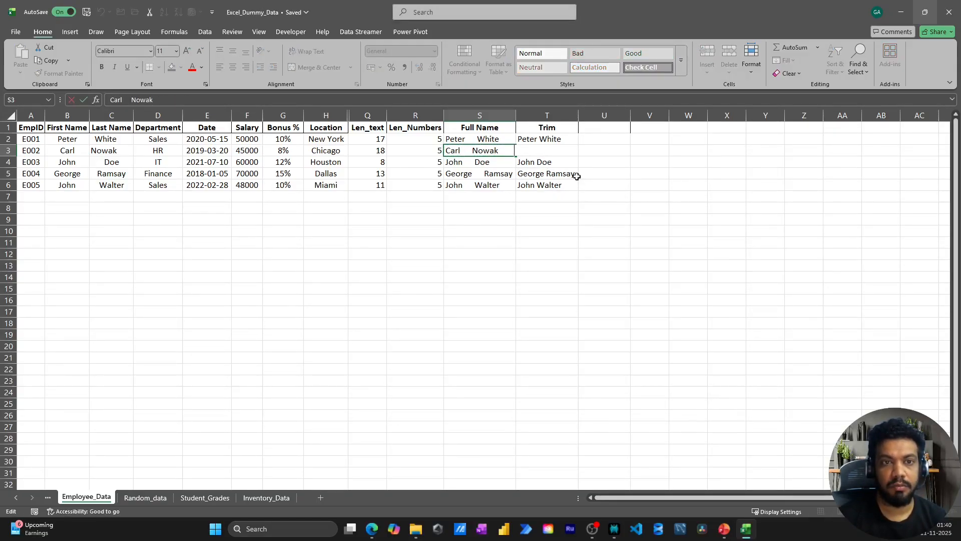
{"action": "key", "text": "Return"}
Step: Replace the CONCATENATE formula in S4 with its static value and check where its text ends
{"action": "key", "text": "F2"}
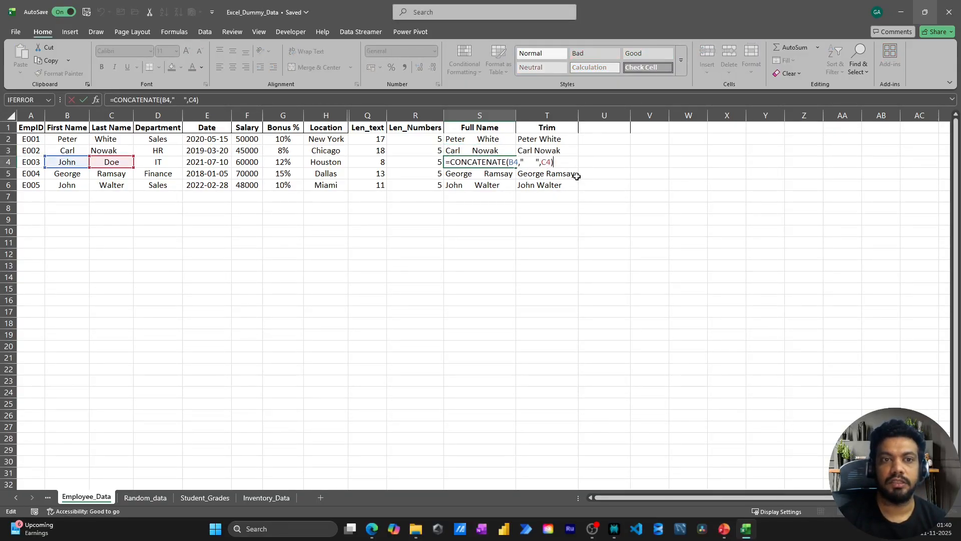
{"action": "key", "text": "Escape"}
{"action": "key", "text": "ctrl+c"}
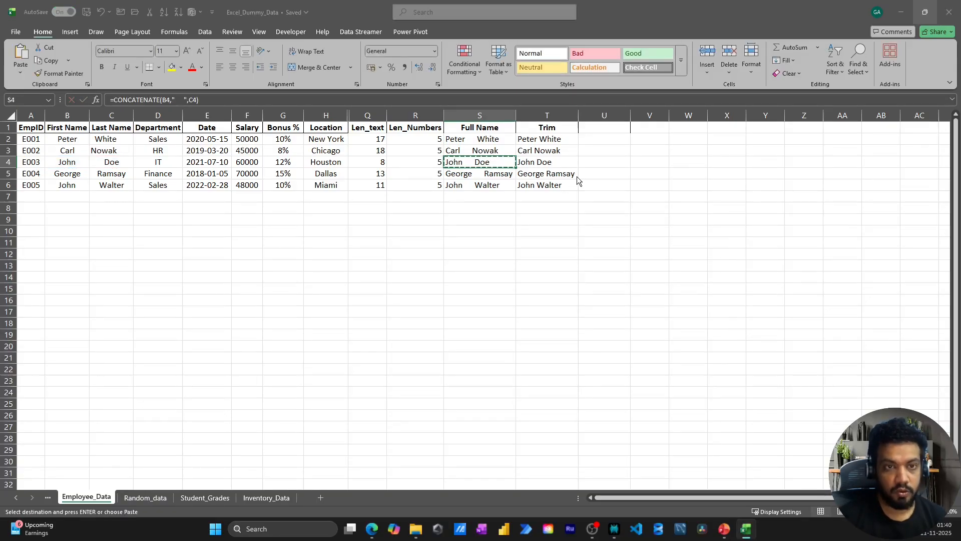
{"action": "key", "text": "ctrl+alt+v"}
{"action": "key", "text": "Return"}
{"action": "key", "text": "Escape"}
{"action": "key", "text": "F2"}
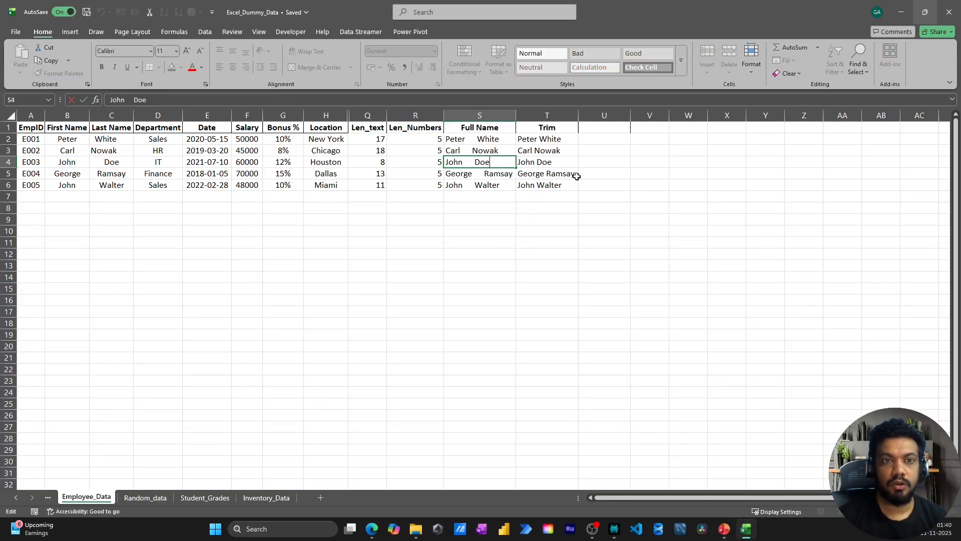
{"action": "key", "text": "Escape"}
Step: Check the trailing spaces in S3 and the TRIM formula beside it in T3
{"action": "key", "text": "Up"}
{"action": "key", "text": "F2"}
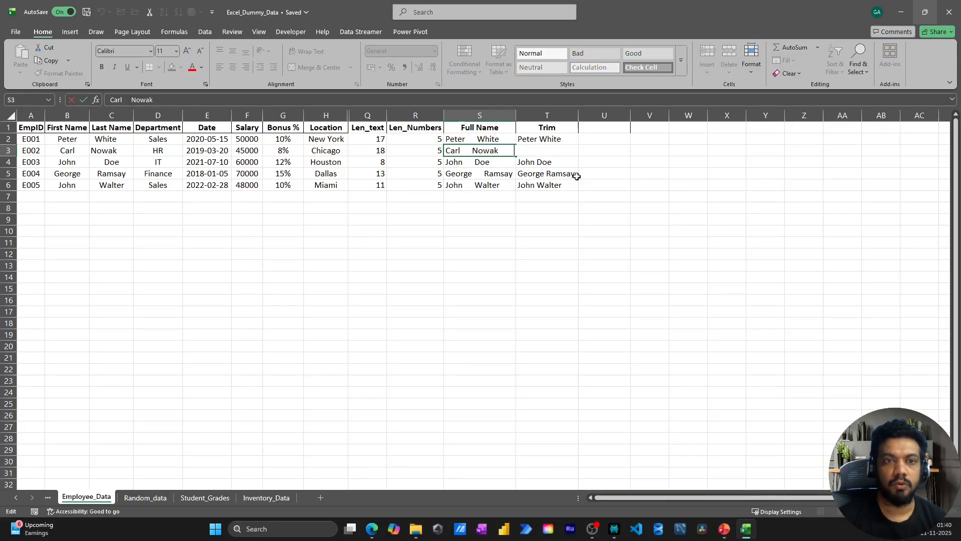
{"action": "key", "text": "Escape"}
{"action": "key", "text": "Right"}
{"action": "key", "text": "F2"}
{"action": "key", "text": "Escape"}
Step: Convert the TRIM formulas in T2:T6 to static values
{"action": "key", "text": "Up"}
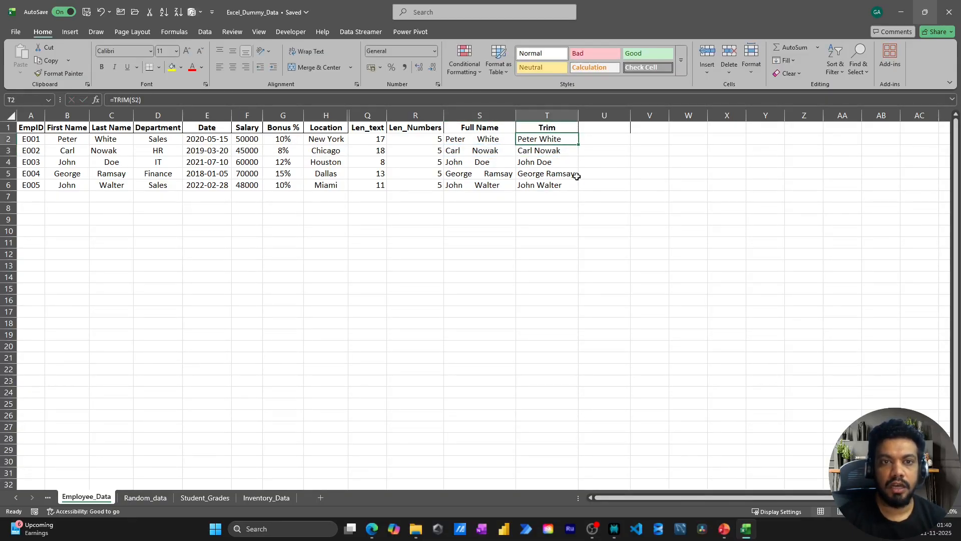
{"action": "key", "text": "ctrl+shift+Down"}
{"action": "key", "text": "ctrl+c"}
{"action": "key", "text": "ctrl+alt+v"}
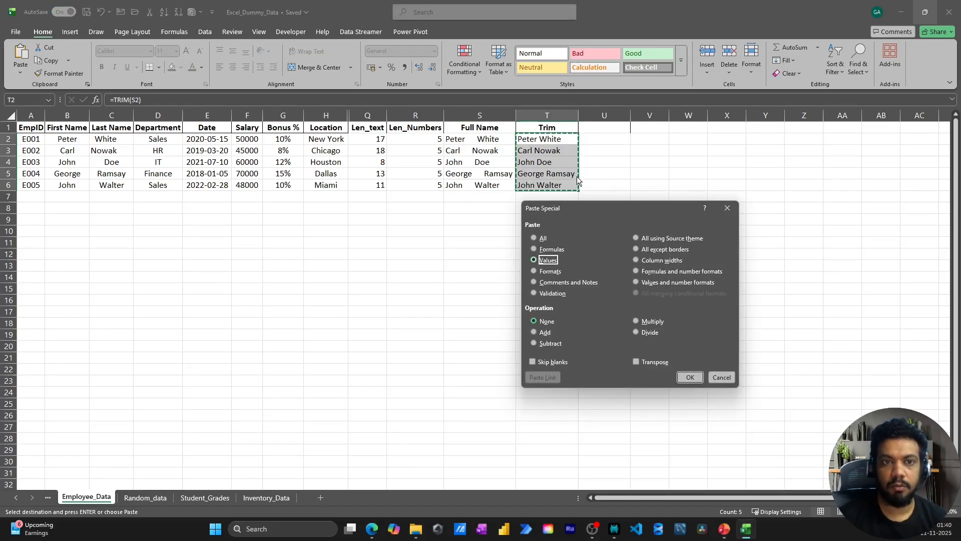
{"action": "key", "text": "Return"}
Step: Compare where the text ends in trimmed cell T3 and in untrimmed cell S3
{"action": "key", "text": "Down"}
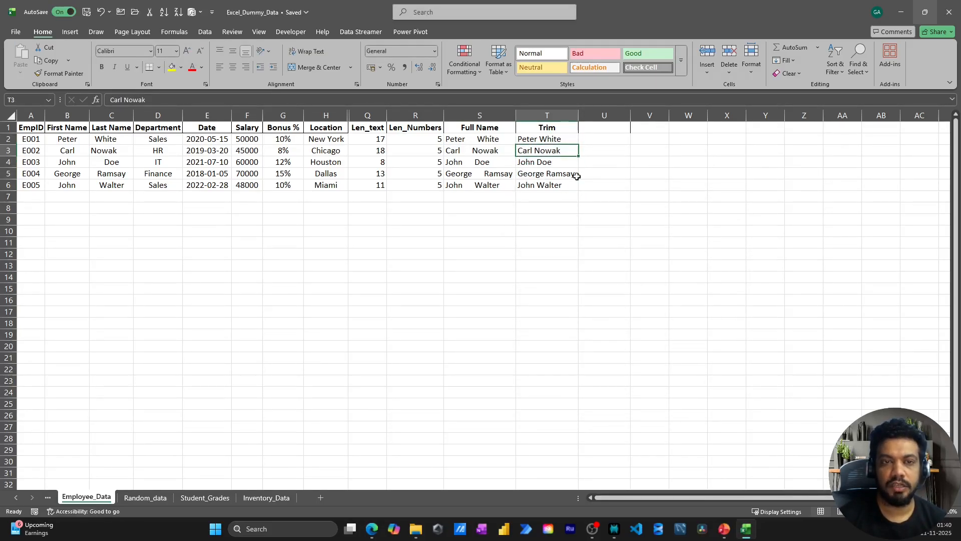
{"action": "key", "text": "F2"}
{"action": "key", "text": "Escape"}
{"action": "key", "text": "Left"}
{"action": "key", "text": "F2"}
{"action": "key", "text": "Escape"}
{"action": "key", "text": "Right"}
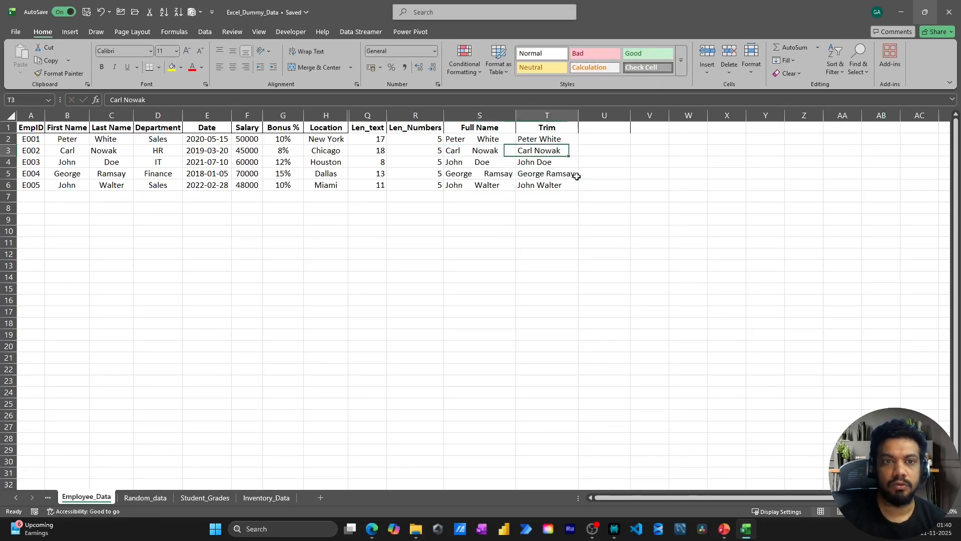
{"action": "key", "text": "F2"}
{"action": "key", "text": "Escape"}
{"action": "key", "text": "Down"}
{"action": "key", "text": "Escape"}
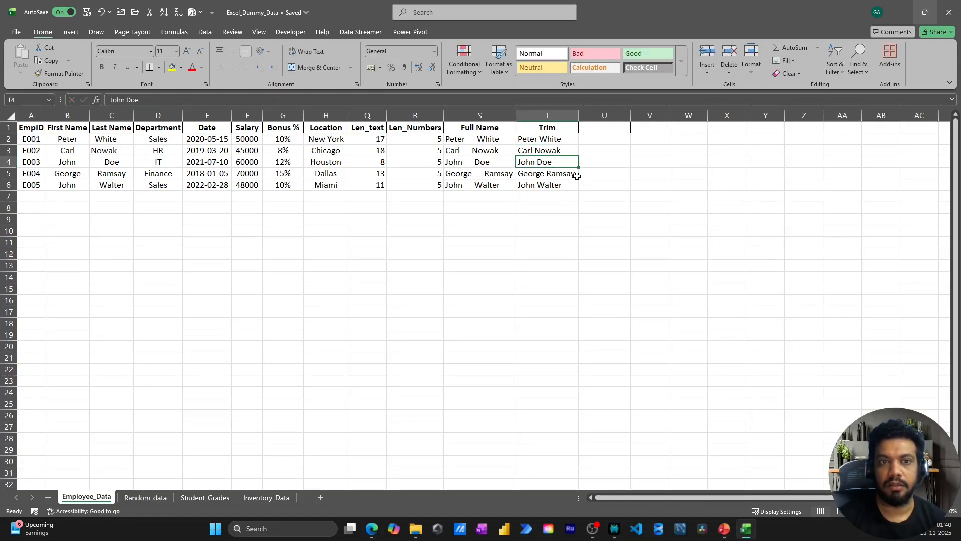
Step: Enter the headers Find, Replace and Substitute in U1, V1 and W1
{"action": "key", "text": "Up"}
{"action": "key", "text": "Up"}
{"action": "key", "text": "Up"}
{"action": "key", "text": "Right"}
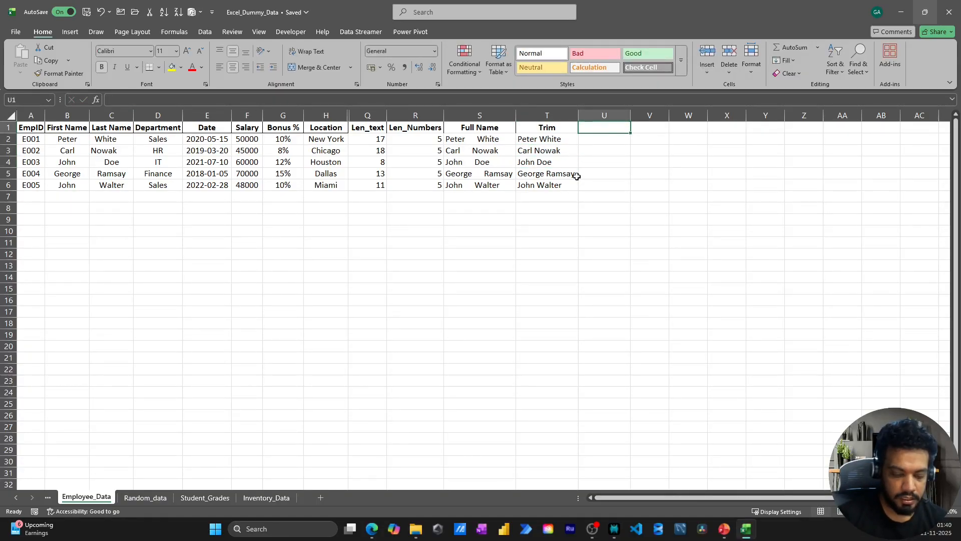
{"action": "type", "text": "Find"}
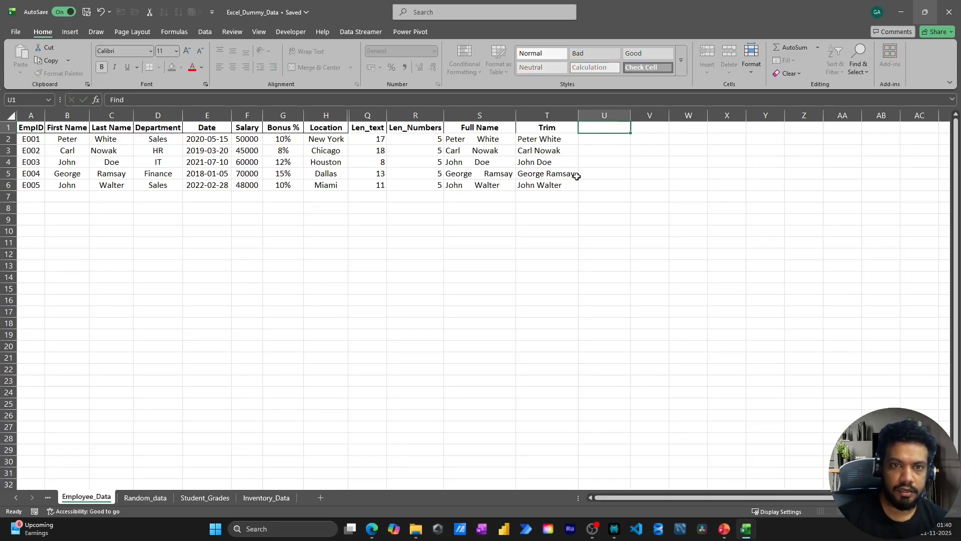
{"action": "key", "text": "Tab"}
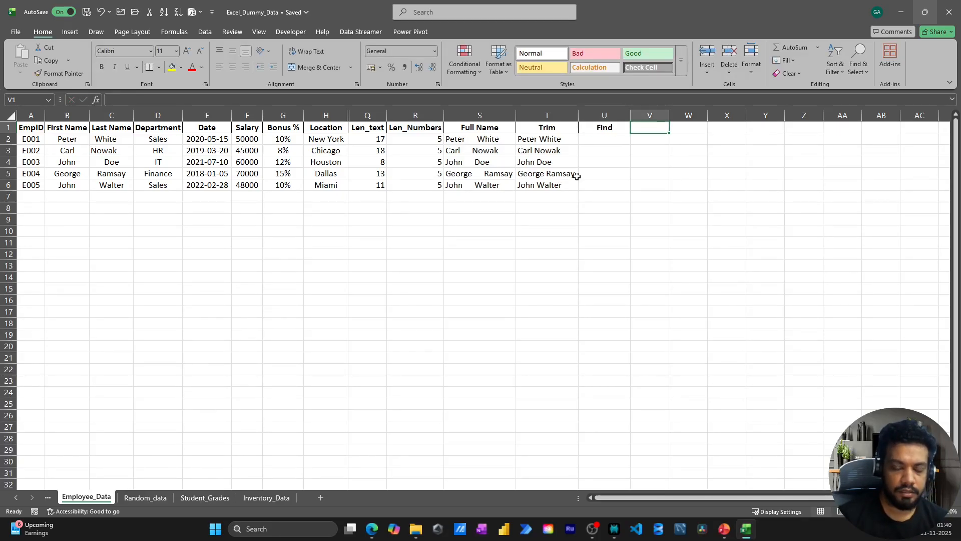
{"action": "type", "text": "Replace"}
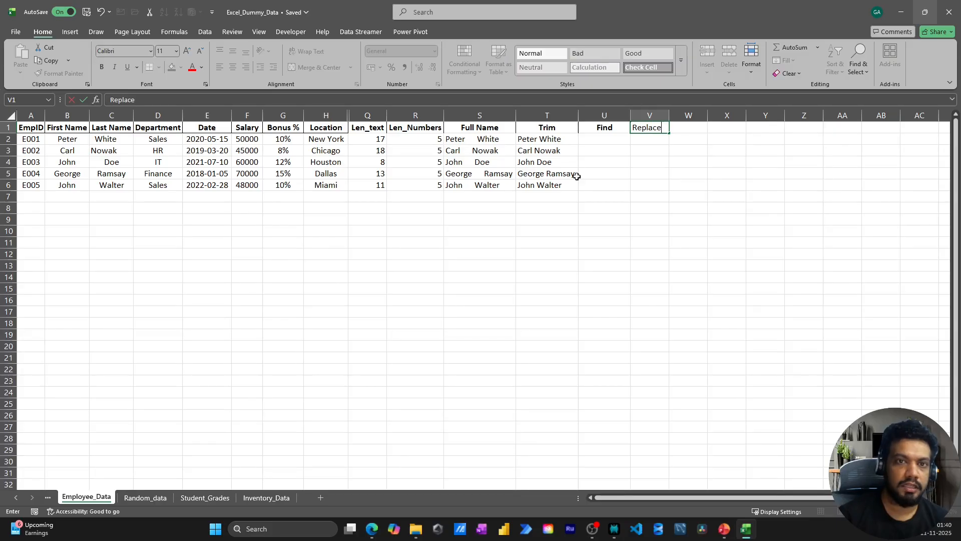
{"action": "key", "text": "Tab"}
{"action": "type", "text": "S"}
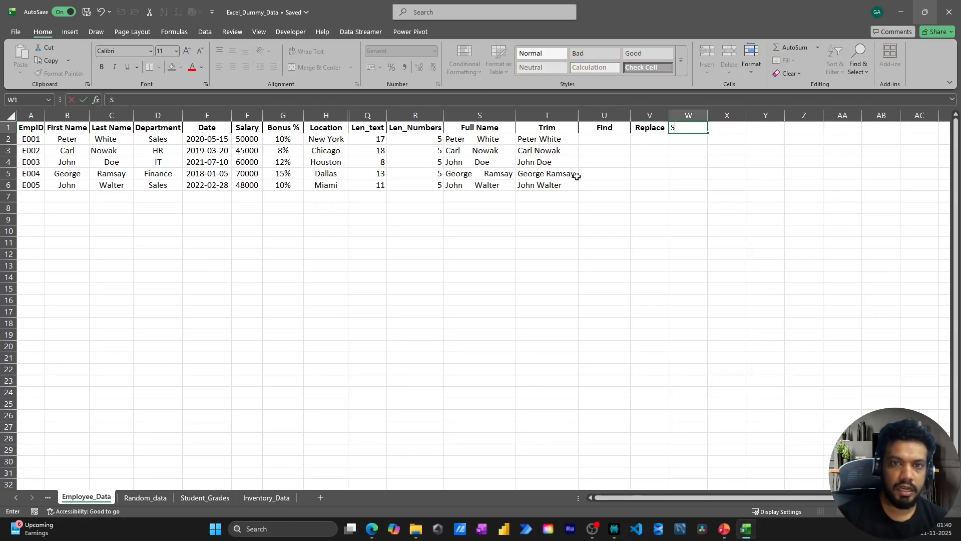
{"action": "type", "text": "ubst"}
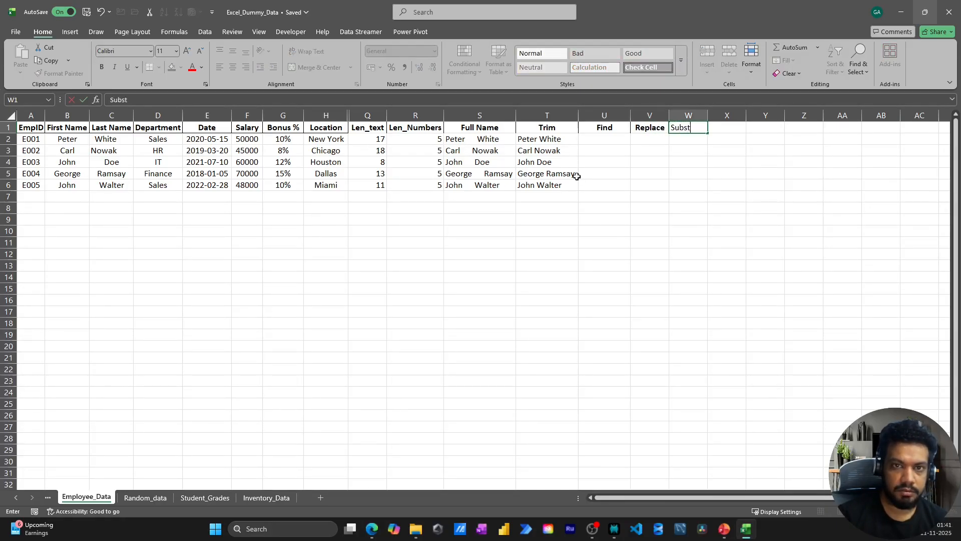
{"action": "type", "text": "itute"}
{"action": "key", "text": "ctrl+Return"}
Step: Make the Substitute header in W1 bold and autofit the width of column W
{"action": "key", "text": "ctrl+b"}
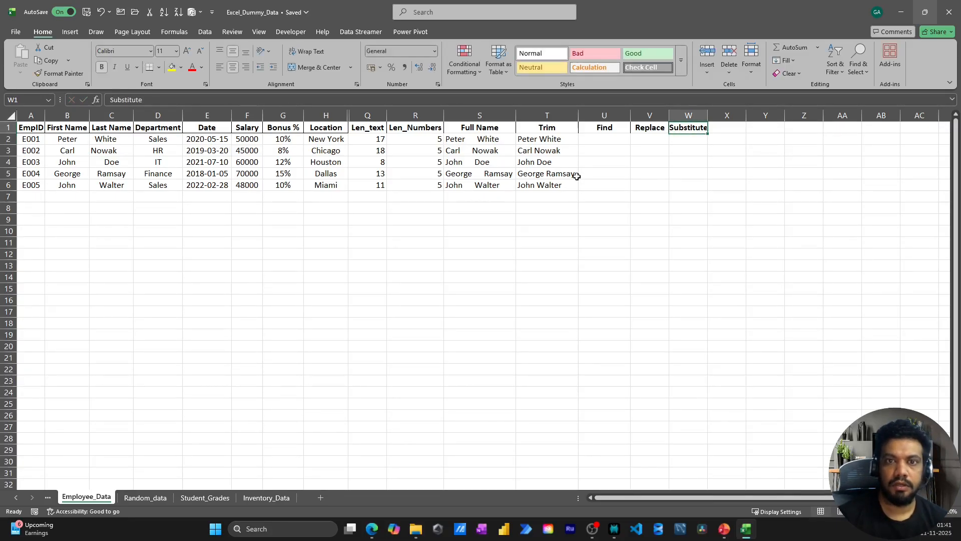
{"action": "key", "text": "alt+h"}
{"action": "key", "text": "o"}
{"action": "key", "text": "i"}
Step: Enter a FIND formula in U2 that searches T2 for row 2's first name as quoted text, without a start number
{"action": "key", "text": "Left"}
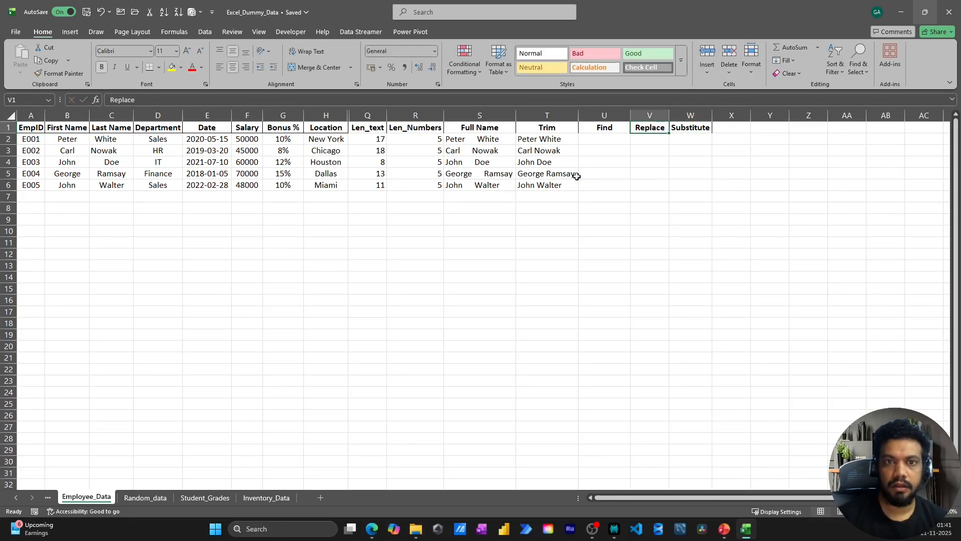
{"action": "key", "text": "Left"}
{"action": "key", "text": "Down"}
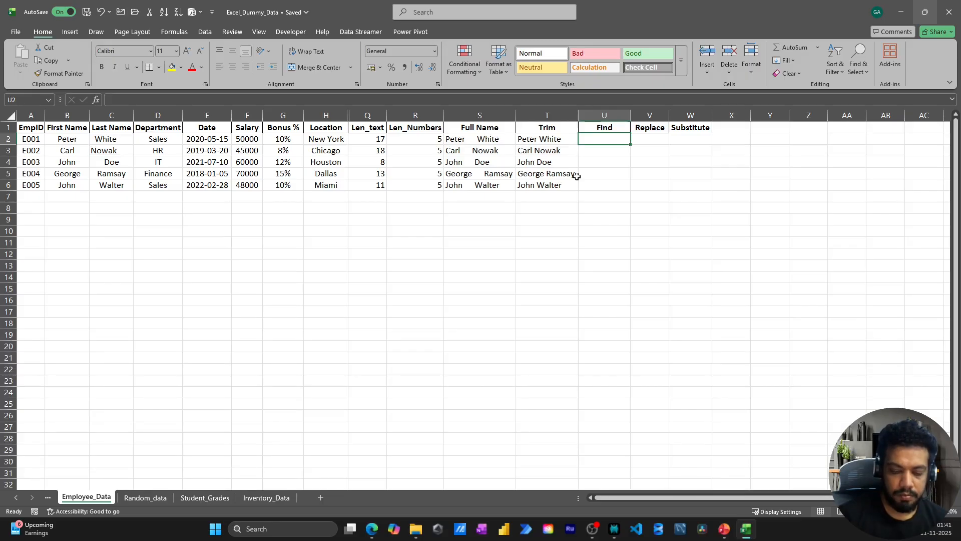
{"action": "type", "text": "=fin"}
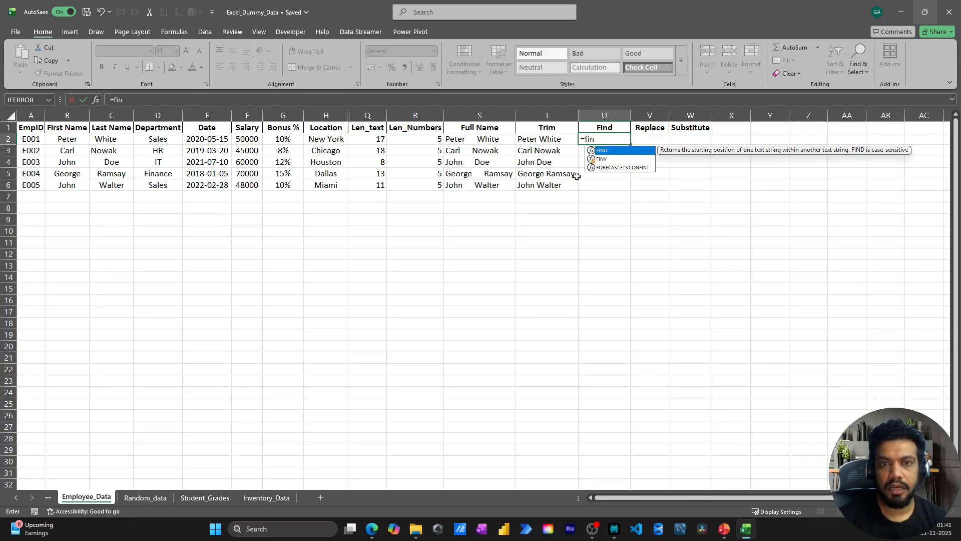
{"action": "key", "text": "Tab"}
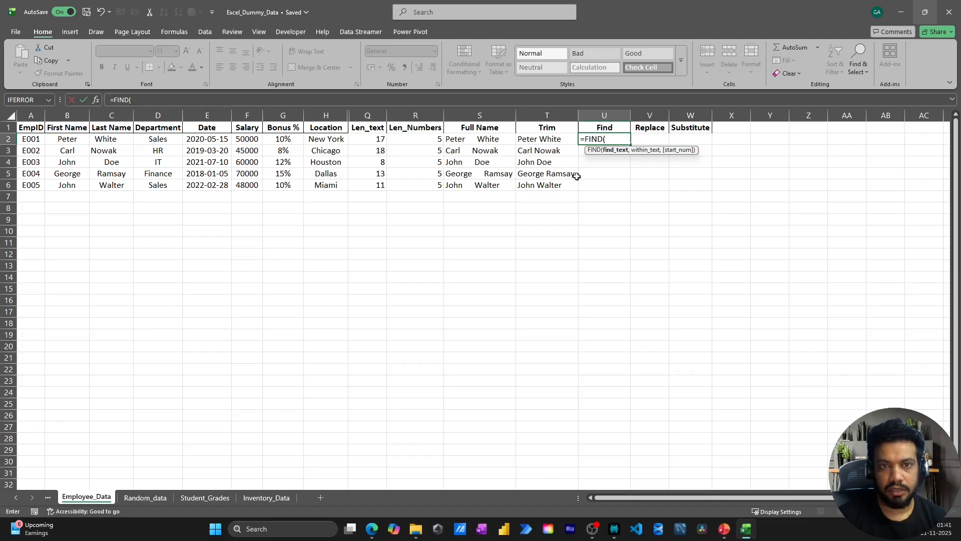
{"action": "type", "text": "Pet"}
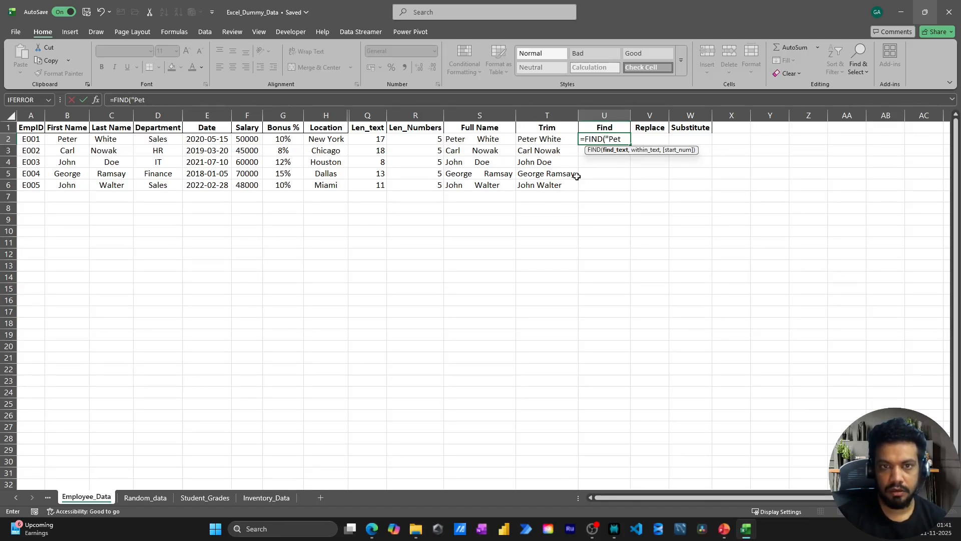
{"action": "type", "text": "er\""}
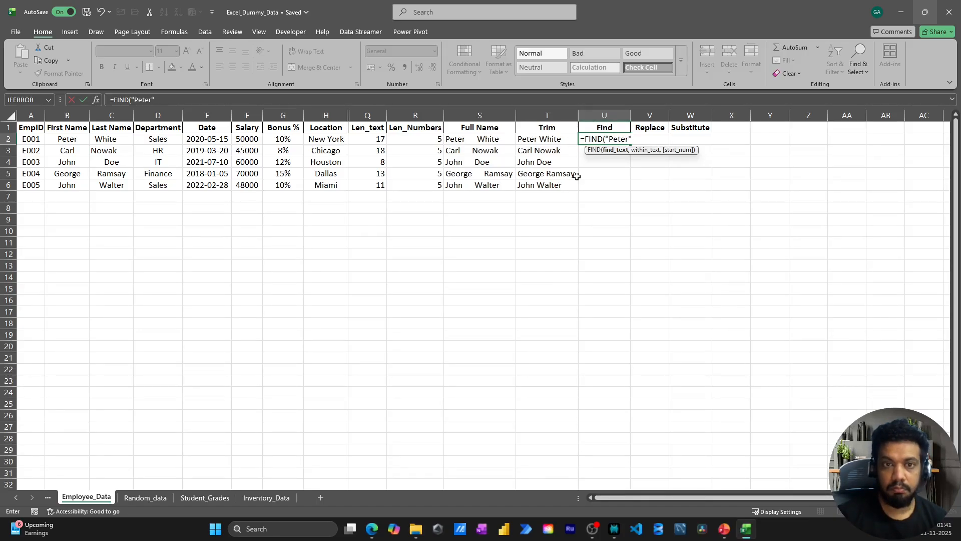
{"action": "type", "text": ","}
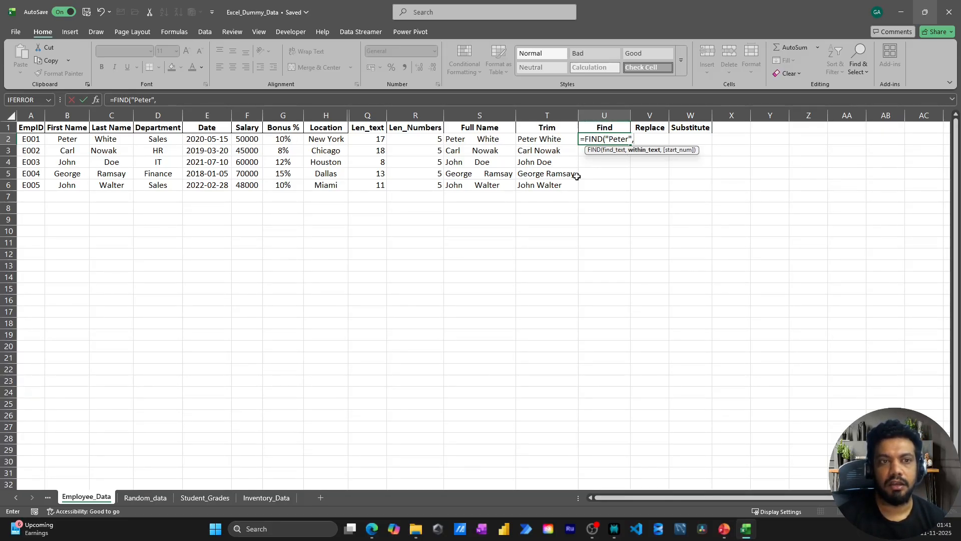
{"action": "key", "text": "Left"}
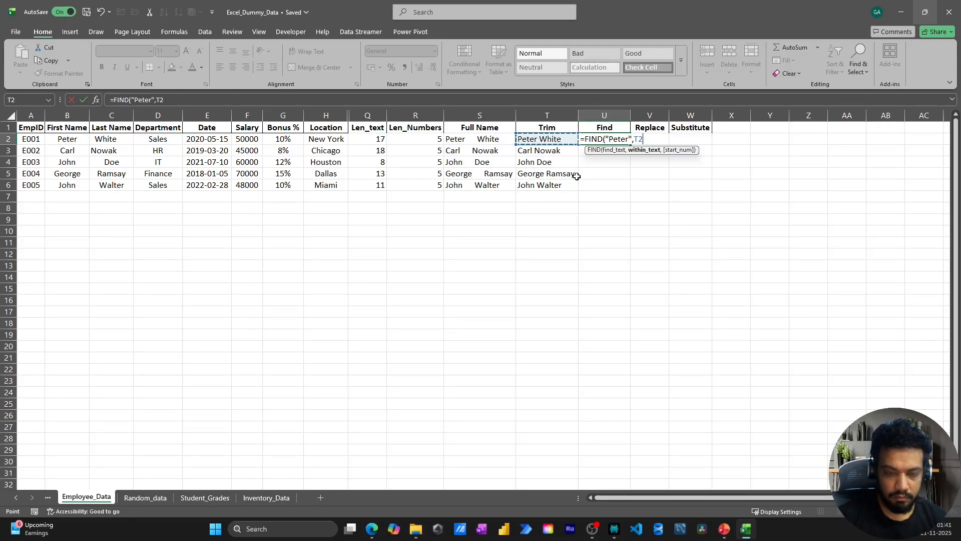
{"action": "type", "text": ","}
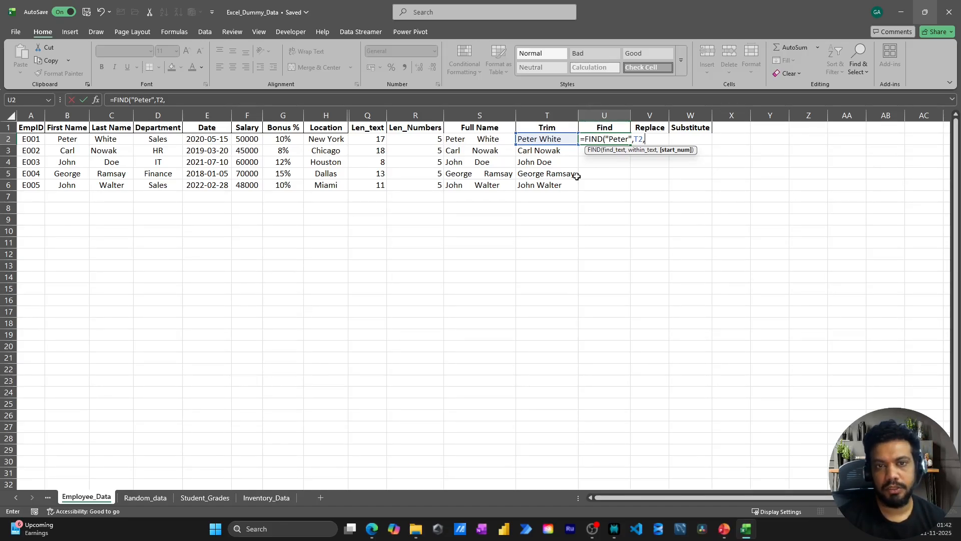
{"action": "key", "text": "BackSpace"}
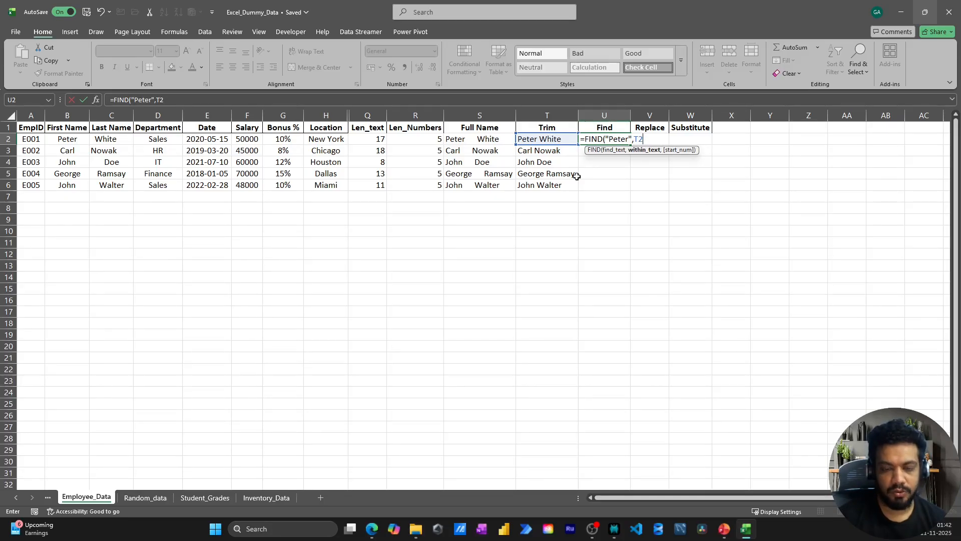
{"action": "type", "text": ")"}
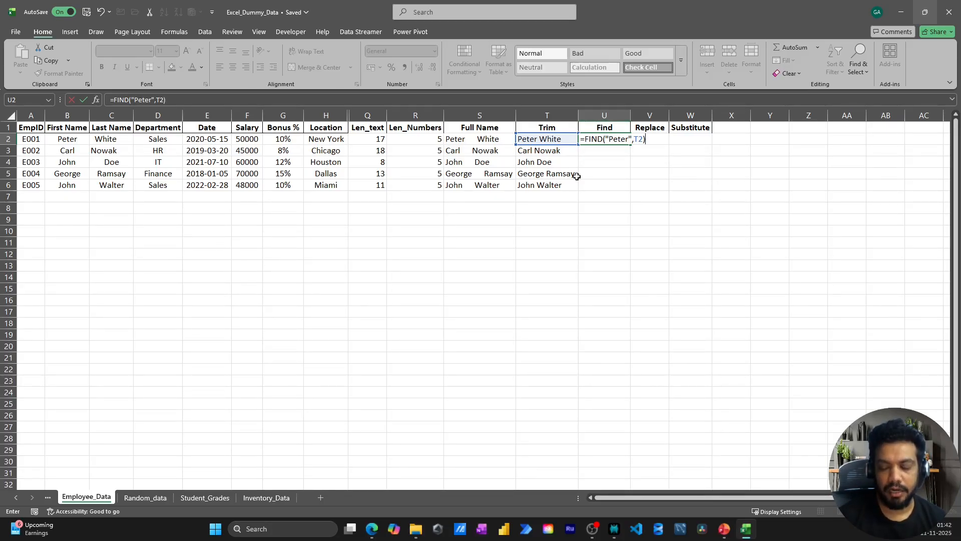
{"action": "key", "text": "Return"}
Step: Fill the FIND formula from U2 down through U6
{"action": "key", "text": "Up"}
{"action": "key", "text": "shift+Down"}
{"action": "key", "text": "shift+Down"}
{"action": "key", "text": "shift+Down"}
{"action": "key", "text": "shift+Down"}
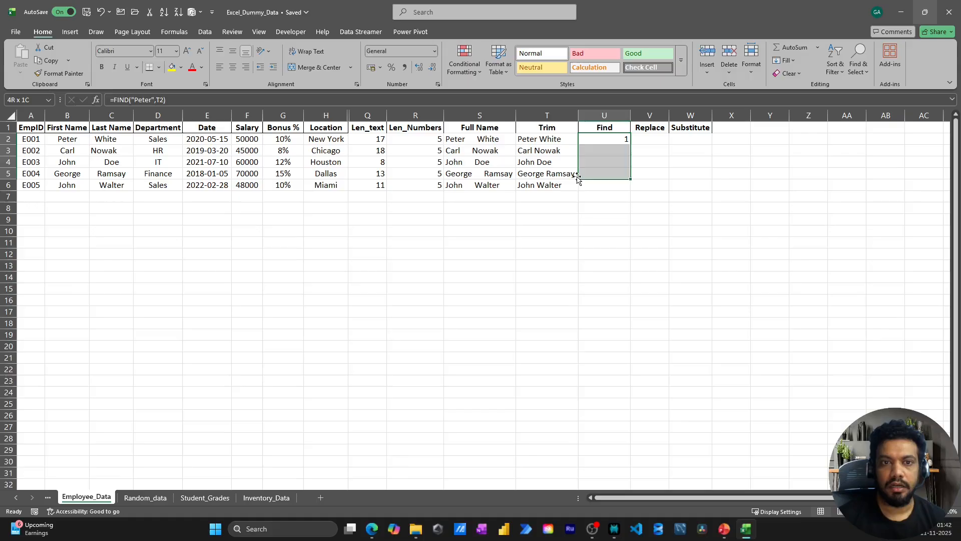
{"action": "key", "text": "ctrl+d"}
{"action": "key", "text": "Down"}
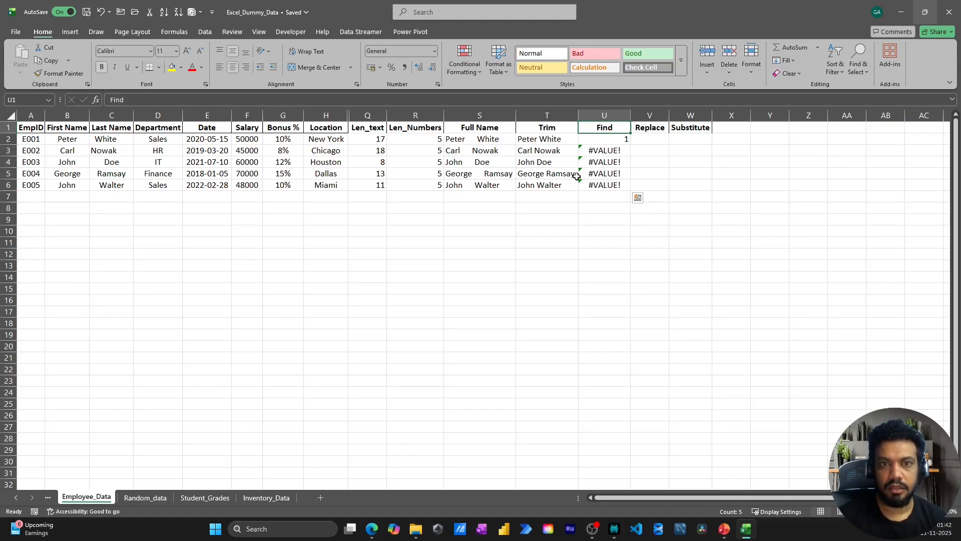
{"action": "key", "text": "Down"}
{"action": "key", "text": "Down"}
{"action": "key", "text": "Down"}
{"action": "key", "text": "Down"}
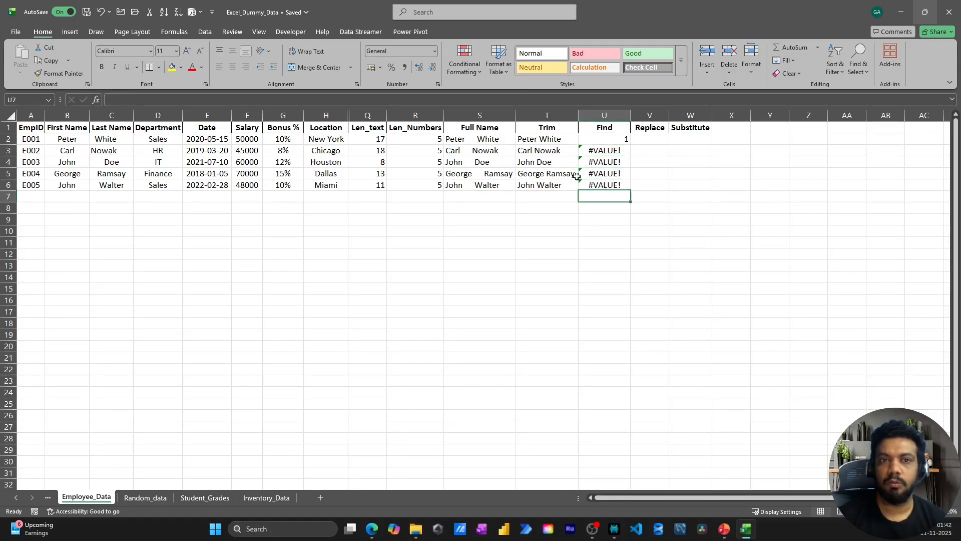
Step: Replace the search text in U2's FIND formula with an uppercase W, keeping T2 as the text to search
{"action": "key", "text": "Up"}
{"action": "key", "text": "Up"}
{"action": "key", "text": "Up"}
{"action": "key", "text": "Up"}
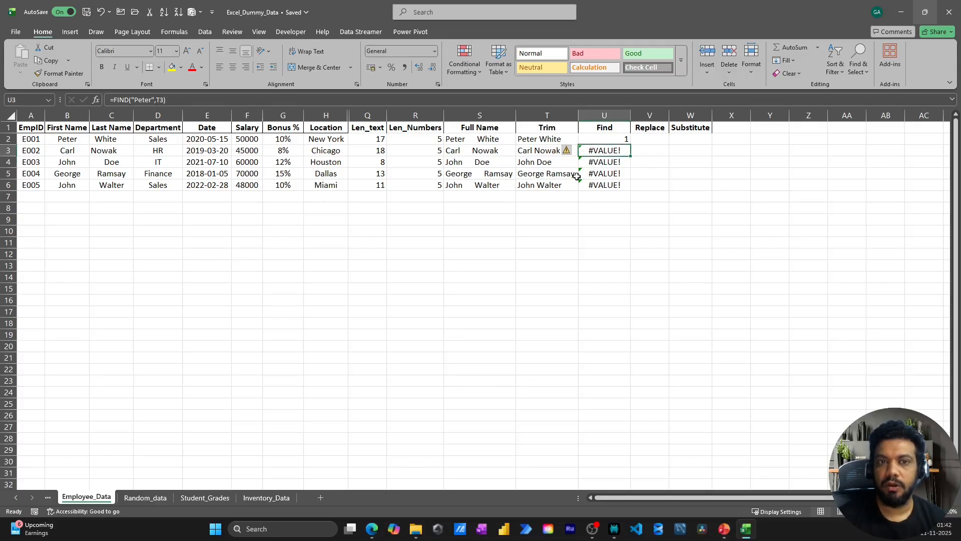
{"action": "key", "text": "Up"}
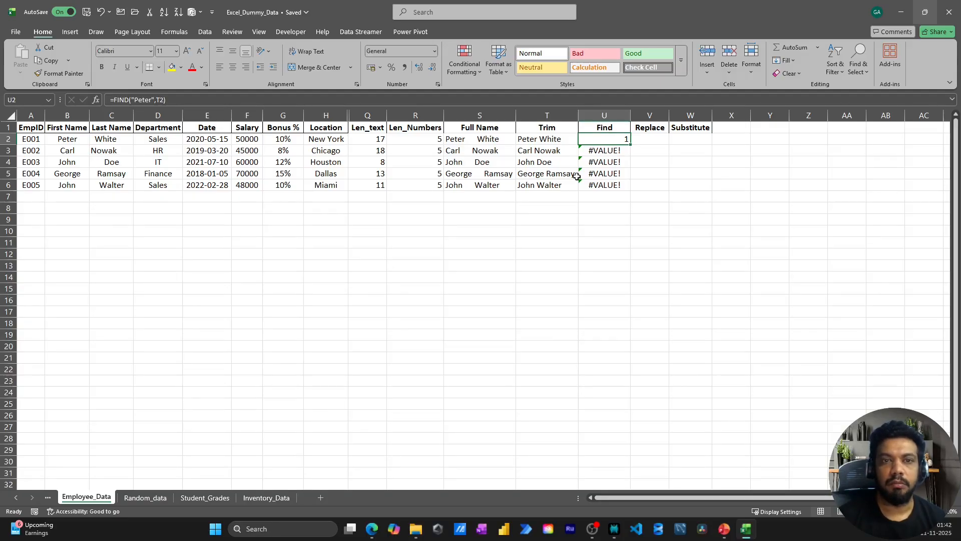
{"action": "key", "text": "Left"}
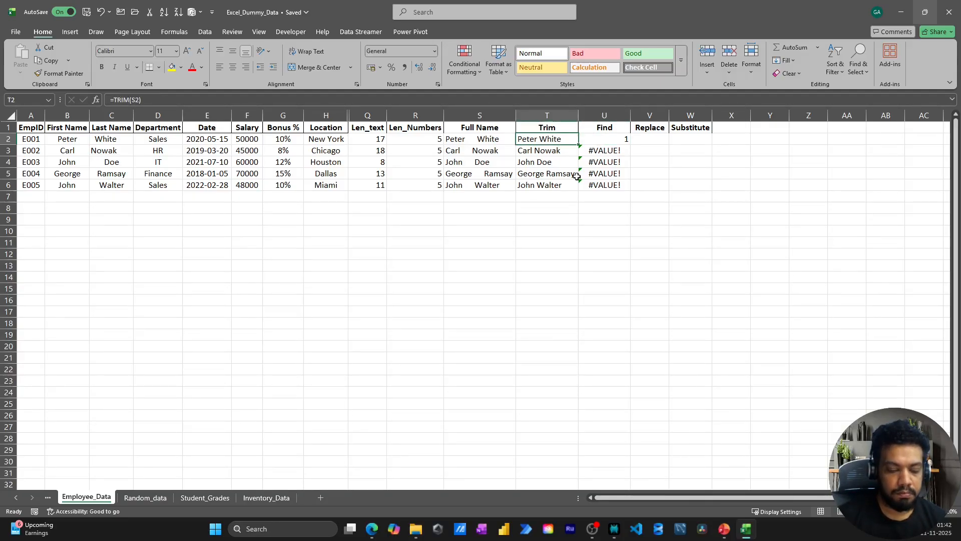
{"action": "key", "text": "Right"}
{"action": "key", "text": "F2"}
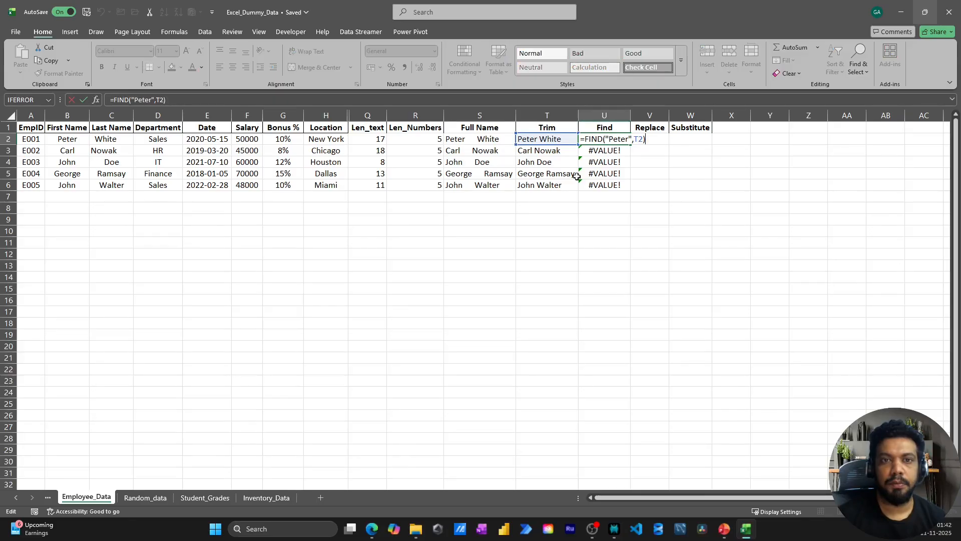
{"action": "key", "text": "Left"}
{"action": "key", "text": "Left"}
{"action": "key", "text": "Left"}
{"action": "key", "text": "Left"}
{"action": "key", "text": "Left"}
{"action": "key", "text": "Left"}
{"action": "key", "text": "shift+Left"}
{"action": "key", "text": "shift+Left"}
{"action": "key", "text": "shift+Left"}
{"action": "key", "text": "shift+Left"}
{"action": "key", "text": "shift+Left"}
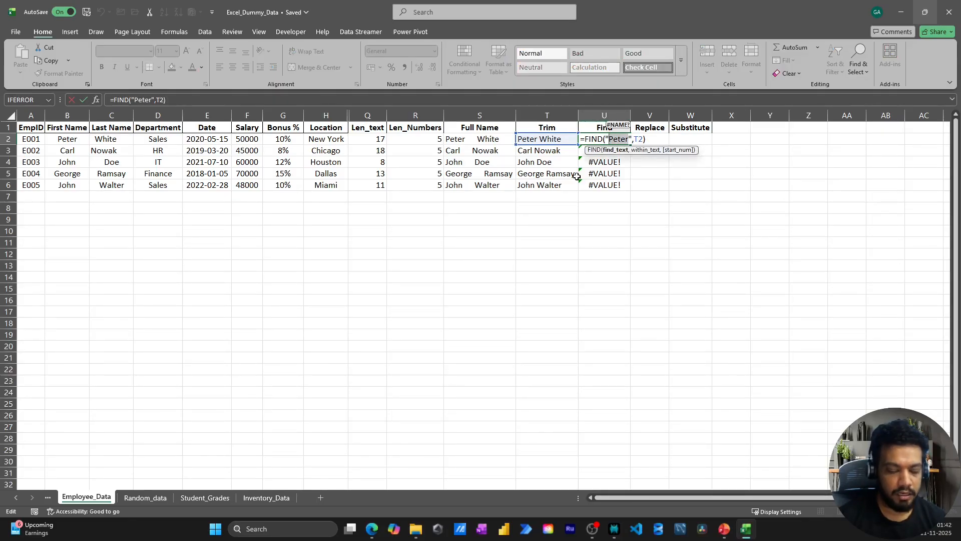
{"action": "type", "text": "W"}
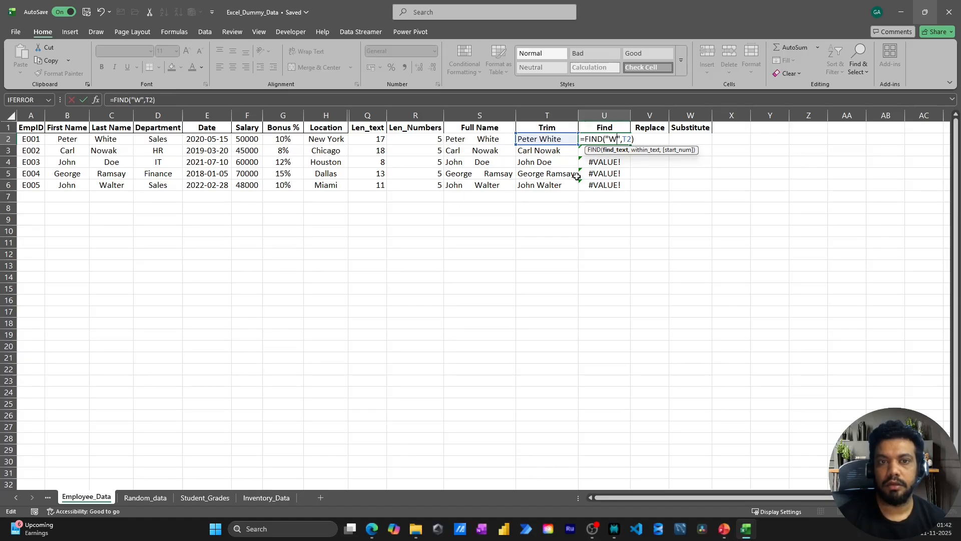
{"action": "key", "text": "Return"}
{"action": "key", "text": "Up"}
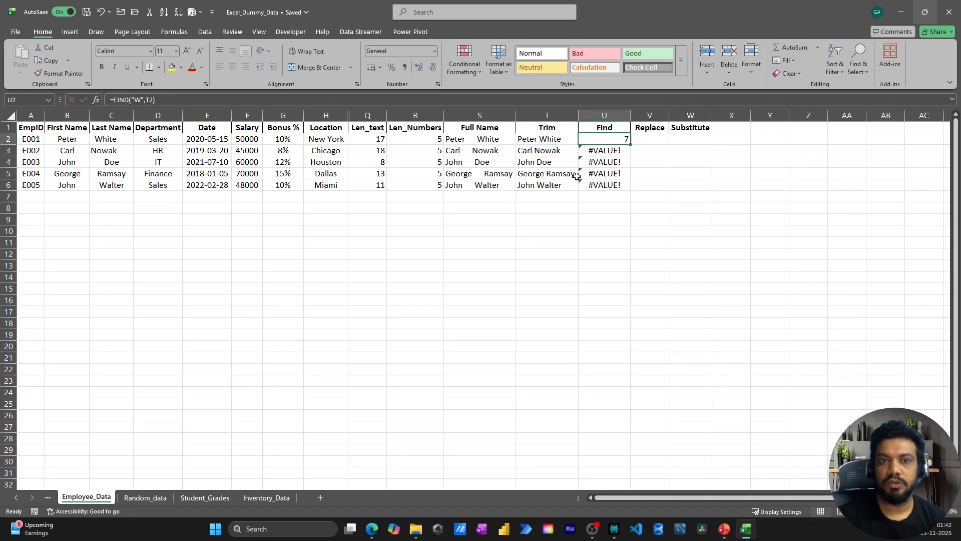
Step: Convert the TRIM formula in T2 to a static value by copying it and pasting only values over it
{"action": "key", "text": "Left"}
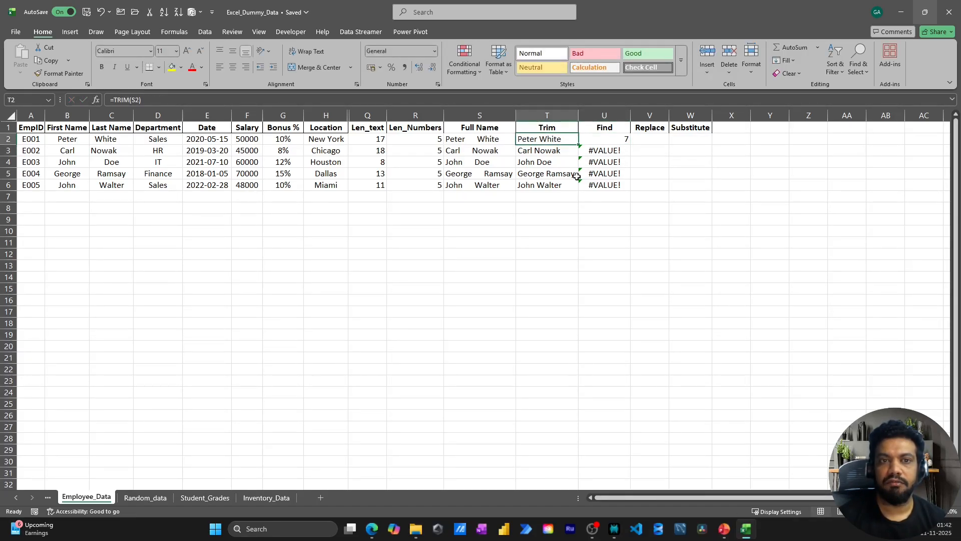
{"action": "key", "text": "F2"}
{"action": "key", "text": "Escape"}
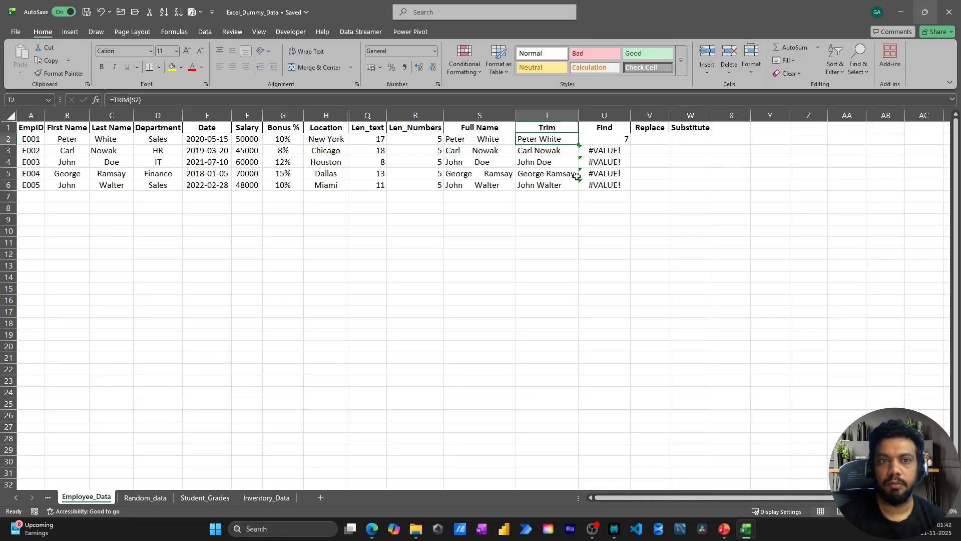
{"action": "key", "text": "ctrl+c"}
{"action": "key", "text": "ctrl+alt+v"}
{"action": "key", "text": "v"}
{"action": "key", "text": "Return"}
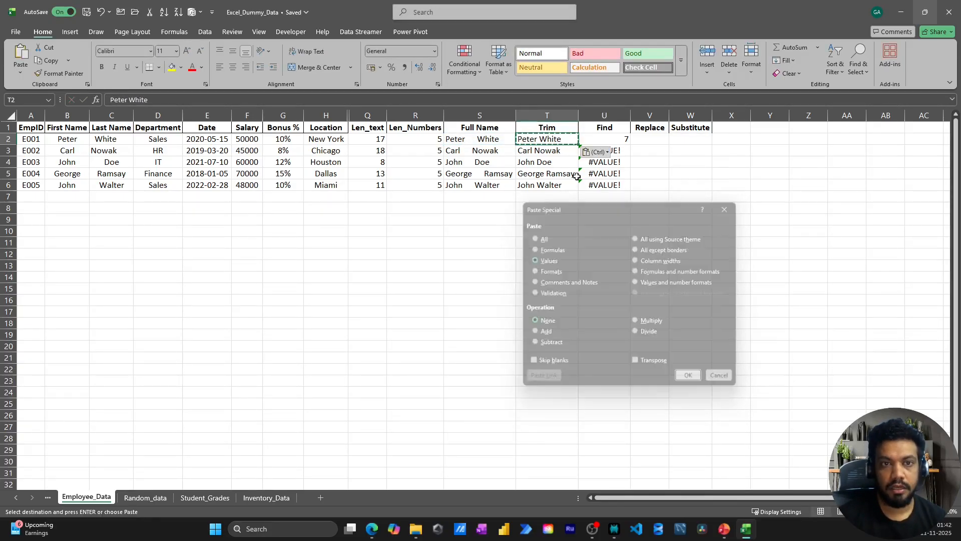
{"action": "key", "text": "F2"}
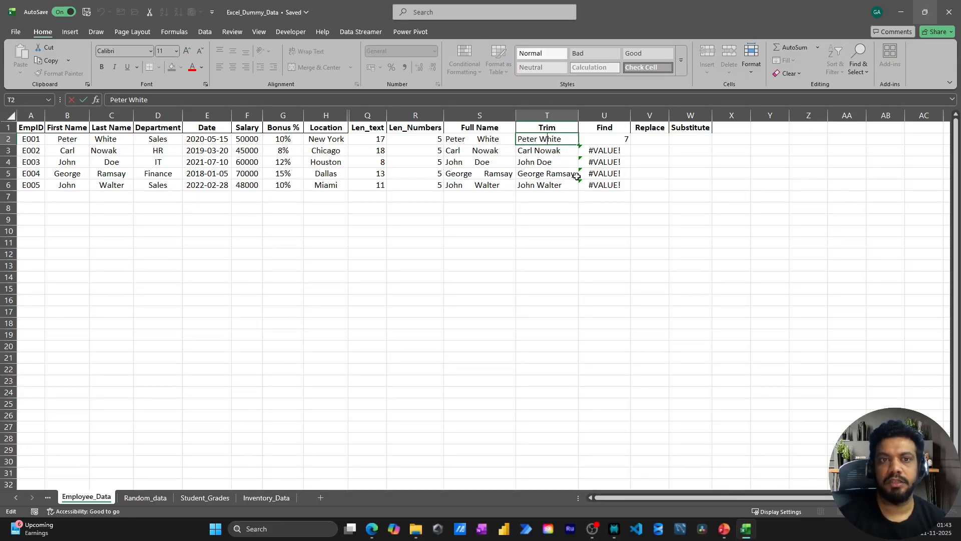
{"action": "key", "text": "Tab"}
Step: Set the search text in U2's FIND formula to an uppercase E
{"action": "key", "text": "F2"}
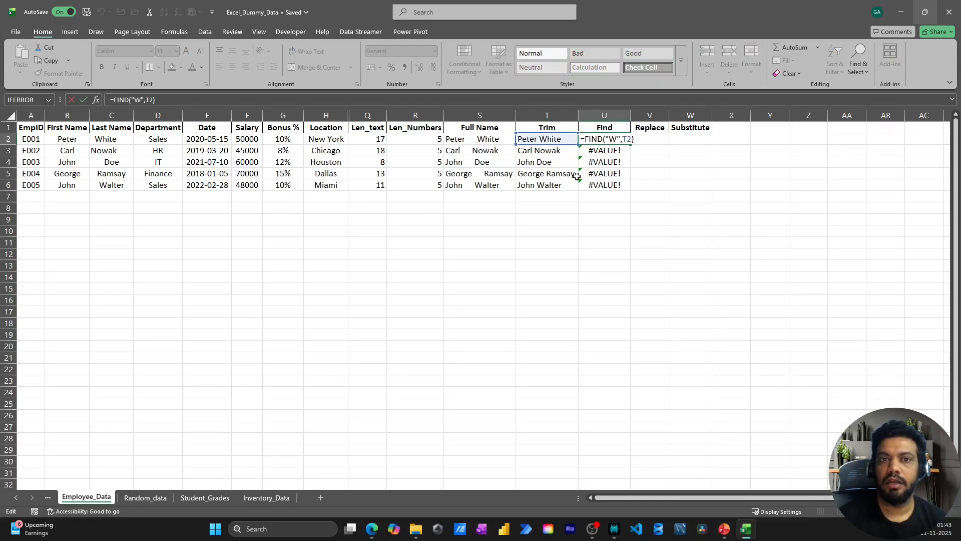
{"action": "key", "text": "Left"}
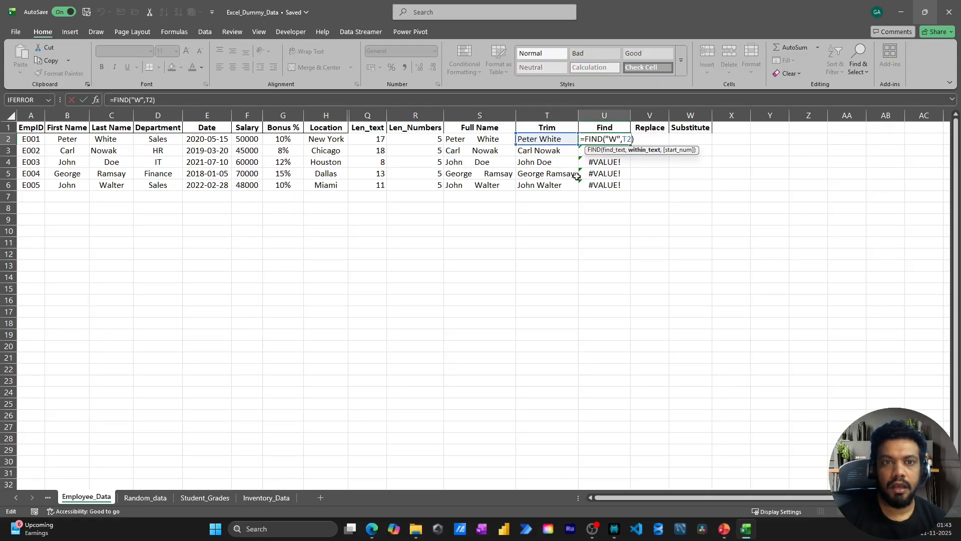
{"action": "key", "text": "ctrl+Return"}
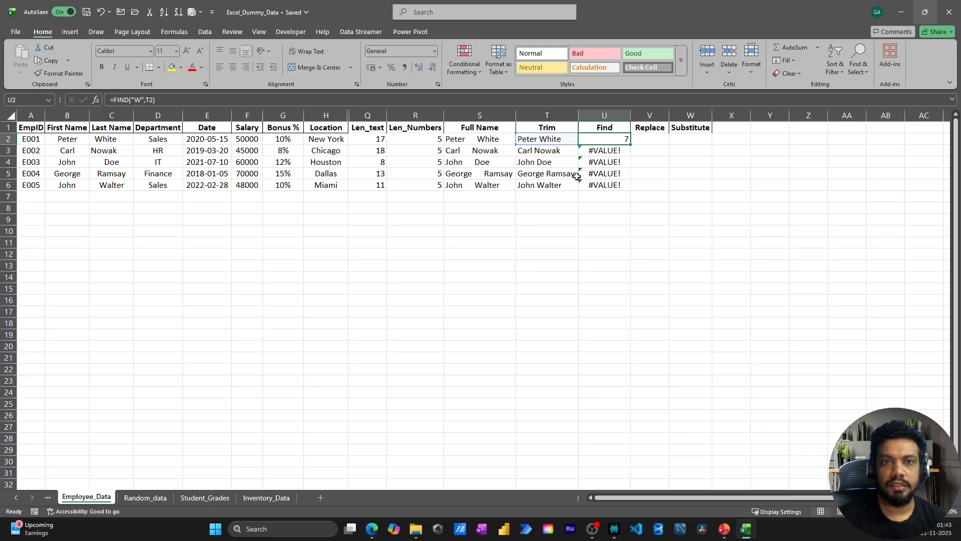
{"action": "key", "text": "F2"}
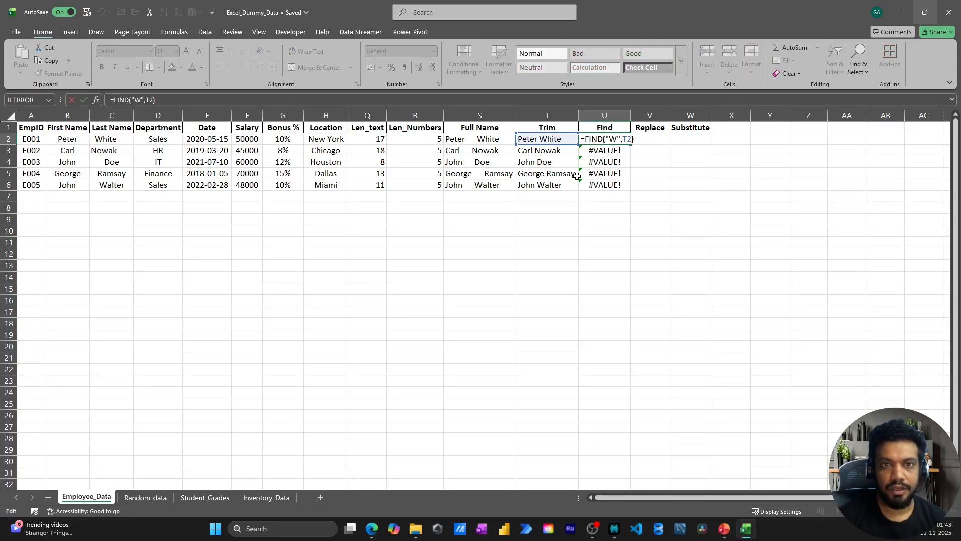
{"action": "key", "text": "Left"}
{"action": "key", "text": "Left"}
{"action": "key", "text": "Left"}
{"action": "key", "text": "Left"}
{"action": "key", "text": "Left"}
{"action": "key", "text": "Left"}
{"action": "key", "text": "Delete"}
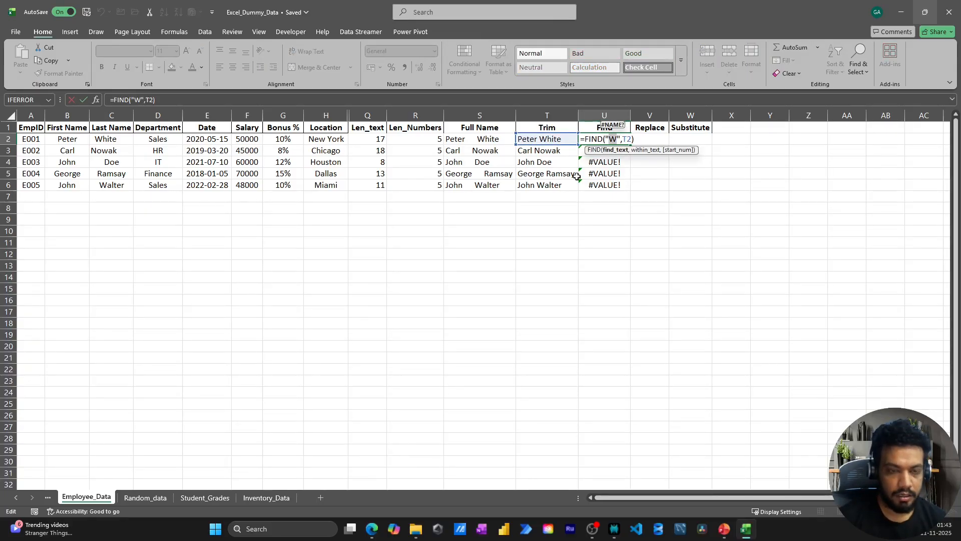
{"action": "type", "text": "E"}
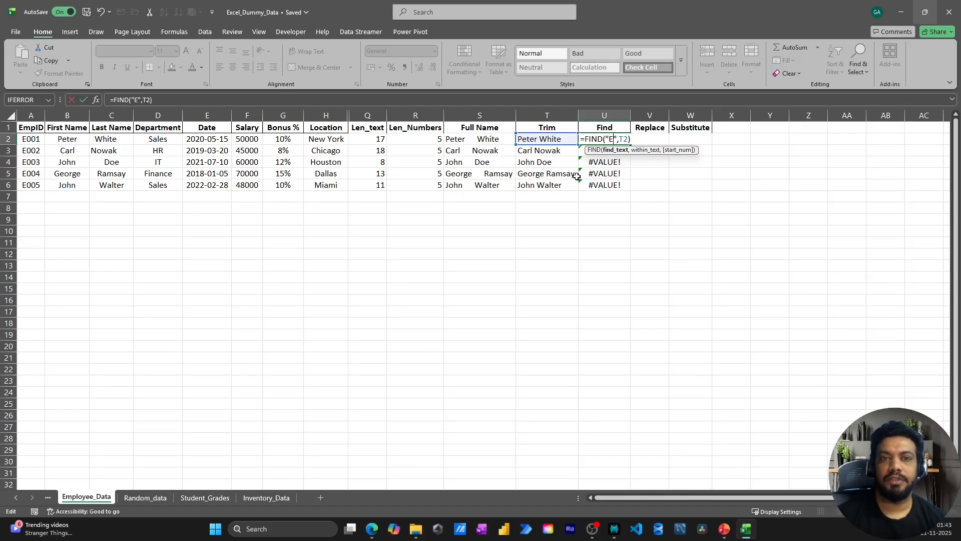
{"action": "key", "text": "Return"}
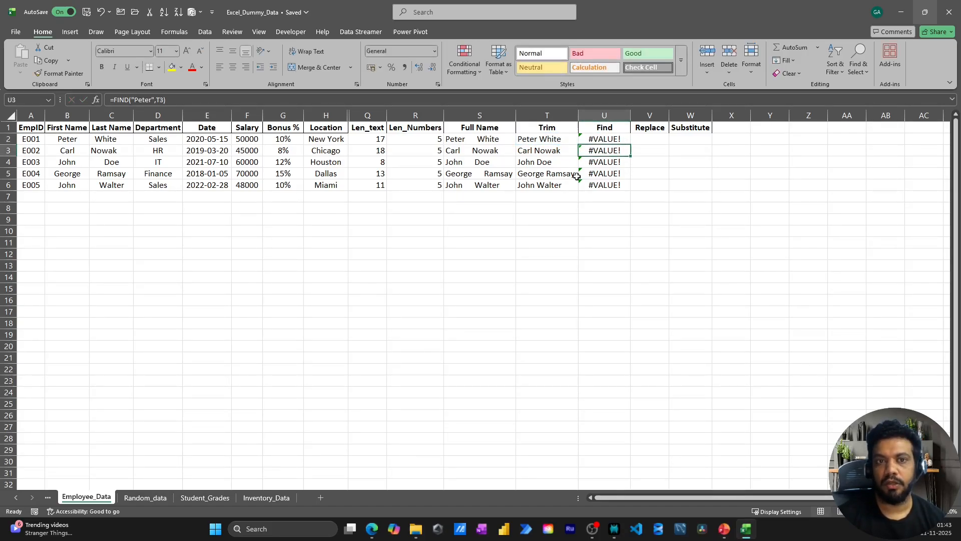
Step: Clear the copied FIND formulas from U3 through U6
{"action": "key", "text": "shift+Down"}
{"action": "key", "text": "shift+Down"}
{"action": "key", "text": "shift+Down"}
{"action": "key", "text": "Delete"}
{"action": "key", "text": "Up"}
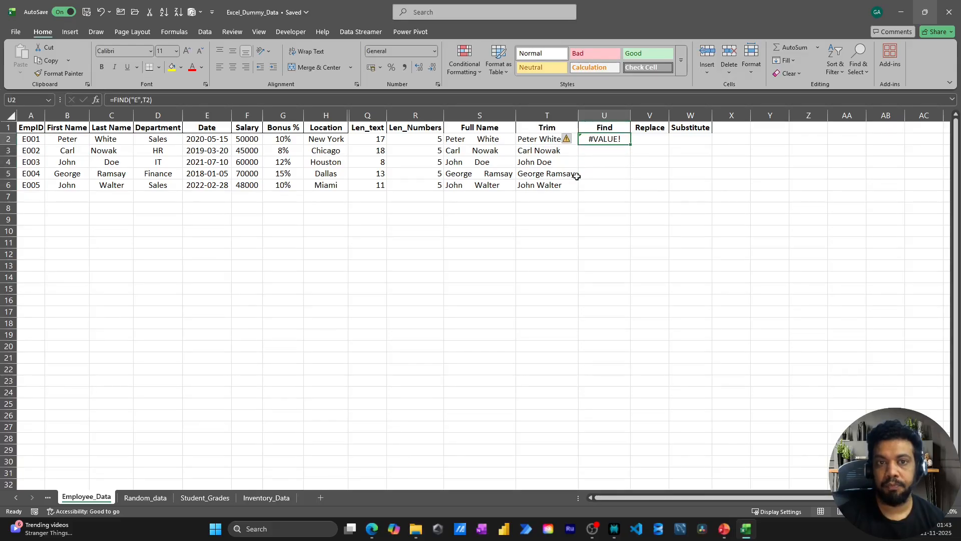
Step: Start a FIND formula in U3 to read the function's description, and discard the entry
{"action": "key", "text": "Left"}
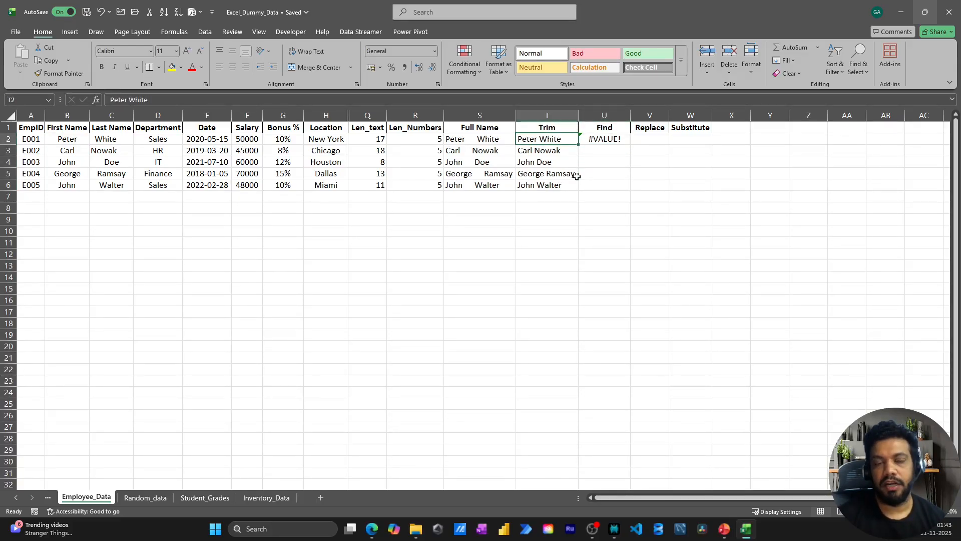
{"action": "key", "text": "Right"}
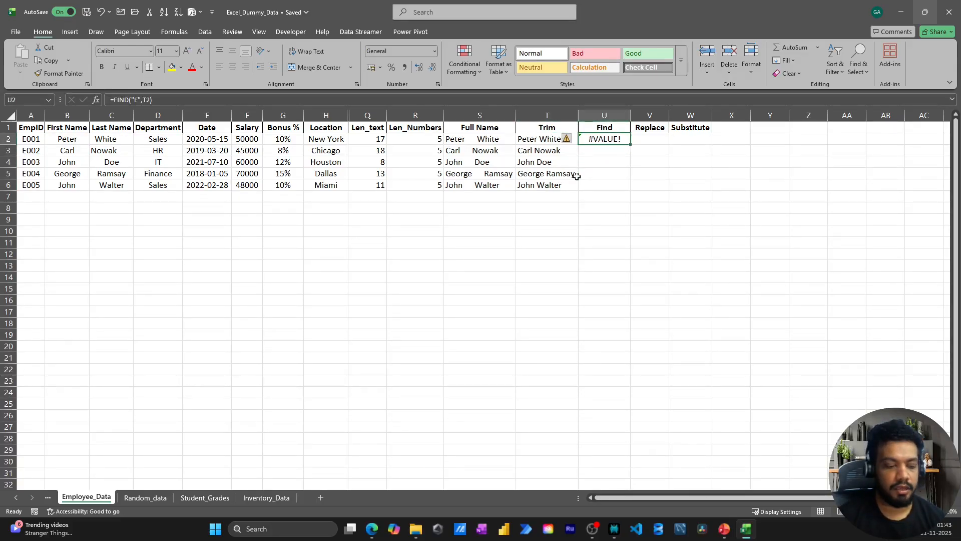
{"action": "key", "text": "Down"}
{"action": "type", "text": "="}
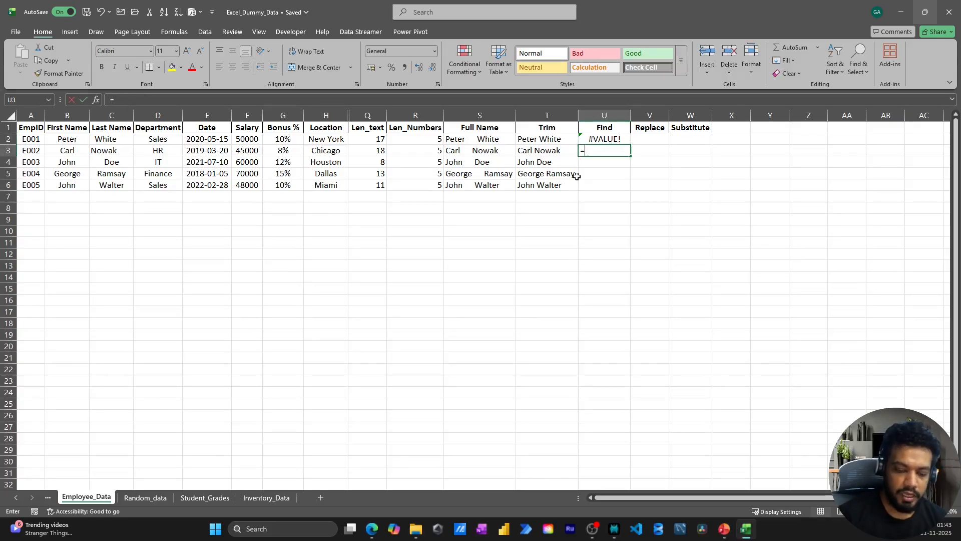
{"action": "type", "text": "find"}
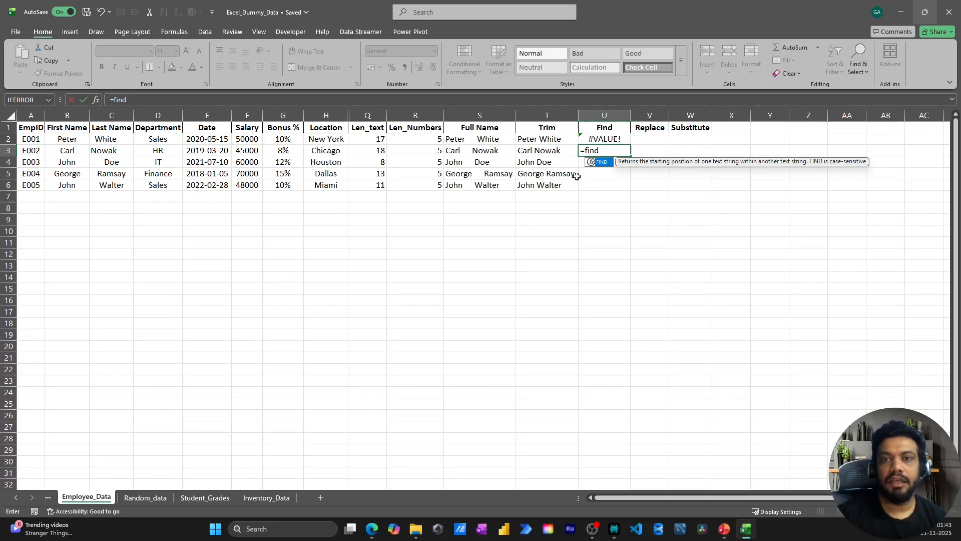
{"action": "key", "text": "Escape"}
{"action": "key", "text": "Escape"}
{"action": "key", "text": "Up"}
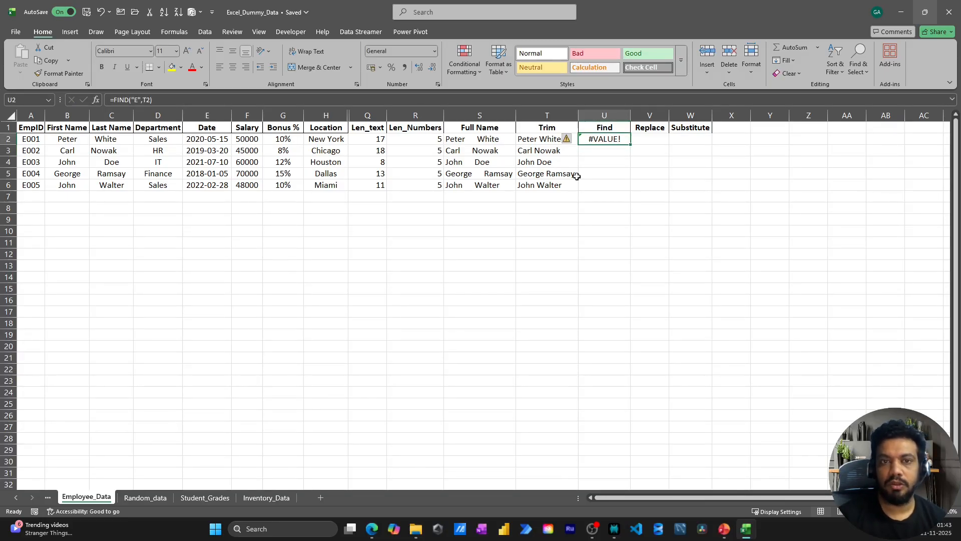
Step: Open the FIND formula in U2 for editing at its search text
{"action": "key", "text": "F2"}
{"action": "key", "text": "Left"}
{"action": "key", "text": "Left"}
{"action": "key", "text": "Left"}
{"action": "key", "text": "Left"}
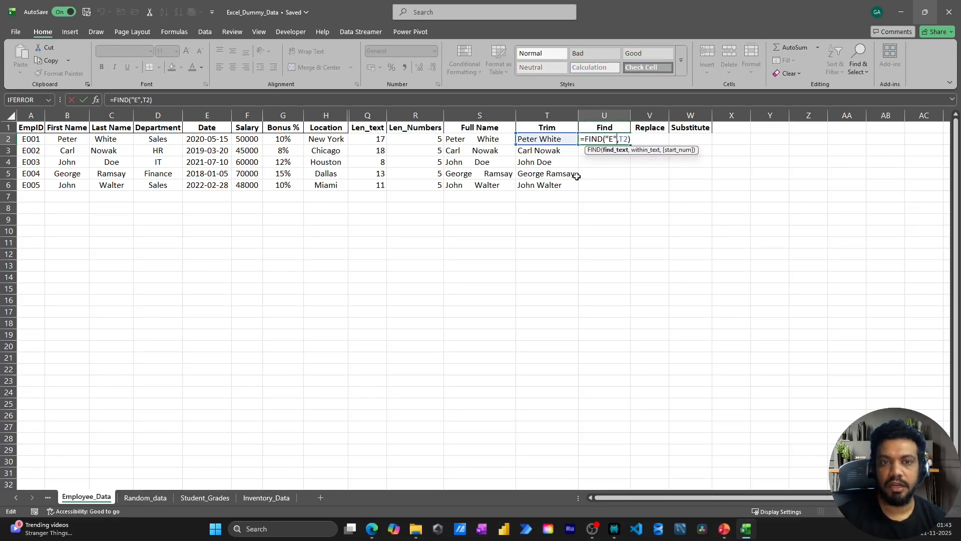
Step: Change the FIND formula in U2 to look for lowercase "e" within T2
{"action": "key", "text": "BackSpace"}
{"action": "type", "text": "e"}
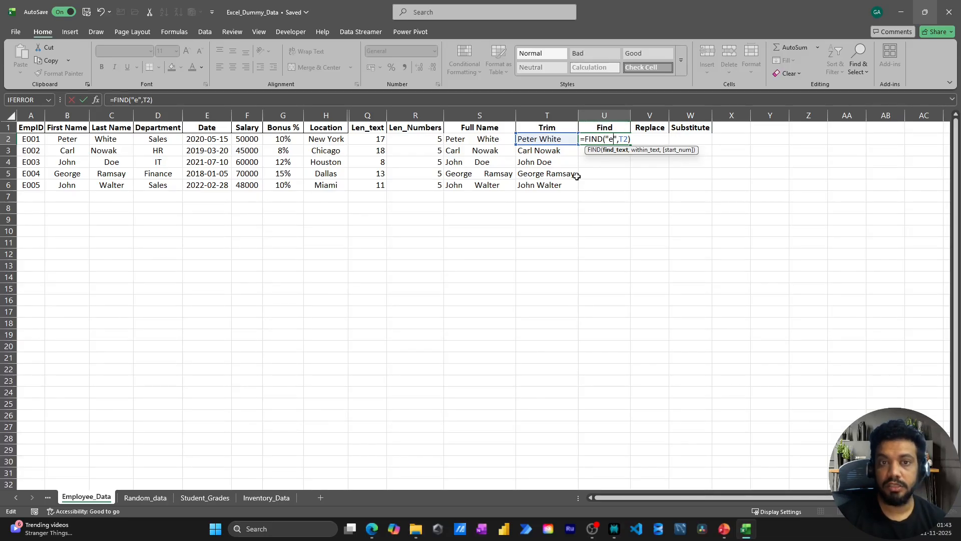
{"action": "key", "text": "Return"}
{"action": "key", "text": "Up"}
{"action": "key", "text": "Left"}
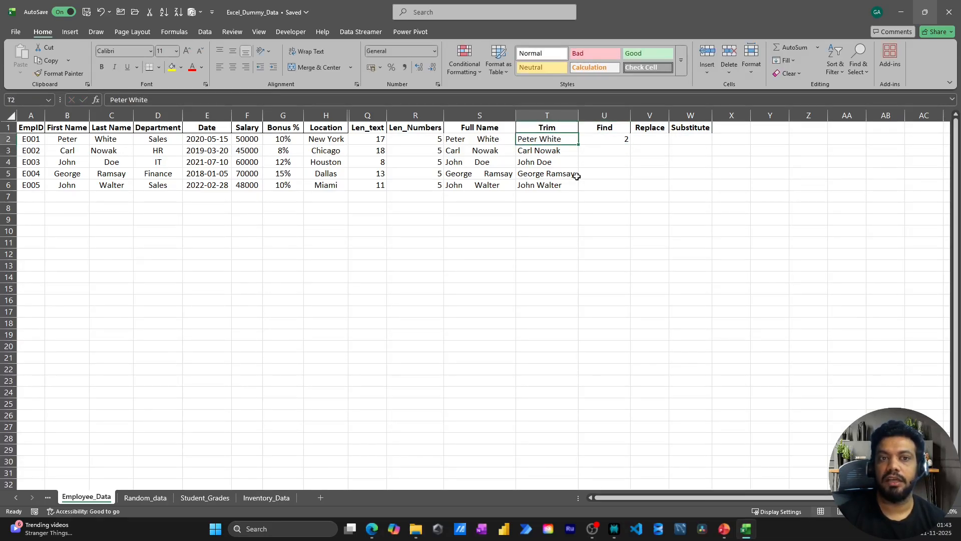
{"action": "key", "text": "Right"}
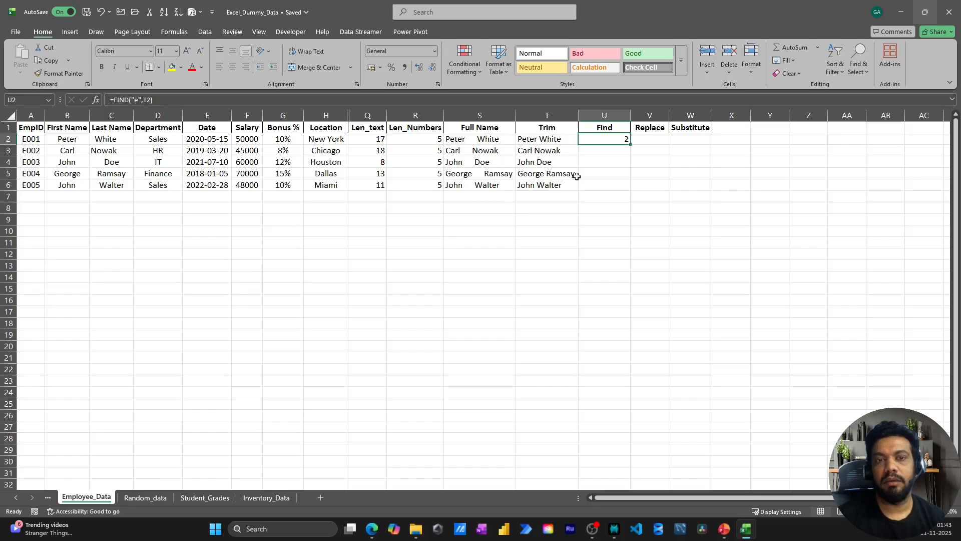
Step: Add a start position of 3 to the FIND formula in U2, making it =FIND("e",T2,3)
{"action": "key", "text": "F2"}
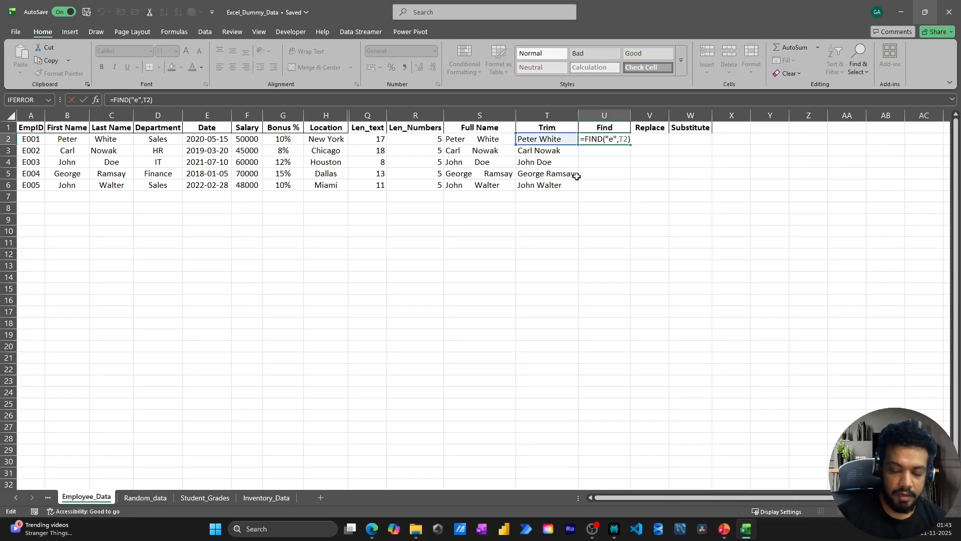
{"action": "key", "text": "BackSpace"}
{"action": "type", "text": ","}
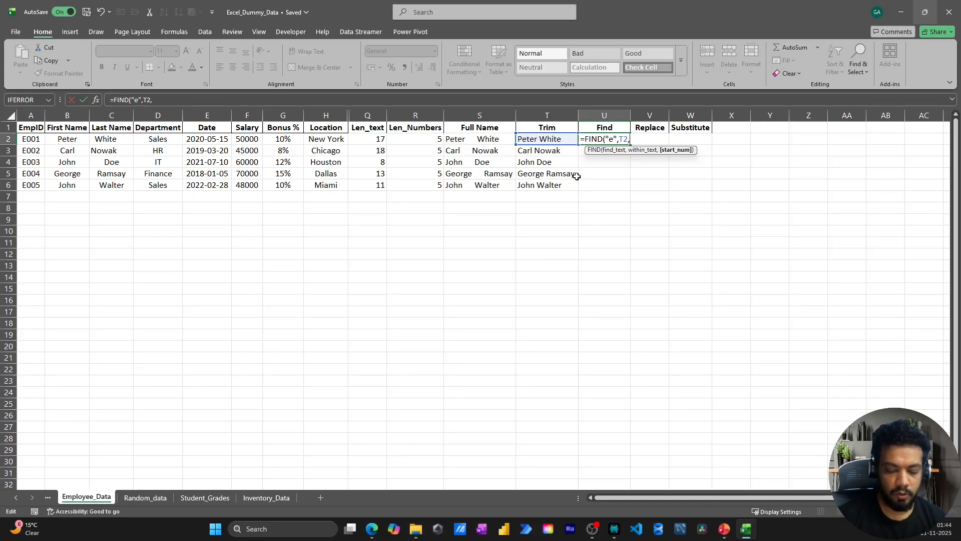
{"action": "type", "text": "3"}
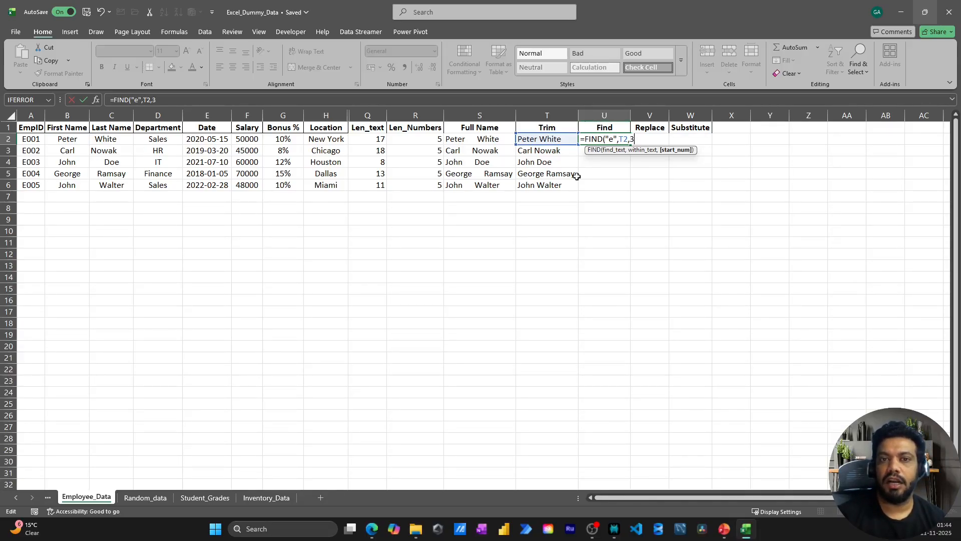
{"action": "key", "text": "Return"}
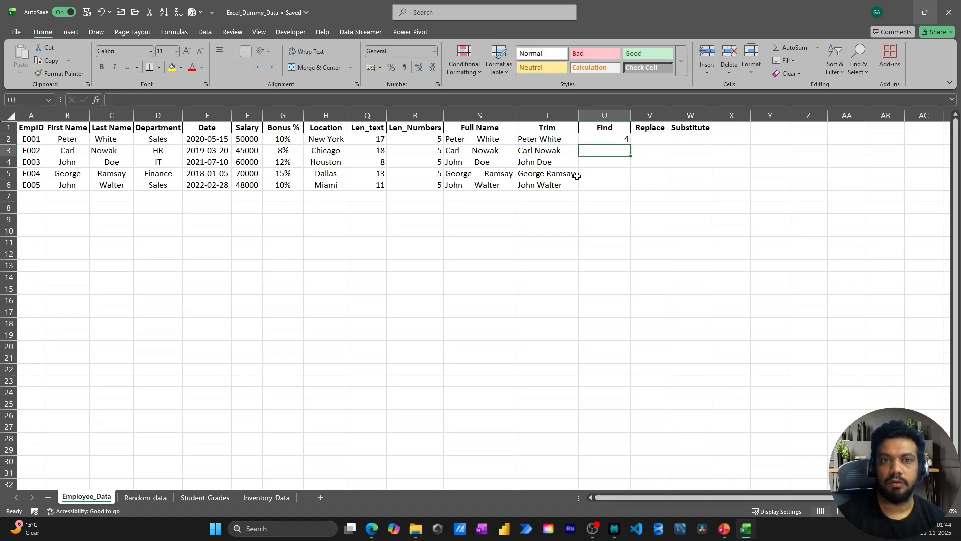
{"action": "key", "text": "Up"}
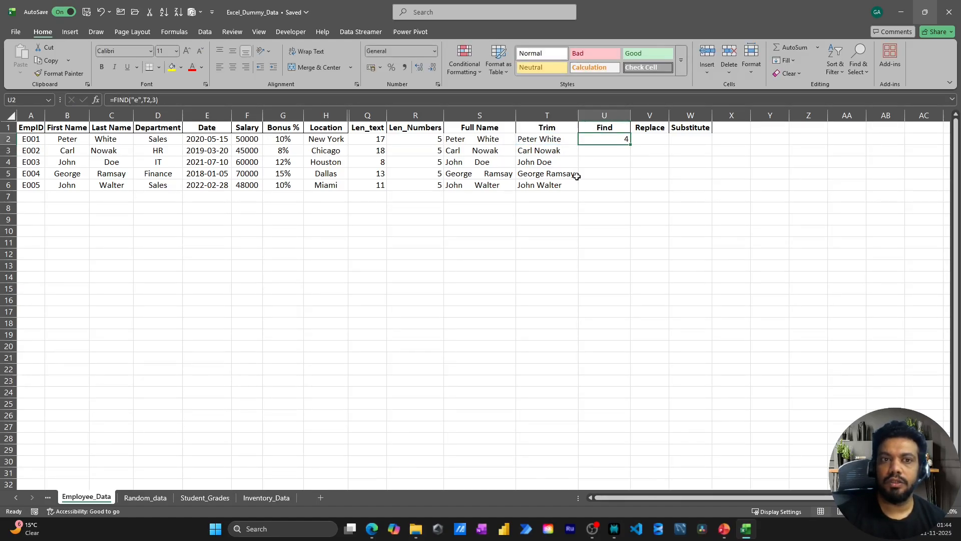
{"action": "key", "text": "Left"}
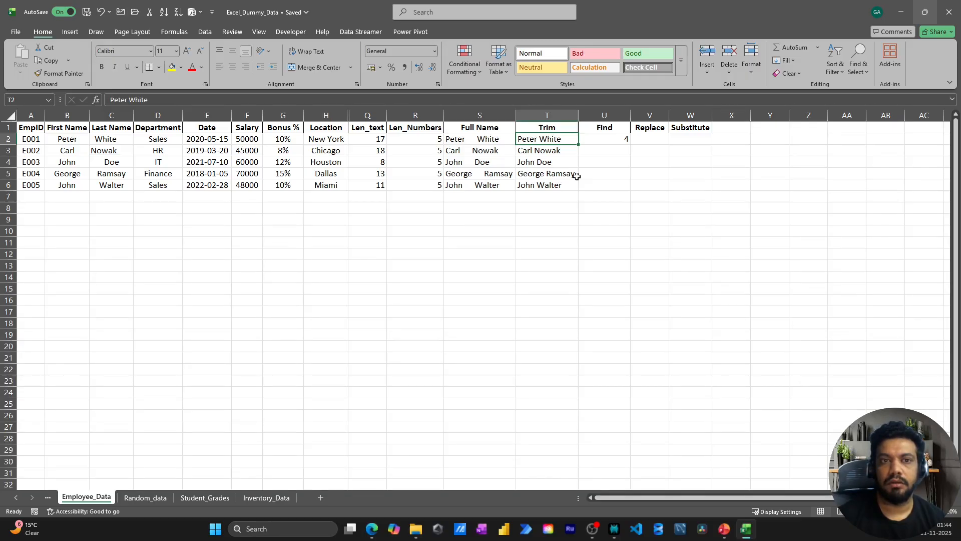
Step: Fill the FIND formula from U2 down the Find column to U6
{"action": "key", "text": "Down"}
{"action": "key", "text": "Down"}
{"action": "key", "text": "Down"}
{"action": "key", "text": "Down"}
{"action": "key", "text": "Right"}
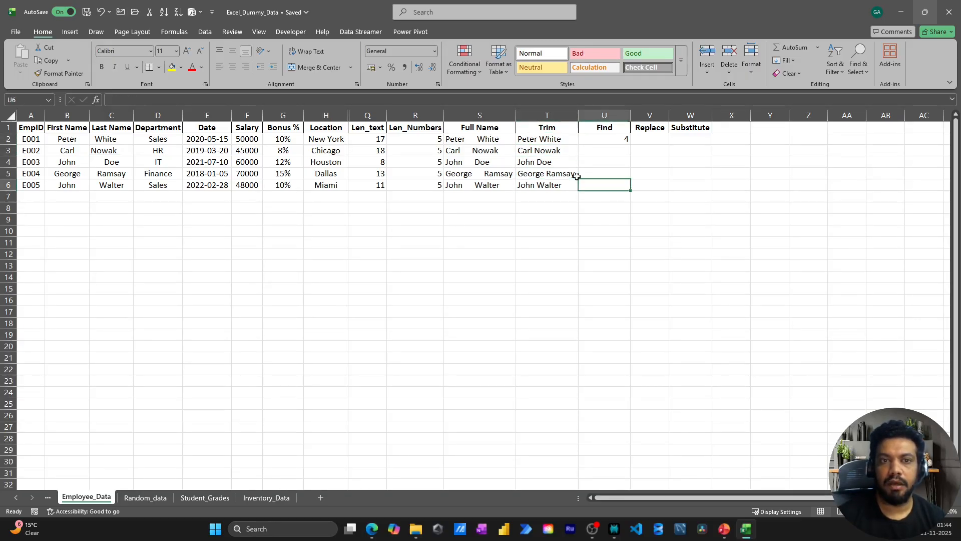
{"action": "key", "text": "shift+Up"}
{"action": "key", "text": "shift+Up"}
{"action": "key", "text": "shift+Up"}
{"action": "key", "text": "shift+Up"}
{"action": "key", "text": "ctrl+d"}
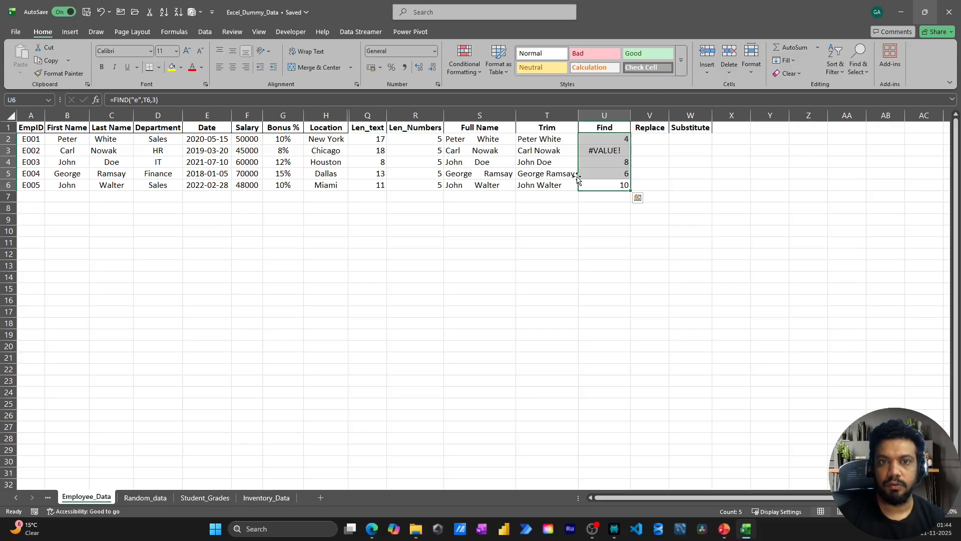
Step: Compare each result in the Find column with the trimmed name in the same row, from row 3 to row 6
{"action": "key", "text": "Up"}
{"action": "key", "text": "Up"}
{"action": "key", "text": "Up"}
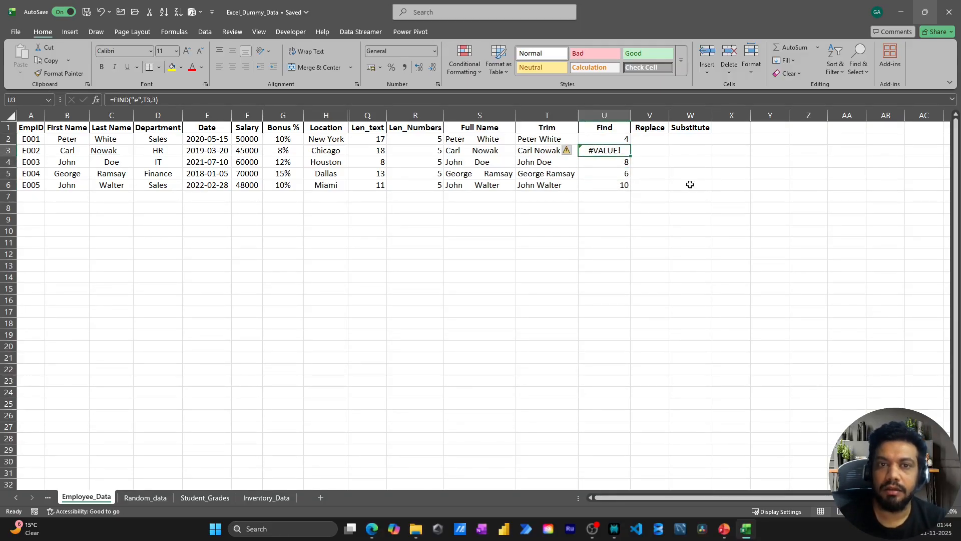
{"action": "key", "text": "Left"}
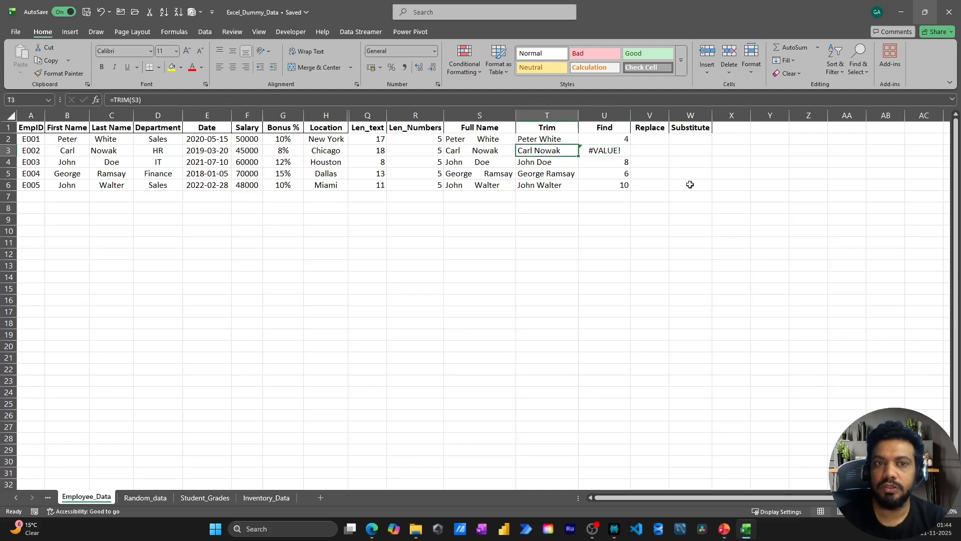
{"action": "key", "text": "Right"}
{"action": "key", "text": "Down"}
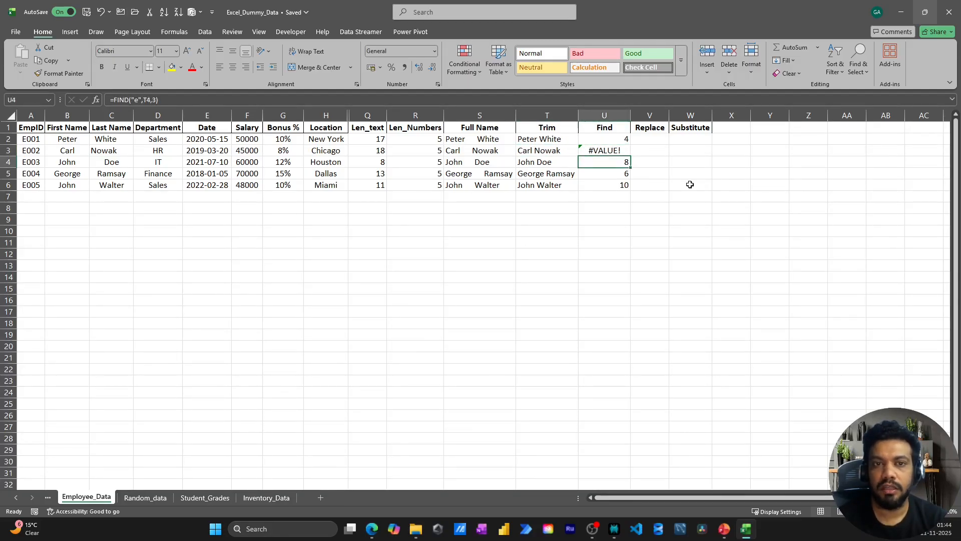
{"action": "key", "text": "Left"}
{"action": "key", "text": "Right"}
{"action": "key", "text": "Left"}
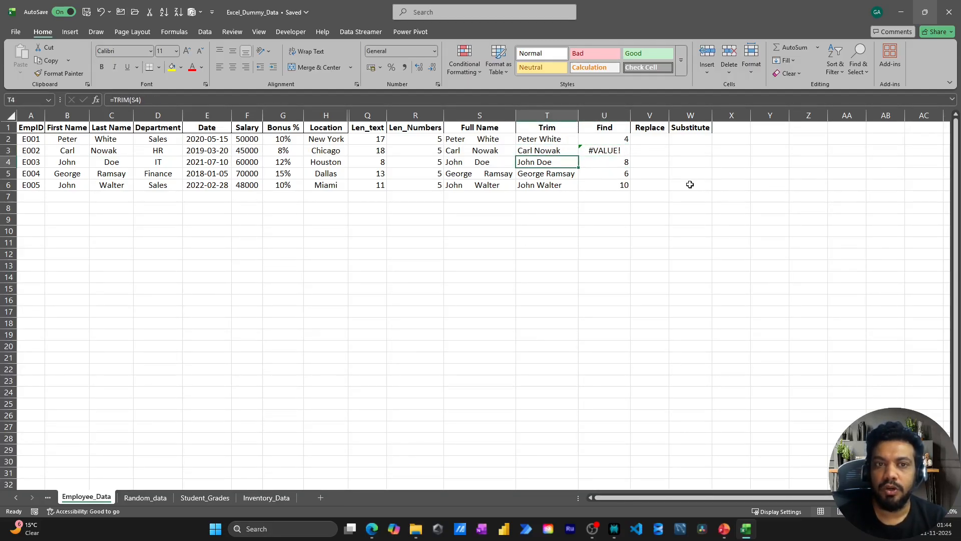
{"action": "key", "text": "Down"}
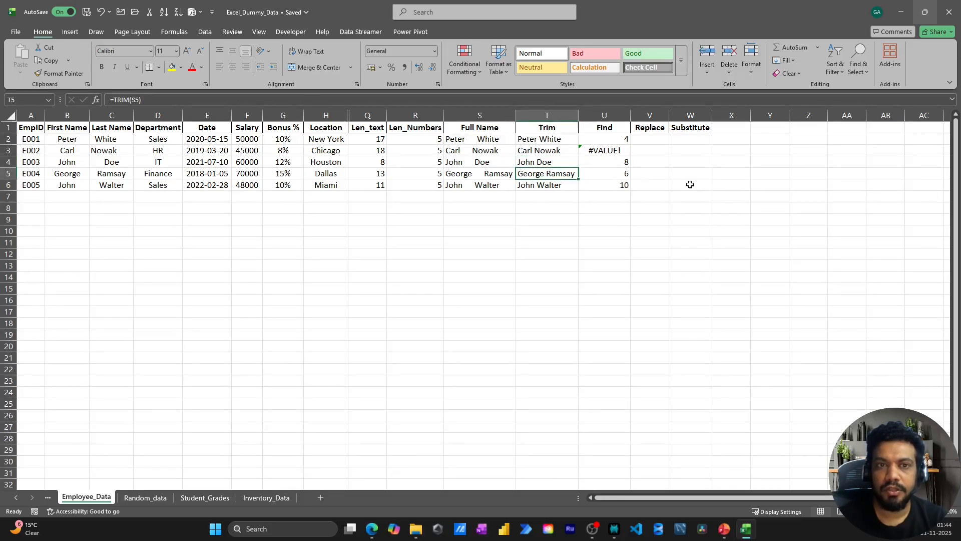
{"action": "key", "text": "Down"}
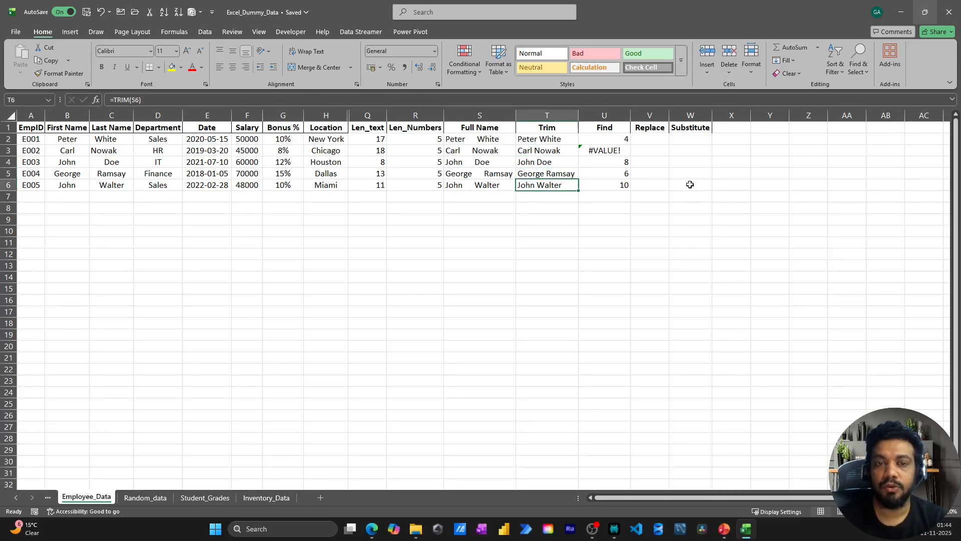
{"action": "key", "text": "Right"}
{"action": "key", "text": "Up"}
{"action": "key", "text": "Up"}
{"action": "key", "text": "Up"}
{"action": "key", "text": "Up"}
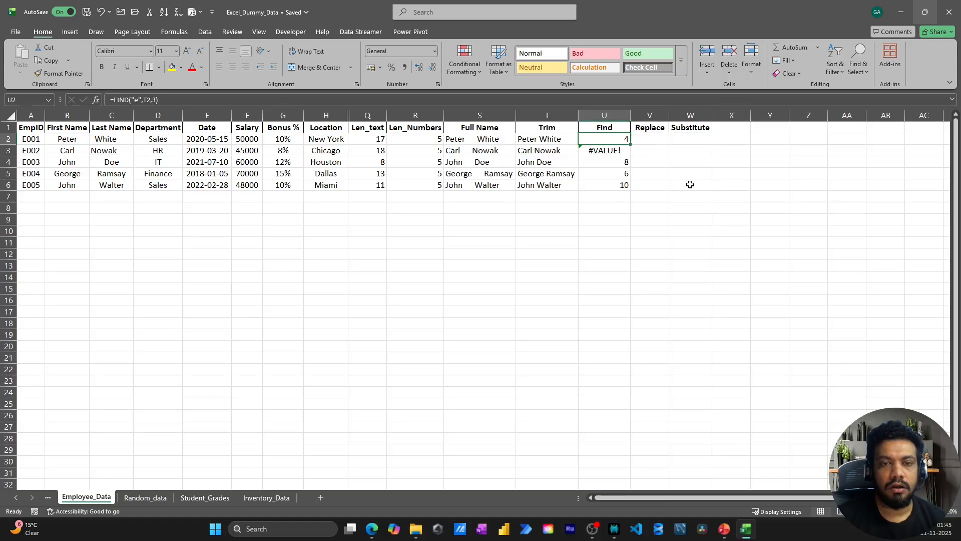
{"action": "key", "text": "Right"}
{"action": "key", "text": "Left"}
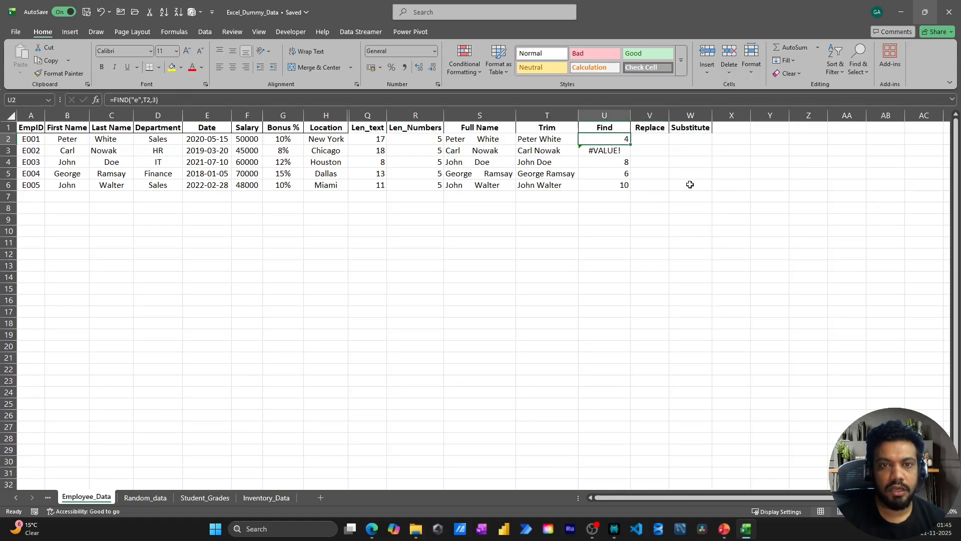
Step: Insert a new column before the Replace column and give it the header Search
{"action": "key", "text": "Right"}
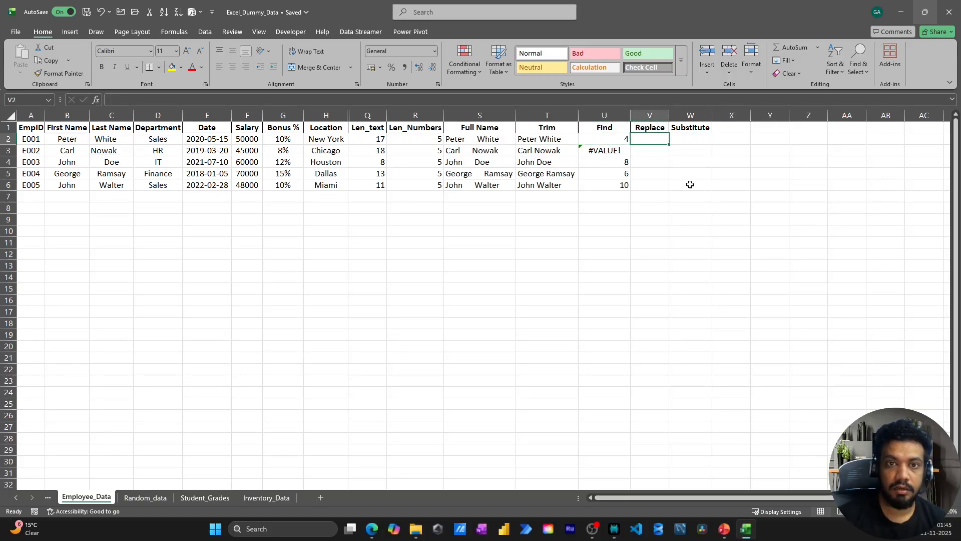
{"action": "key", "text": "Up"}
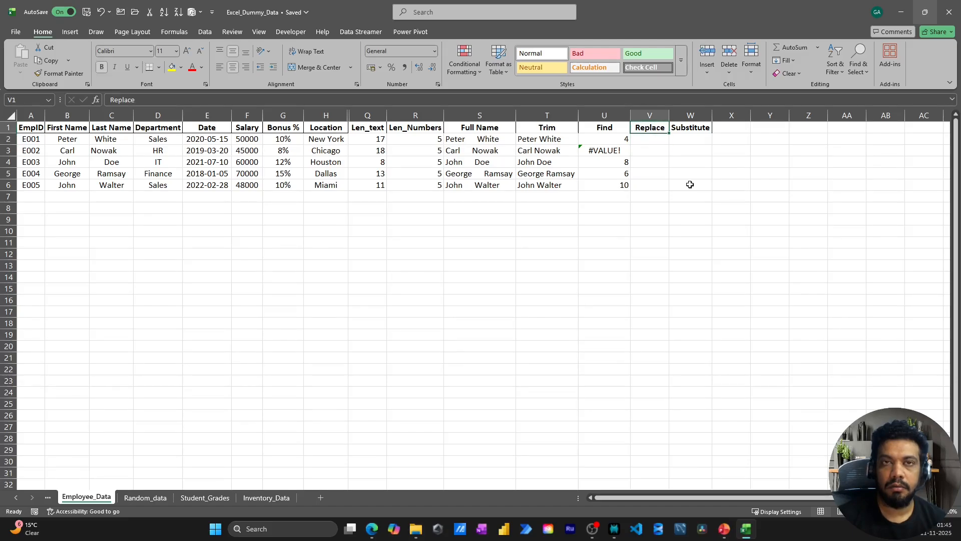
{"action": "key", "text": "ctrl+space"}
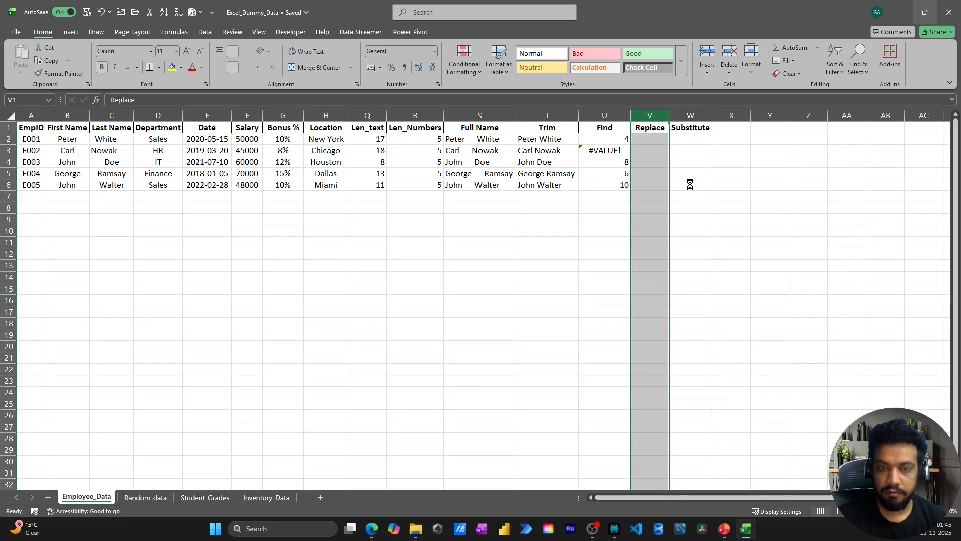
{"action": "key", "text": "ctrl+shift+plus"}
{"action": "type", "text": "Search"}
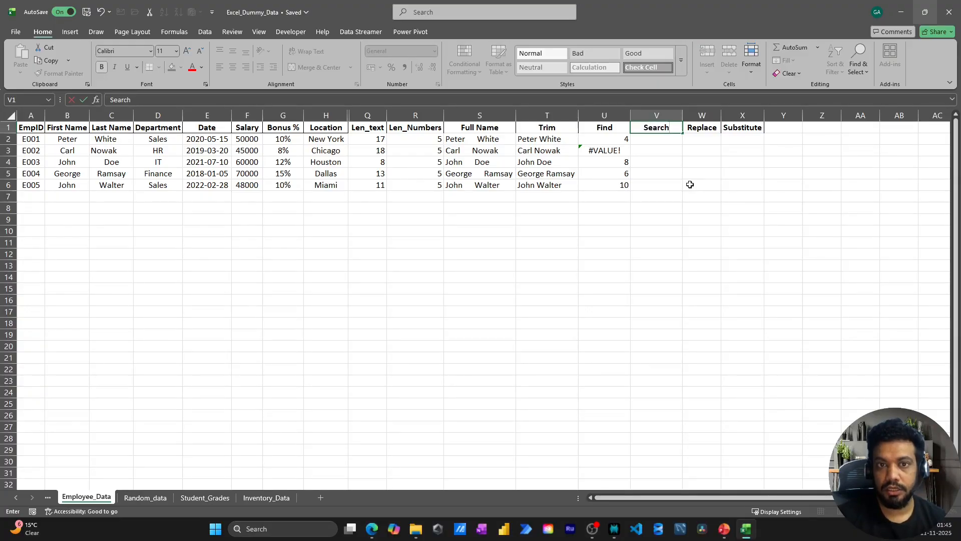
{"action": "key", "text": "Return"}
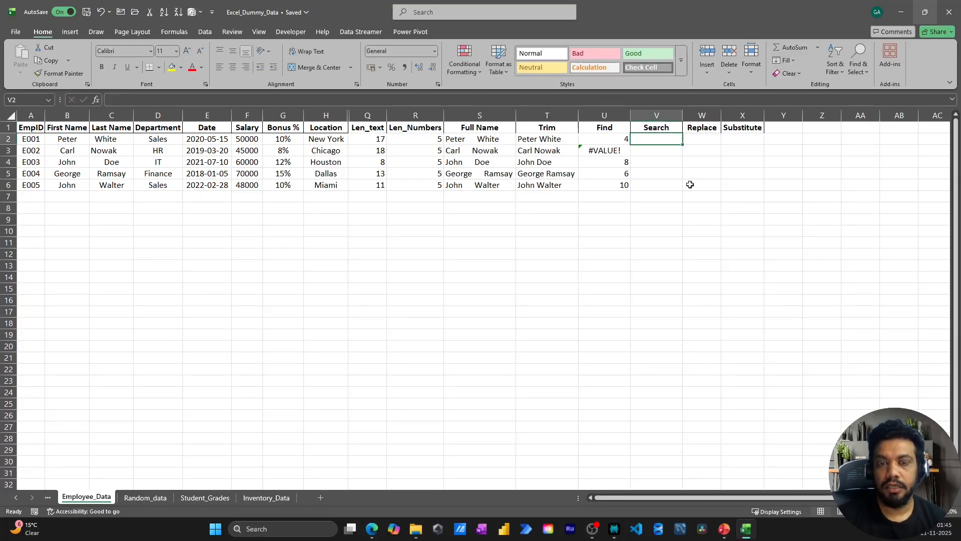
Step: Enter the formula =SEARCH("E",T2) in V2 to locate the letter in the trimmed name
{"action": "type", "text": "=se"}
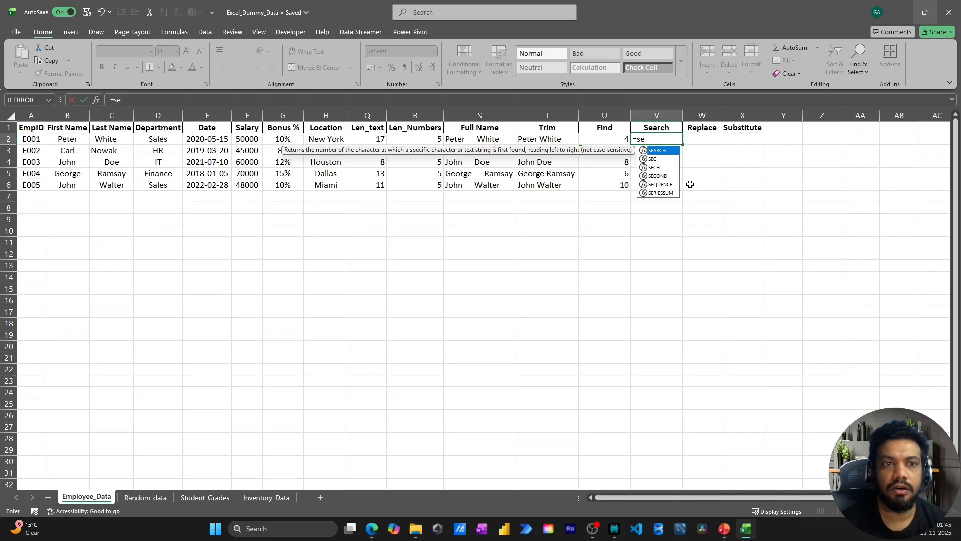
{"action": "key", "text": "Tab"}
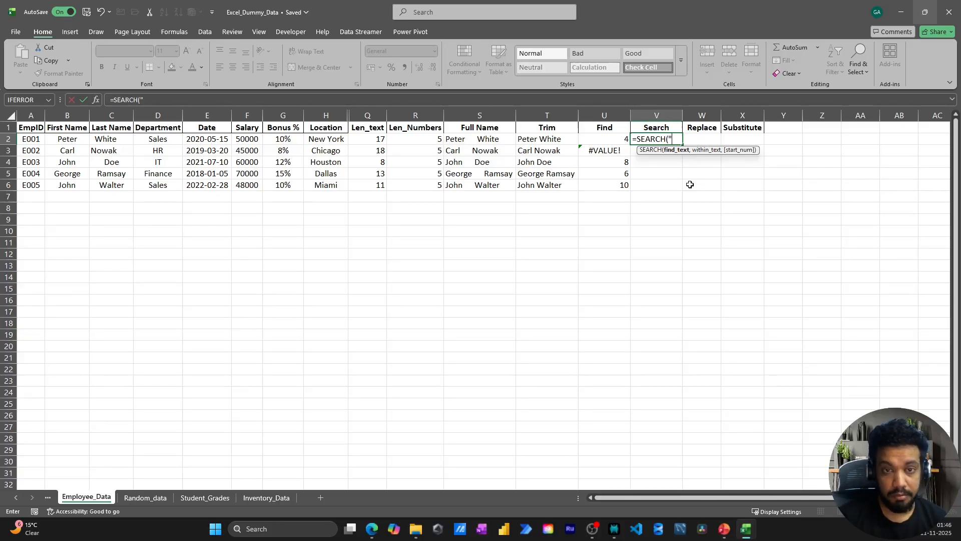
{"action": "type", "text": "E\""}
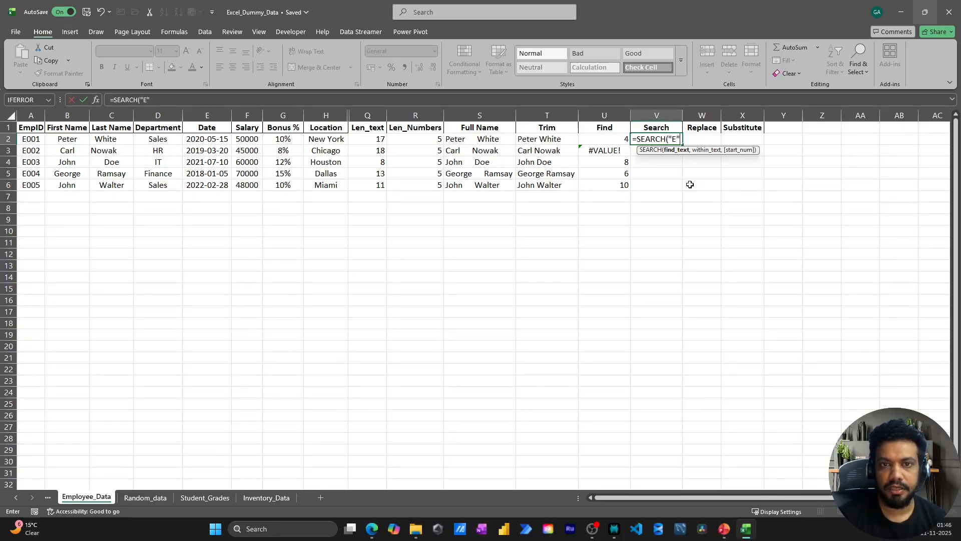
{"action": "type", "text": ","}
{"action": "key", "text": "Left"}
{"action": "key", "text": "Left"}
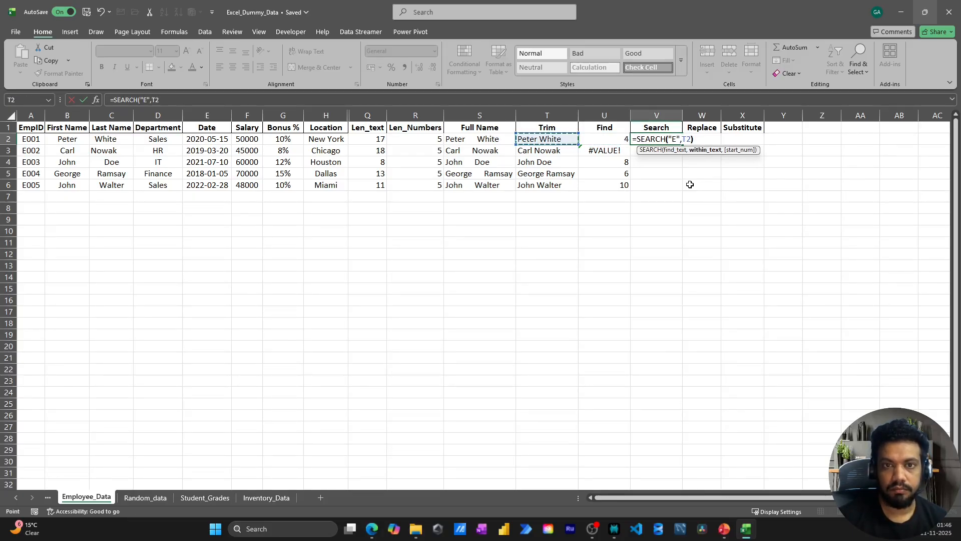
{"action": "key", "text": "Return"}
Step: Fill the SEARCH formula from V2 down the Search column to V6
{"action": "key", "text": "Left"}
{"action": "key", "text": "Up"}
{"action": "key", "text": "ctrl+Down"}
{"action": "key", "text": "Right"}
{"action": "key", "text": "ctrl+shift+Up"}
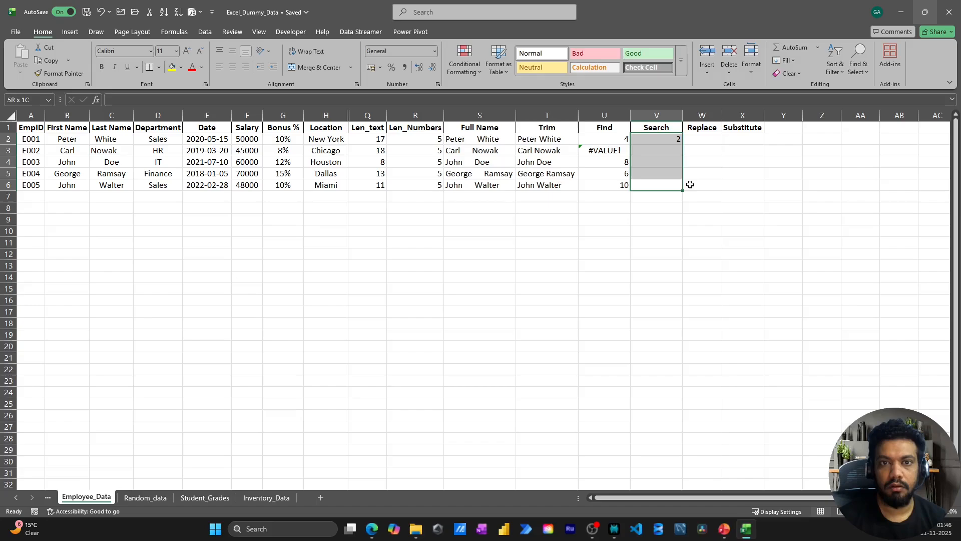
{"action": "key", "text": "ctrl+d"}
{"action": "key", "text": "Up"}
{"action": "key", "text": "Up"}
{"action": "key", "text": "Up"}
{"action": "key", "text": "Up"}
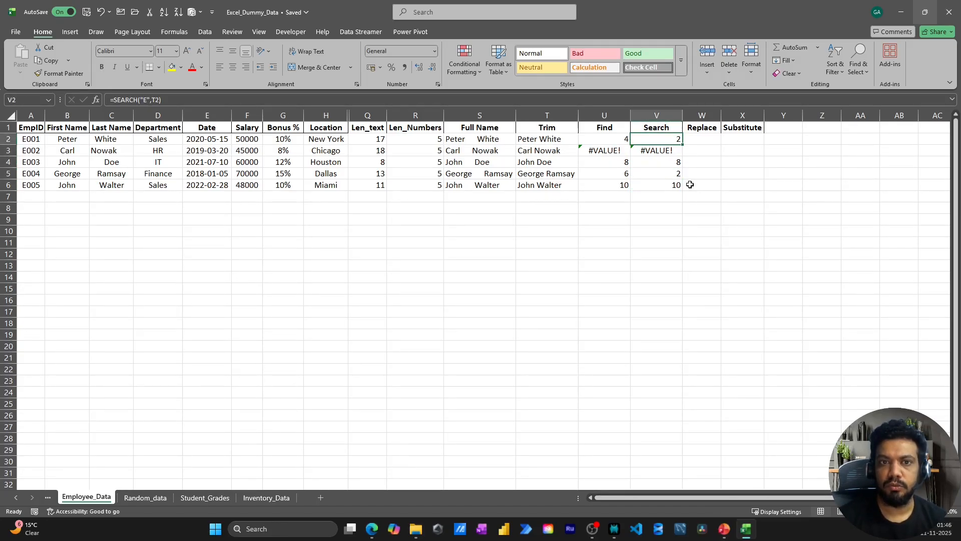
Step: Remove the start position from the FIND formula in U2, leaving =FIND("e",T2), and fill it down to U6
{"action": "key", "text": "Left"}
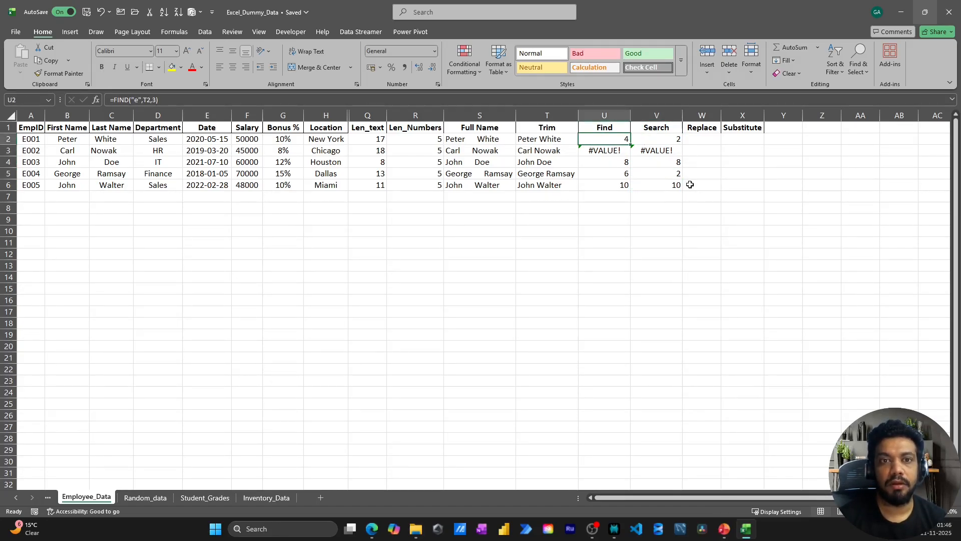
{"action": "key", "text": "F2"}
{"action": "key", "text": "Left"}
{"action": "key", "text": "BackSpace"}
{"action": "key", "text": "BackSpace"}
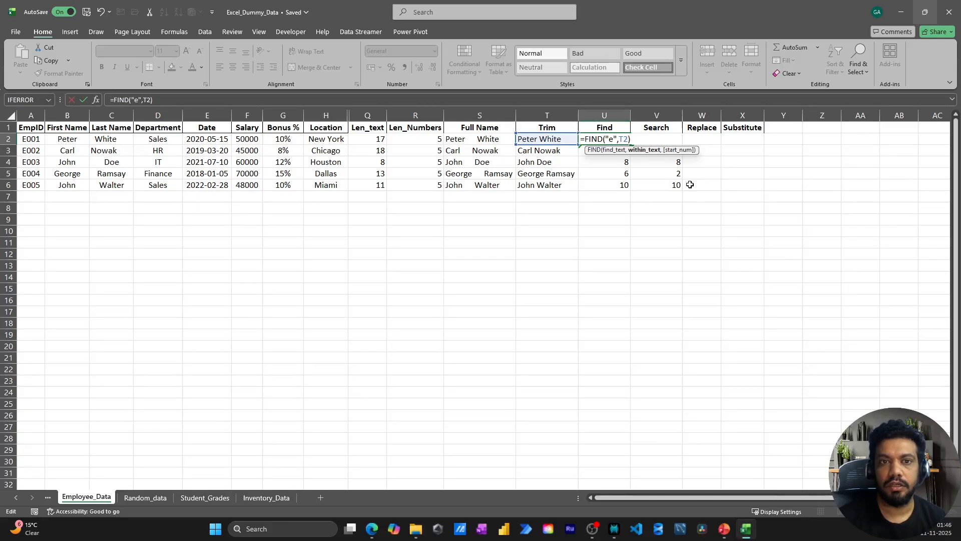
{"action": "key", "text": "Return"}
{"action": "key", "text": "Up"}
{"action": "key", "text": "ctrl+shift+Down"}
{"action": "key", "text": "ctrl+d"}
Step: Review the Search column results in V2:V6 against those in the Find column
{"action": "key", "text": "Right"}
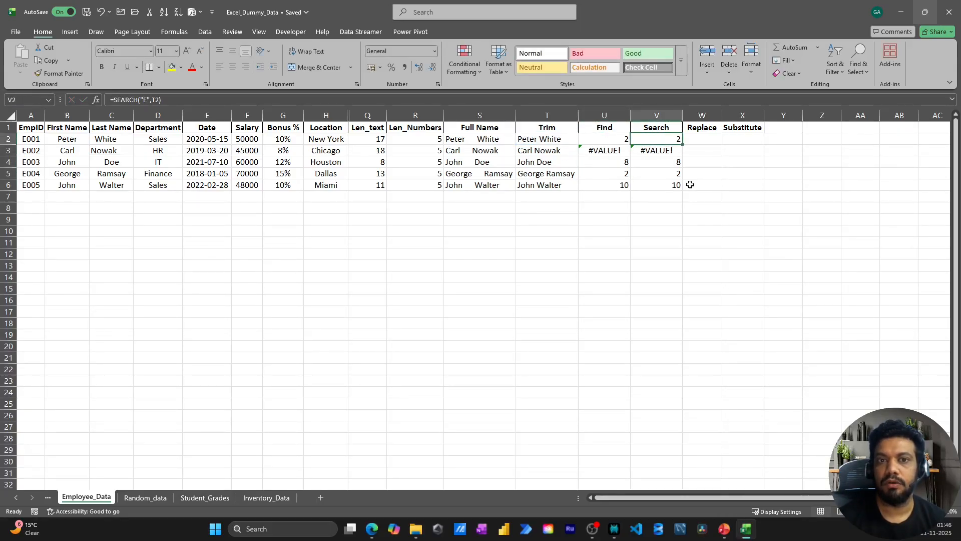
{"action": "key", "text": "ctrl+shift+Down"}
{"action": "key", "text": "Up"}
{"action": "key", "text": "Down"}
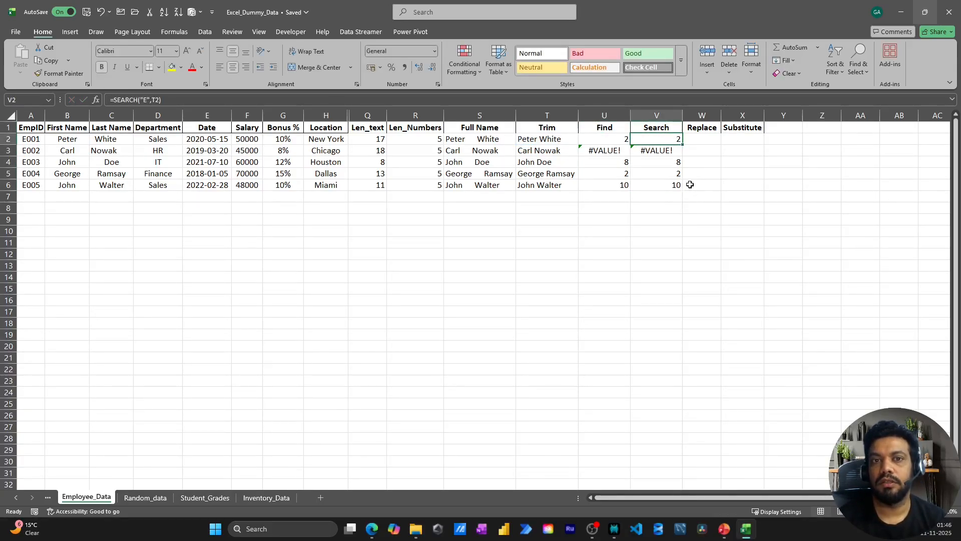
{"action": "key", "text": "Down"}
{"action": "key", "text": "Down"}
{"action": "key", "text": "Down"}
{"action": "key", "text": "Down"}
{"action": "key", "text": "Up"}
{"action": "key", "text": "Up"}
{"action": "key", "text": "Up"}
{"action": "key", "text": "Up"}
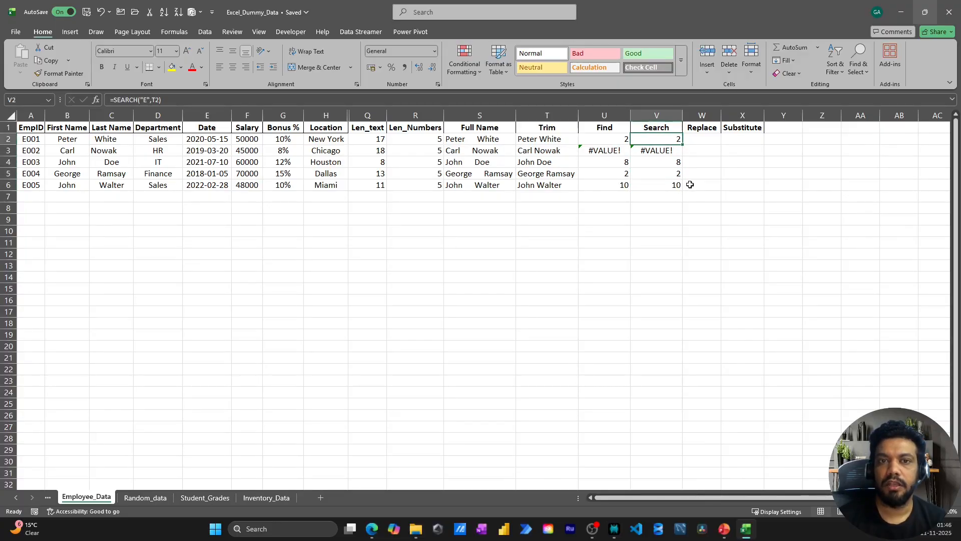
Step: Compare the FIND result in U2 and the SEARCH result in V2 with the trimmed name in T2
{"action": "key", "text": "Left"}
{"action": "key", "text": "Right"}
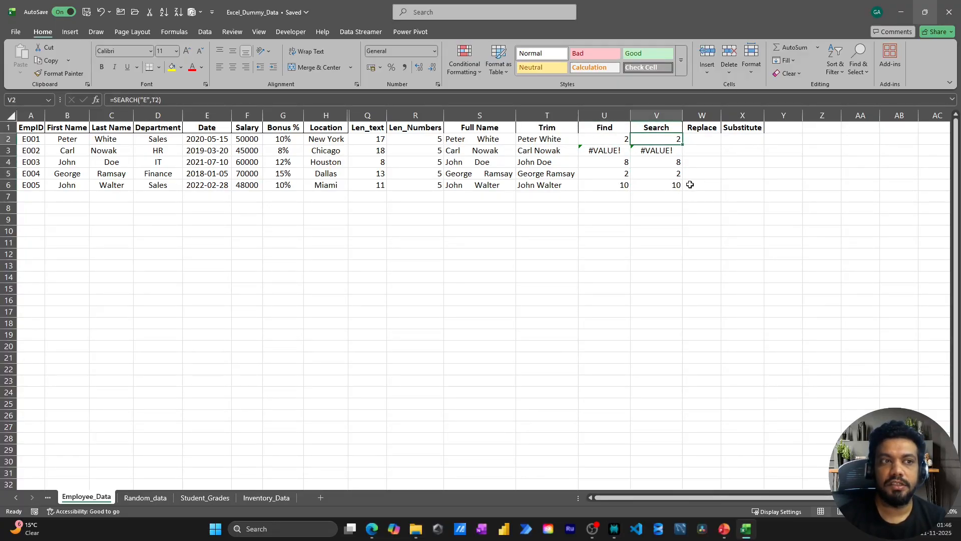
{"action": "key", "text": "Left"}
{"action": "key", "text": "Left"}
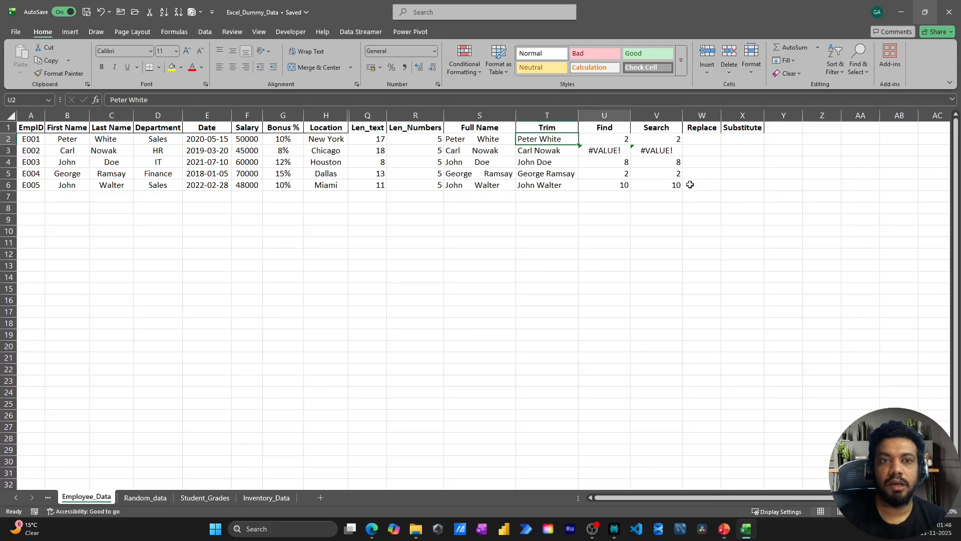
{"action": "key", "text": "Right"}
{"action": "key", "text": "Right"}
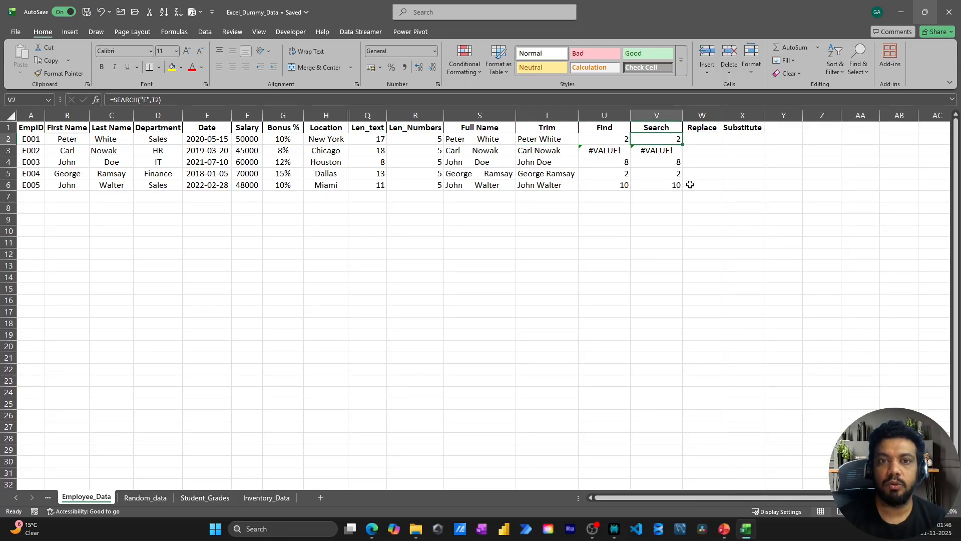
{"action": "key", "text": "Up"}
{"action": "key", "text": "Down"}
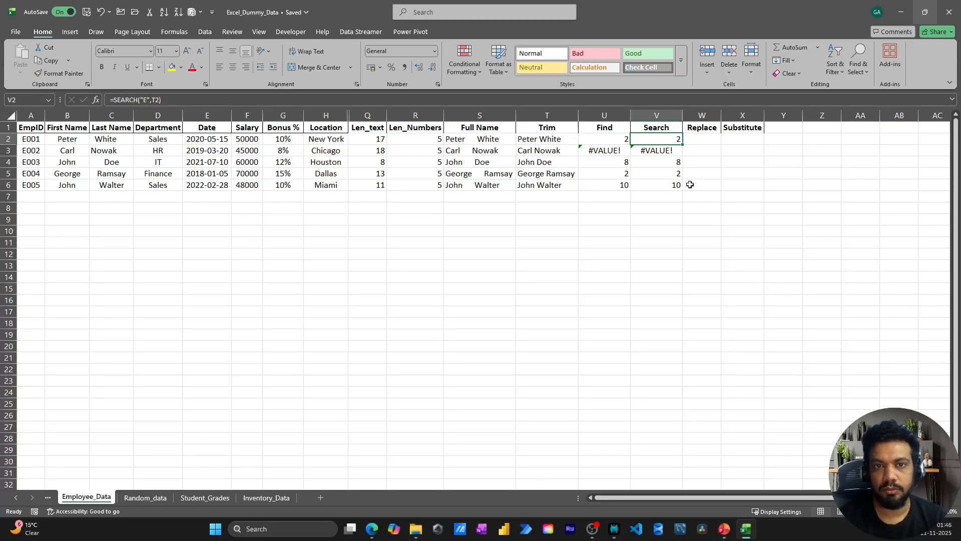
{"action": "key", "text": "Up"}
{"action": "key", "text": "Left"}
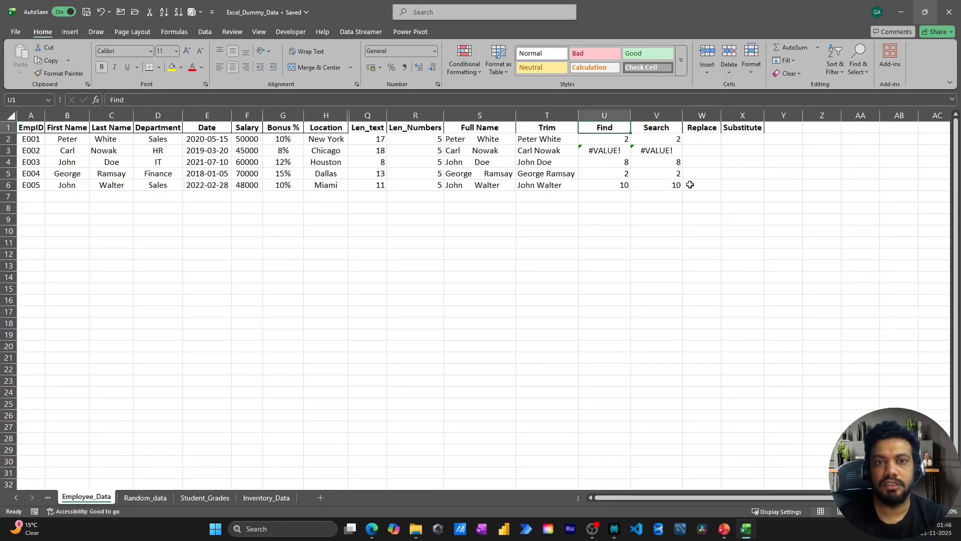
{"action": "key", "text": "Down"}
{"action": "key", "text": "Right"}
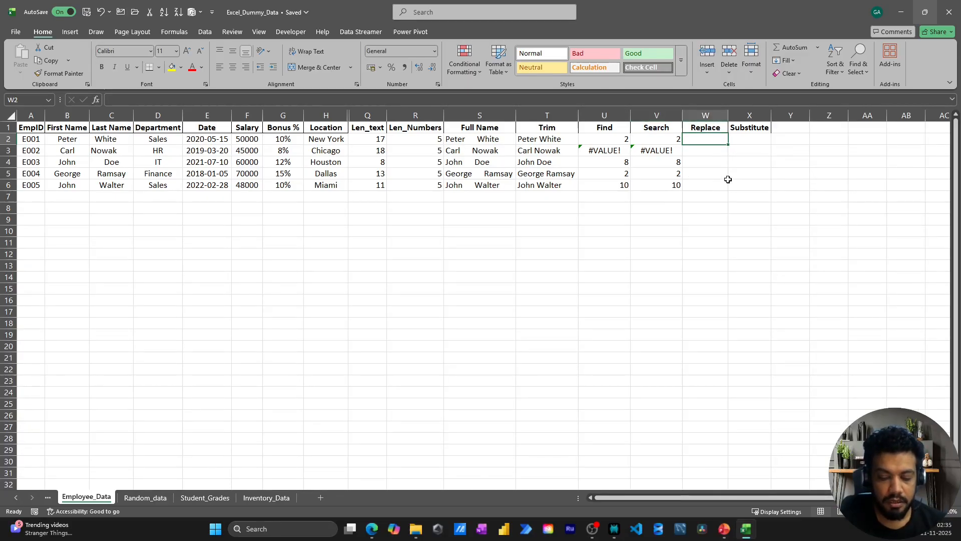
Step: Start a REPLACE formula in W2 on the trimmed name in T2, with start position 5 and 4 characters
{"action": "type", "text": "=repl"}
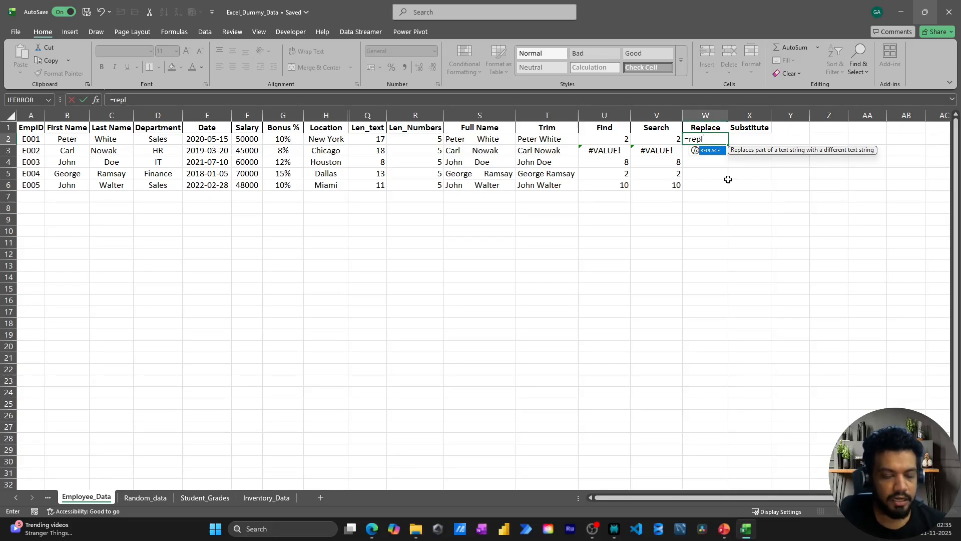
{"action": "key", "text": "Tab"}
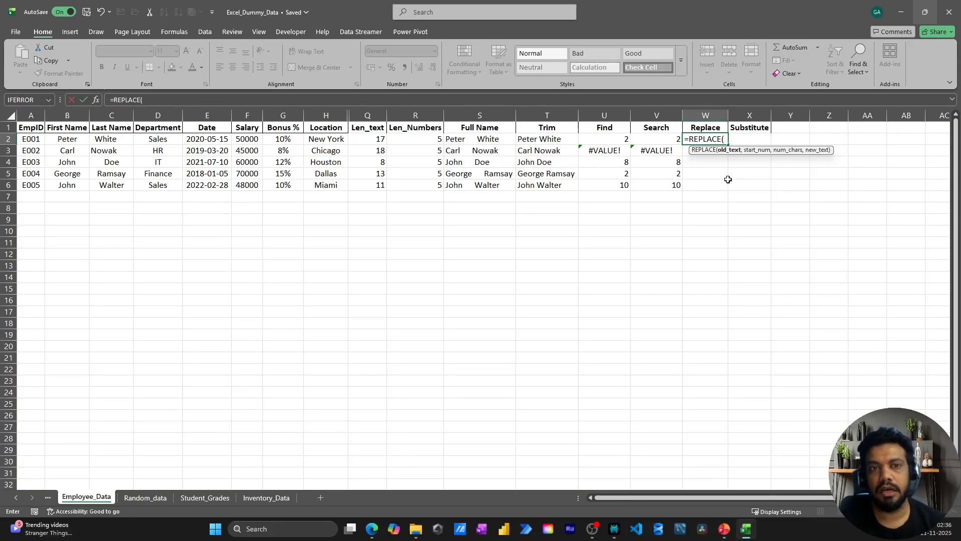
{"action": "key", "text": "Left"}
{"action": "key", "text": "Left"}
{"action": "key", "text": "Left"}
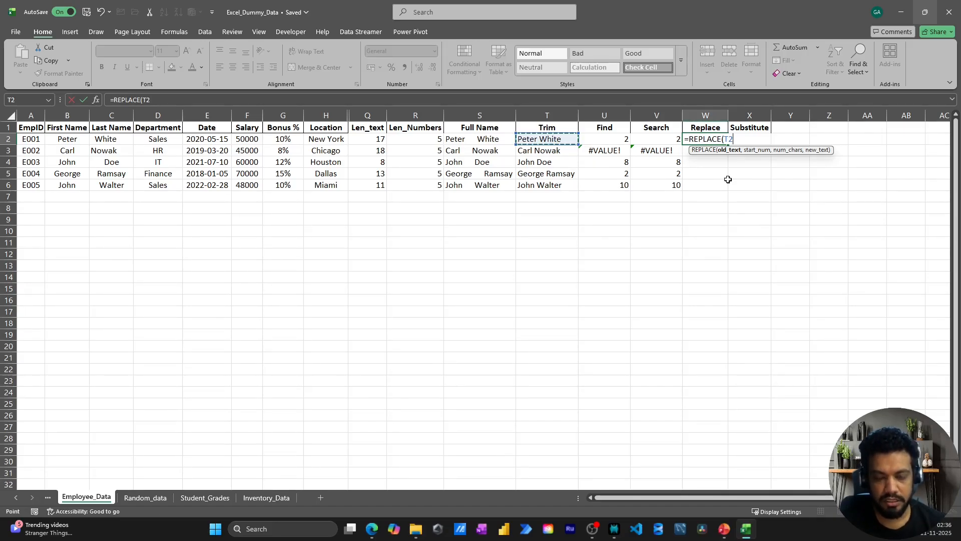
{"action": "type", "text": ",5"}
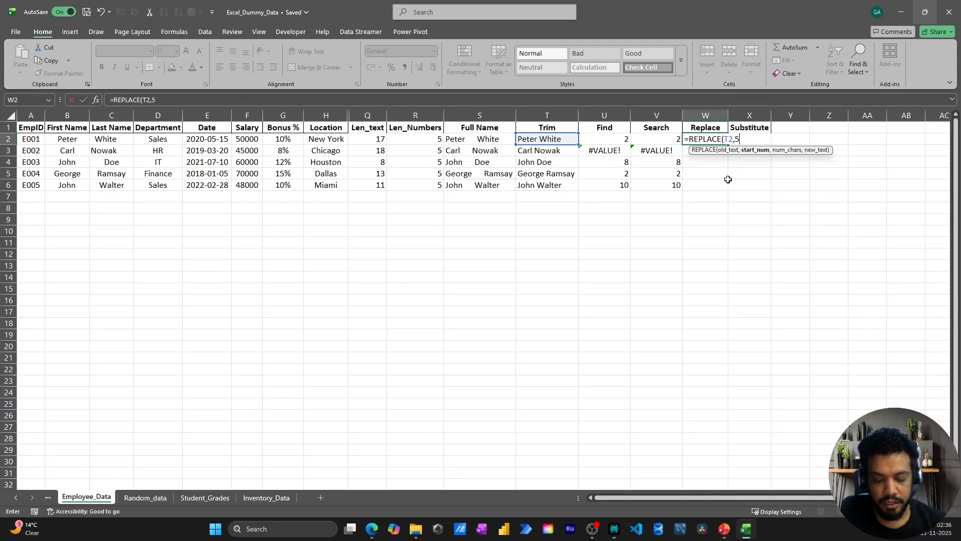
{"action": "type", "text": ","}
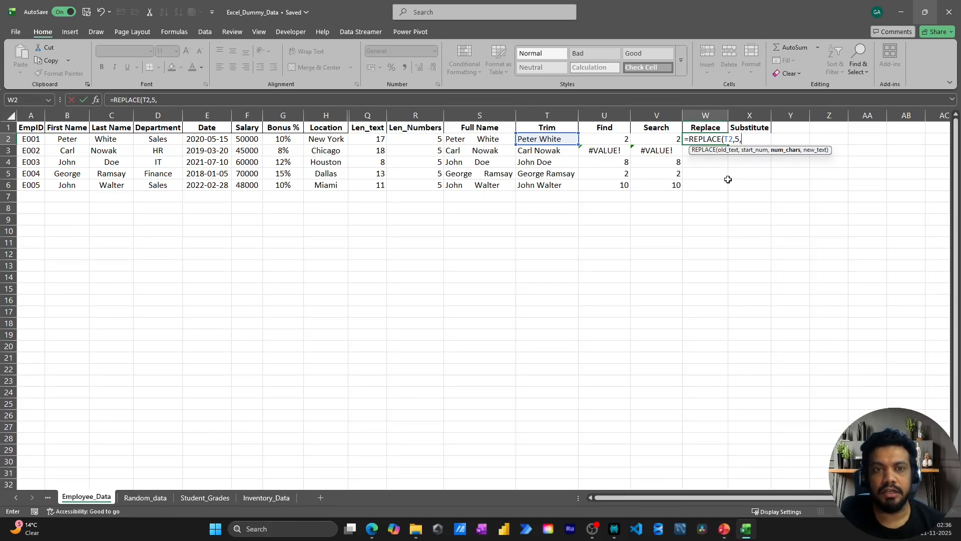
{"action": "type", "text": "4"}
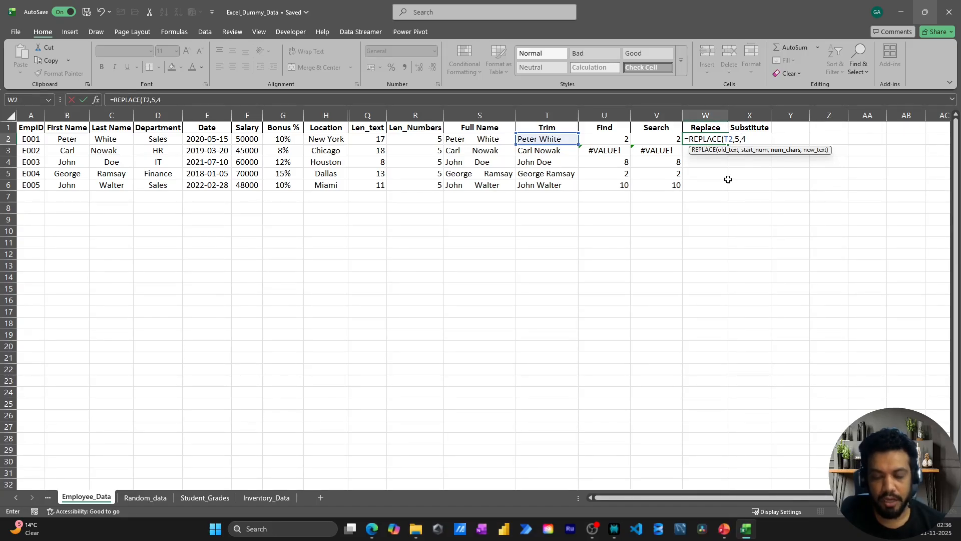
Step: Give the W2 formula 123 as the new text and complete it as =REPLACE(T2,5,4,123)
{"action": "type", "text": ",\"123"}
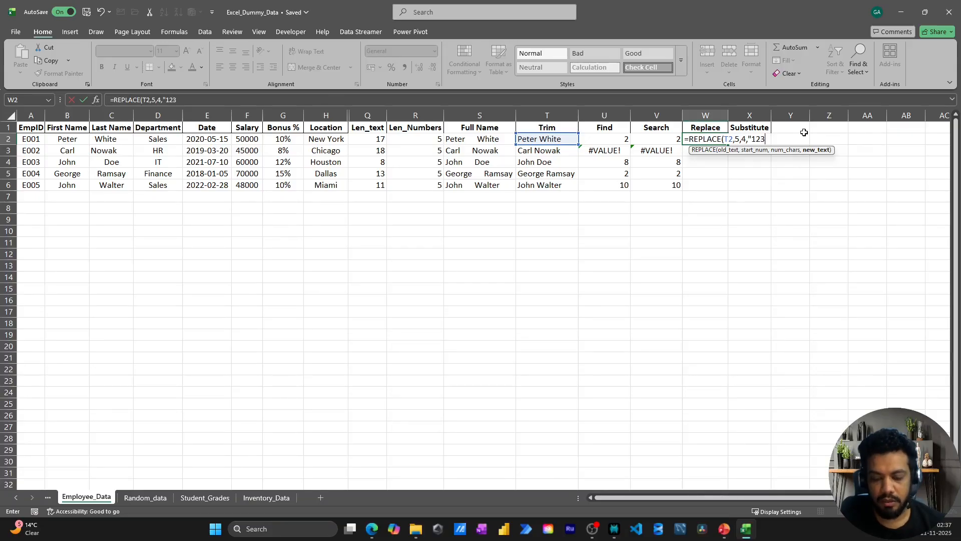
{"action": "key", "text": "BackSpace"}
{"action": "key", "text": "BackSpace"}
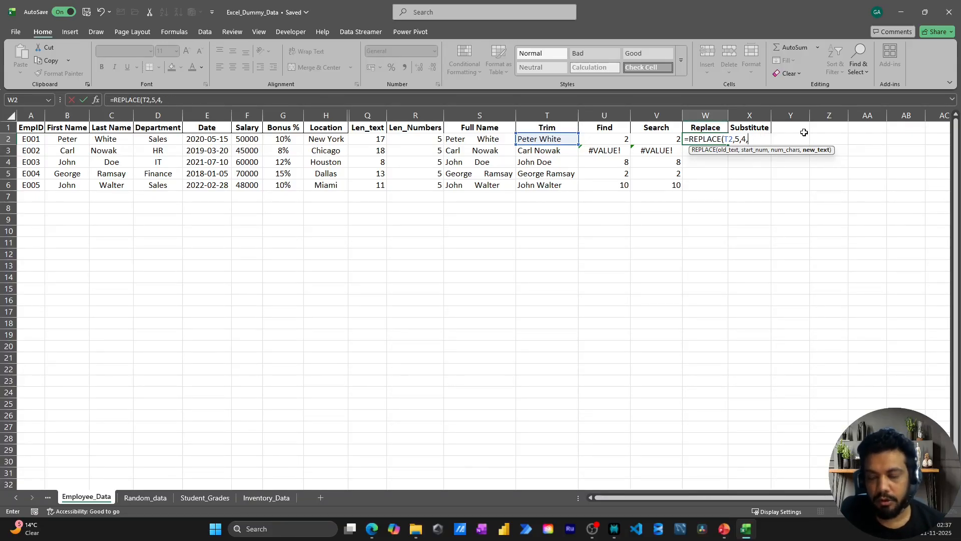
{"action": "type", "text": "1213"}
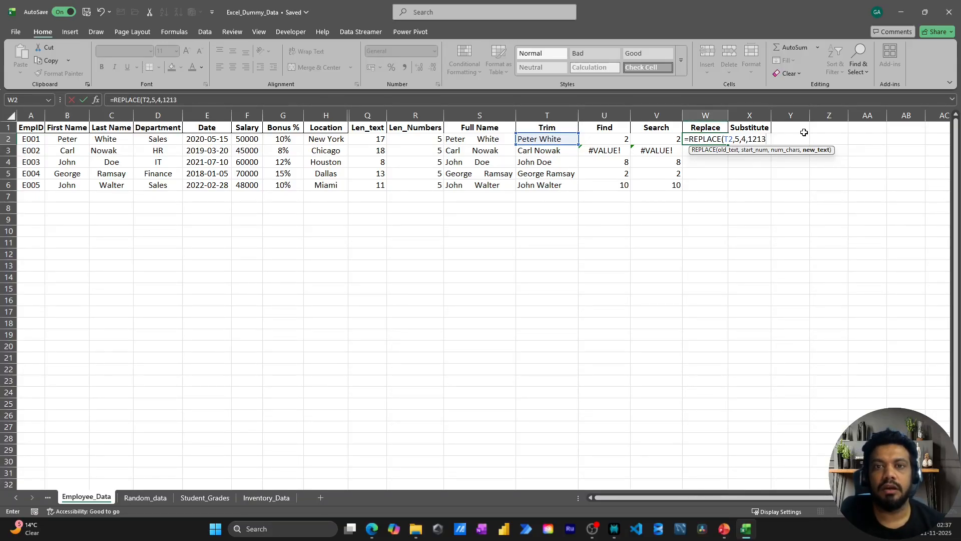
{"action": "key", "text": "BackSpace"}
{"action": "key", "text": "BackSpace"}
{"action": "type", "text": "3"}
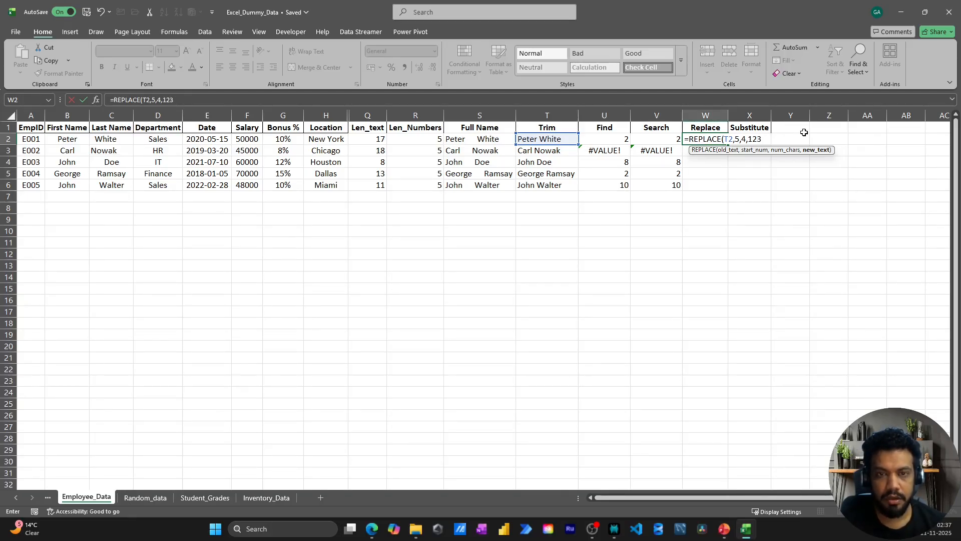
{"action": "key", "text": "Return"}
{"action": "key", "text": "Up"}
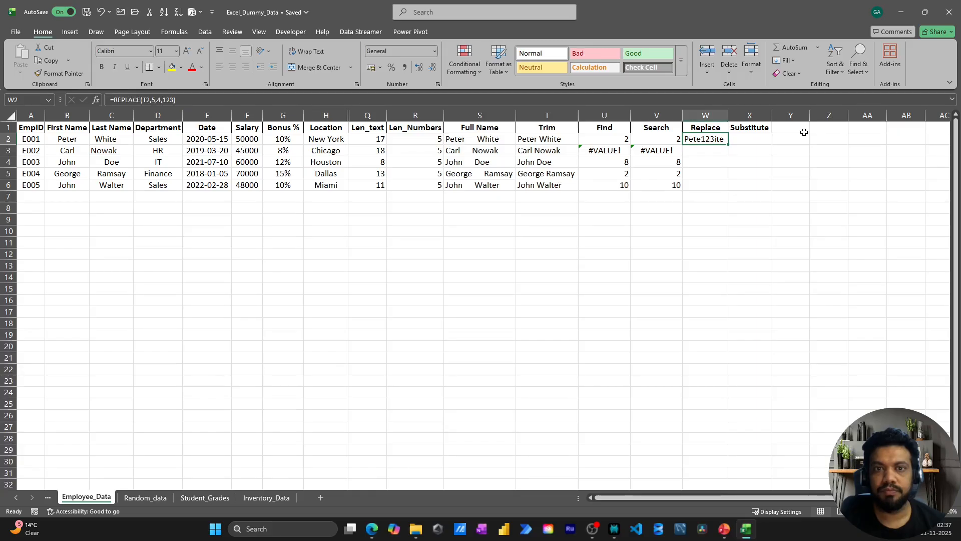
Step: Fill the REPLACE formula from W2 down the Replace column to W6
{"action": "key", "text": "shift+Down"}
{"action": "key", "text": "shift+Down"}
{"action": "key", "text": "shift+Down"}
{"action": "key", "text": "shift+Down"}
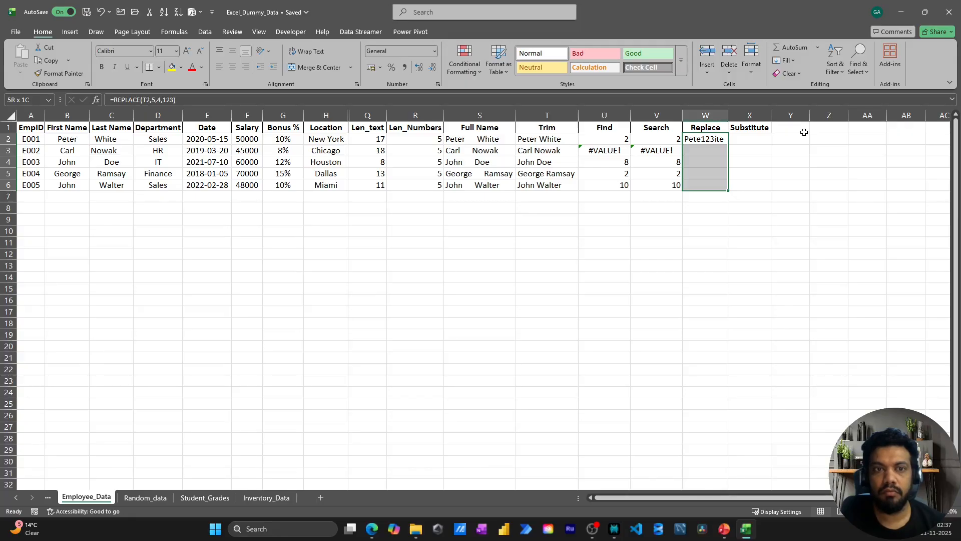
{"action": "key", "text": "ctrl+d"}
{"action": "key", "text": "Up"}
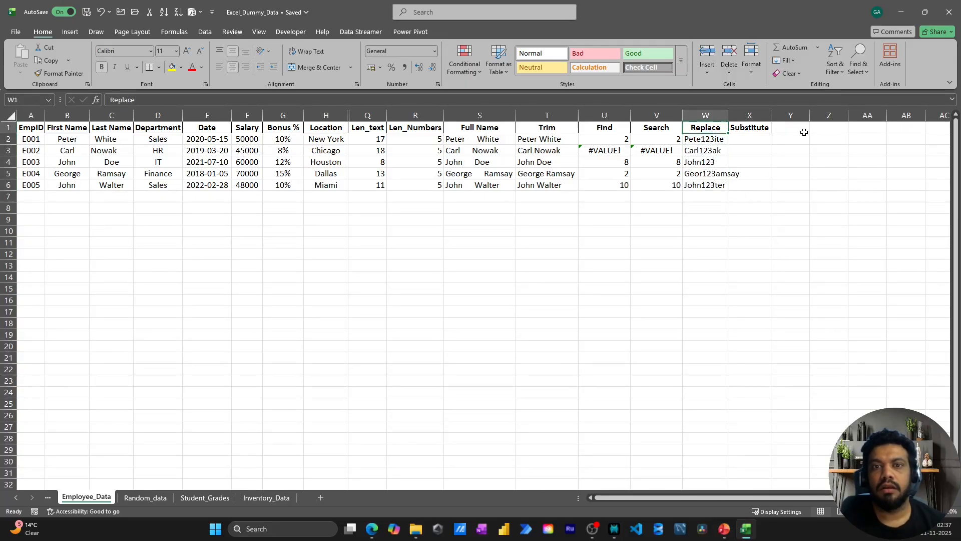
Step: Examine the arguments of the REPLACE formula in W2 and compare its result with the trimmed name in T2
{"action": "key", "text": "Down"}
{"action": "key", "text": "F2"}
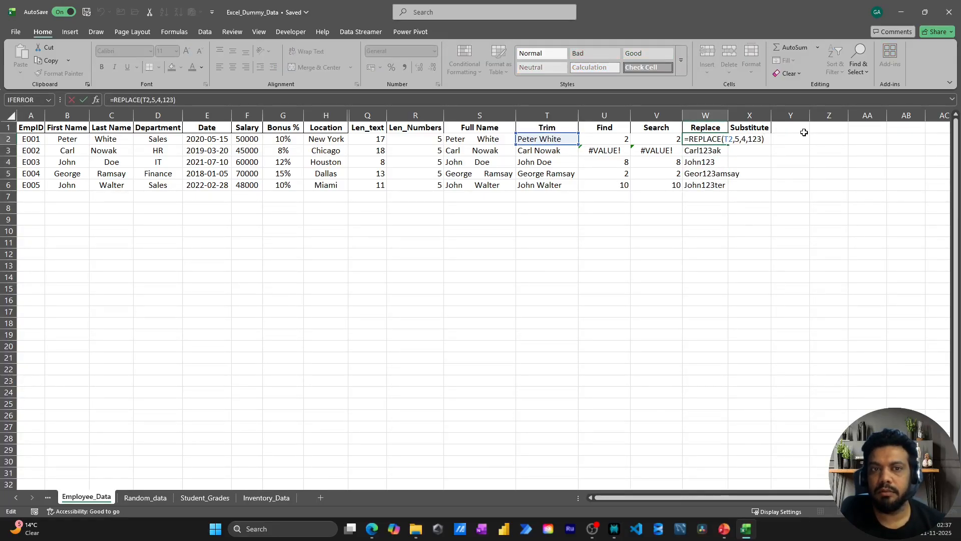
{"action": "key", "text": "Escape"}
{"action": "key", "text": "Left"}
{"action": "key", "text": "Left"}
{"action": "key", "text": "Left"}
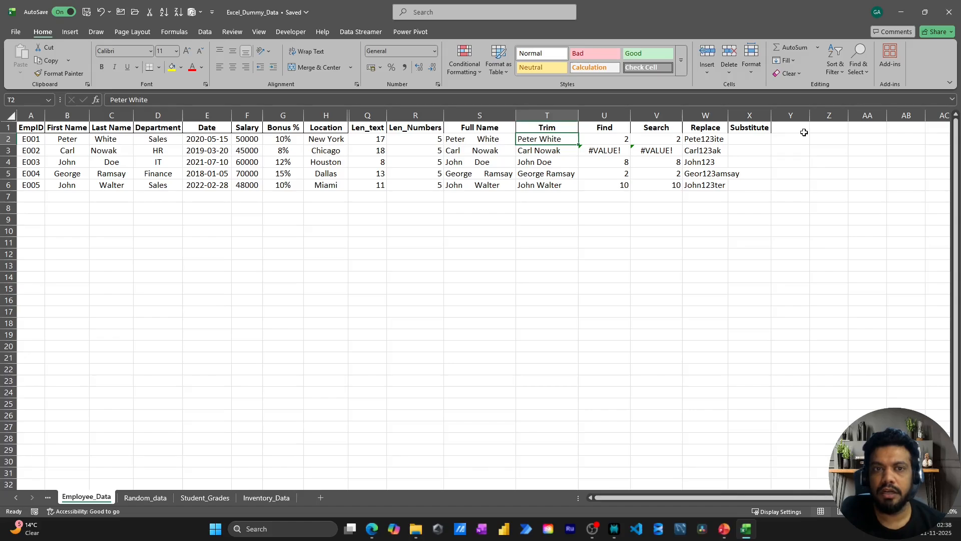
{"action": "key", "text": "Right"}
{"action": "key", "text": "Right"}
{"action": "key", "text": "Right"}
Step: Change the new text argument of the REPLACE formula in W2 to a first name in quotation marks
{"action": "key", "text": "F2"}
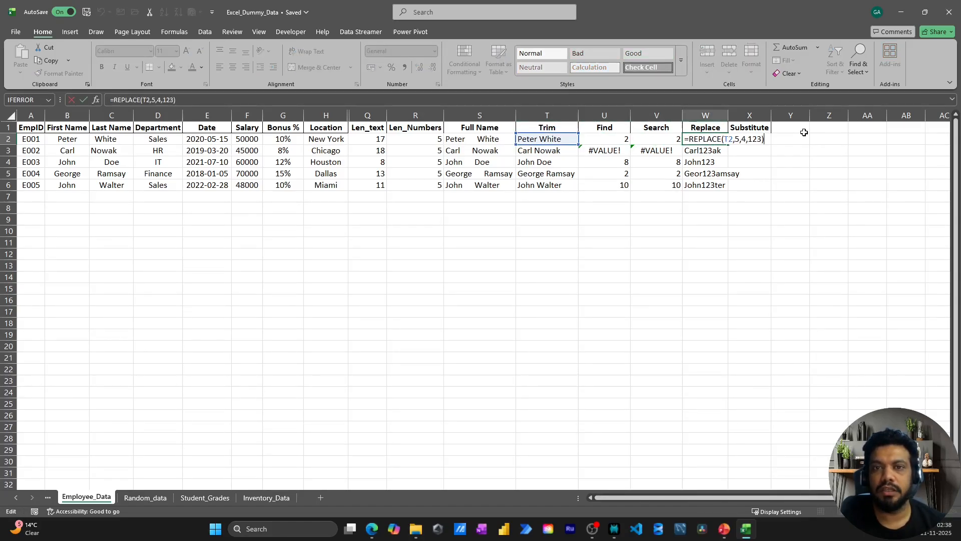
{"action": "key", "text": "Left"}
{"action": "key", "text": "Left"}
{"action": "key", "text": "Left"}
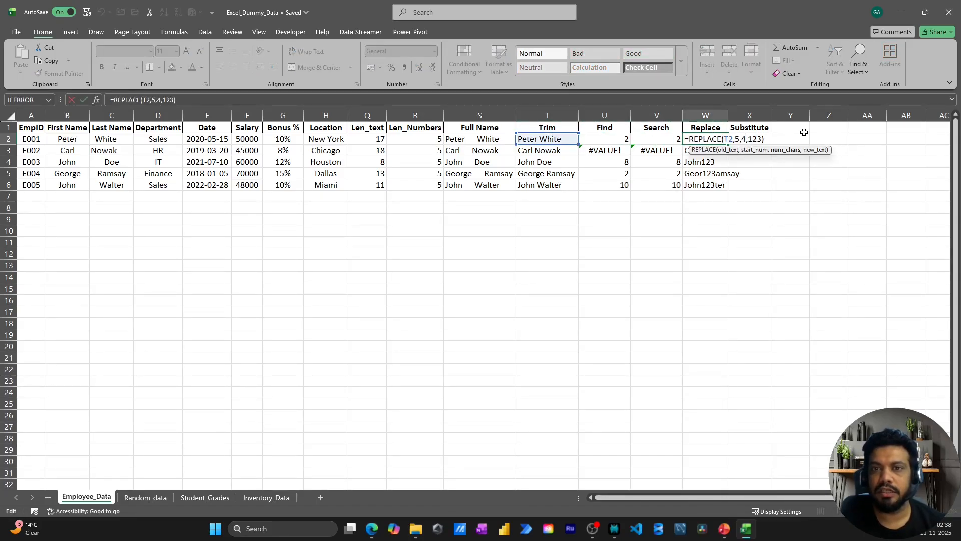
{"action": "key", "text": "Right"}
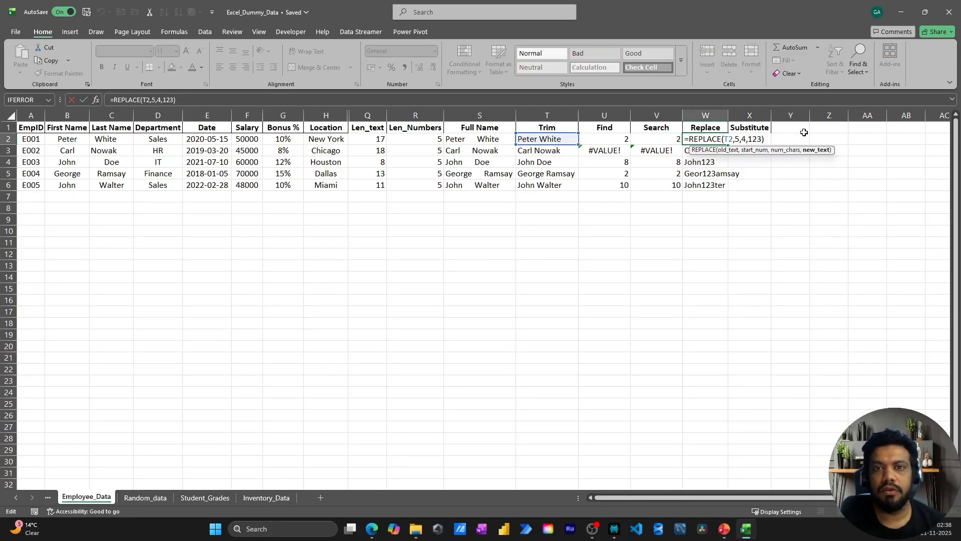
{"action": "key", "text": "shift+Left"}
{"action": "key", "text": "shift+Left"}
{"action": "key", "text": "shift+Left"}
{"action": "type", "text": "\"John"}
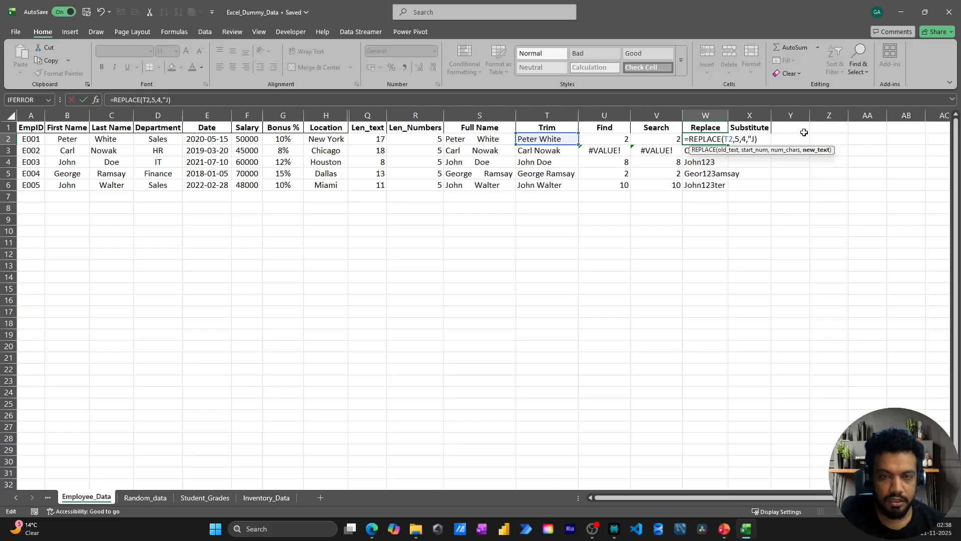
{"action": "type", "text": "\""}
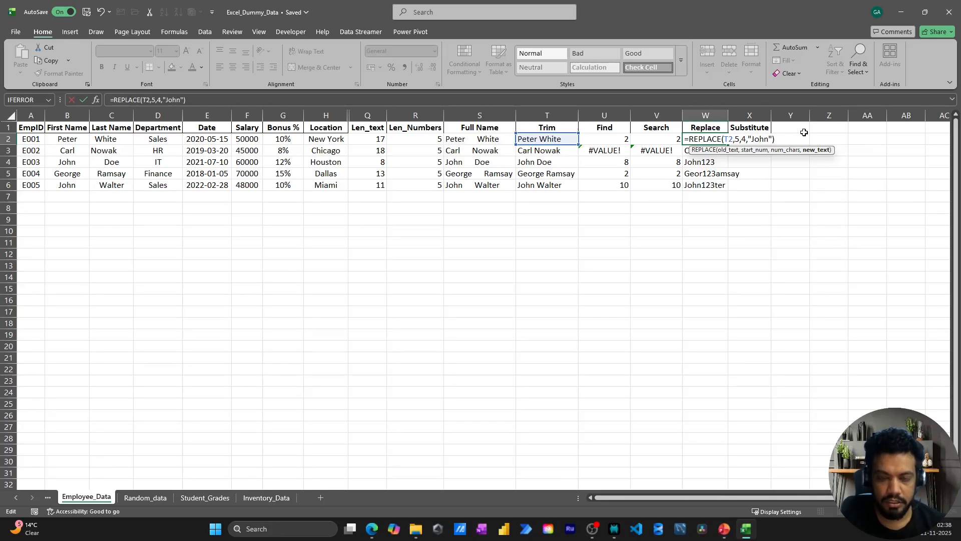
{"action": "key", "text": "Return"}
Step: Fill the updated REPLACE formula from W2 down over the existing formulas to W6
{"action": "key", "text": "Up"}
{"action": "key", "text": "ctrl+shift+Down"}
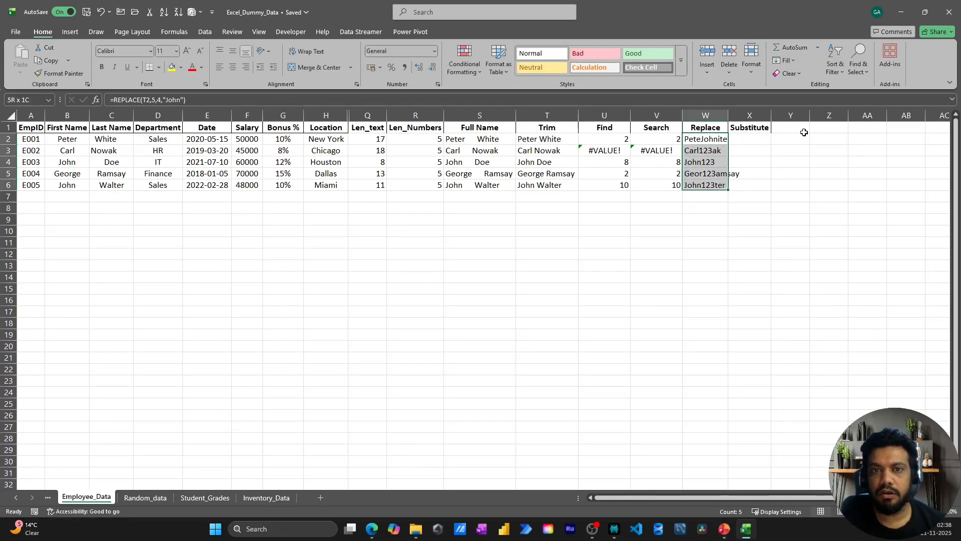
{"action": "key", "text": "ctrl+d"}
Step: Review the replaced names in W2:W6 of the Replace column
{"action": "key", "text": "Down"}
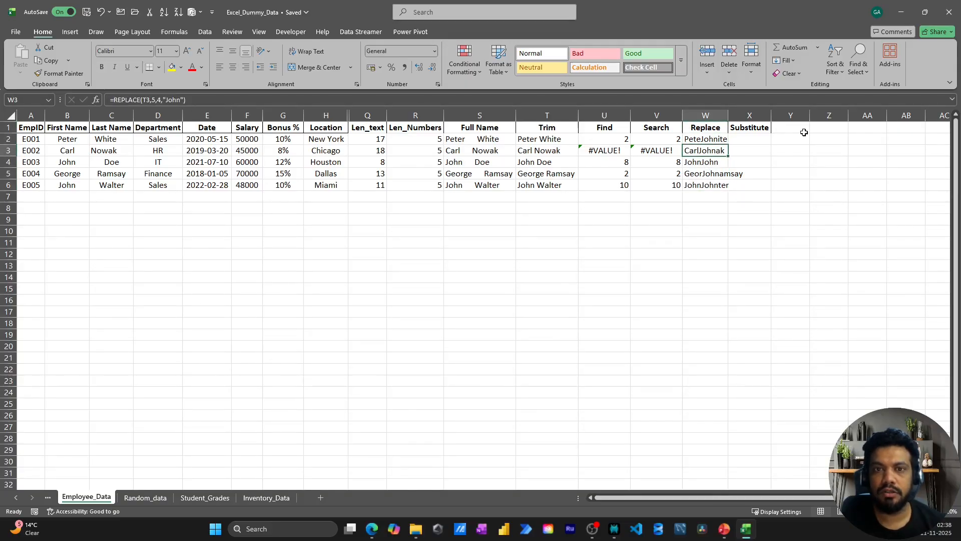
{"action": "key", "text": "Down"}
{"action": "key", "text": "Down"}
{"action": "key", "text": "Down"}
{"action": "key", "text": "Up"}
{"action": "key", "text": "Up"}
{"action": "key", "text": "Up"}
{"action": "key", "text": "Up"}
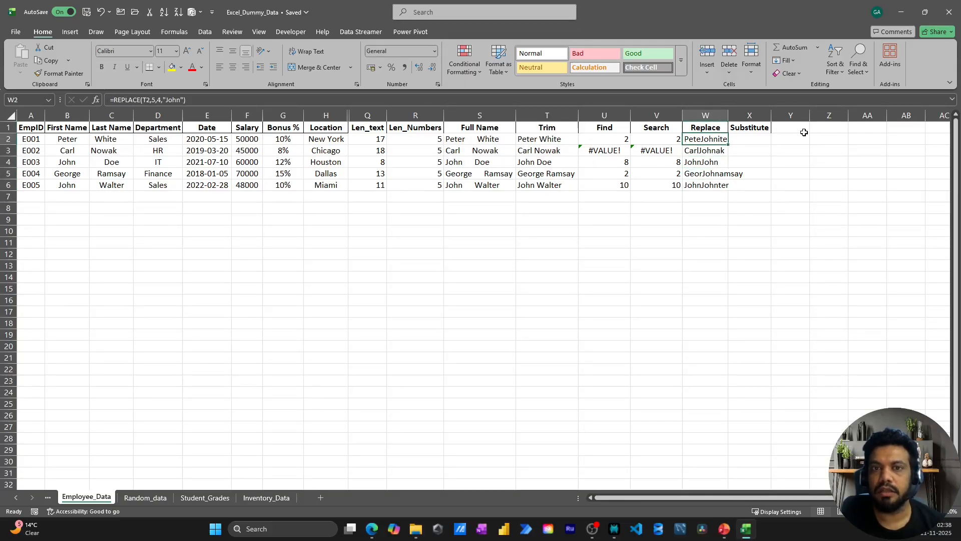
{"action": "key", "text": "Down"}
{"action": "key", "text": "Up"}
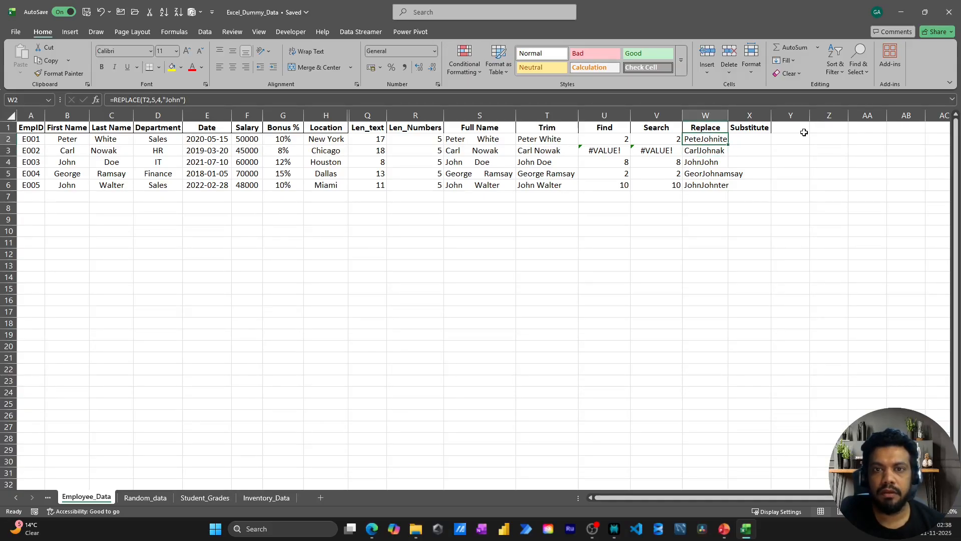
{"action": "key", "text": "Right"}
{"action": "key", "text": "Left"}
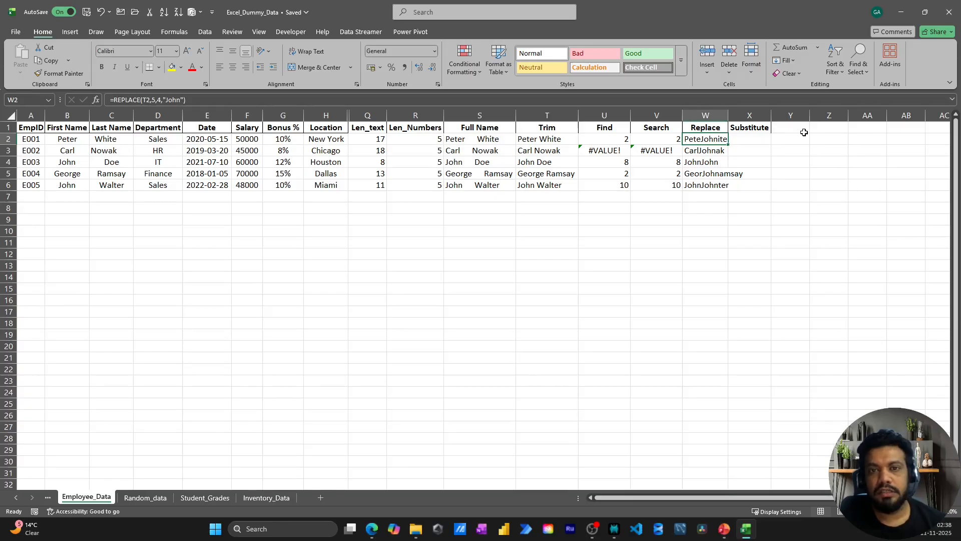
Step: Insert a new column X before the Substitute column and enter the header Mobile No in X1
{"action": "key", "text": "Up"}
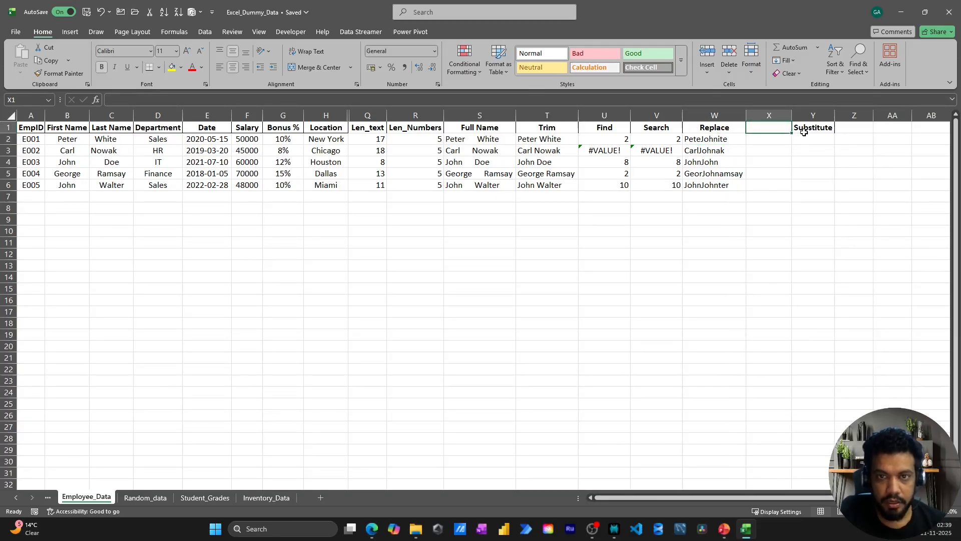
{"action": "type", "text": "Mobile"}
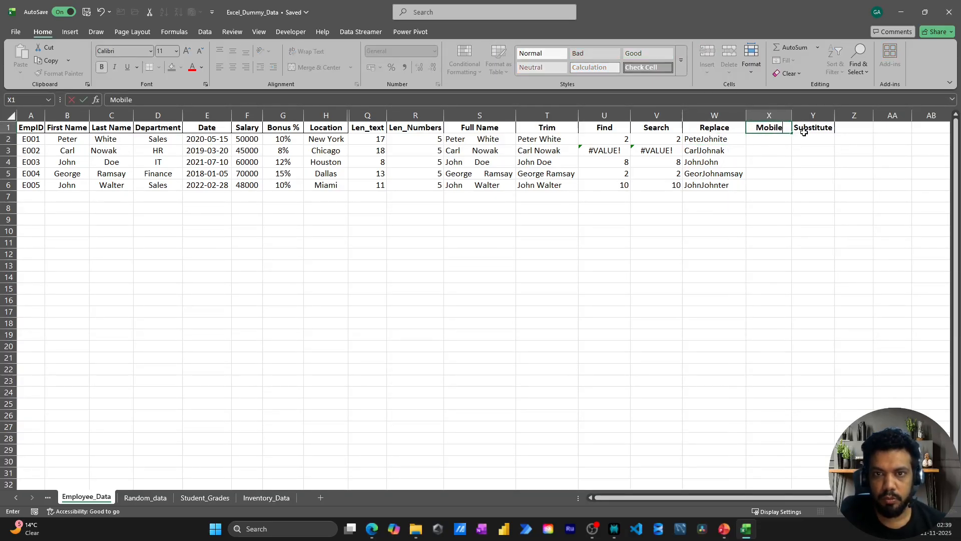
{"action": "type", "text": " No"}
{"action": "key", "text": "Return"}
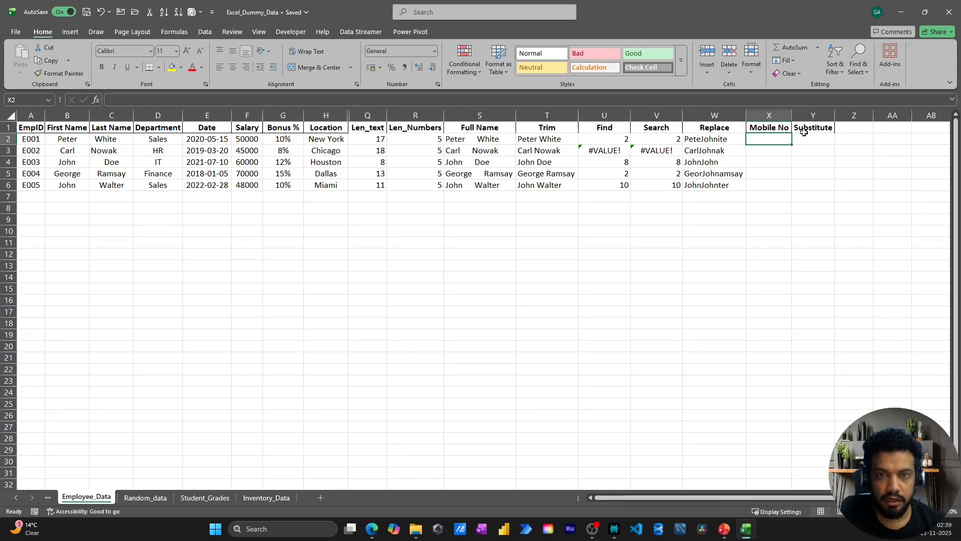
{"action": "type", "text": "=r"}
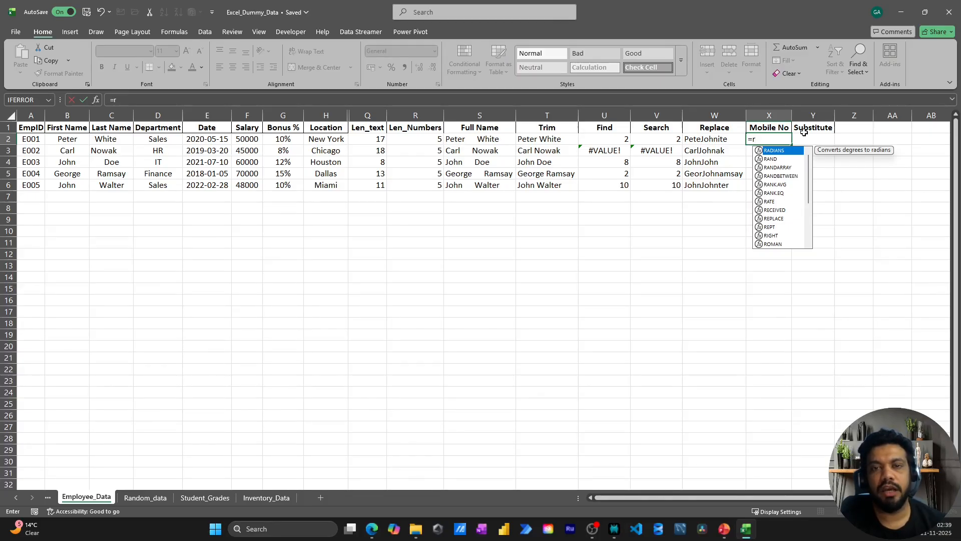
{"action": "type", "text": "an"}
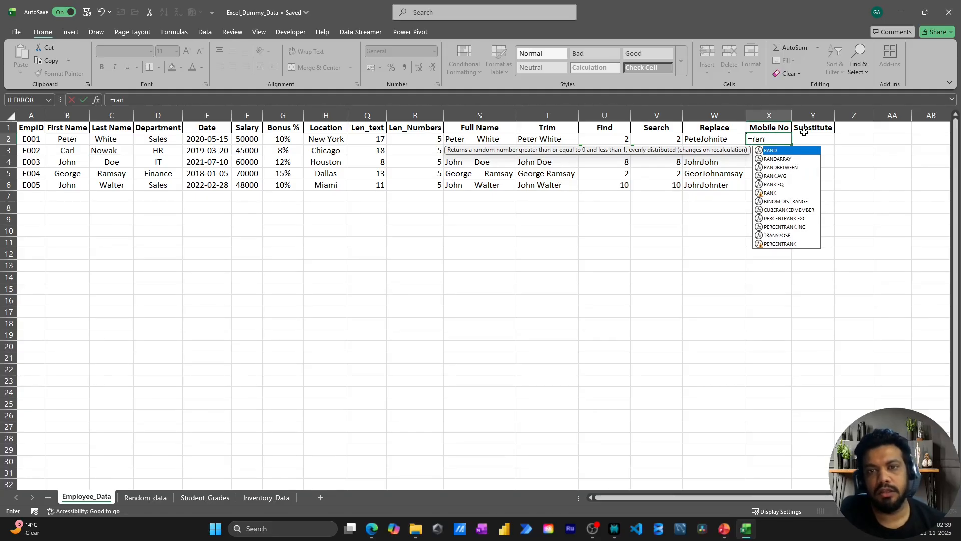
{"action": "key", "text": "Down"}
{"action": "key", "text": "Down"}
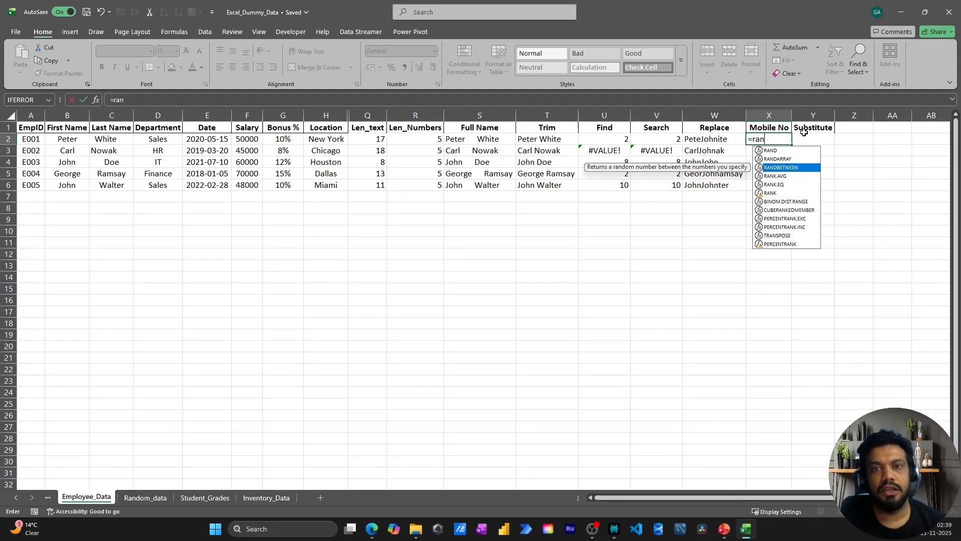
{"action": "type", "text": "`"}
{"action": "key", "text": "BackSpace"}
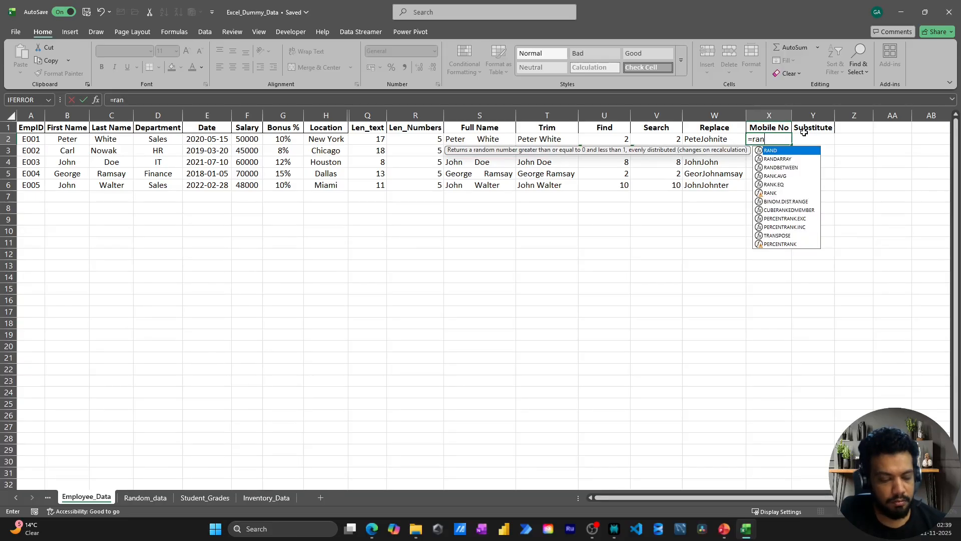
{"action": "key", "text": "Down"}
{"action": "key", "text": "Down"}
{"action": "key", "text": "Tab"}
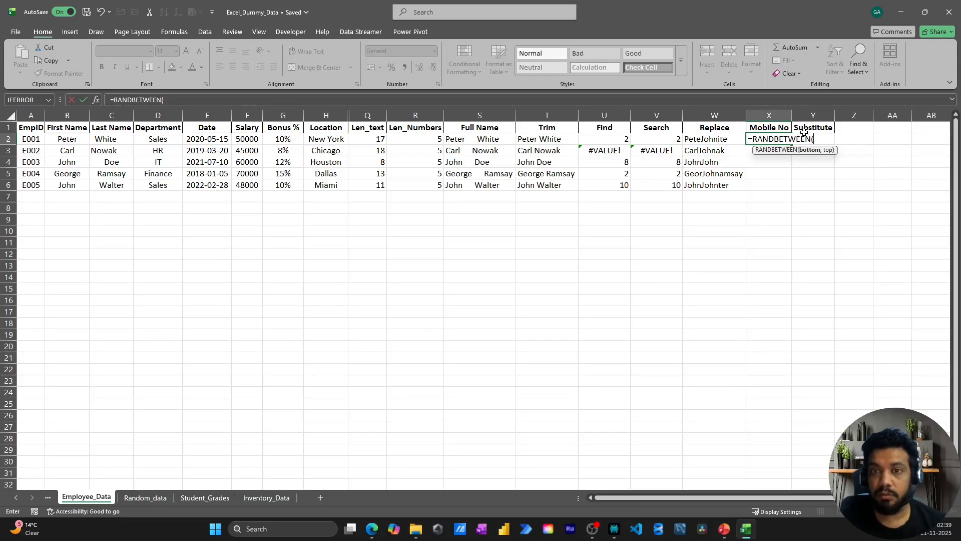
{"action": "type", "text": "123"}
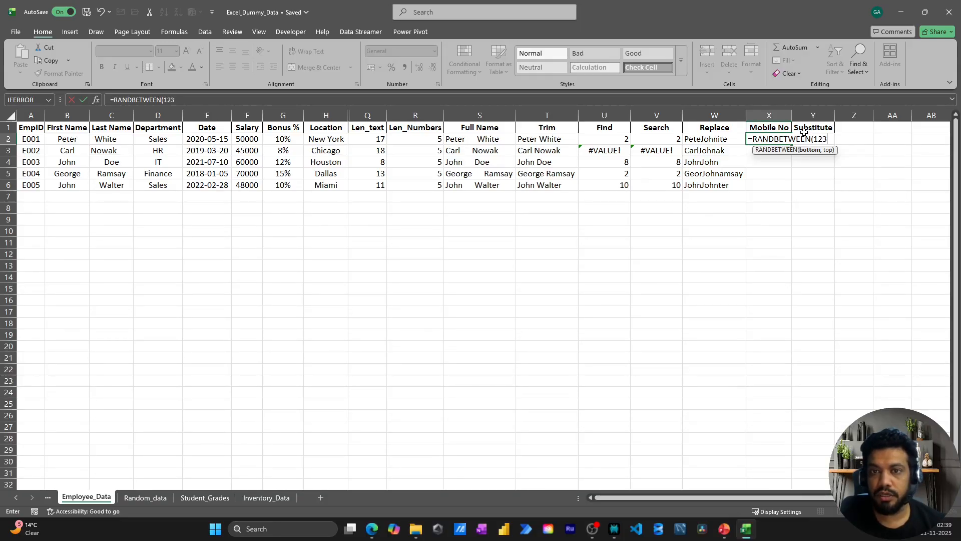
{"action": "type", "text": "456789"}
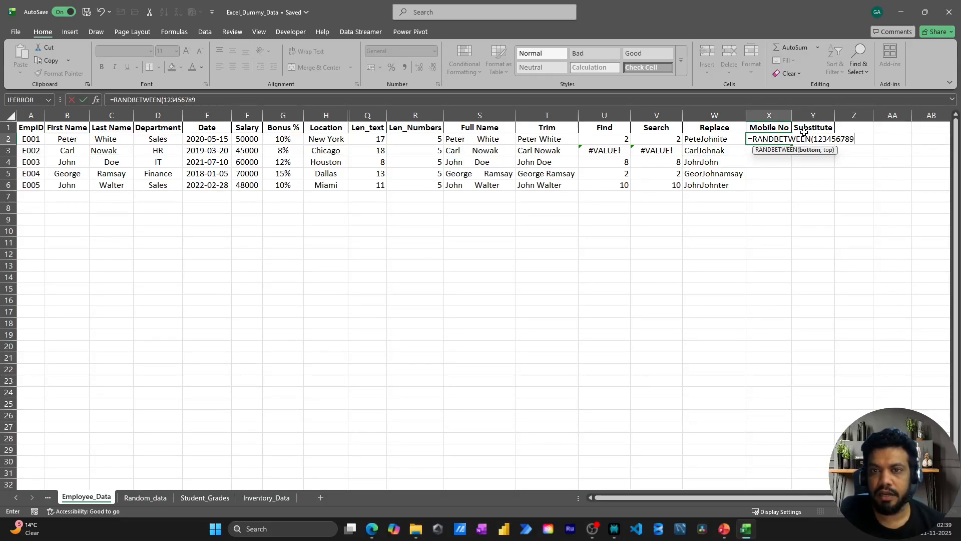
{"action": "type", "text": "0,"}
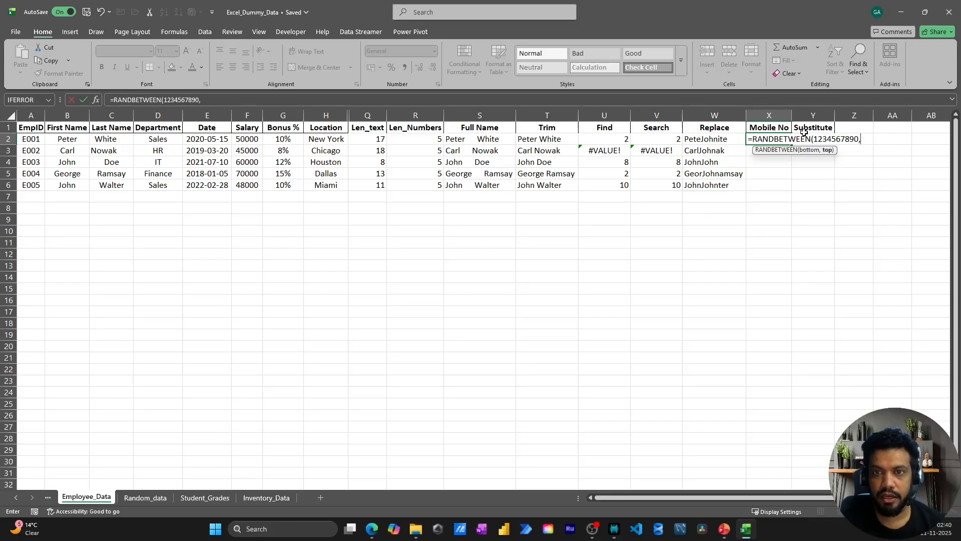
{"action": "type", "text": "90"}
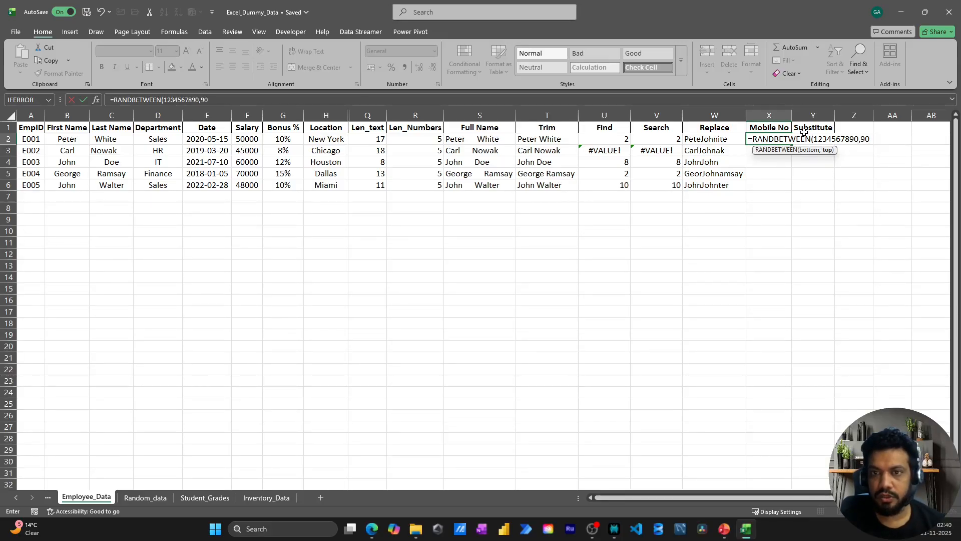
{"action": "type", "text": "1245"}
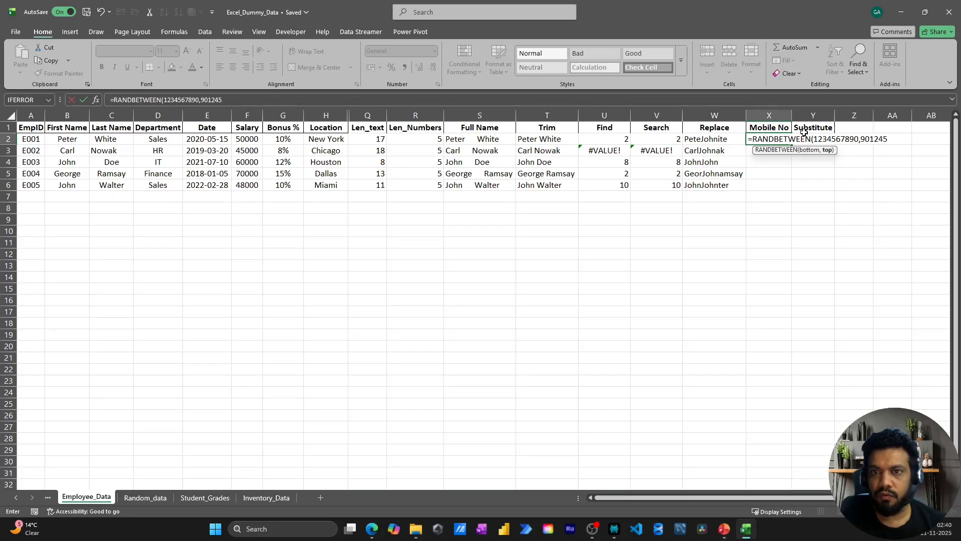
{"action": "type", "text": "3569"}
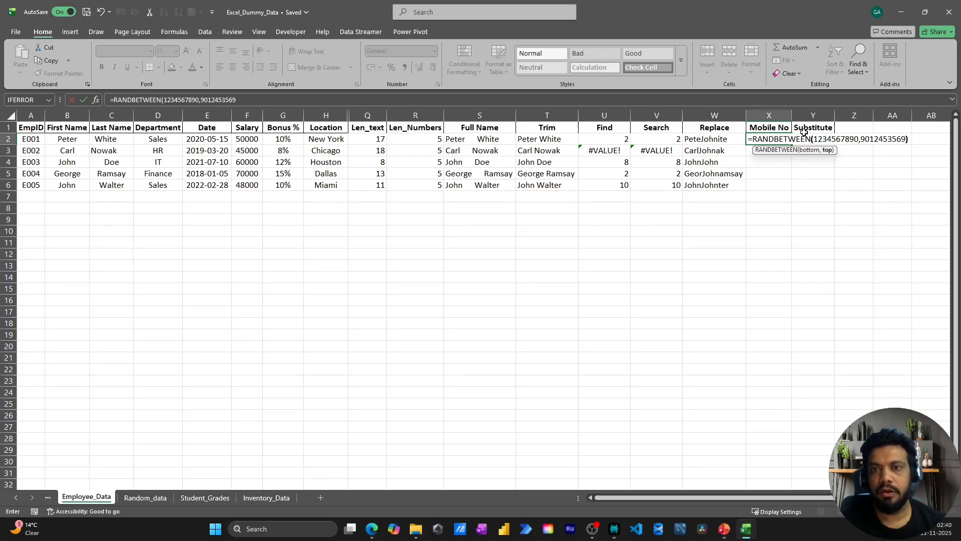
{"action": "key", "text": "ctrl+Return"}
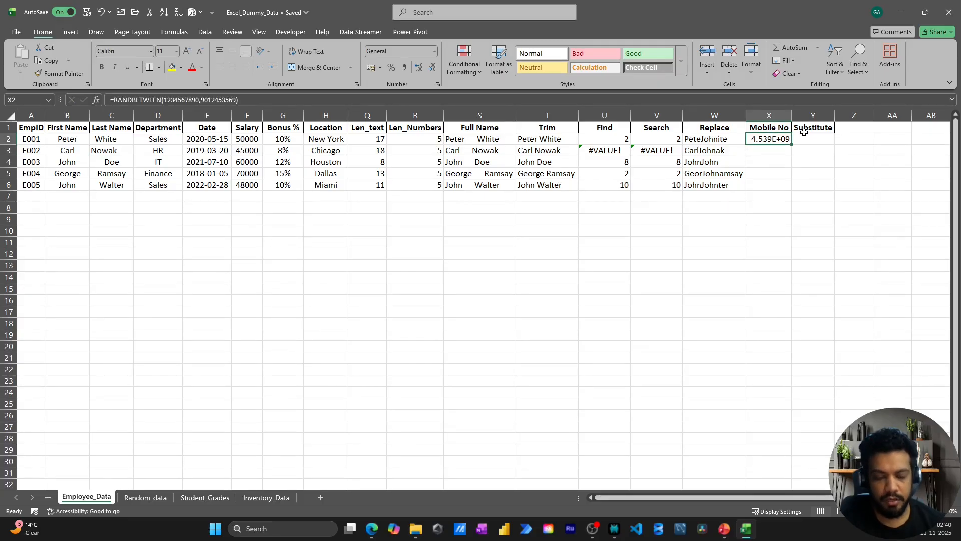
Step: AutoFit the width of the Mobile No column and fill the RANDBETWEEN formula from X2 down to X6
{"action": "key", "text": "alt+h"}
{"action": "key", "text": "o"}
{"action": "key", "text": "i"}
{"action": "key", "text": "shift+Down"}
{"action": "key", "text": "shift+Down"}
{"action": "key", "text": "shift+Down"}
{"action": "key", "text": "shift+Down"}
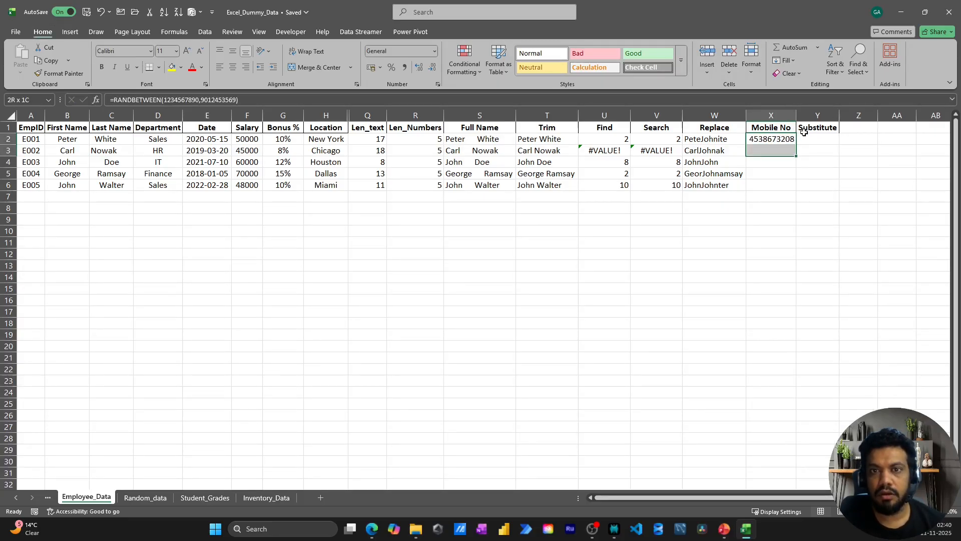
{"action": "key", "text": "ctrl+d"}
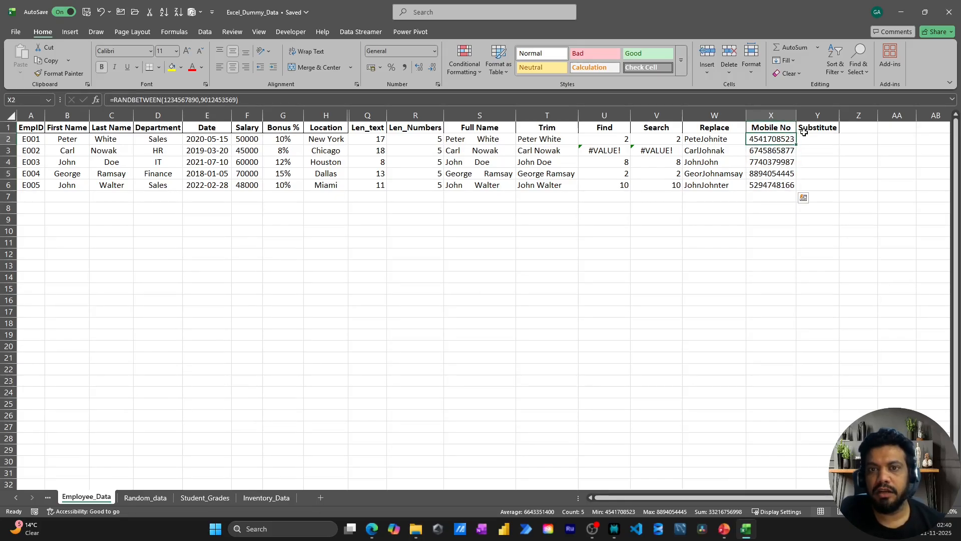
Step: Try to convert the Mobile No formulas in X2:X6 to fixed values with Paste Special Values
{"action": "key", "text": "ctrl+c"}
{"action": "key", "text": "ctrl+alt+v"}
{"action": "key", "text": "v"}
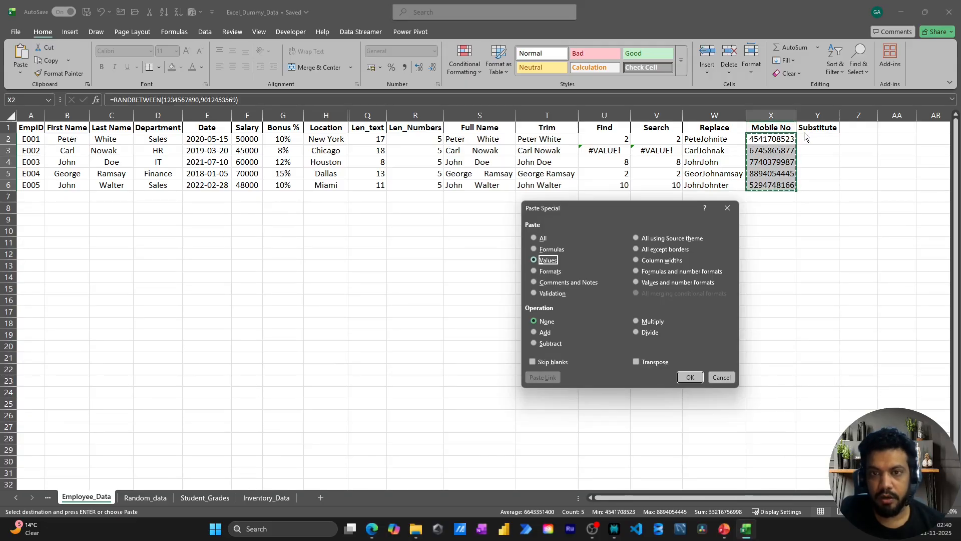
{"action": "key", "text": "Return"}
{"action": "key", "text": "Escape"}
{"action": "key", "text": "Down"}
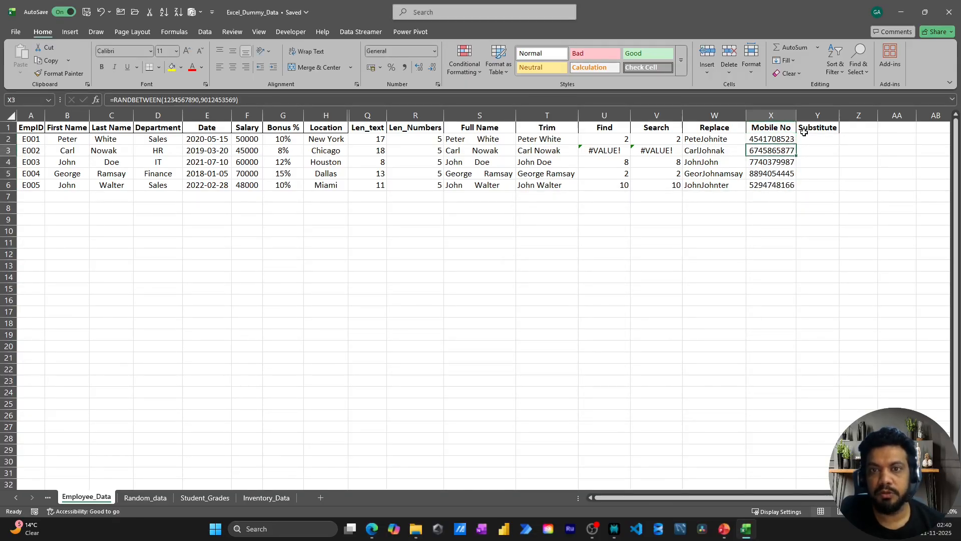
Step: Inspect the REPLACE formula in W3 and re-enter the FIND formulas in U3:U6 unchanged to check whether the mobile numbers recalculate
{"action": "key", "text": "Left"}
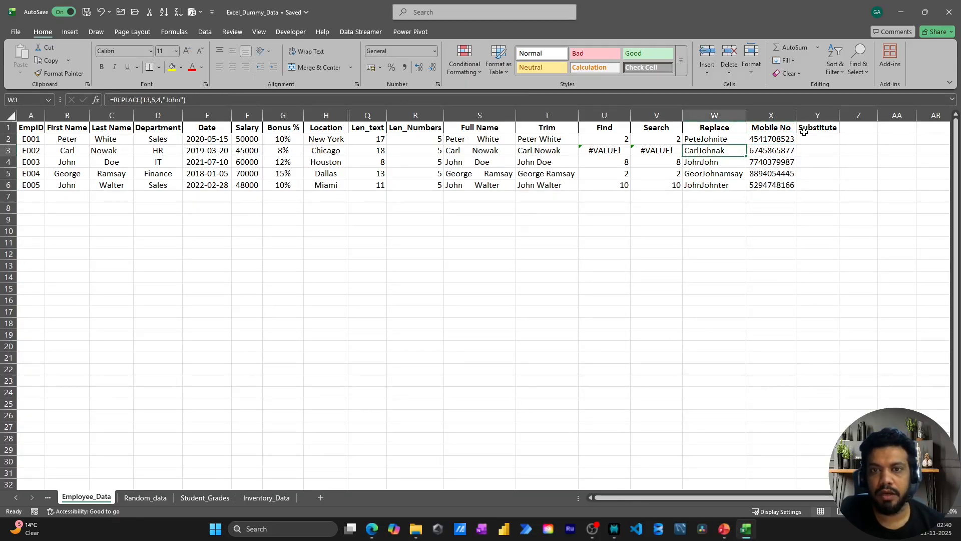
{"action": "key", "text": "F2"}
{"action": "key", "text": "Escape"}
{"action": "key", "text": "Left"}
{"action": "key", "text": "Left"}
{"action": "key", "text": "F2"}
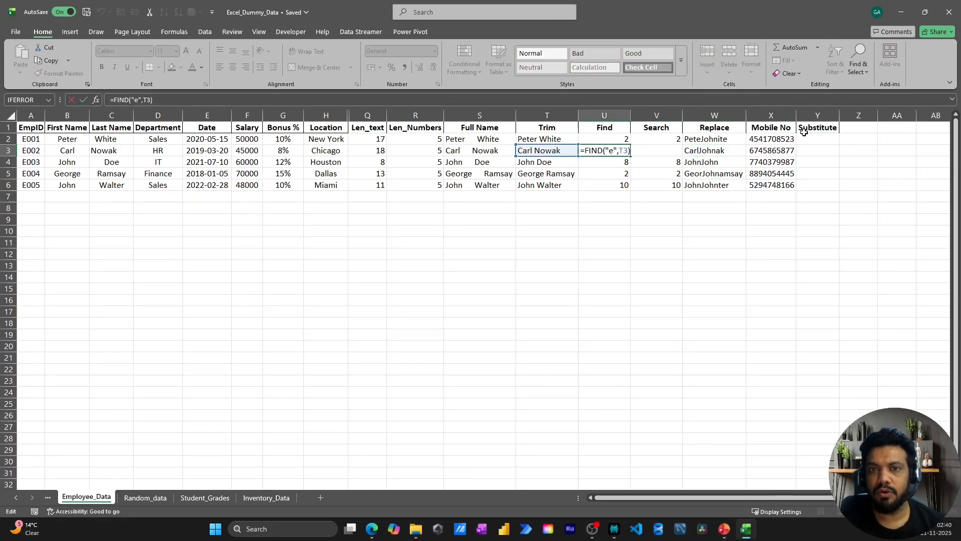
{"action": "key", "text": "Return"}
{"action": "key", "text": "F2"}
{"action": "key", "text": "Return"}
{"action": "key", "text": "F2"}
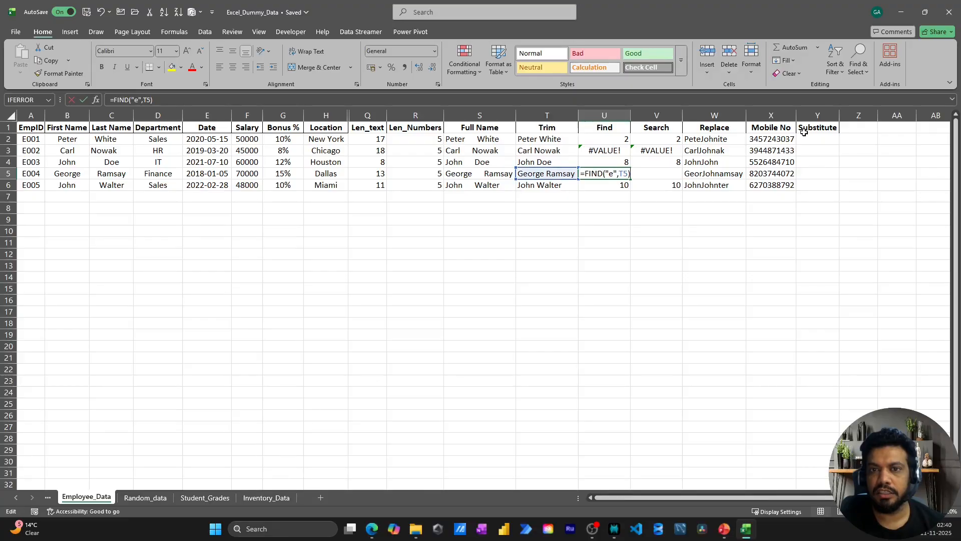
{"action": "key", "text": "Return"}
{"action": "key", "text": "F2"}
{"action": "key", "text": "Return"}
{"action": "key", "text": "Up"}
{"action": "key", "text": "Up"}
{"action": "key", "text": "Right"}
{"action": "key", "text": "Right"}
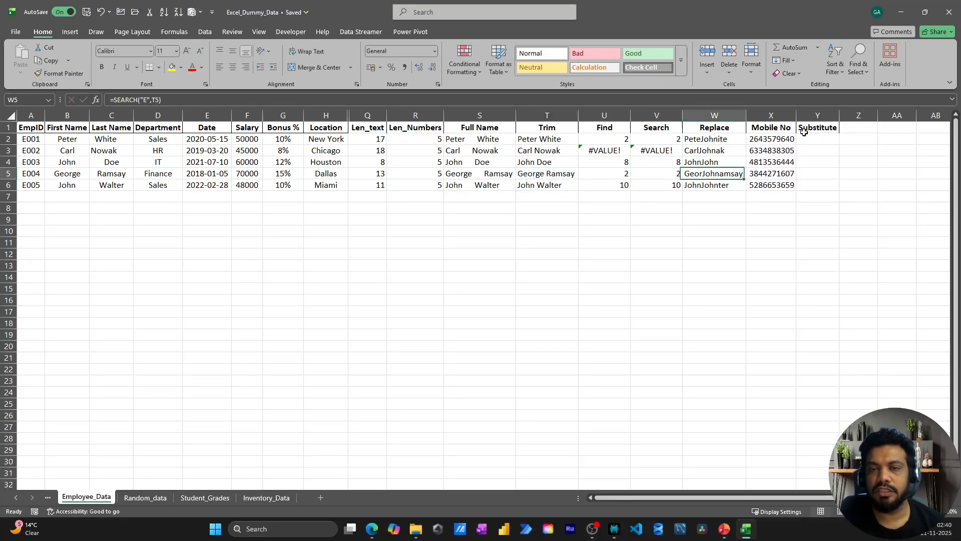
Step: Replace the RANDBETWEEN formulas in X2:X6 with their fixed values by copying and pasting them in place as values
{"action": "key", "text": "Up"}
{"action": "key", "text": "Right"}
{"action": "key", "text": "Up"}
{"action": "key", "text": "Up"}
{"action": "key", "text": "shift+Down"}
{"action": "key", "text": "shift+Down"}
{"action": "key", "text": "shift+Down"}
{"action": "key", "text": "shift+Down"}
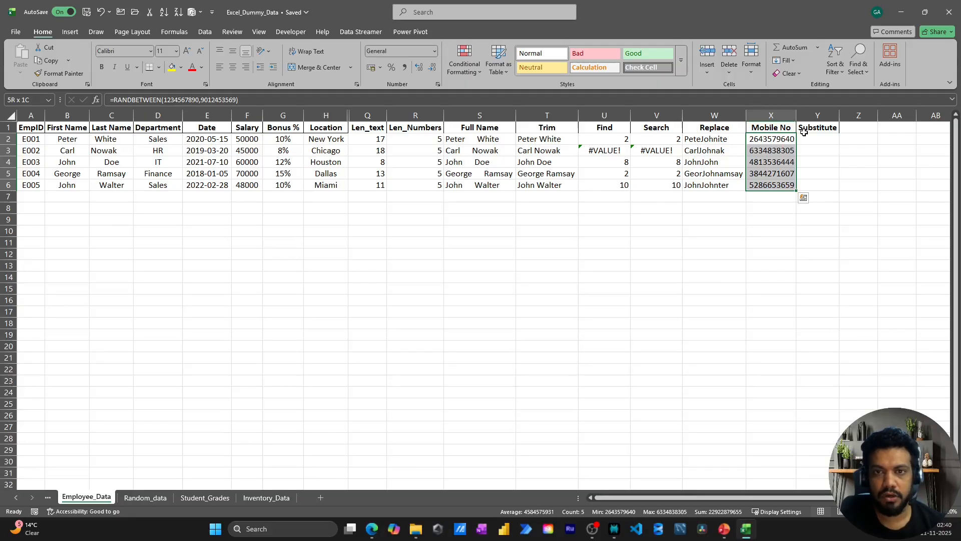
{"action": "key", "text": "ctrl+c"}
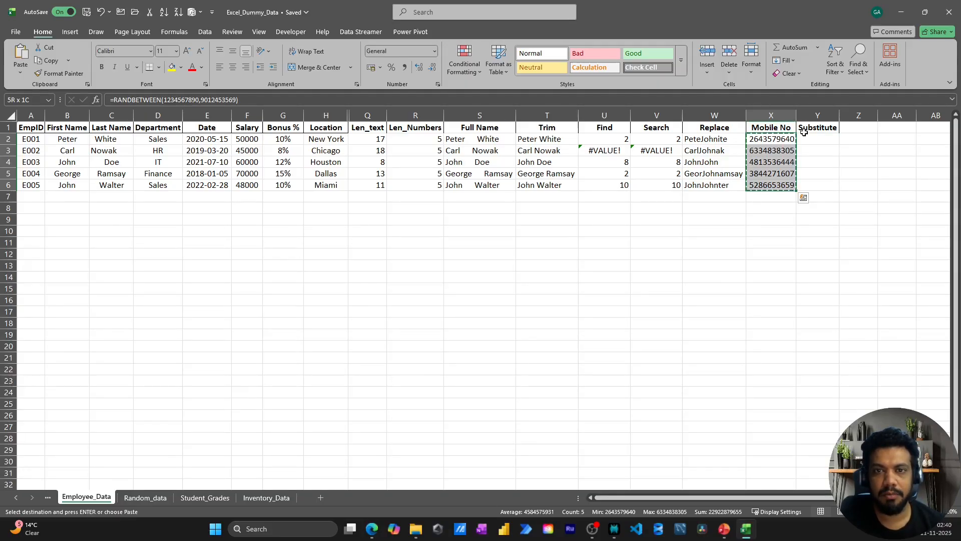
{"action": "key", "text": "ctrl+alt+v"}
{"action": "key", "text": "v"}
{"action": "key", "text": "Return"}
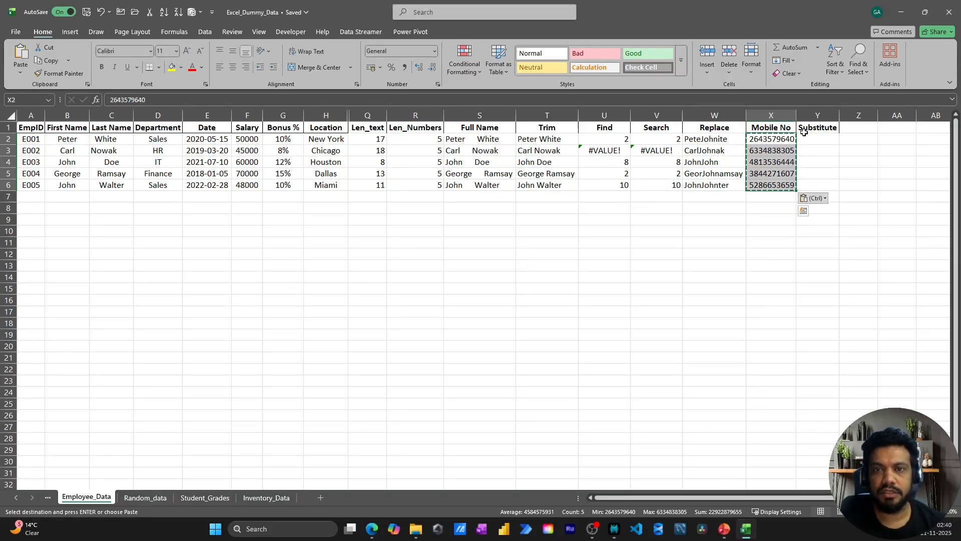
{"action": "key", "text": "Escape"}
{"action": "key", "text": "Up"}
{"action": "key", "text": "Down"}
{"action": "key", "text": "Left"}
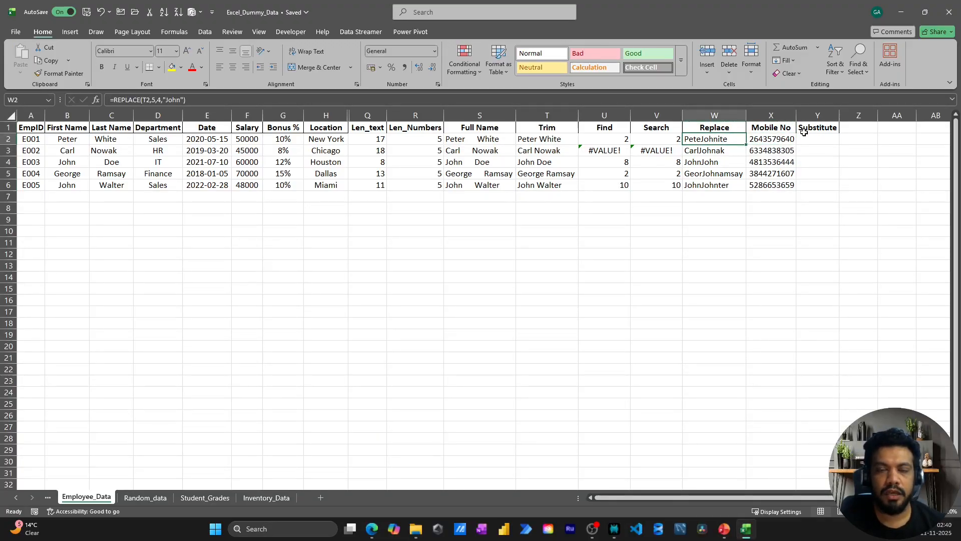
{"action": "key", "text": "Right"}
Step: Insert a new column Y before the Substitute column and enter the header Replace_Masking in Y1
{"action": "left_click", "coordinate": [804, 132]}
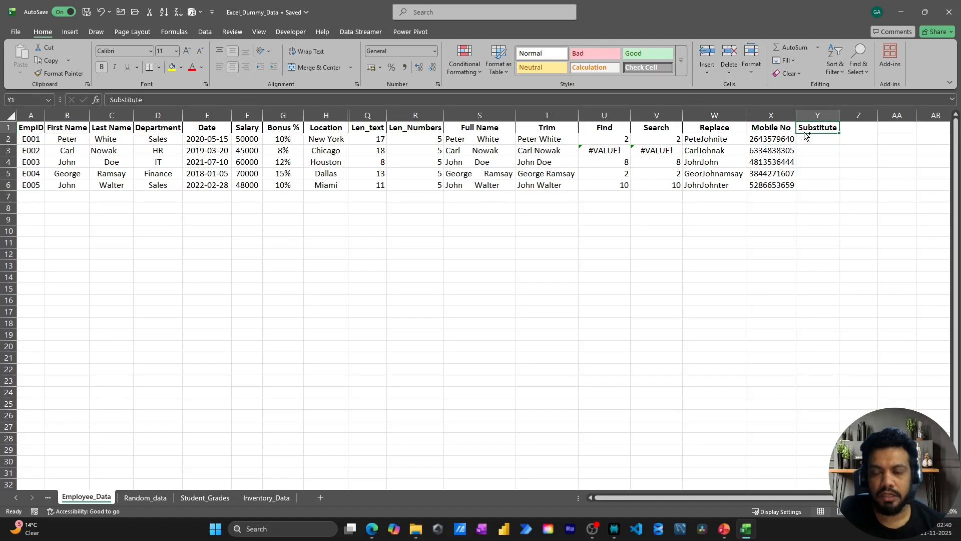
{"action": "key", "text": "ctrl+space"}
{"action": "key", "text": "ctrl+shift+plus"}
{"action": "double_click", "coordinate": [804, 133]}
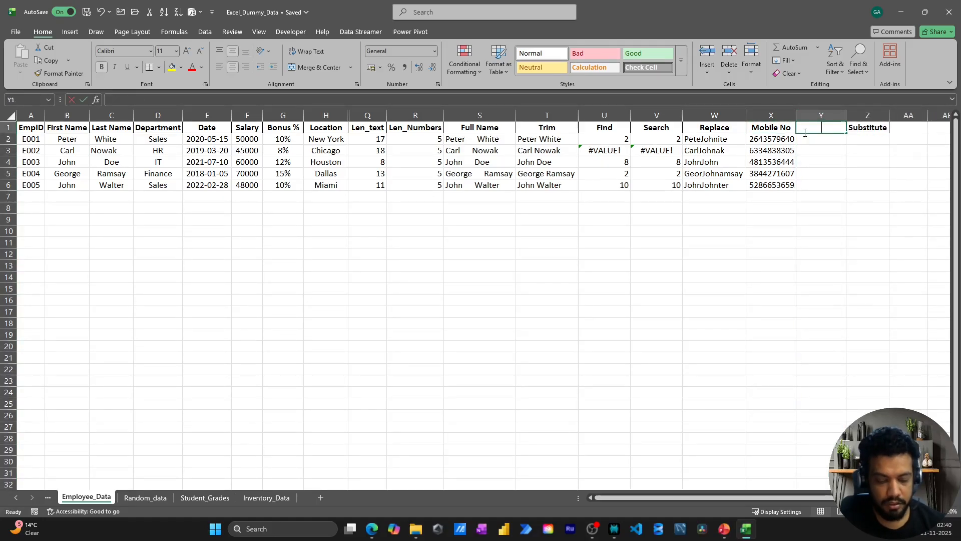
{"action": "type", "text": "Replac"}
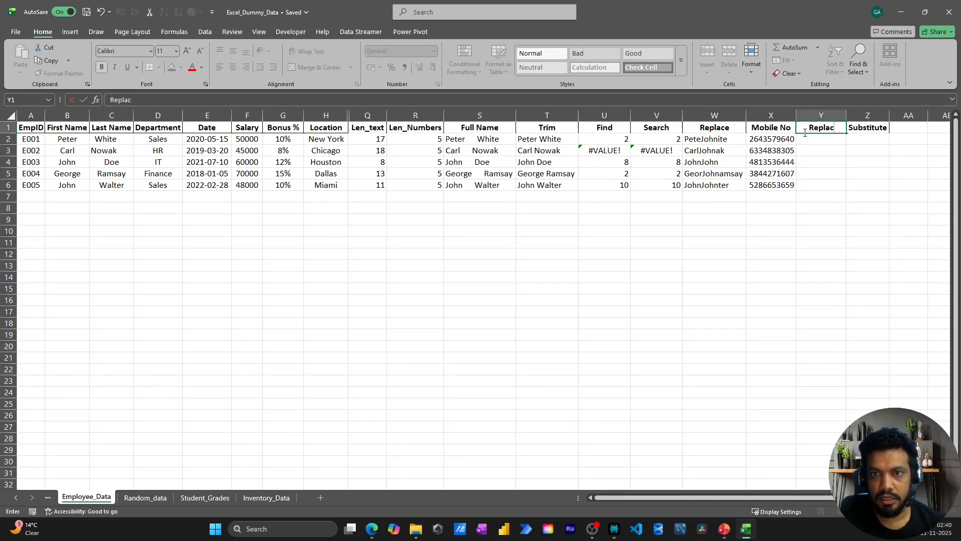
{"action": "type", "text": "e"}
{"action": "type", "text": "_Masking"}
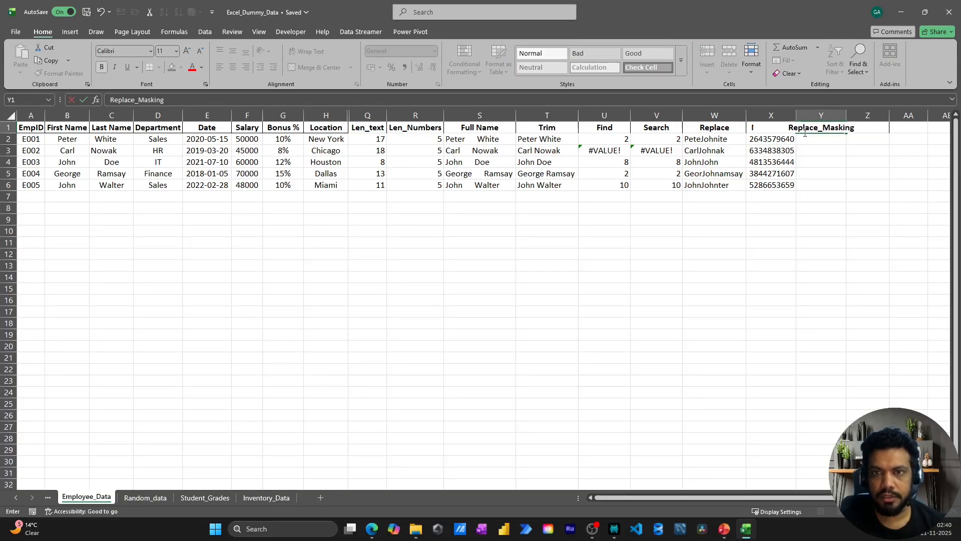
{"action": "key", "text": "Return"}
Step: AutoFit the width of column Y to its Replace_Masking header
{"action": "key", "text": "Up"}
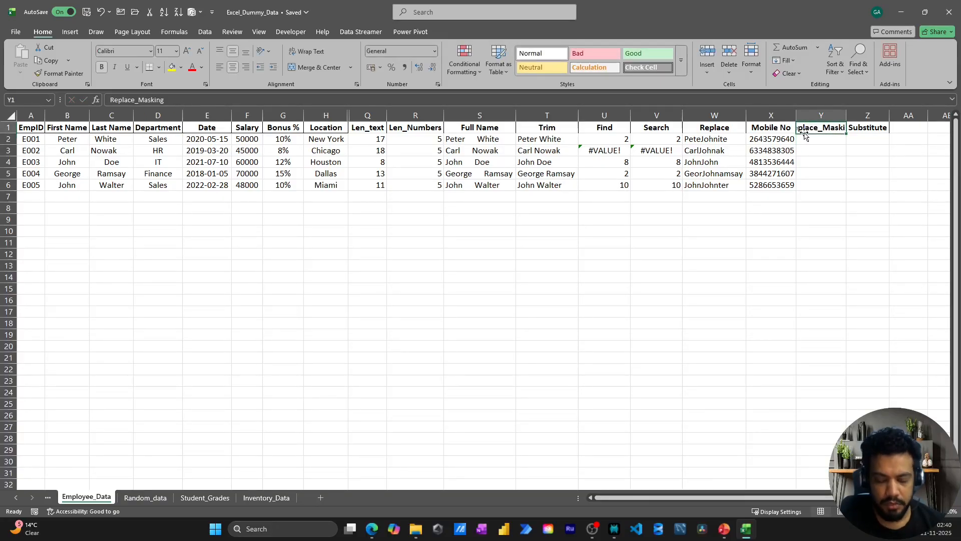
{"action": "key", "text": "alt+h"}
{"action": "key", "text": "o"}
{"action": "key", "text": "i"}
Step: Enter =REPLACE(X2,5,4,"xxxx") in Y2 to mask four digits of the mobile number, starting at the fifth character
{"action": "key", "text": "Down"}
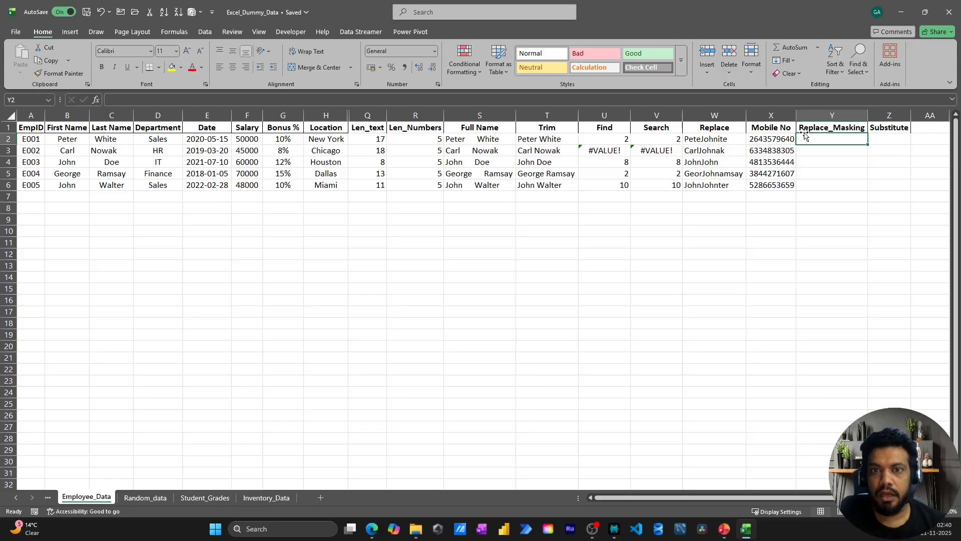
{"action": "type", "text": "=REPLACE("}
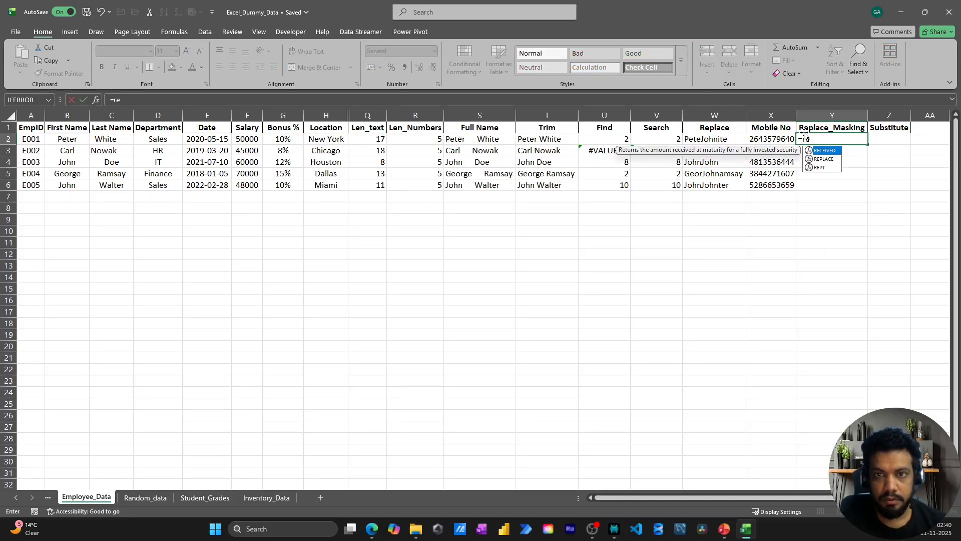
{"action": "key", "text": "Left"}
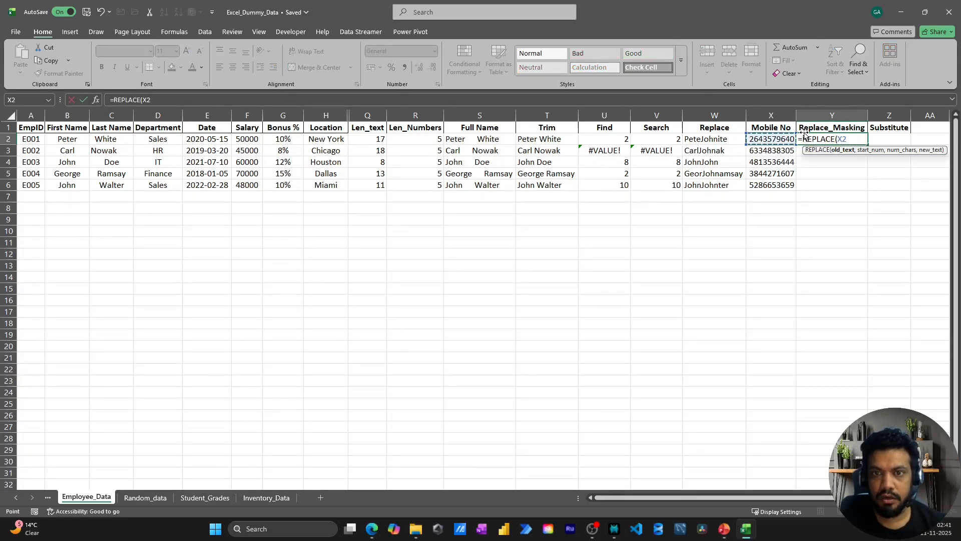
{"action": "type", "text": ","}
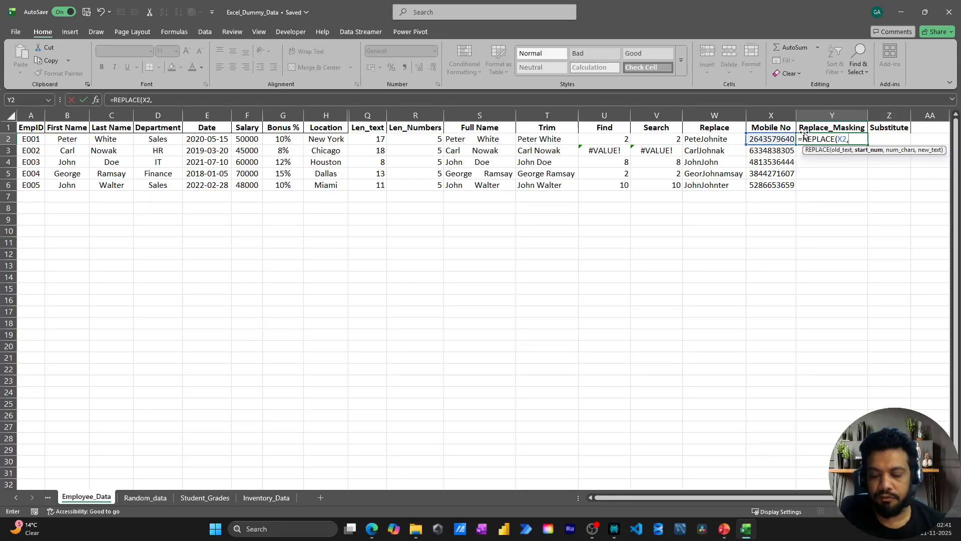
{"action": "type", "text": "5"}
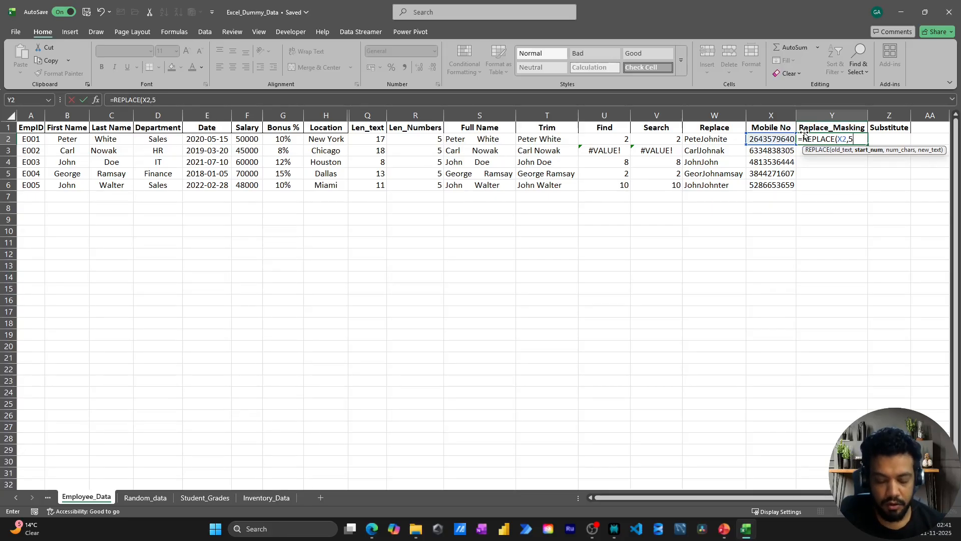
{"action": "type", "text": ","}
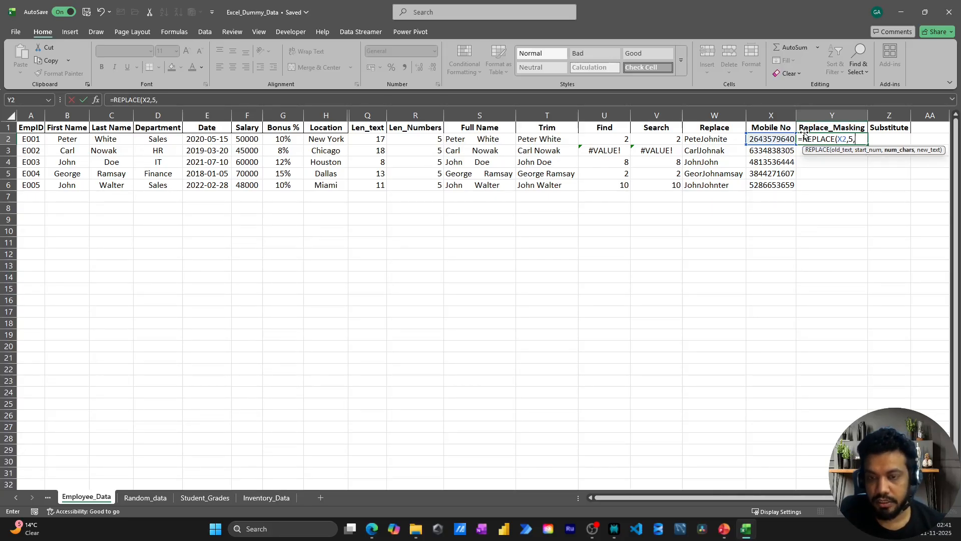
{"action": "type", "text": "4"}
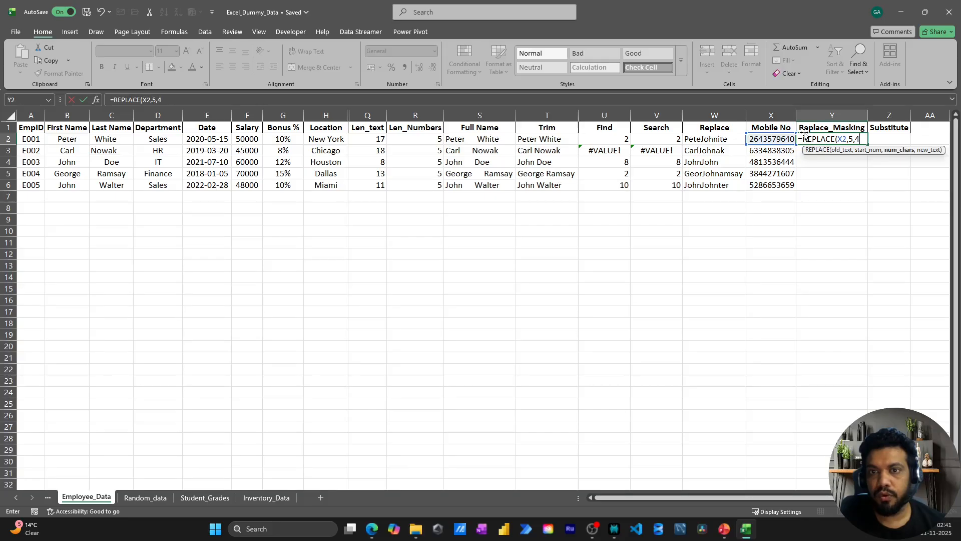
{"action": "type", "text": ","}
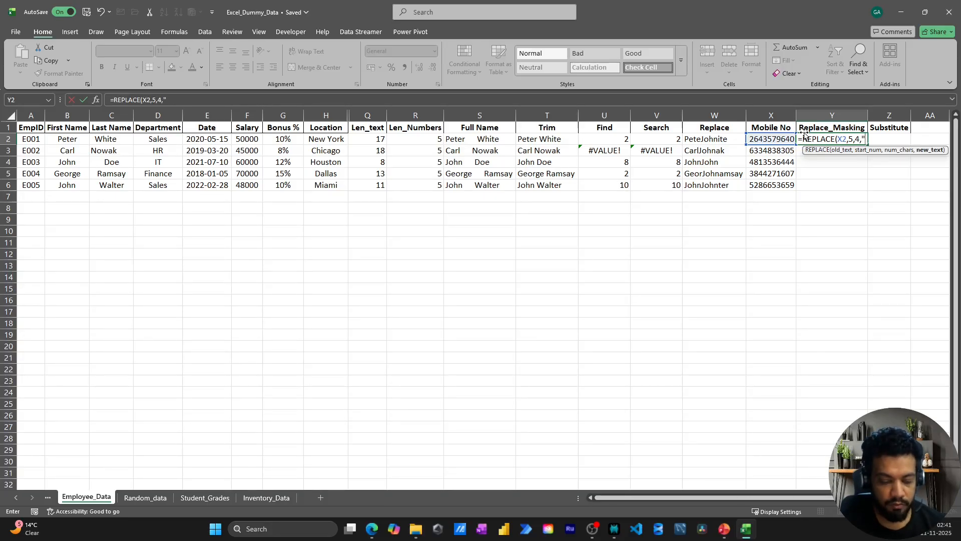
{"action": "type", "text": "\"xxxx"}
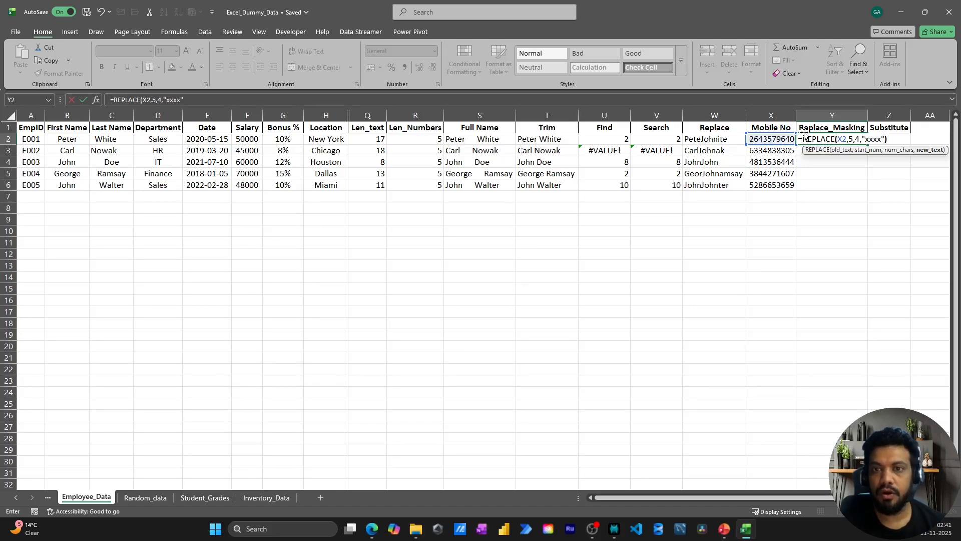
{"action": "type", "text": ")"}
{"action": "key", "text": "Return"}
Step: Fill the REPLACE masking formula from Y2 down through Y6
{"action": "key", "text": "Left"}
{"action": "key", "text": "Left"}
{"action": "key", "text": "Right"}
{"action": "key", "text": "Down"}
{"action": "key", "text": "Down"}
{"action": "key", "text": "Down"}
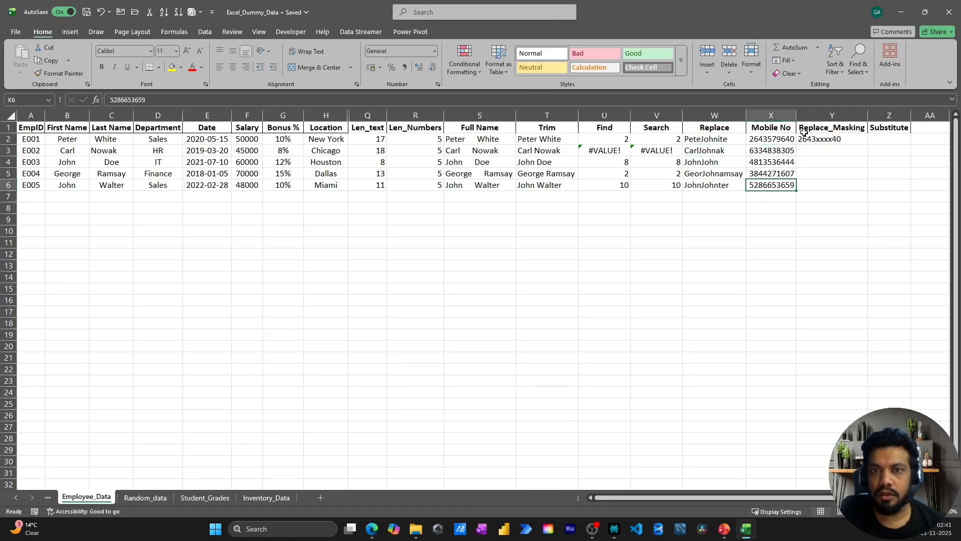
{"action": "key", "text": "Right"}
{"action": "key", "text": "ctrl+shift+Up"}
{"action": "key", "text": "ctrl+d"}
Step: Examine the REPLACE formulas in the Replace_Masking column and compare the masked values with the original mobile numbers
{"action": "key", "text": "Down"}
{"action": "key", "text": "Up"}
{"action": "key", "text": "Up"}
{"action": "key", "text": "Up"}
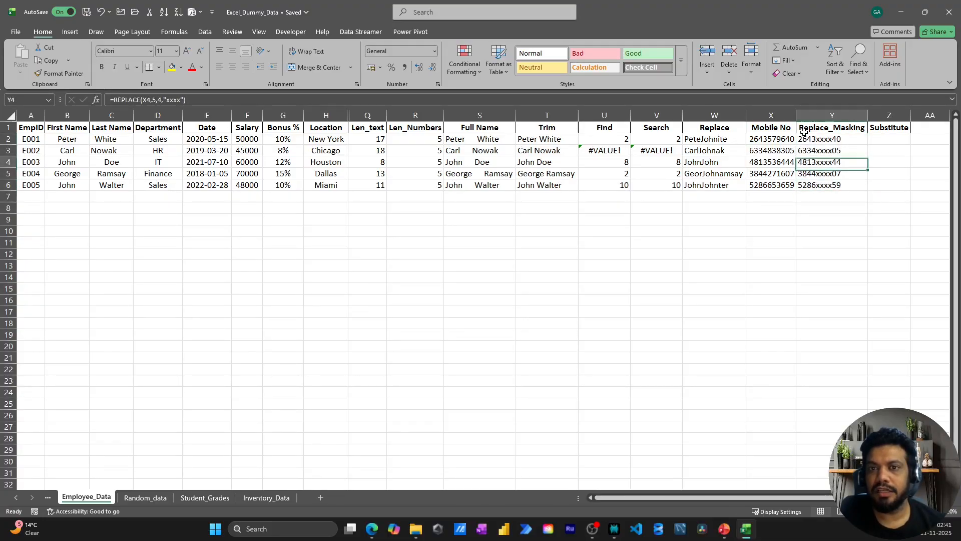
{"action": "key", "text": "Up"}
{"action": "key", "text": "Up"}
{"action": "key", "text": "Up"}
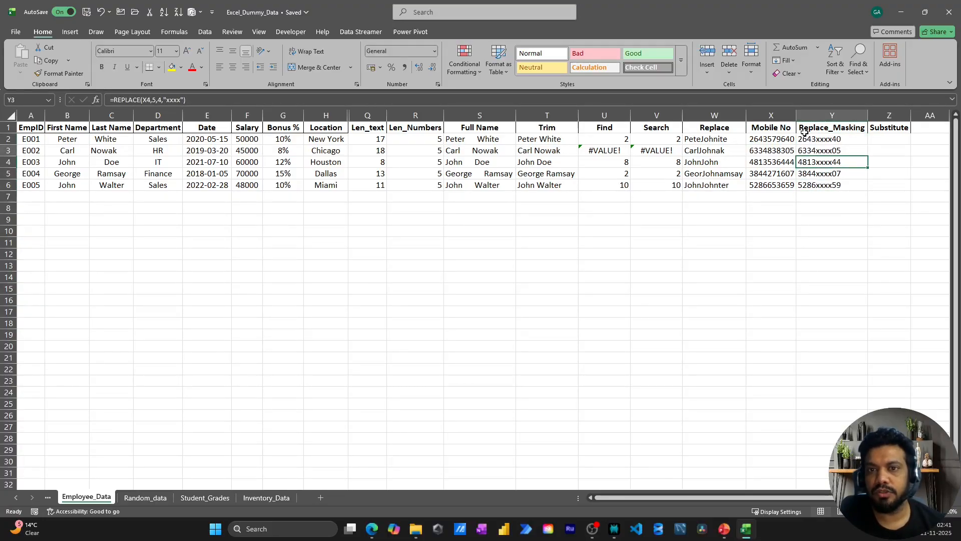
{"action": "key", "text": "Down"}
{"action": "key", "text": "Down"}
{"action": "key", "text": "Down"}
{"action": "key", "text": "Down"}
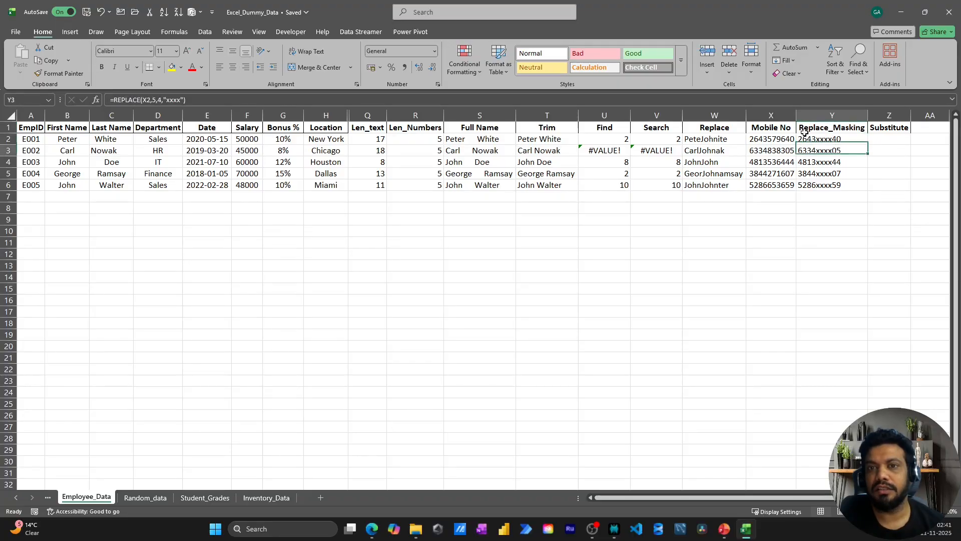
{"action": "key", "text": "Up"}
{"action": "key", "text": "Up"}
{"action": "key", "text": "Up"}
{"action": "key", "text": "Up"}
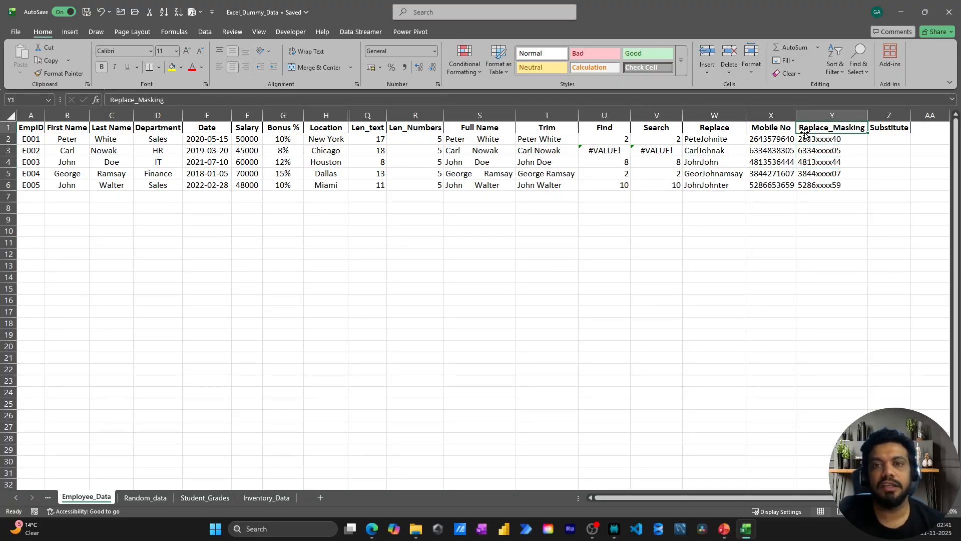
{"action": "key", "text": "Down"}
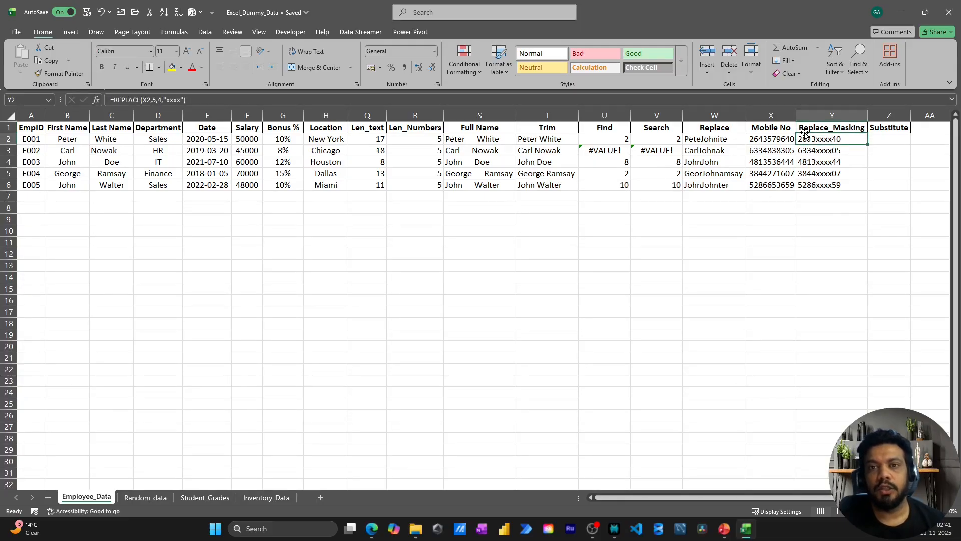
{"action": "key", "text": "Left"}
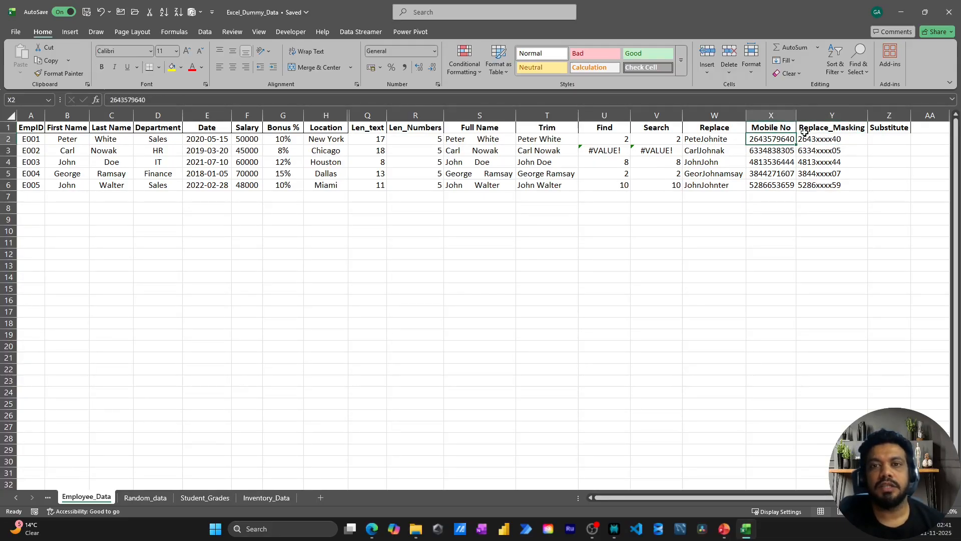
{"action": "key", "text": "Right"}
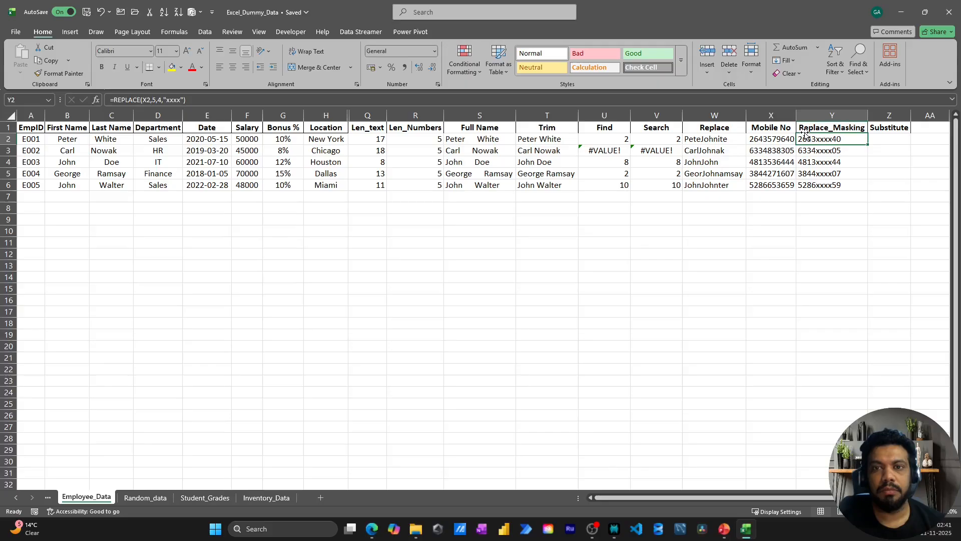
{"action": "key", "text": "Right"}
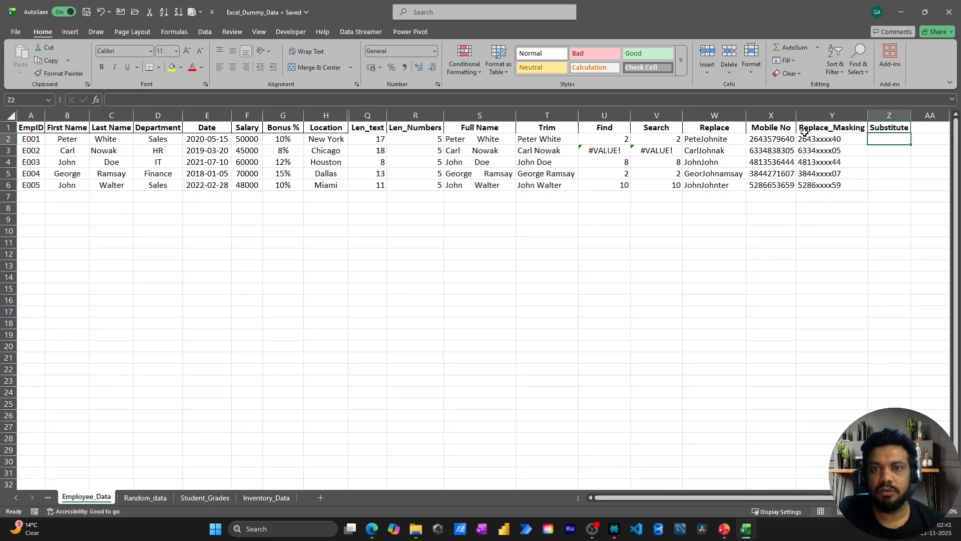
{"action": "key", "text": "Left"}
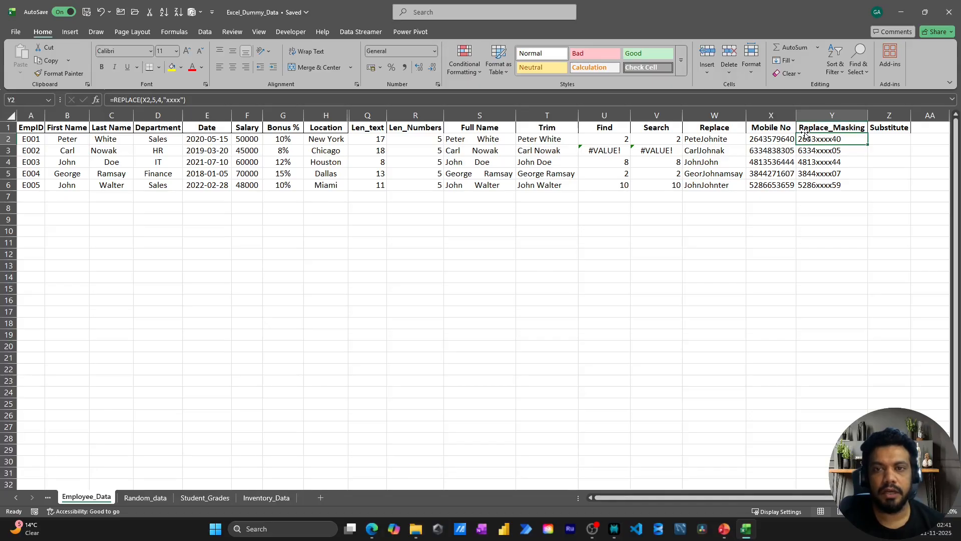
{"action": "key", "text": "Up"}
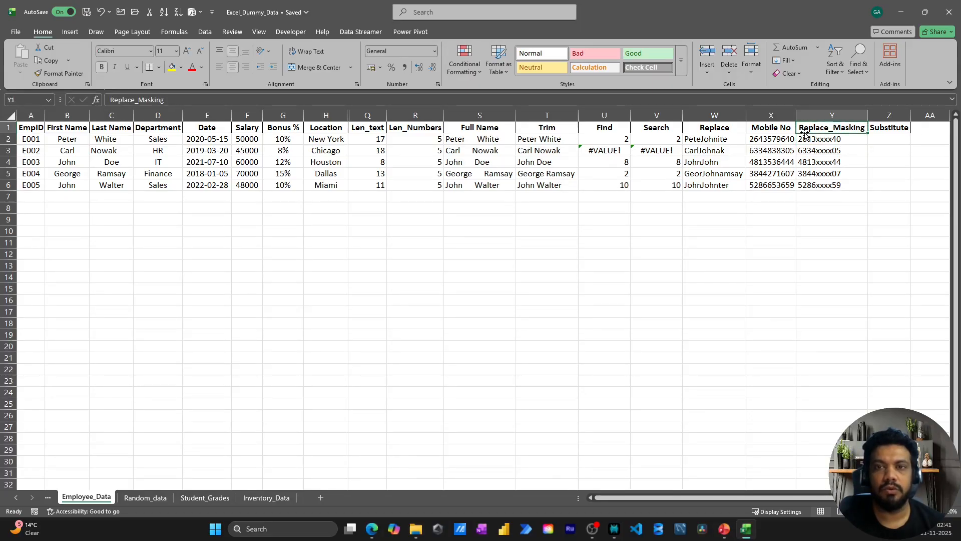
{"action": "key", "text": "Down"}
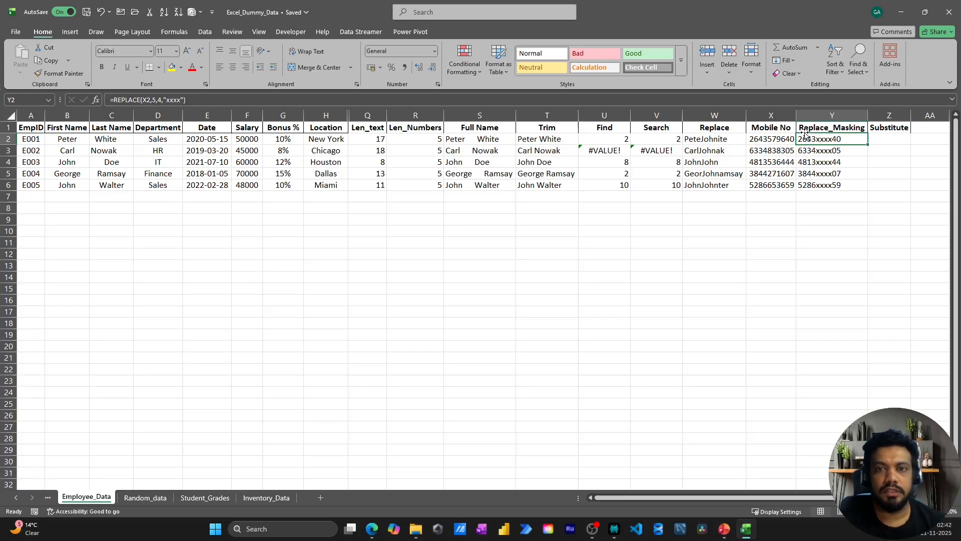
Step: Enter =SUBSTITUTE(T2,"e","a") in Z2 to replace every "e" in the trimmed name with "a"
{"action": "key", "text": "Right"}
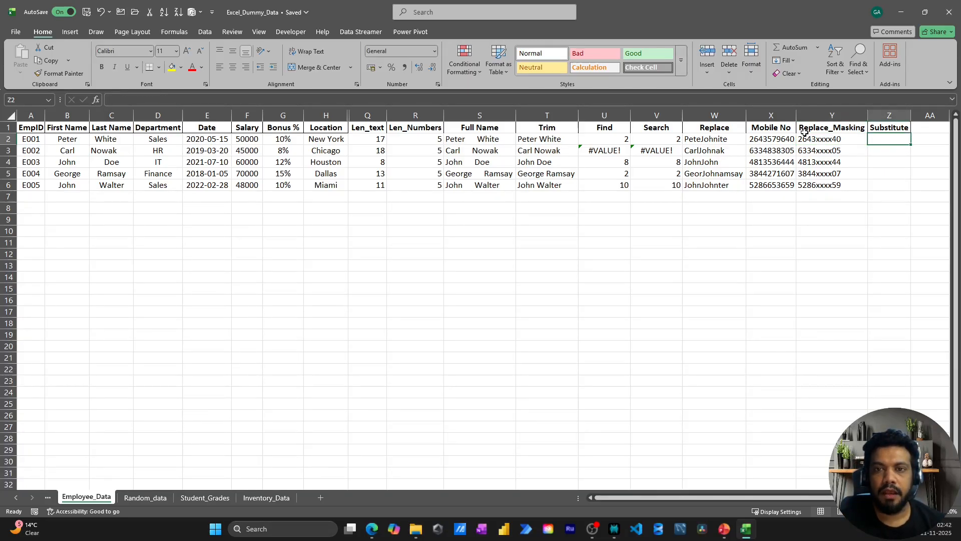
{"action": "type", "text": "=SUBSTITUTE("}
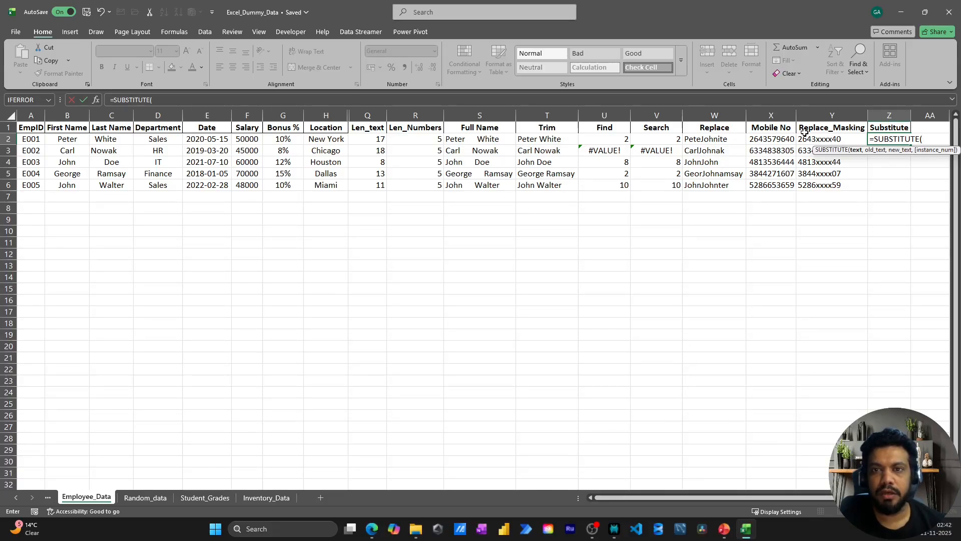
{"action": "key", "text": "Left"}
{"action": "key", "text": "Left"}
{"action": "key", "text": "Left"}
{"action": "key", "text": "Left"}
{"action": "key", "text": "Left"}
{"action": "key", "text": "Left"}
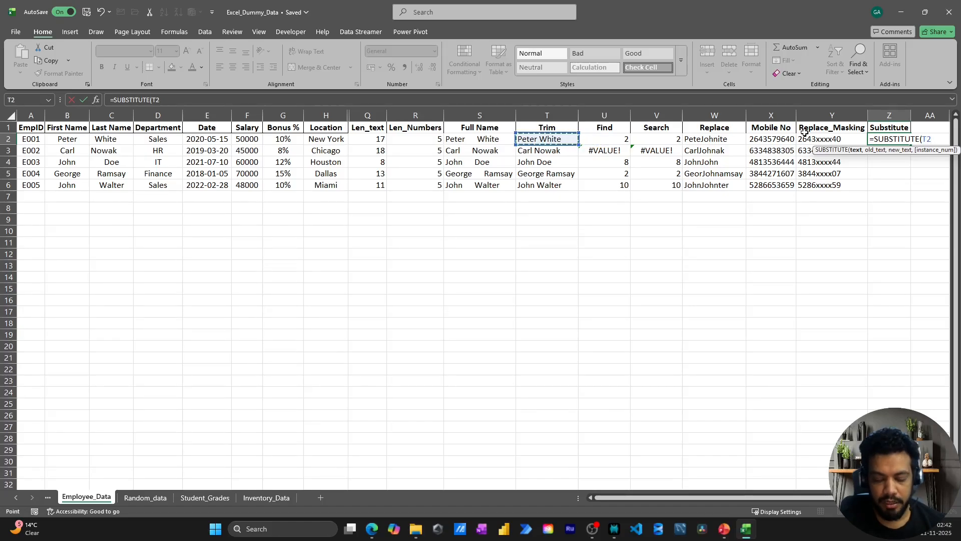
{"action": "type", "text": ",\"e"}
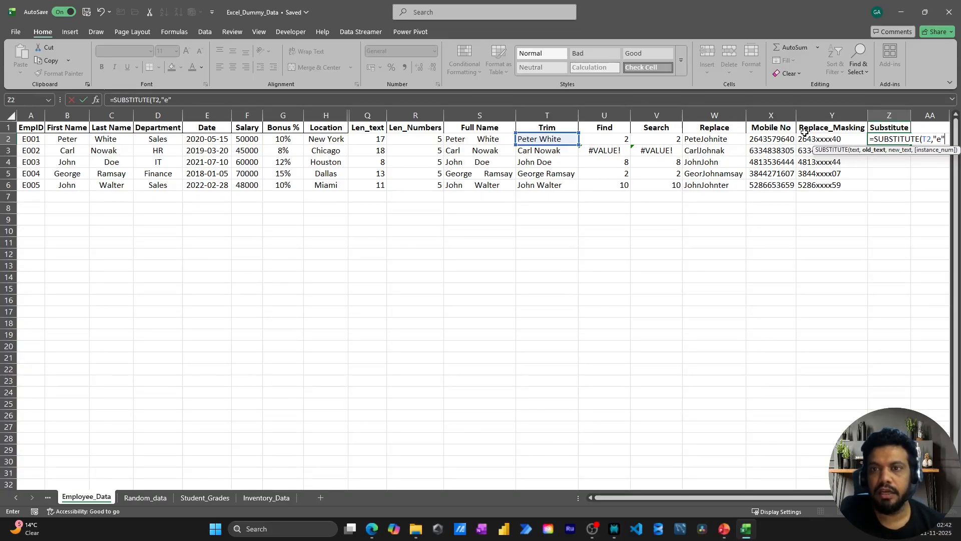
{"action": "type", "text": ","}
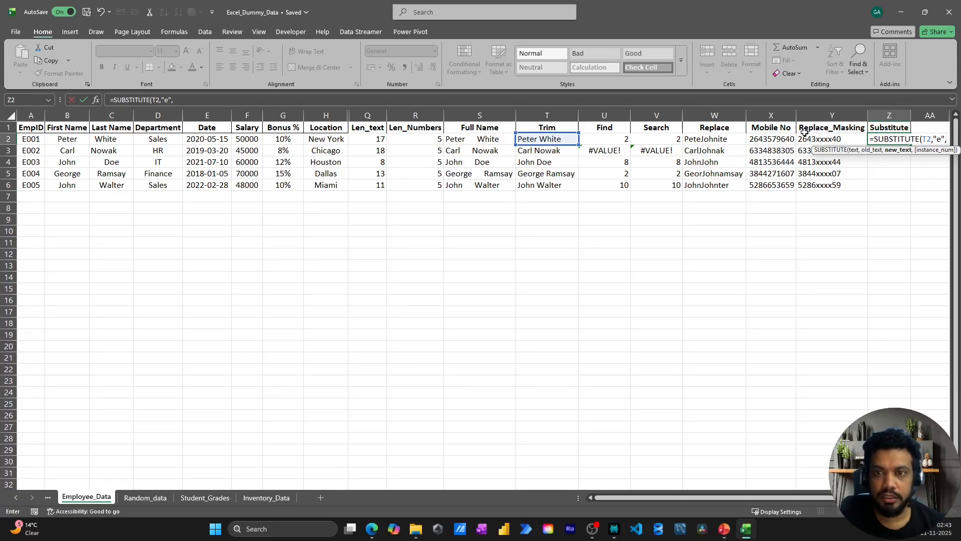
{"action": "type", "text": "\""}
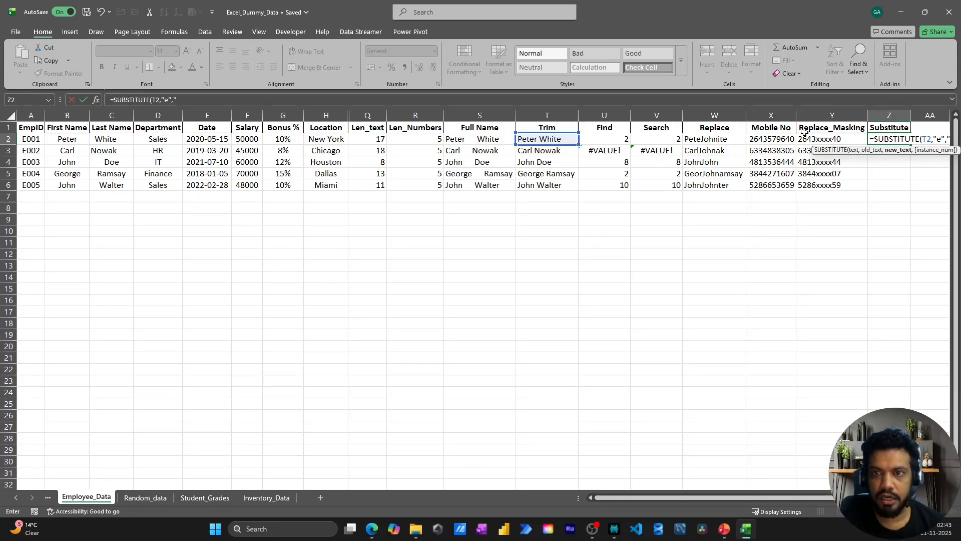
{"action": "type", "text": "a"}
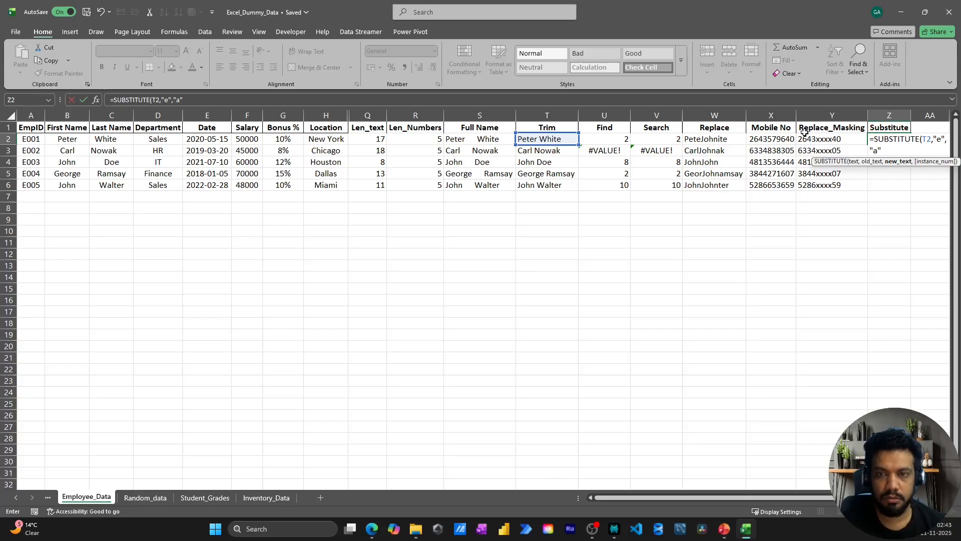
{"action": "type", "text": ")"}
{"action": "key", "text": "ctrl+Return"}
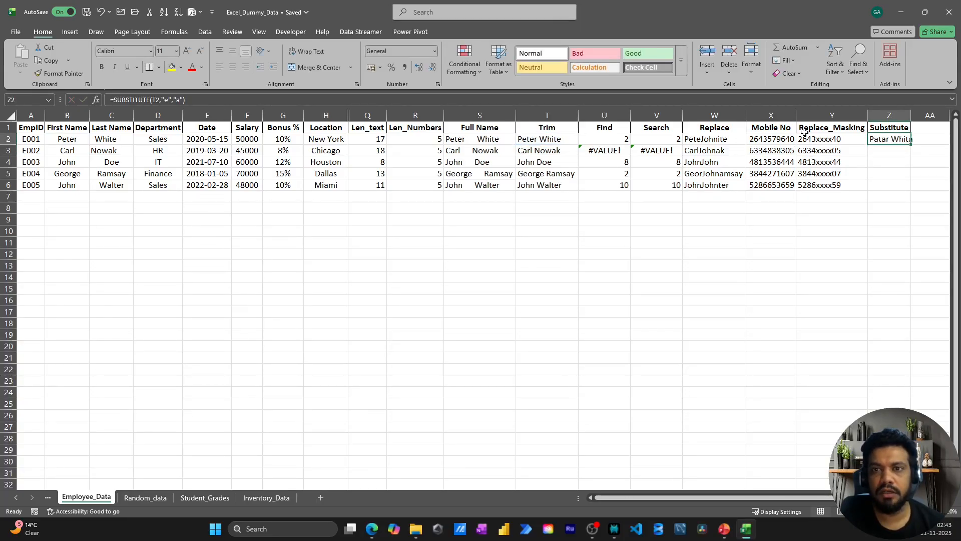
Step: Fill the SUBSTITUTE formula from Z2 down through Z6 and AutoFit the width of column Z to the results
{"action": "key", "text": "shift+Down"}
{"action": "key", "text": "shift+Down"}
{"action": "key", "text": "shift+Down"}
{"action": "key", "text": "shift+Down"}
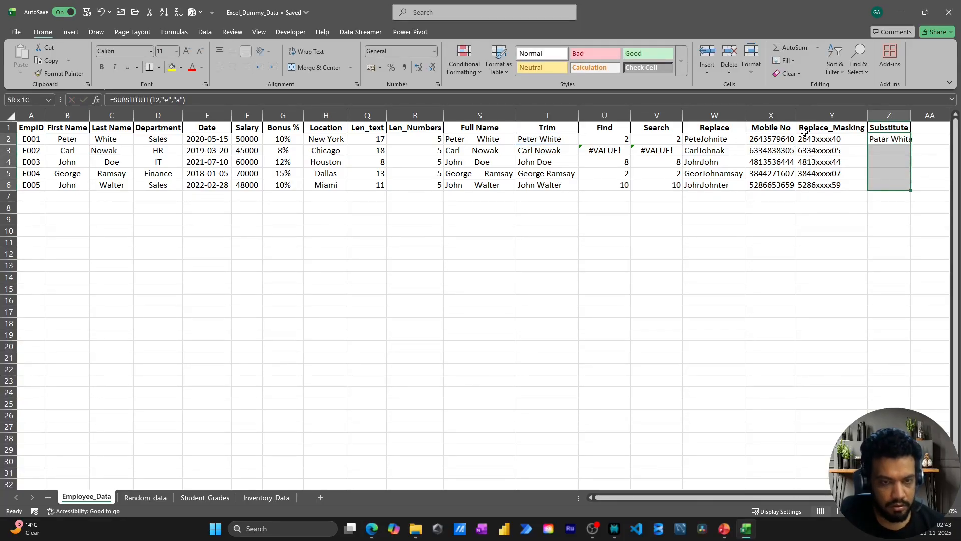
{"action": "key", "text": "ctrl+d"}
{"action": "key", "text": "alt+h"}
{"action": "key", "text": "o"}
{"action": "key", "text": "i"}
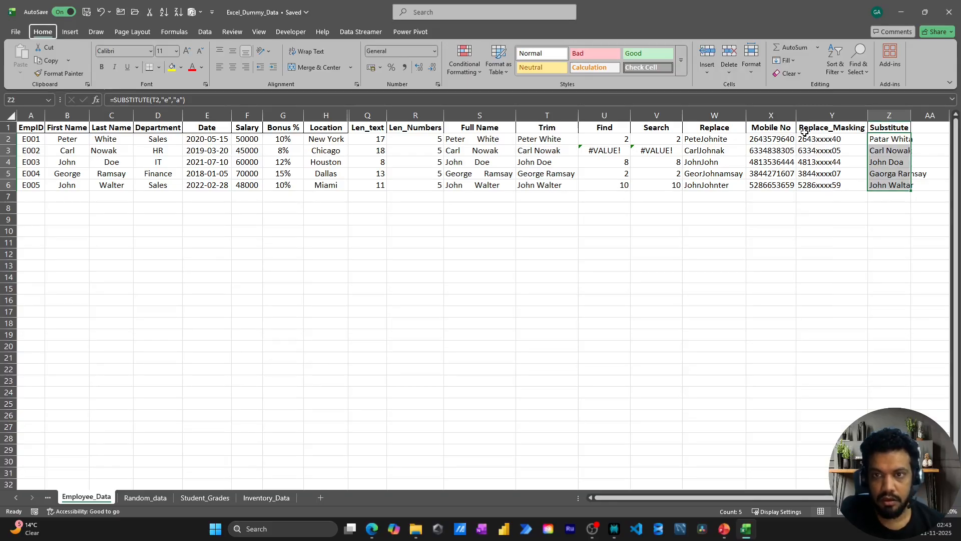
Step: Compare the substituted names in column Z with the source names in the Full Name and Trim columns, checking the formulas row by row
{"action": "key", "text": "Left"}
{"action": "key", "text": "Left"}
{"action": "key", "text": "Left"}
{"action": "key", "text": "Left"}
{"action": "key", "text": "Left"}
{"action": "key", "text": "Left"}
{"action": "key", "text": "Left"}
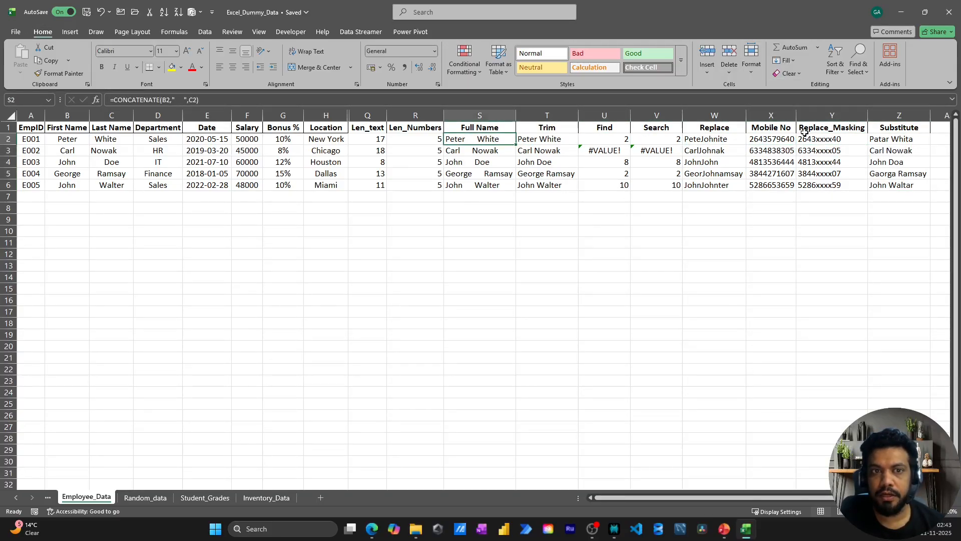
{"action": "key", "text": "Right"}
{"action": "key", "text": "Right"}
{"action": "key", "text": "Right"}
{"action": "key", "text": "Right"}
{"action": "key", "text": "Right"}
{"action": "key", "text": "Right"}
{"action": "key", "text": "Right"}
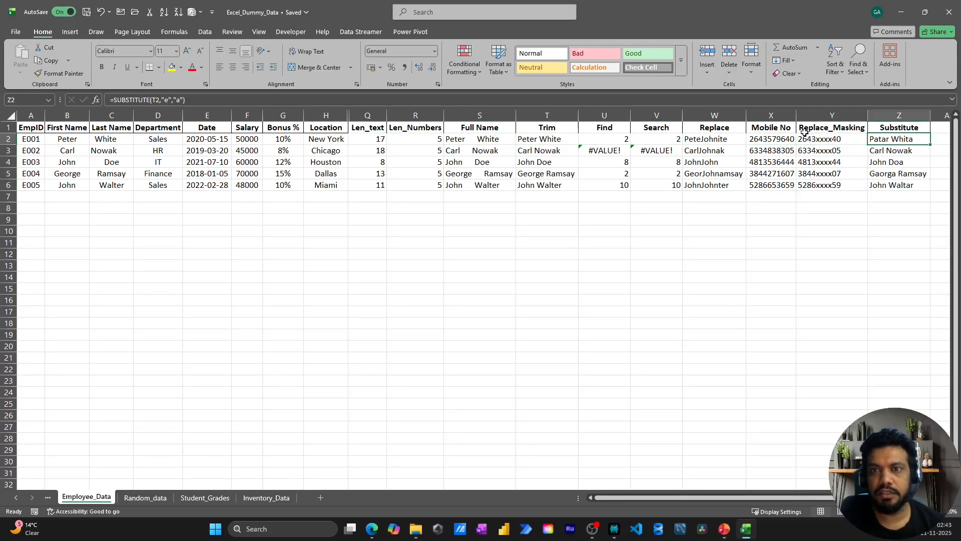
{"action": "key", "text": "Down"}
{"action": "key", "text": "Down"}
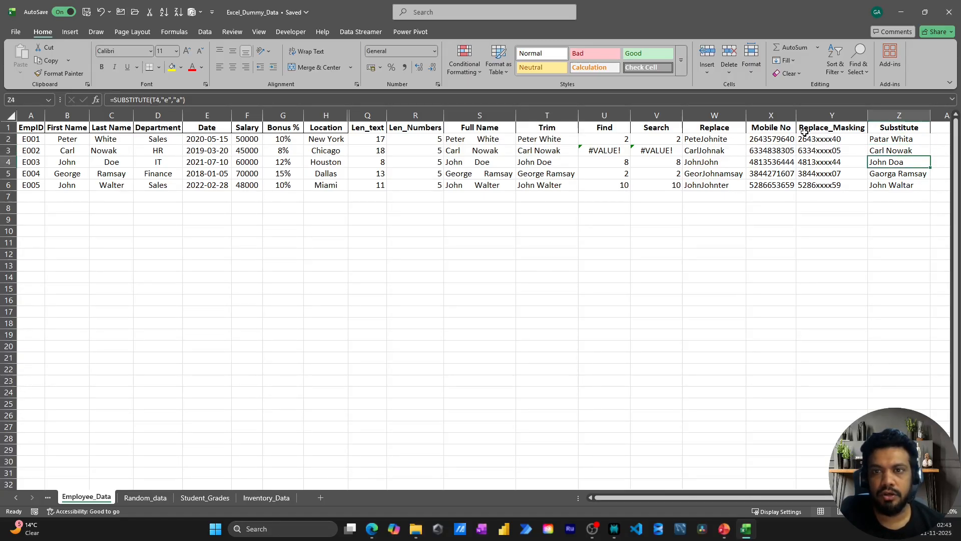
{"action": "key", "text": "Down"}
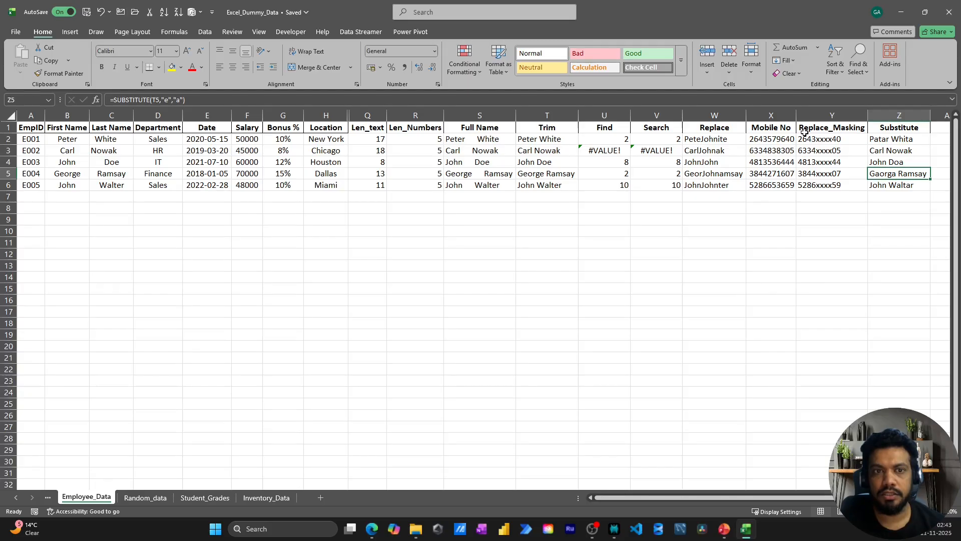
Step: Review the SUBSTITUTE formulas and their results in column Z from row 2 to row 6
{"action": "key", "text": "Down"}
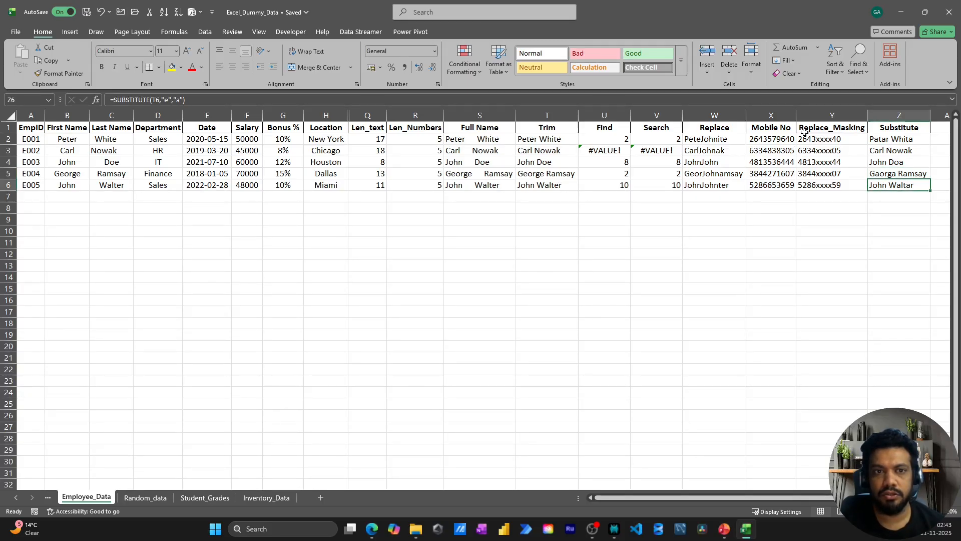
{"action": "key", "text": "Up"}
{"action": "key", "text": "Up"}
{"action": "key", "text": "Up"}
{"action": "key", "text": "Up"}
{"action": "key", "text": "Down"}
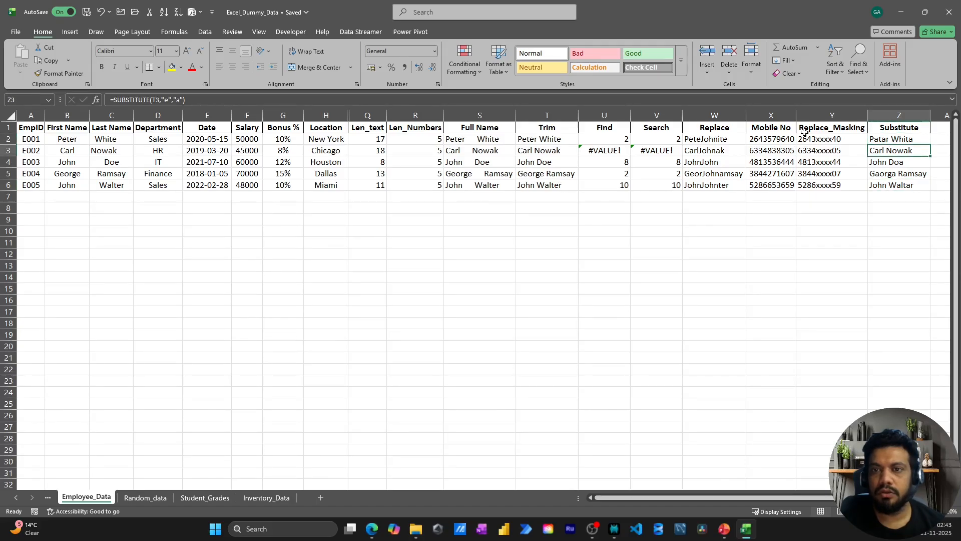
{"action": "key", "text": "Down"}
{"action": "key", "text": "Down"}
{"action": "key", "text": "Down"}
{"action": "key", "text": "Up"}
{"action": "key", "text": "Up"}
{"action": "key", "text": "Up"}
{"action": "key", "text": "Up"}
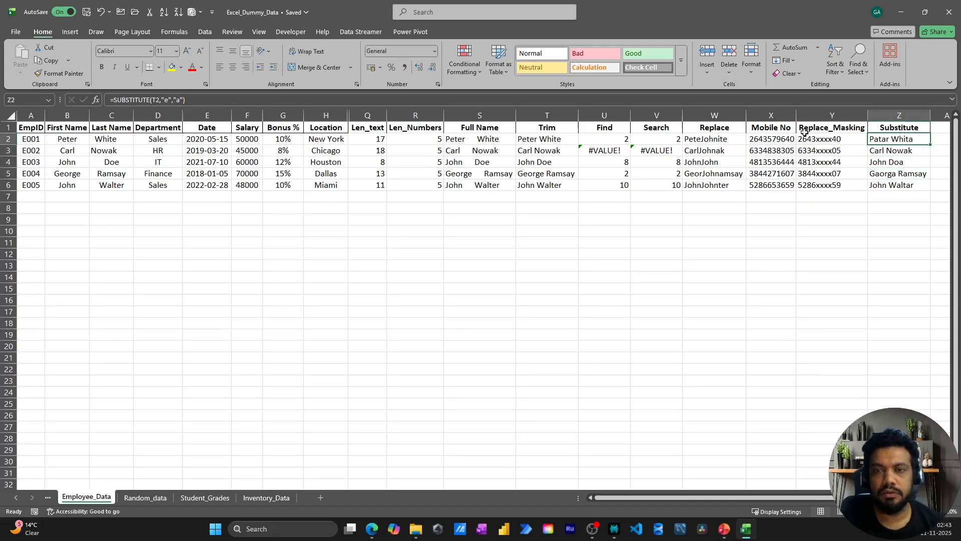
Step: Hide the finished text-function columns from Len_text through Substitute, columns Q to Z
{"action": "key", "text": "Left"}
{"action": "key", "text": "Left"}
{"action": "key", "text": "Left"}
{"action": "key", "text": "Left"}
{"action": "key", "text": "Left"}
{"action": "key", "text": "Left"}
{"action": "key", "text": "Left"}
{"action": "key", "text": "Left"}
{"action": "key", "text": "Left"}
{"action": "key", "text": "Left"}
{"action": "key", "text": "Left"}
{"action": "key", "text": "Left"}
{"action": "key", "text": "Left"}
{"action": "key", "text": "Left"}
{"action": "key", "text": "Left"}
{"action": "key", "text": "Left"}
{"action": "key", "text": "Left"}
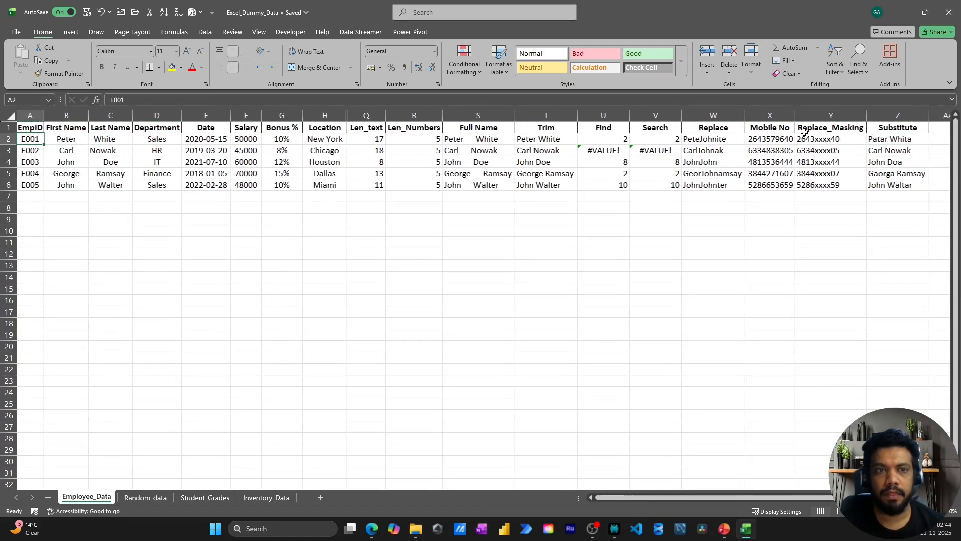
{"action": "key", "text": "Right"}
{"action": "key", "text": "Right"}
{"action": "key", "text": "Right"}
{"action": "key", "text": "Right"}
{"action": "key", "text": "Right"}
{"action": "key", "text": "Right"}
{"action": "key", "text": "Right"}
{"action": "key", "text": "Right"}
{"action": "key", "text": "Up"}
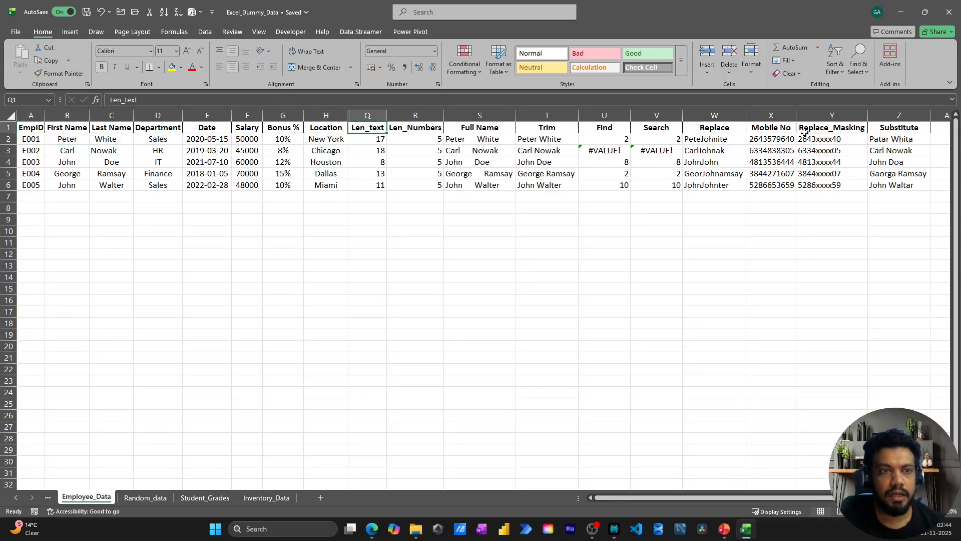
{"action": "key", "text": "ctrl+space"}
{"action": "key", "text": "shift+Right"}
{"action": "key", "text": "shift+Right"}
{"action": "key", "text": "shift+Right"}
{"action": "key", "text": "shift+Right"}
{"action": "key", "text": "shift+Right"}
{"action": "key", "text": "shift+Right"}
{"action": "key", "text": "shift+Right"}
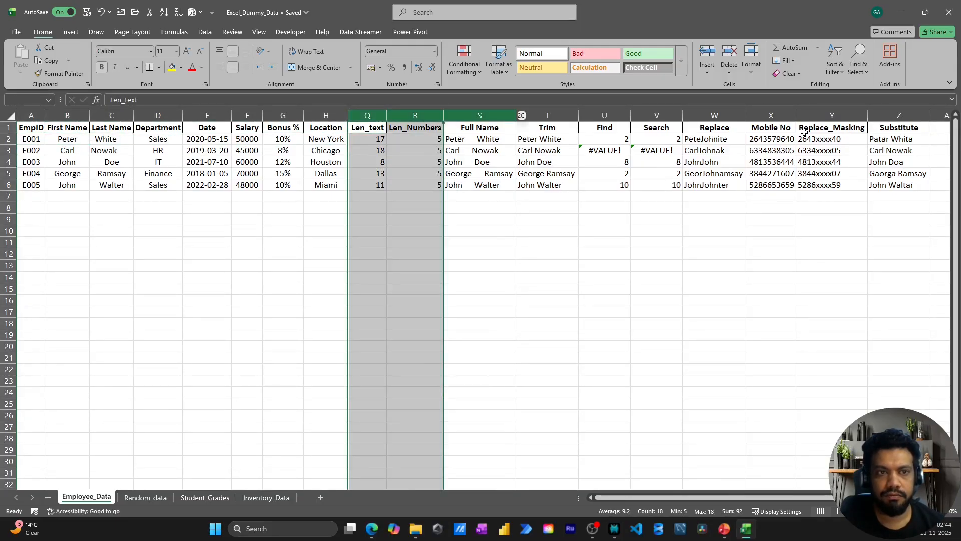
{"action": "key", "text": "shift+Right"}
{"action": "key", "text": "shift+Right"}
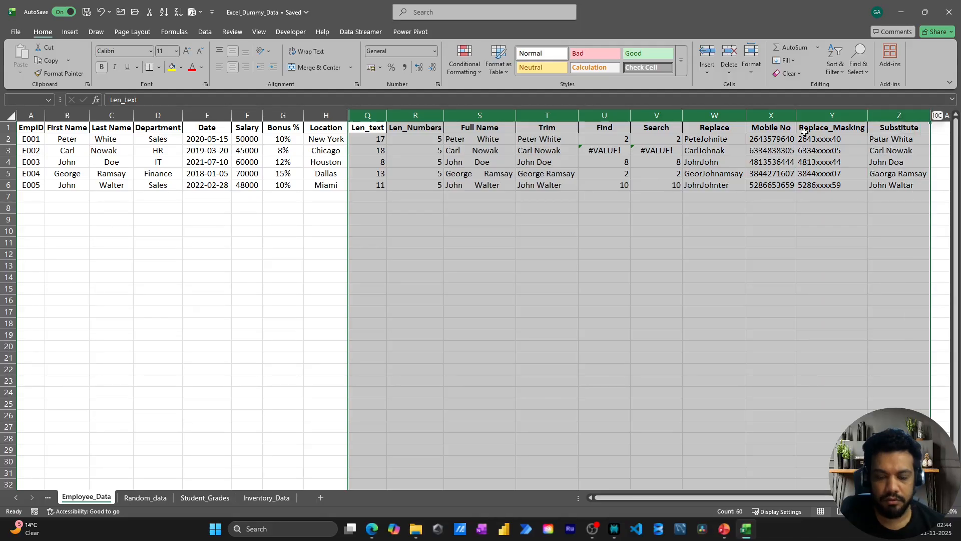
{"action": "key", "text": "ctrl+0"}
Step: Add the column headers Left, Mid and Right in AA1, AB1 and AC1
{"action": "key", "text": "Right"}
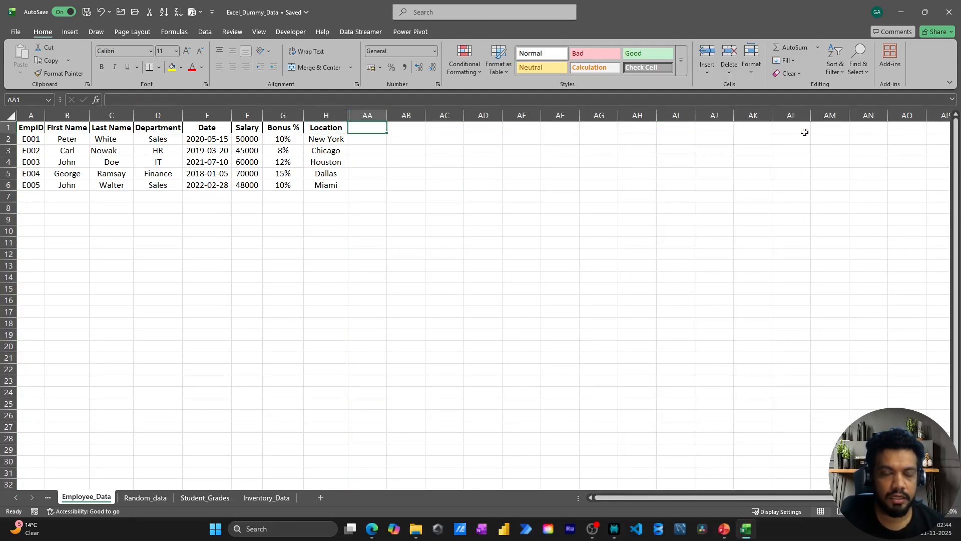
{"action": "type", "text": "Left"}
{"action": "key", "text": "Tab"}
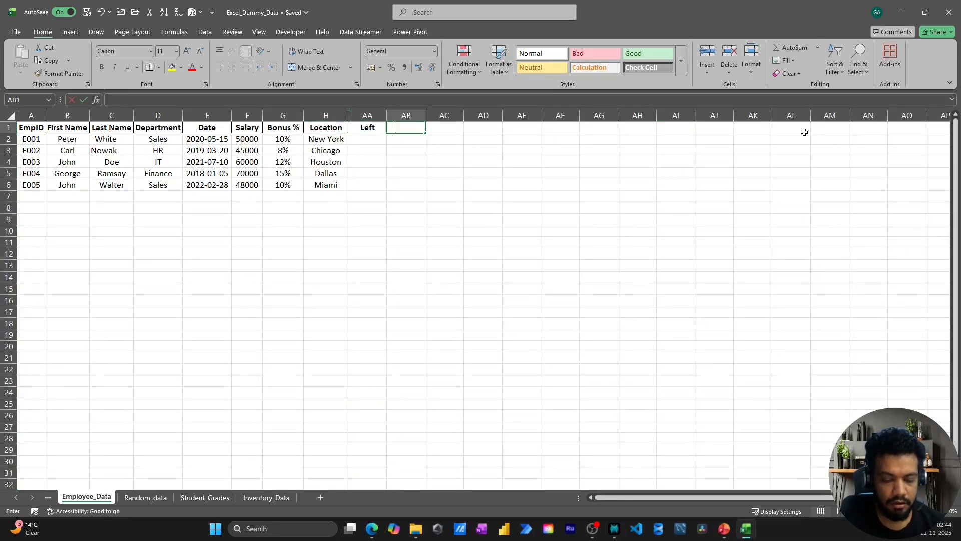
{"action": "type", "text": "Mid"}
{"action": "key", "text": "Tab"}
{"action": "type", "text": "R"}
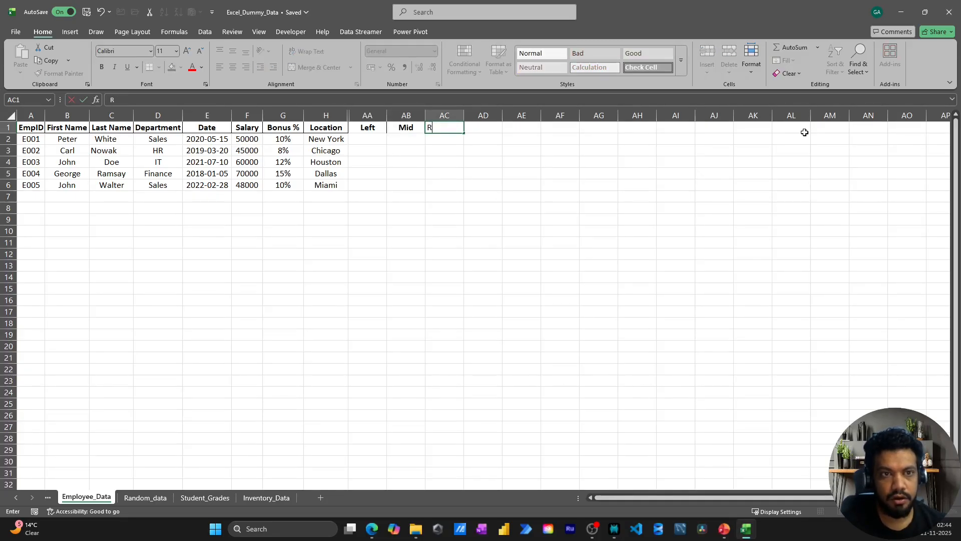
{"action": "type", "text": "ight"}
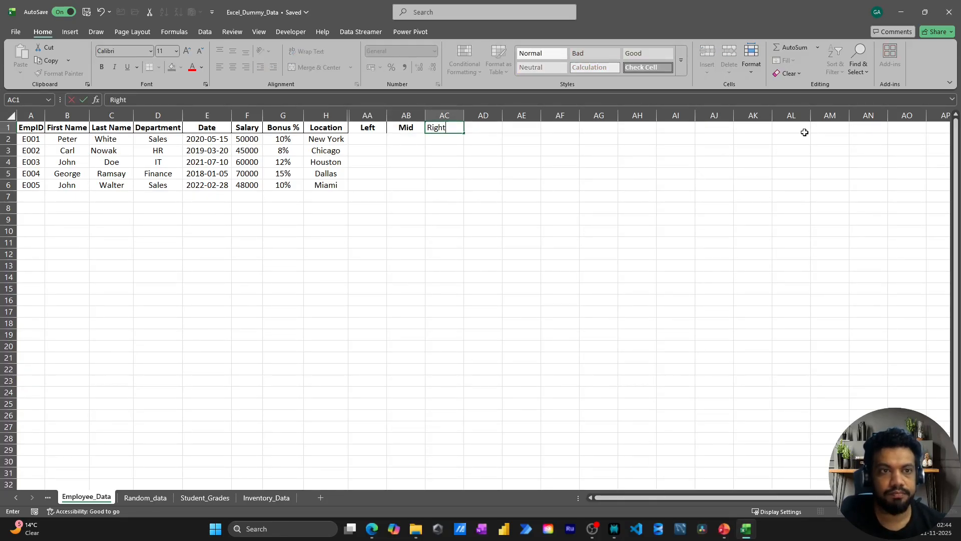
{"action": "key", "text": "Return"}
Step: Enter =LEFT(D2) in AA2 to extract the first character of the department name
{"action": "type", "text": "=le"}
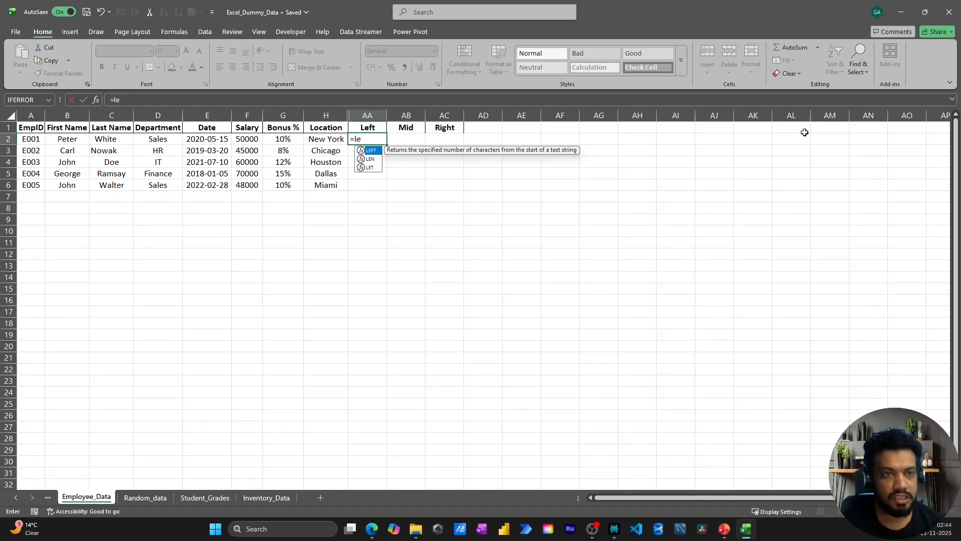
{"action": "key", "text": "Tab"}
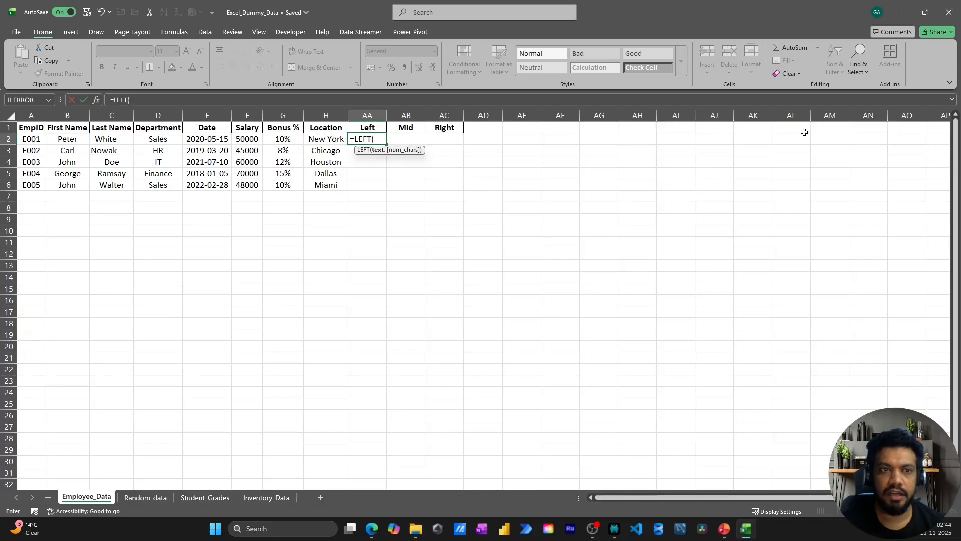
{"action": "key", "text": "Left"}
{"action": "key", "text": "Left"}
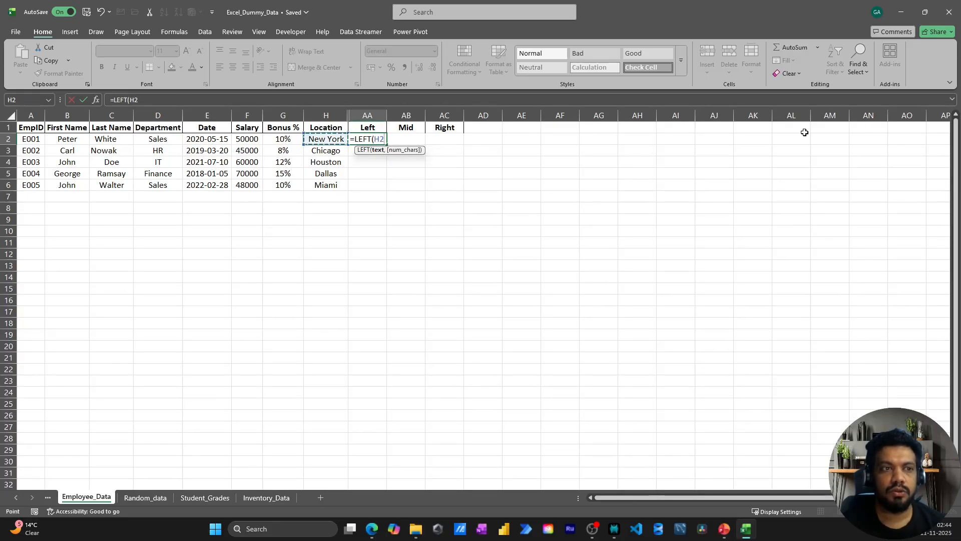
{"action": "key", "text": "Left"}
{"action": "key", "text": "Left"}
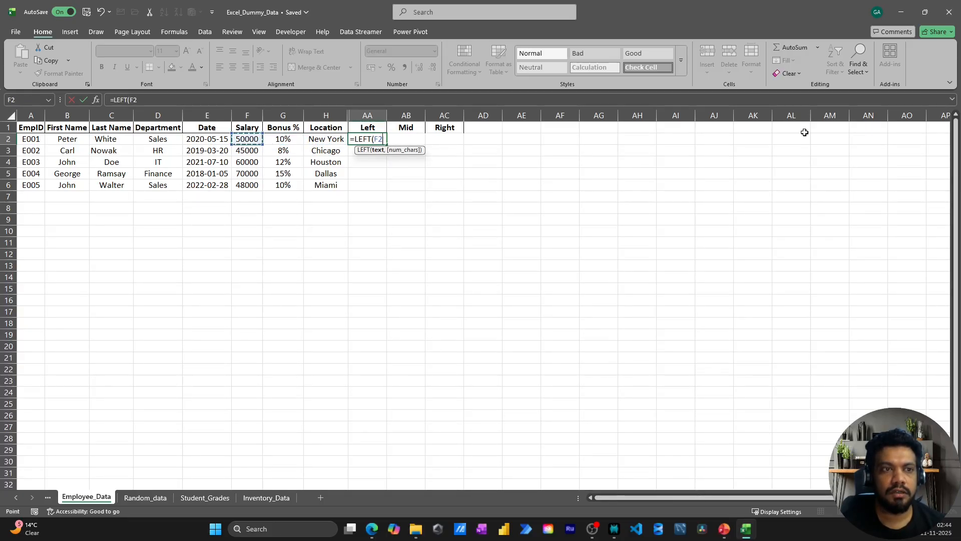
{"action": "key", "text": "Left"}
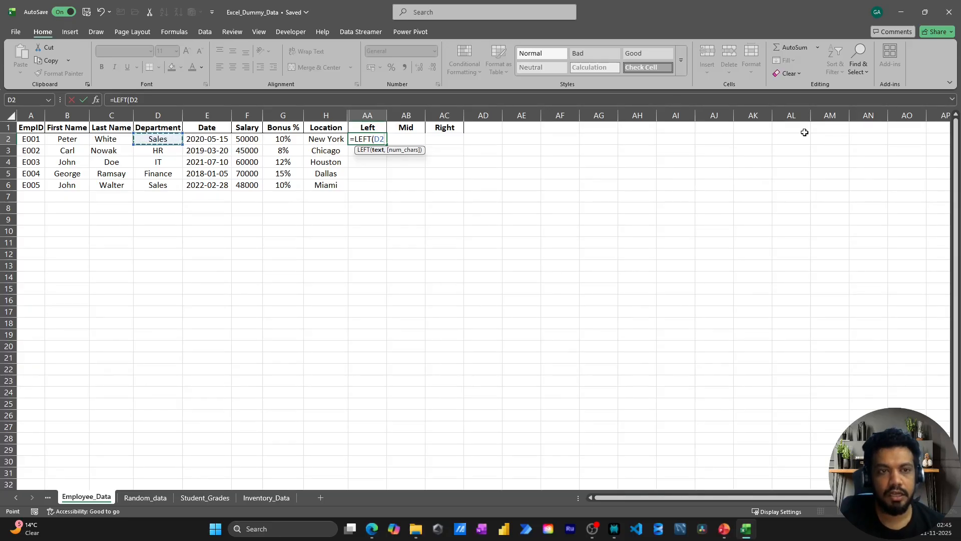
{"action": "type", "text": ")"}
{"action": "key", "text": "Return"}
Step: Fill the LEFT formula from AA2 down through AA6 for all employees
{"action": "key", "text": "Up"}
{"action": "key", "text": "Left"}
{"action": "key", "text": "ctrl+Down"}
{"action": "key", "text": "Right"}
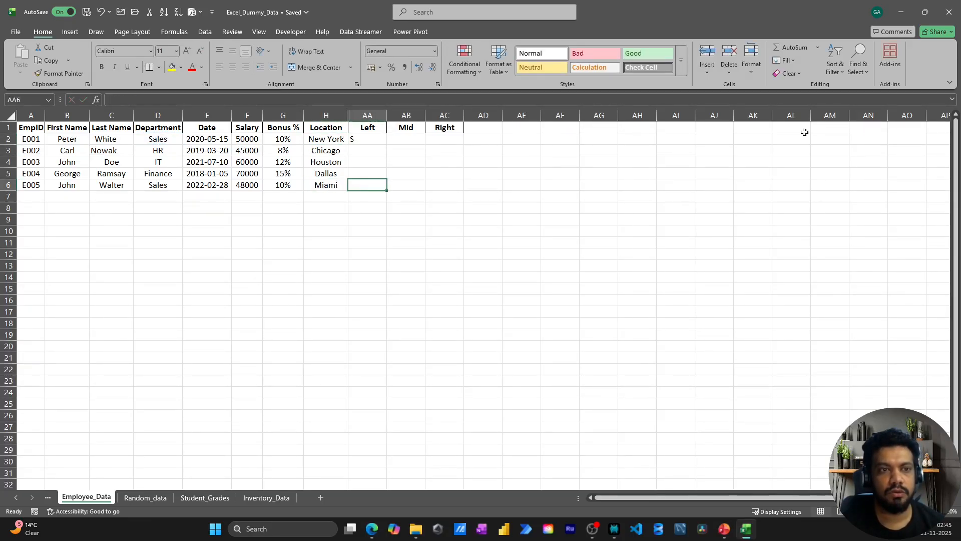
{"action": "key", "text": "shift+Up"}
{"action": "key", "text": "shift+Up"}
{"action": "key", "text": "shift+Up"}
{"action": "key", "text": "shift+Up"}
{"action": "key", "text": "ctrl+d"}
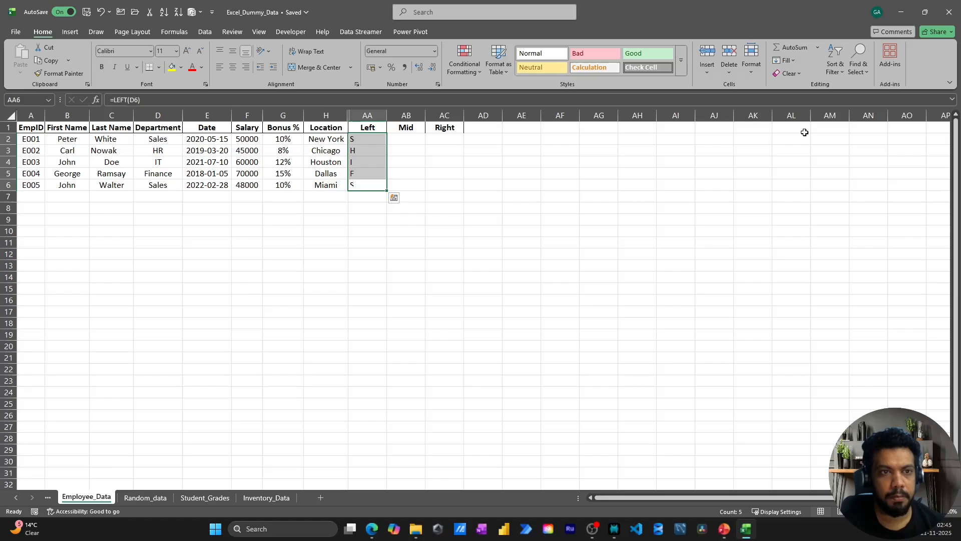
Step: Change the formula in AA2 to =LEFT(D2,2) to return two characters and fill it down through AA6
{"action": "key", "text": "Up"}
{"action": "key", "text": "Up"}
{"action": "key", "text": "Up"}
{"action": "key", "text": "Up"}
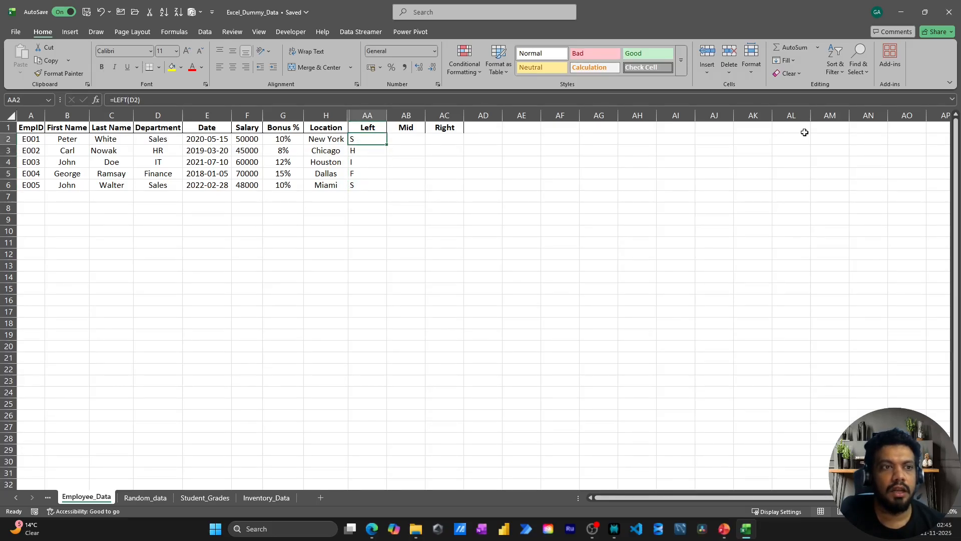
{"action": "key", "text": "F2"}
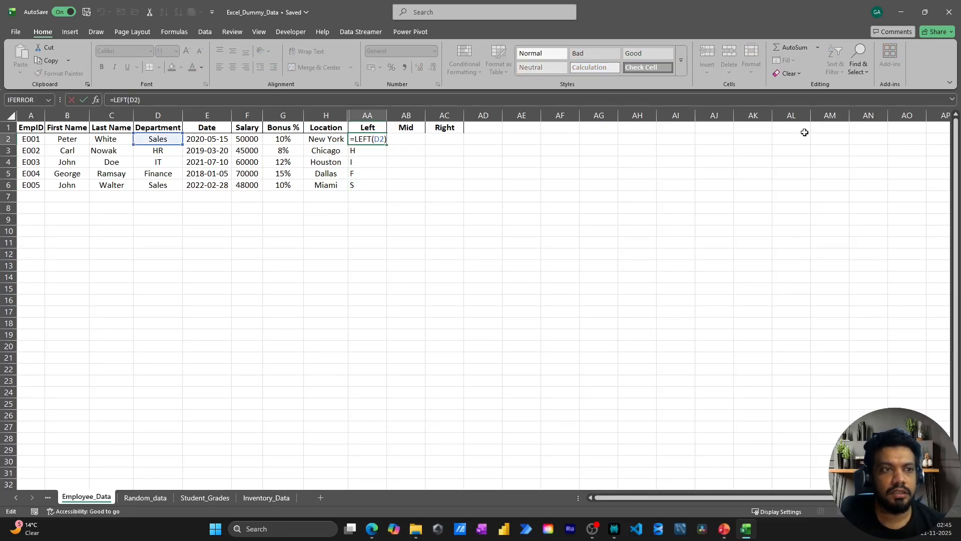
{"action": "key", "text": "Left"}
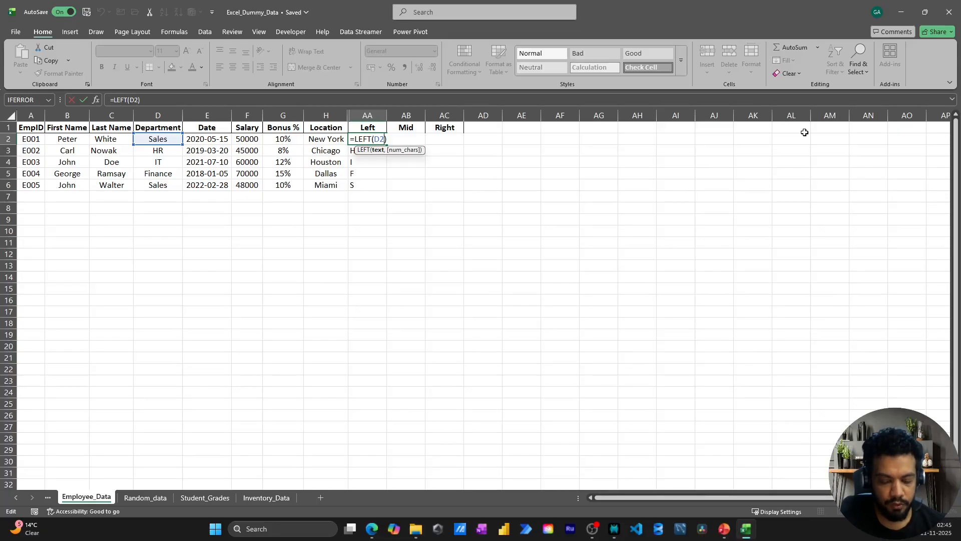
{"action": "type", "text": ",2"}
{"action": "key", "text": "Return"}
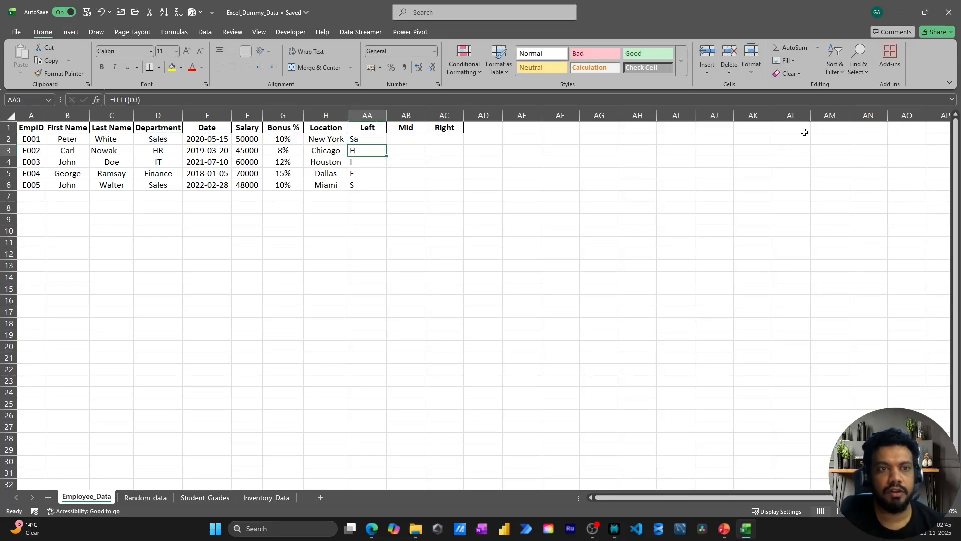
{"action": "key", "text": "Up"}
{"action": "key", "text": "ctrl+shift+Down"}
{"action": "key", "text": "ctrl+d"}
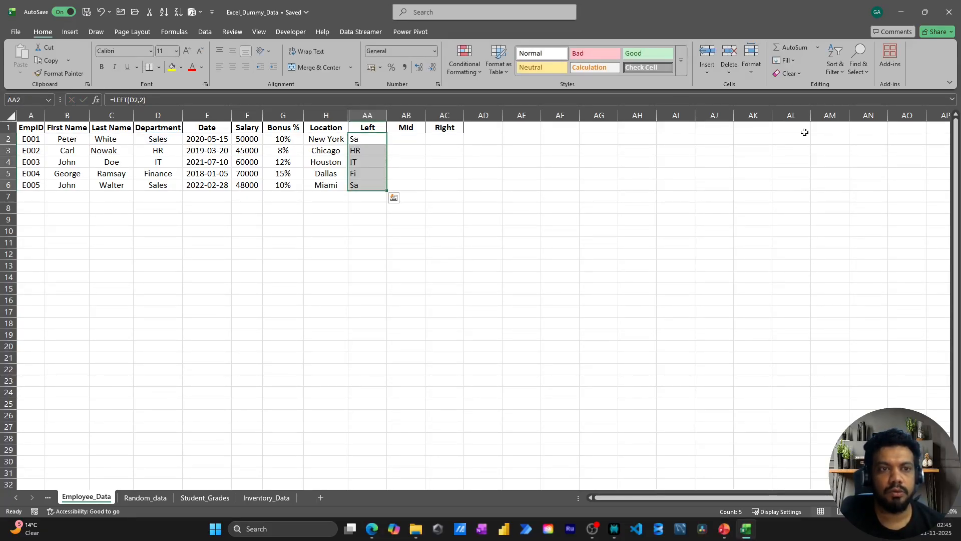
Step: Replace the formula in AA2 with =LEFT(E2,4) to extract the year from the Date column
{"action": "key", "text": "Up"}
{"action": "key", "text": "Down"}
{"action": "type", "text": "="}
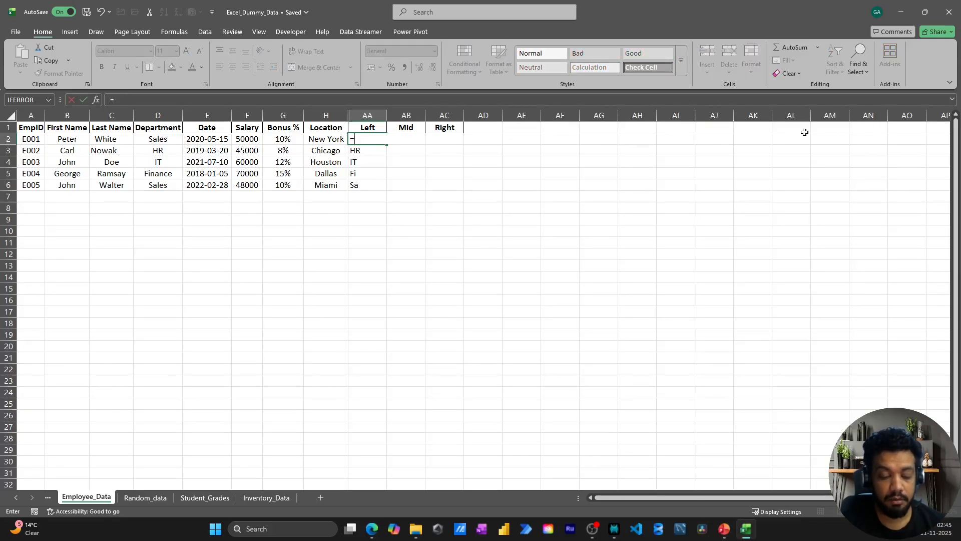
{"action": "type", "text": "left"}
{"action": "key", "text": "Tab"}
{"action": "key", "text": "Left"}
{"action": "key", "text": "Left"}
{"action": "key", "text": "Left"}
{"action": "key", "text": "Left"}
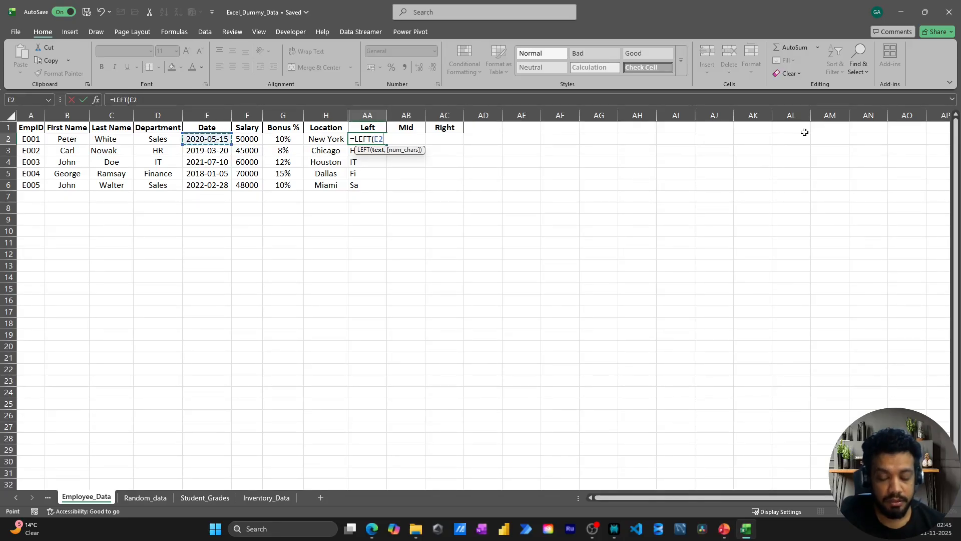
{"action": "type", "text": ","}
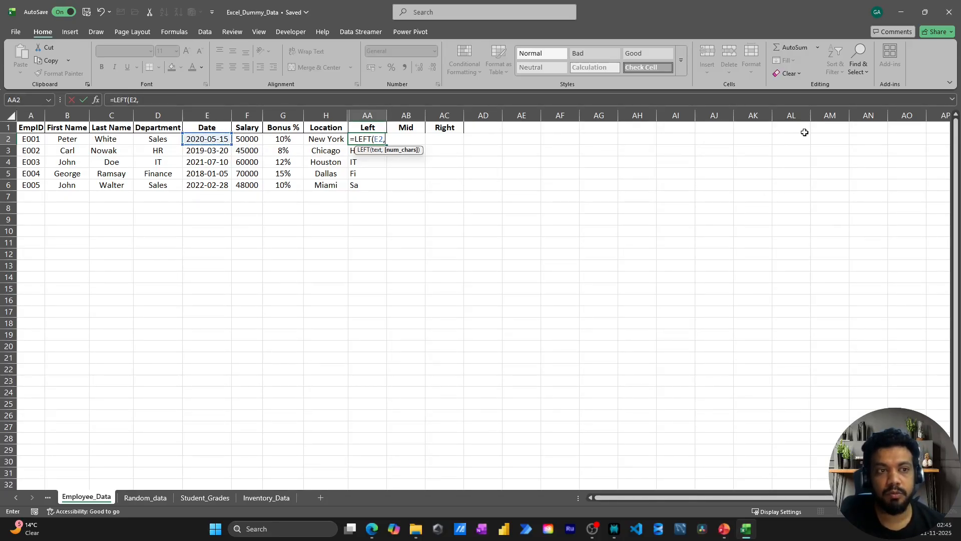
{"action": "type", "text": "4"}
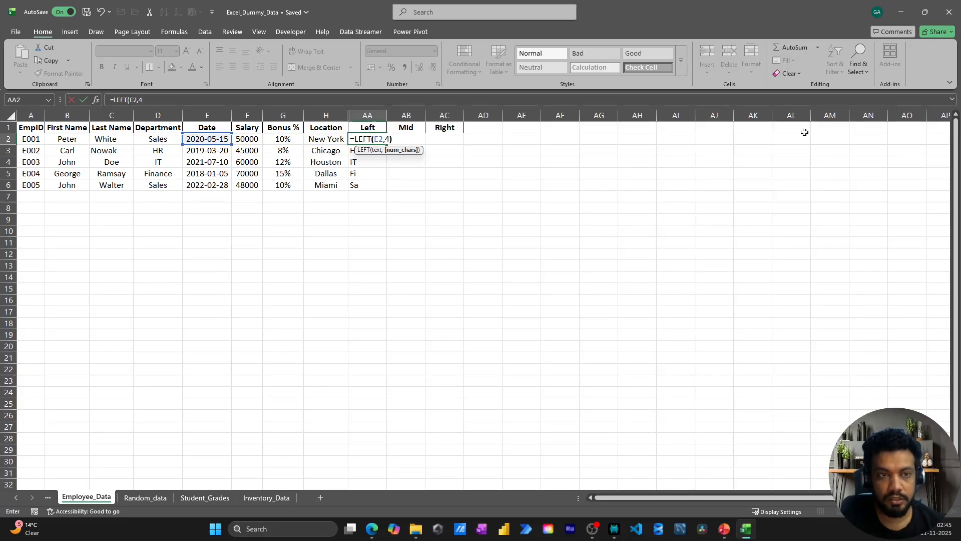
{"action": "key", "text": "Return"}
Step: Fill the year-extracting LEFT formula from AA2 down through AA6
{"action": "key", "text": "Up"}
{"action": "key", "text": "ctrl+shift+Down"}
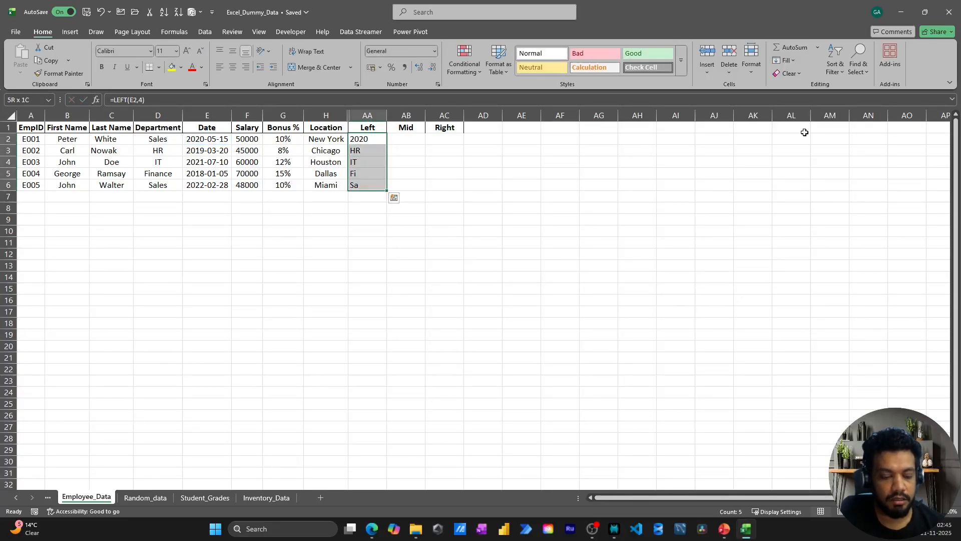
{"action": "key", "text": "ctrl+d"}
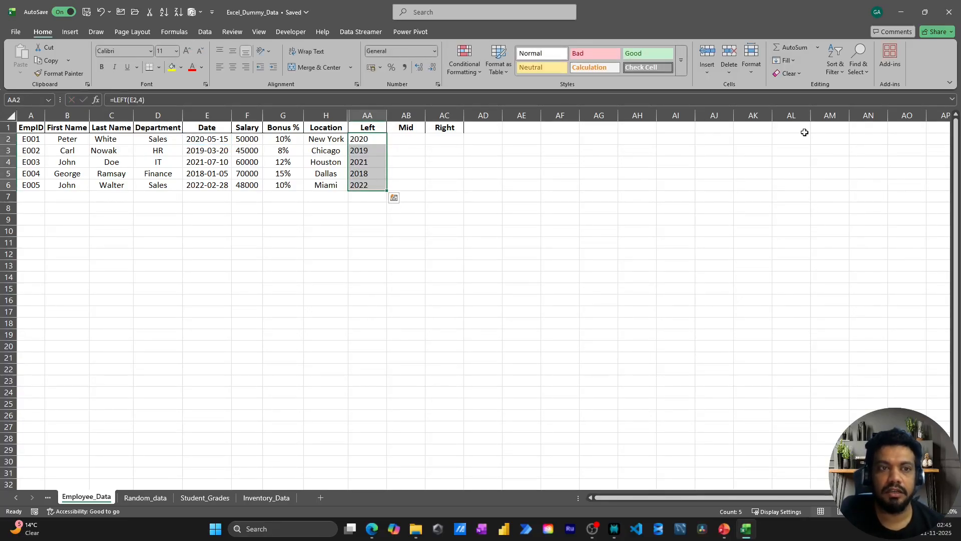
Step: Check the values in the Left column row by row against the dates in column E
{"action": "key", "text": "Down"}
{"action": "key", "text": "Down"}
{"action": "key", "text": "Down"}
{"action": "key", "text": "Down"}
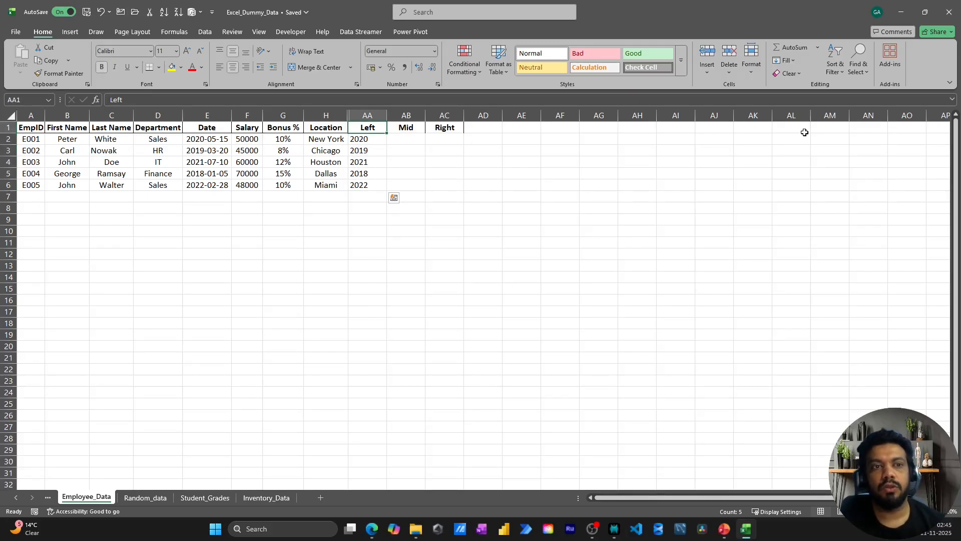
{"action": "key", "text": "Up"}
{"action": "key", "text": "Up"}
{"action": "key", "text": "Up"}
{"action": "key", "text": "Up"}
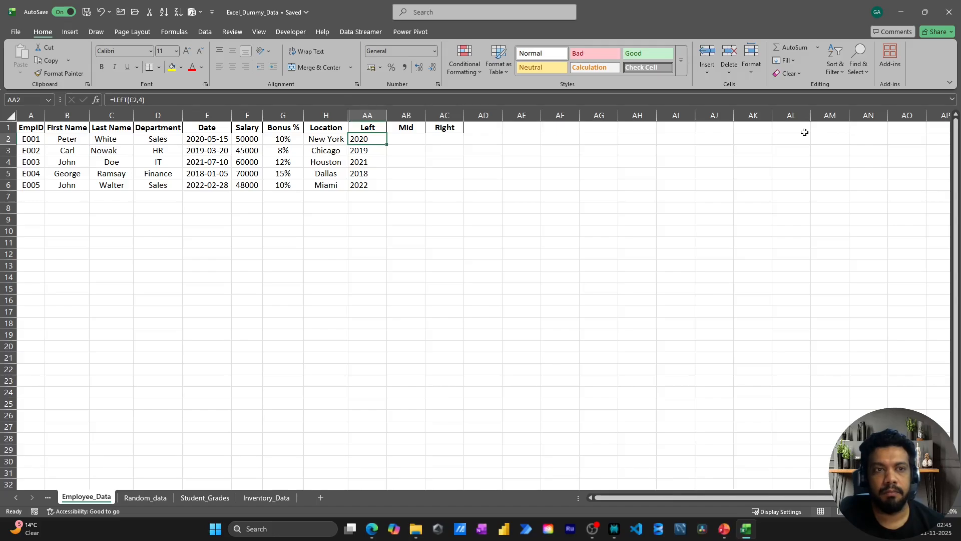
{"action": "key", "text": "Right"}
{"action": "key", "text": "Left"}
{"action": "key", "text": "Up"}
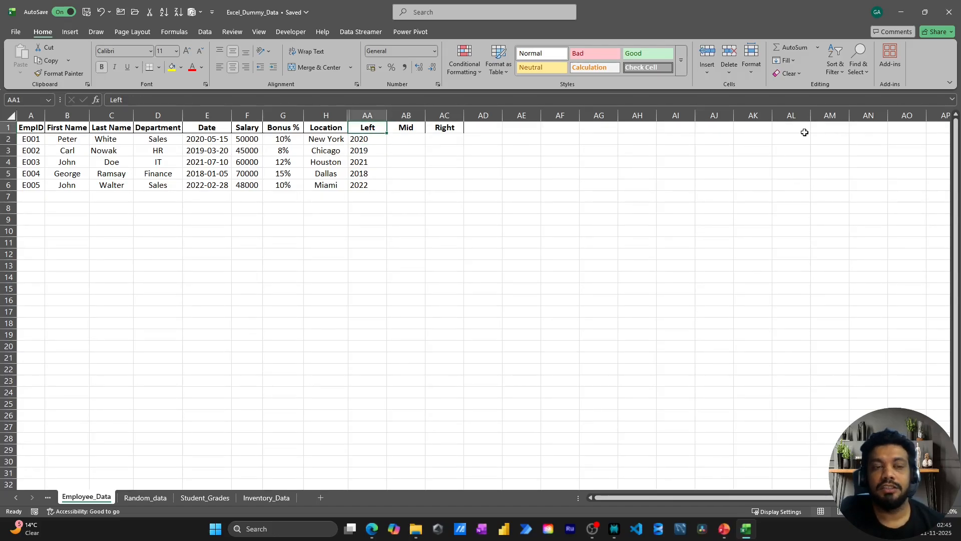
Step: Insert a new column between Left and Mid and give it the header Flash Fill
{"action": "key", "text": "Right"}
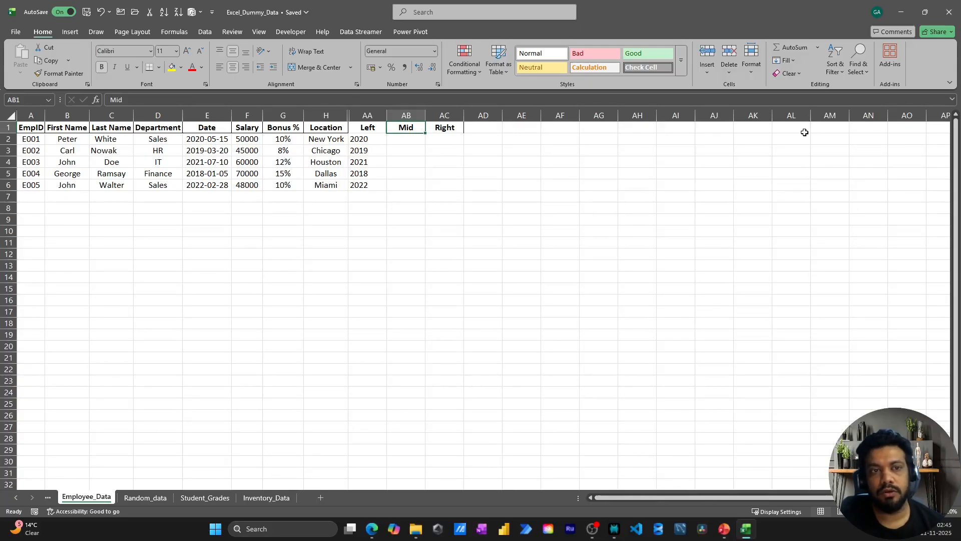
{"action": "key", "text": "ctrl+space"}
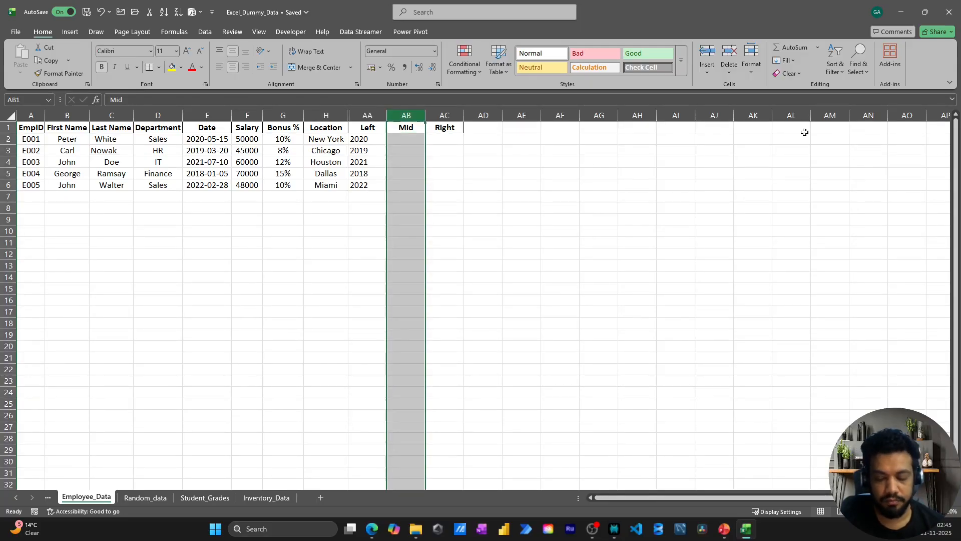
{"action": "key", "text": "ctrl+shift+plus"}
{"action": "type", "text": "F"}
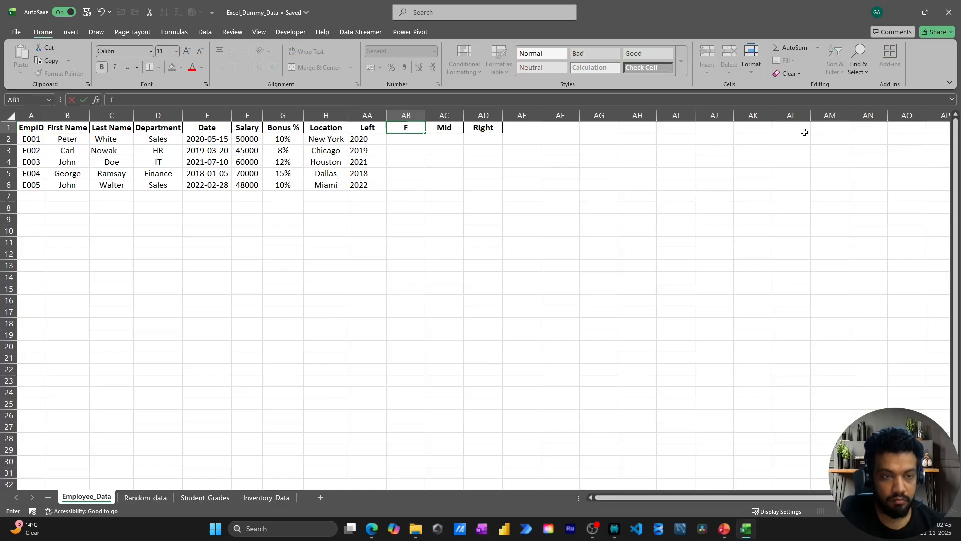
{"action": "type", "text": "lash Fill"}
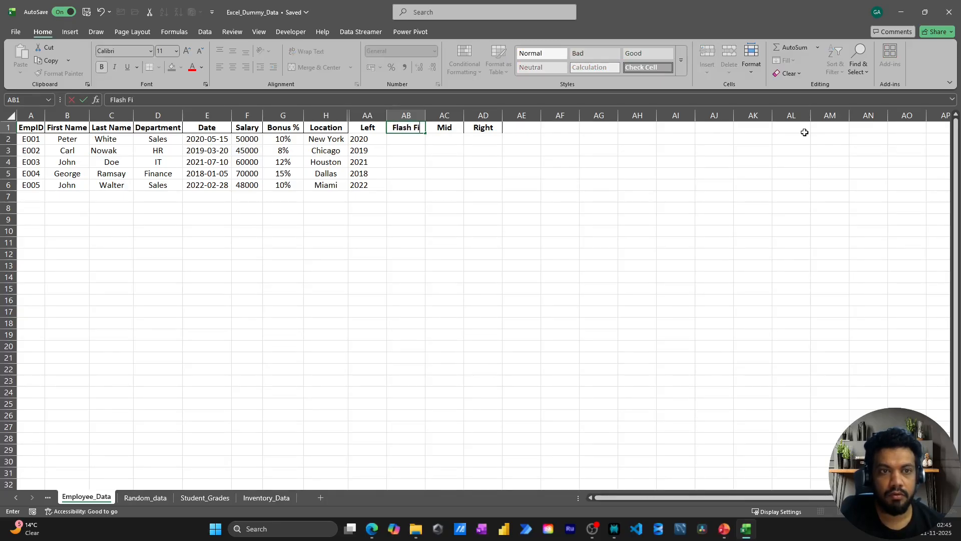
{"action": "key", "text": "Return"}
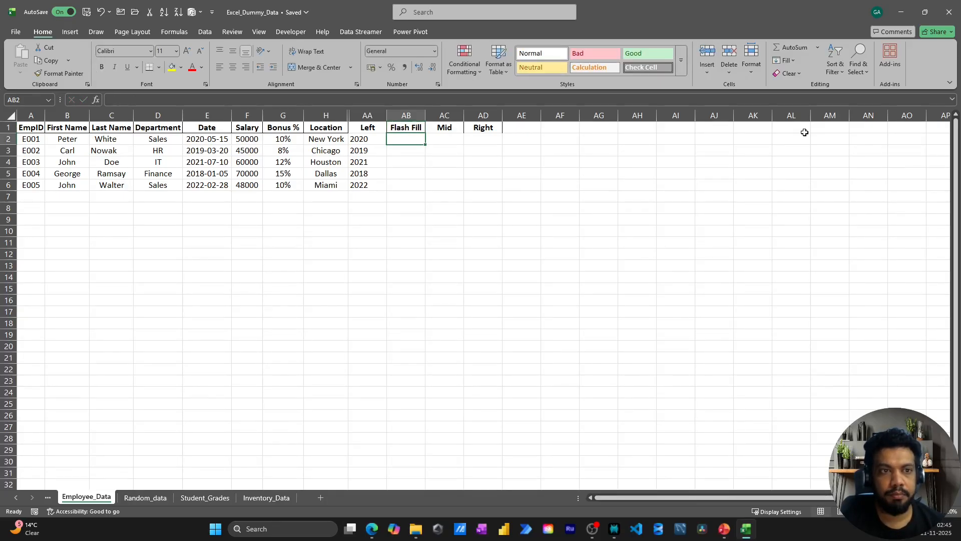
Step: Enter 2020 in AB2 as the example year and use Flash Fill to complete the column through AB6
{"action": "type", "text": "2020"}
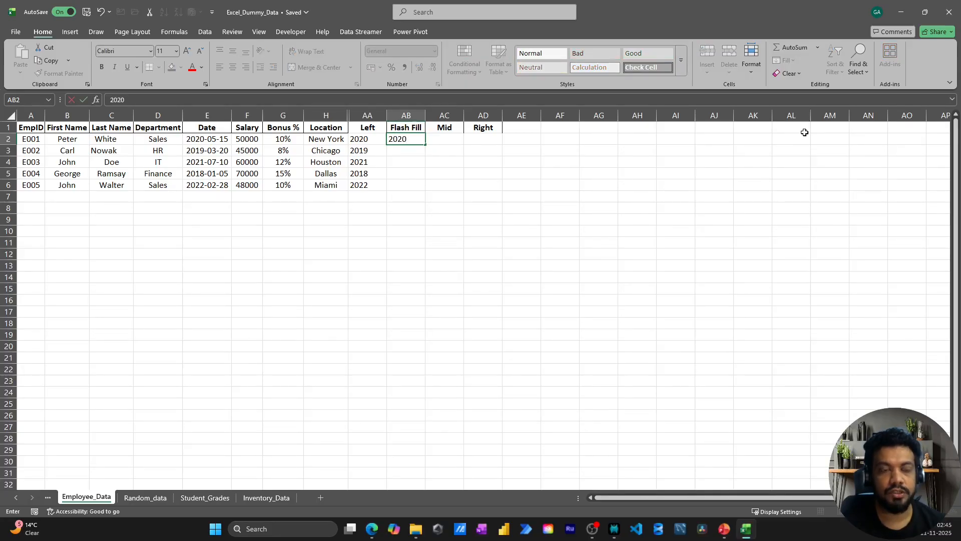
{"action": "key", "text": "Return"}
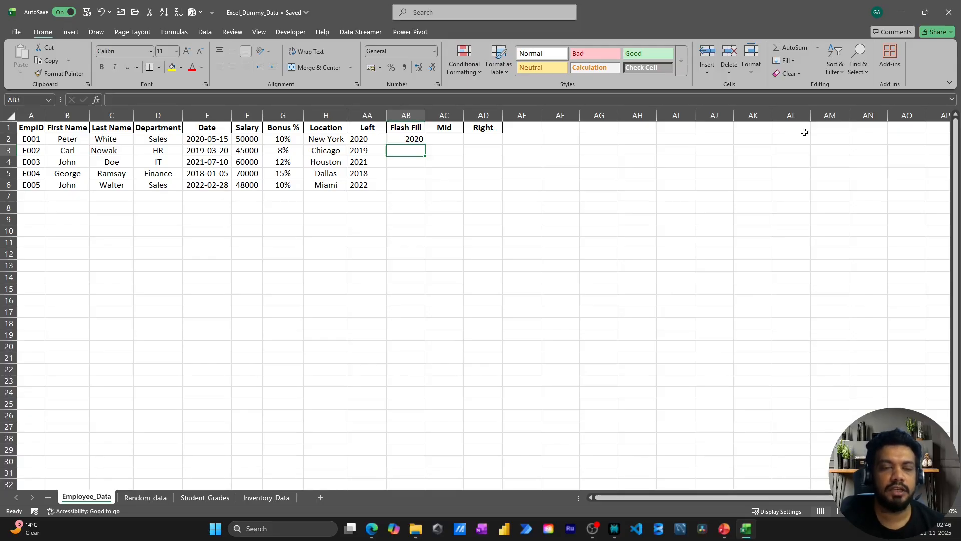
{"action": "left_click", "coordinate": [201, 32]}
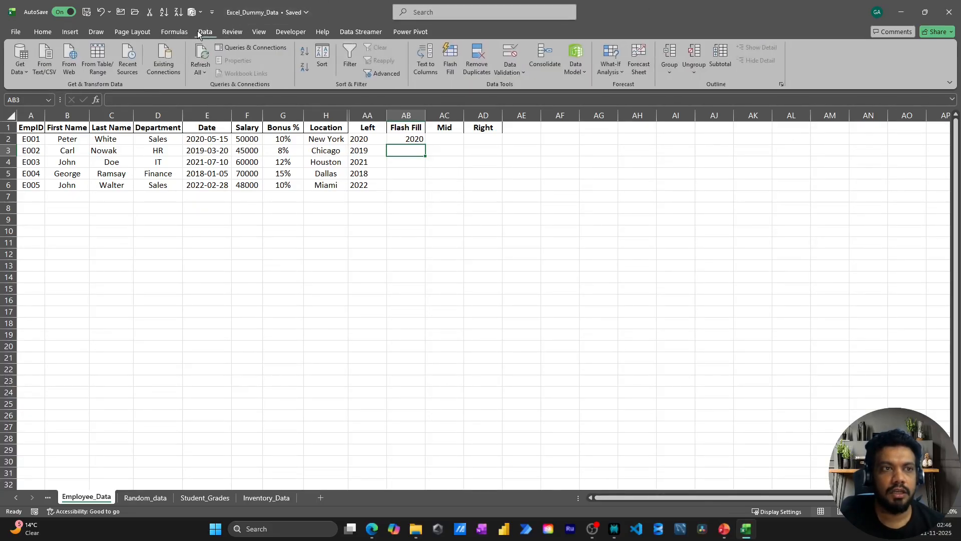
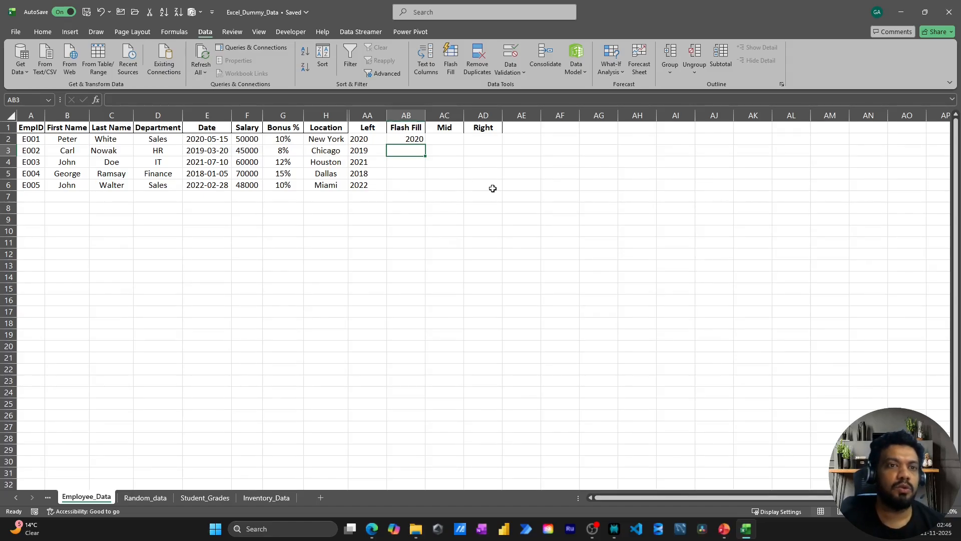
{"action": "key", "text": "Up"}
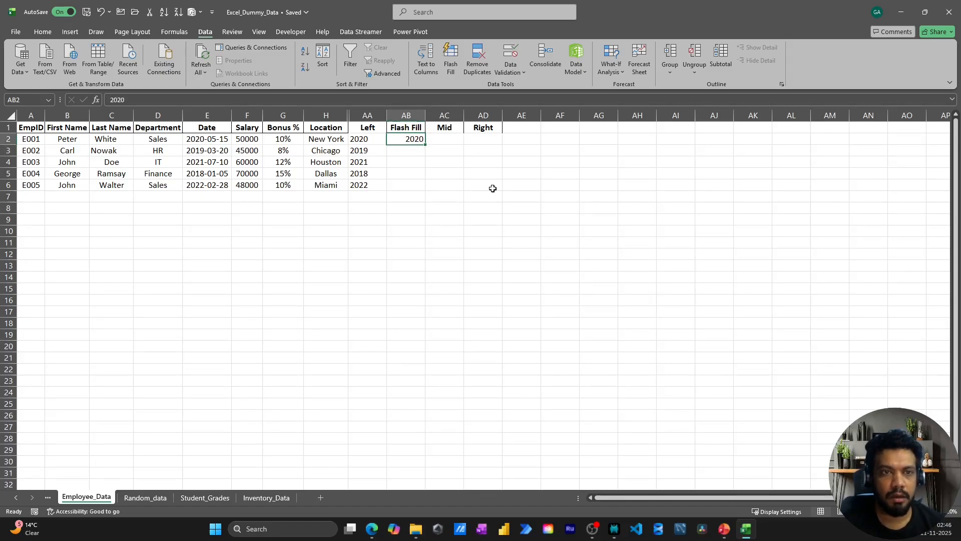
{"action": "key", "text": "Down"}
{"action": "key", "text": "Down"}
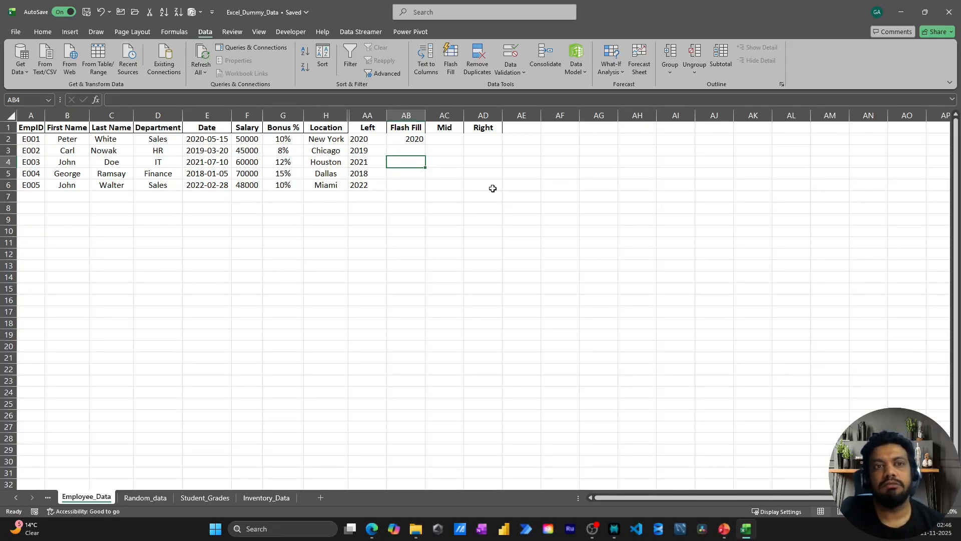
{"action": "key", "text": "Up"}
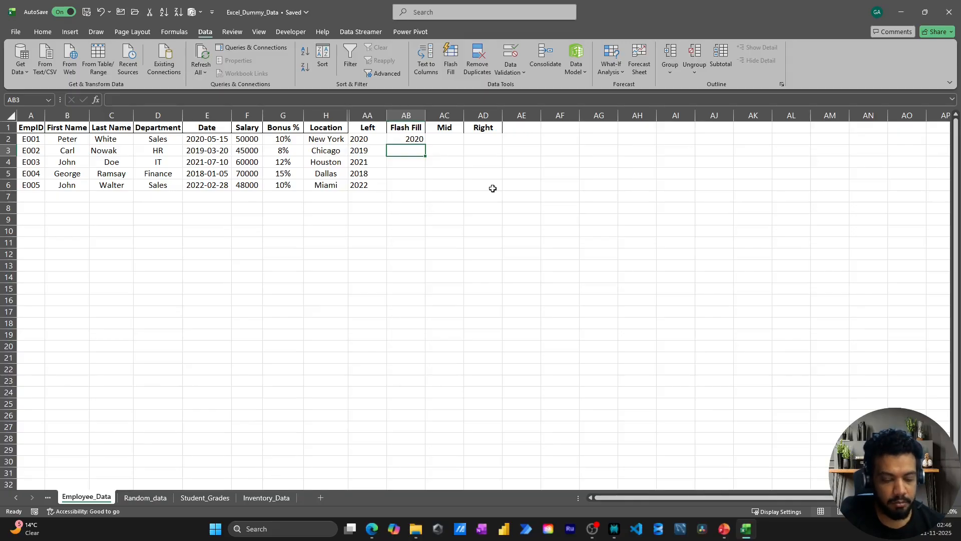
{"action": "key", "text": "ctrl+e"}
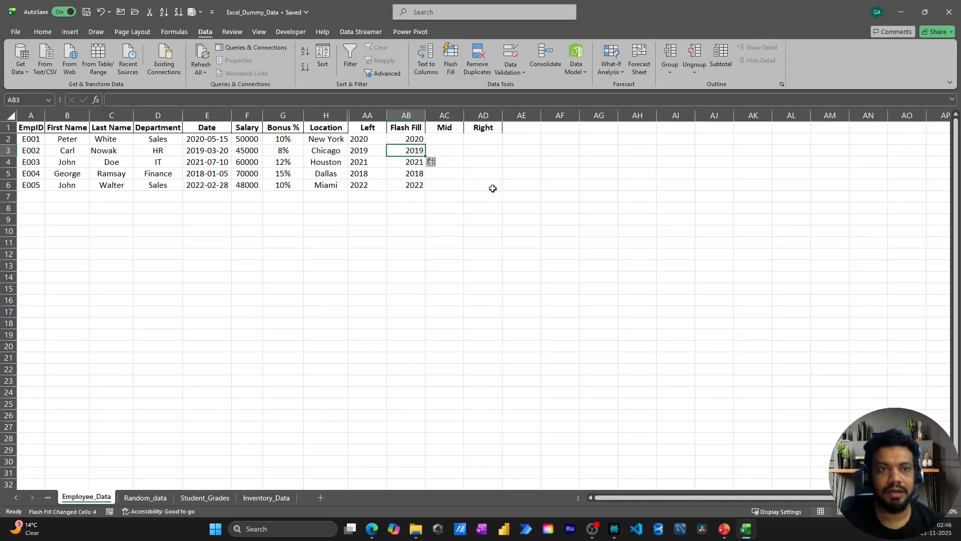
Step: Check the Flash Fill years in column AB row by row against the Left column
{"action": "key", "text": "Down"}
{"action": "key", "text": "Down"}
{"action": "key", "text": "Down"}
{"action": "key", "text": "Up"}
{"action": "key", "text": "Up"}
{"action": "key", "text": "Up"}
{"action": "key", "text": "Up"}
{"action": "key", "text": "Up"}
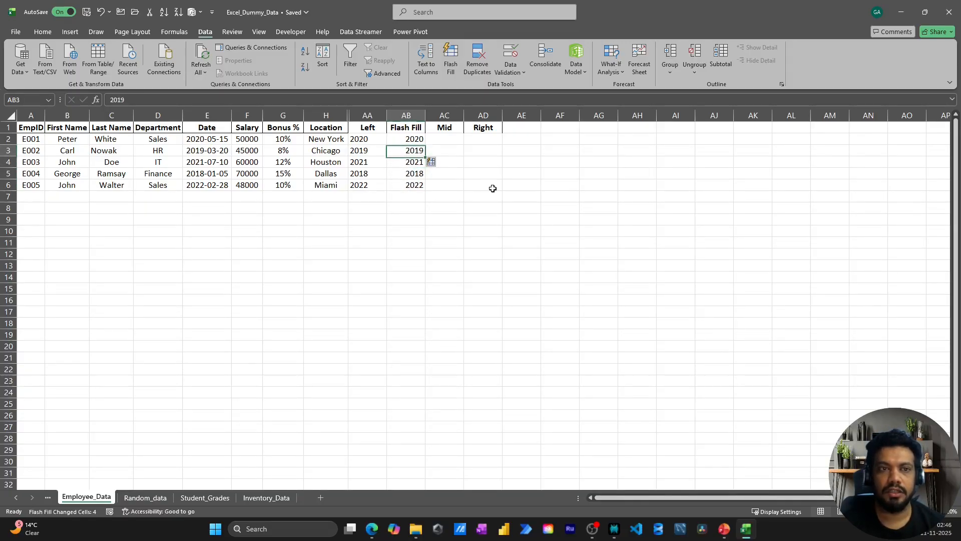
Step: Enter =MID(E2,6,2) in AC2 to extract the month from the Date column
{"action": "key", "text": "Right"}
{"action": "key", "text": "Down"}
{"action": "type", "text": "="}
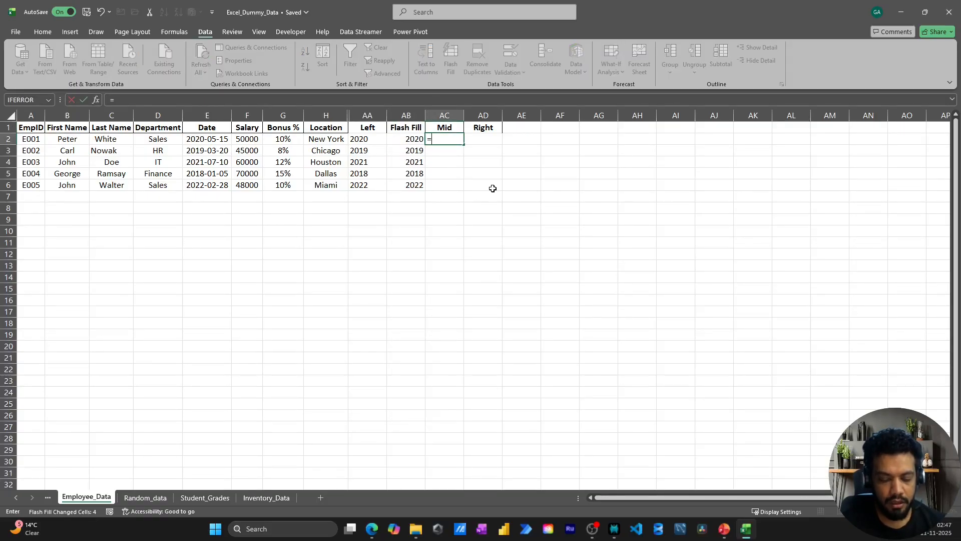
{"action": "type", "text": "mi"}
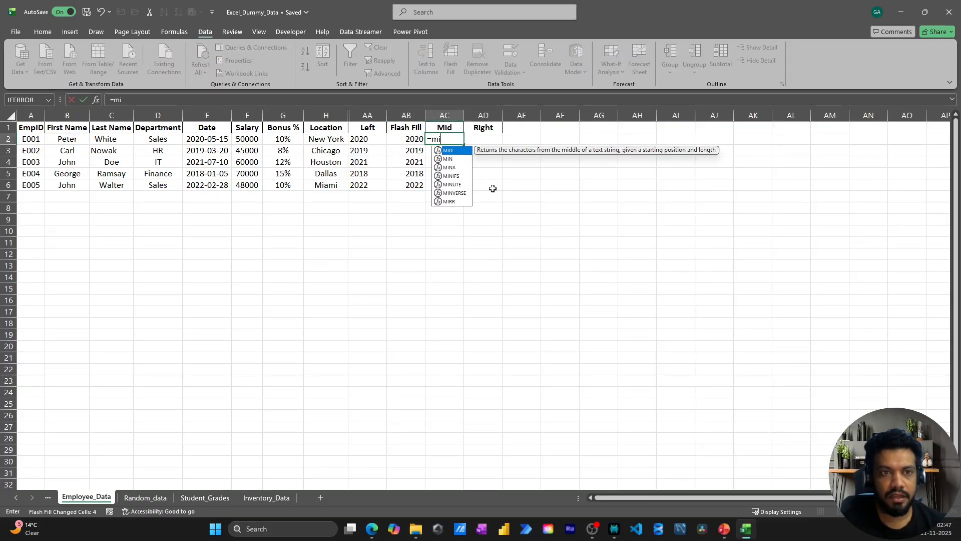
{"action": "type", "text": "d"}
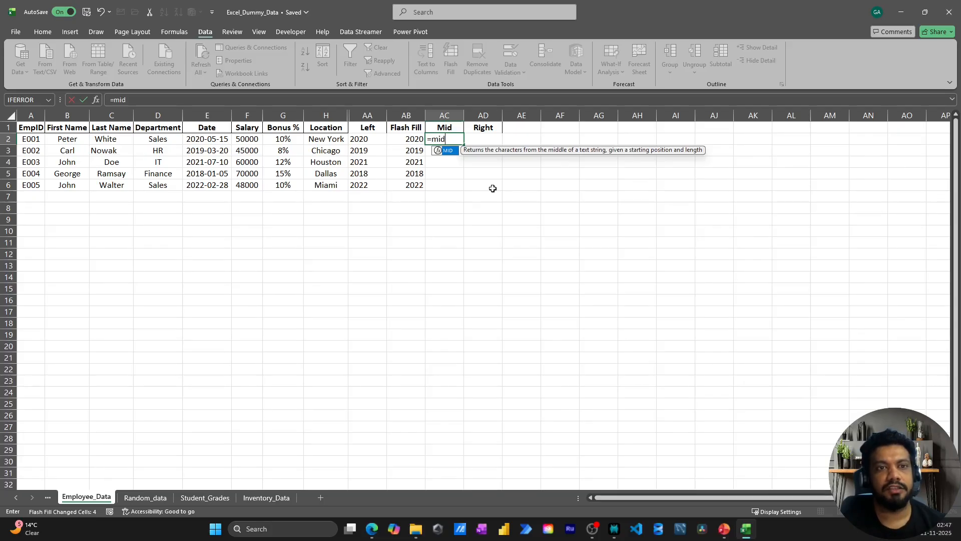
{"action": "key", "text": "Tab"}
{"action": "key", "text": "BackSpace"}
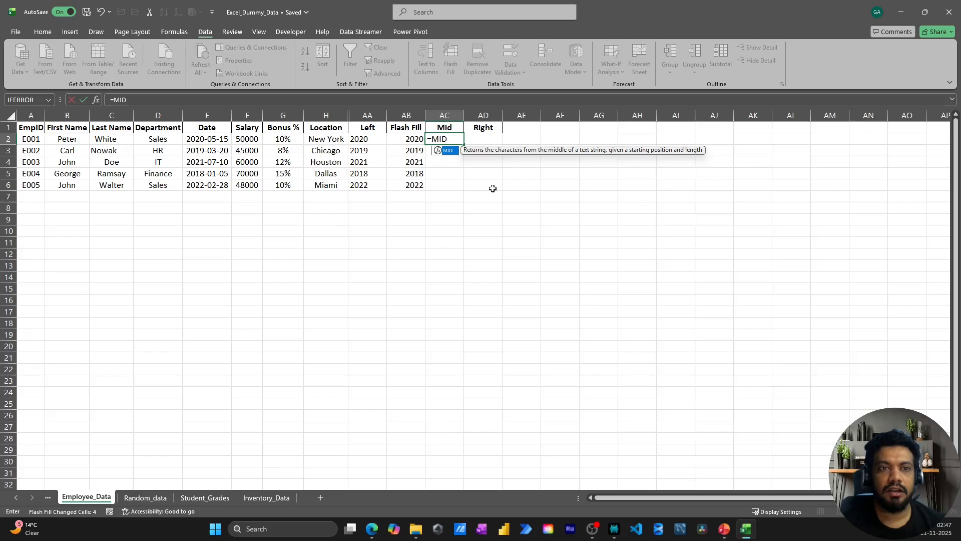
{"action": "type", "text": "("}
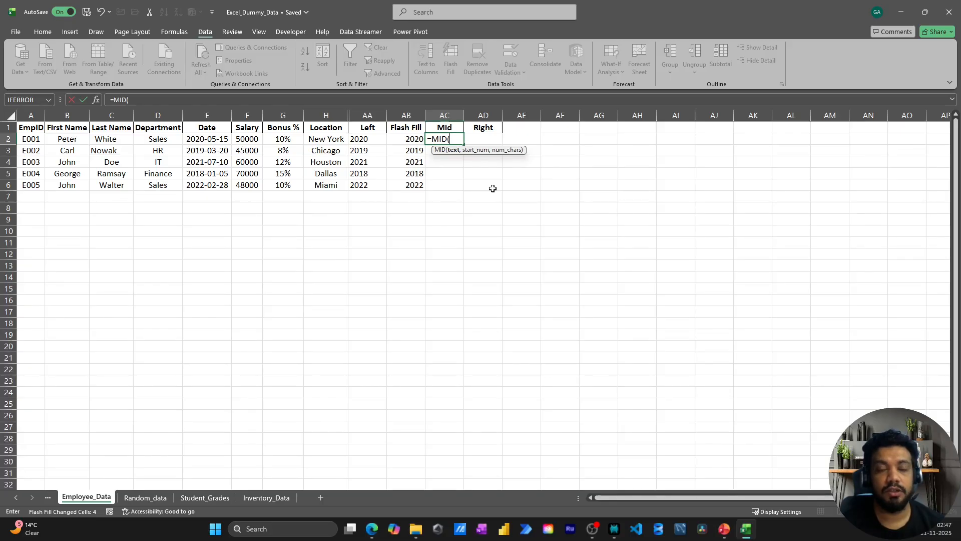
{"action": "key", "text": "Left"}
{"action": "key", "text": "Left"}
{"action": "key", "text": "Left"}
{"action": "key", "text": "Left"}
{"action": "key", "text": "Left"}
{"action": "key", "text": "Left"}
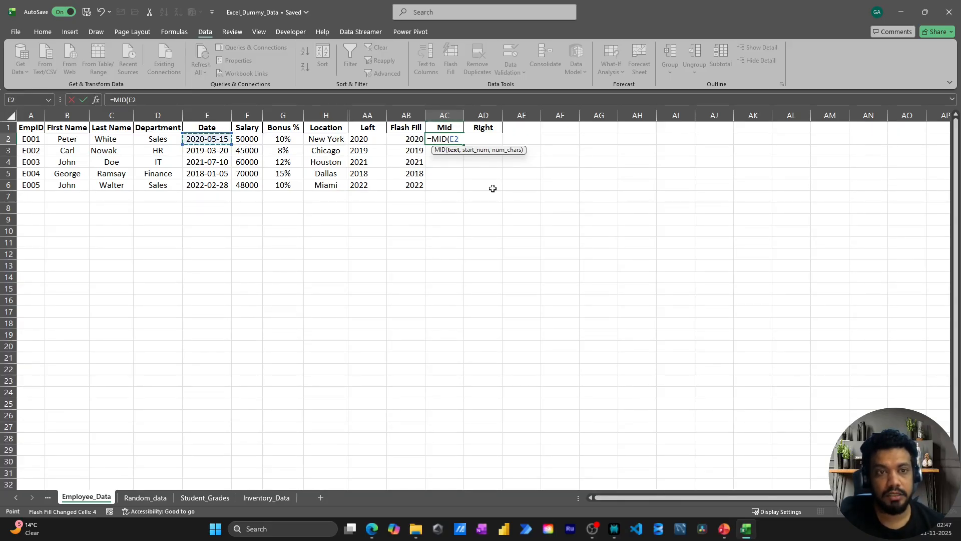
{"action": "type", "text": ","}
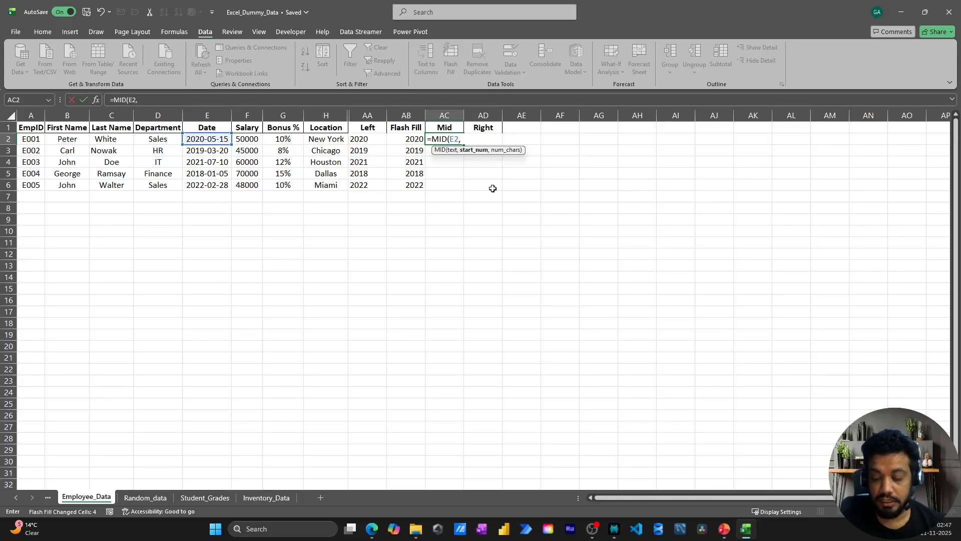
{"action": "type", "text": "6,"}
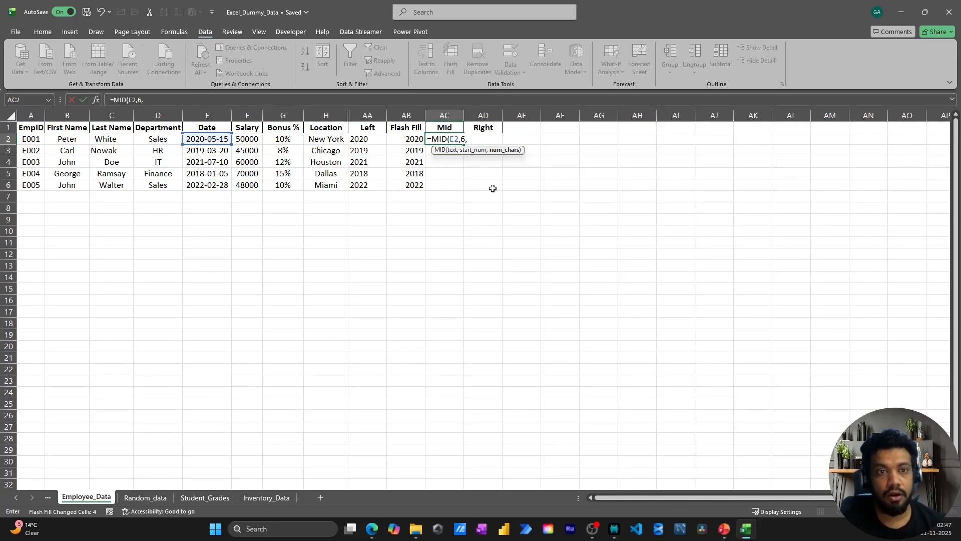
{"action": "type", "text": "2"}
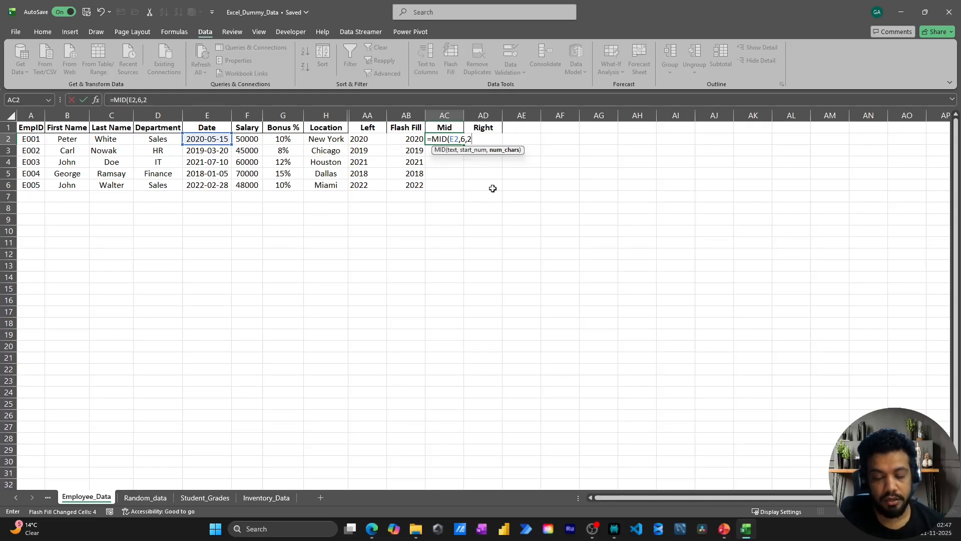
{"action": "type", "text": ")"}
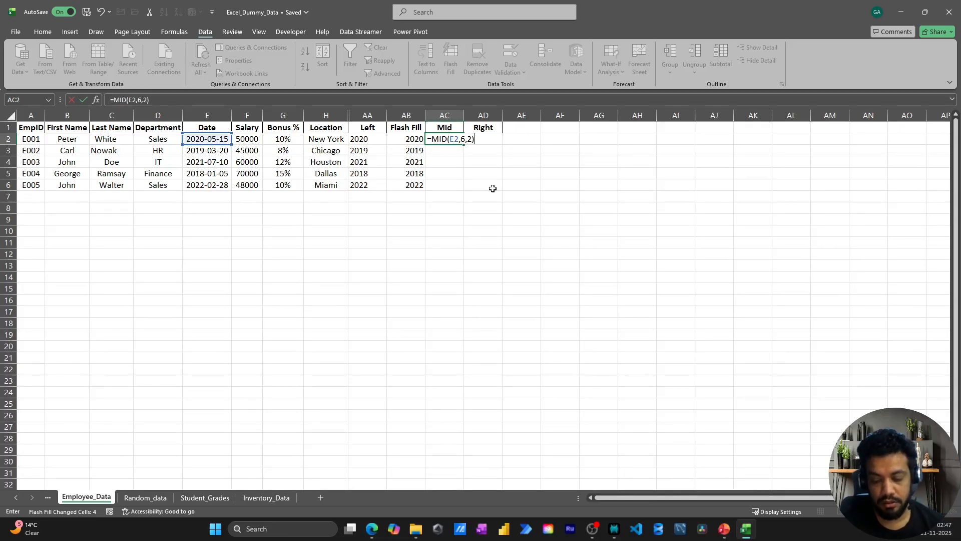
{"action": "key", "text": "Return"}
Step: Fill the month-extracting MID formula from AC2 down through AC6
{"action": "key", "text": "Up"}
{"action": "key", "text": "Left"}
{"action": "key", "text": "ctrl+Down"}
{"action": "key", "text": "Right"}
{"action": "key", "text": "ctrl+shift+Up"}
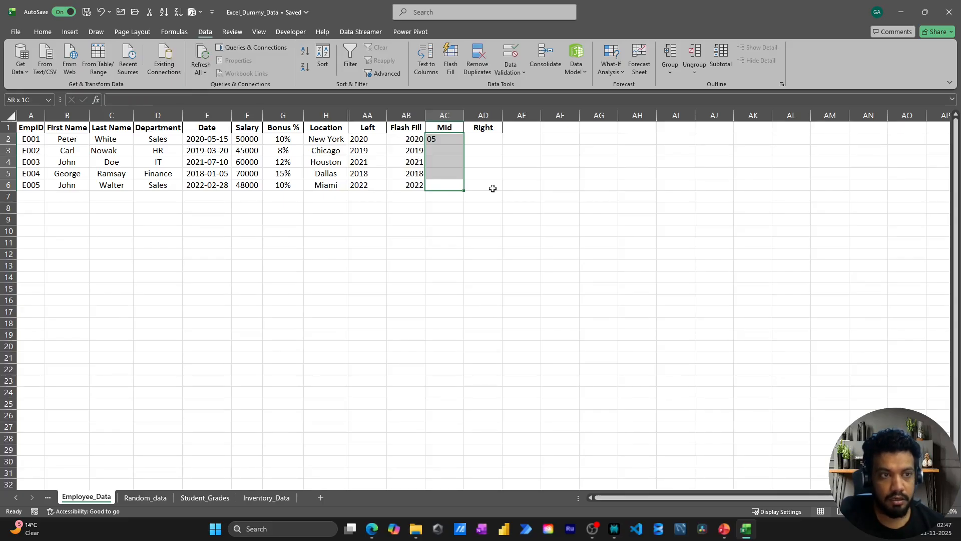
{"action": "key", "text": "ctrl+d"}
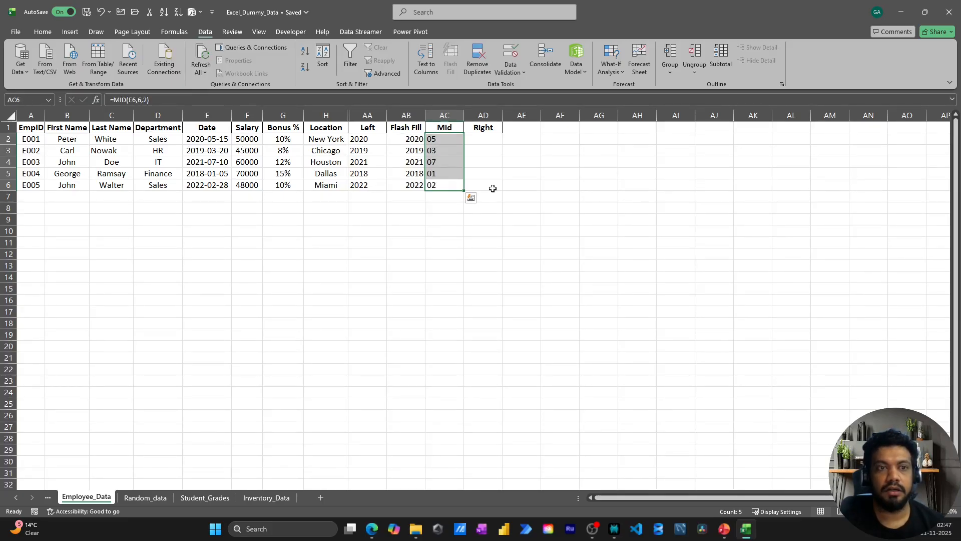
Step: Enter =RIGHT(E2) in AD2, leaving out the optional number of characters
{"action": "key", "text": "Up"}
{"action": "key", "text": "Up"}
{"action": "key", "text": "Up"}
{"action": "key", "text": "Up"}
{"action": "key", "text": "Right"}
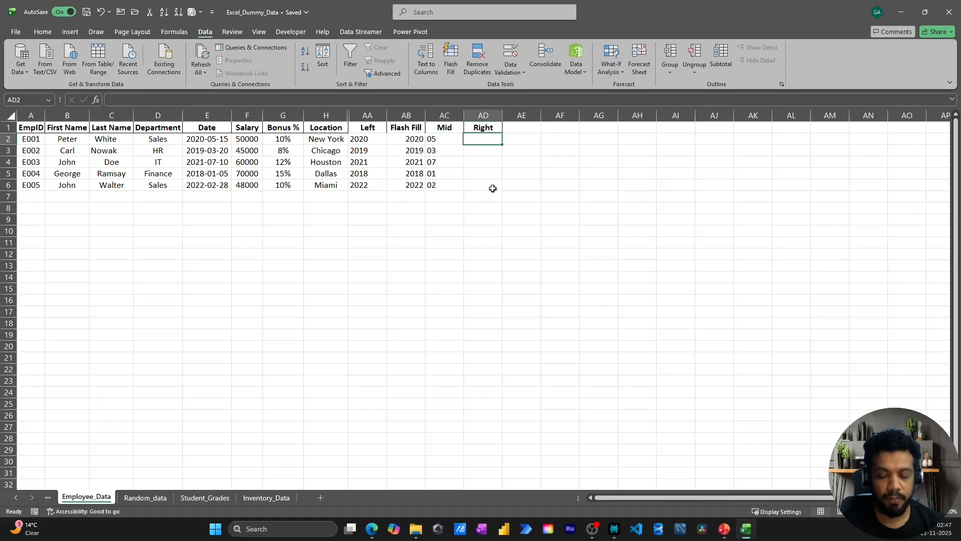
{"action": "type", "text": "=rig"}
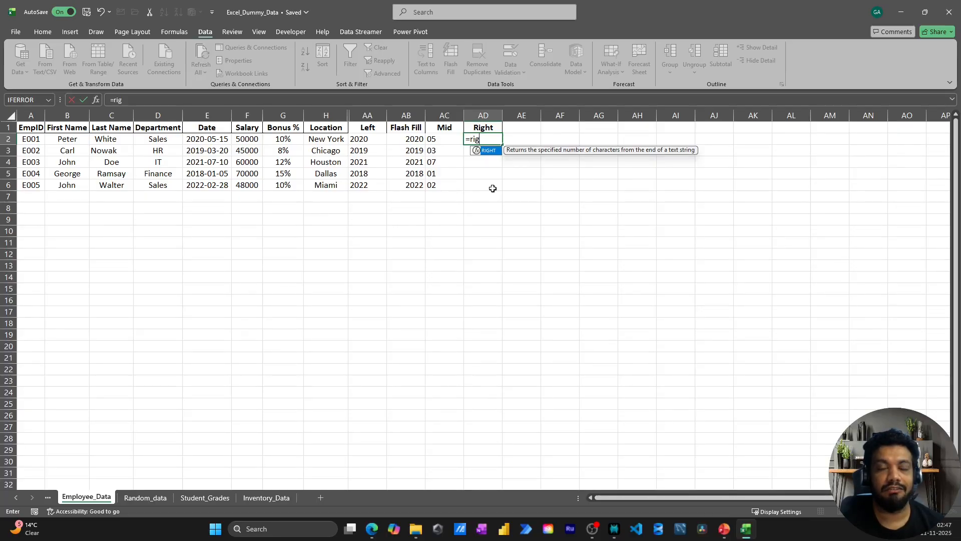
{"action": "key", "text": "Tab"}
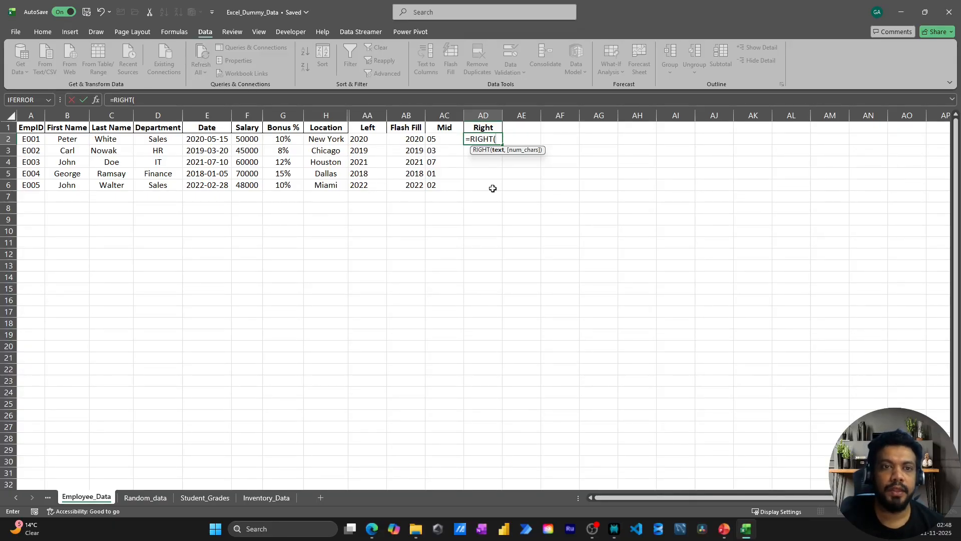
{"action": "key", "text": "Left"}
{"action": "key", "text": "Left"}
{"action": "key", "text": "Left"}
{"action": "key", "text": "Left"}
{"action": "key", "text": "Left"}
{"action": "key", "text": "Left"}
{"action": "key", "text": "Left"}
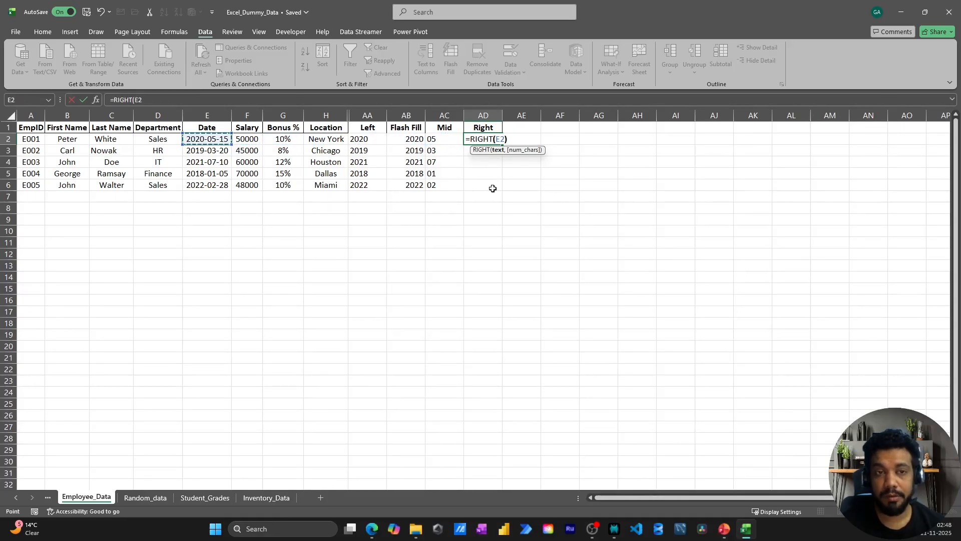
{"action": "type", "text": ")"}
{"action": "key", "text": "Return"}
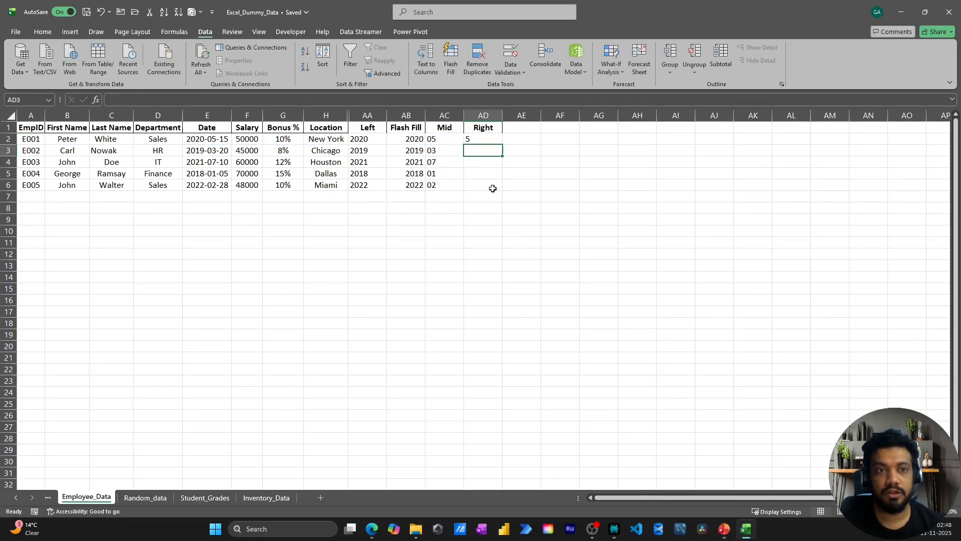
Step: Fill the single-argument RIGHT formula from AD2 down through AD6
{"action": "key", "text": "Up"}
{"action": "key", "text": "Left"}
{"action": "key", "text": "ctrl+Down"}
{"action": "key", "text": "Right"}
{"action": "key", "text": "shift+Up"}
{"action": "key", "text": "shift+Up"}
{"action": "key", "text": "shift+Up"}
{"action": "key", "text": "shift+Up"}
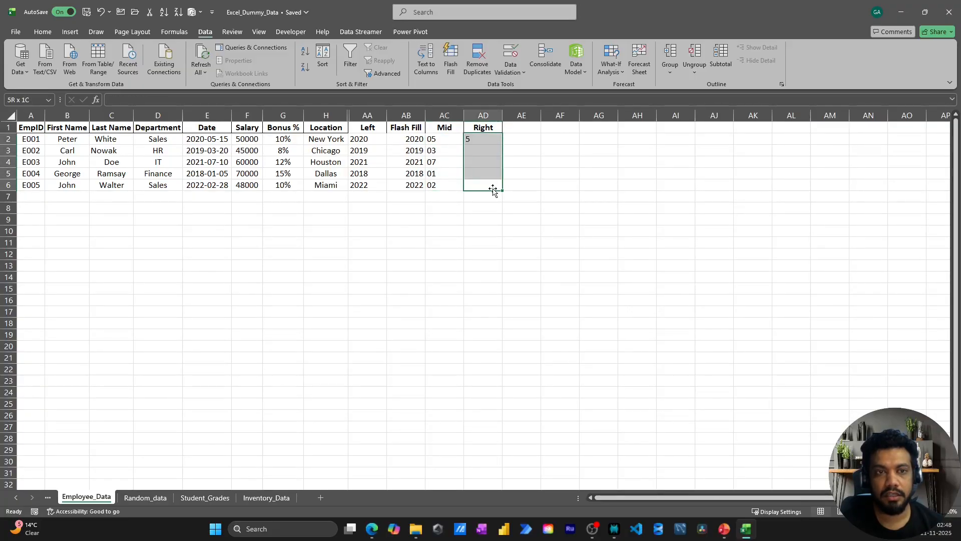
{"action": "key", "text": "ctrl+d"}
Step: Change the formula in AD2 to =RIGHT(E2,2) to extract the two-digit day from the date
{"action": "key", "text": "Up"}
{"action": "key", "text": "Up"}
{"action": "key", "text": "Up"}
{"action": "key", "text": "Up"}
{"action": "key", "text": "F2"}
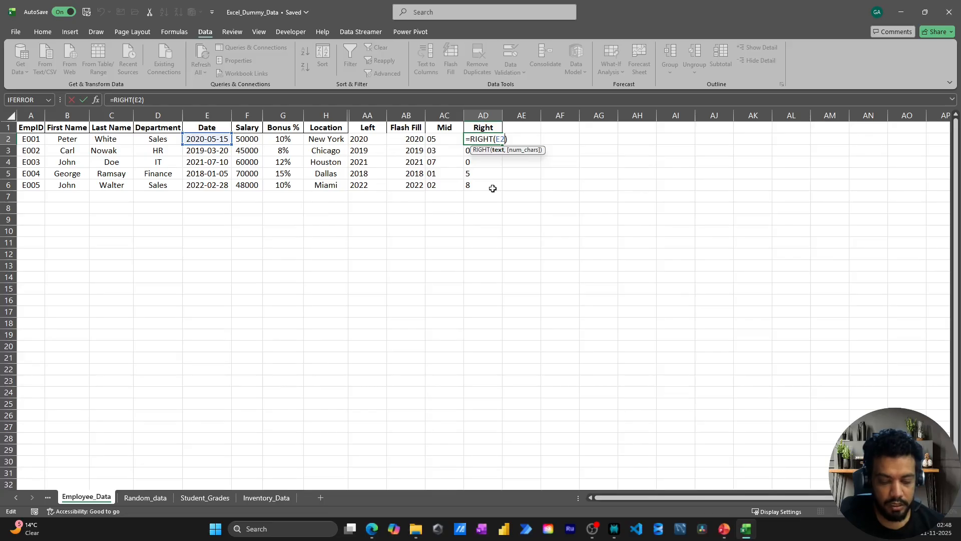
{"action": "type", "text": ",2"}
{"action": "key", "text": "Return"}
Step: Fill the two-character RIGHT formula from AD2 down through AD6
{"action": "key", "text": "Up"}
{"action": "key", "text": "ctrl+shift+Down"}
{"action": "key", "text": "ctrl+d"}
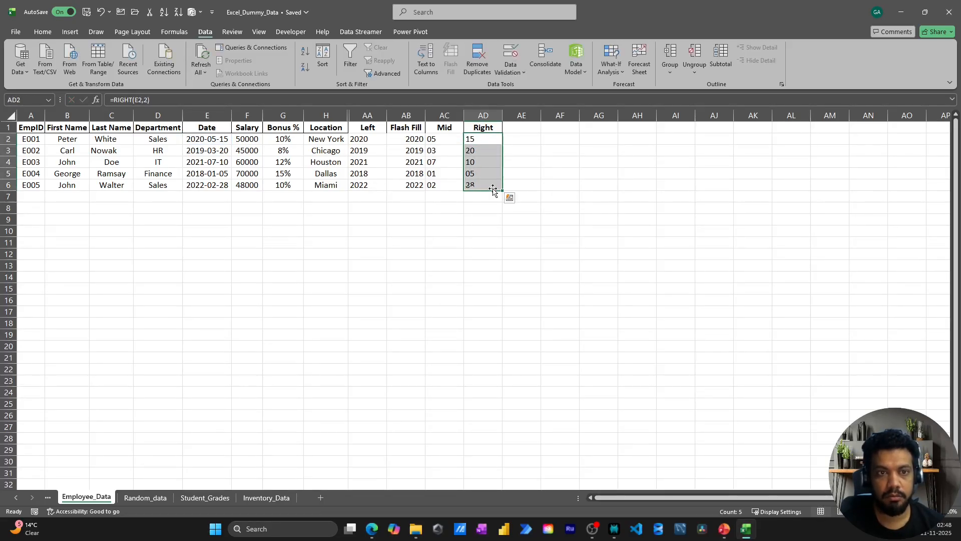
{"action": "key", "text": "Left"}
{"action": "key", "text": "Left"}
{"action": "key", "text": "Left"}
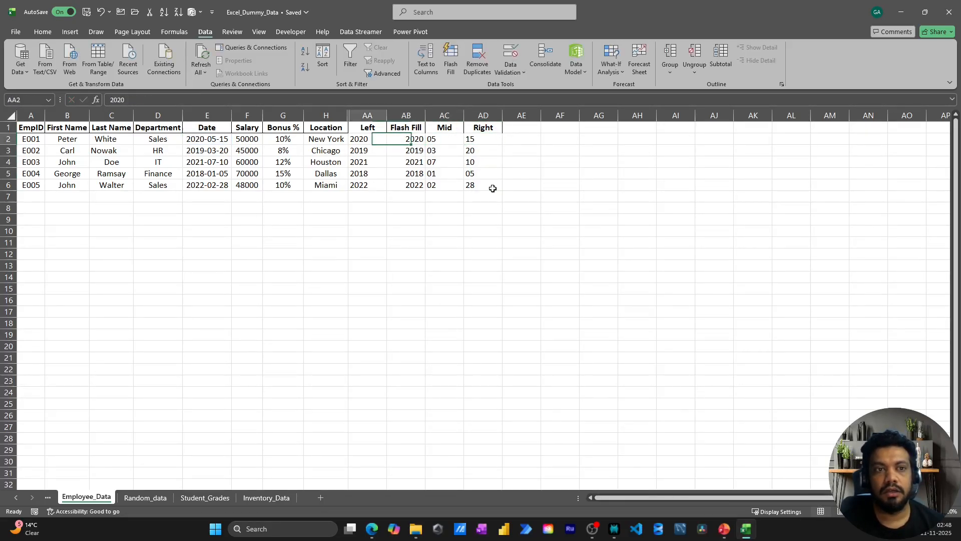
Step: Enter the header Email Address in cell AE1, beside the Right column
{"action": "key", "text": "Right"}
{"action": "key", "text": "Right"}
{"action": "key", "text": "Right"}
{"action": "key", "text": "Right"}
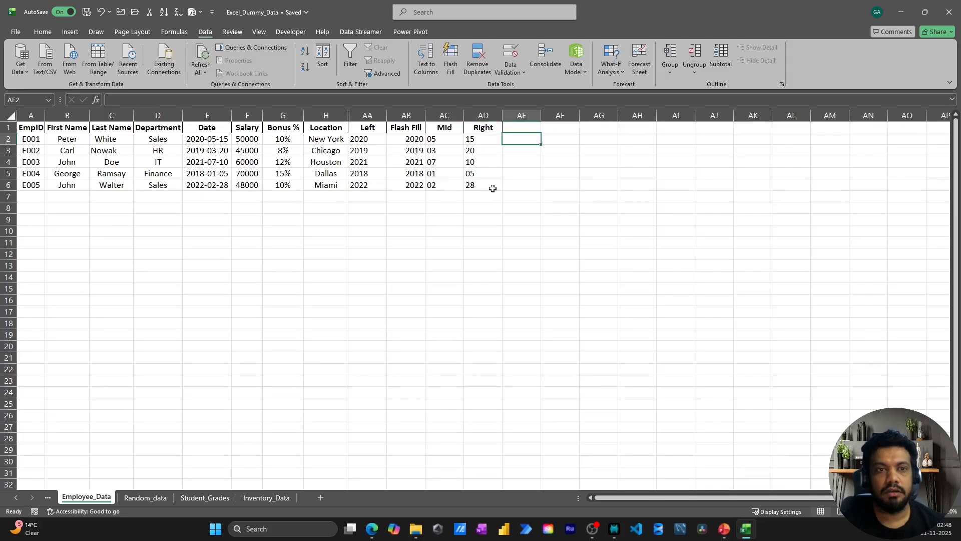
{"action": "key", "text": "Left"}
{"action": "key", "text": "Left"}
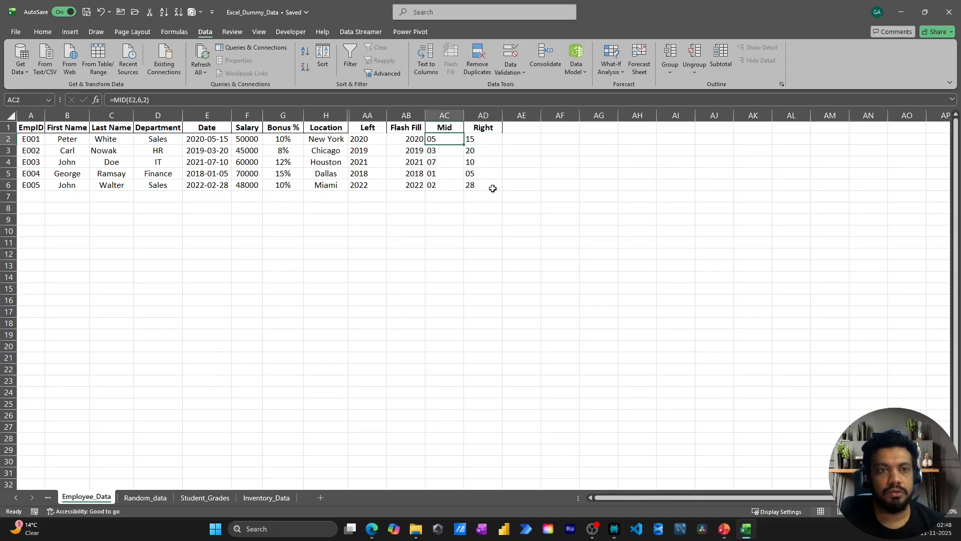
{"action": "key", "text": "Right"}
{"action": "key", "text": "Right"}
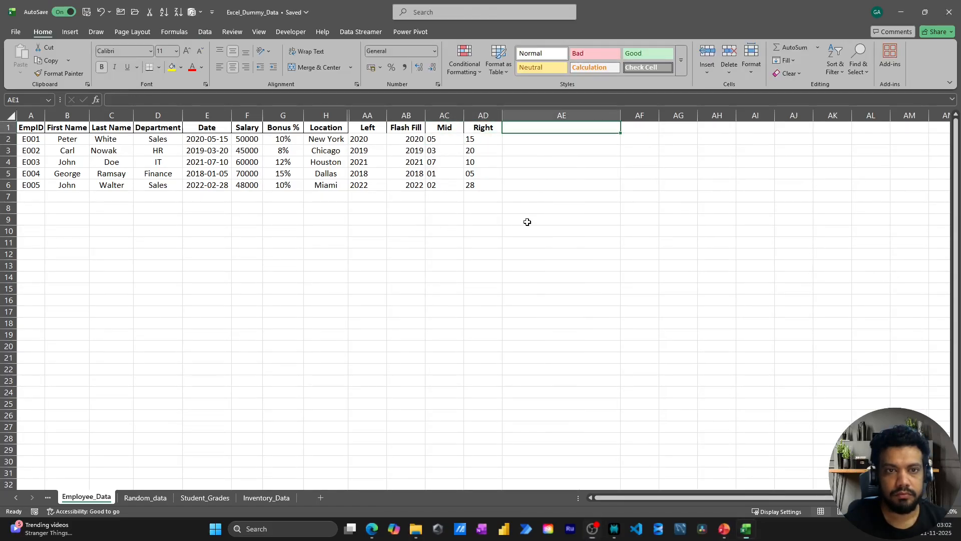
{"action": "type", "text": "Emai"}
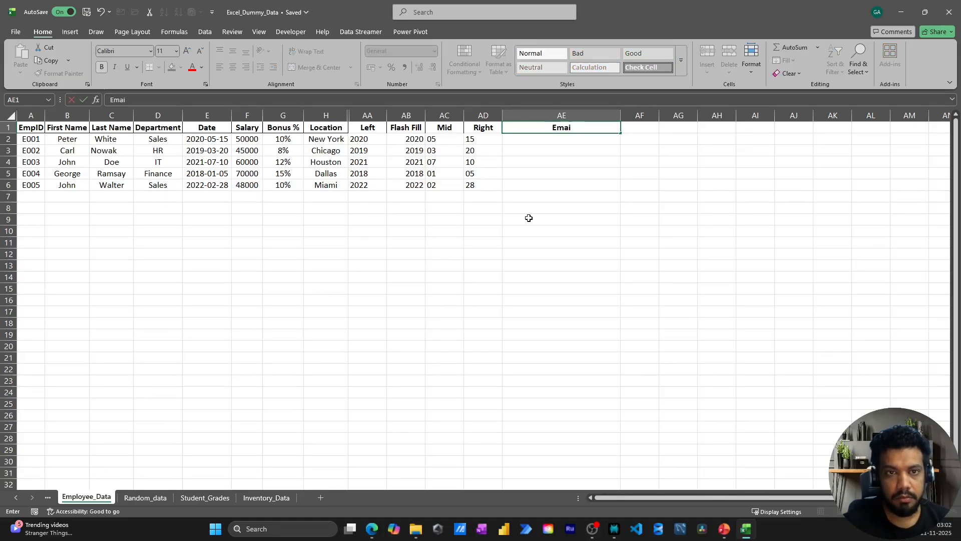
{"action": "type", "text": "l Address"}
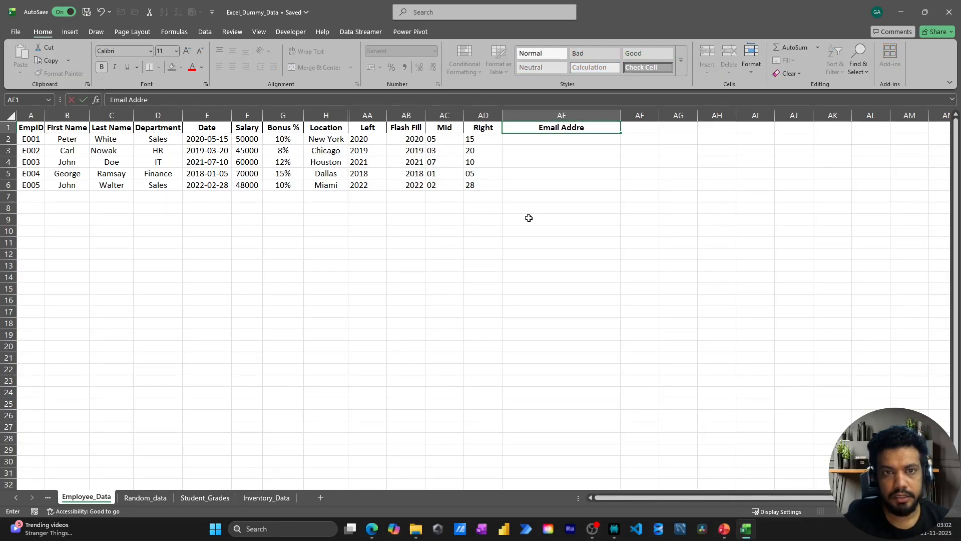
{"action": "key", "text": "Return"}
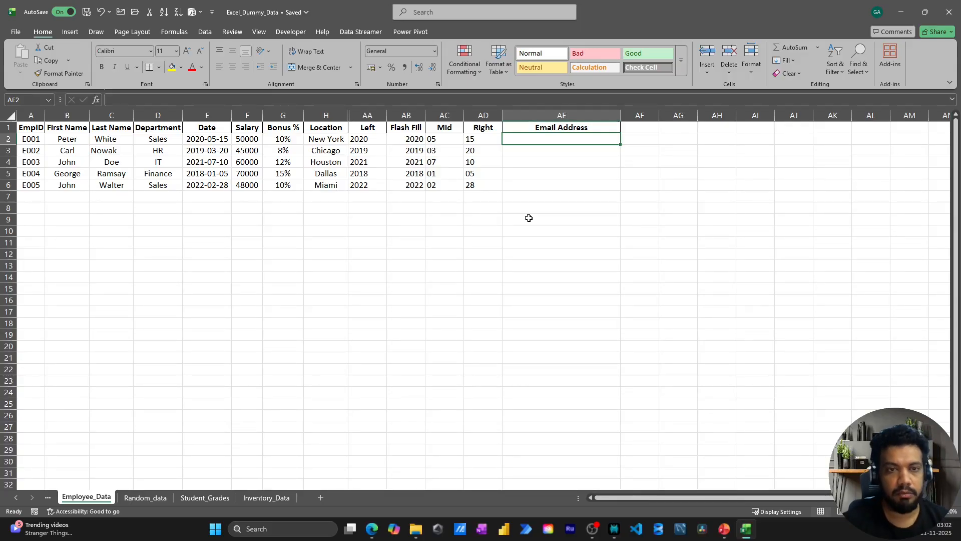
{"action": "type", "text": "=conc"}
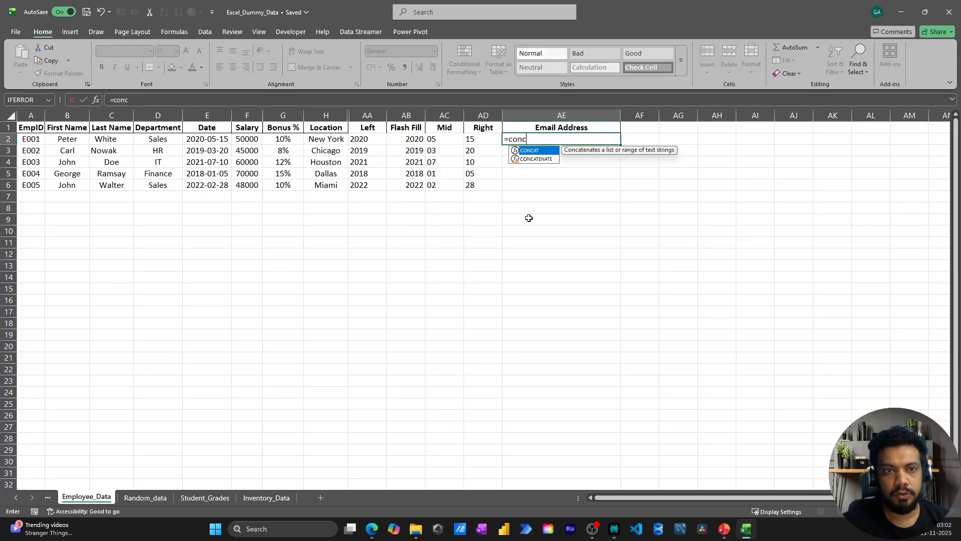
{"action": "key", "text": "Tab"}
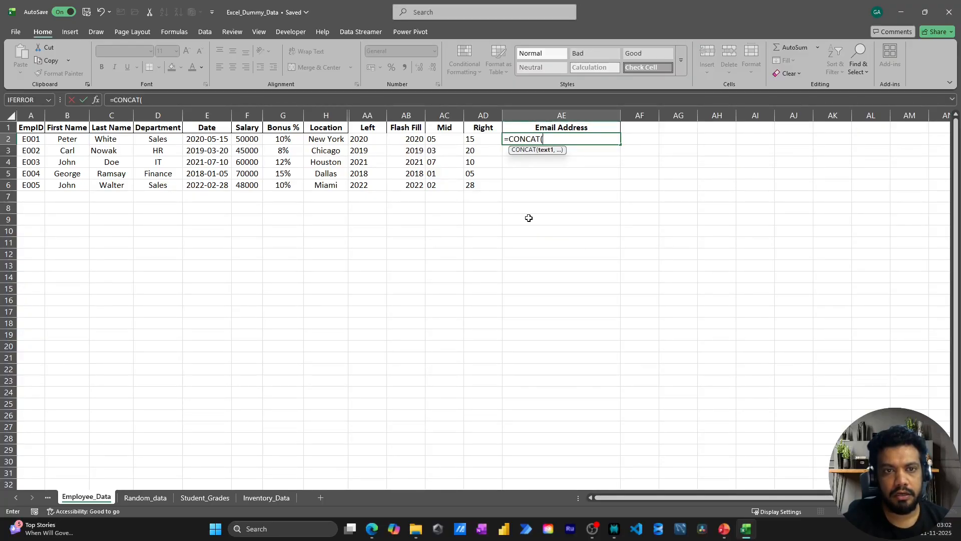
{"action": "key", "text": "Left"}
{"action": "key", "text": "Left"}
{"action": "key", "text": "Left"}
{"action": "key", "text": "Left"}
{"action": "key", "text": "Left"}
{"action": "key", "text": "Left"}
{"action": "key", "text": "Left"}
{"action": "key", "text": "Left"}
{"action": "key", "text": "Left"}
{"action": "key", "text": "Left"}
{"action": "key", "text": "Left"}
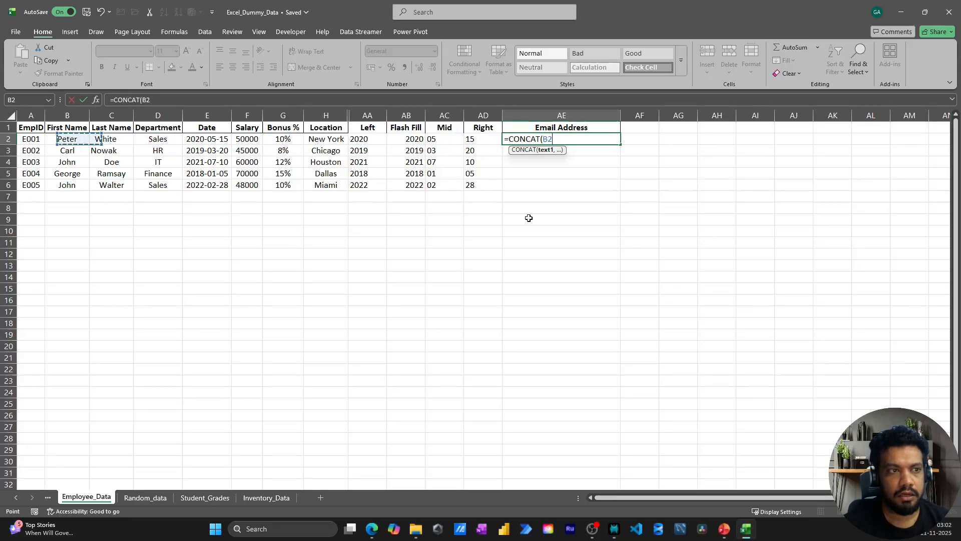
{"action": "type", "text": ","}
{"action": "key", "text": "Left"}
{"action": "key", "text": "Left"}
{"action": "key", "text": "Left"}
{"action": "key", "text": "Left"}
{"action": "key", "text": "Left"}
{"action": "key", "text": "Left"}
{"action": "key", "text": "Left"}
{"action": "key", "text": "Left"}
{"action": "key", "text": "Left"}
{"action": "key", "text": "Left"}
{"action": "key", "text": "Left"}
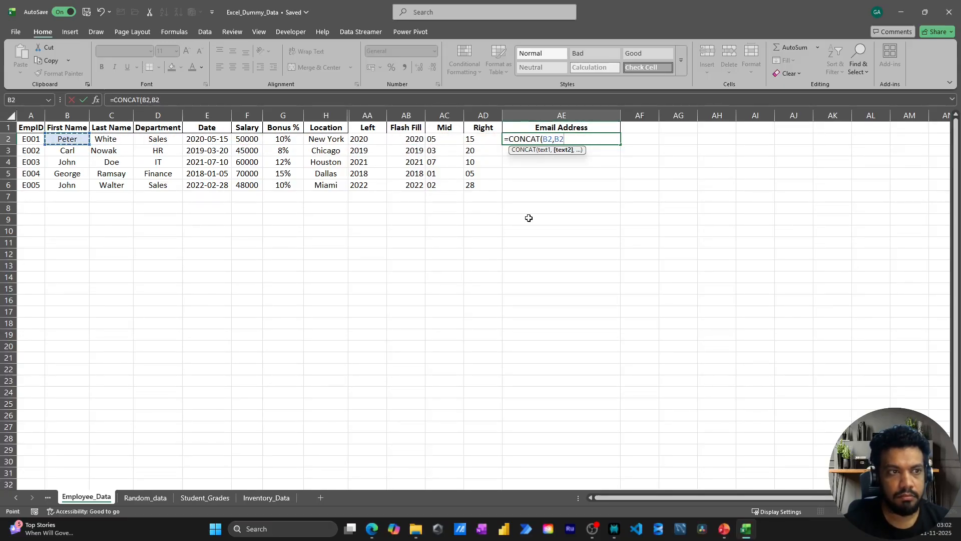
{"action": "key", "text": "Right"}
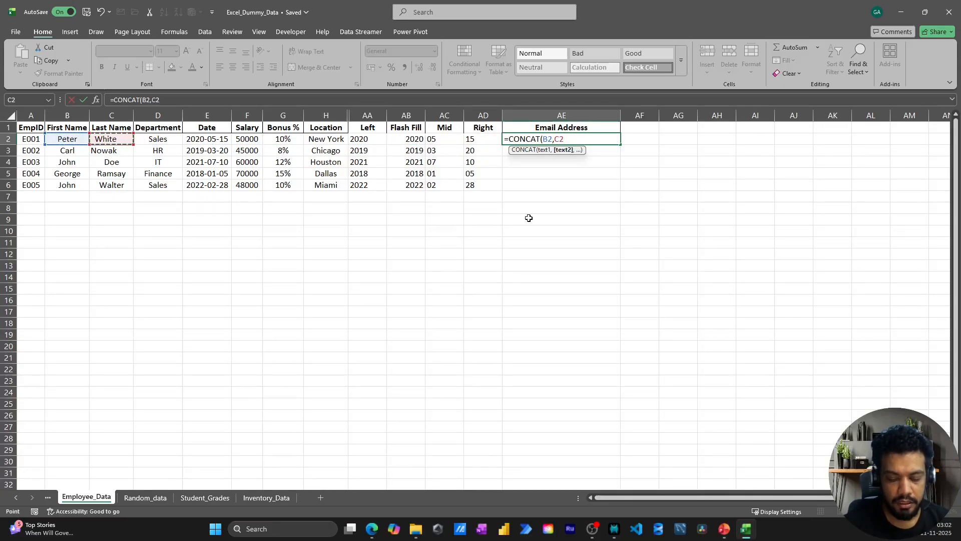
{"action": "type", "text": ","}
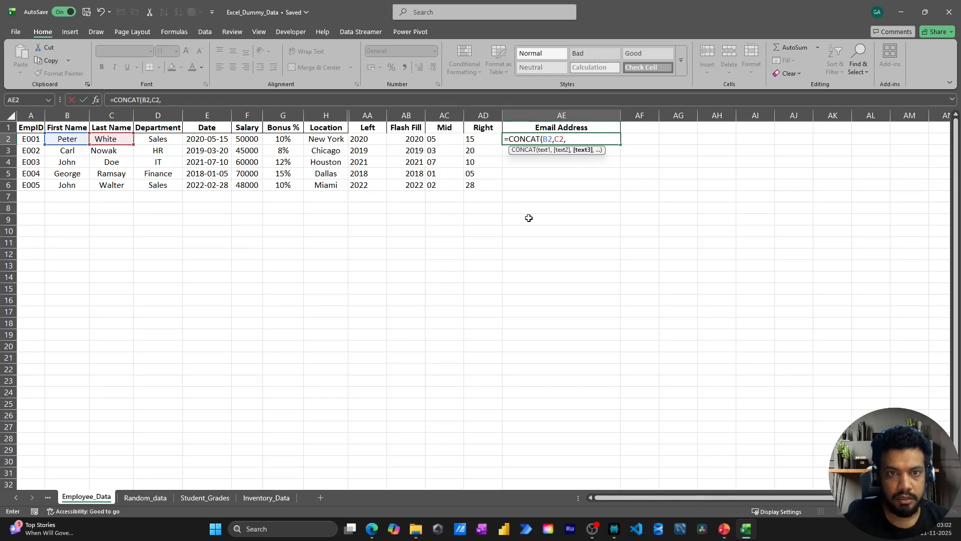
{"action": "type", "text": "\"@"}
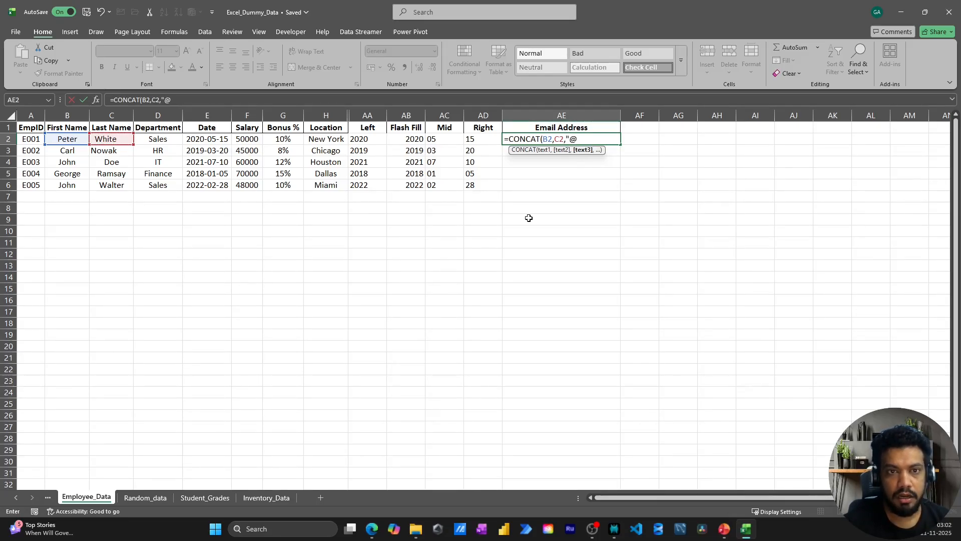
{"action": "type", "text": "outlook"}
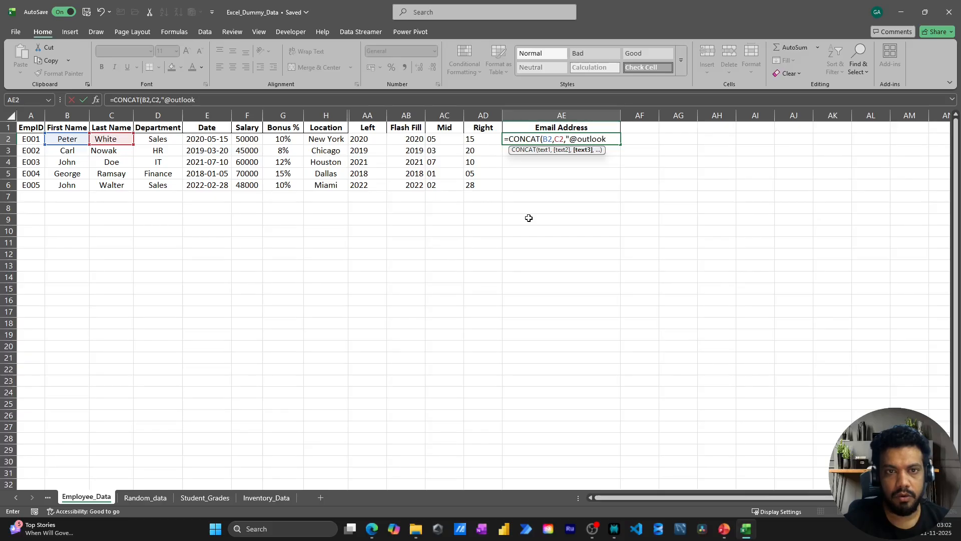
{"action": "type", "text": ".com\")"}
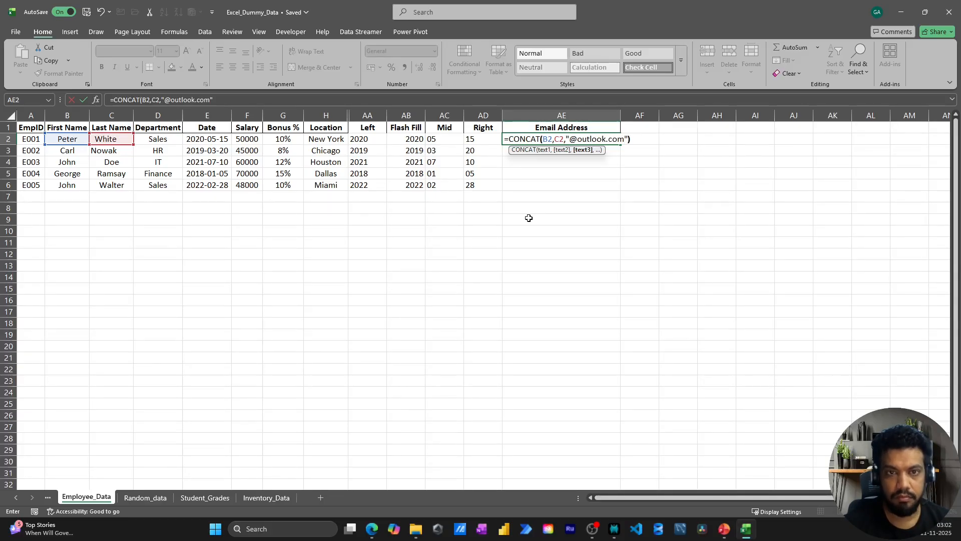
{"action": "key", "text": "ctrl+Return"}
Step: Fill the CONCAT formula from AE2 down through AE6
{"action": "key", "text": "Left"}
{"action": "key", "text": "ctrl+Down"}
{"action": "key", "text": "Right"}
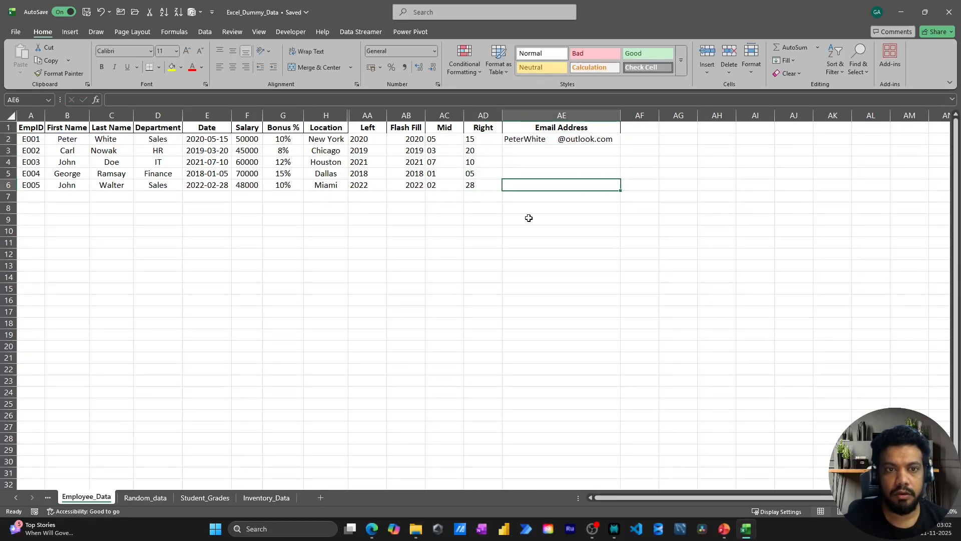
{"action": "key", "text": "ctrl+shift+Up"}
{"action": "key", "text": "ctrl+d"}
Step: Check the joined addresses in AE2:AE6 for spacing and inspect the arguments of the CONCAT formula in AE2
{"action": "key", "text": "Up"}
{"action": "key", "text": "Up"}
{"action": "key", "text": "Up"}
{"action": "key", "text": "Up"}
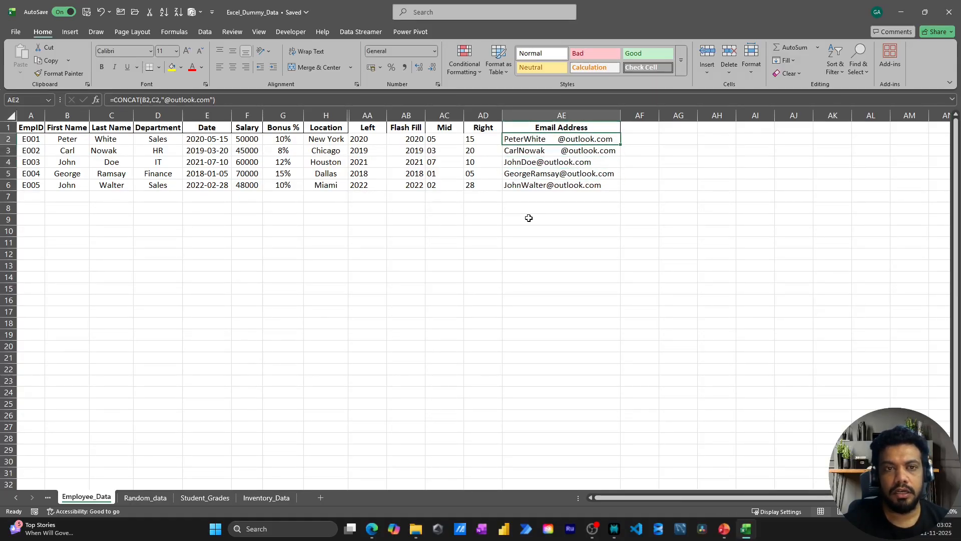
{"action": "key", "text": "Down"}
{"action": "key", "text": "Down"}
{"action": "key", "text": "Down"}
{"action": "key", "text": "Down"}
{"action": "key", "text": "Up"}
{"action": "key", "text": "Up"}
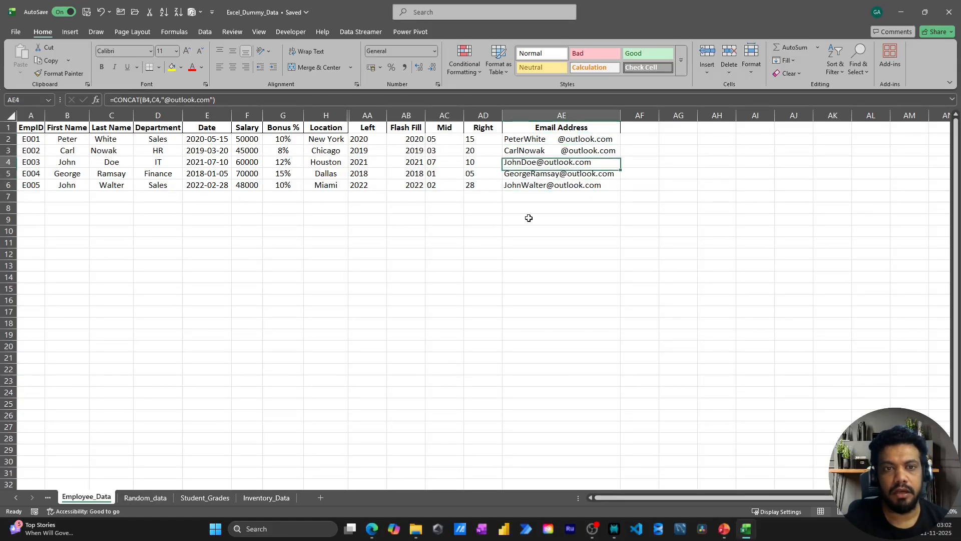
{"action": "key", "text": "Up"}
{"action": "key", "text": "Up"}
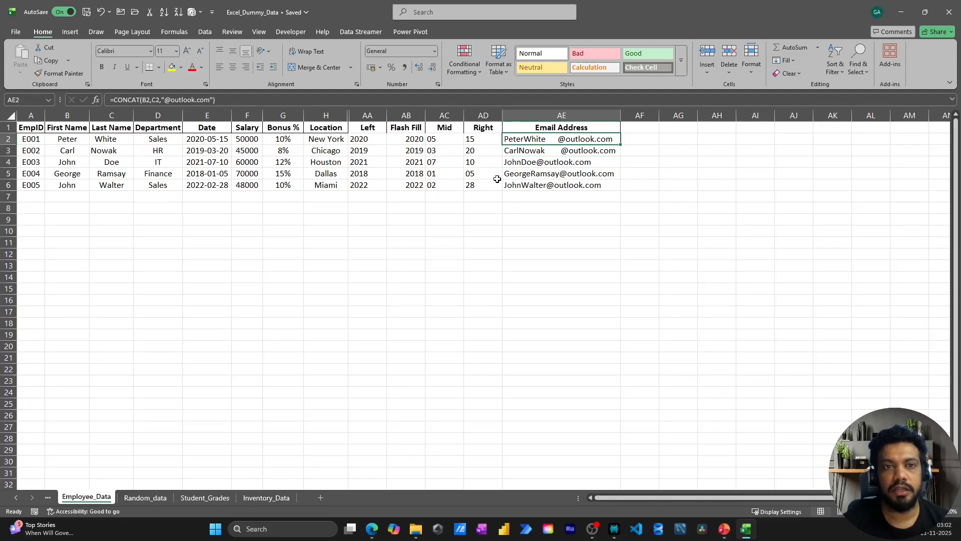
{"action": "left_click", "coordinate": [118, 99]}
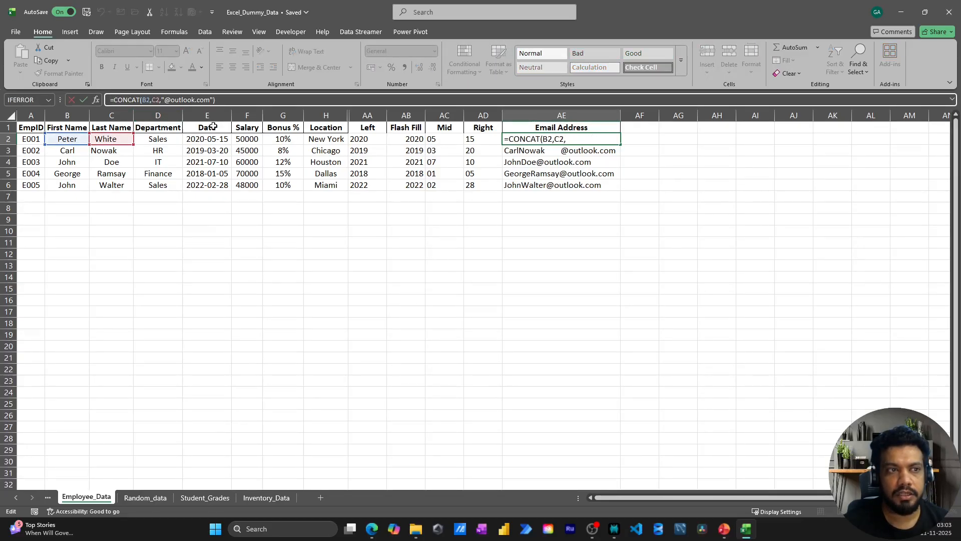
{"action": "key", "text": "Escape"}
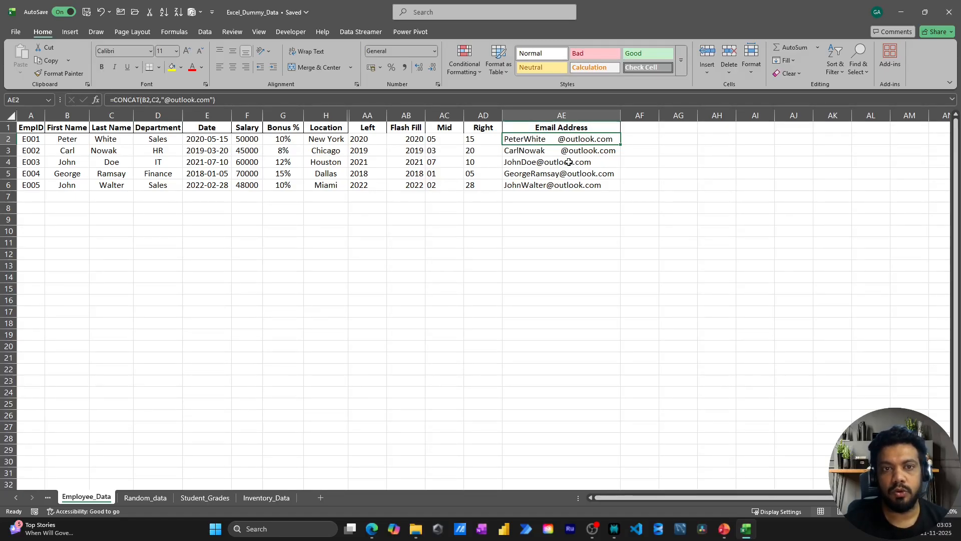
{"action": "key", "text": "F2"}
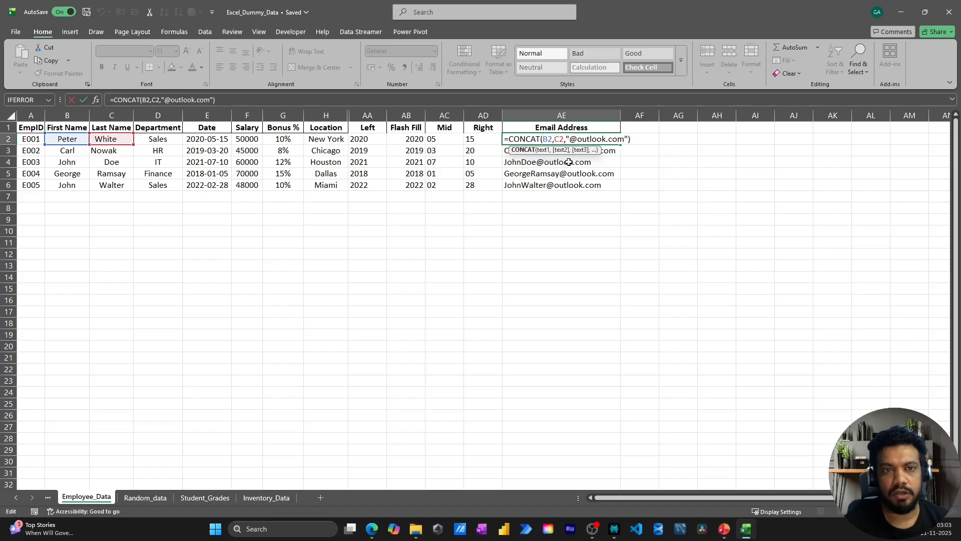
{"action": "key", "text": "Home"}
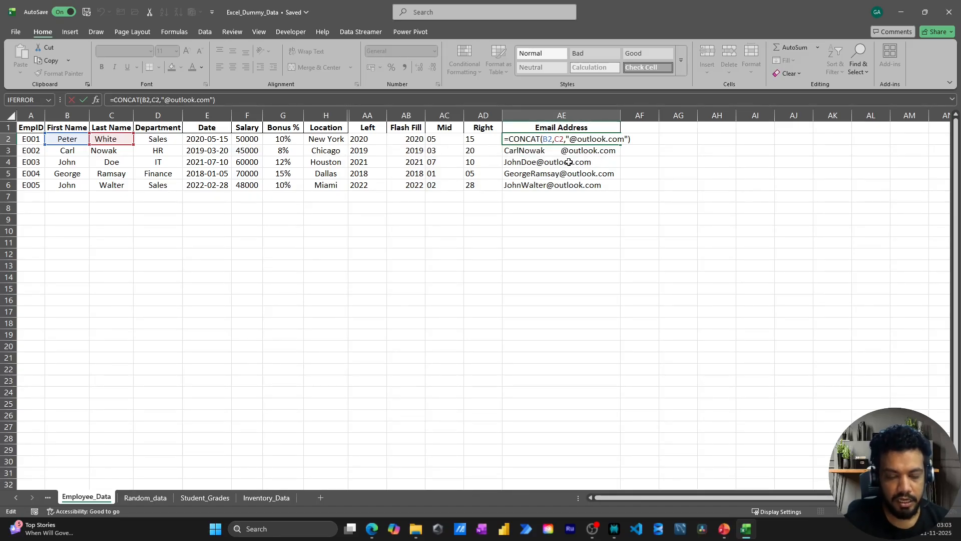
{"action": "type", "text": "trim"}
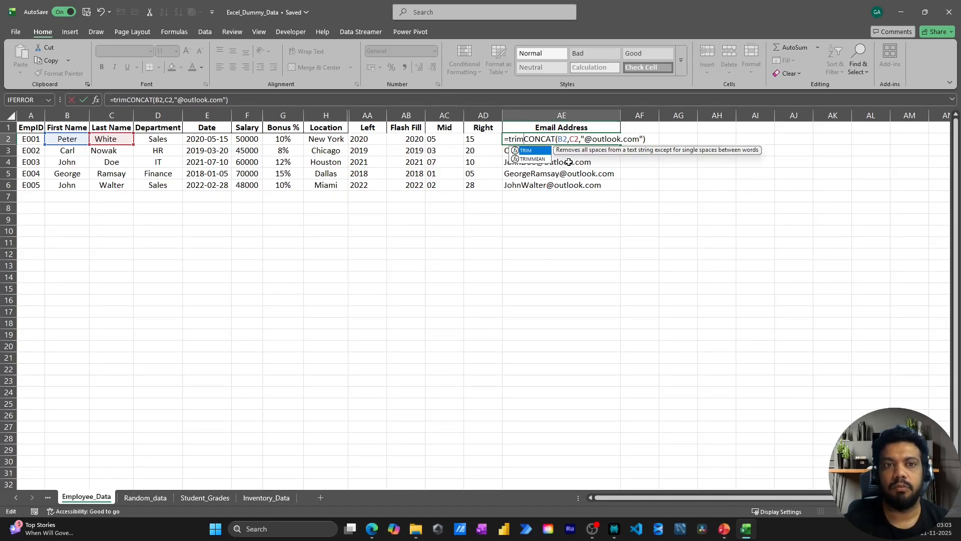
{"action": "key", "text": "Tab"}
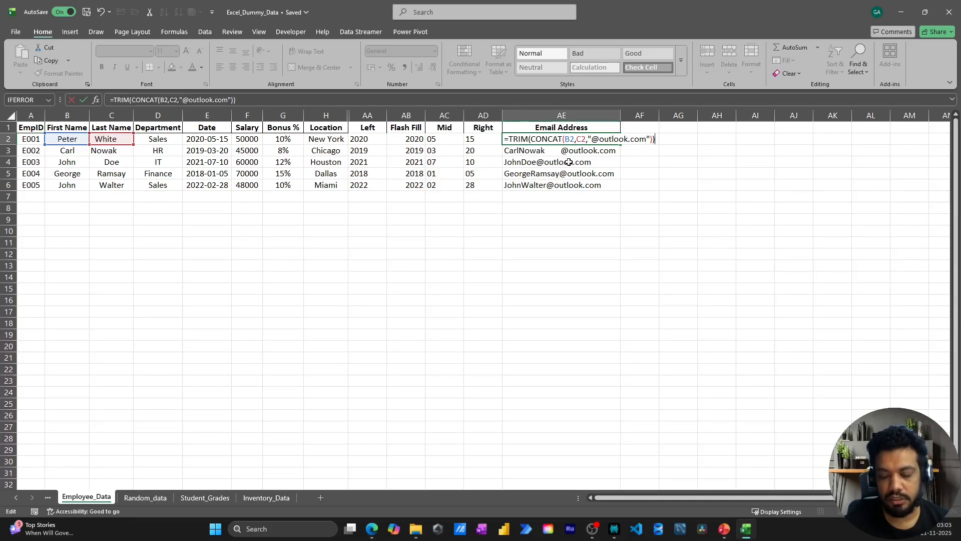
{"action": "key", "text": "Return"}
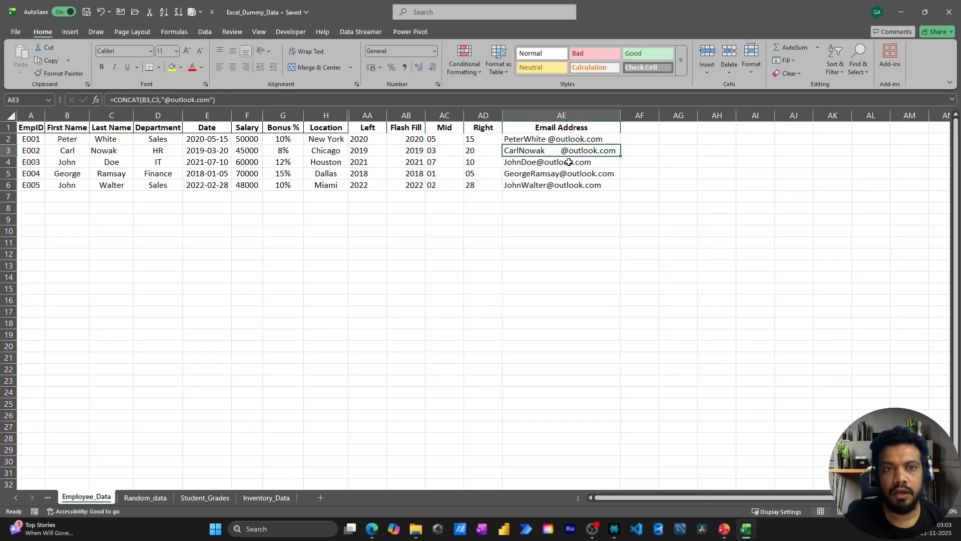
Step: Fill the TRIM and CONCAT formula from AE2 down through AE6
{"action": "key", "text": "Up"}
{"action": "key", "text": "ctrl+shift+Down"}
{"action": "key", "text": "ctrl+d"}
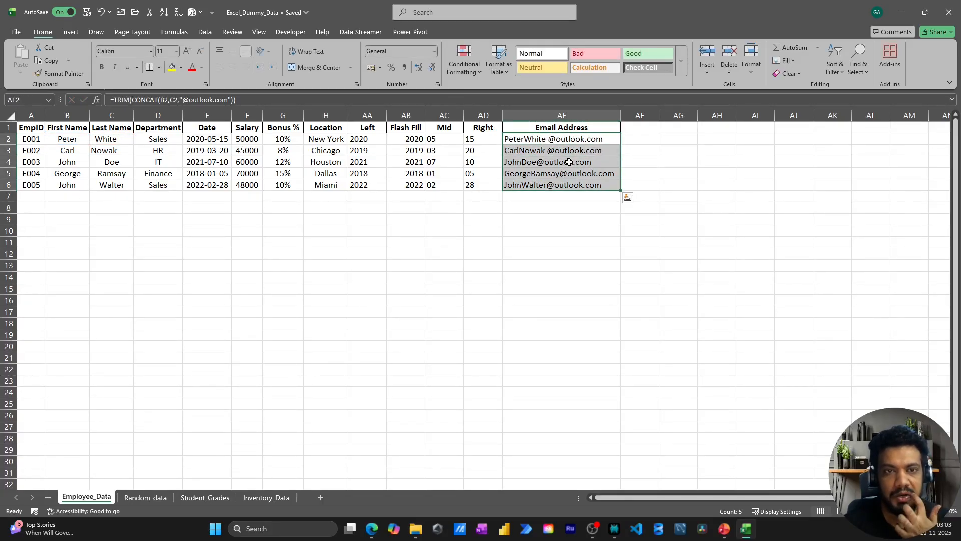
Step: Review the trimmed email addresses in AE2:AE6 for remaining spaces before the @ sign
{"action": "key", "text": "Down"}
{"action": "key", "text": "Up"}
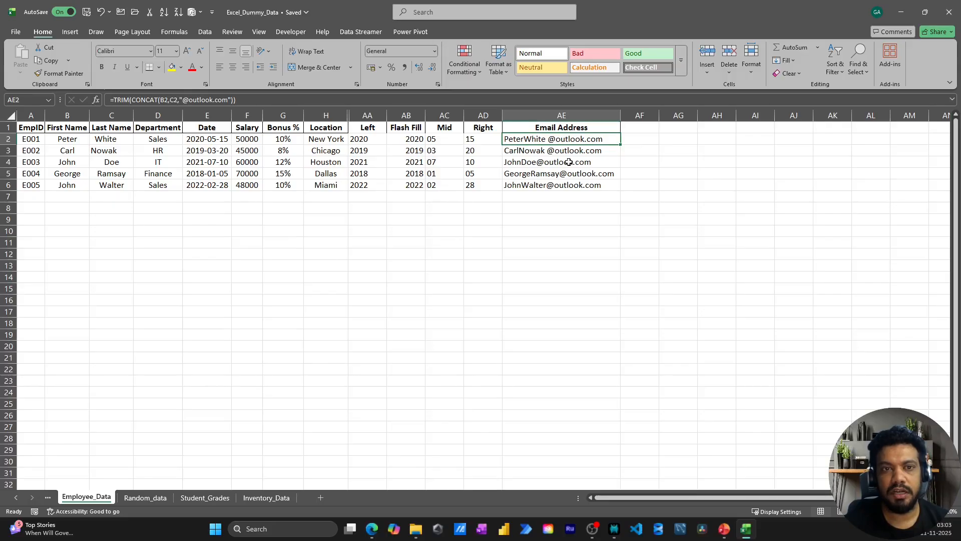
{"action": "key", "text": "Down"}
{"action": "key", "text": "Down"}
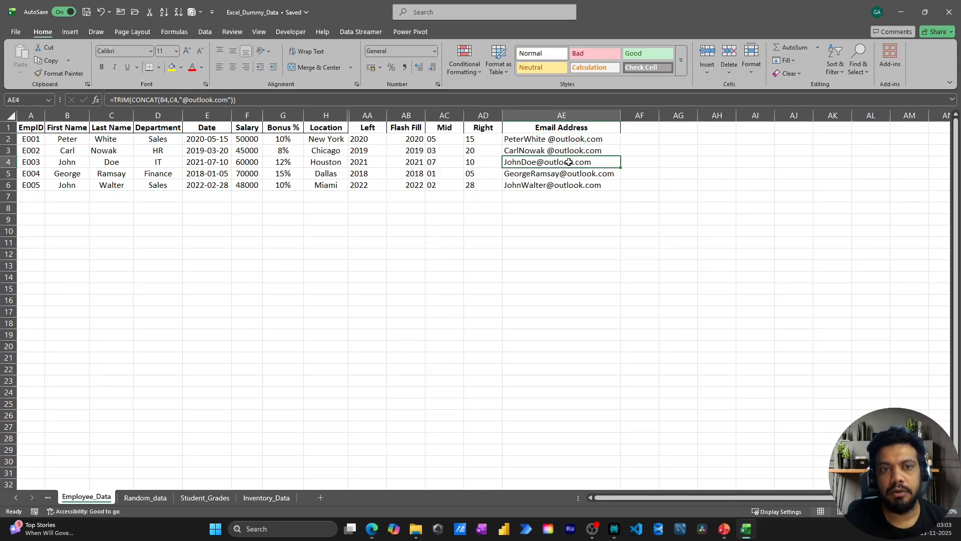
{"action": "key", "text": "Down"}
{"action": "key", "text": "Down"}
{"action": "key", "text": "Up"}
{"action": "key", "text": "Up"}
{"action": "key", "text": "Up"}
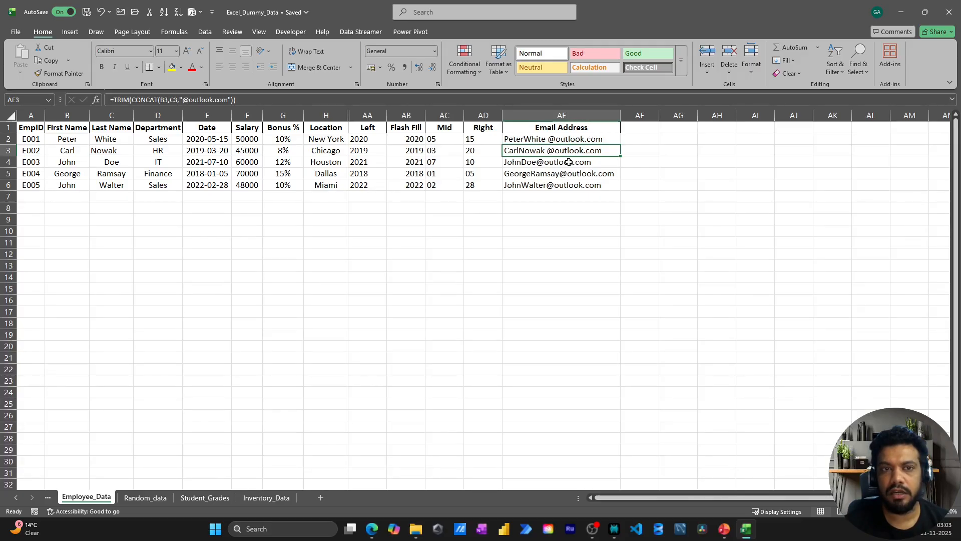
{"action": "key", "text": "Up"}
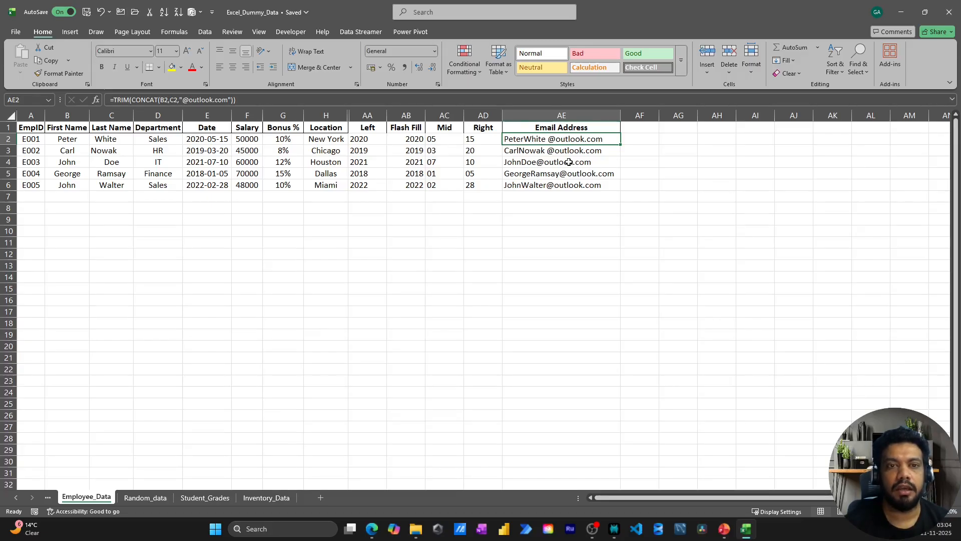
{"action": "key", "text": "F2"}
{"action": "key", "text": "Left"}
{"action": "key", "text": "Left"}
{"action": "key", "text": "Left"}
{"action": "key", "text": "Left"}
{"action": "key", "text": "Left"}
{"action": "key", "text": "Left"}
{"action": "key", "text": "Left"}
{"action": "key", "text": "Left"}
{"action": "key", "text": "Left"}
{"action": "key", "text": "Left"}
{"action": "key", "text": "Left"}
{"action": "key", "text": "Left"}
{"action": "key", "text": "Left"}
{"action": "key", "text": "Left"}
{"action": "key", "text": "Left"}
{"action": "key", "text": "Left"}
{"action": "key", "text": "Left"}
{"action": "key", "text": "Left"}
{"action": "key", "text": "Left"}
{"action": "key", "text": "Left"}
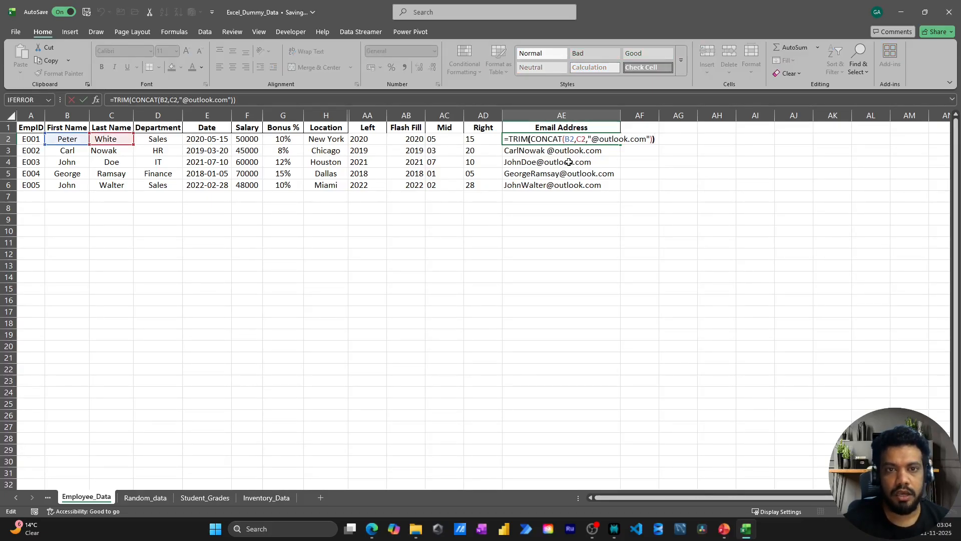
{"action": "key", "text": "Left"}
{"action": "key", "text": "Left"}
{"action": "key", "text": "Left"}
{"action": "key", "text": "Left"}
{"action": "key", "text": "Left"}
{"action": "key", "text": "Left"}
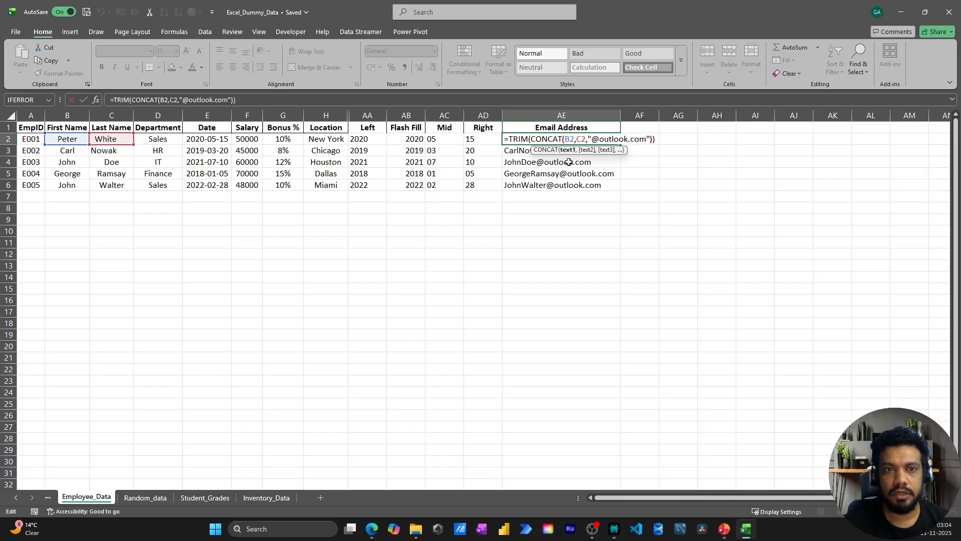
{"action": "key", "text": "shift+Left"}
{"action": "key", "text": "shift+Left"}
{"action": "key", "text": "shift+Left"}
{"action": "key", "text": "shift+Left"}
{"action": "key", "text": "shift+Left"}
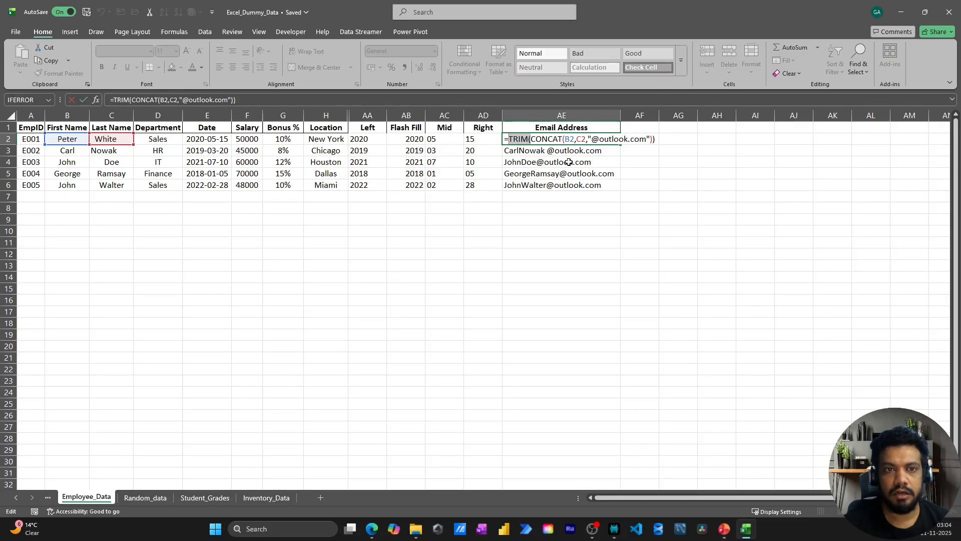
{"action": "key", "text": "BackSpace"}
{"action": "key", "text": "Right"}
{"action": "key", "text": "Right"}
{"action": "key", "text": "Right"}
{"action": "key", "text": "Right"}
{"action": "key", "text": "Right"}
{"action": "key", "text": "Right"}
{"action": "key", "text": "Right"}
{"action": "key", "text": "Right"}
{"action": "key", "text": "Right"}
{"action": "key", "text": "Right"}
{"action": "key", "text": "Right"}
{"action": "key", "text": "Right"}
{"action": "key", "text": "Right"}
{"action": "key", "text": "Right"}
{"action": "key", "text": "Right"}
{"action": "key", "text": "Right"}
{"action": "key", "text": "Right"}
{"action": "key", "text": "Right"}
{"action": "key", "text": "Right"}
{"action": "key", "text": "Right"}
{"action": "key", "text": "Right"}
{"action": "key", "text": "Right"}
{"action": "key", "text": "Right"}
{"action": "key", "text": "Right"}
{"action": "key", "text": "Right"}
{"action": "key", "text": "Right"}
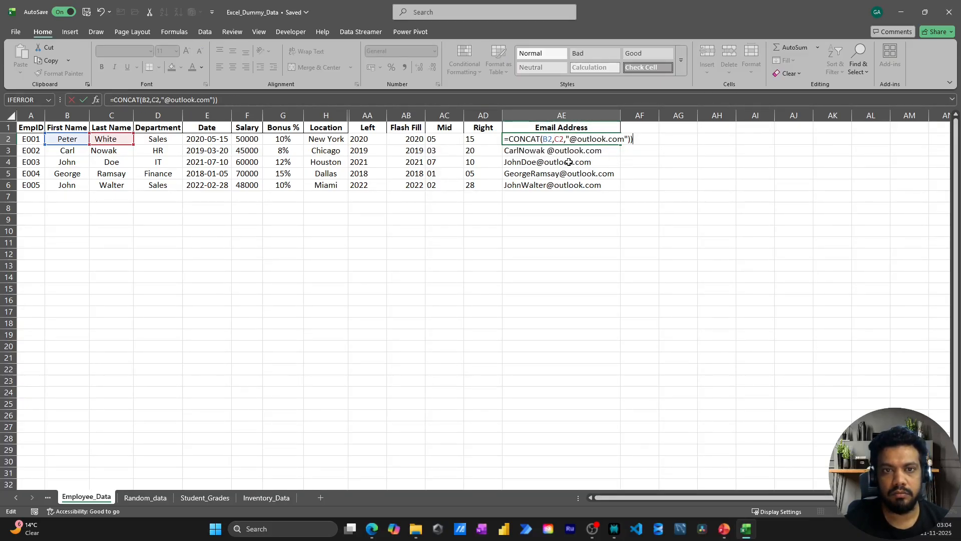
{"action": "key", "text": "ctrl+Return"}
Step: Fill the plain CONCAT formula from AE2 down through AE6
{"action": "key", "text": "shift+Down"}
{"action": "key", "text": "shift+Down"}
{"action": "key", "text": "shift+Down"}
{"action": "key", "text": "shift+Down"}
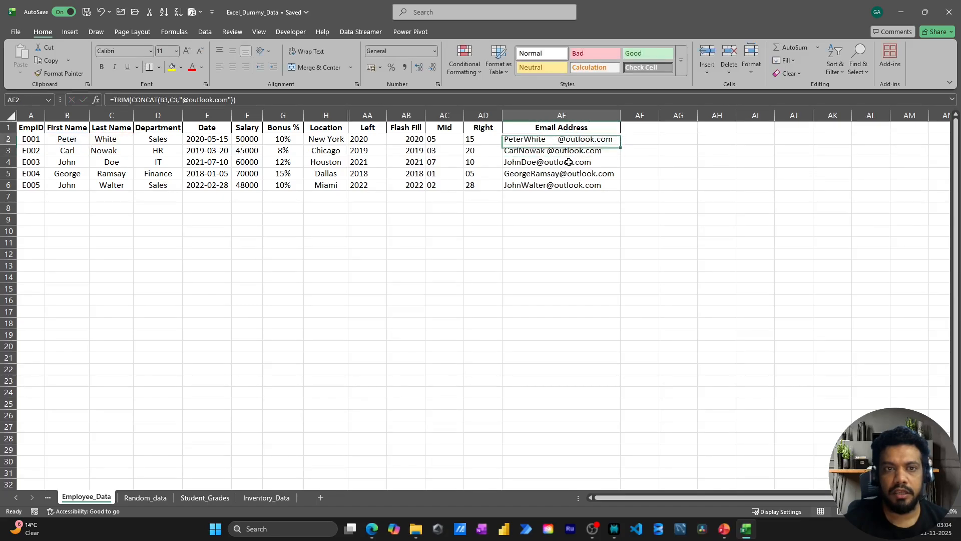
{"action": "key", "text": "ctrl+d"}
{"action": "key", "text": "Up"}
{"action": "key", "text": "Down"}
{"action": "key", "text": "F2"}
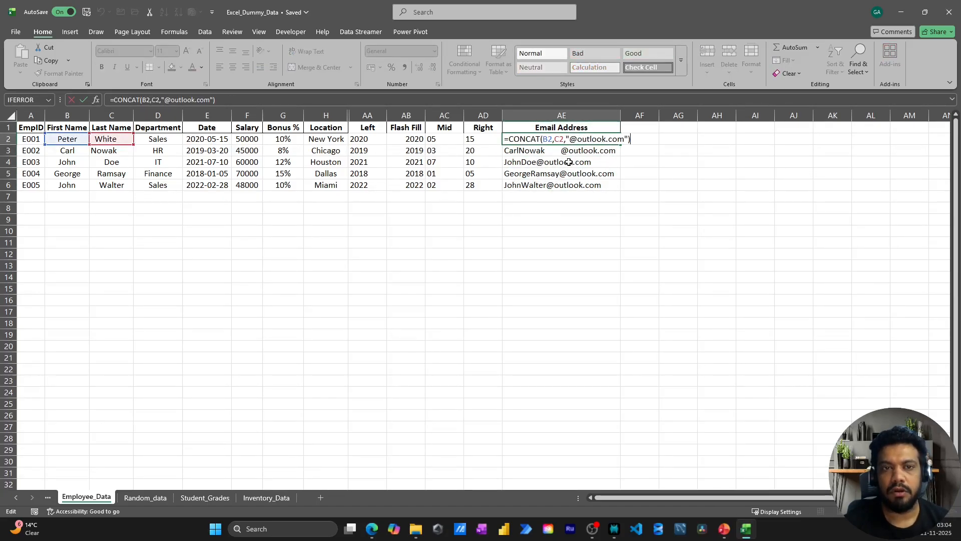
{"action": "key", "text": "Left"}
{"action": "key", "text": "Left"}
{"action": "key", "text": "Left"}
{"action": "key", "text": "Left"}
{"action": "key", "text": "Left"}
{"action": "key", "text": "Left"}
{"action": "key", "text": "Left"}
{"action": "key", "text": "Left"}
{"action": "key", "text": "Left"}
{"action": "key", "text": "Left"}
{"action": "key", "text": "Left"}
{"action": "key", "text": "Left"}
{"action": "key", "text": "Left"}
{"action": "key", "text": "Left"}
{"action": "key", "text": "Left"}
{"action": "key", "text": "Left"}
{"action": "key", "text": "Left"}
{"action": "key", "text": "Left"}
{"action": "key", "text": "Left"}
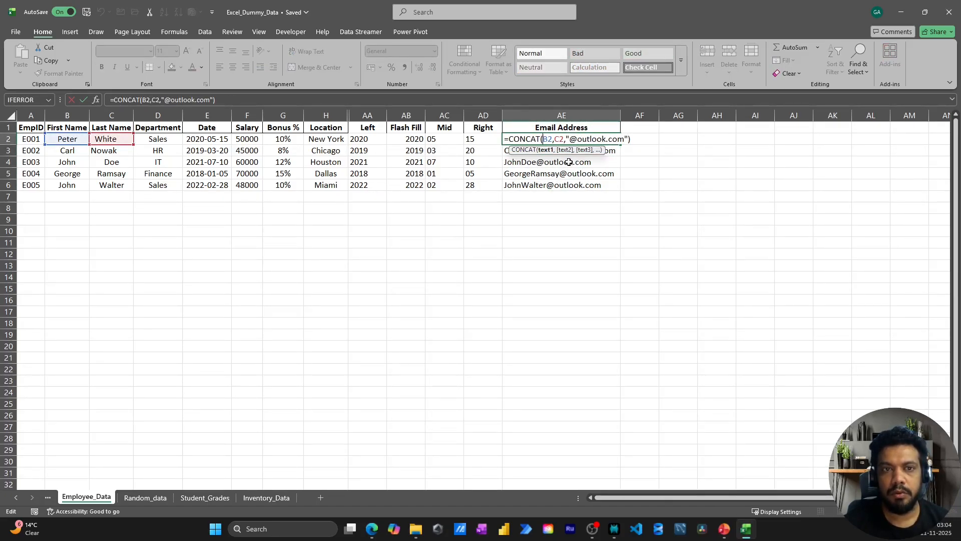
{"action": "key", "text": "Left"}
{"action": "key", "text": "Left"}
{"action": "key", "text": "Left"}
{"action": "key", "text": "Left"}
{"action": "key", "text": "Left"}
{"action": "key", "text": "Left"}
{"action": "key", "text": "Left"}
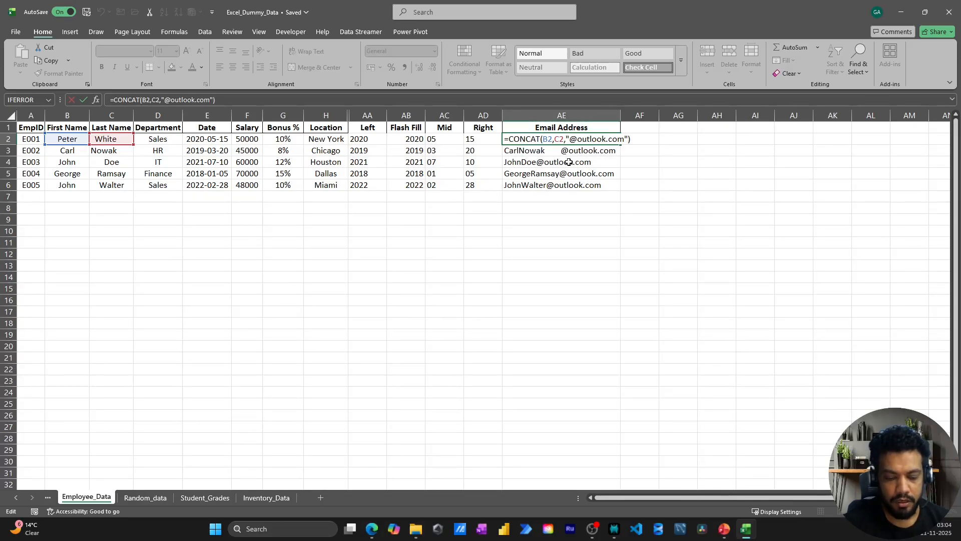
{"action": "type", "text": "TRIM("}
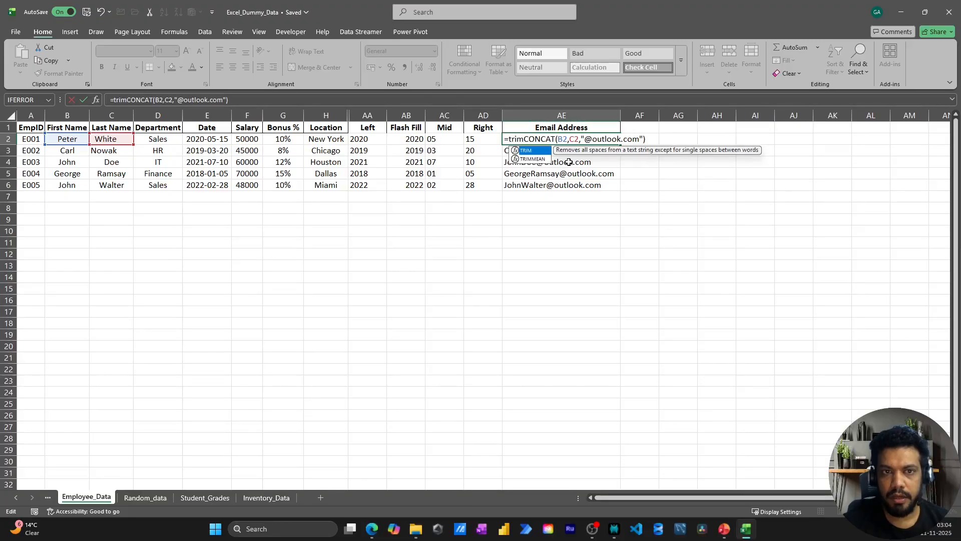
{"action": "key", "text": "Right"}
{"action": "key", "text": "Right"}
{"action": "key", "text": "Right"}
{"action": "key", "text": "Right"}
{"action": "key", "text": "Right"}
{"action": "key", "text": "Right"}
{"action": "key", "text": "Right"}
{"action": "key", "text": "Right"}
{"action": "key", "text": "Right"}
{"action": "key", "text": "Right"}
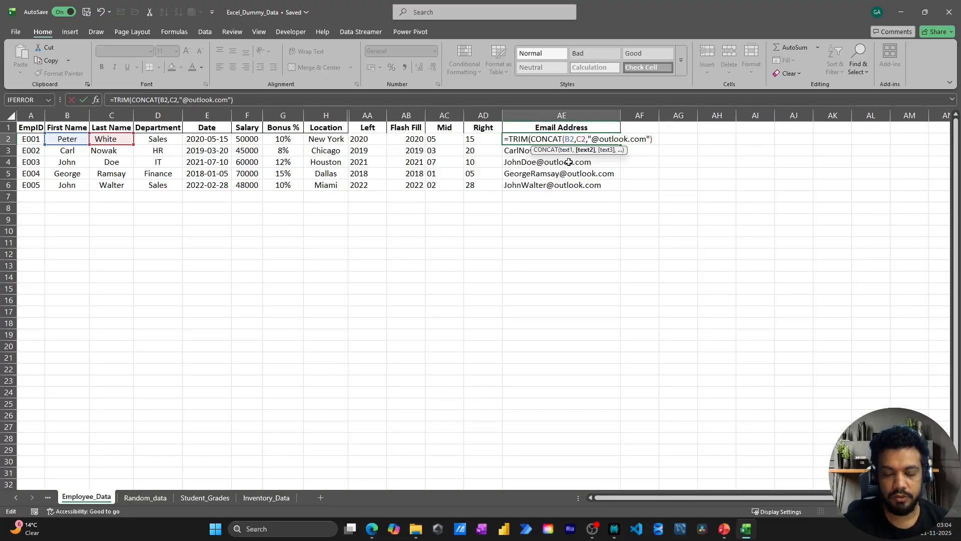
{"action": "type", "text": ")"}
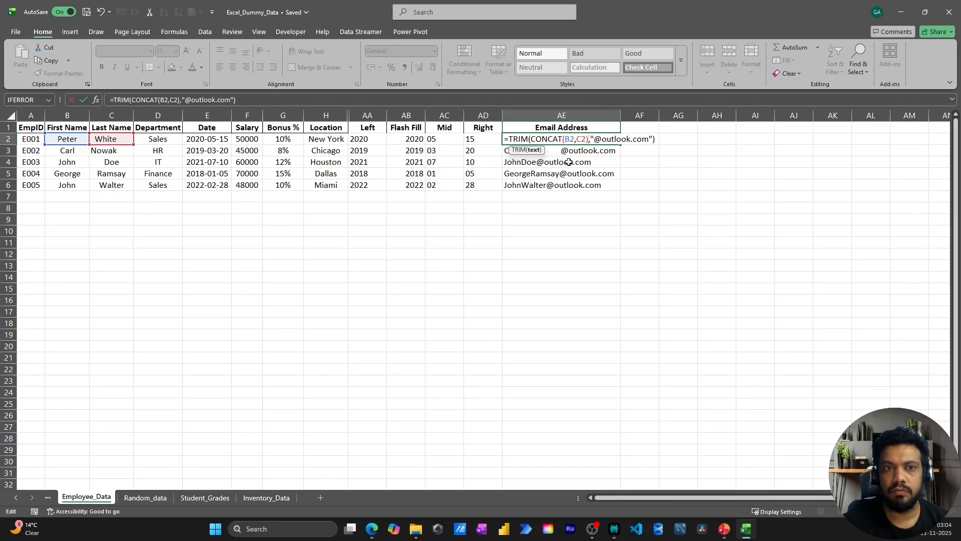
{"action": "type", "text": ")"}
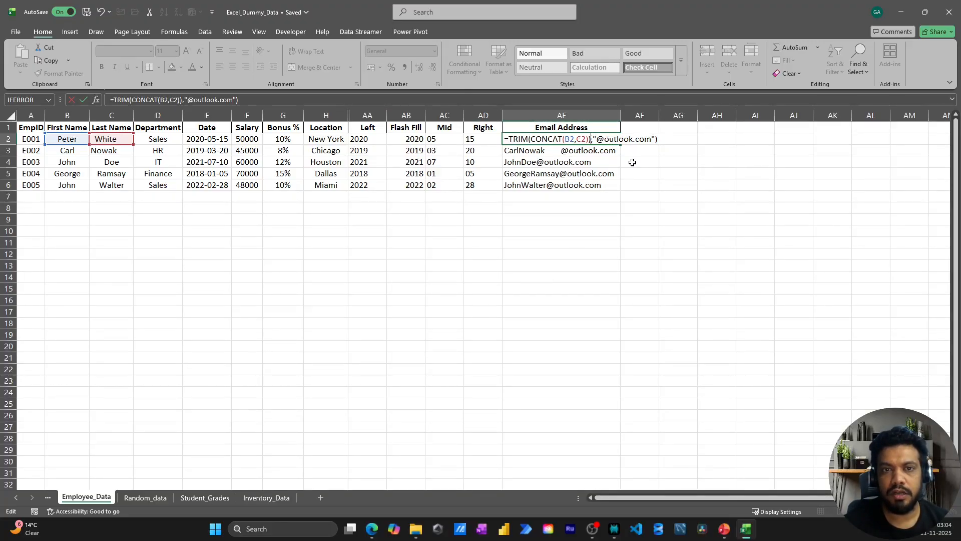
{"action": "key", "text": "Return"}
{"action": "key", "text": "Return"}
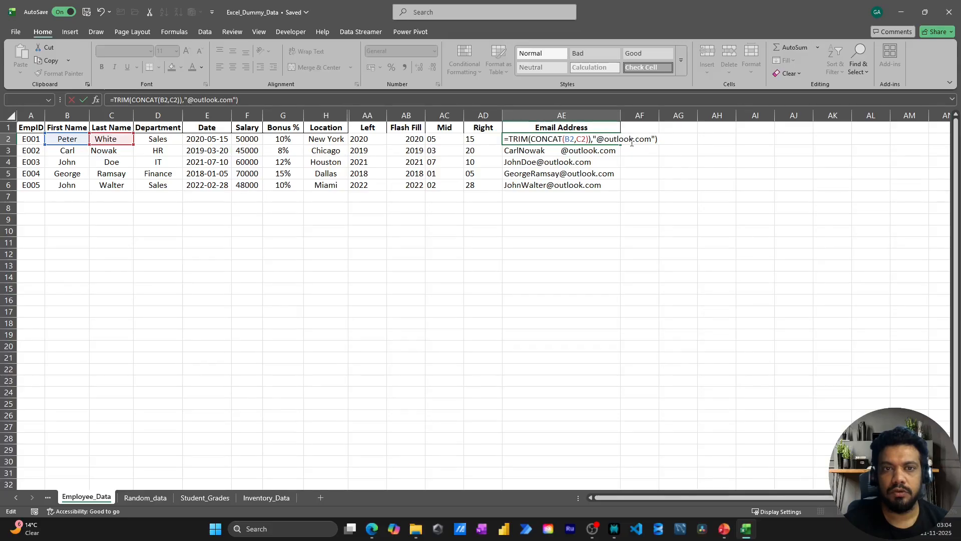
{"action": "type", "text": "CONCAT("}
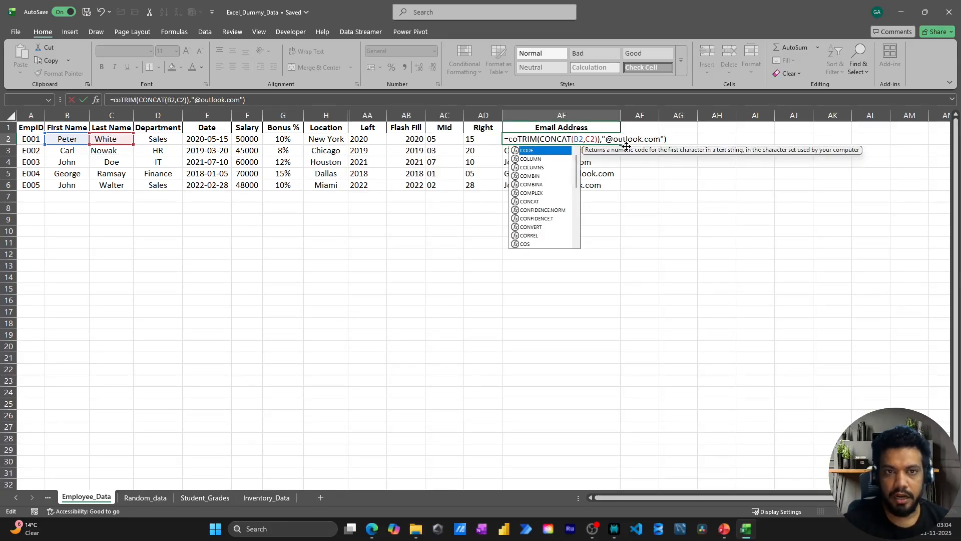
{"action": "key", "text": "Right"}
{"action": "key", "text": "Right"}
{"action": "key", "text": "Right"}
{"action": "key", "text": "Right"}
{"action": "key", "text": "Right"}
{"action": "key", "text": "Right"}
{"action": "key", "text": "Right"}
{"action": "key", "text": "Right"}
{"action": "key", "text": "Right"}
{"action": "key", "text": "Right"}
{"action": "key", "text": "Right"}
{"action": "key", "text": "Right"}
{"action": "key", "text": "Right"}
{"action": "key", "text": "Right"}
{"action": "key", "text": "Right"}
{"action": "key", "text": "Right"}
{"action": "key", "text": "Right"}
{"action": "key", "text": "Right"}
{"action": "key", "text": "Right"}
{"action": "key", "text": "Right"}
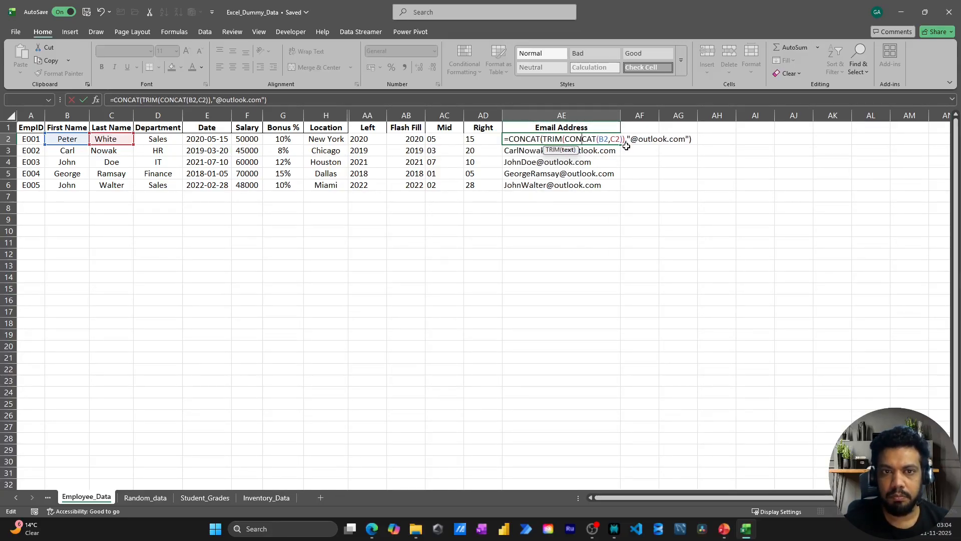
{"action": "key", "text": "shift+Left"}
{"action": "key", "text": "shift+Left"}
{"action": "key", "text": "shift+Left"}
{"action": "key", "text": "shift+Left"}
{"action": "key", "text": "shift+Left"}
{"action": "key", "text": "shift+Left"}
{"action": "key", "text": "shift+Left"}
{"action": "key", "text": "shift+Left"}
{"action": "key", "text": "shift+Left"}
{"action": "key", "text": "shift+Left"}
{"action": "key", "text": "shift+Left"}
{"action": "key", "text": "shift+Left"}
{"action": "key", "text": "shift+Left"}
{"action": "key", "text": "shift+Left"}
{"action": "key", "text": "shift+Left"}
{"action": "key", "text": "shift+Left"}
{"action": "key", "text": "shift+Left"}
{"action": "key", "text": "shift+Left"}
{"action": "key", "text": "shift+Left"}
{"action": "key", "text": "shift+Left"}
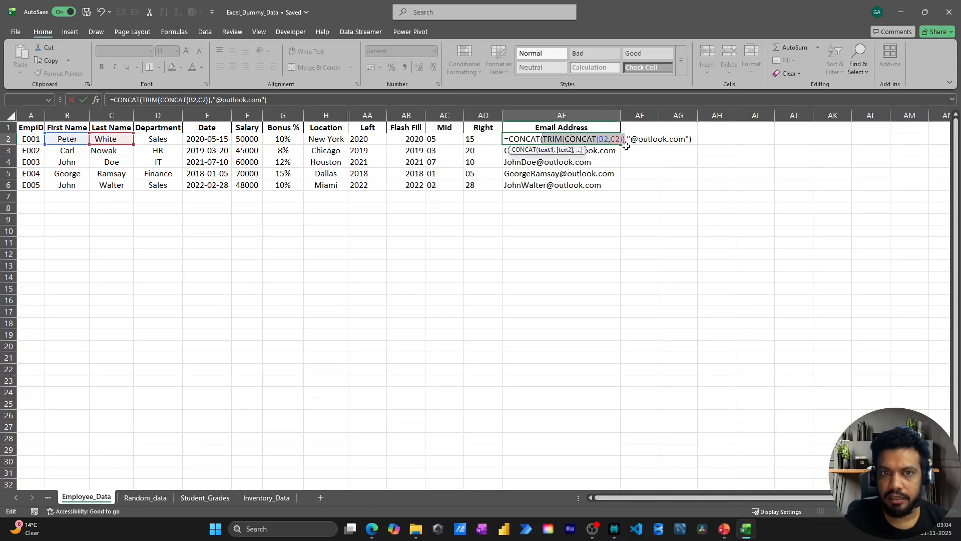
{"action": "key", "text": "Right"}
{"action": "key", "text": "Right"}
{"action": "key", "text": "Right"}
{"action": "key", "text": "Right"}
{"action": "key", "text": "Right"}
{"action": "key", "text": "Right"}
{"action": "key", "text": "Right"}
{"action": "key", "text": "Right"}
{"action": "key", "text": "Right"}
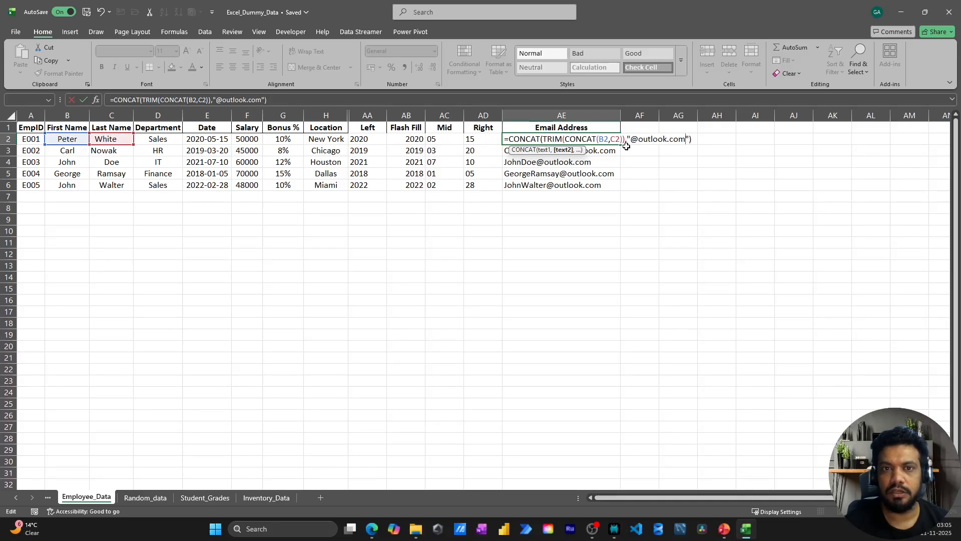
{"action": "key", "text": "Return"}
{"action": "key", "text": "Up"}
{"action": "double_click", "coordinate": [626, 146]}
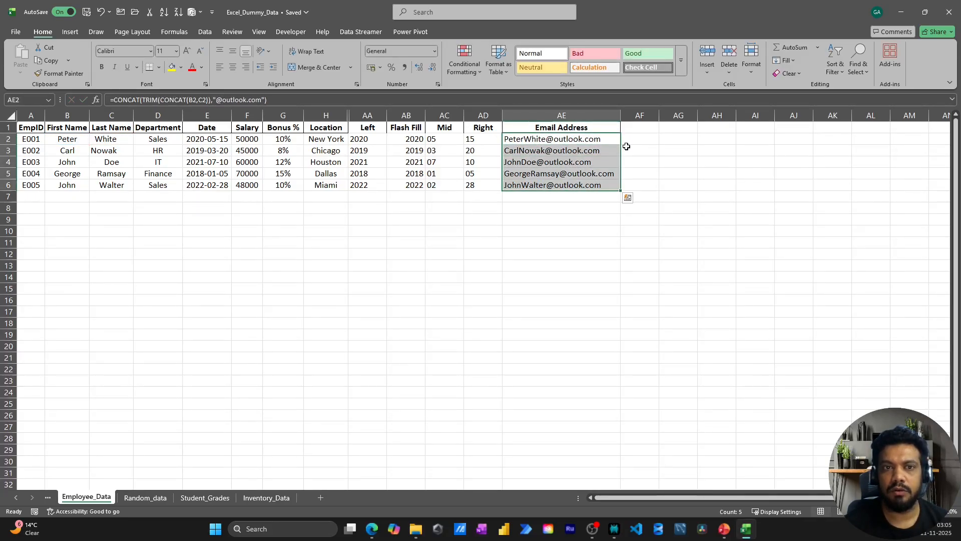
{"action": "key", "text": "Down"}
{"action": "key", "text": "Up"}
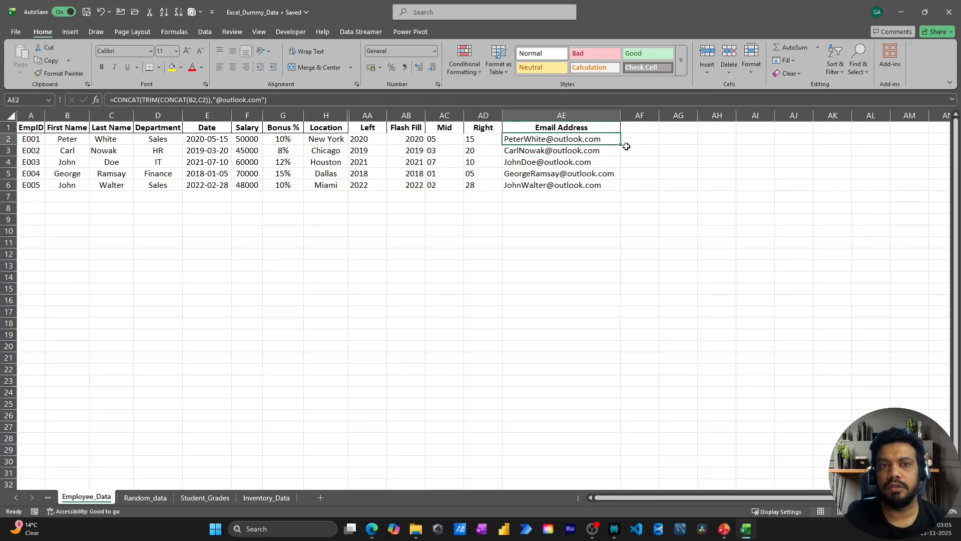
Step: Clear the formulas in AE2:AE6 under the Email Address header
{"action": "key", "text": "Down"}
{"action": "key", "text": "Down"}
{"action": "key", "text": "Down"}
{"action": "key", "text": "Up"}
{"action": "key", "text": "Up"}
{"action": "key", "text": "Up"}
{"action": "key", "text": "shift+Down"}
{"action": "key", "text": "shift+Down"}
{"action": "key", "text": "shift+Down"}
{"action": "key", "text": "shift+Down"}
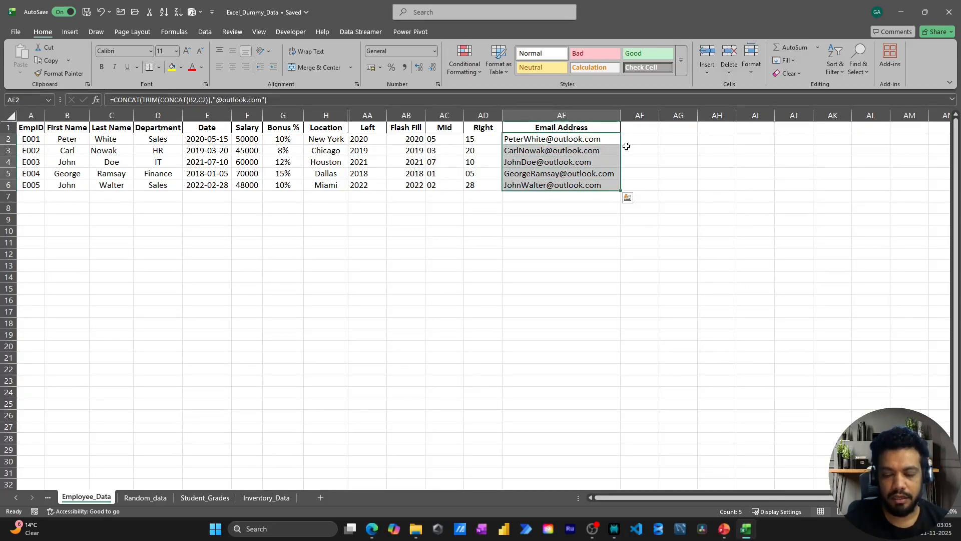
{"action": "key", "text": "Delete"}
{"action": "key", "text": "Up"}
{"action": "key", "text": "Down"}
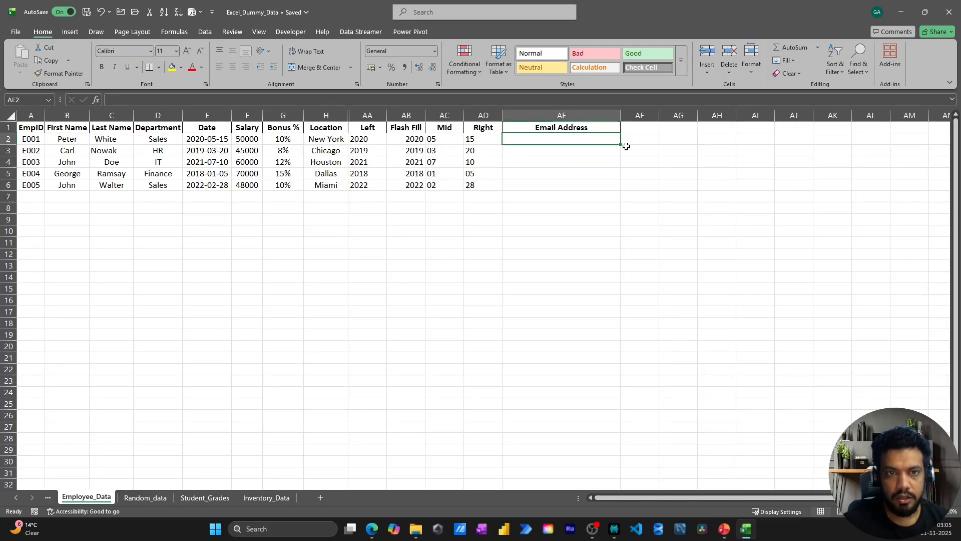
Step: Enter =CONCAT(B2,C2) in AE2 to join the first and last name
{"action": "type", "text": "=conc"}
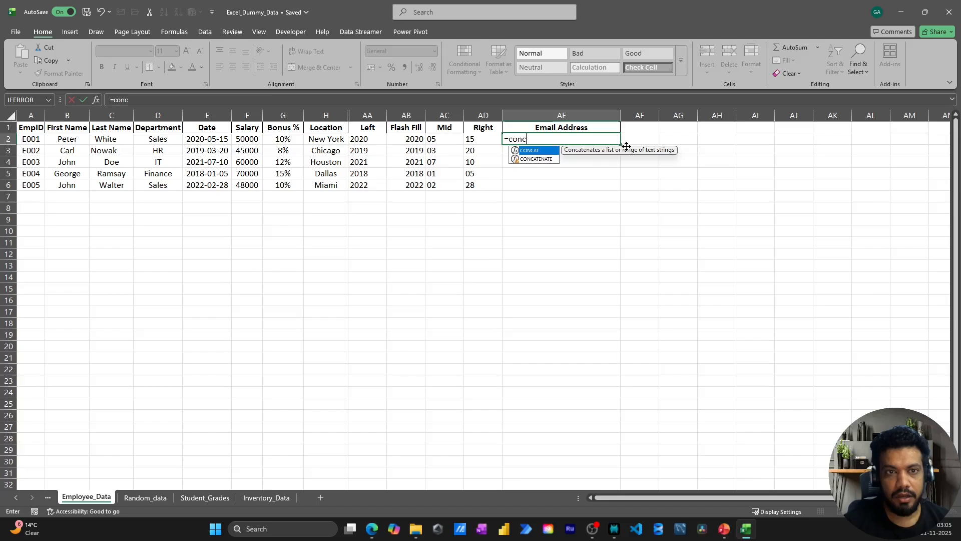
{"action": "key", "text": "Tab"}
{"action": "key", "text": "Left"}
{"action": "key", "text": "Left"}
{"action": "key", "text": "Left"}
{"action": "key", "text": "Left"}
{"action": "key", "text": "Left"}
{"action": "key", "text": "Left"}
{"action": "key", "text": "Left"}
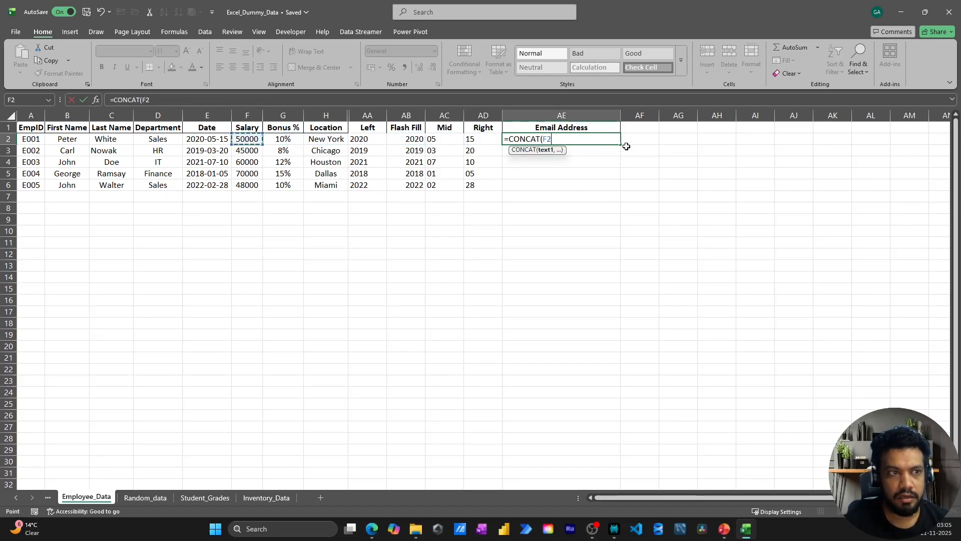
{"action": "key", "text": "Left"}
{"action": "key", "text": "Left"}
{"action": "key", "text": "Left"}
{"action": "key", "text": "Left"}
{"action": "type", "text": ","}
{"action": "key", "text": "Left"}
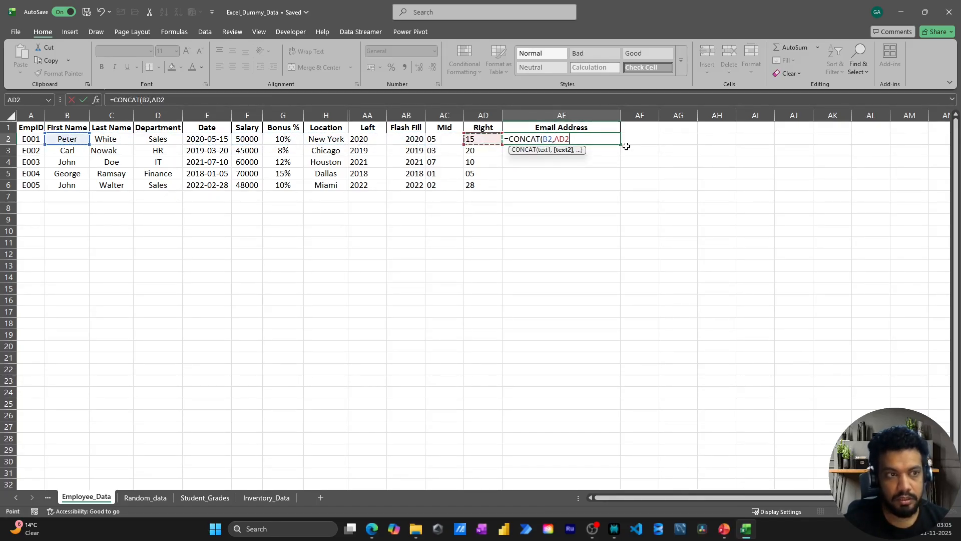
{"action": "key", "text": "Left"}
{"action": "key", "text": "Left"}
{"action": "key", "text": "Left"}
{"action": "key", "text": "Left"}
{"action": "key", "text": "Left"}
{"action": "key", "text": "Left"}
{"action": "key", "text": "Left"}
{"action": "key", "text": "Left"}
{"action": "key", "text": "Left"}
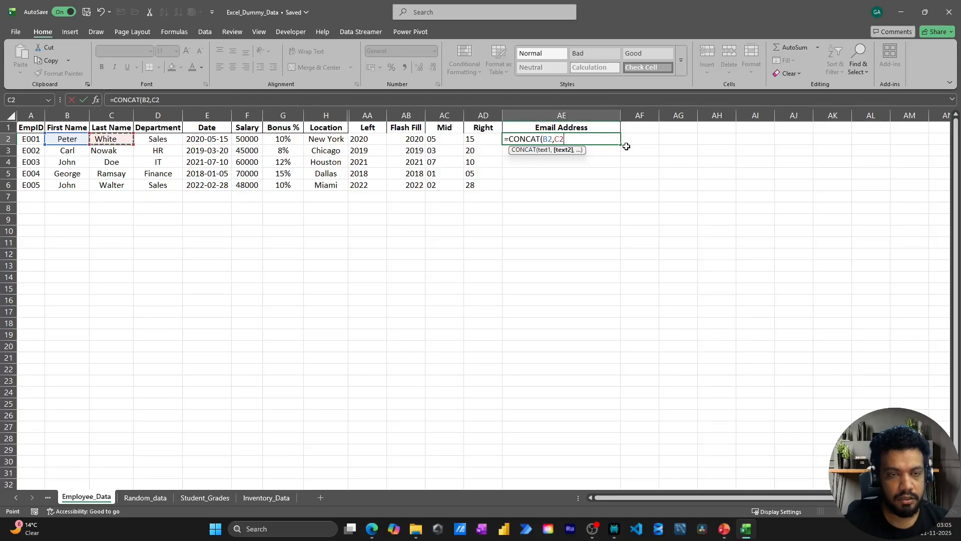
{"action": "key", "text": "ctrl+Return"}
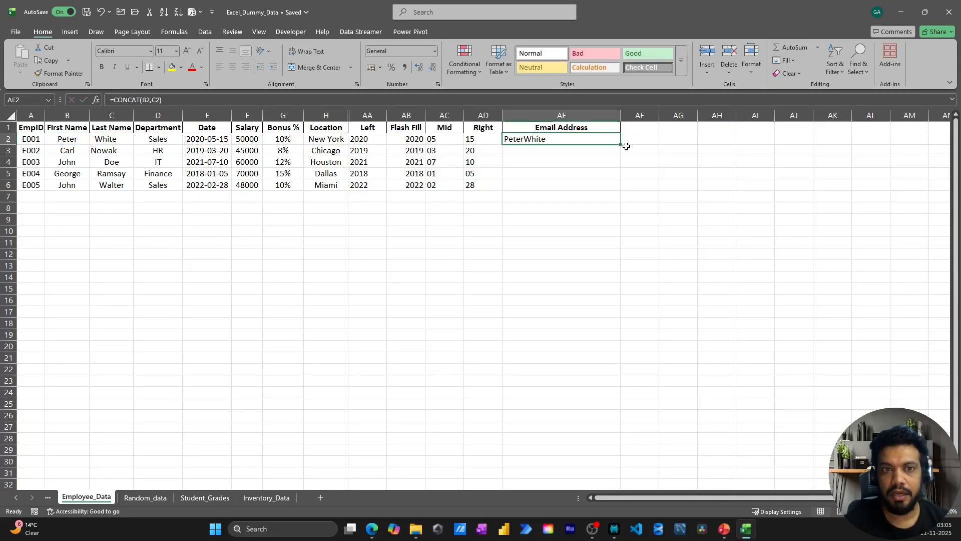
Step: Fill the =CONCAT(B2,C2) formula from AE2 down through AE6
{"action": "key", "text": "ctrl+shift+Down"}
{"action": "key", "text": "ctrl+Up"}
{"action": "key", "text": "Down"}
{"action": "key", "text": "shift+Down"}
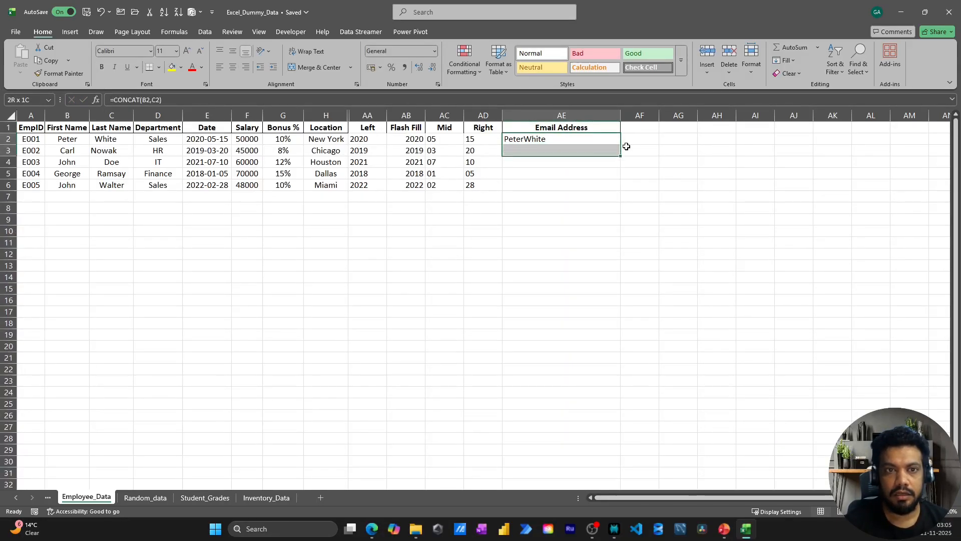
{"action": "key", "text": "shift+Down"}
{"action": "key", "text": "shift+Down"}
{"action": "key", "text": "shift+Down"}
{"action": "key", "text": "shift+Down"}
{"action": "key", "text": "shift+Up"}
{"action": "key", "text": "ctrl+e"}
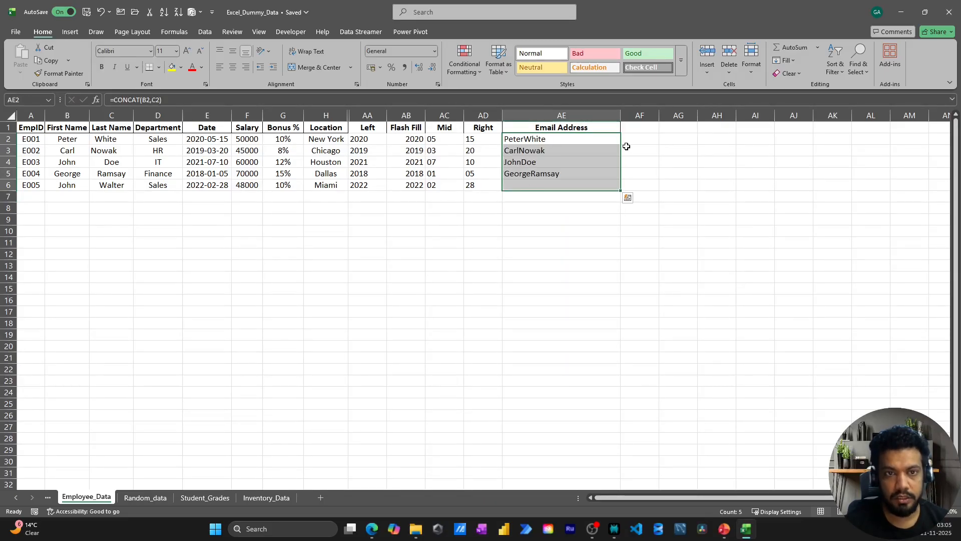
Step: Review row 2 from the source columns across to the joined name in AE2
{"action": "key", "text": "Up"}
{"action": "key", "text": "Down"}
{"action": "key", "text": "Left"}
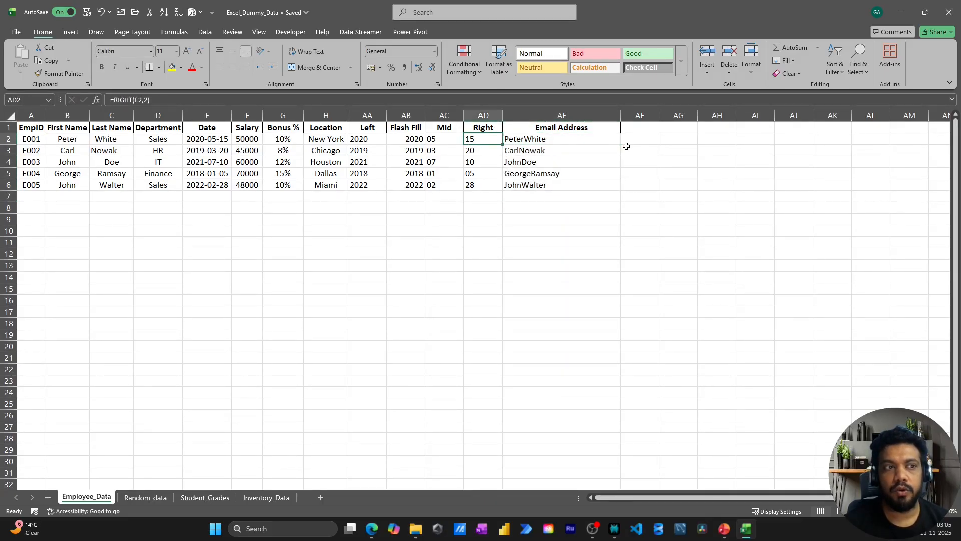
{"action": "key", "text": "ctrl+Left"}
{"action": "key", "text": "Right"}
{"action": "key", "text": "Right"}
{"action": "key", "text": "Right"}
{"action": "key", "text": "Right"}
{"action": "key", "text": "Right"}
{"action": "key", "text": "Right"}
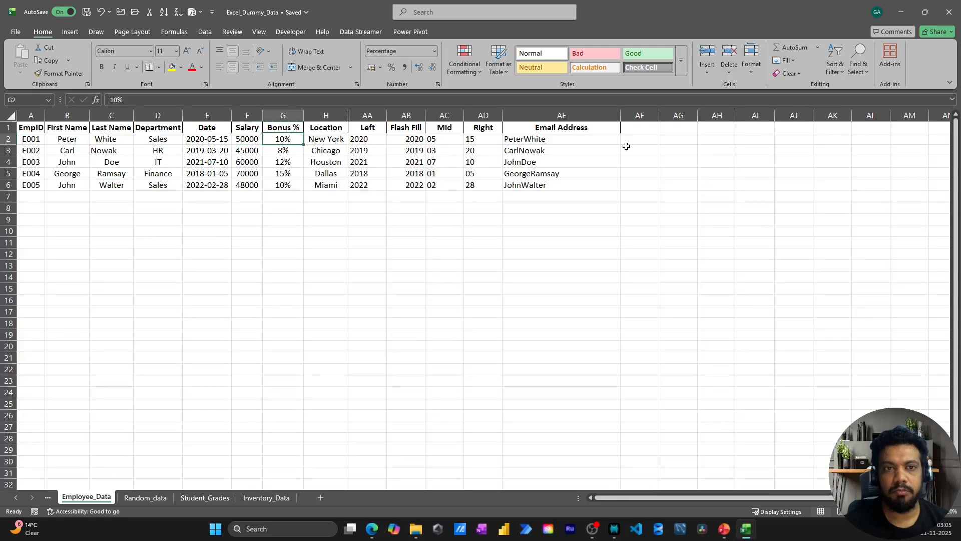
{"action": "key", "text": "Right"}
{"action": "key", "text": "Right"}
{"action": "key", "text": "Right"}
{"action": "key", "text": "Right"}
{"action": "key", "text": "Right"}
{"action": "key", "text": "Right"}
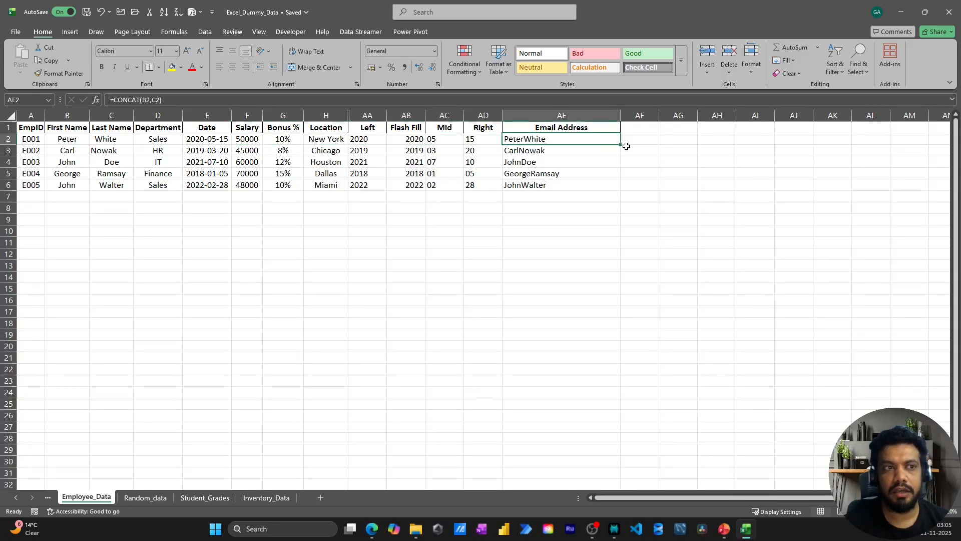
Step: Wrap the formula in AE2 in TRIM so it reads =TRIM(CONCAT(B2,C2))
{"action": "key", "text": "F2"}
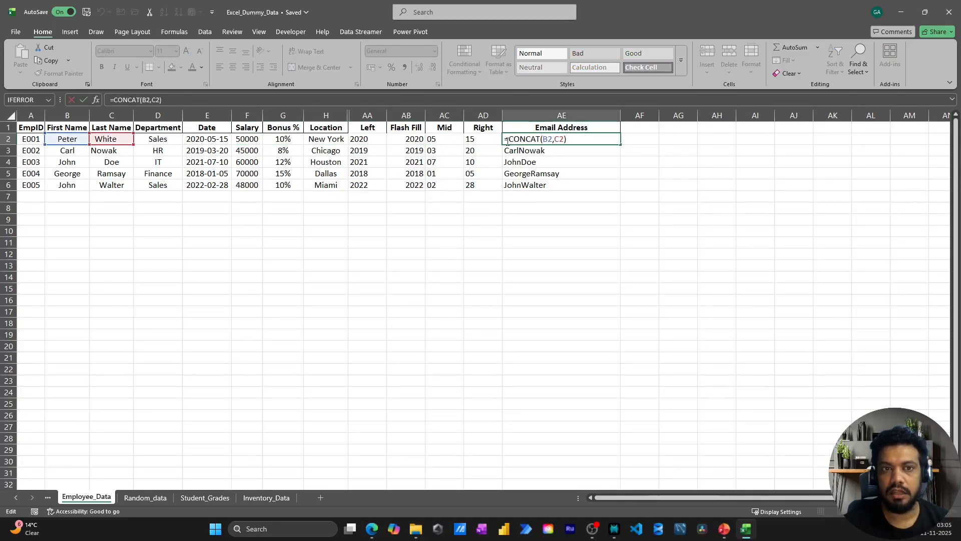
{"action": "left_click", "coordinate": [507, 141]}
{"action": "type", "text": "TRIM("}
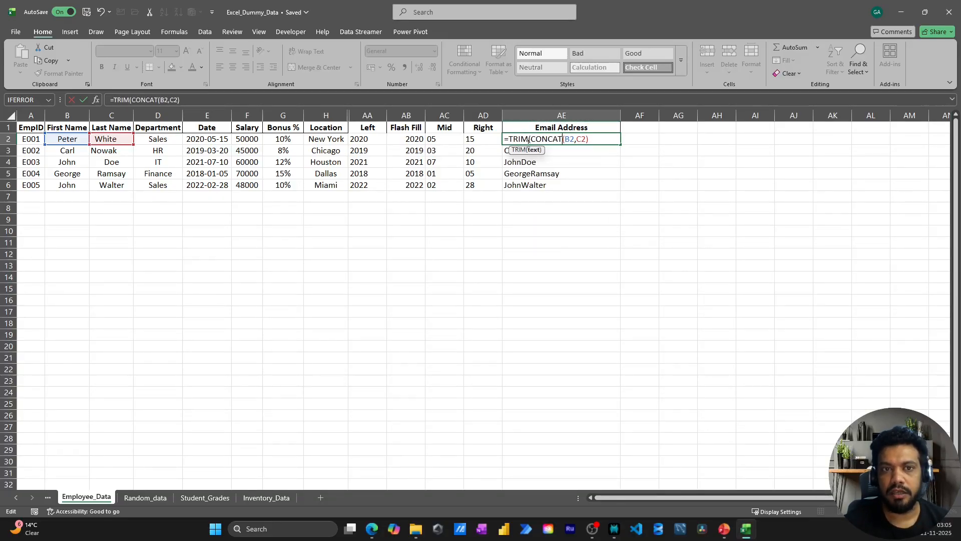
{"action": "key", "text": "End"}
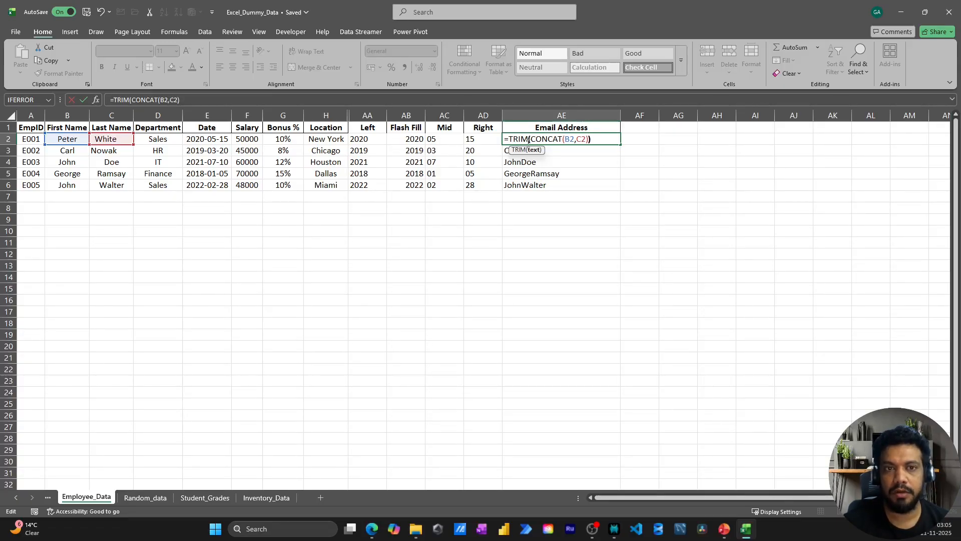
{"action": "type", "text": ")"}
{"action": "key", "text": "Return"}
{"action": "left_click", "coordinate": [529, 143]}
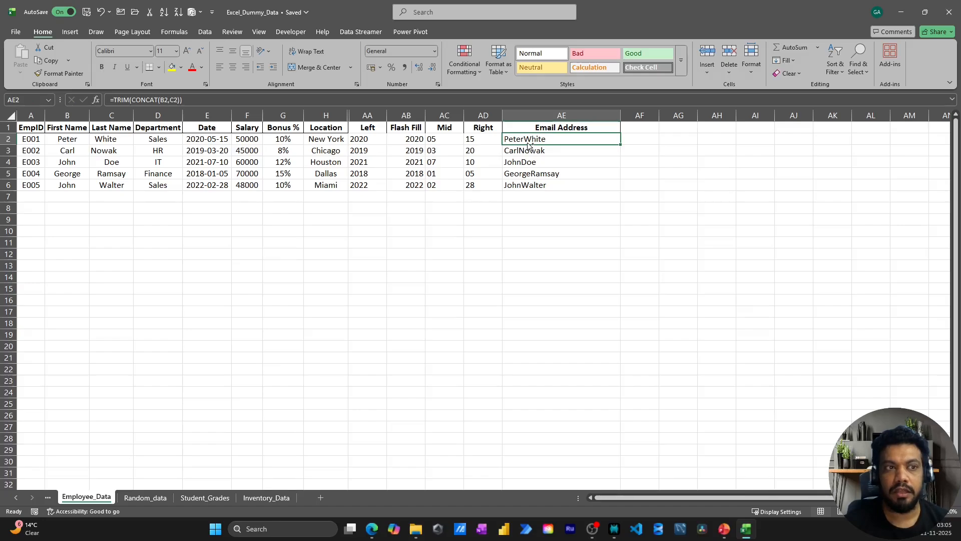
{"action": "key", "text": "ctrl+shift+Down"}
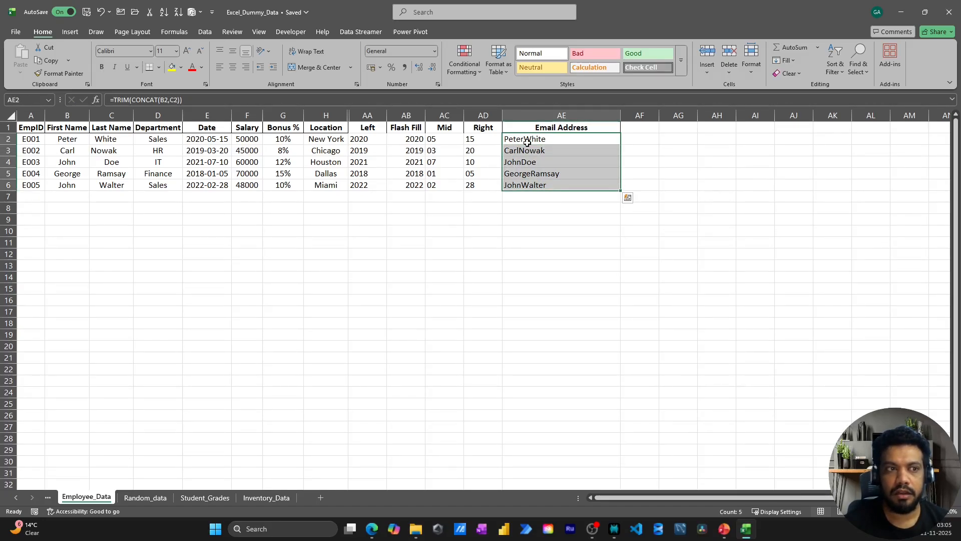
{"action": "left_click", "coordinate": [528, 143]}
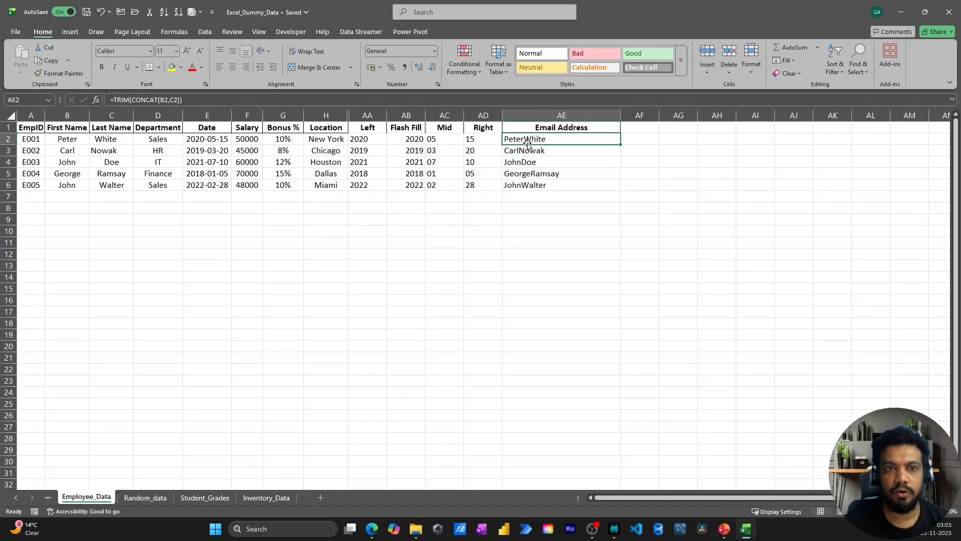
{"action": "double_click", "coordinate": [528, 143]}
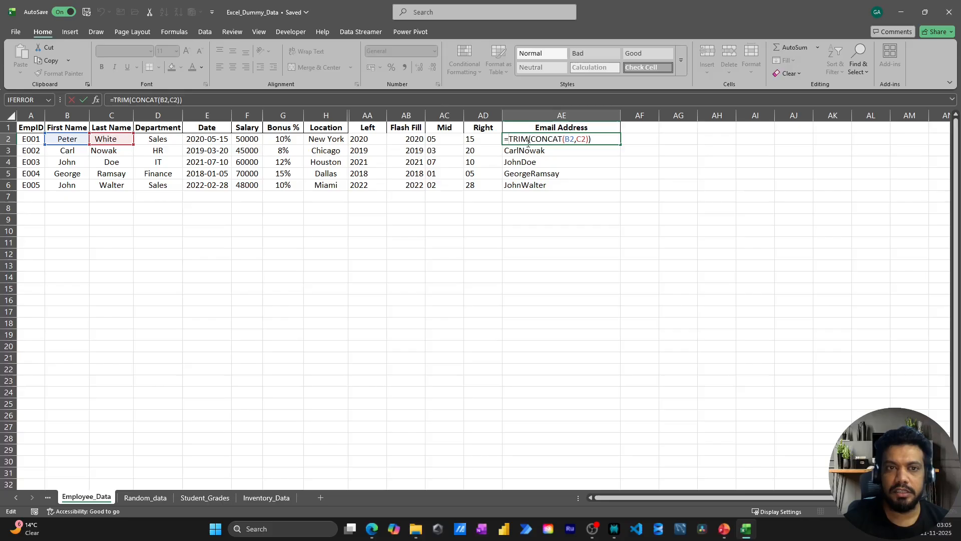
{"action": "type", "text": "con"}
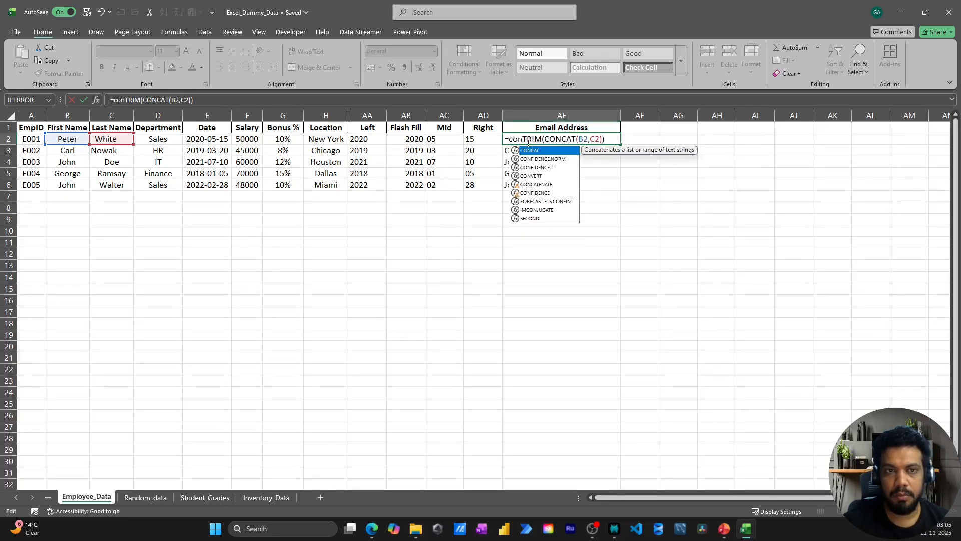
{"action": "key", "text": "Tab"}
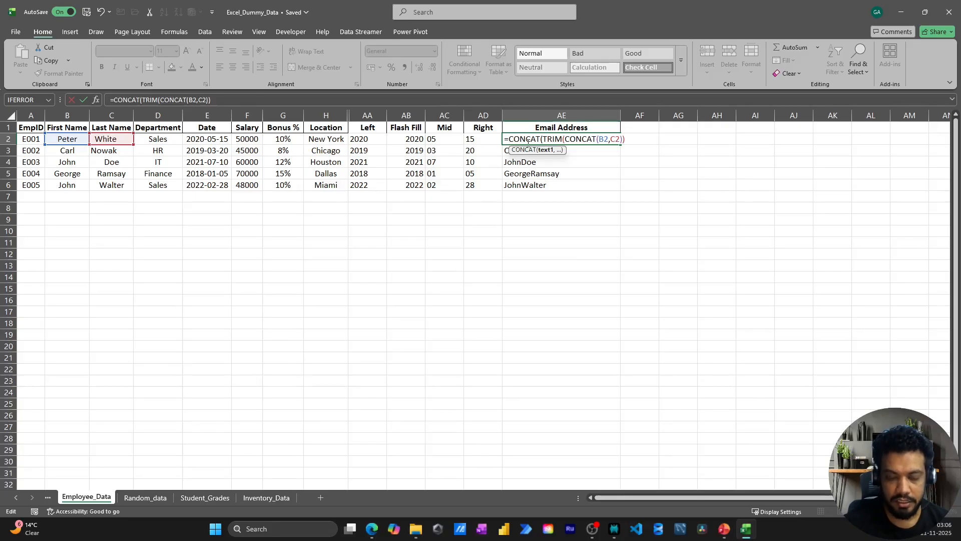
{"action": "type", "text": ",\""}
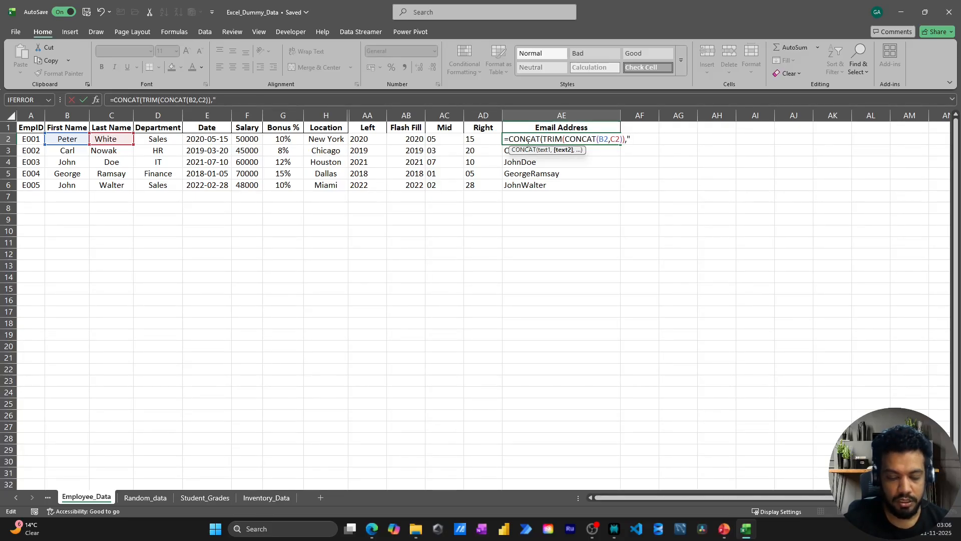
{"action": "type", "text": "@outlo"}
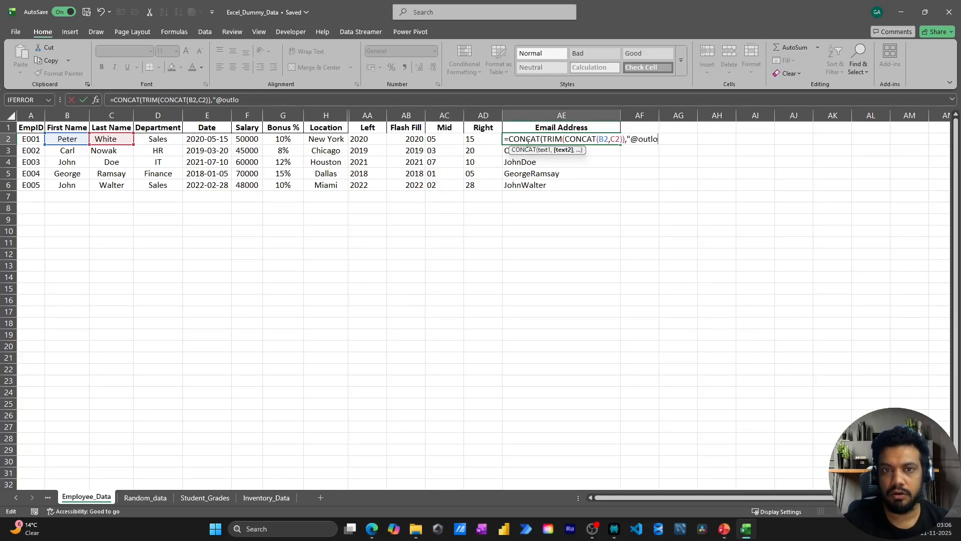
{"action": "type", "text": "ok.com\""}
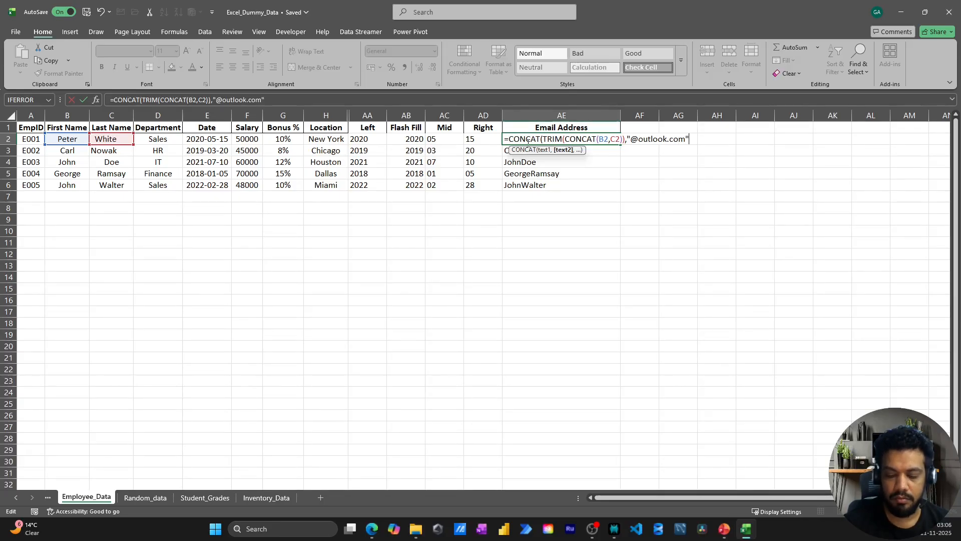
{"action": "type", "text": ")"}
{"action": "key", "text": "Return"}
Step: Fill the nested CONCAT and TRIM formula from AE2 down through AE6
{"action": "key", "text": "Up"}
{"action": "key", "text": "ctrl+shift+Down"}
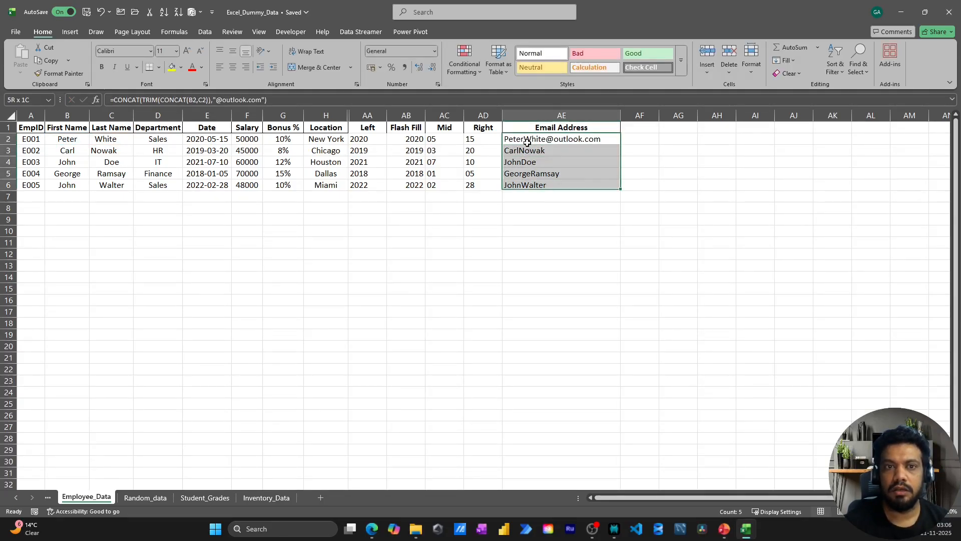
{"action": "key", "text": "ctrl+d"}
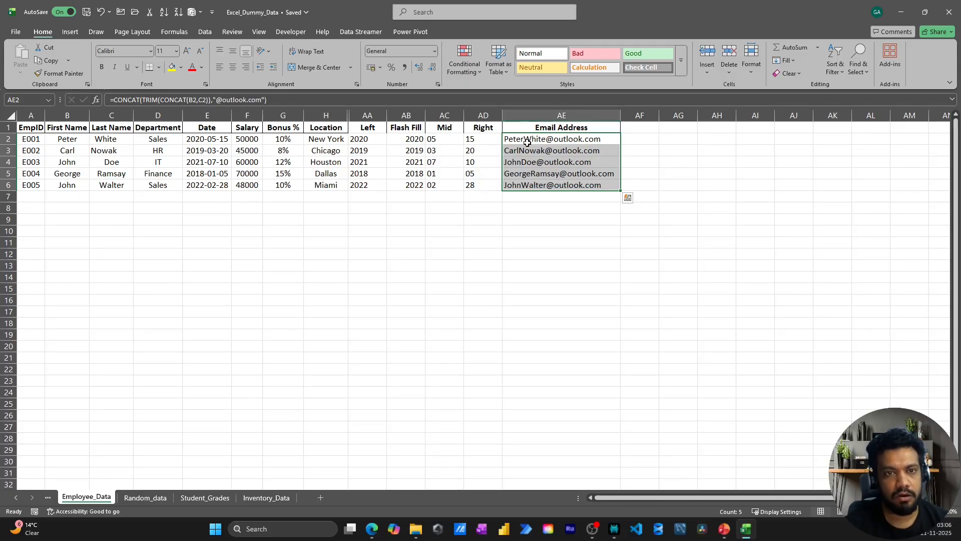
{"action": "key", "text": "Up"}
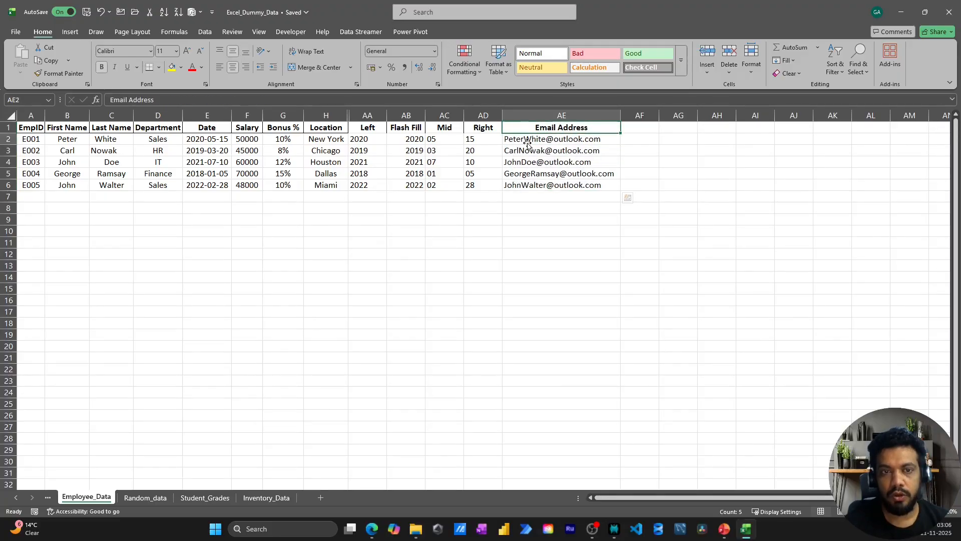
{"action": "key", "text": "Down"}
{"action": "key", "text": "Up"}
{"action": "key", "text": "Right"}
{"action": "key", "text": "Down"}
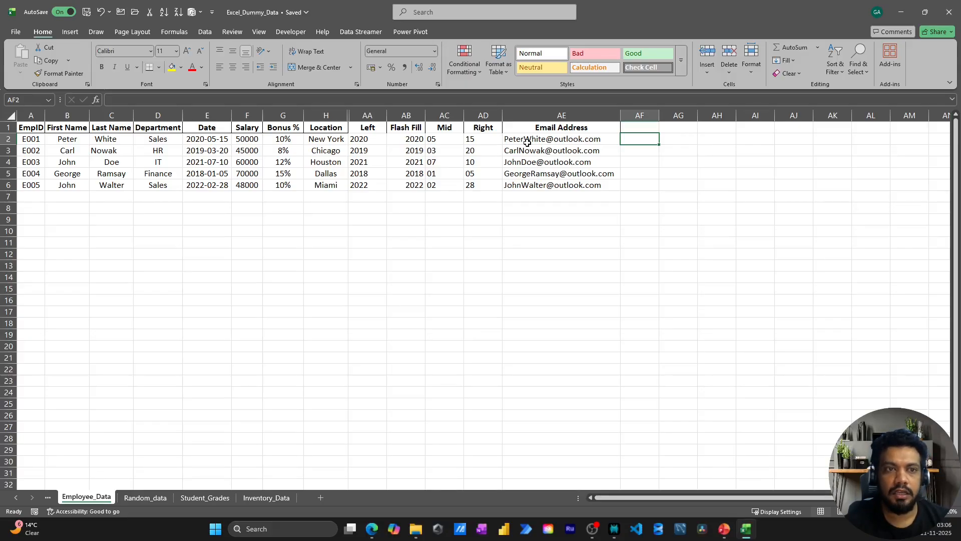
{"action": "left_click", "coordinate": [527, 143]}
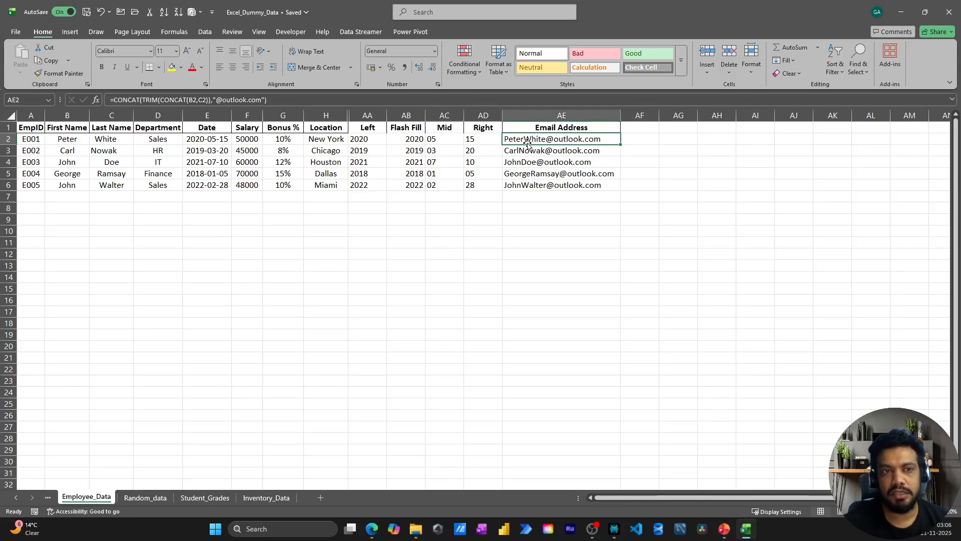
{"action": "key", "text": "Right"}
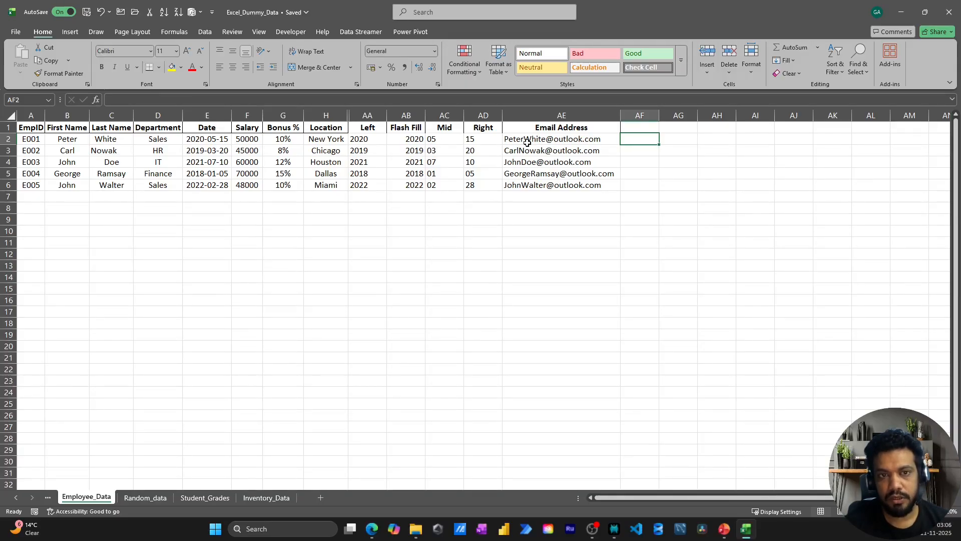
Step: Review the nested CONCAT and TRIM formulas in the Email Address column, from row 2 to row 6
{"action": "key", "text": "Left"}
{"action": "key", "text": "Down"}
{"action": "key", "text": "Down"}
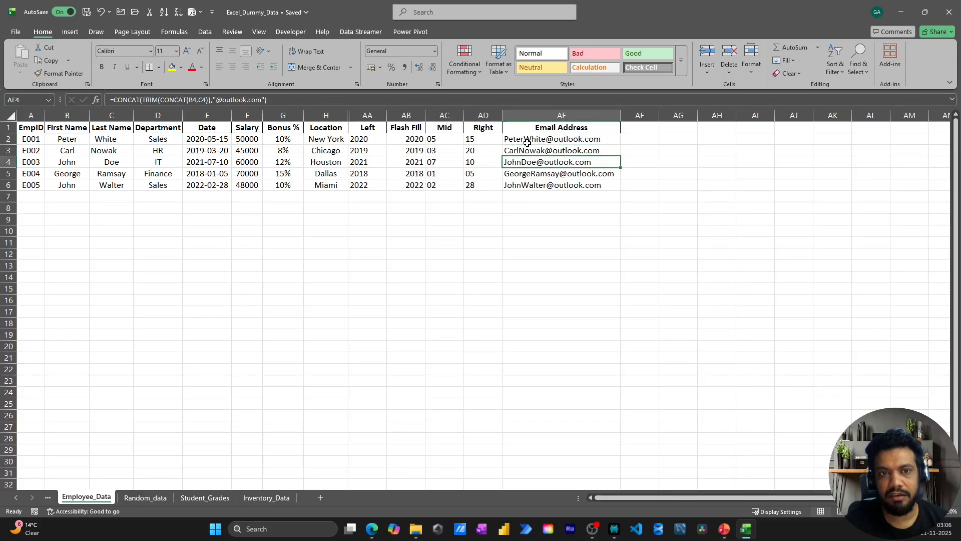
{"action": "key", "text": "Down"}
{"action": "key", "text": "Down"}
{"action": "key", "text": "Up"}
{"action": "key", "text": "Up"}
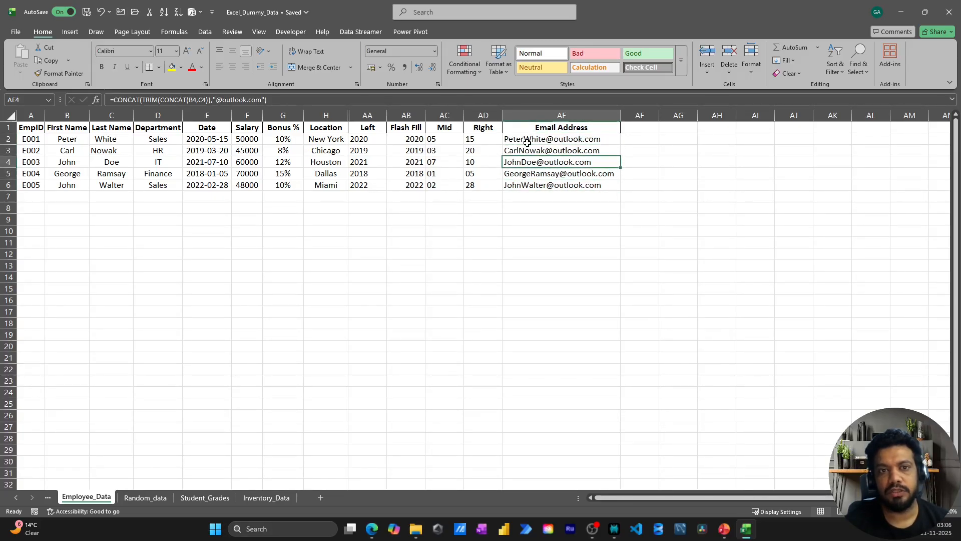
{"action": "key", "text": "Up"}
{"action": "key", "text": "Up"}
{"action": "key", "text": "Right"}
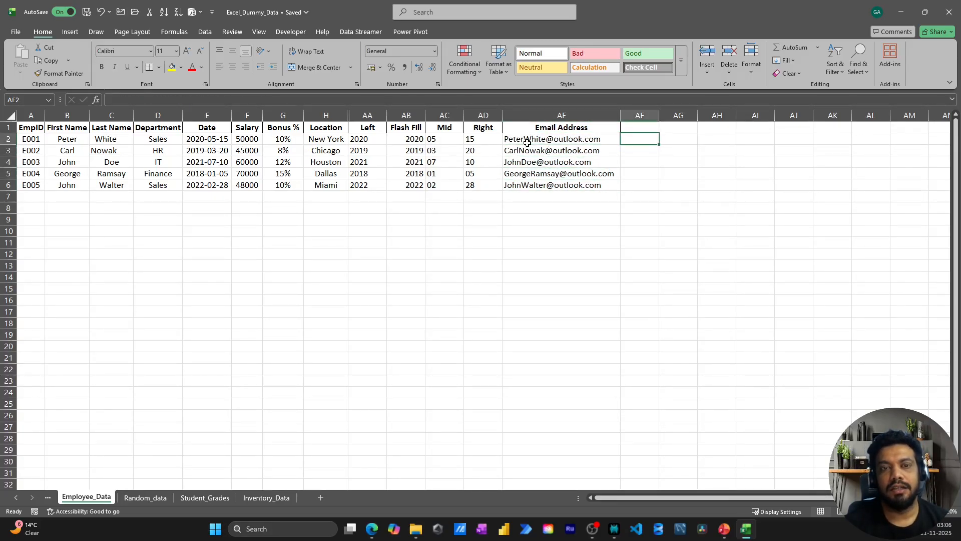
Step: Begin a LEFT formula in AF2 with the email address in AE2 as its text argument
{"action": "type", "text": "=l"}
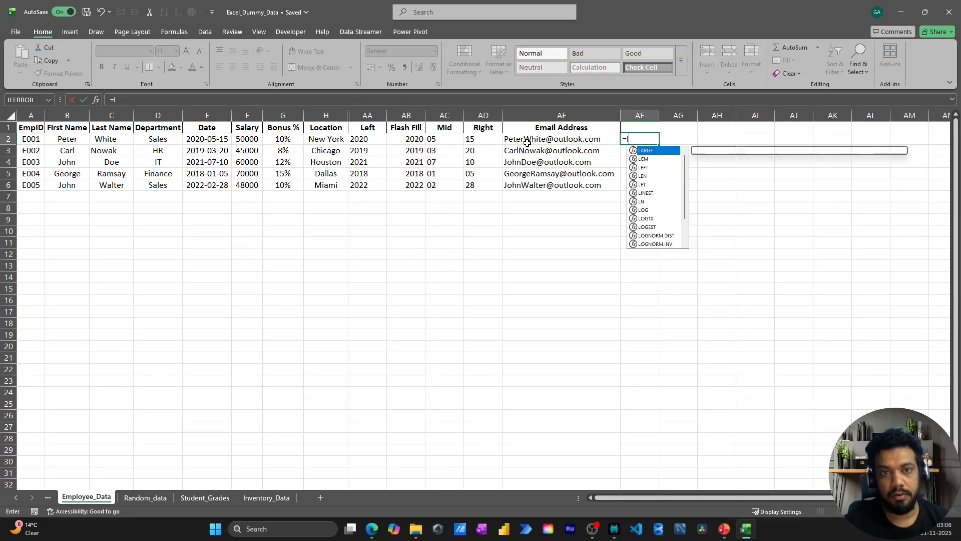
{"action": "type", "text": "eft"}
{"action": "key", "text": "Tab"}
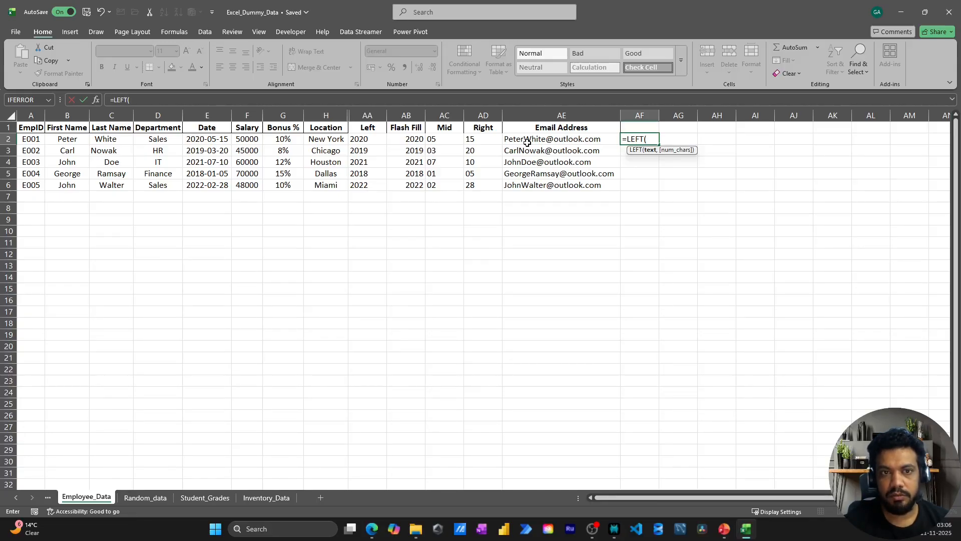
{"action": "left_click", "coordinate": [527, 143]}
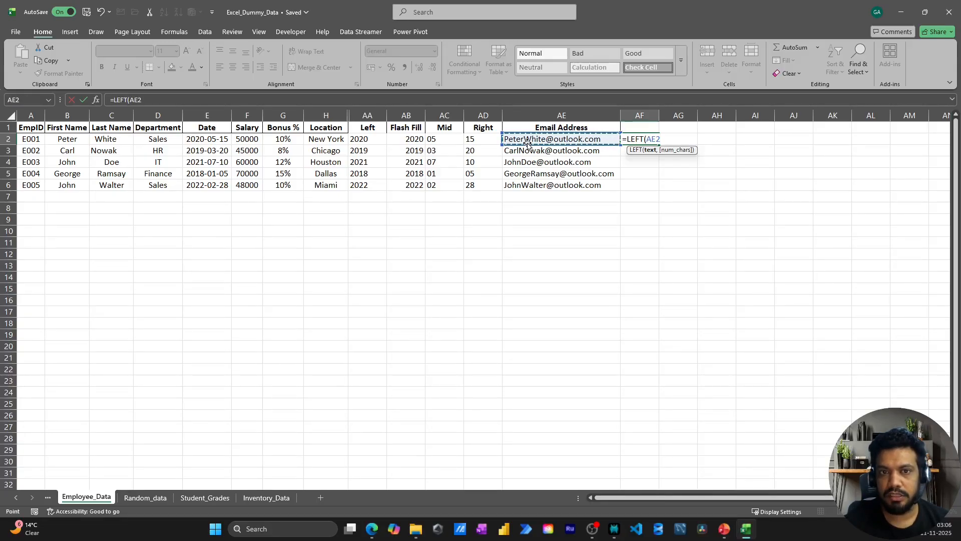
{"action": "type", "text": ","}
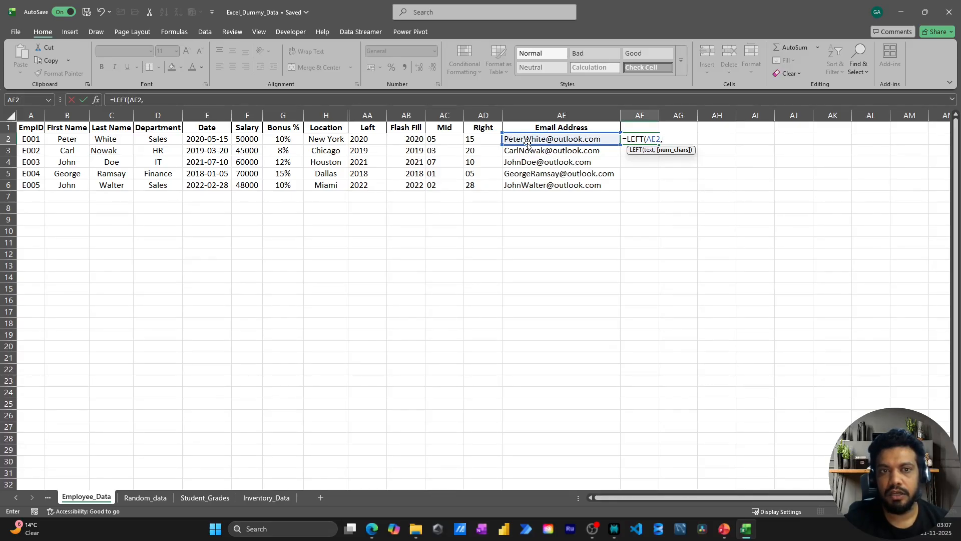
Step: Nest FIND as the character count to complete AF2 as =LEFT(AE2,FIND("@",AE2))
{"action": "type", "text": "find"}
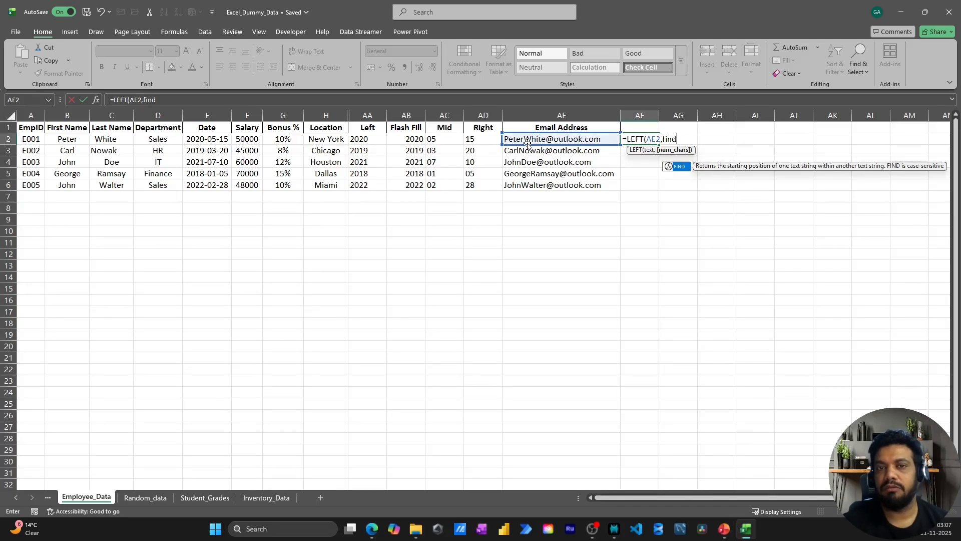
{"action": "key", "text": "Tab"}
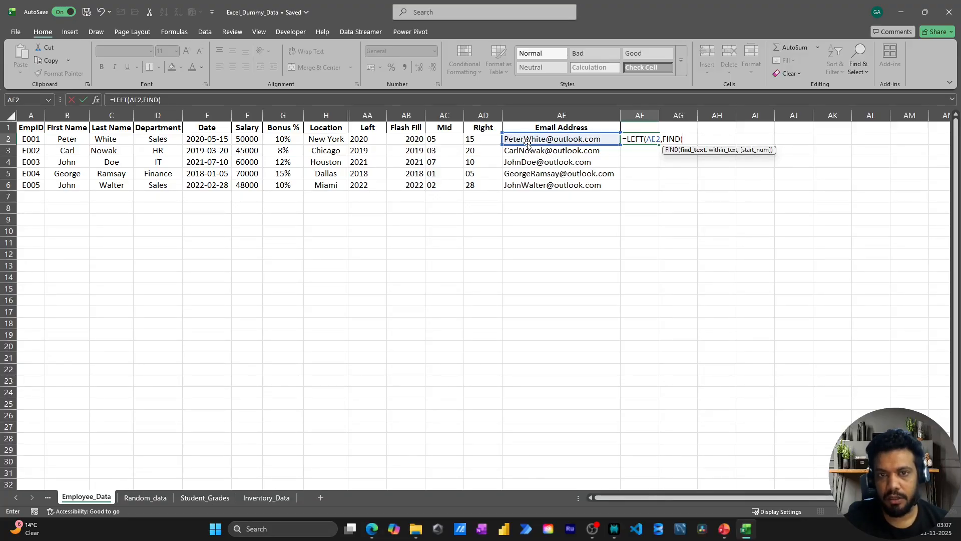
{"action": "type", "text": "\""}
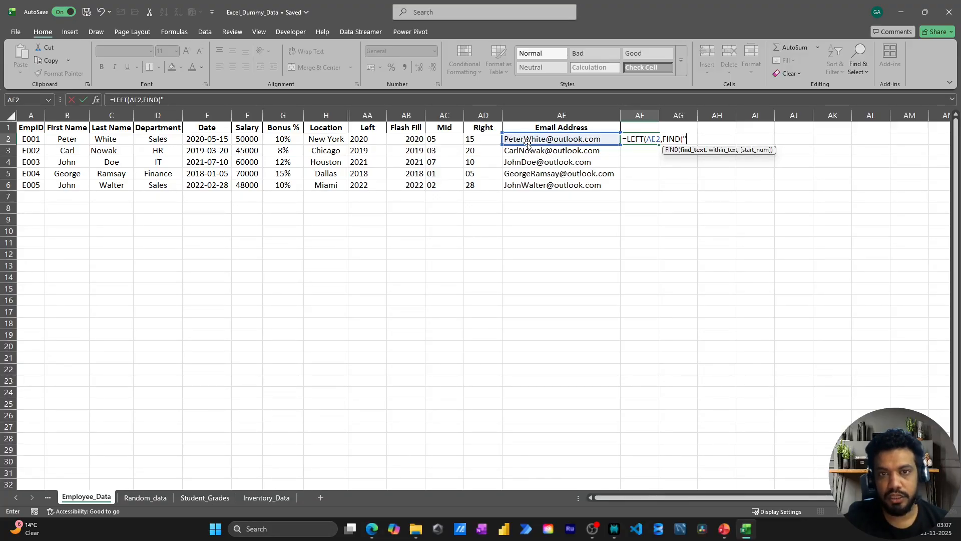
{"action": "type", "text": "@"}
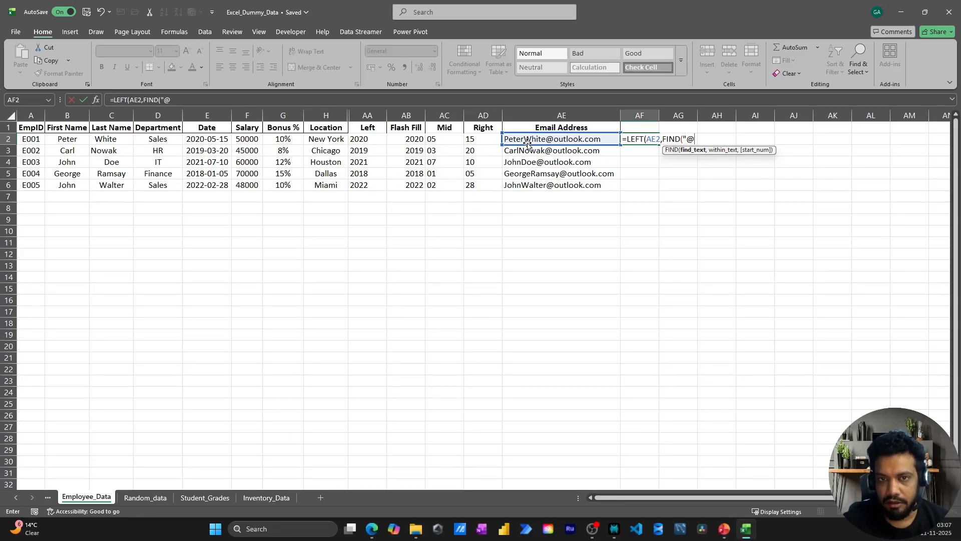
{"action": "type", "text": "\""}
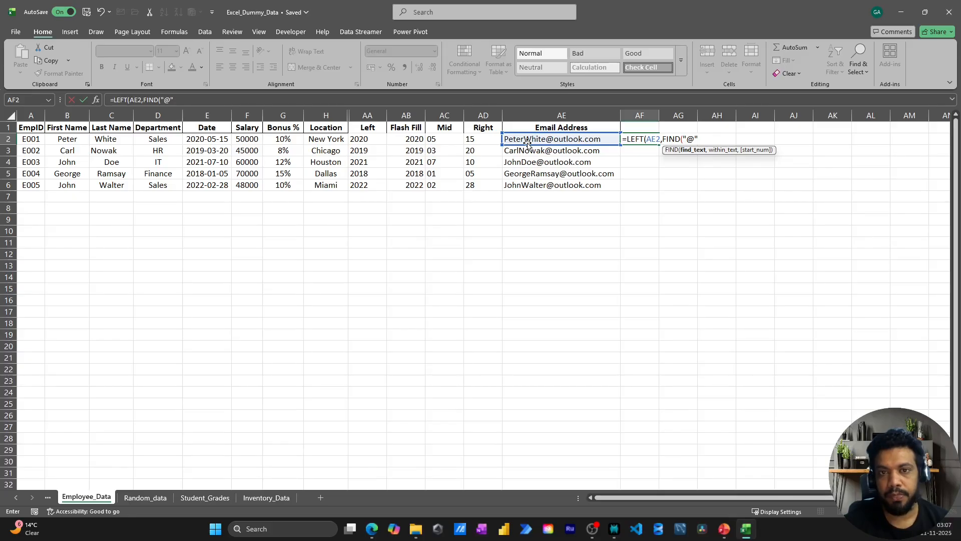
{"action": "type", "text": ","}
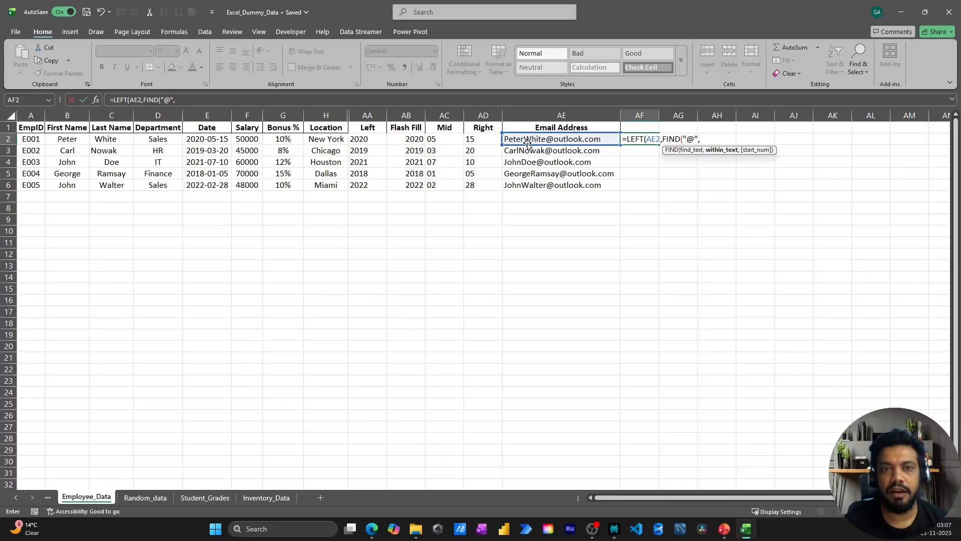
{"action": "left_click", "coordinate": [527, 144]}
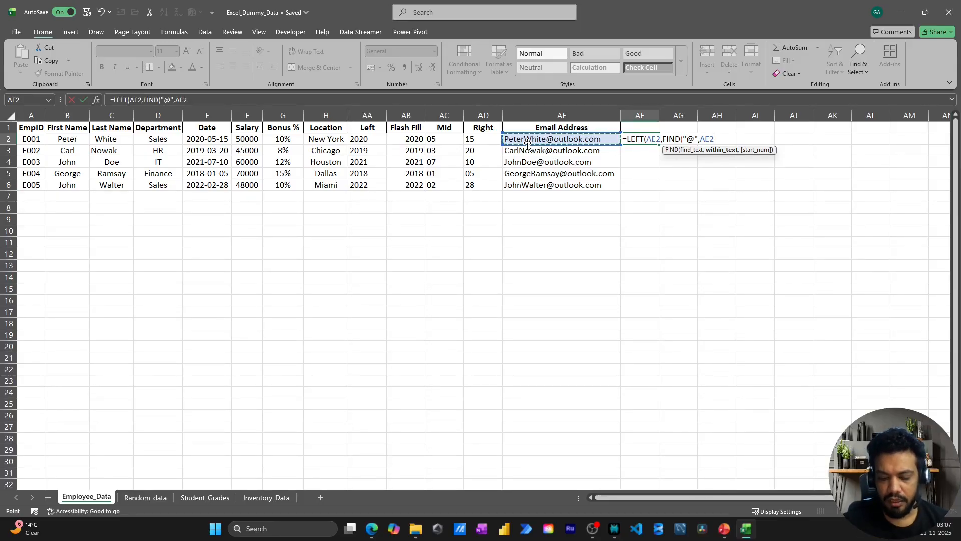
{"action": "type", "text": ")"}
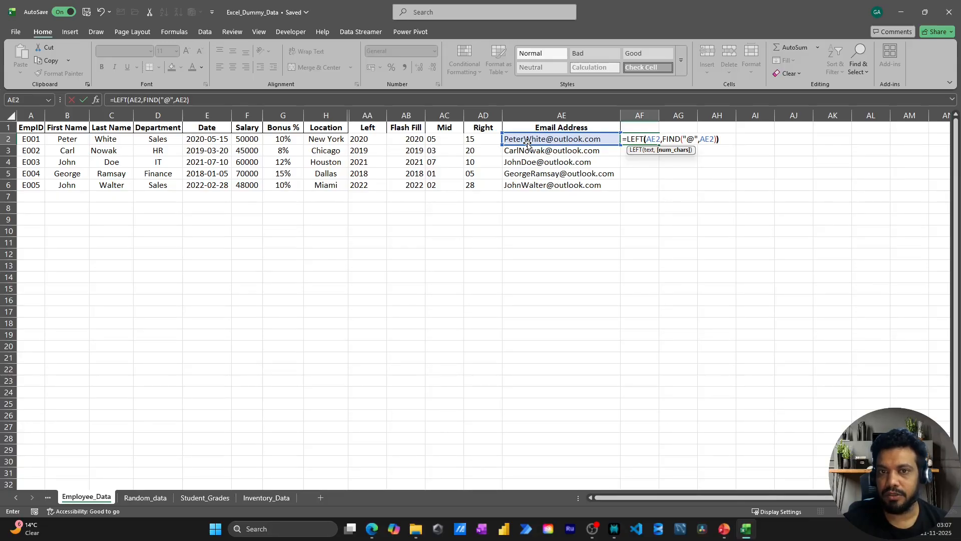
{"action": "key", "text": "BackSpace"}
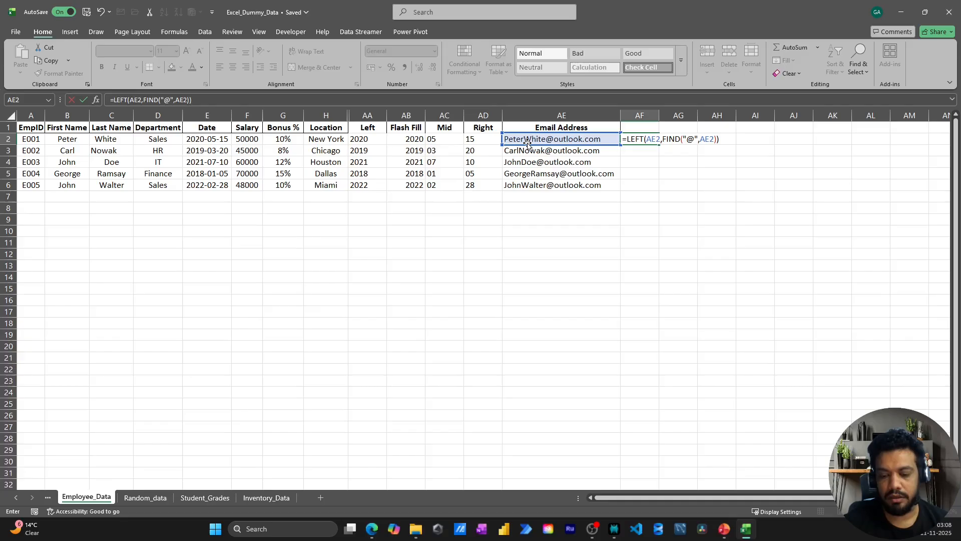
{"action": "key", "text": "BackSpace"}
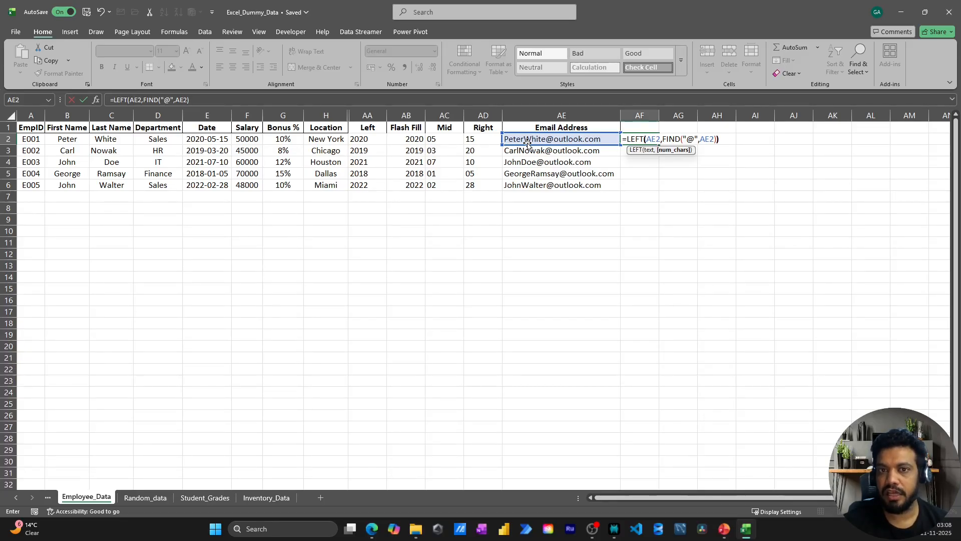
{"action": "type", "text": ")"}
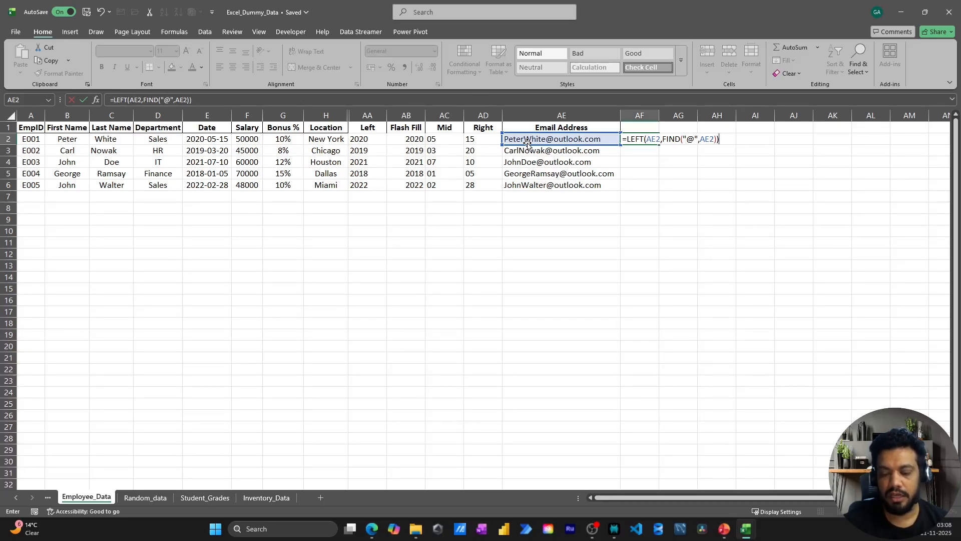
{"action": "key", "text": "Return"}
{"action": "key", "text": "Up"}
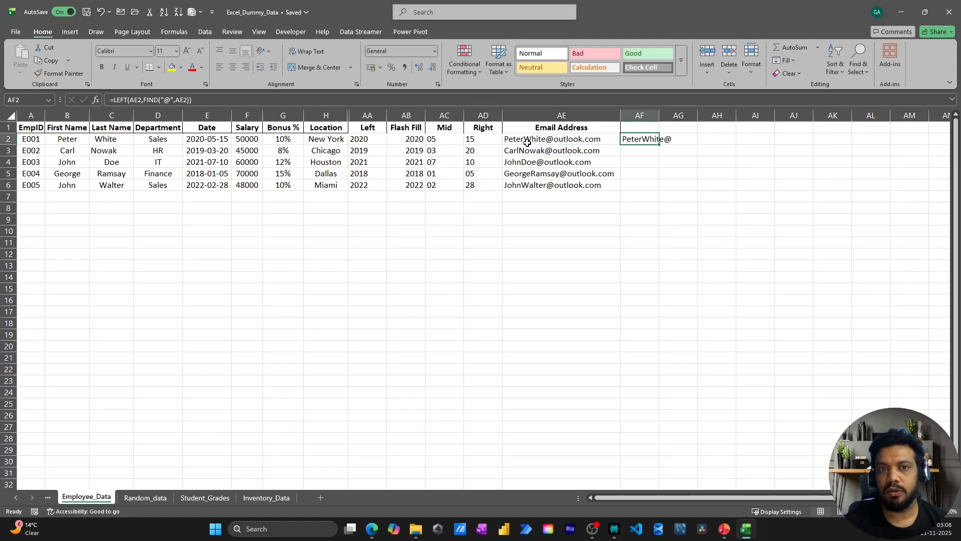
Step: Fill the LEFT and FIND formula from AF2 down through AF6
{"action": "key", "text": "Left"}
{"action": "key", "text": "ctrl+Down"}
{"action": "key", "text": "Right"}
{"action": "key", "text": "ctrl+shift+Up"}
{"action": "key", "text": "ctrl+d"}
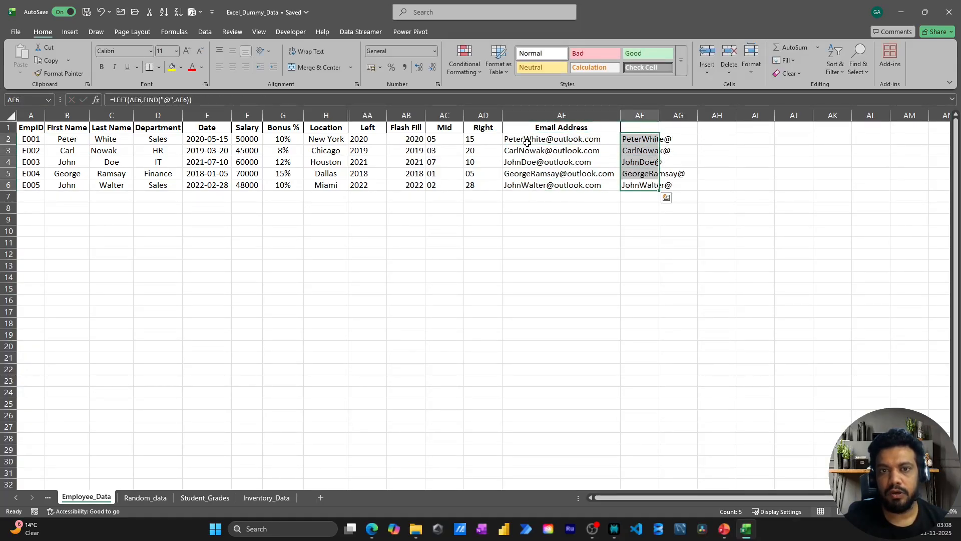
Step: AutoFit the width of column AF to the extracted text in AF2:AF6
{"action": "key", "text": "Up"}
{"action": "key", "text": "ctrl+Up"}
{"action": "key", "text": "shift+Down"}
{"action": "key", "text": "shift+Down"}
{"action": "key", "text": "shift+Down"}
{"action": "key", "text": "shift+Down"}
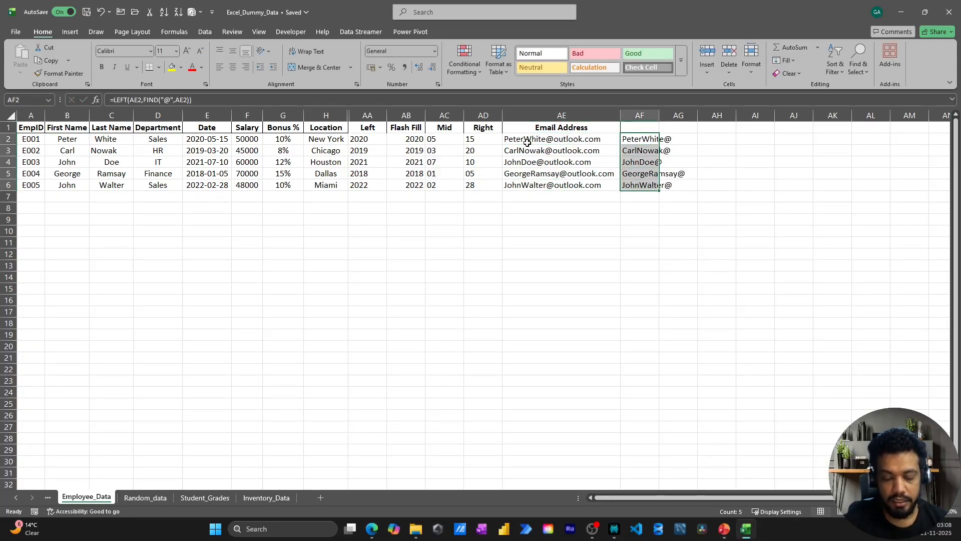
{"action": "key", "text": "alt+h"}
{"action": "key", "text": "o"}
{"action": "key", "text": "i"}
{"action": "key", "text": "Left"}
{"action": "key", "text": "Right"}
{"action": "key", "text": "Right"}
{"action": "key", "text": "Left"}
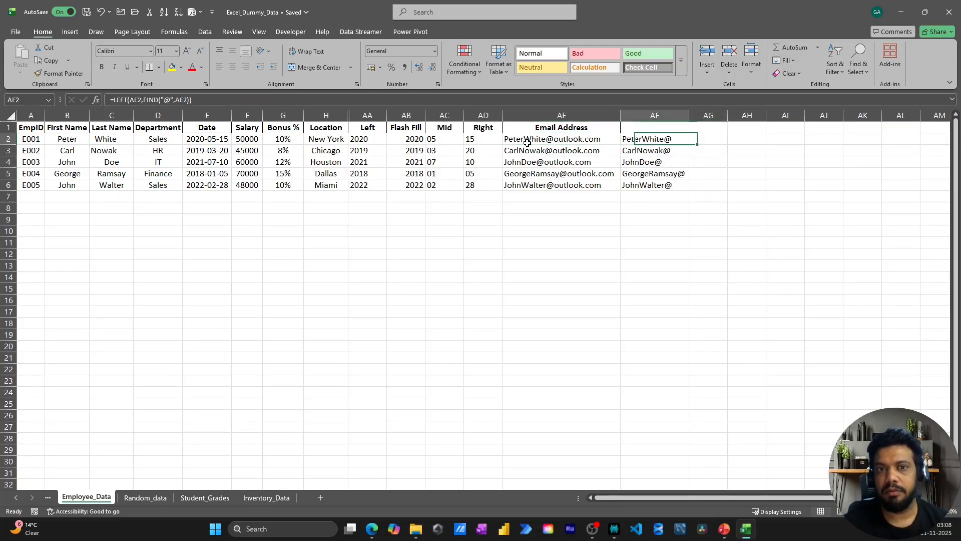
Step: Extend the AF2 formula to =LEFT(AE2,FIND("@",AE2)-1) and fill it down through AF6
{"action": "key", "text": "F2"}
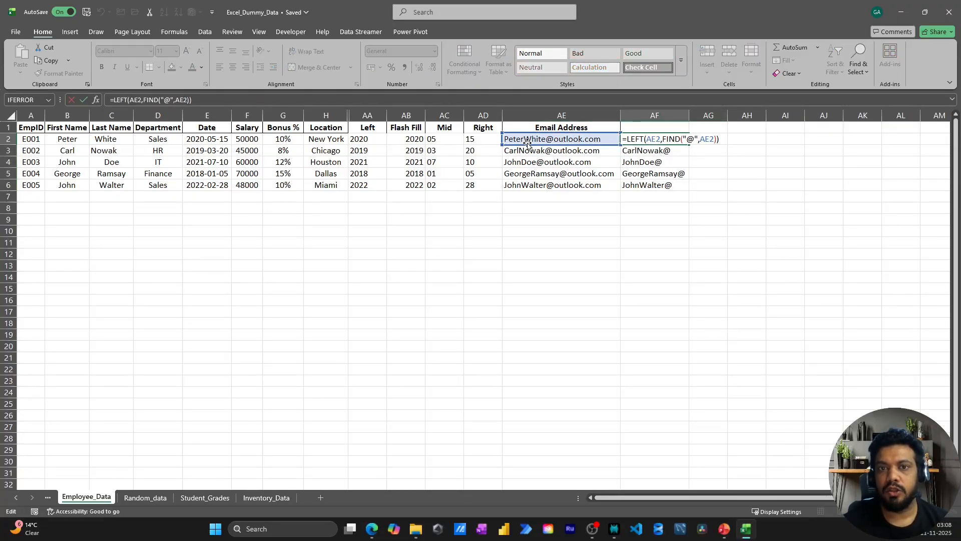
{"action": "key", "text": "Left"}
{"action": "key", "text": "Right"}
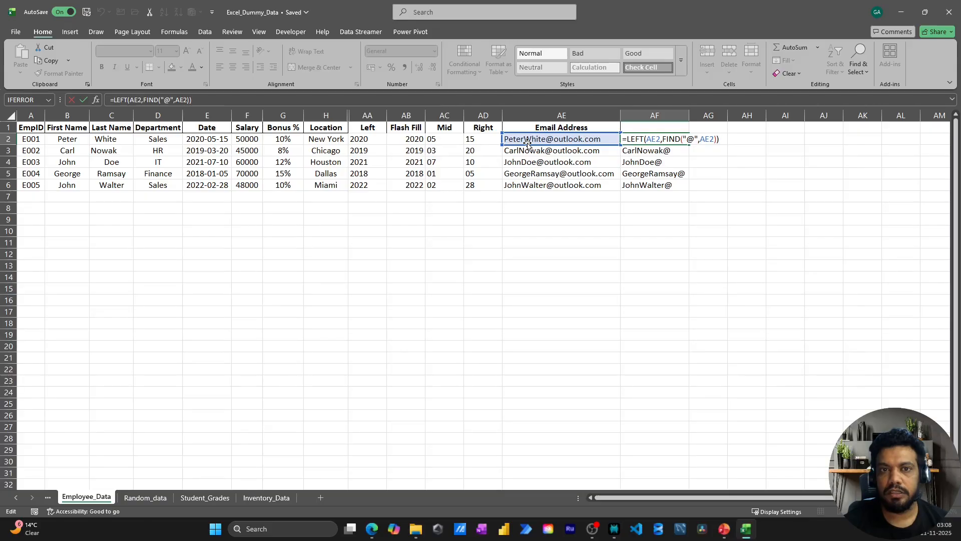
{"action": "key", "text": "Left"}
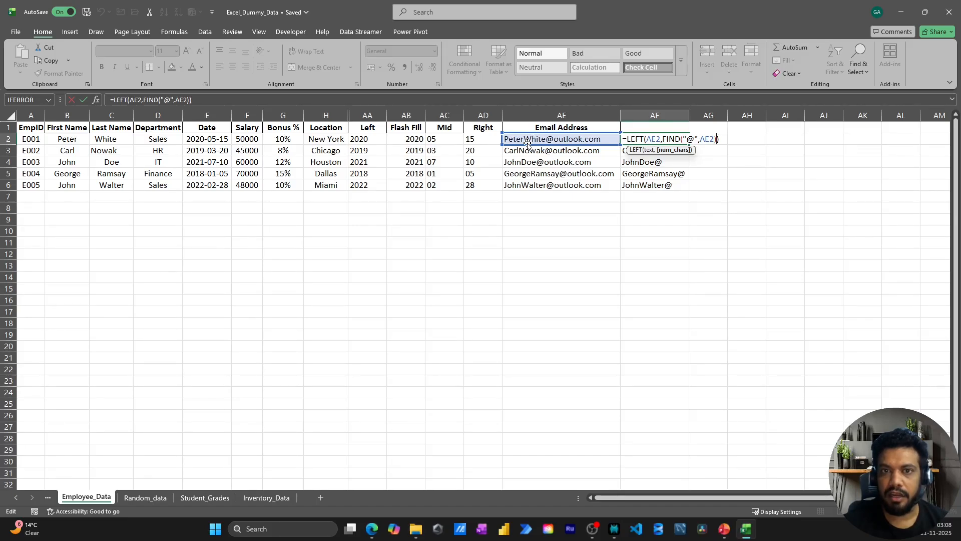
{"action": "type", "text": "-1"}
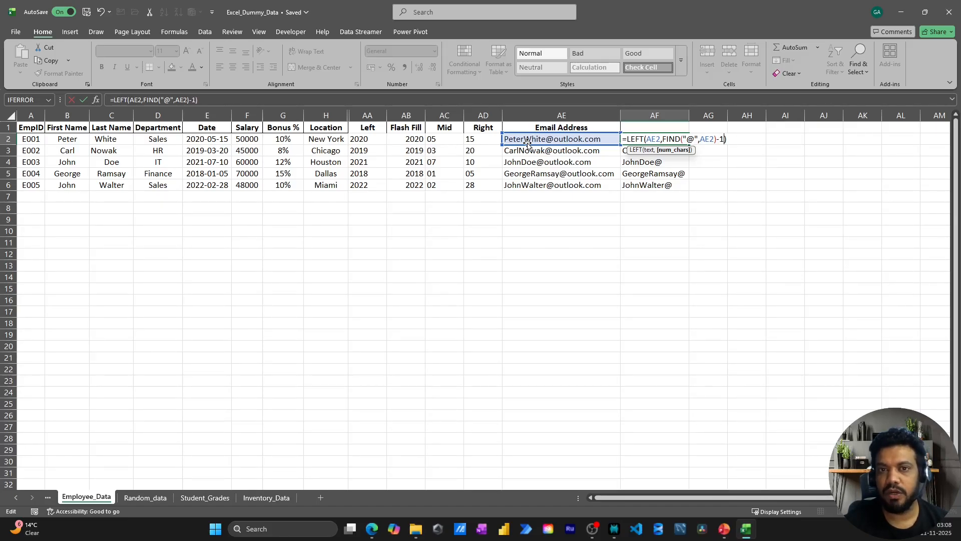
{"action": "key", "text": "Return"}
{"action": "key", "text": "Up"}
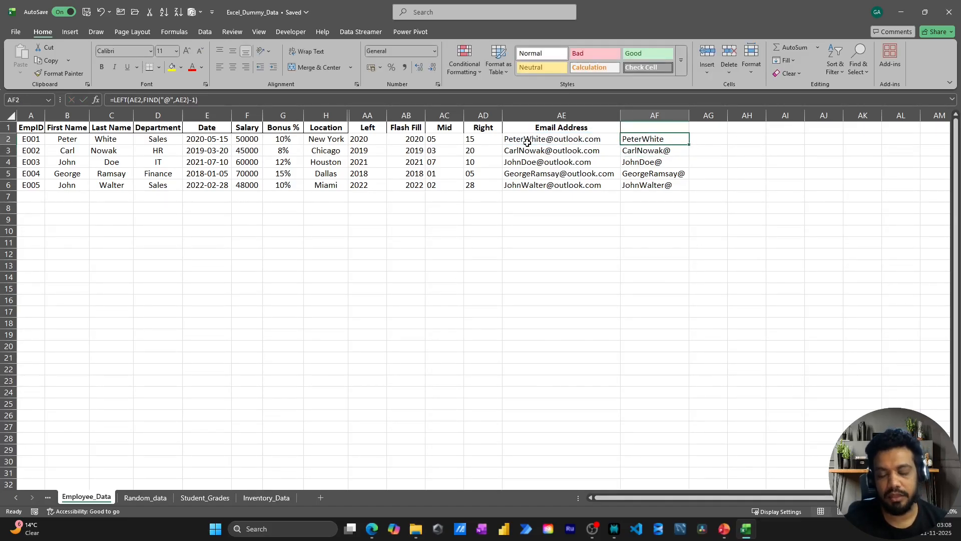
{"action": "key", "text": "ctrl+shift+Down"}
{"action": "key", "text": "ctrl+d"}
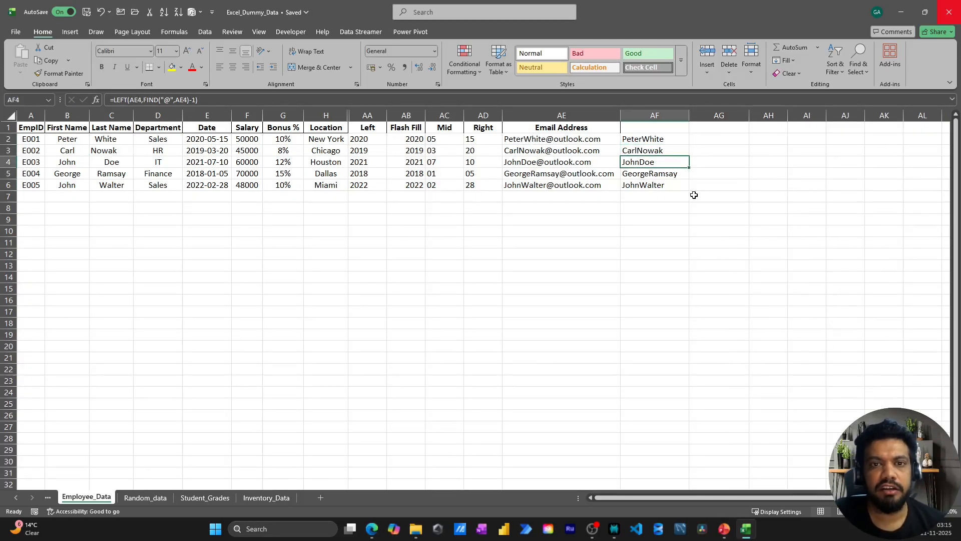
Step: Review the extracted usernames and their LEFT and FIND formulas in column AF
{"action": "key", "text": "Down"}
{"action": "key", "text": "Up"}
{"action": "key", "text": "Up"}
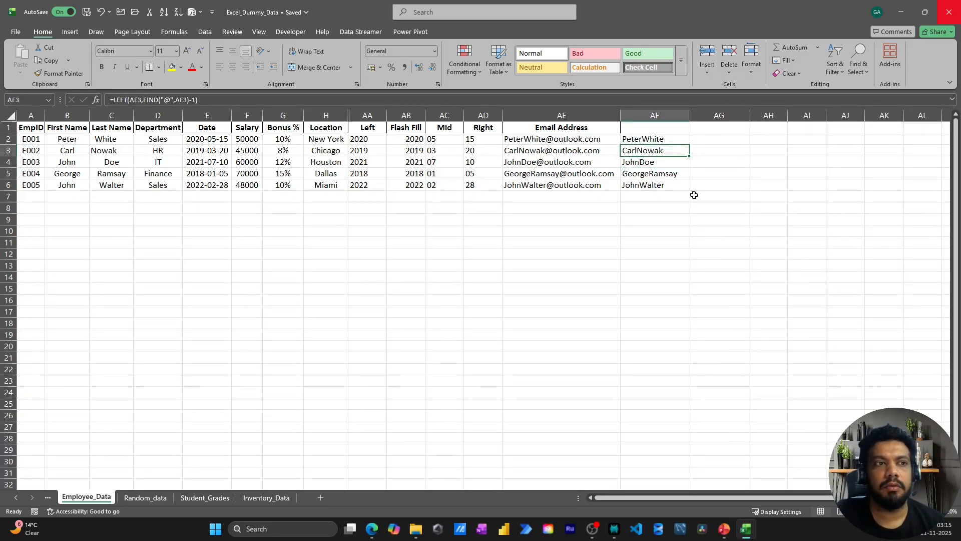
{"action": "key", "text": "Up"}
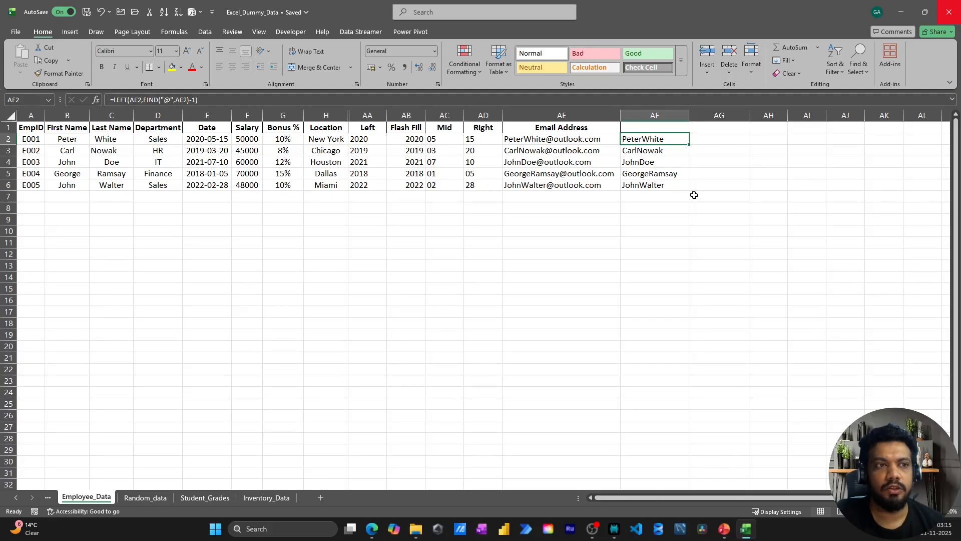
{"action": "key", "text": "Down"}
{"action": "key", "text": "Down"}
{"action": "key", "text": "Up"}
{"action": "key", "text": "Up"}
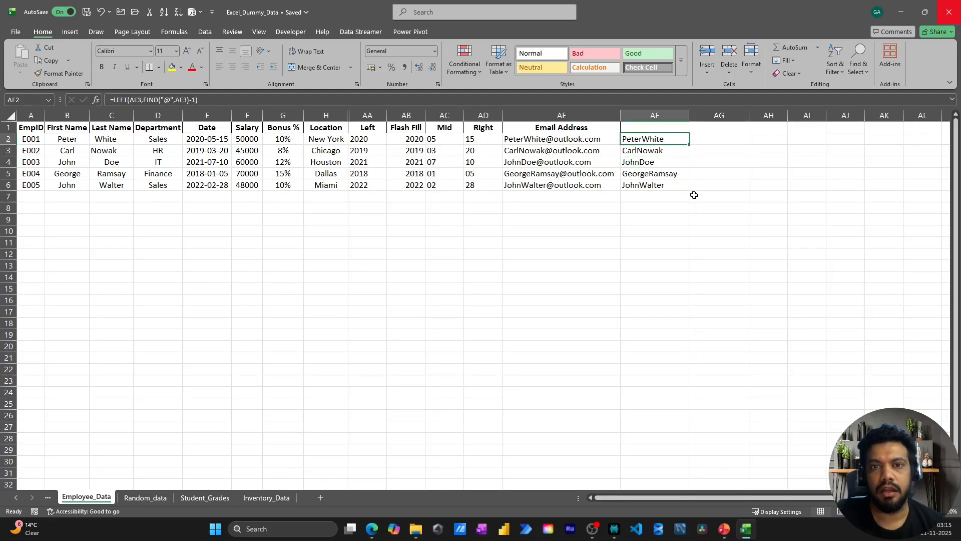
Step: Enter =FIND("@",AE2) in AG2 to locate the @ character in the email address
{"action": "key", "text": "Right"}
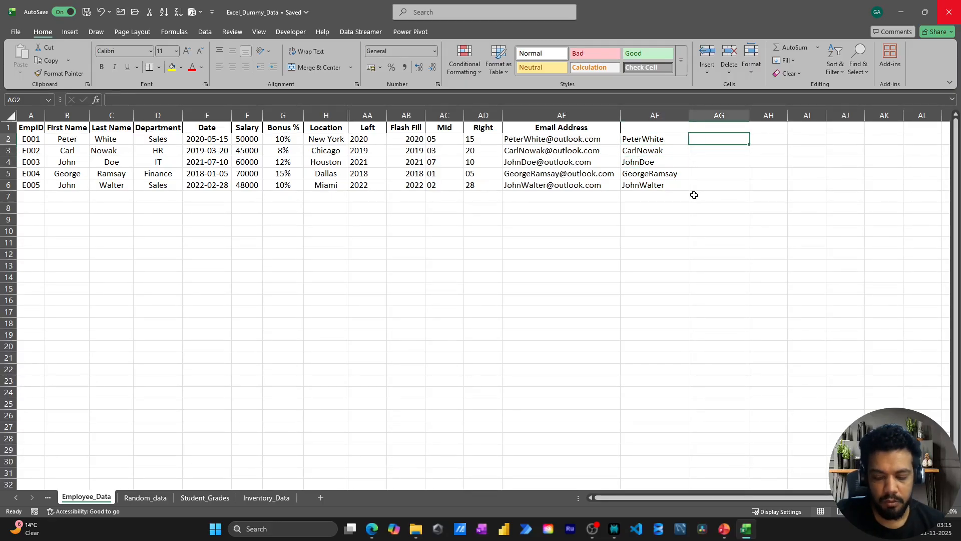
{"action": "type", "text": "="}
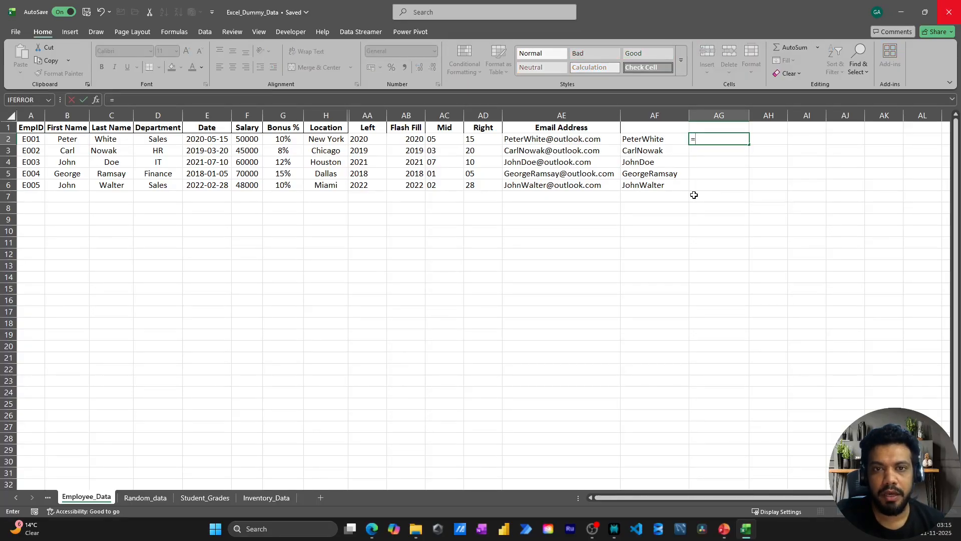
{"action": "type", "text": "find"}
{"action": "key", "text": "Tab"}
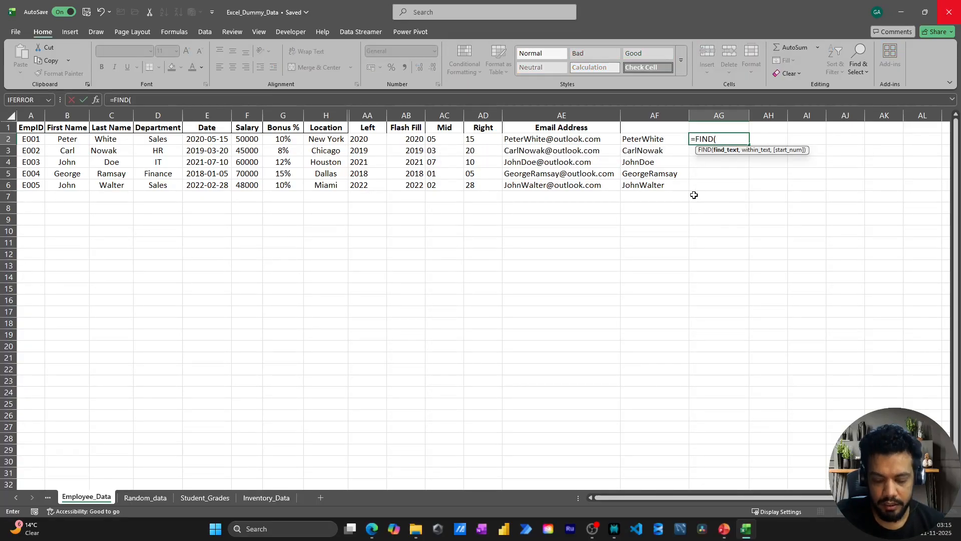
{"action": "type", "text": "\"@\""}
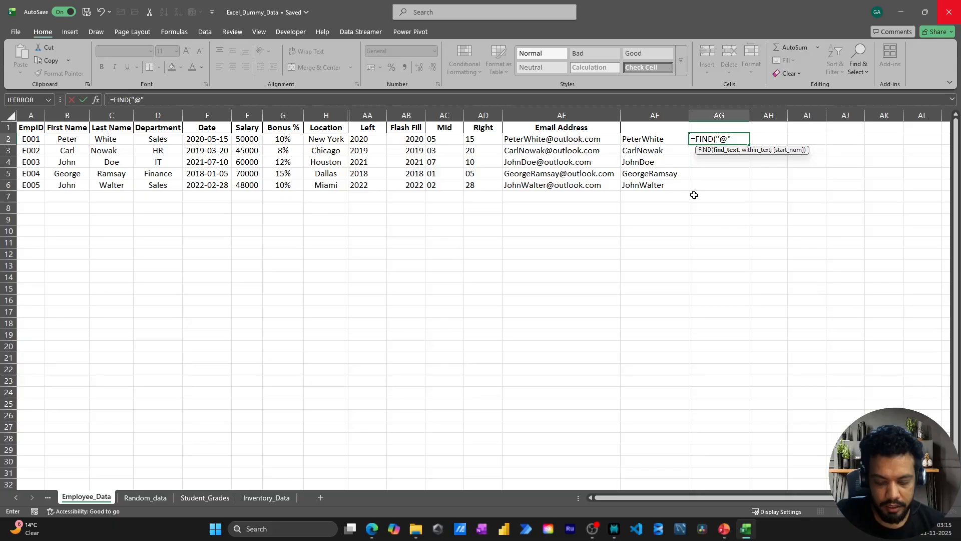
{"action": "type", "text": ","}
{"action": "key", "text": "Left"}
{"action": "key", "text": "Left"}
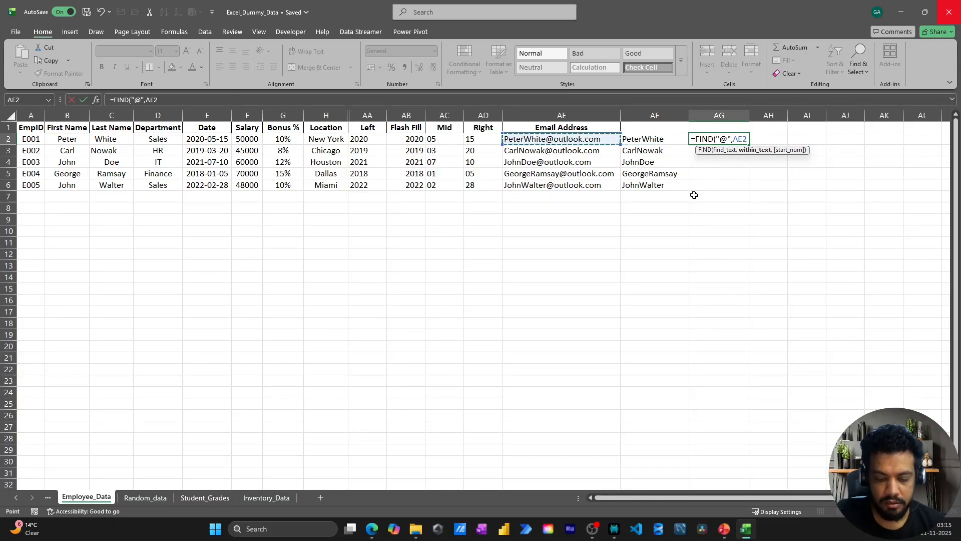
{"action": "type", "text": ")"}
{"action": "key", "text": "Return"}
Step: Fill the FIND formula from AG2 down through AG6
{"action": "key", "text": "ctrl+Down"}
{"action": "key", "text": "Right"}
{"action": "key", "text": "ctrl+shift+Up"}
{"action": "key", "text": "ctrl+d"}
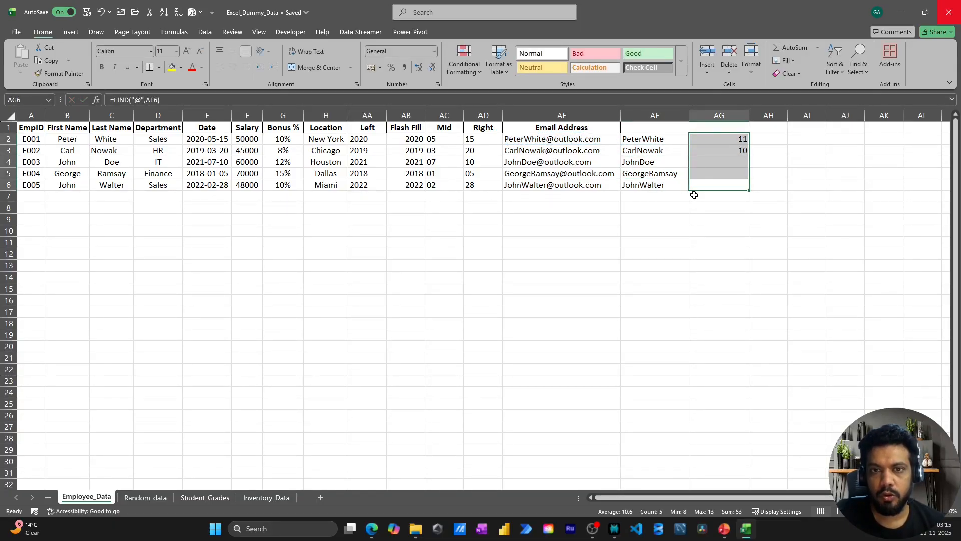
{"action": "key", "text": "Up"}
{"action": "key", "text": "Up"}
{"action": "key", "text": "Up"}
{"action": "key", "text": "Up"}
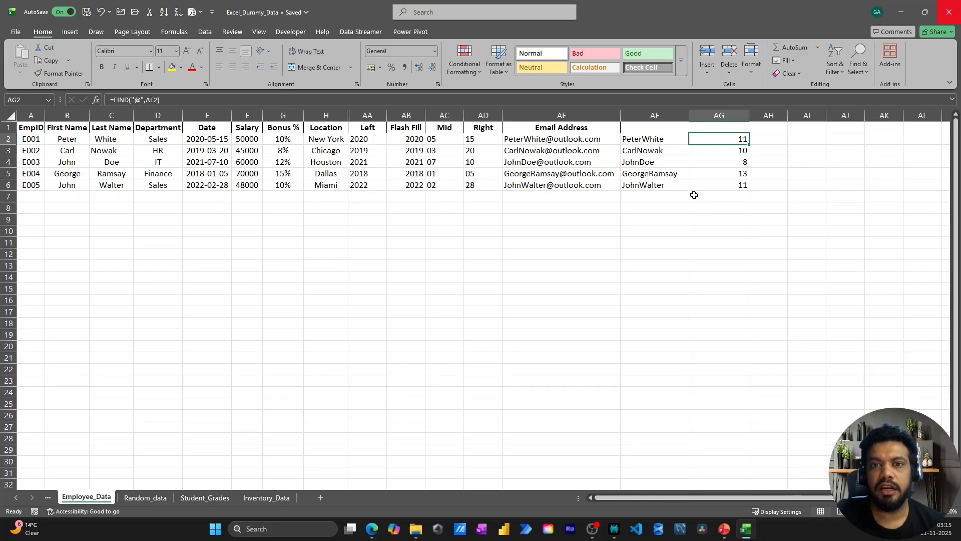
Step: Enter the column headers Position in AG1 and Left in AH1
{"action": "key", "text": "Down"}
{"action": "key", "text": "Up"}
{"action": "key", "text": "Up"}
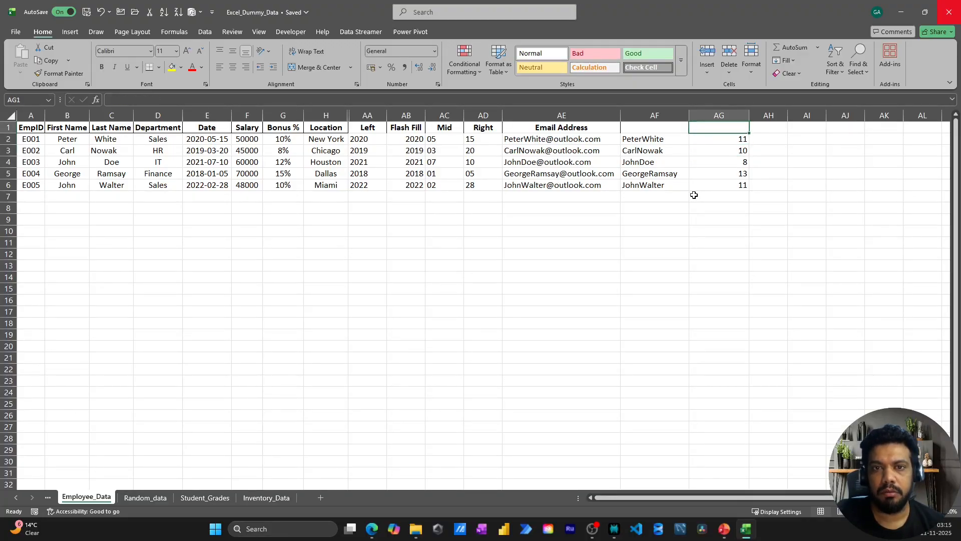
{"action": "type", "text": "Position"}
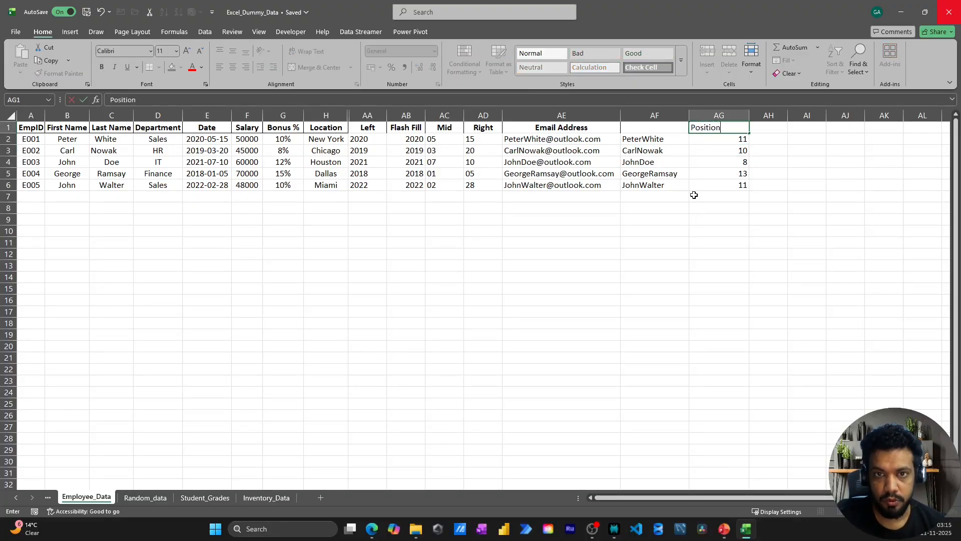
{"action": "key", "text": "Return"}
{"action": "key", "text": "Up"}
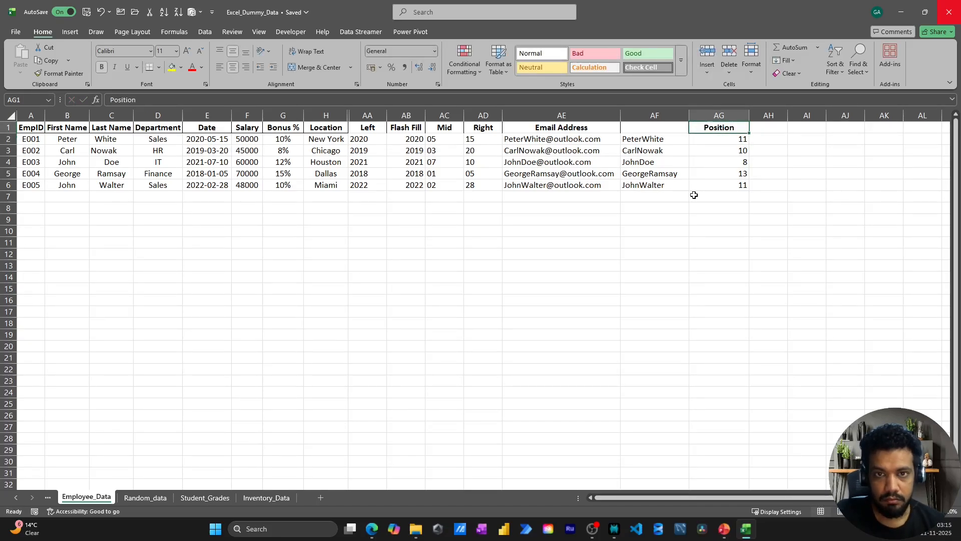
{"action": "key", "text": "Right"}
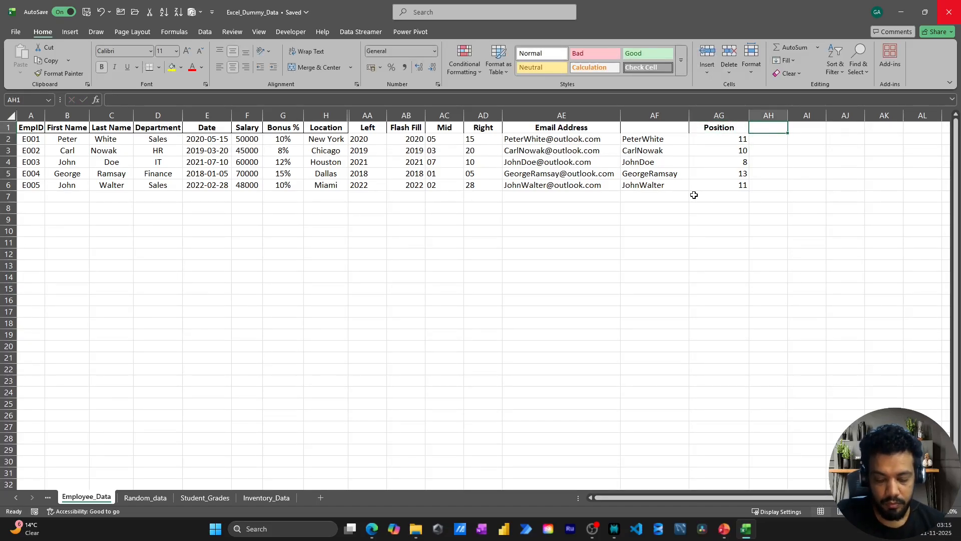
{"action": "type", "text": "Left"}
{"action": "key", "text": "Return"}
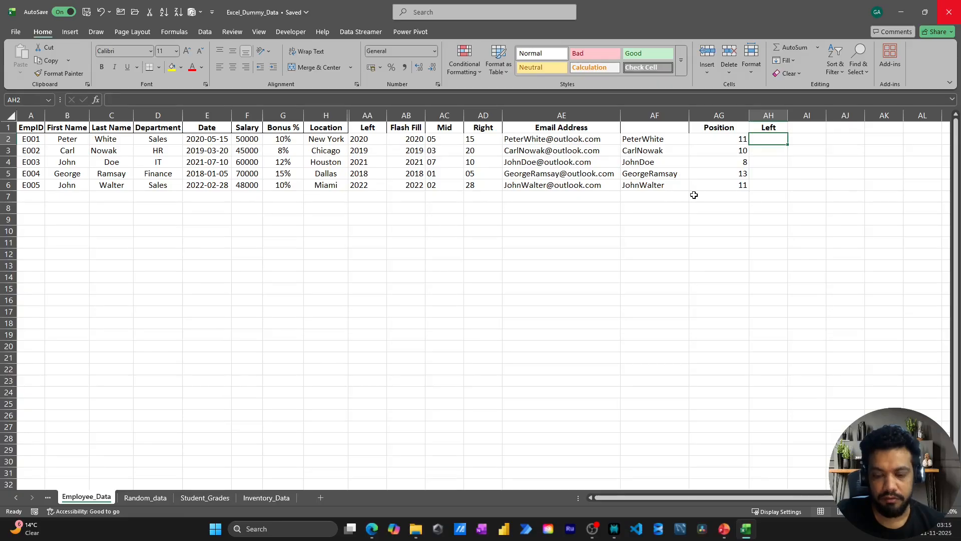
Step: Enter =LEFT(AE2,AG2) in AH2, using the Position column as the number of characters
{"action": "type", "text": "=left"}
{"action": "key", "text": "Tab"}
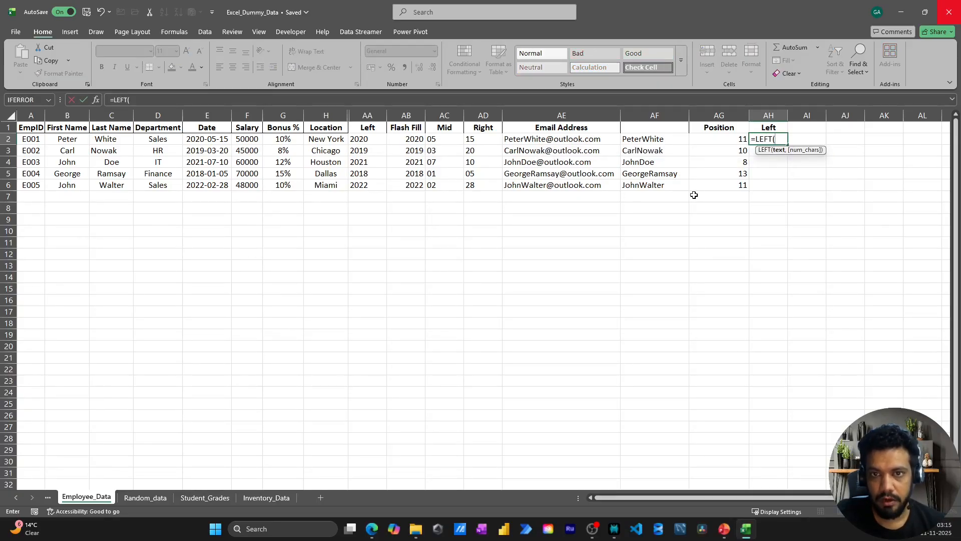
{"action": "key", "text": "Left"}
{"action": "key", "text": "Left"}
{"action": "key", "text": "Left"}
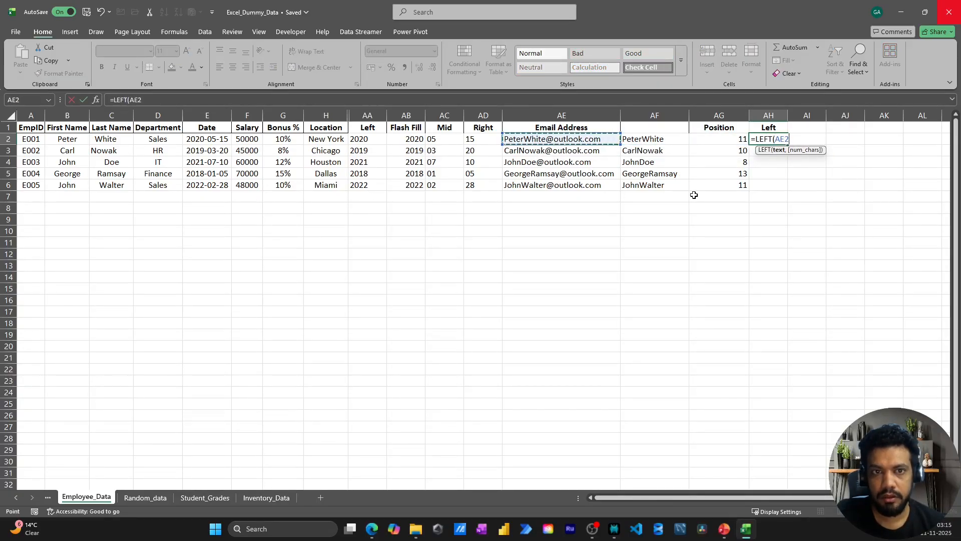
{"action": "type", "text": ","}
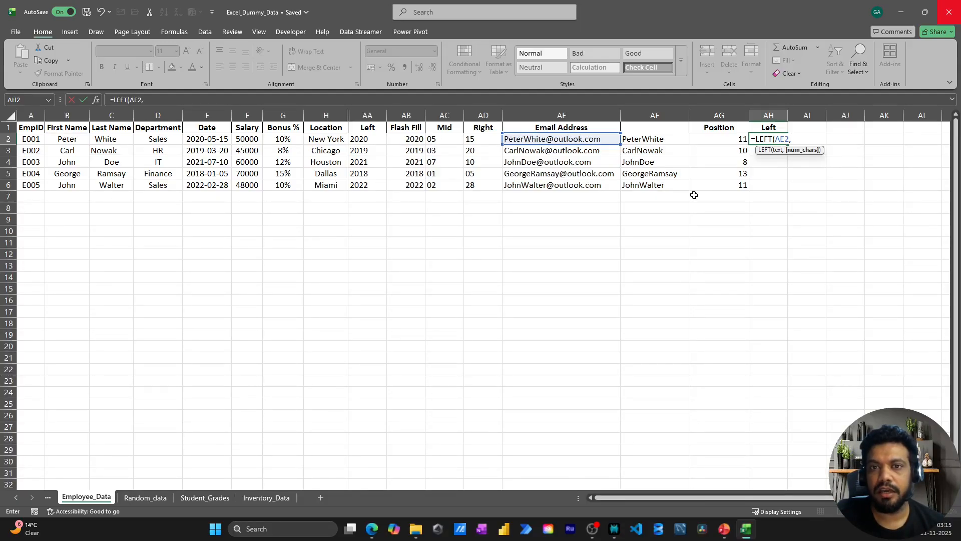
{"action": "key", "text": "Left"}
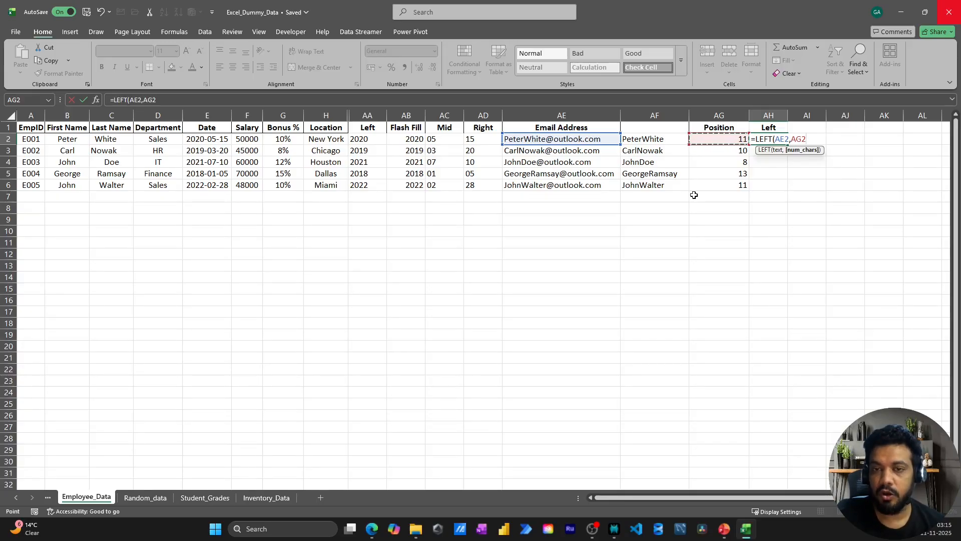
{"action": "type", "text": ")"}
{"action": "key", "text": "Return"}
{"action": "key", "text": "Up"}
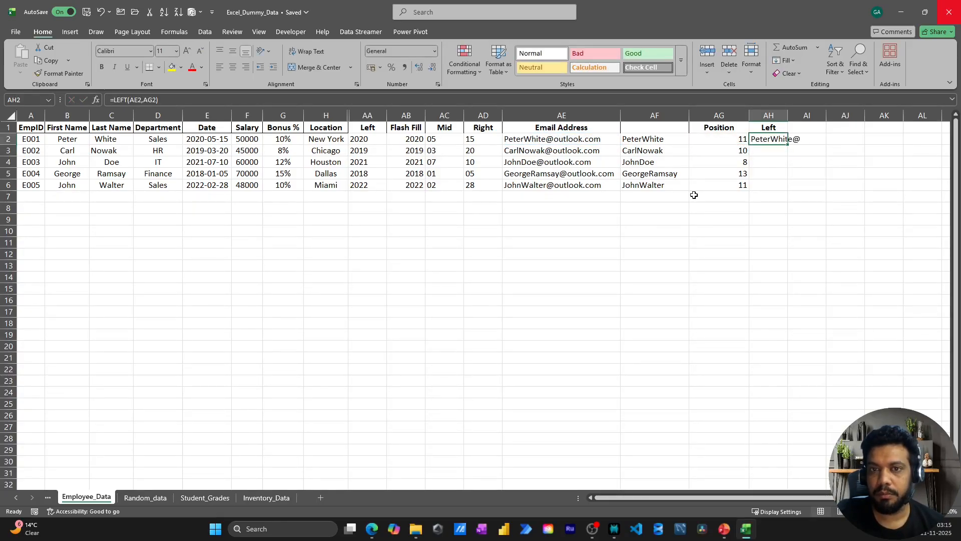
Step: AutoFit column AH to the text in AH2 and fill the LEFT formula down through AH6
{"action": "key", "text": "alt+h"}
{"action": "key", "text": "o"}
{"action": "key", "text": "i"}
{"action": "key", "text": "Left"}
{"action": "key", "text": "ctrl+Down"}
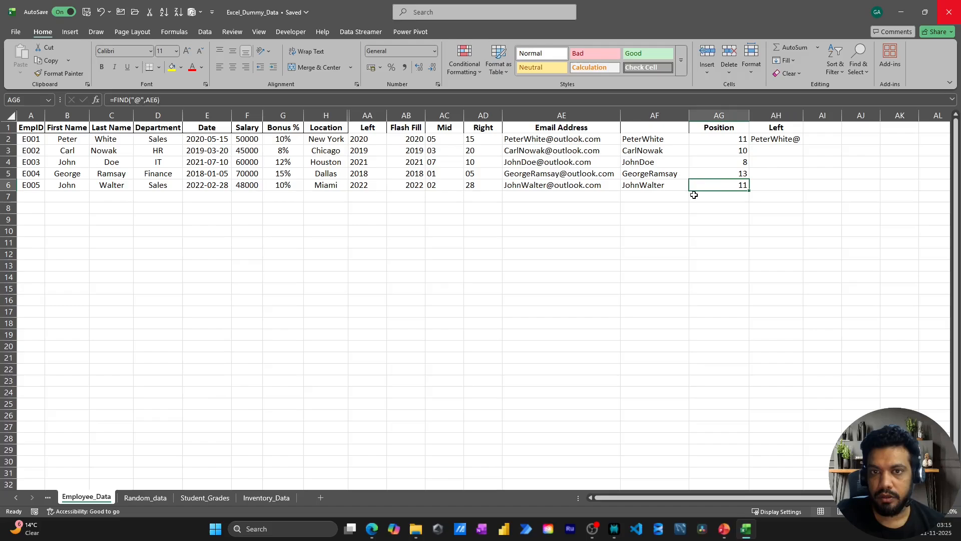
{"action": "key", "text": "Right"}
{"action": "key", "text": "ctrl+shift+Up"}
{"action": "key", "text": "ctrl+d"}
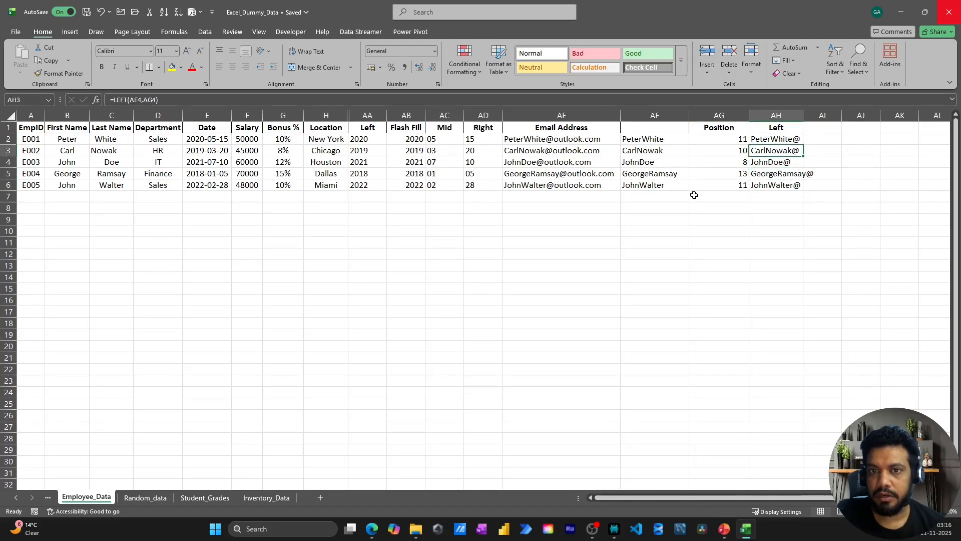
Step: Examine the FIND part of the combined LEFT and FIND formula in AF2
{"action": "key", "text": "Left"}
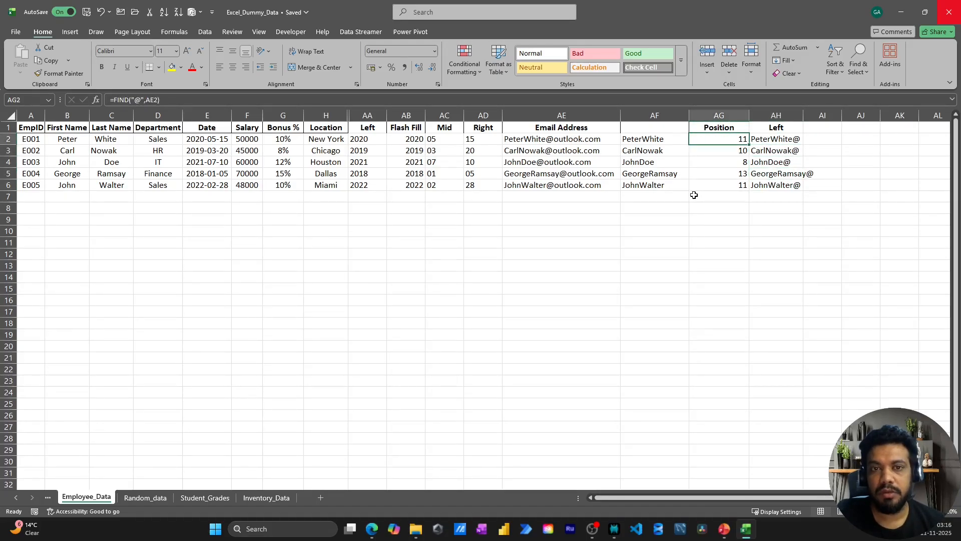
{"action": "key", "text": "Left"}
{"action": "key", "text": "F2"}
{"action": "key", "text": "Left"}
{"action": "key", "text": "Left"}
{"action": "key", "text": "Left"}
{"action": "key", "text": "Left"}
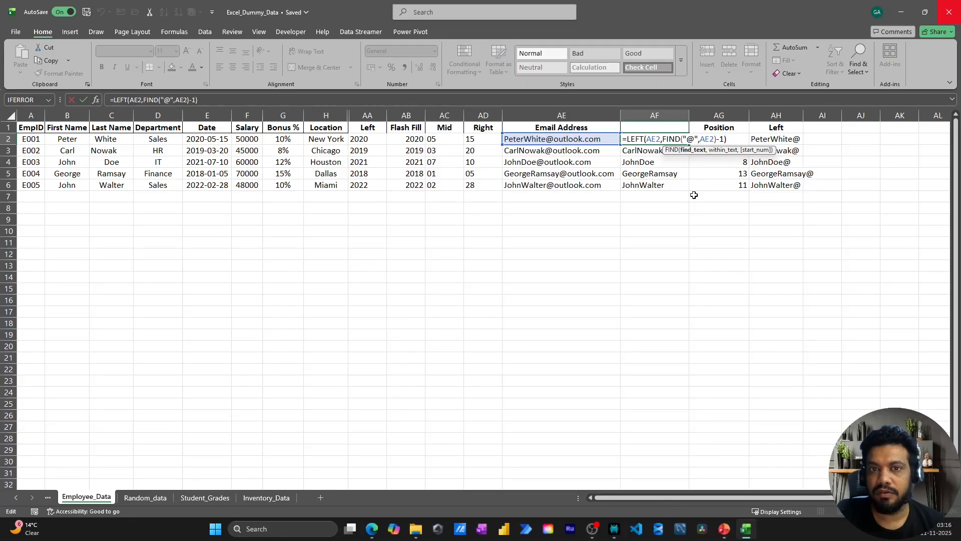
{"action": "key", "text": "Tab"}
Step: Change the AG2 formula to =FIND("@",AE2)-1 and fill it down through AG6
{"action": "key", "text": "F2"}
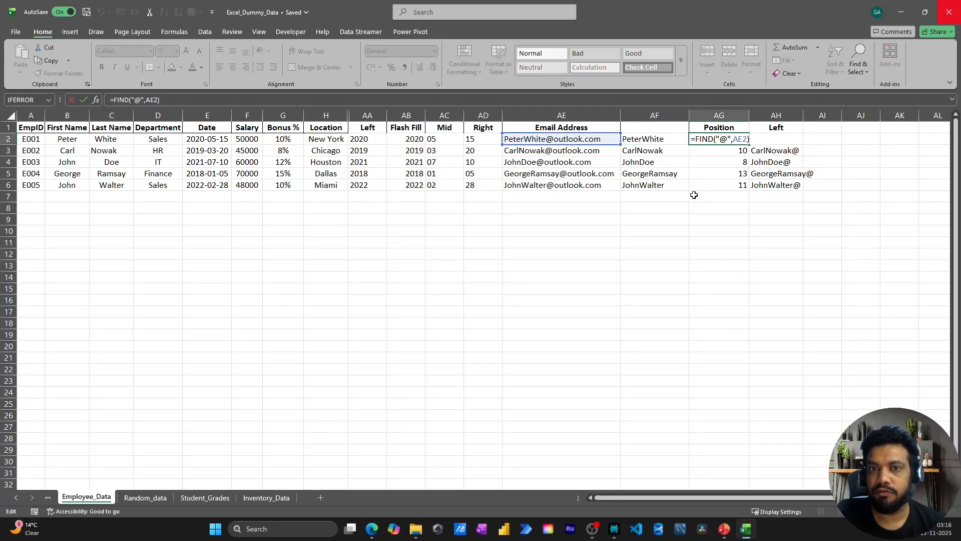
{"action": "type", "text": "-1"}
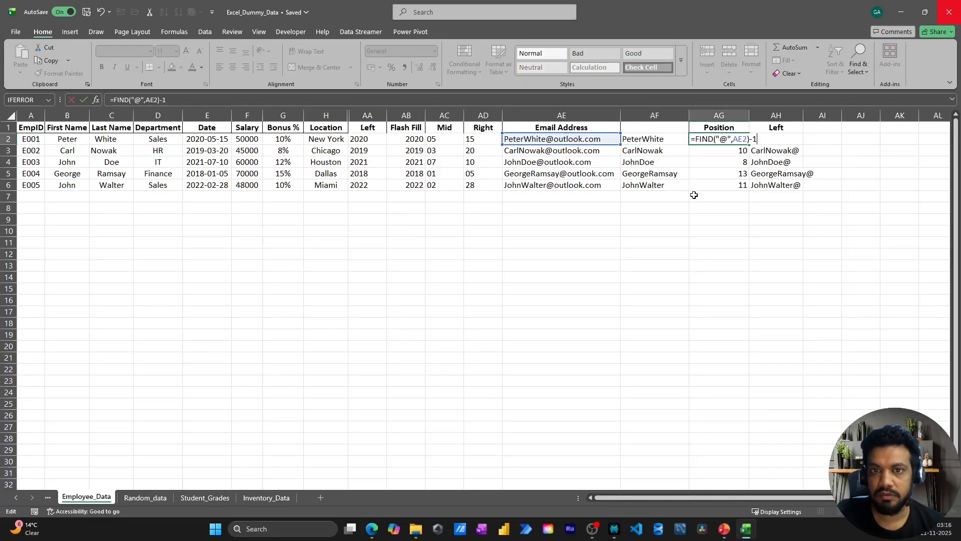
{"action": "key", "text": "ctrl+Return"}
{"action": "key", "text": "ctrl+shift+Down"}
{"action": "key", "text": "ctrl+d"}
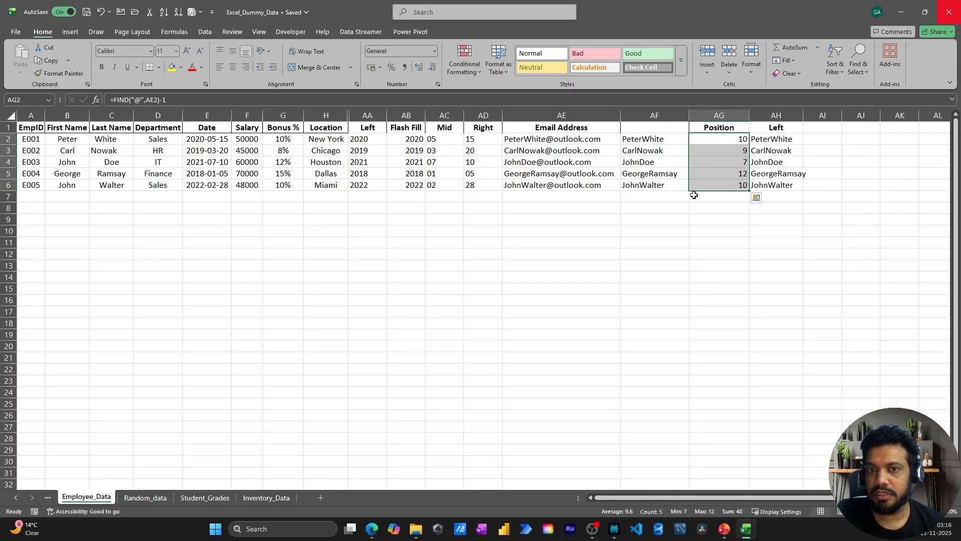
Step: Compare the Position values in column AG with the LEFT formula in AH2
{"action": "key", "text": "Right"}
{"action": "key", "text": "Left"}
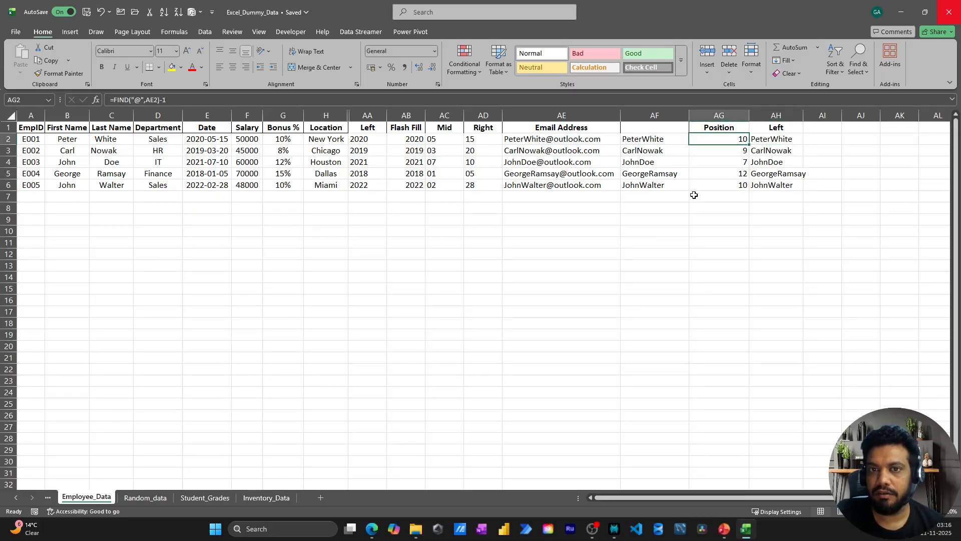
{"action": "key", "text": "Down"}
{"action": "key", "text": "Down"}
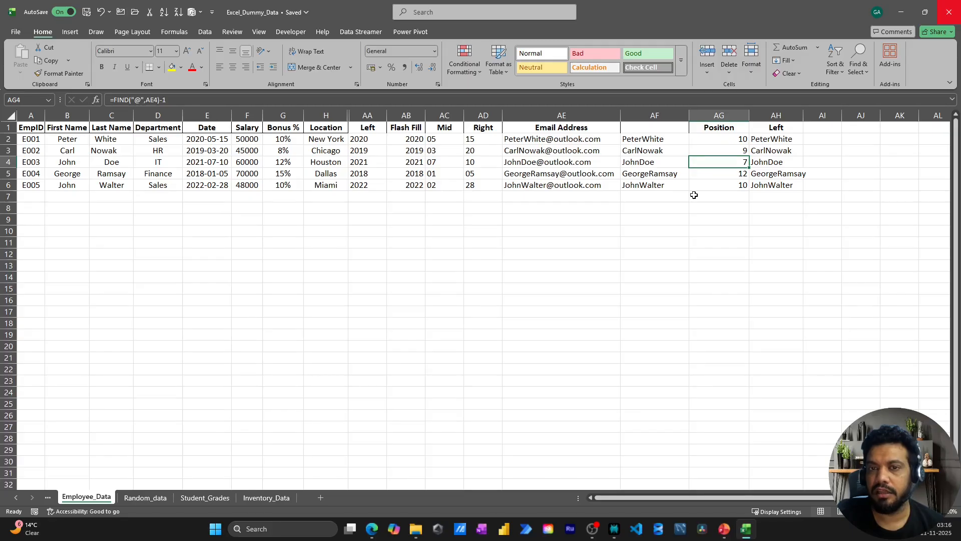
{"action": "key", "text": "Up"}
{"action": "key", "text": "Up"}
{"action": "key", "text": "Right"}
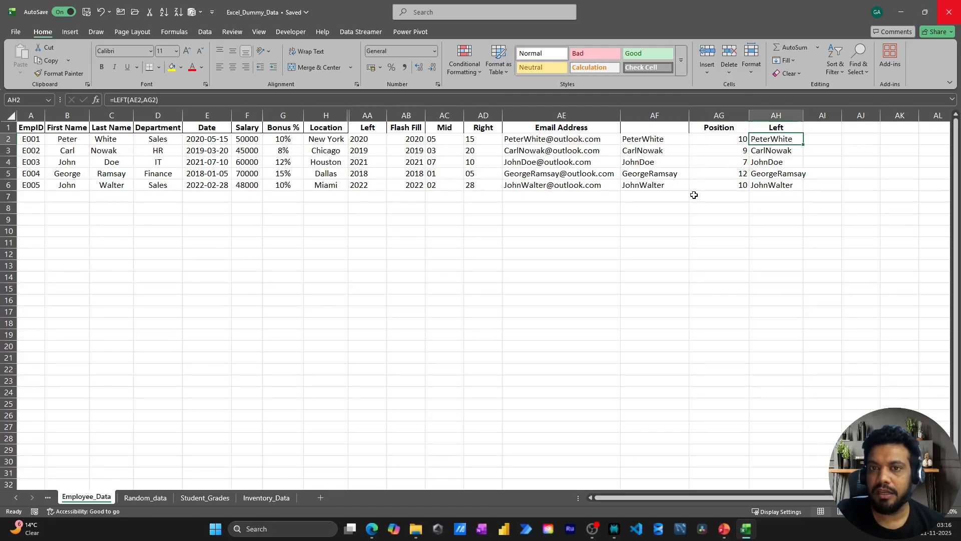
{"action": "key", "text": "Left"}
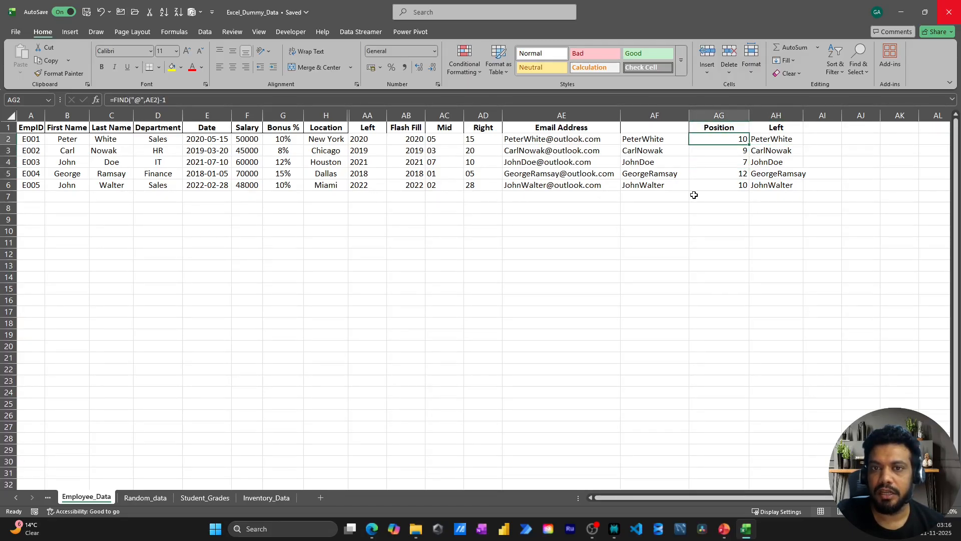
{"action": "key", "text": "Right"}
Step: Check the source email addresses in column AE against the extracted usernames in column AH
{"action": "key", "text": "Left"}
{"action": "key", "text": "Left"}
{"action": "key", "text": "Left"}
{"action": "key", "text": "Left"}
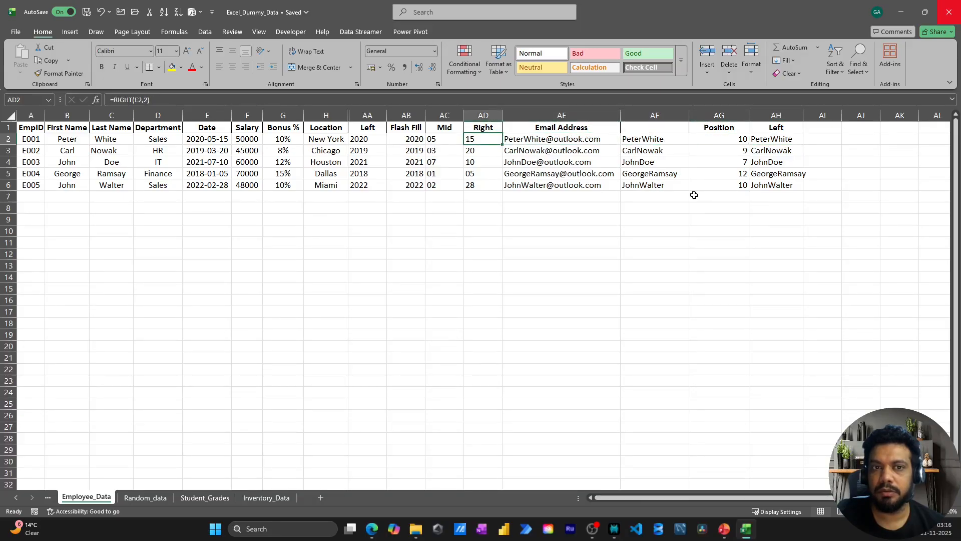
{"action": "key", "text": "Right"}
{"action": "key", "text": "Down"}
{"action": "key", "text": "Down"}
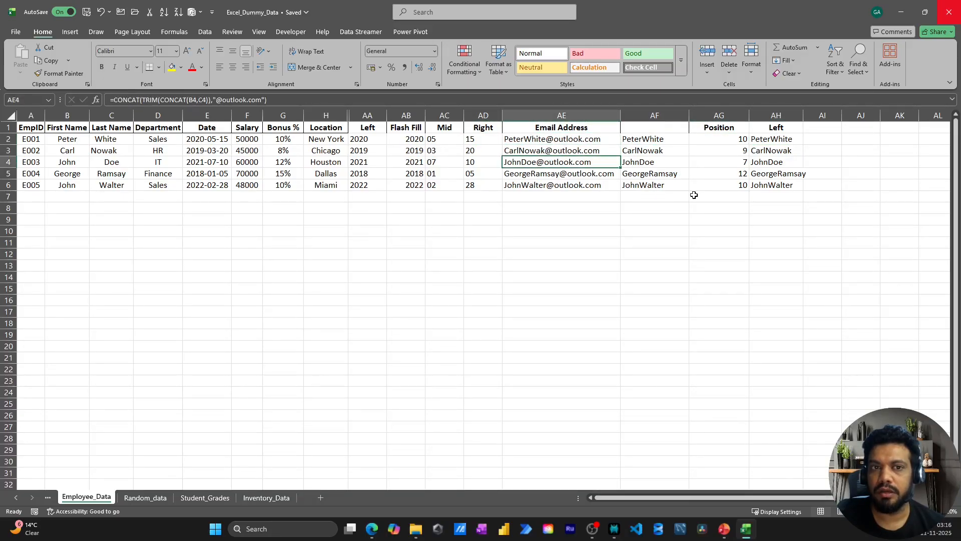
{"action": "key", "text": "Right"}
{"action": "key", "text": "Right"}
{"action": "key", "text": "Right"}
{"action": "key", "text": "Up"}
{"action": "key", "text": "Up"}
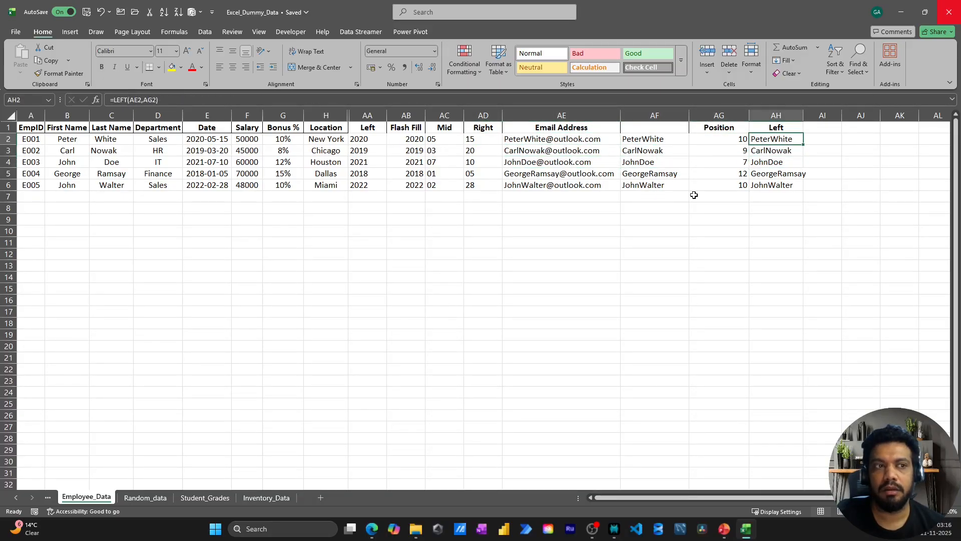
{"action": "key", "text": "Left"}
{"action": "key", "text": "Right"}
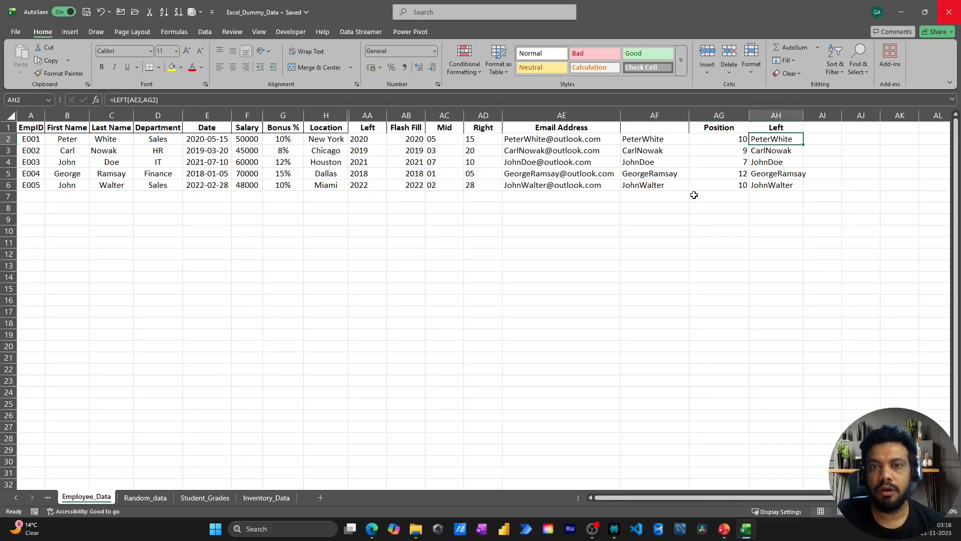
{"action": "key", "text": "Left"}
{"action": "key", "text": "Left"}
{"action": "key", "text": "Right"}
{"action": "key", "text": "Right"}
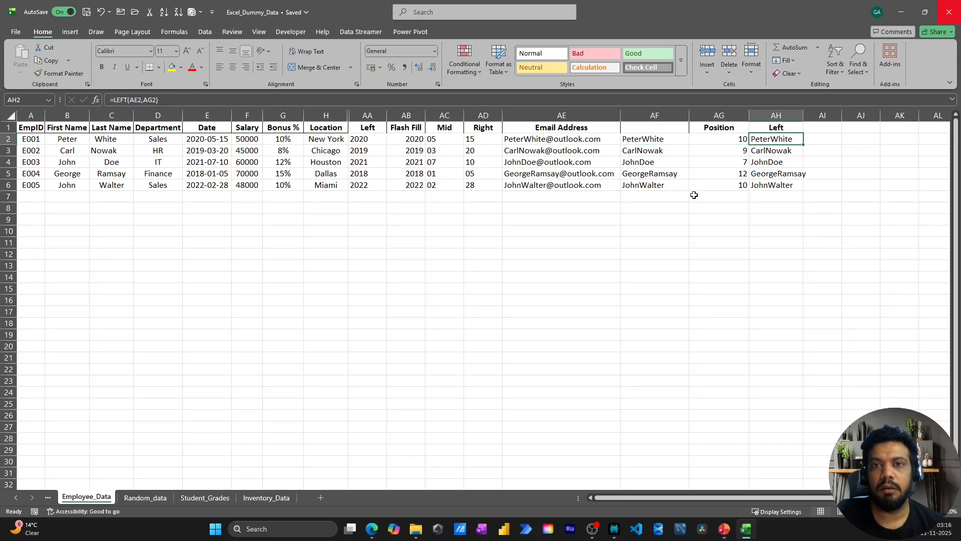
Step: Copy the expression FIND("@",AE2)-1, without the equals sign, from the Position formula in AG2
{"action": "key", "text": "Left"}
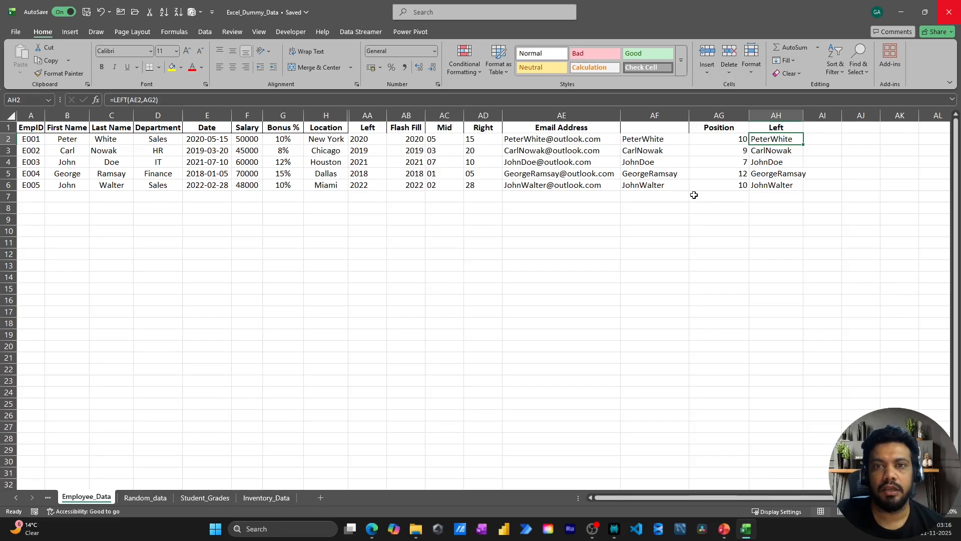
{"action": "key", "text": "F2"}
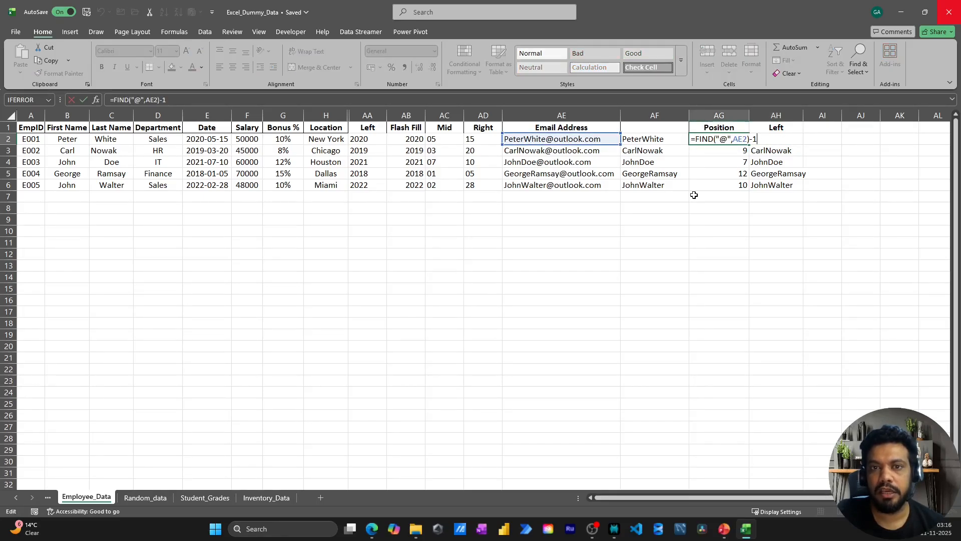
{"action": "key", "text": "shift+Left"}
{"action": "key", "text": "shift+Left"}
{"action": "key", "text": "shift+Left"}
{"action": "key", "text": "shift+Left"}
{"action": "key", "text": "shift+Left"}
{"action": "key", "text": "shift+Left"}
{"action": "key", "text": "shift+Left"}
{"action": "key", "text": "shift+Left"}
{"action": "key", "text": "shift+Left"}
{"action": "key", "text": "shift+Left"}
{"action": "key", "text": "shift+Left"}
{"action": "key", "text": "shift+Left"}
{"action": "key", "text": "shift+Left"}
{"action": "key", "text": "shift+Left"}
{"action": "key", "text": "shift+Left"}
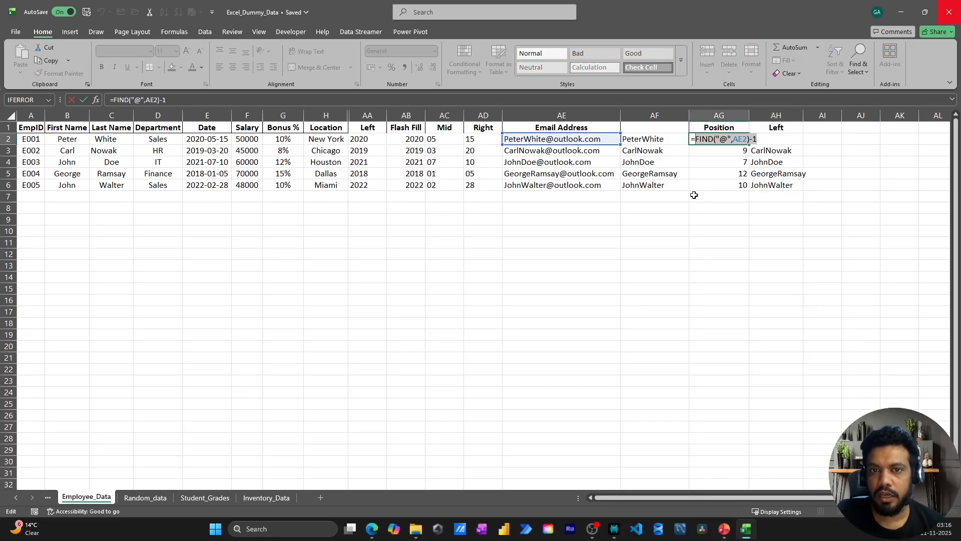
{"action": "key", "text": "ctrl+c"}
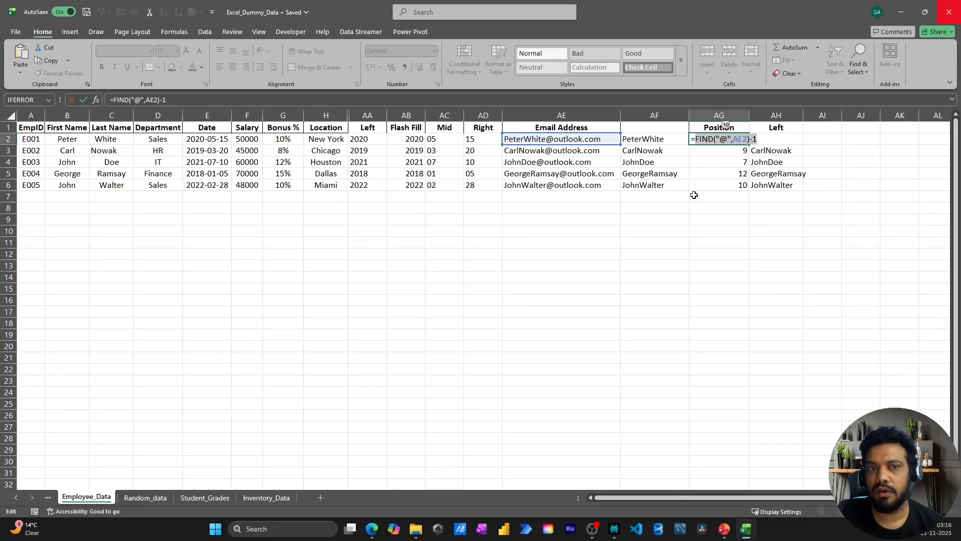
{"action": "key", "text": "Escape"}
{"action": "key", "text": "Right"}
{"action": "key", "text": "F2"}
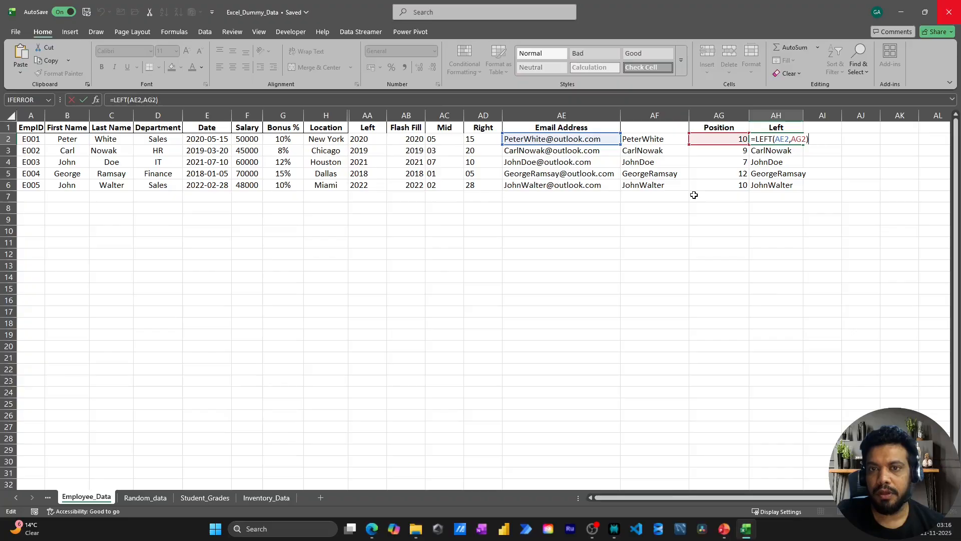
{"action": "key", "text": "Left"}
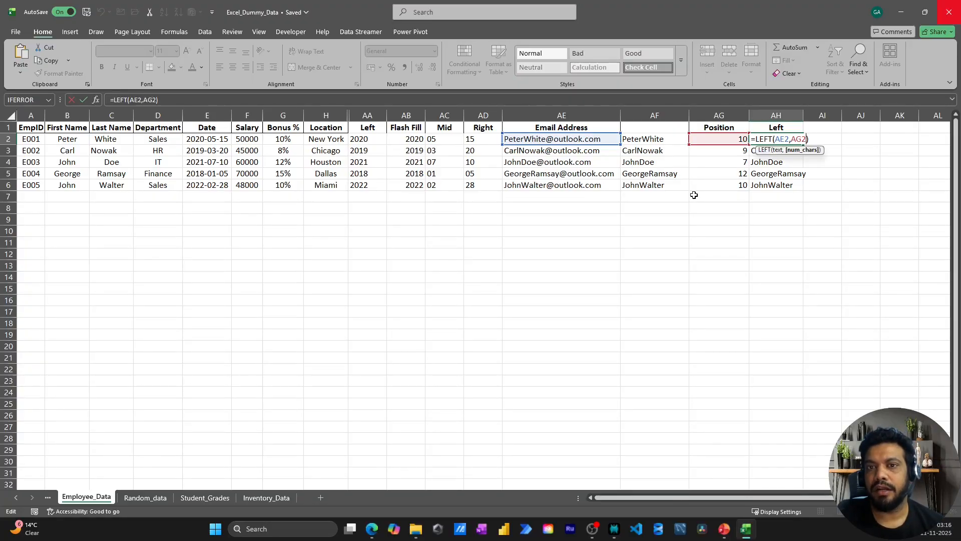
{"action": "key", "text": "shift+Left"}
{"action": "key", "text": "Escape"}
{"action": "key", "text": "Left"}
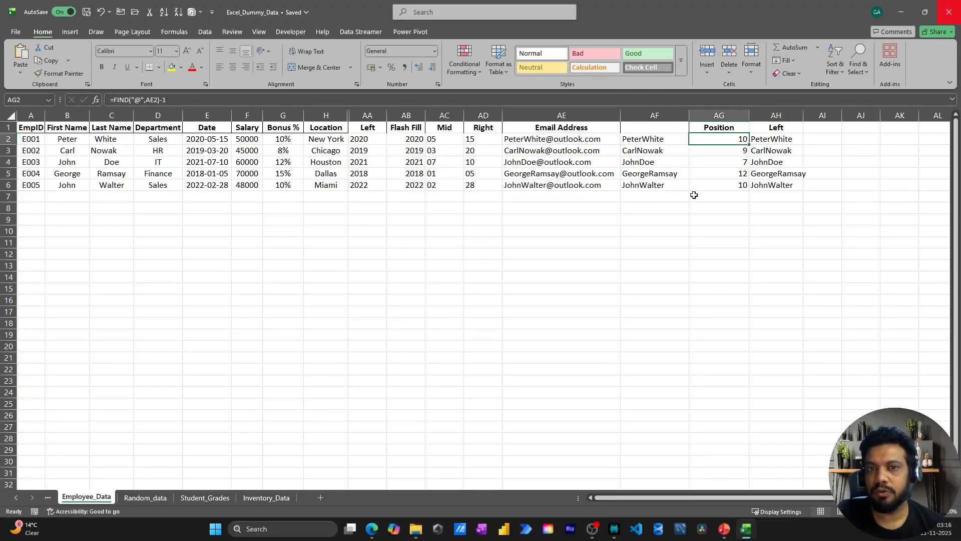
Step: Replace the AG2 reference in AH2 with the copied expression, giving =LEFT(AE2,FIND("@",AE2)-1), and fill it down through AH6
{"action": "key", "text": "Right"}
{"action": "key", "text": "F2"}
{"action": "key", "text": "Left"}
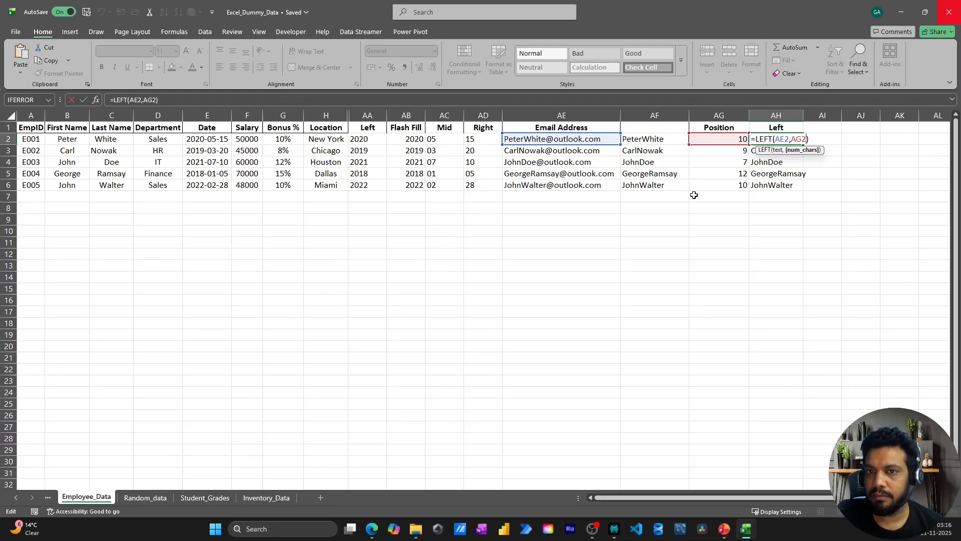
{"action": "key", "text": "shift+Left"}
{"action": "key", "text": "shift+Left"}
{"action": "key", "text": "shift+Left"}
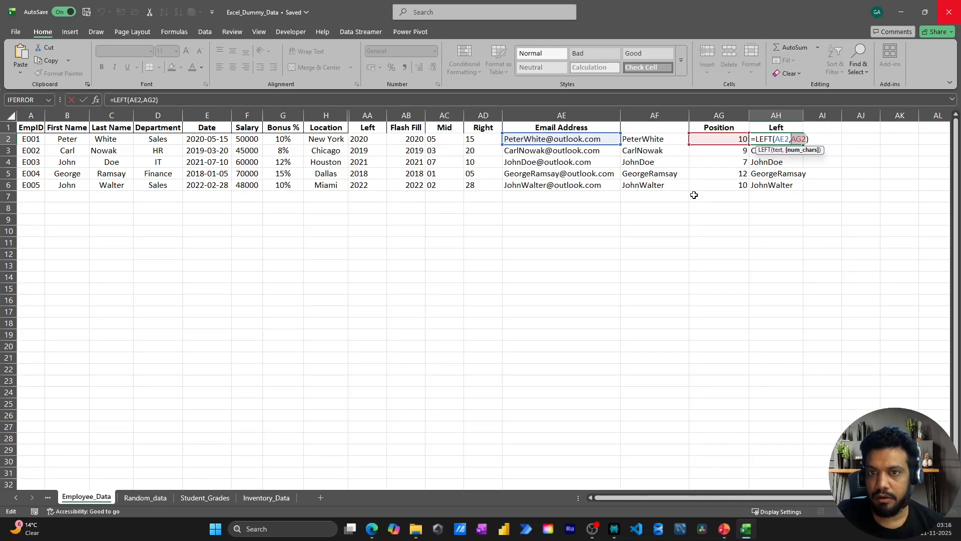
{"action": "type", "text": "FIND(\"@\",AE2)-1"}
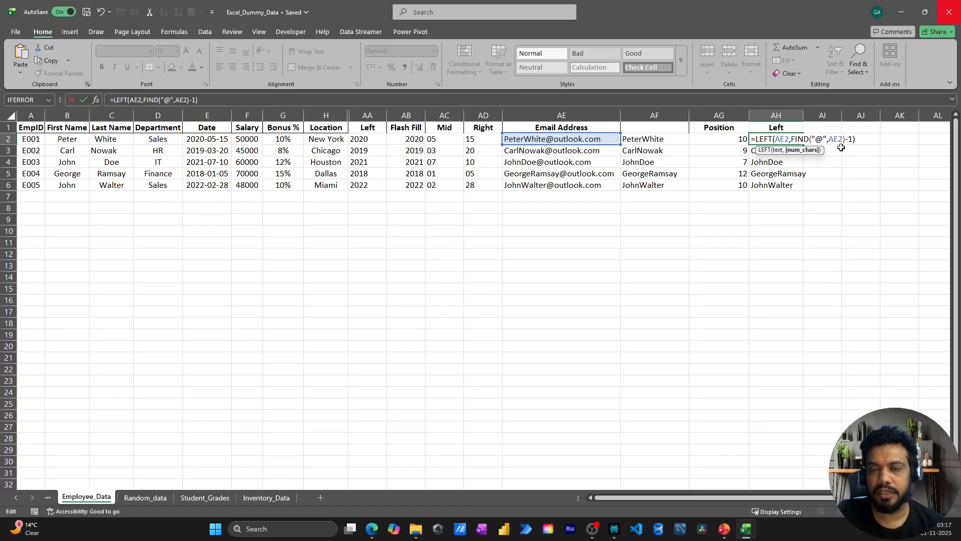
{"action": "key", "text": "Return"}
{"action": "key", "text": "Up"}
{"action": "key", "text": "ctrl+shift+Down"}
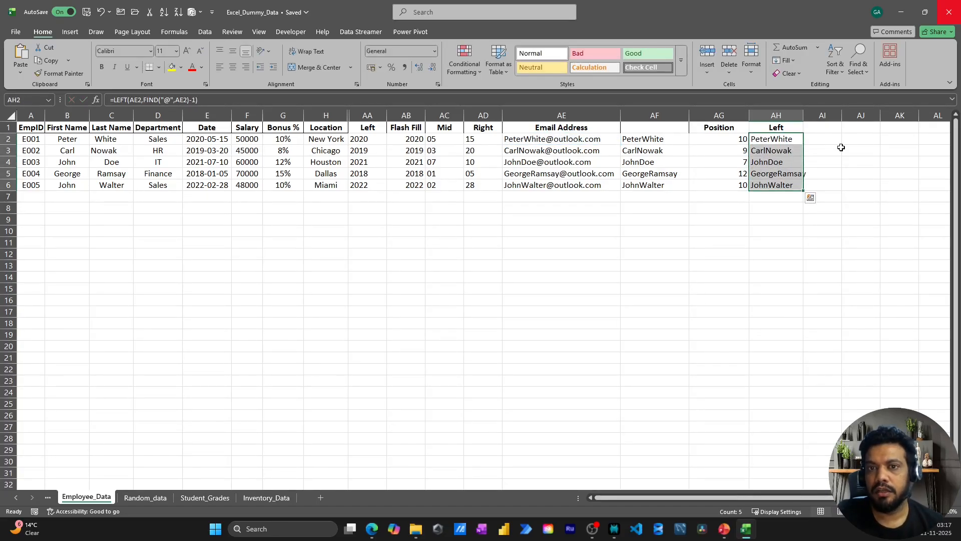
Step: Delete the entire Position helper column AG and select the first username formula in the Left column
{"action": "key", "text": "Left"}
{"action": "key", "text": "ctrl+space"}
{"action": "key", "text": "ctrl+minus"}
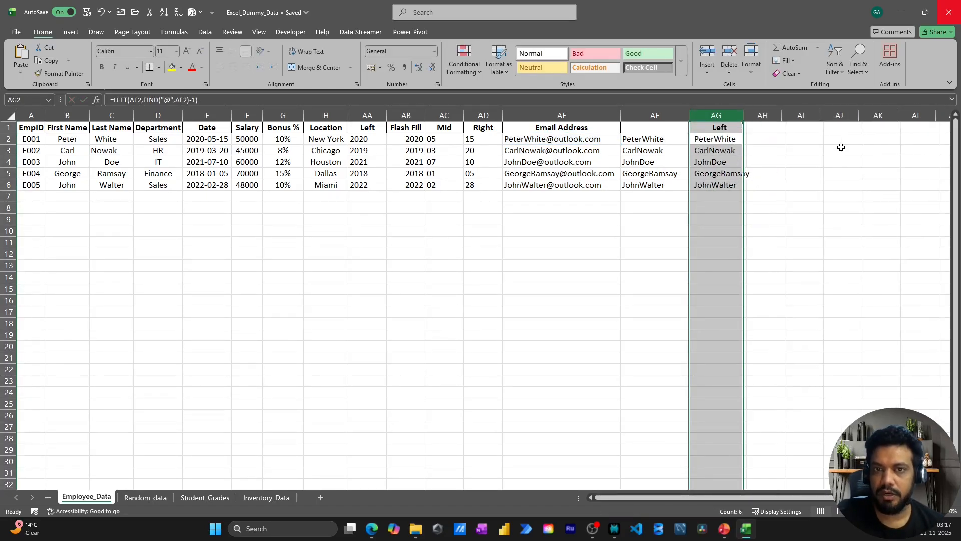
{"action": "key", "text": "Down"}
{"action": "key", "text": "Up"}
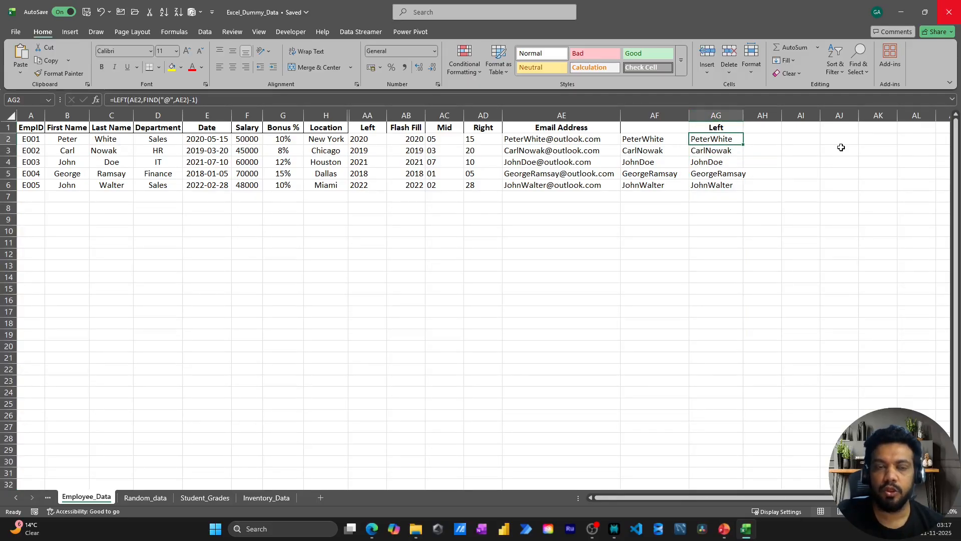